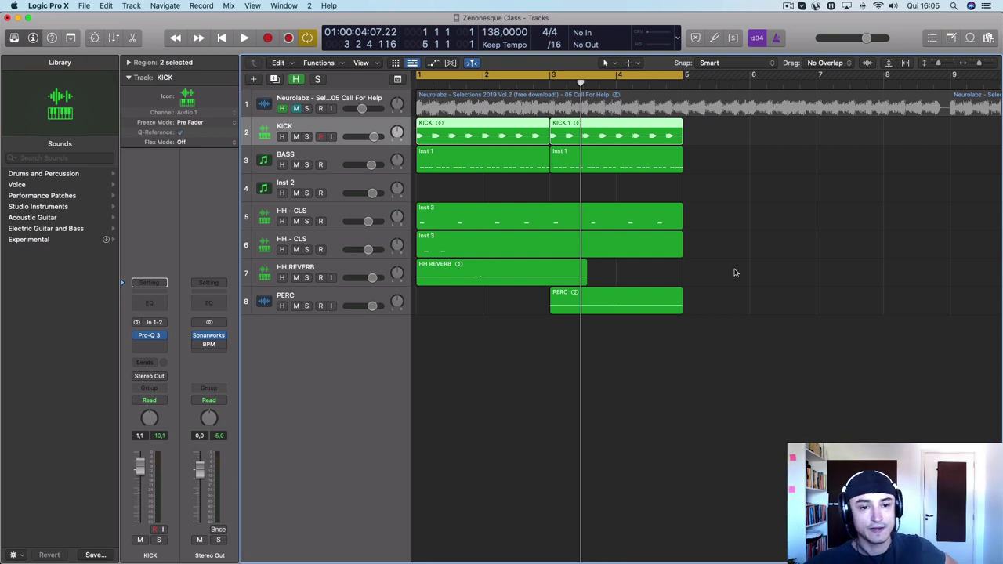
# Step: Select the BASS track and audition the loop with short playbacks
pyautogui.click(310, 168)
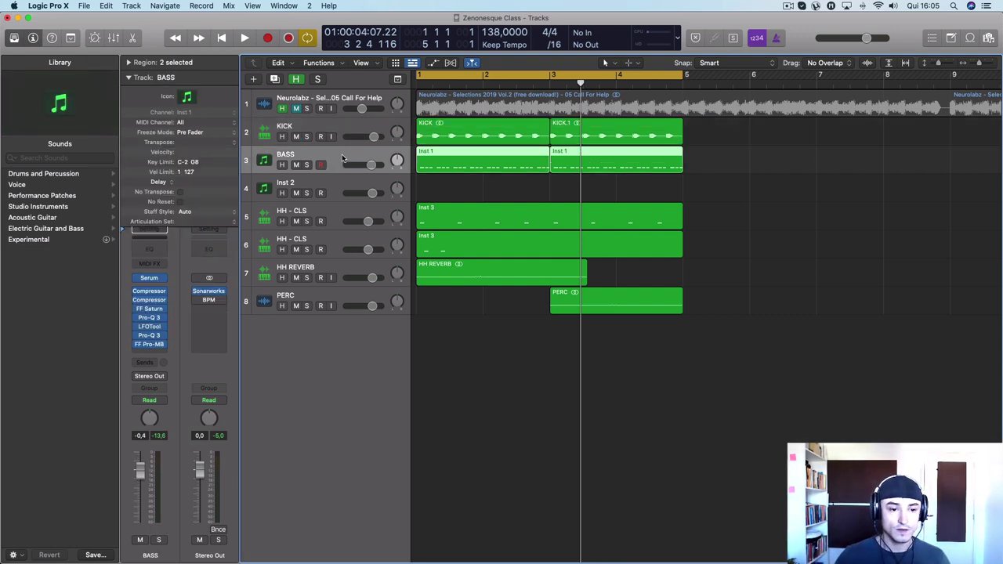
pyautogui.press('space')
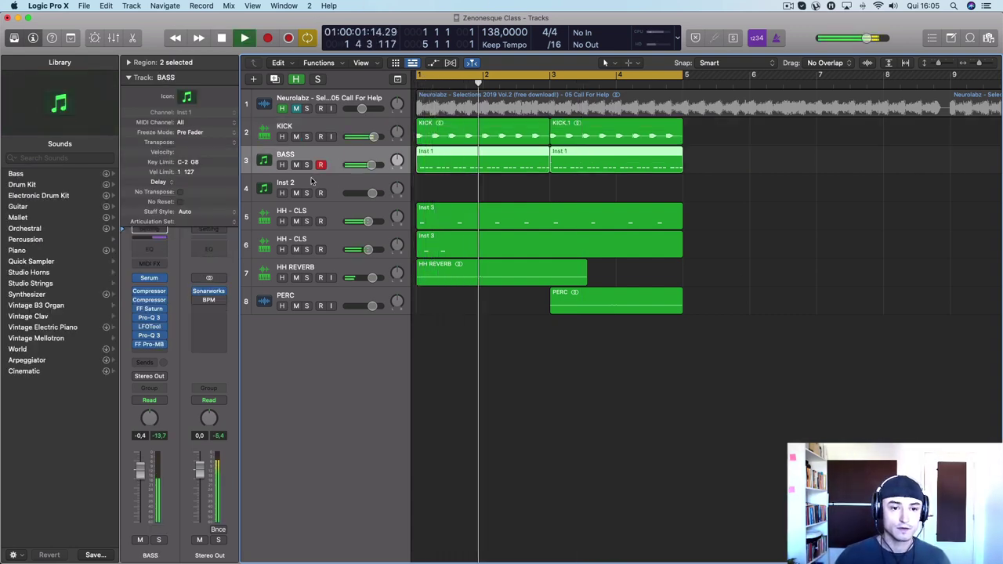
pyautogui.press('space')
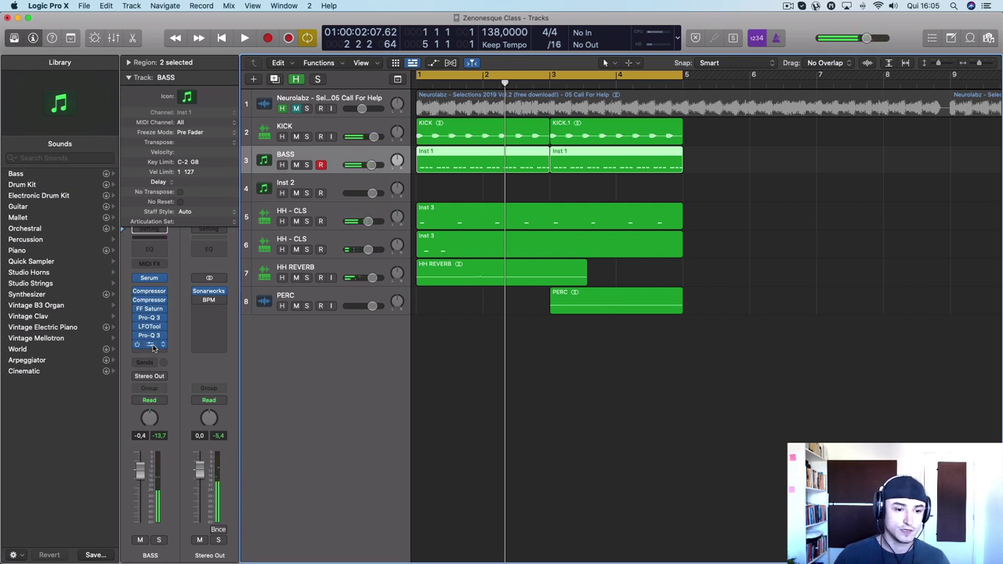
pyautogui.press('space')
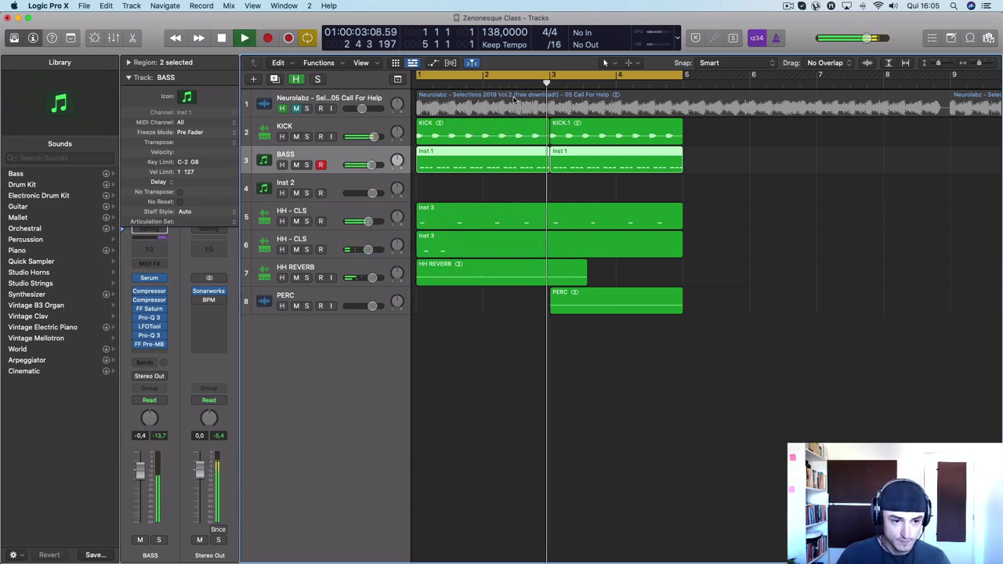
pyautogui.press('space')
pyautogui.press('space')
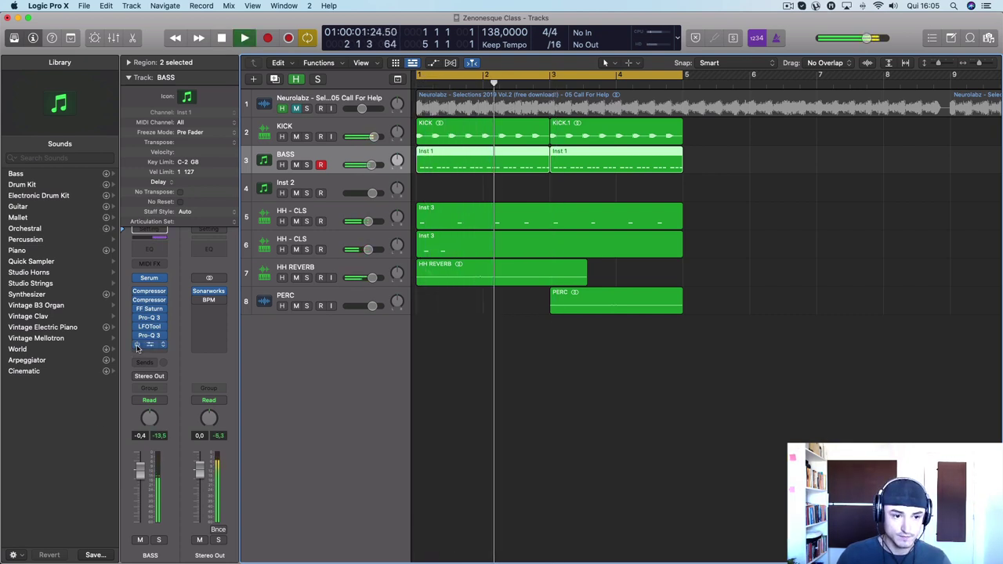
# Step: Toggle the bypass of FF Pro-MB on the BASS track and replay the loop to compare the sound
pyautogui.click(137, 345)
pyautogui.press('space')
pyautogui.press('space')
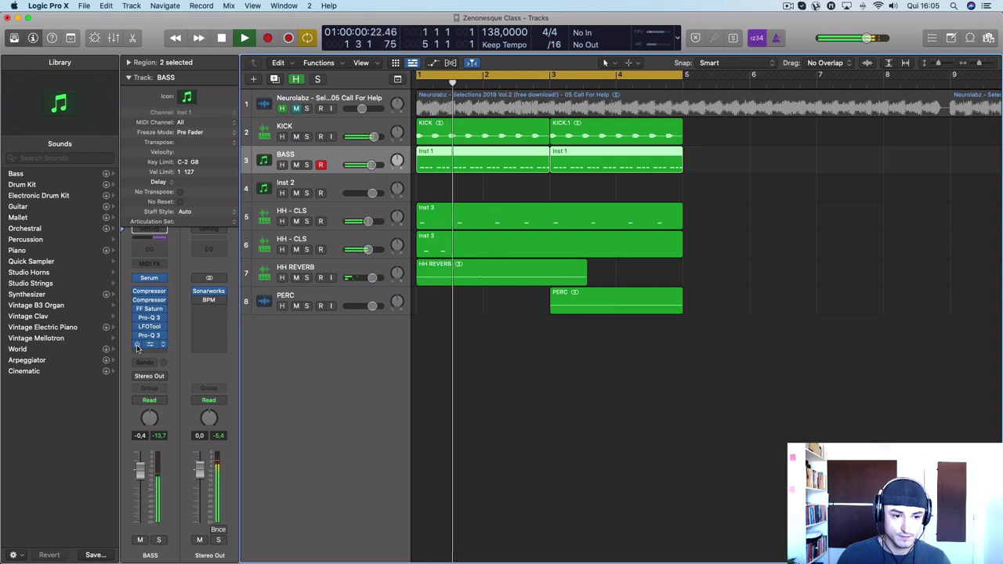
pyautogui.press('space')
pyautogui.press('space')
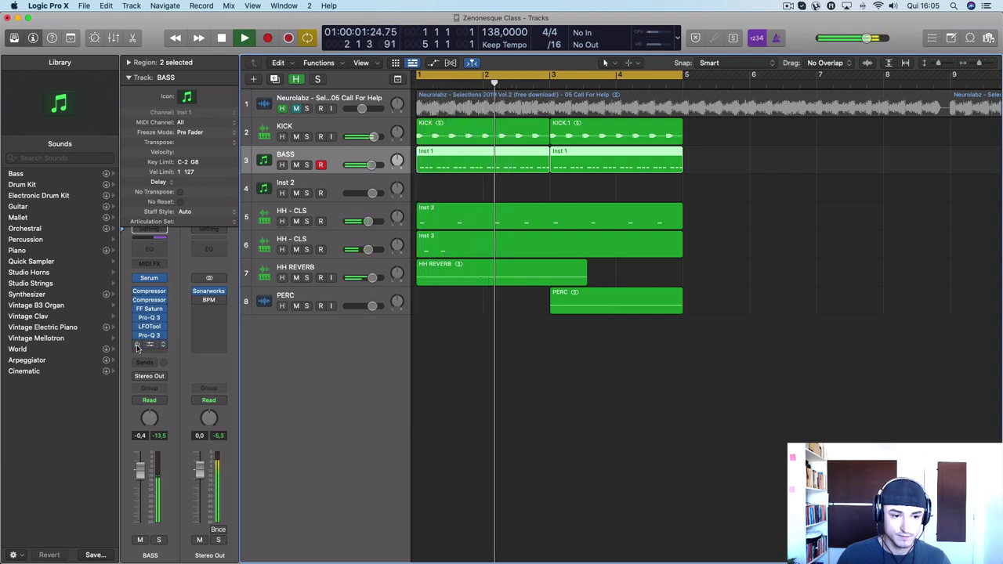
pyautogui.press('space')
pyautogui.press('space')
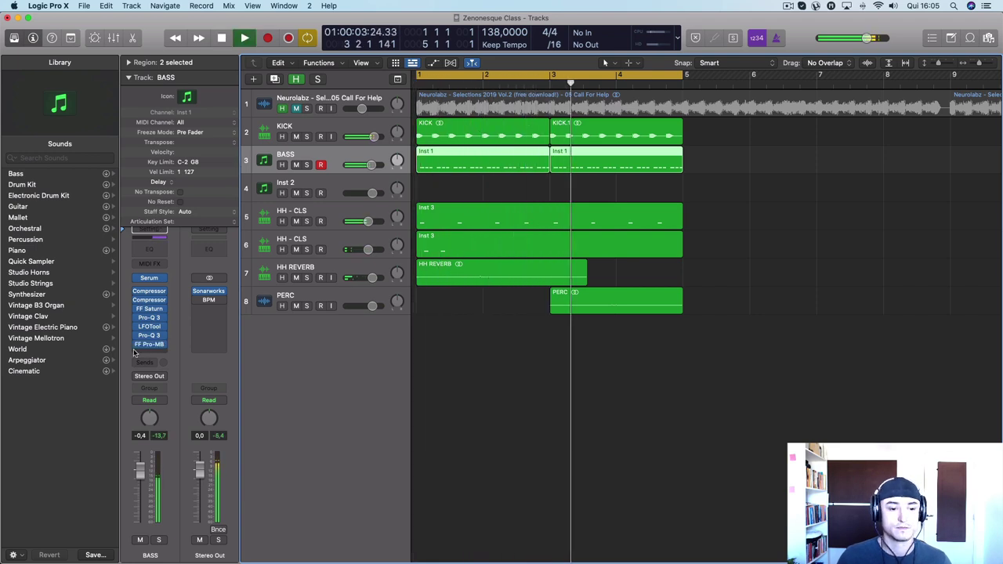
# Step: Insert Pro-Q 3 after FF Pro-MB on the BASS track, try a narrow bell band at about 285 Hz, and close the plug-in
pyautogui.click(138, 346)
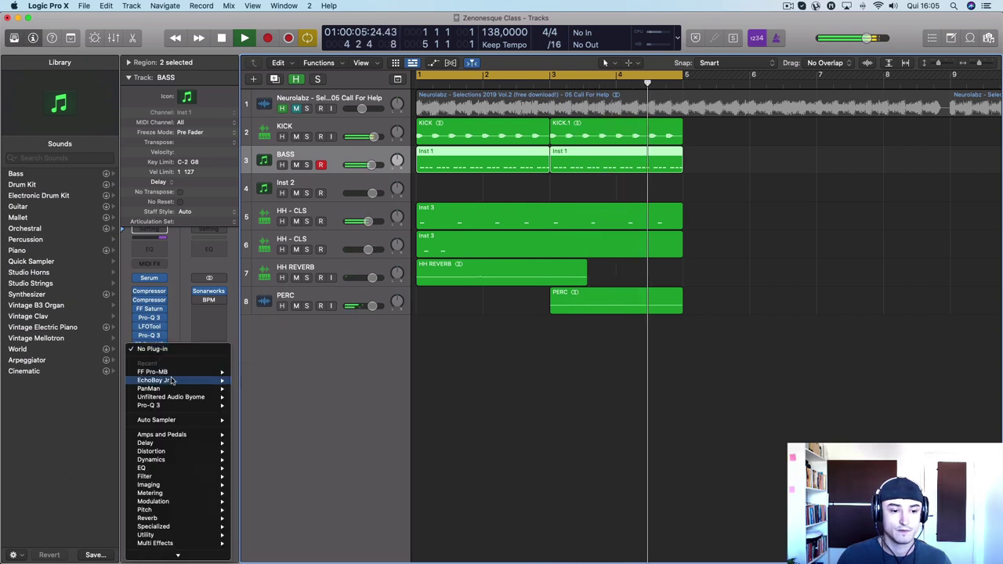
pyautogui.moveTo(200, 405)
pyautogui.click(263, 407)
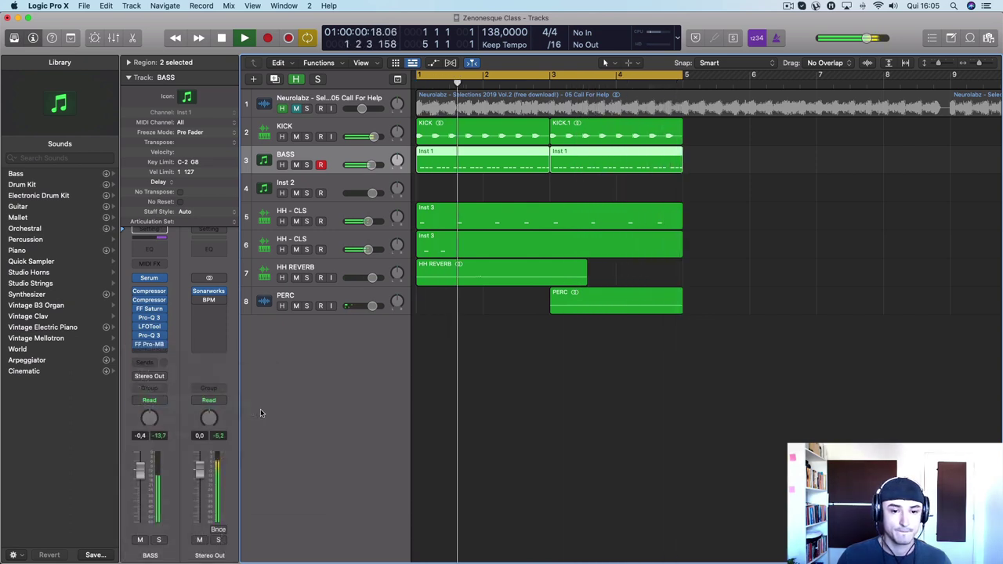
pyautogui.moveTo(507, 295); pyautogui.dragTo(505, 272)
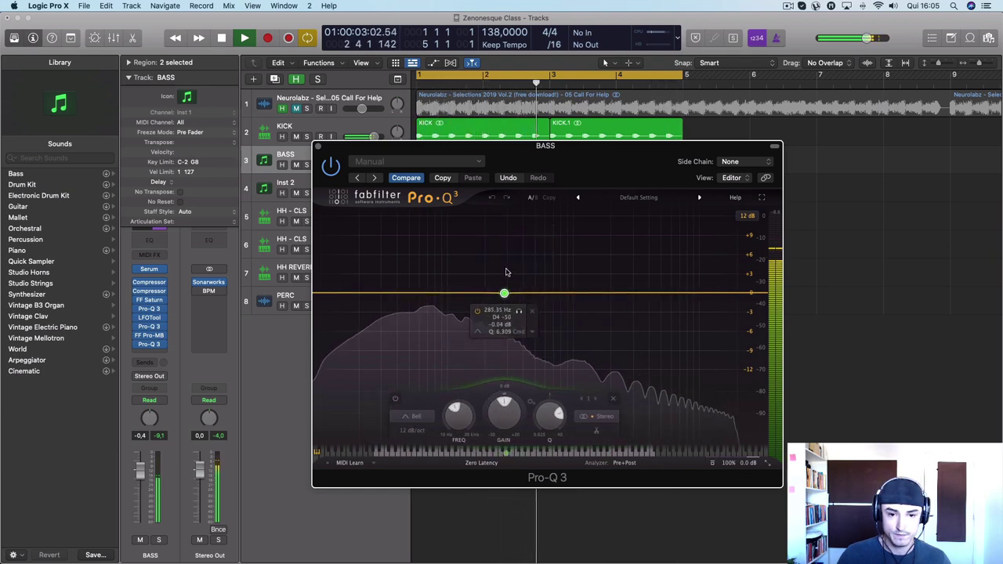
pyautogui.click(318, 147)
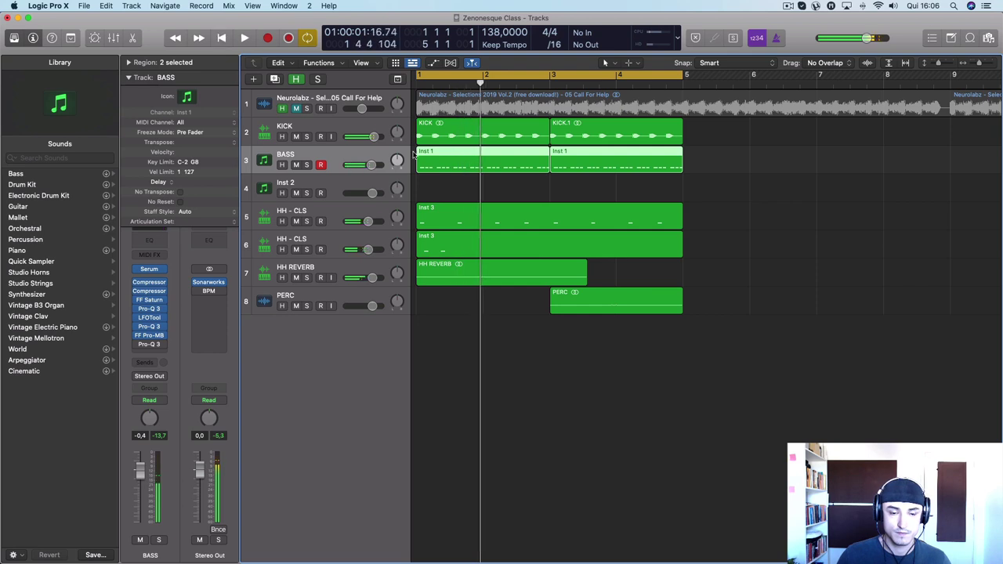
# Step: Open the first BASS region in the Piano Roll, select its second note and audition the bassline
pyautogui.doubleClick(454, 153)
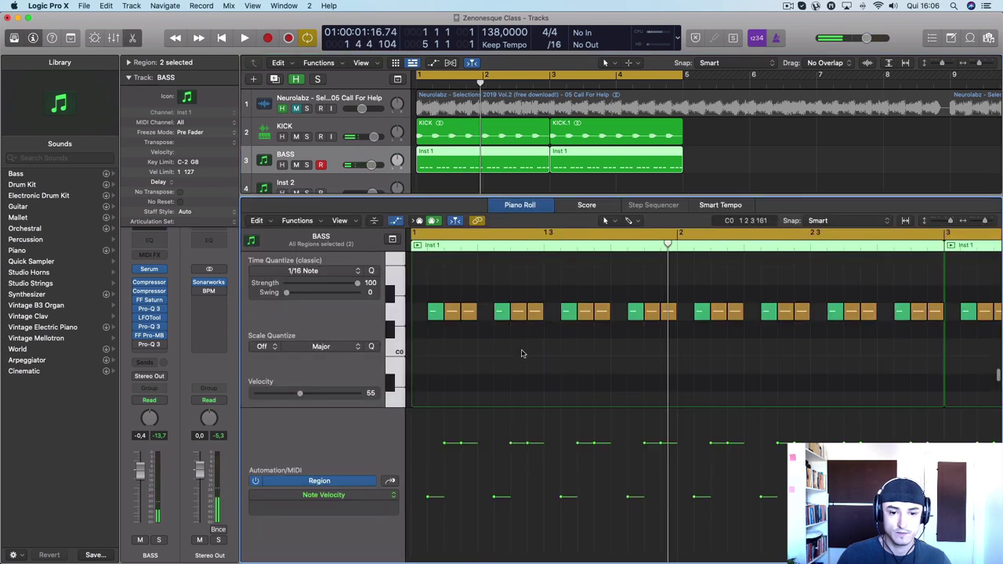
pyautogui.moveTo(452, 313)
pyautogui.mouseDown()
pyautogui.moveTo(450, 263)
pyautogui.moveTo(450, 313)
pyautogui.mouseUp()
pyautogui.press('space')
pyautogui.press('space')
pyautogui.press('space')
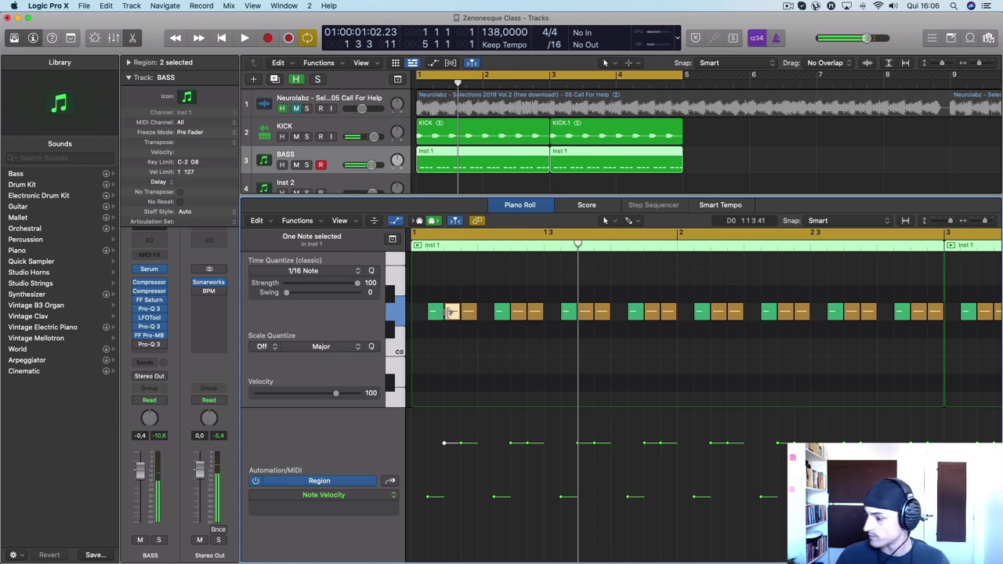
pyautogui.press('space')
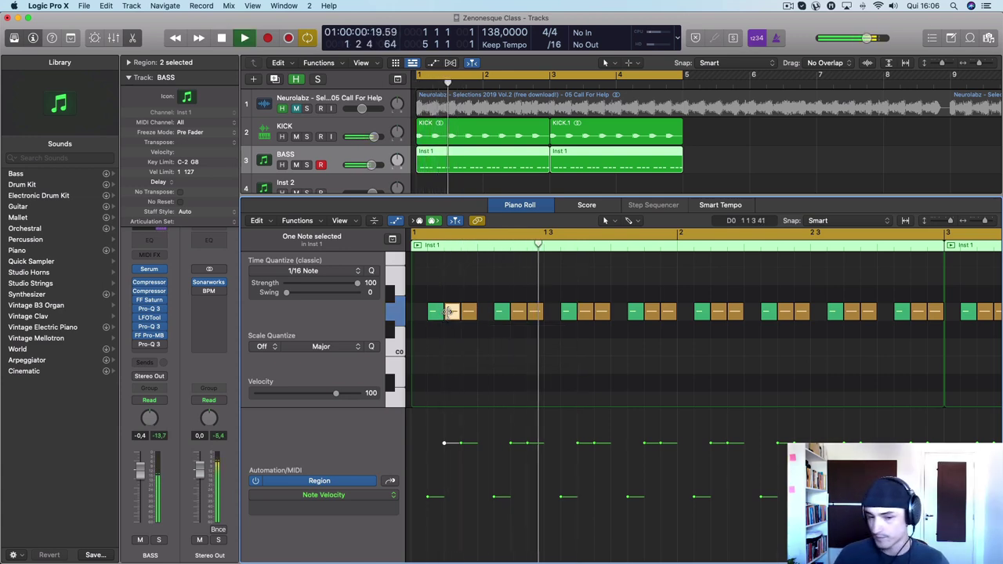
pyautogui.press('space')
# Step: Select all notes of the first BASS region and replay the loop from its start
pyautogui.scroll(-5, 737, 356)
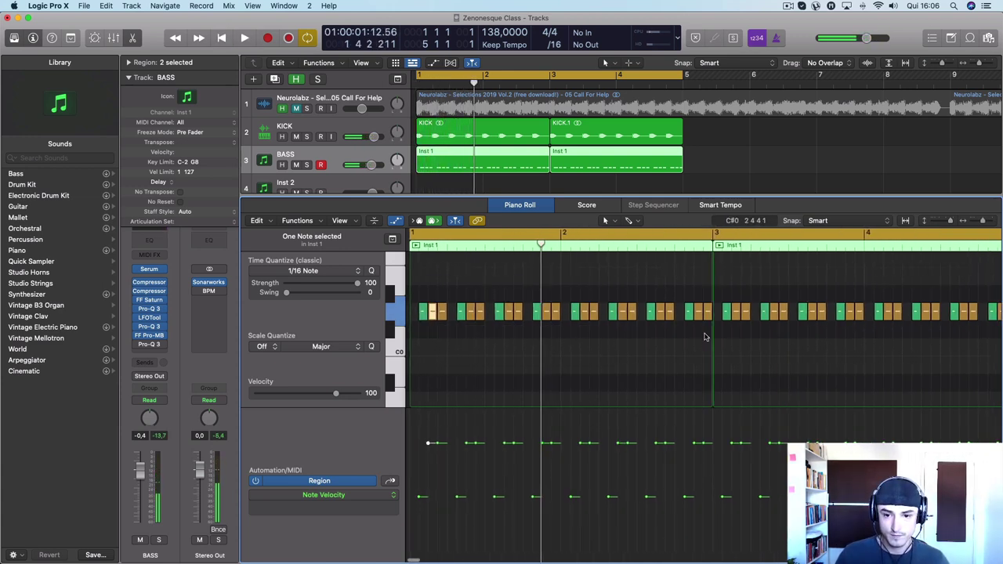
pyautogui.moveTo(617, 334); pyautogui.dragTo(409, 306)
pyautogui.scroll(5, 470, 321)
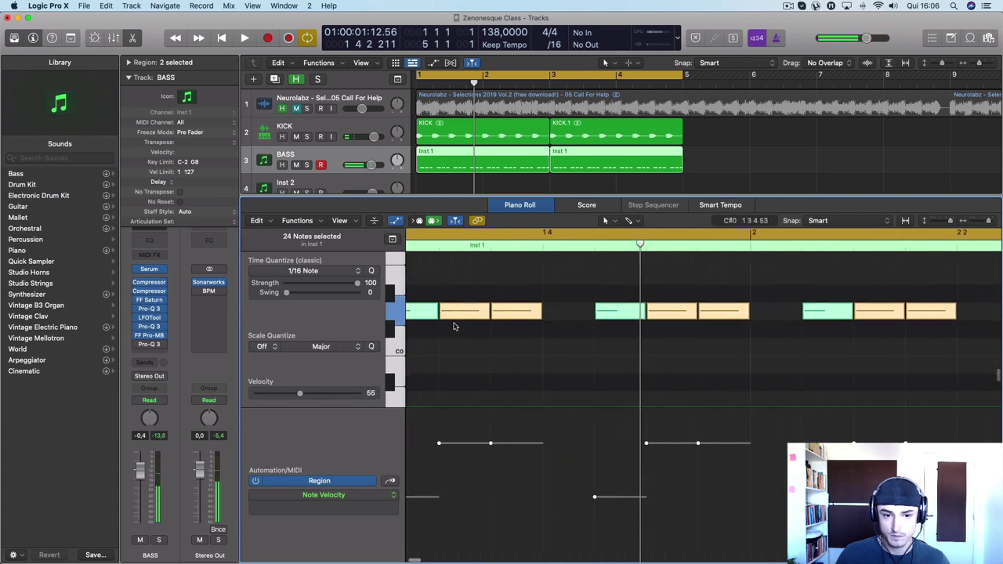
pyautogui.moveTo(517, 312)
pyautogui.mouseDown()
pyautogui.moveTo(495, 321)
pyautogui.moveTo(510, 318)
pyautogui.mouseUp()
pyautogui.press('space')
pyautogui.press('space')
pyautogui.press('space')
pyautogui.press('space')
pyautogui.press('space')
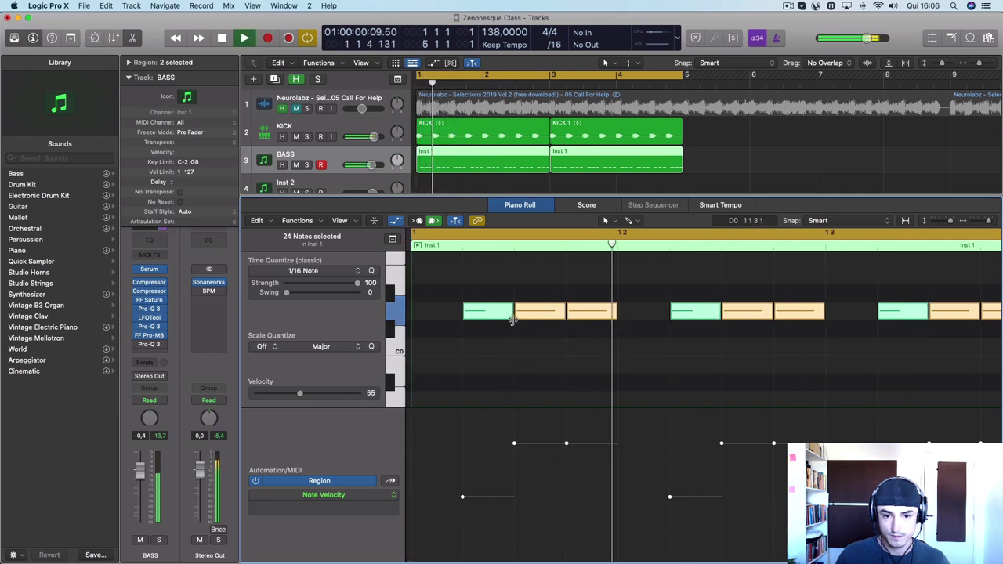
# Step: Open Serum on the BASS track, try oscillator A's Bend amount and switch off the sub oscillator
pyautogui.click(150, 270)
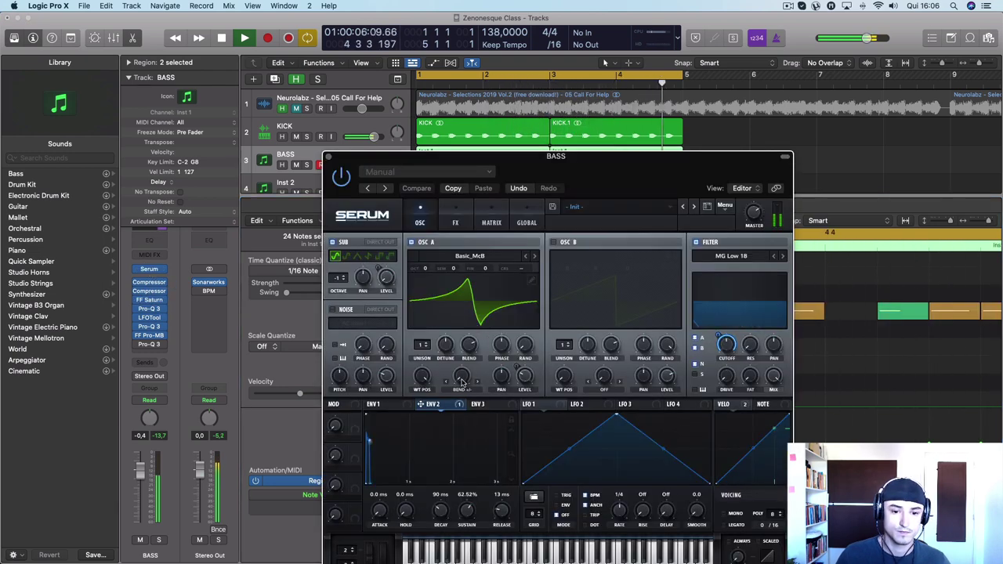
pyautogui.moveTo(462, 381)
pyautogui.mouseDown()
pyautogui.moveTo(462, 335)
pyautogui.moveTo(463, 391)
pyautogui.mouseUp()
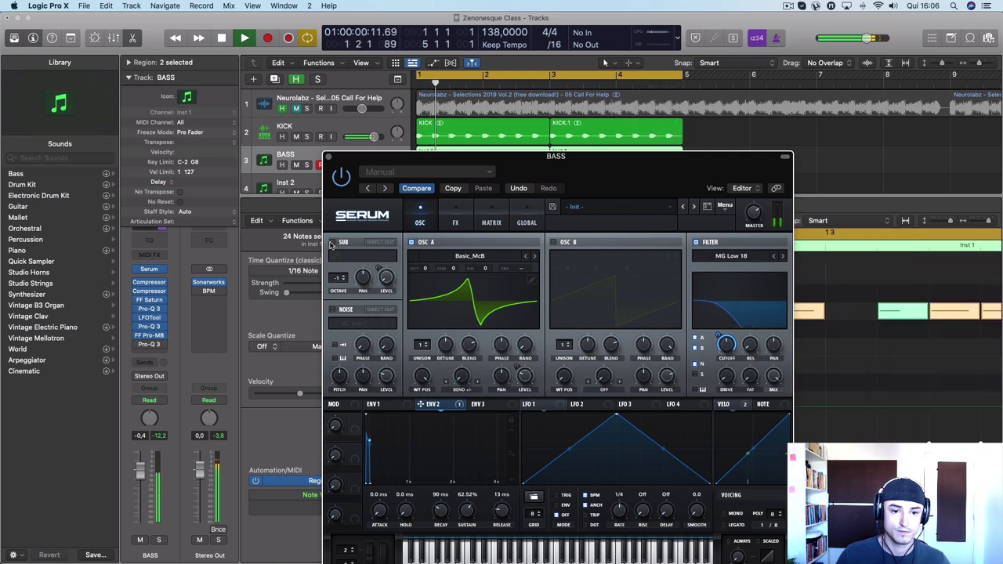
pyautogui.click(332, 242)
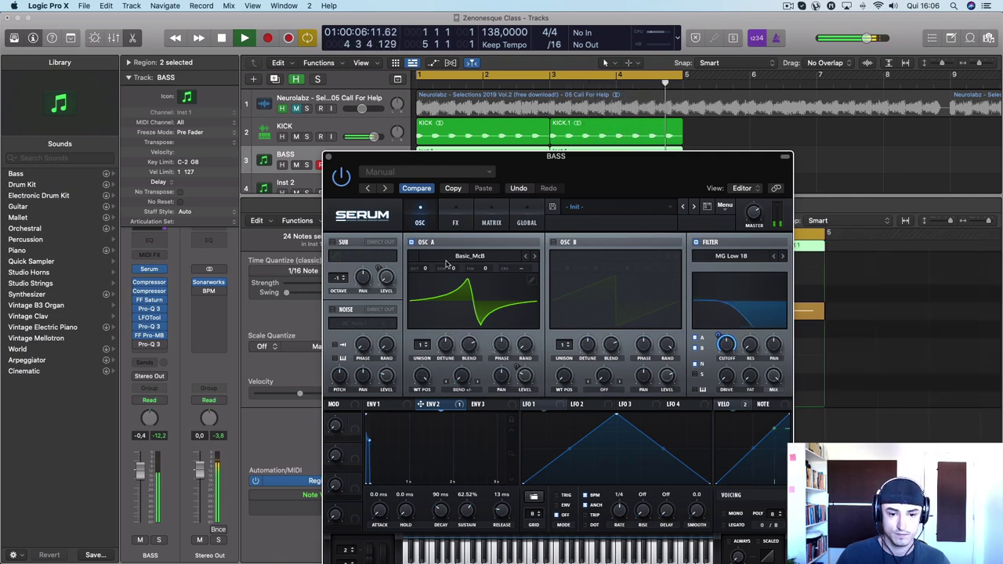
# Step: Switch on oscillator B and step through its wavetables, including 4088, Acid and Analog_BD_Sin, up to Basic Mg
pyautogui.click(553, 242)
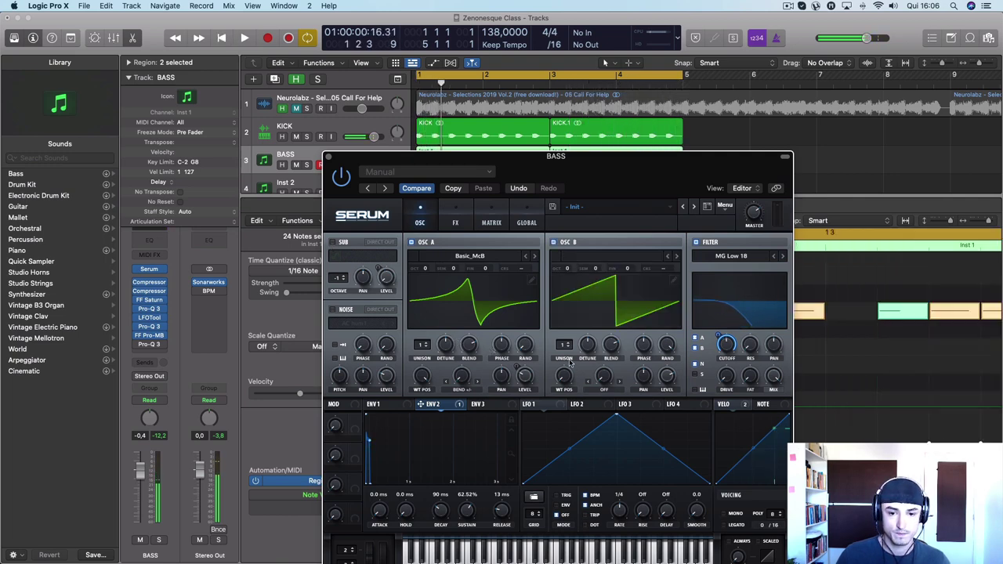
pyautogui.click(678, 257)
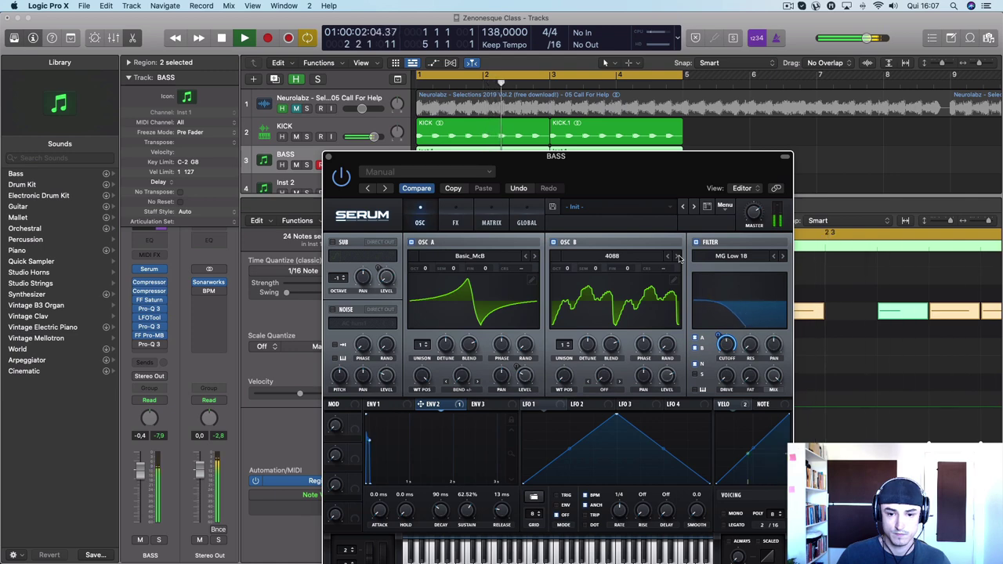
pyautogui.click(678, 257)
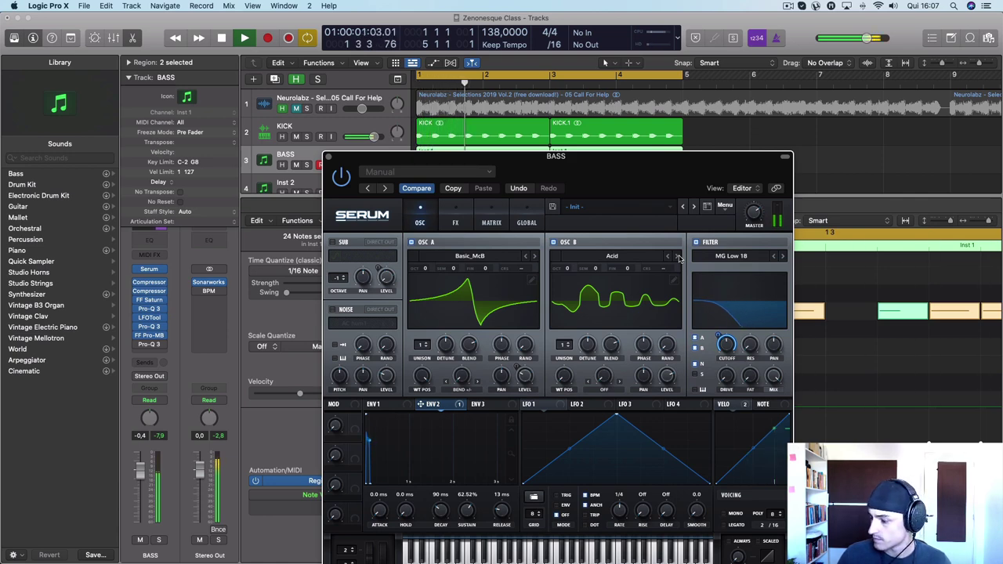
pyautogui.click(678, 256)
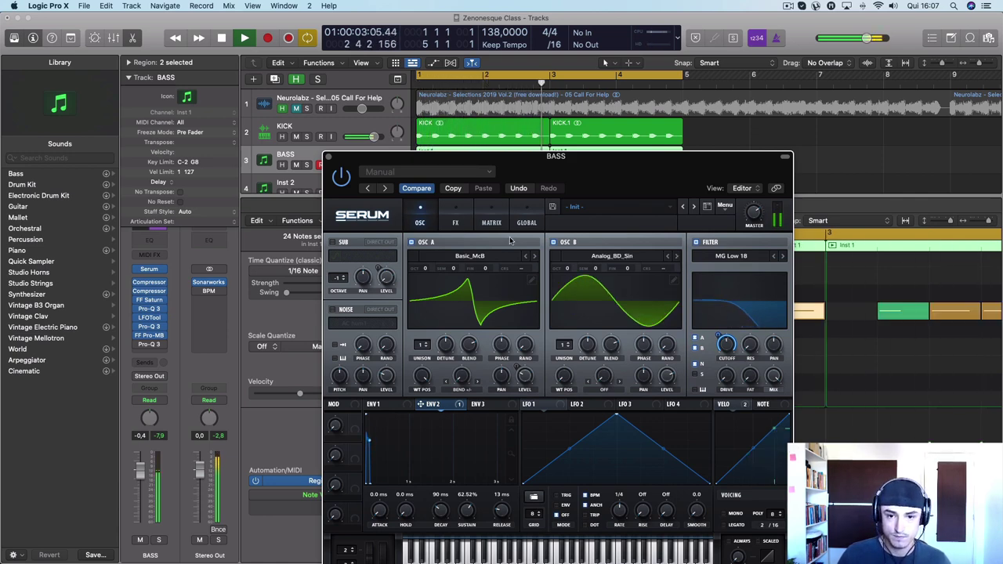
pyautogui.click(678, 257)
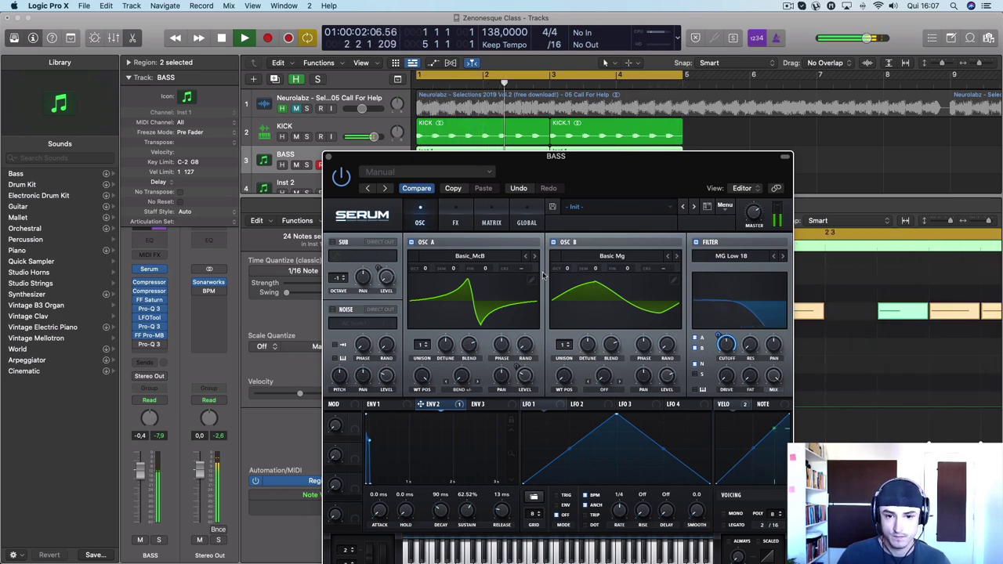
# Step: Try oscillator B's octave and level controls, and change its wavetable to Basic Shapes
pyautogui.moveTo(569, 268); pyautogui.dragTo(566, 291)
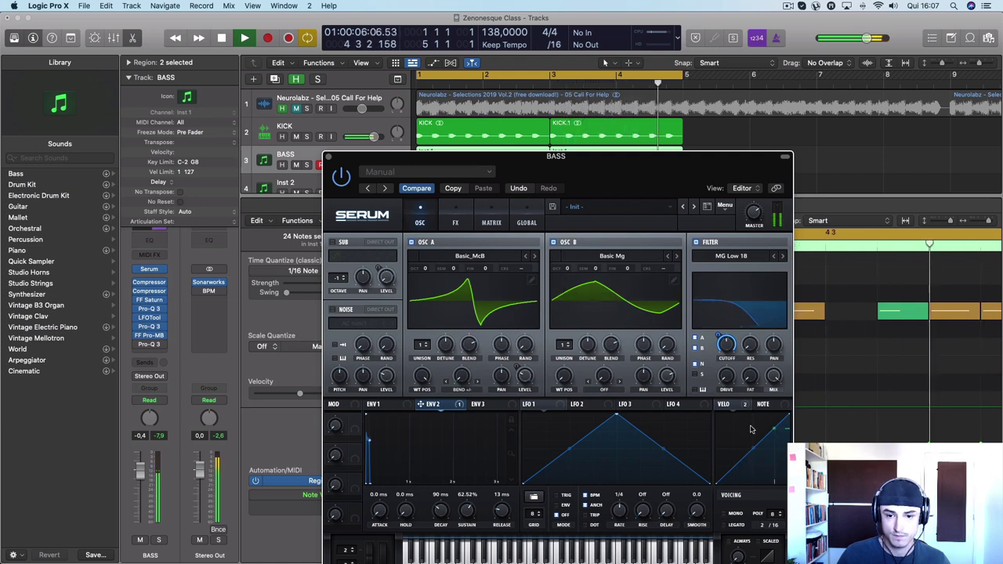
pyautogui.moveTo(665, 376); pyautogui.dragTo(667, 473)
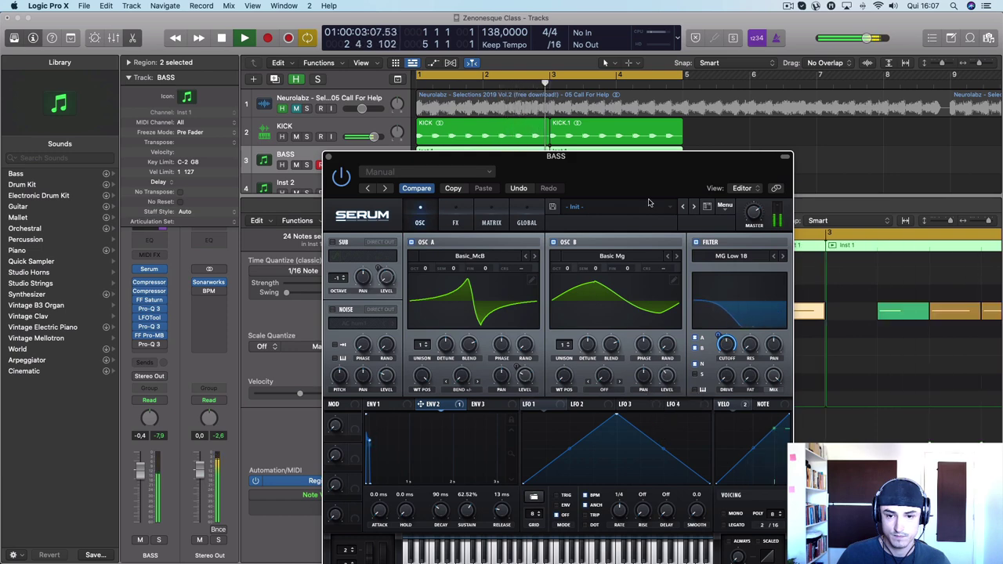
pyautogui.click(676, 256)
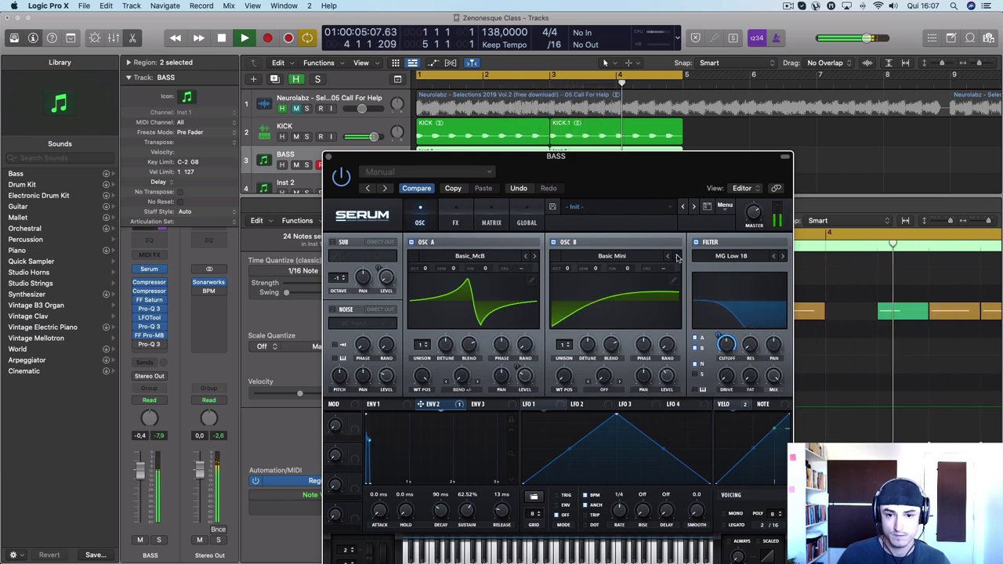
pyautogui.click(676, 256)
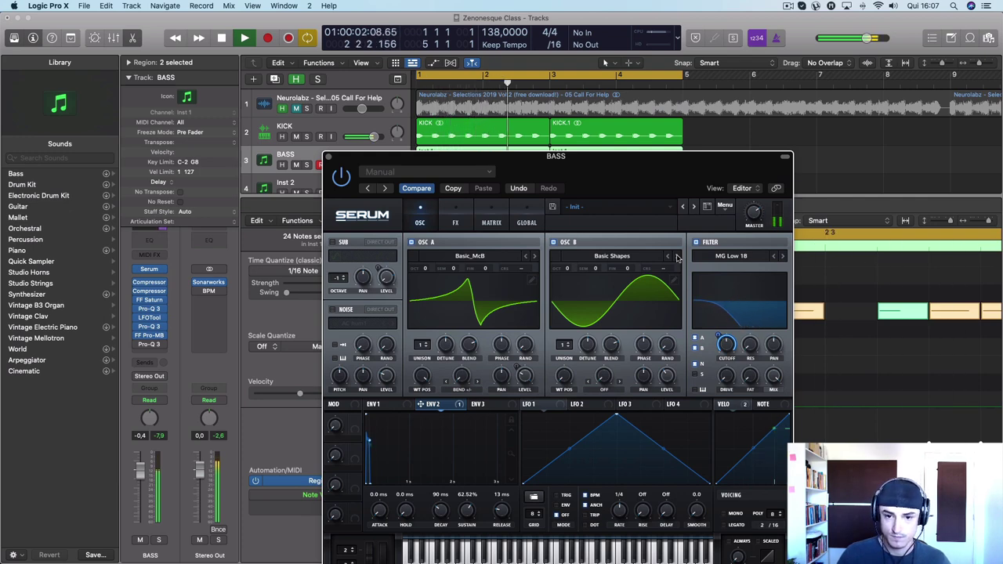
# Step: Compare the bass with oscillator B off and on, leave it on, and close Serum and the Piano Roll
pyautogui.click(553, 242)
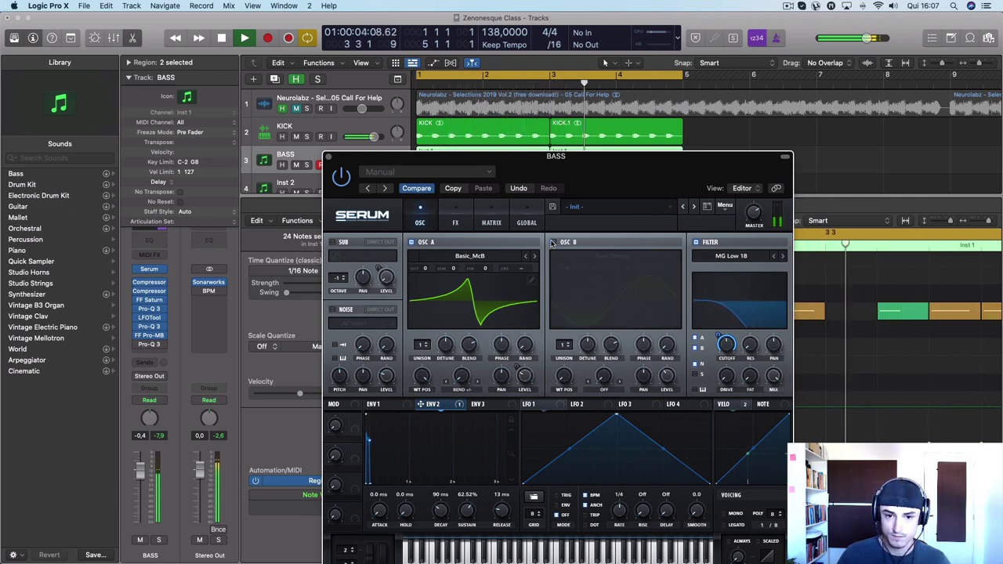
pyautogui.click(553, 242)
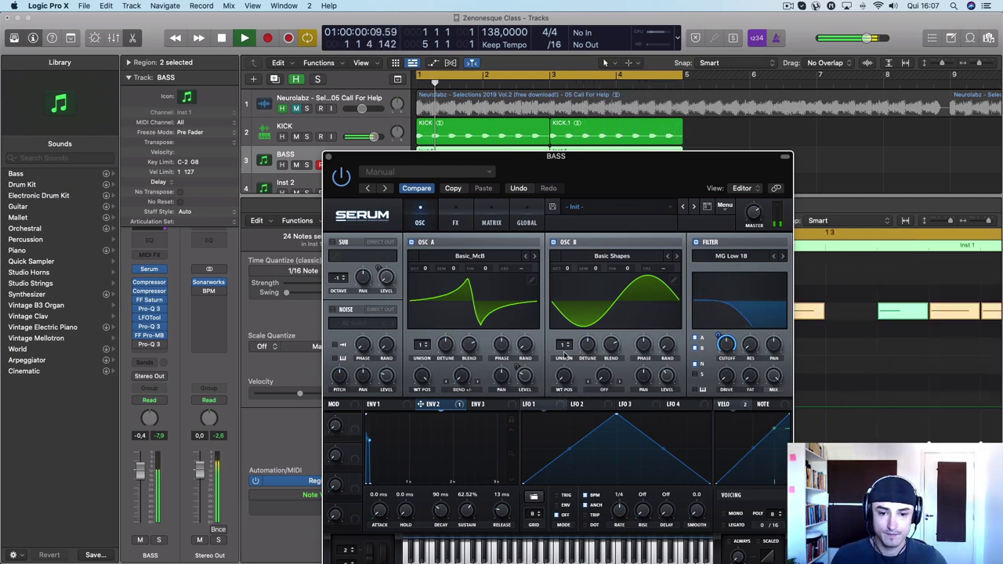
pyautogui.moveTo(563, 321); pyautogui.dragTo(556, 347)
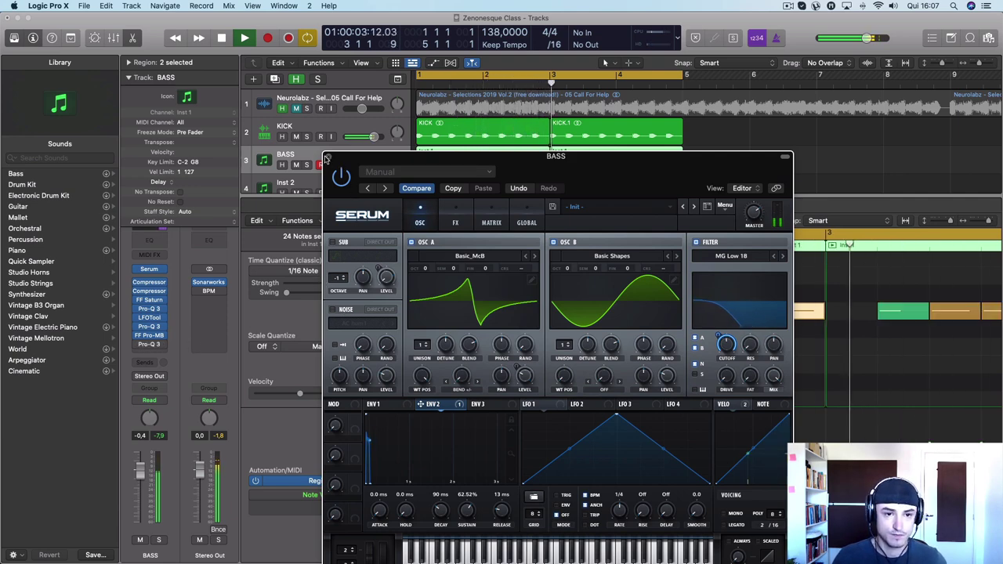
pyautogui.click(329, 158)
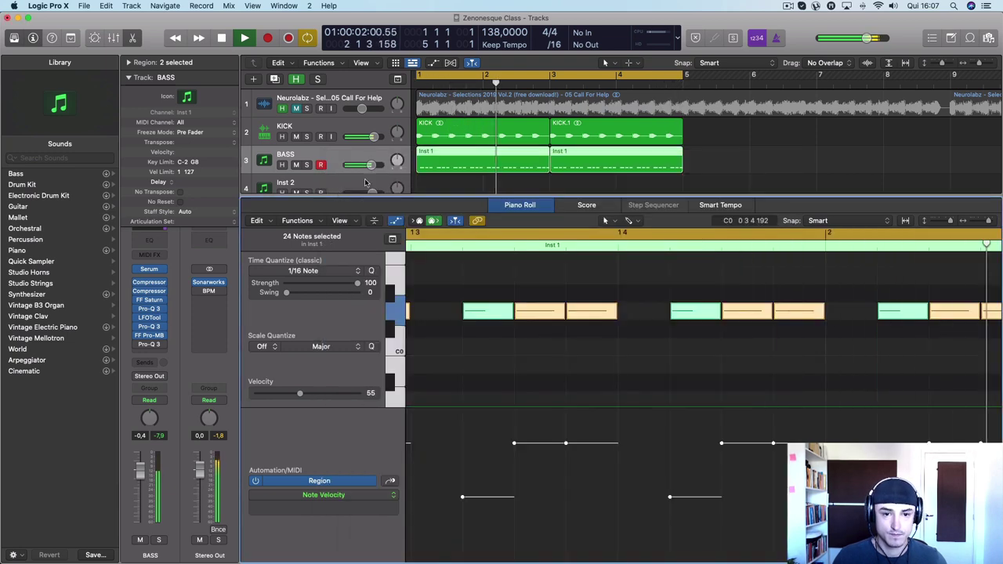
pyautogui.click(532, 204)
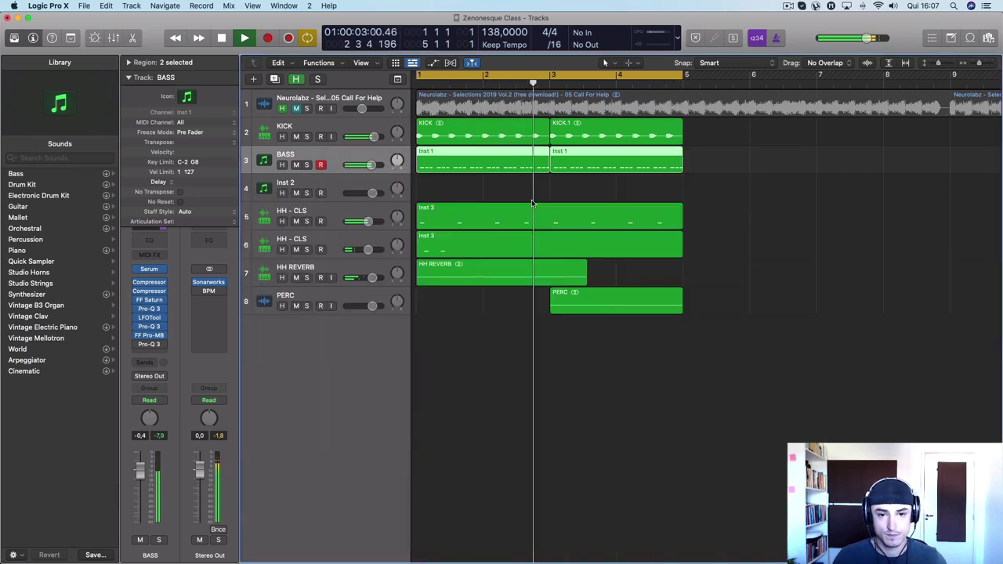
# Step: Open the region of the second HH - CLS track in the Piano Roll and solo that track during playback
pyautogui.click(365, 240)
pyautogui.click(483, 244)
pyautogui.press('space')
pyautogui.doubleClick(474, 236)
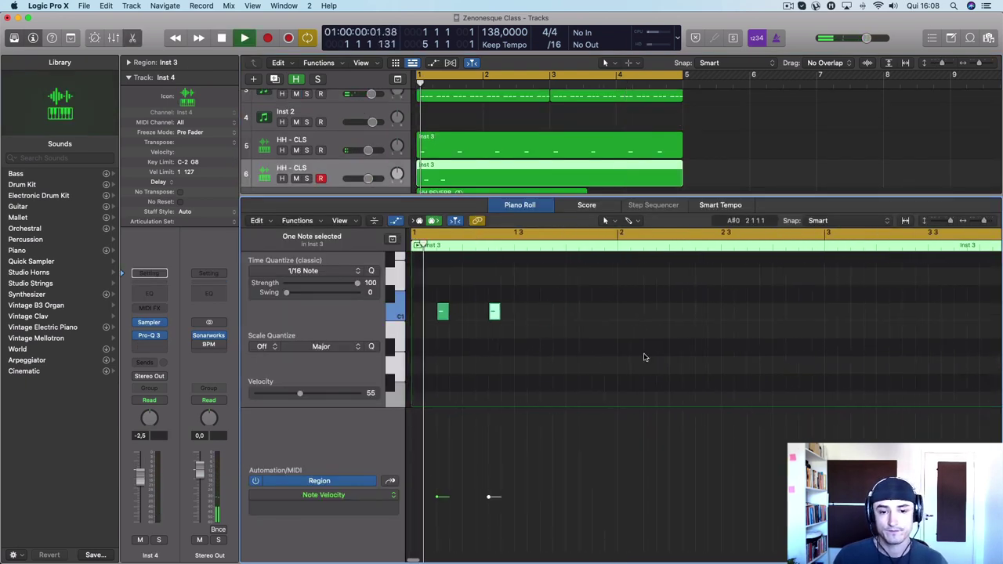
pyautogui.press('space')
pyautogui.click(307, 178)
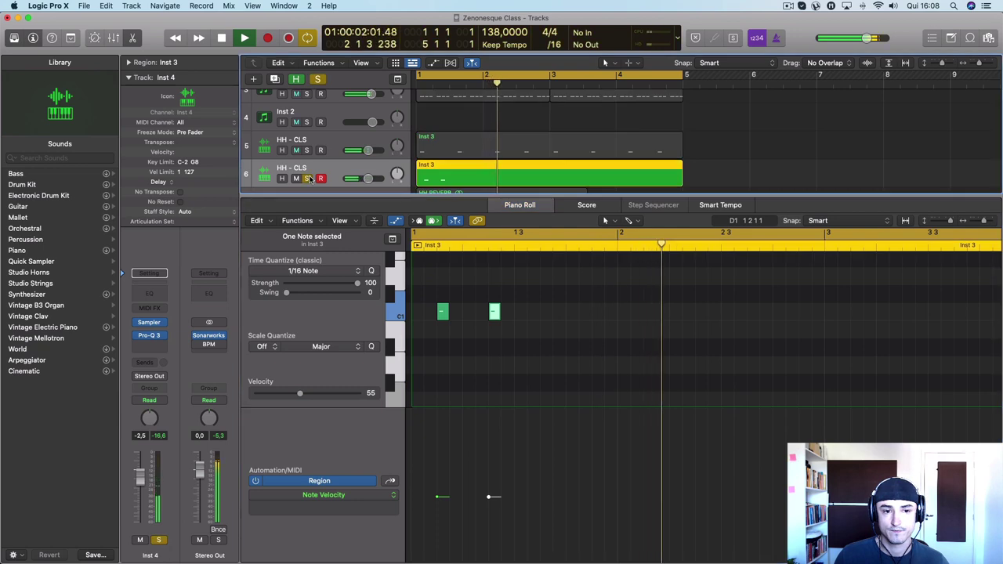
# Step: Duplicate the two C1 hi-hat notes repeatedly until 16 evenly spaced notes fill the region's four bars
pyautogui.press('space')
pyautogui.moveTo(529, 343); pyautogui.dragTo(546, 313)
pyautogui.moveTo(630, 332); pyautogui.dragTo(650, 315)
pyautogui.moveTo(905, 353); pyautogui.dragTo(857, 321)
pyautogui.press('super+Left')
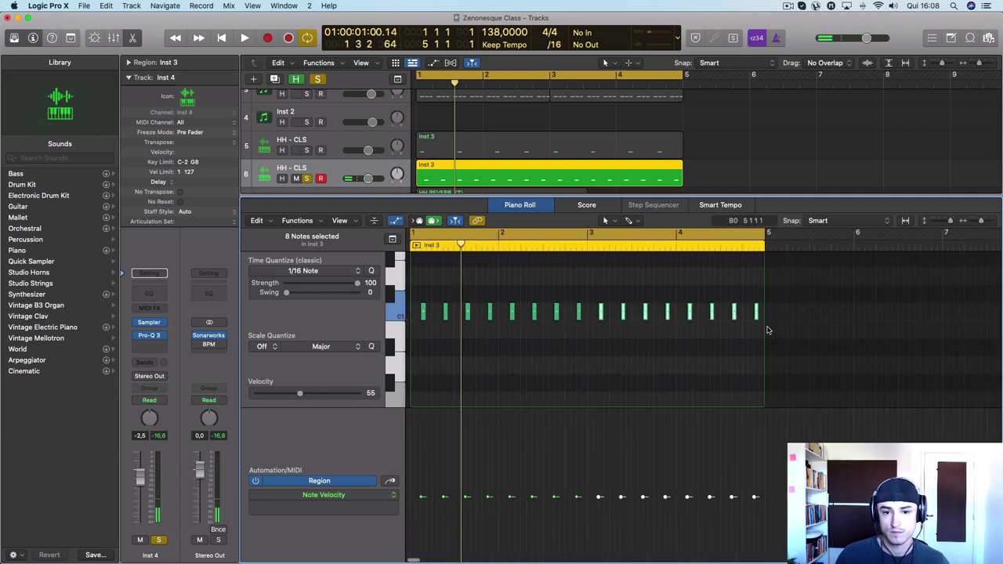
# Step: Switch the system audio output to Saffire, move all 16 hi-hat notes up to D1 and play them
pyautogui.moveTo(745, 333); pyautogui.dragTo(417, 313)
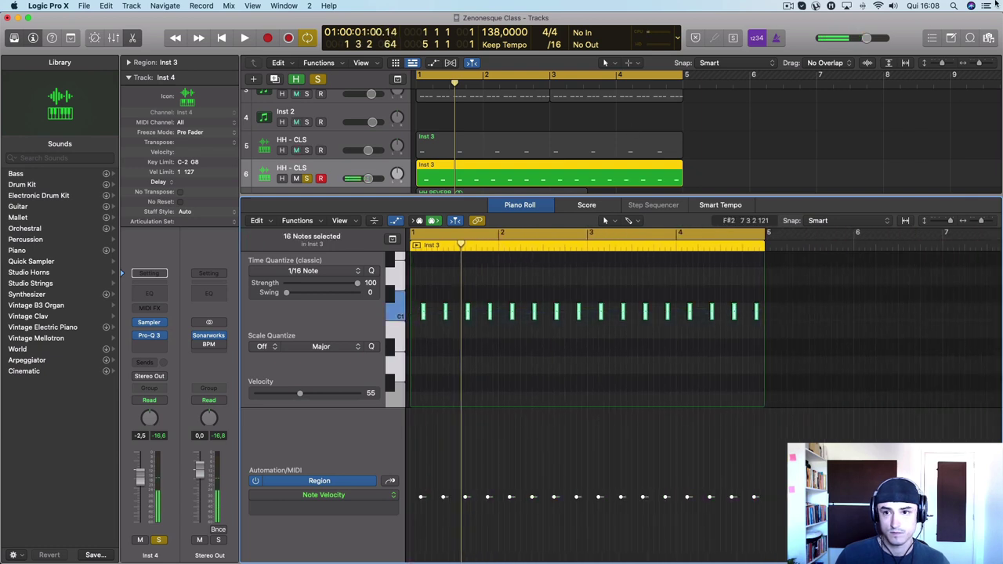
pyautogui.click(890, 8)
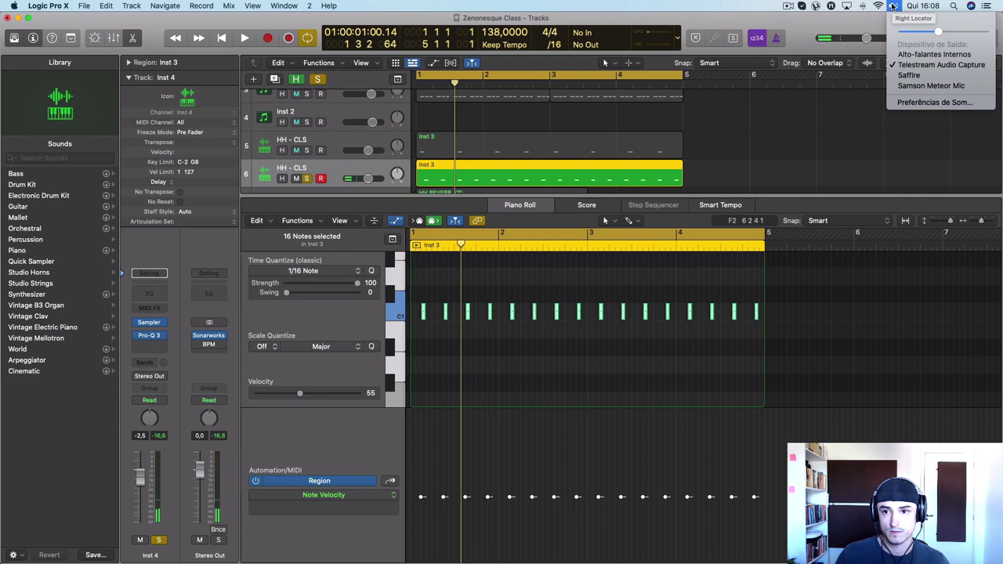
pyautogui.click(913, 76)
pyautogui.click(602, 313)
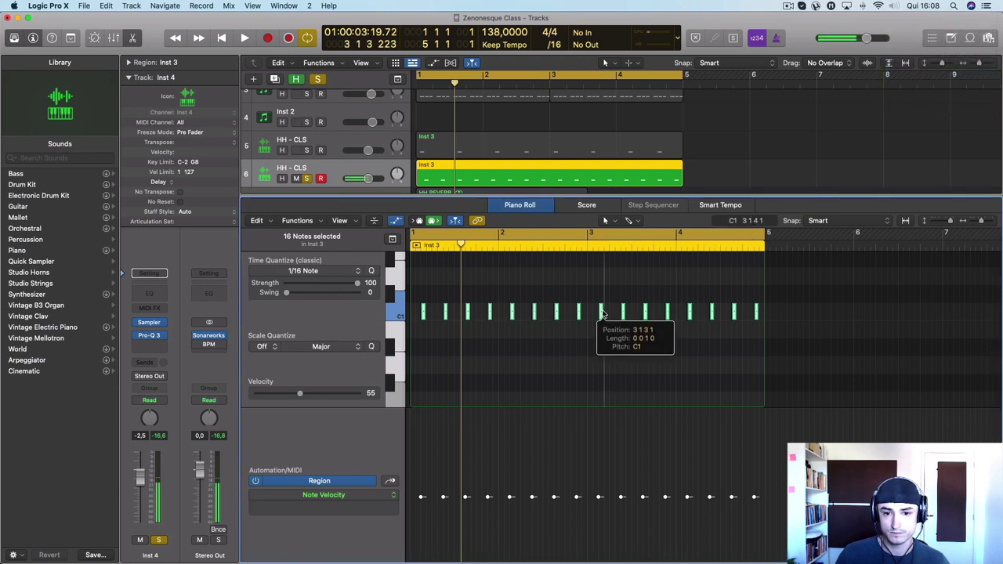
pyautogui.moveTo(601, 312); pyautogui.dragTo(602, 282)
pyautogui.press('space')
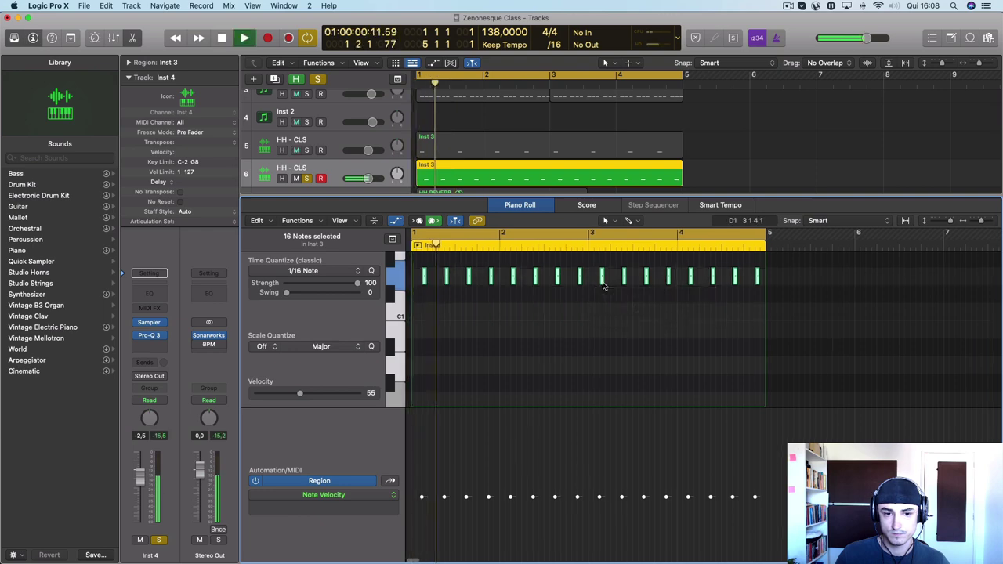
pyautogui.press('space')
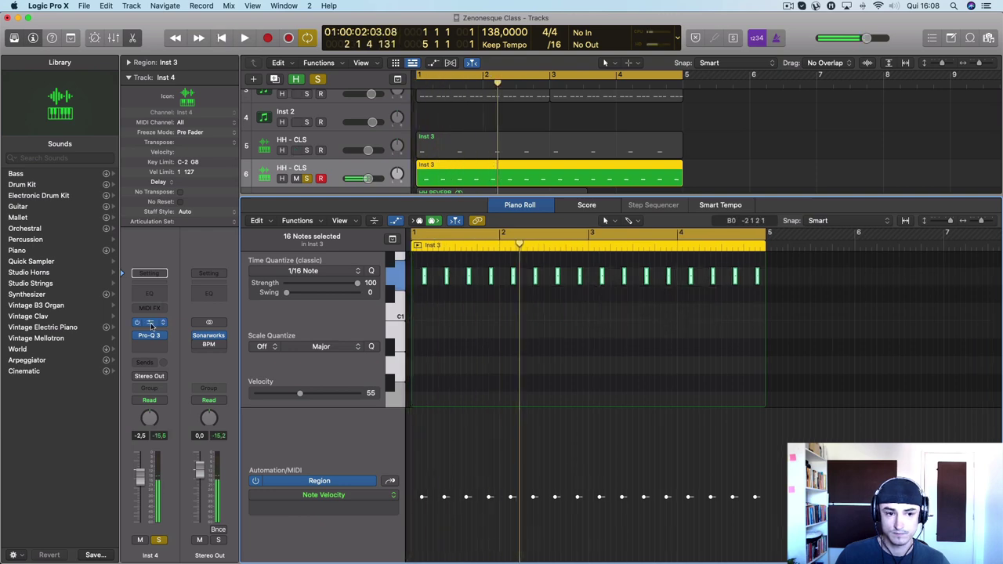
# Step: In the hi-hat's Sampler, set the amp envelope to 58 ms decay and 22.3% sustain, with 20.5 dB velocity
pyautogui.click(163, 328)
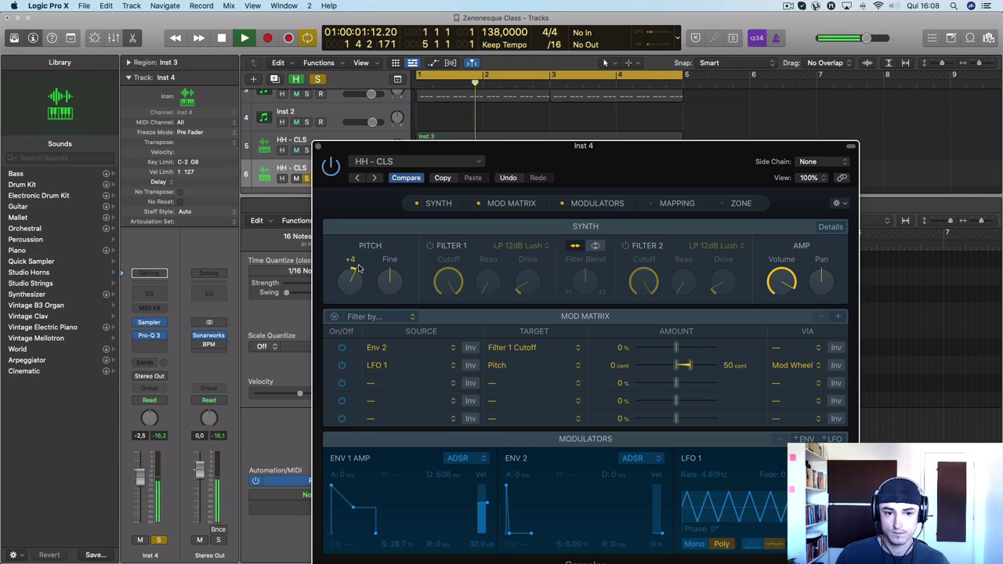
pyautogui.moveTo(508, 162); pyautogui.dragTo(493, 78)
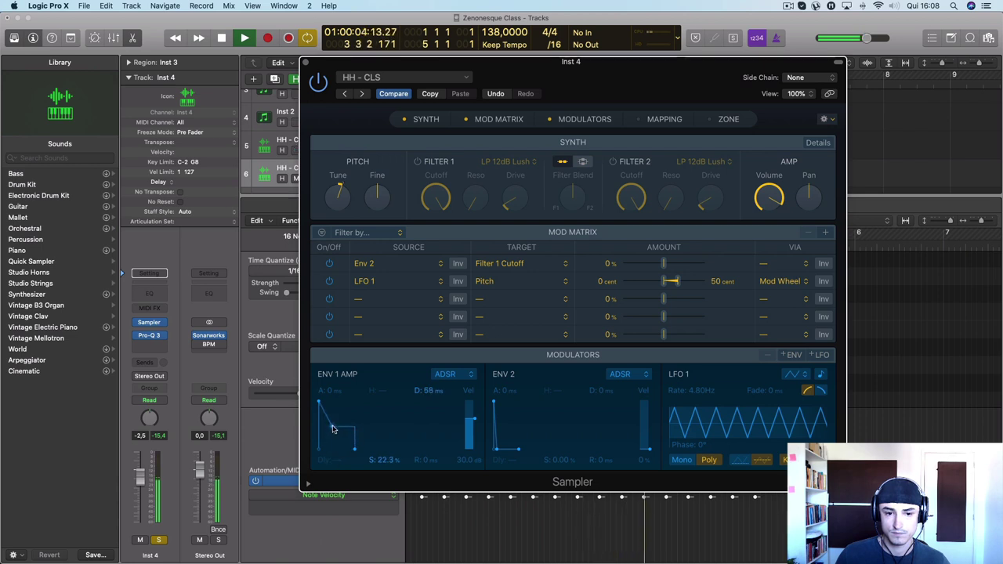
pyautogui.click(164, 439)
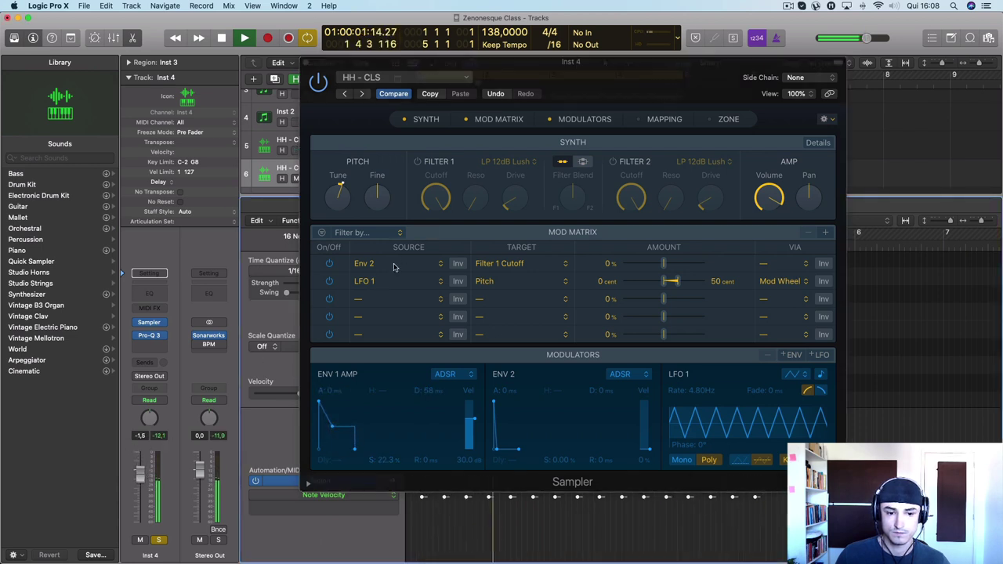
pyautogui.click(319, 407)
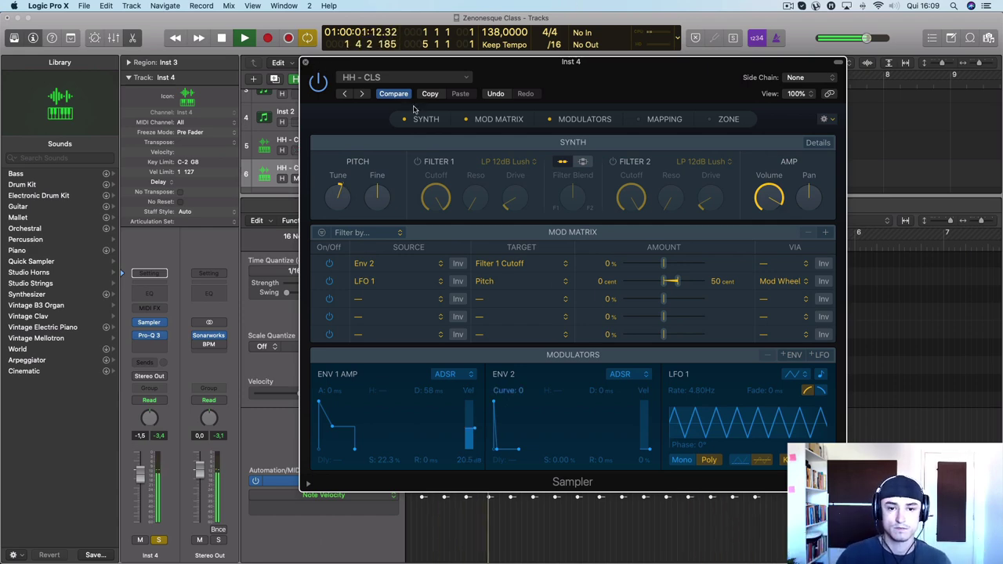
pyautogui.click(305, 62)
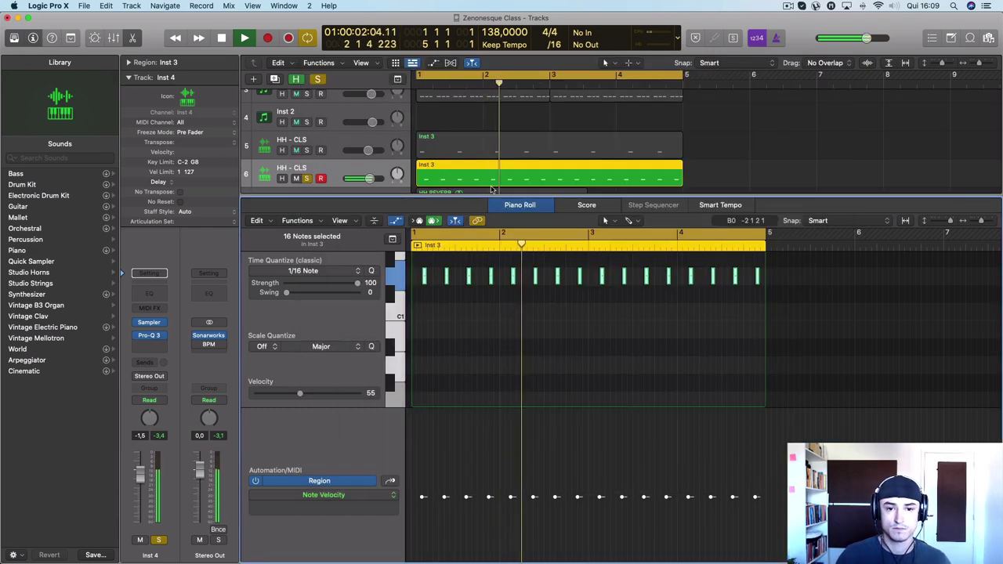
# Step: Unsolo the second HH - CLS track and lower its volume to -8.0 dB against the full mix
pyautogui.click(306, 178)
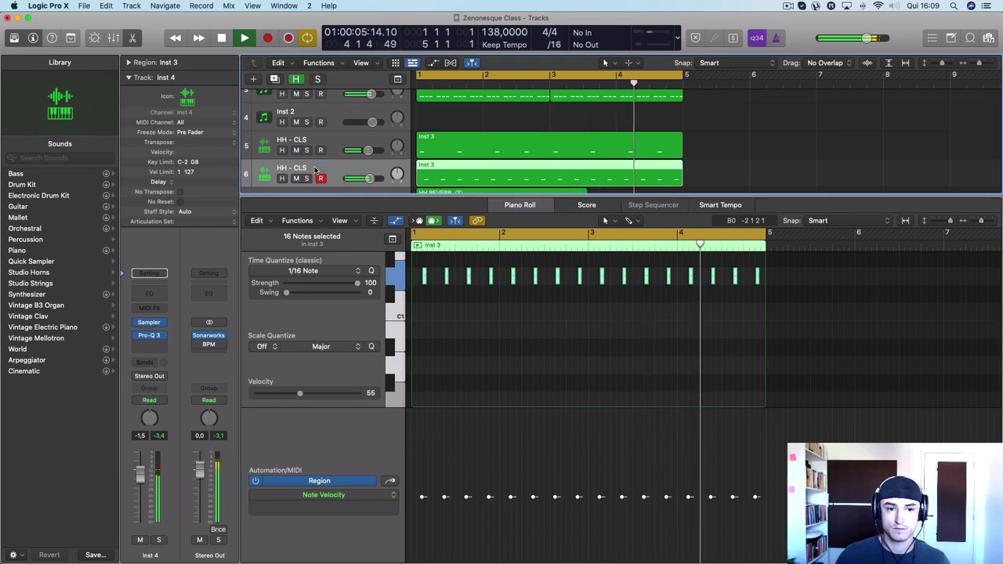
pyautogui.moveTo(140, 475); pyautogui.dragTo(140, 487)
pyautogui.click(159, 437)
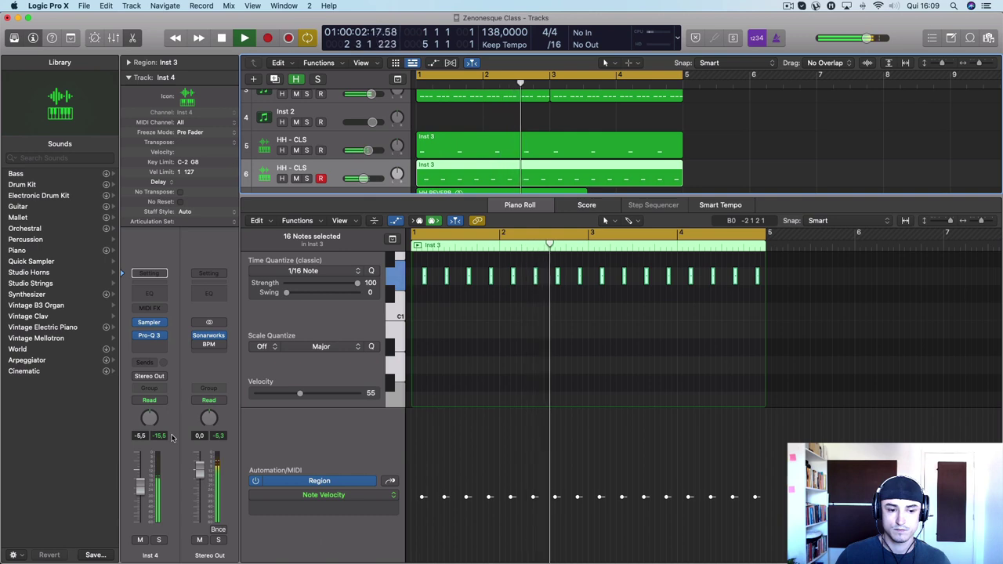
pyautogui.moveTo(141, 487); pyautogui.dragTo(140, 489)
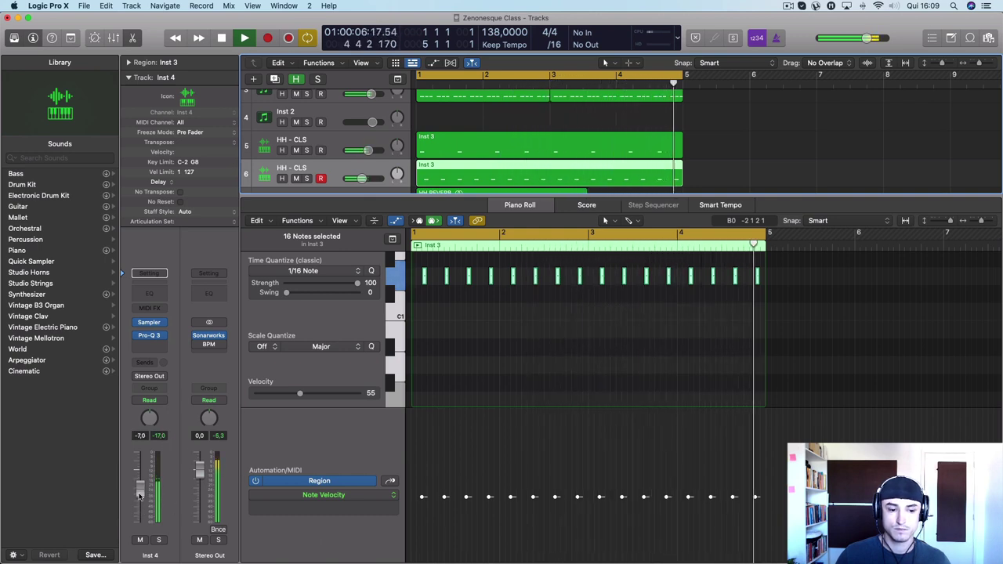
pyautogui.moveTo(141, 495); pyautogui.dragTo(140, 498)
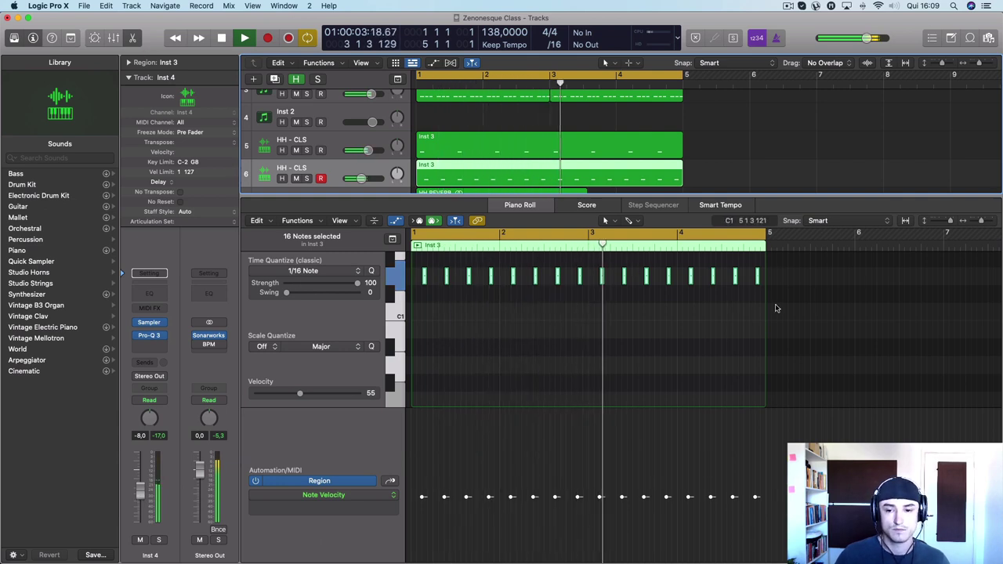
pyautogui.moveTo(759, 296); pyautogui.dragTo(415, 266)
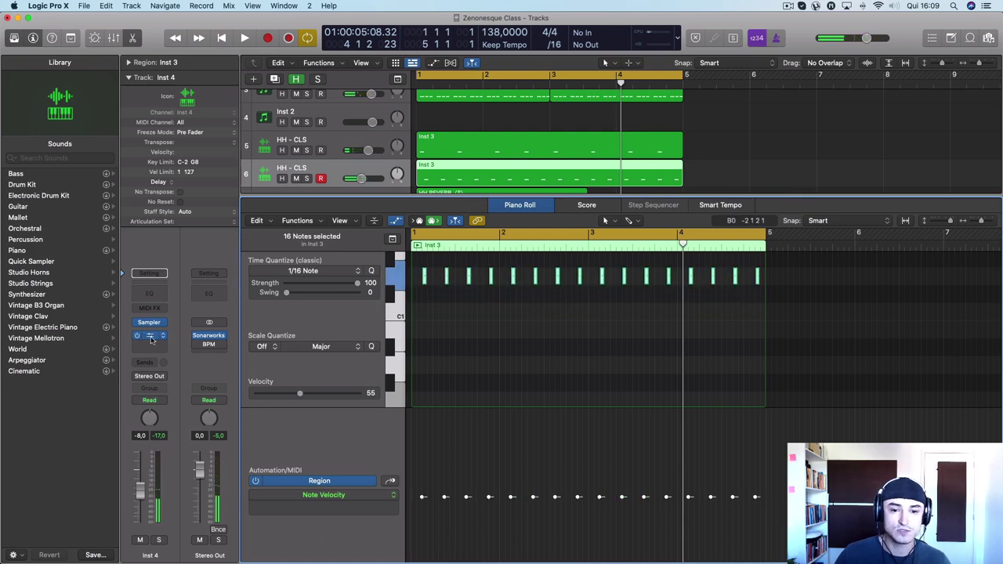
# Step: Set the hi-hat's Pro-Q 3 low cut to about 5640 Hz and the track volume to -5.9 dB
pyautogui.click(152, 339)
pyautogui.press('space')
pyautogui.moveTo(620, 293); pyautogui.dragTo(670, 292)
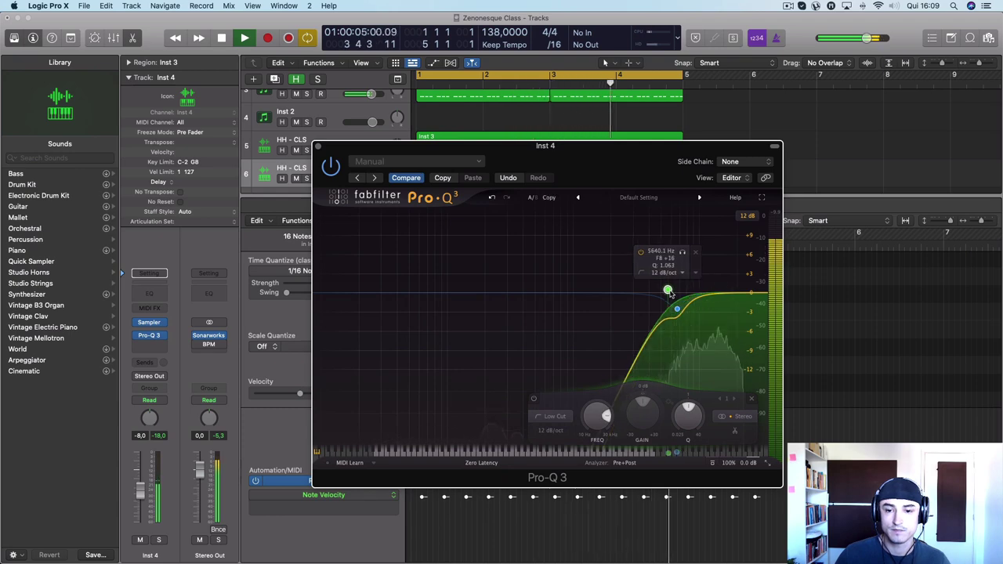
pyautogui.click(318, 147)
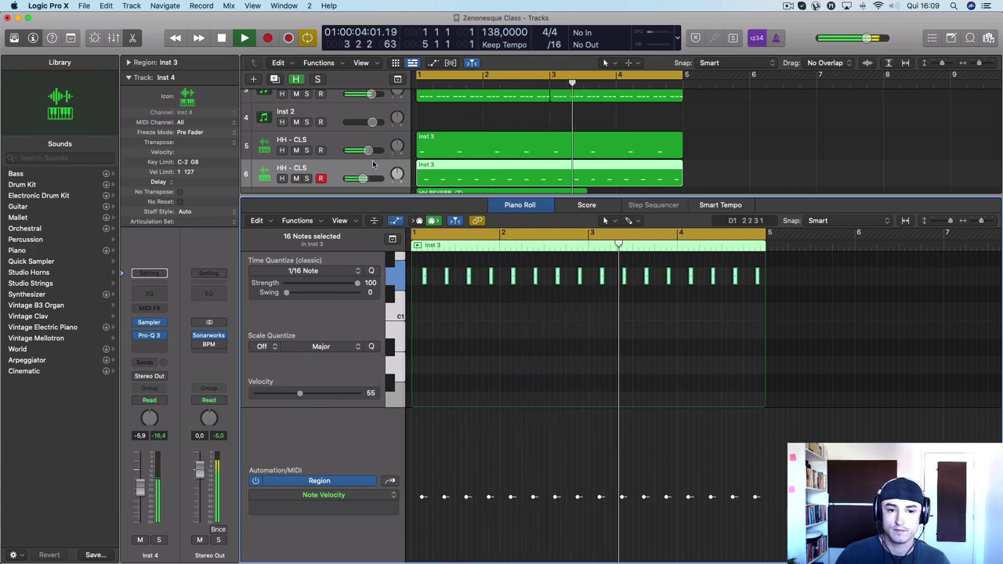
# Step: Try a second set of 16 hi-hat notes between the existing ones at velocity 1, and delete them
pyautogui.click(525, 206)
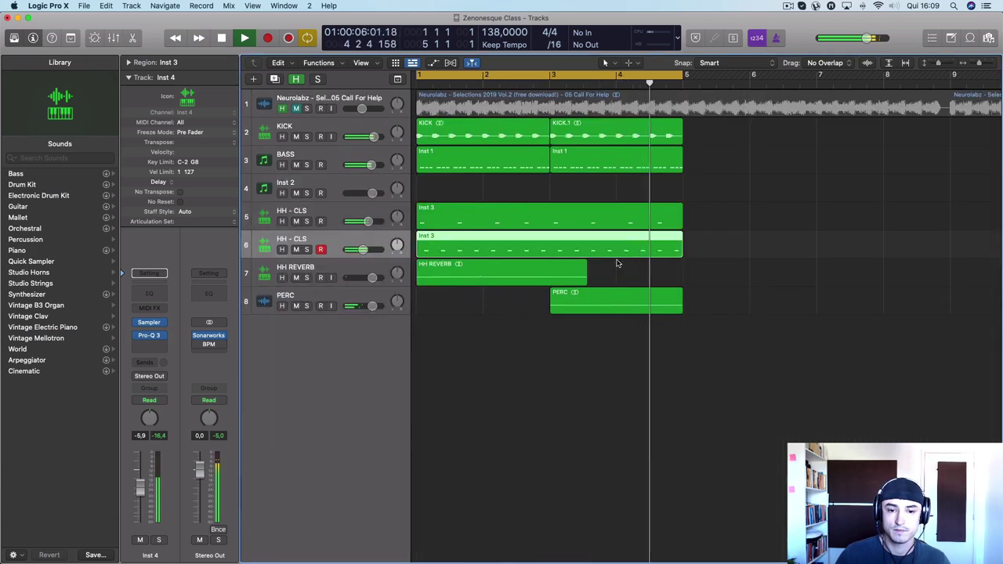
pyautogui.doubleClick(460, 240)
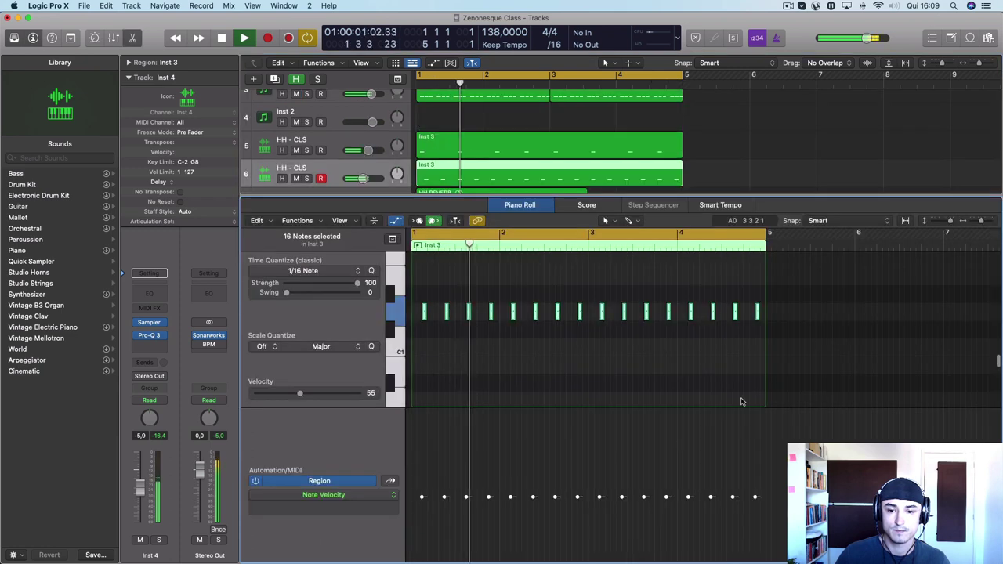
pyautogui.press('space')
pyautogui.moveTo(426, 338); pyautogui.dragTo(412, 317)
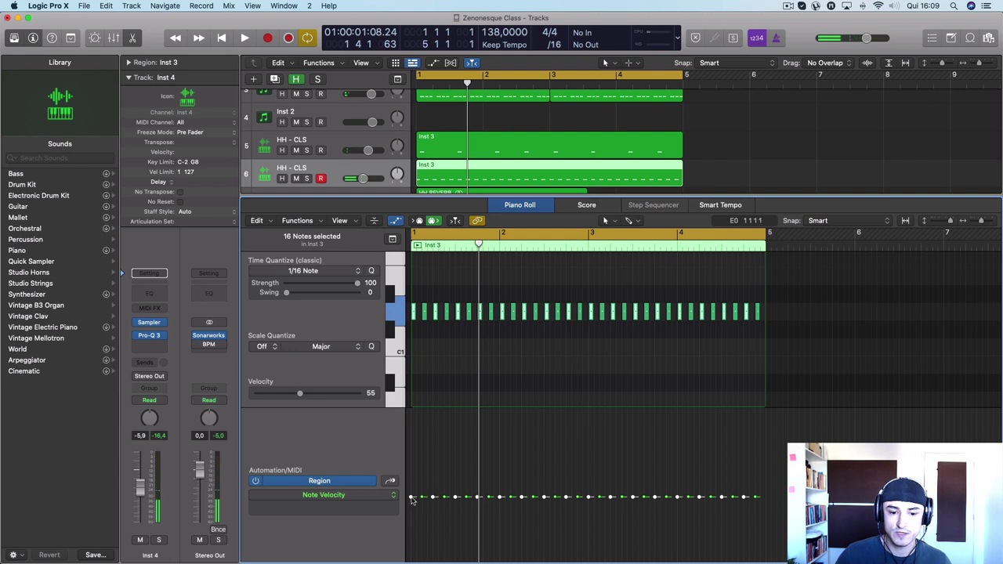
pyautogui.moveTo(412, 499); pyautogui.dragTo(410, 542)
pyautogui.press('space')
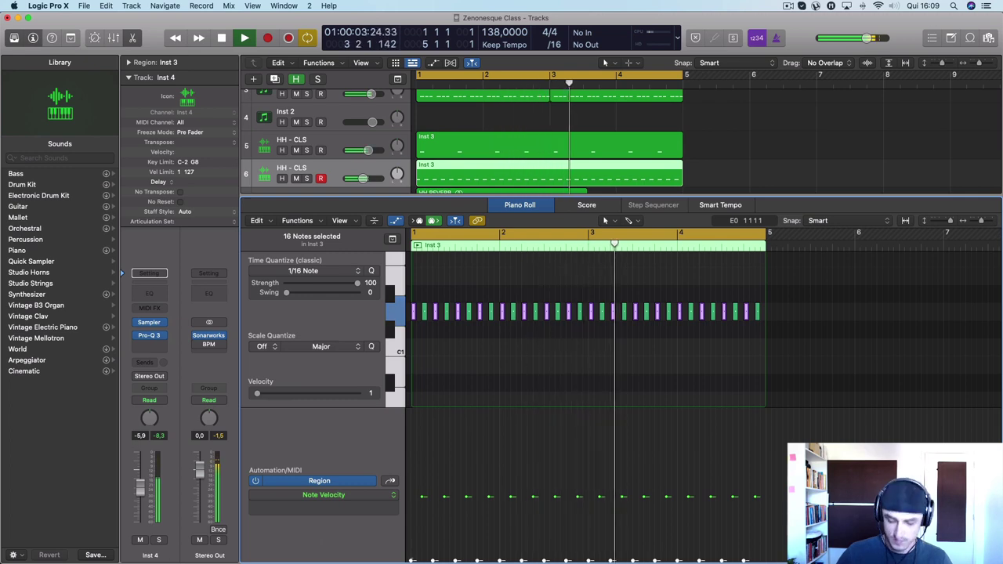
pyautogui.press('Delete')
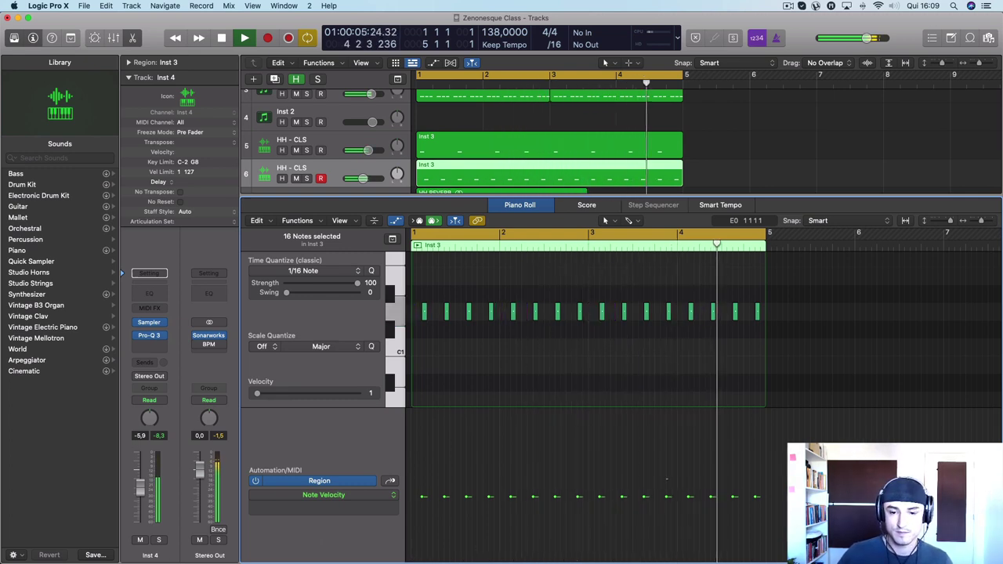
# Step: Raise the second hi-hat note of bar 1 from D1 to E1 and play the pattern
pyautogui.moveTo(761, 326); pyautogui.dragTo(416, 307)
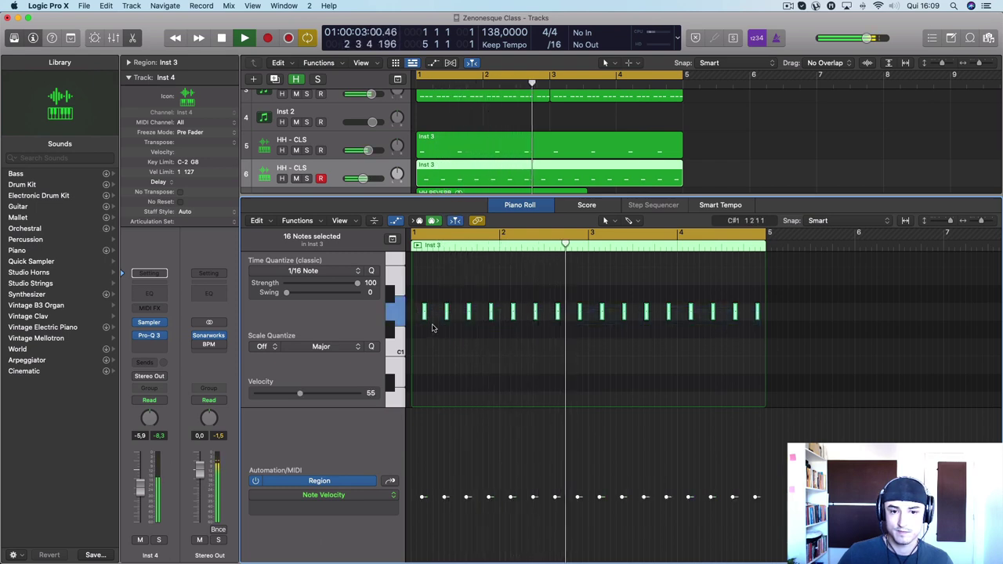
pyautogui.click(462, 332)
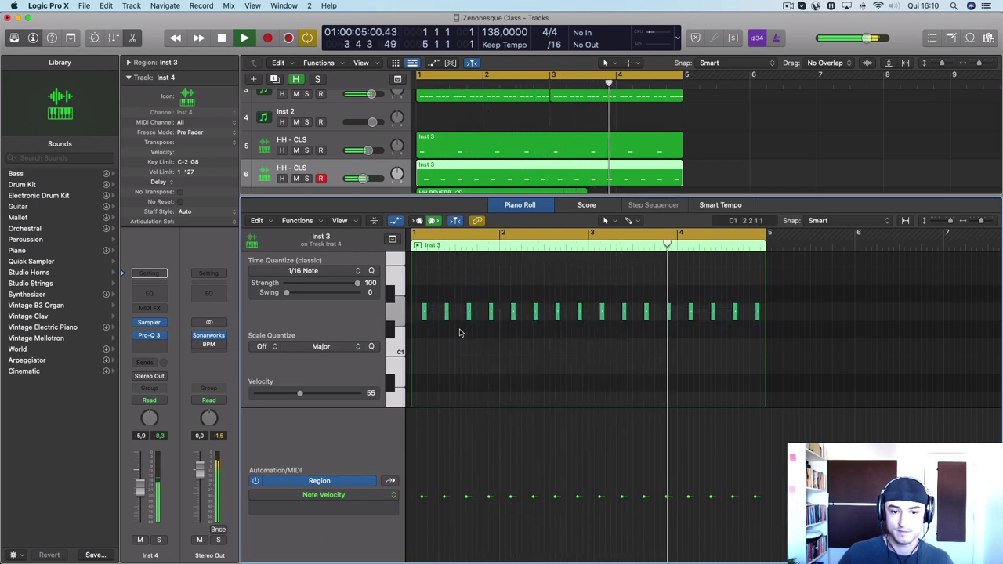
pyautogui.press('space')
pyautogui.moveTo(446, 312); pyautogui.dragTo(446, 276)
pyautogui.press('space')
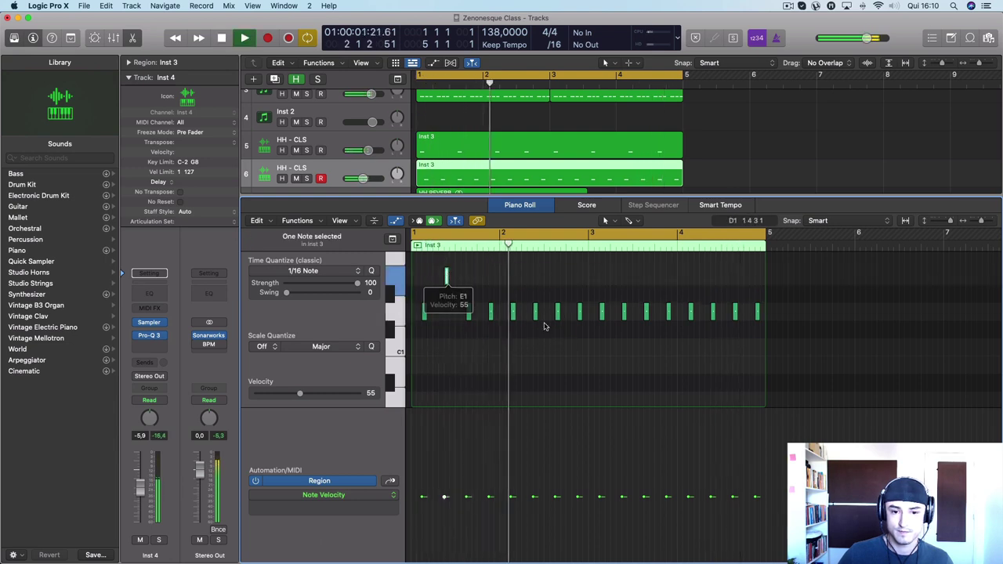
# Step: Raise the third hi-hat note of bar 2 and of bar 3 to E1, playing the pattern after each change
pyautogui.press('space')
pyautogui.moveTo(557, 309); pyautogui.dragTo(557, 275)
pyautogui.press('space')
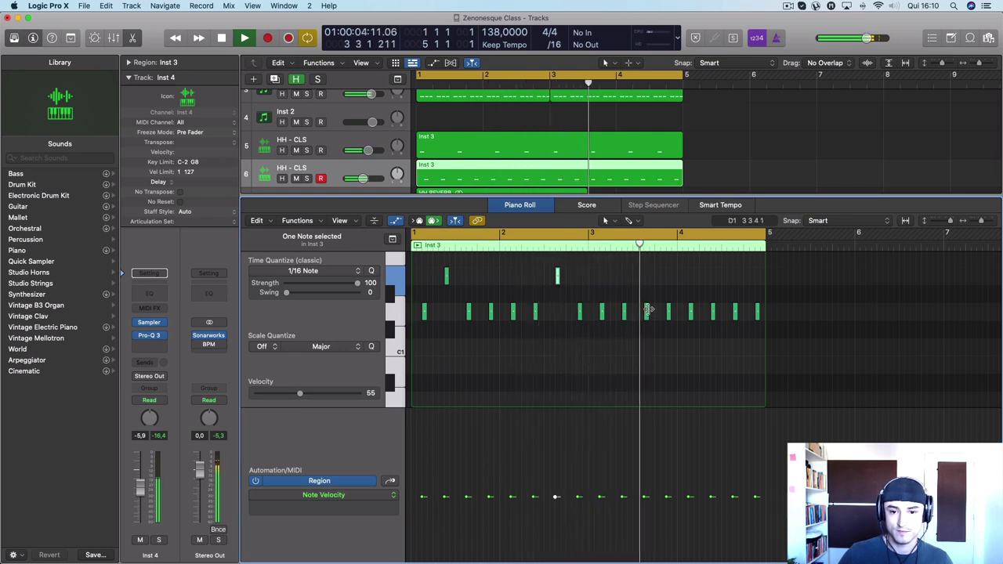
pyautogui.press('space')
pyautogui.moveTo(647, 311); pyautogui.dragTo(645, 294)
pyautogui.press('space')
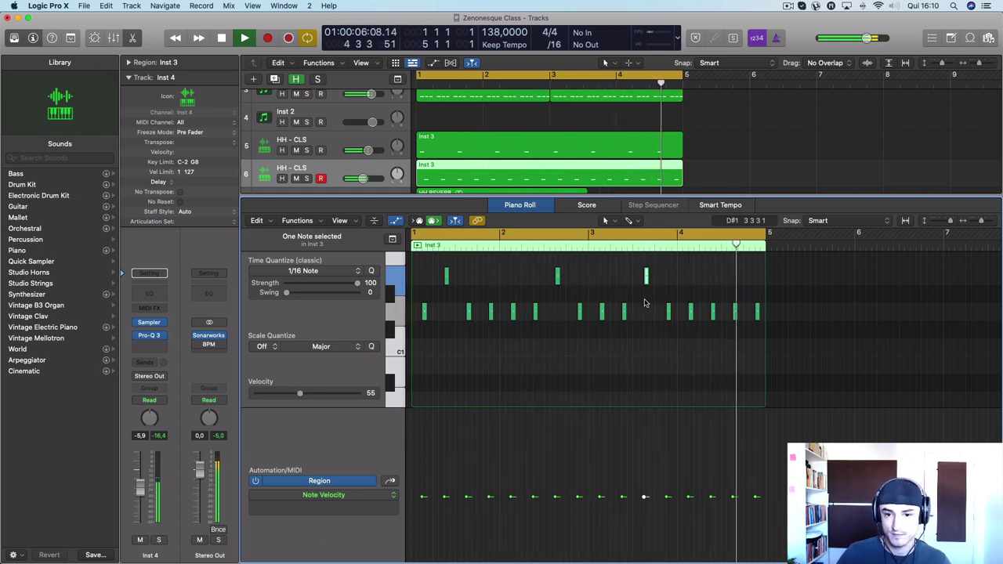
# Step: Raise the third hi-hat note of bar 4 to G1 and play the pattern
pyautogui.press('space')
pyautogui.moveTo(734, 312)
pyautogui.mouseDown()
pyautogui.moveTo(735, 249)
pyautogui.moveTo(735, 302)
pyautogui.mouseUp()
pyautogui.press('space')
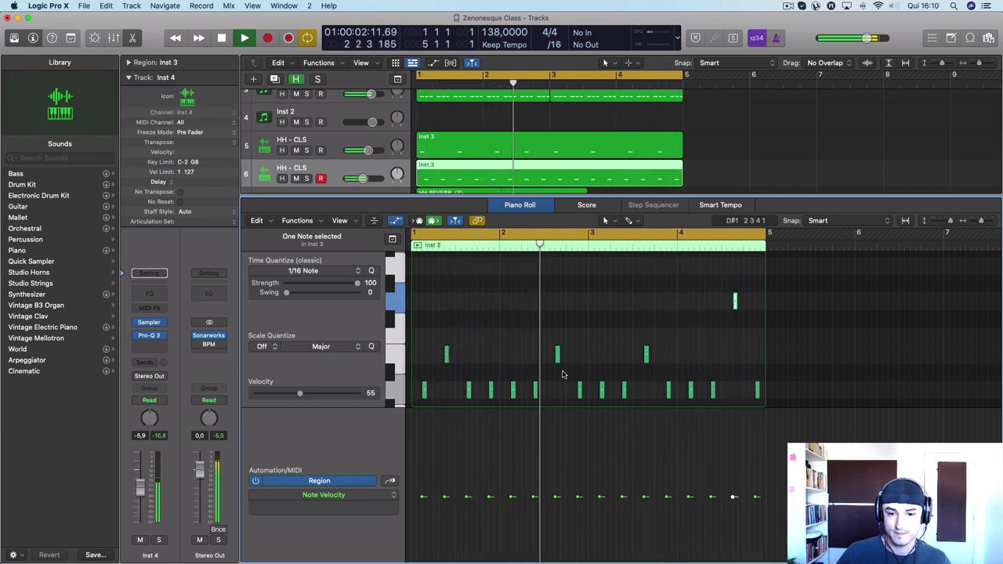
# Step: Shift the E1 hi-hat note in bar 2 one sixteenth later and play the pattern
pyautogui.press('space')
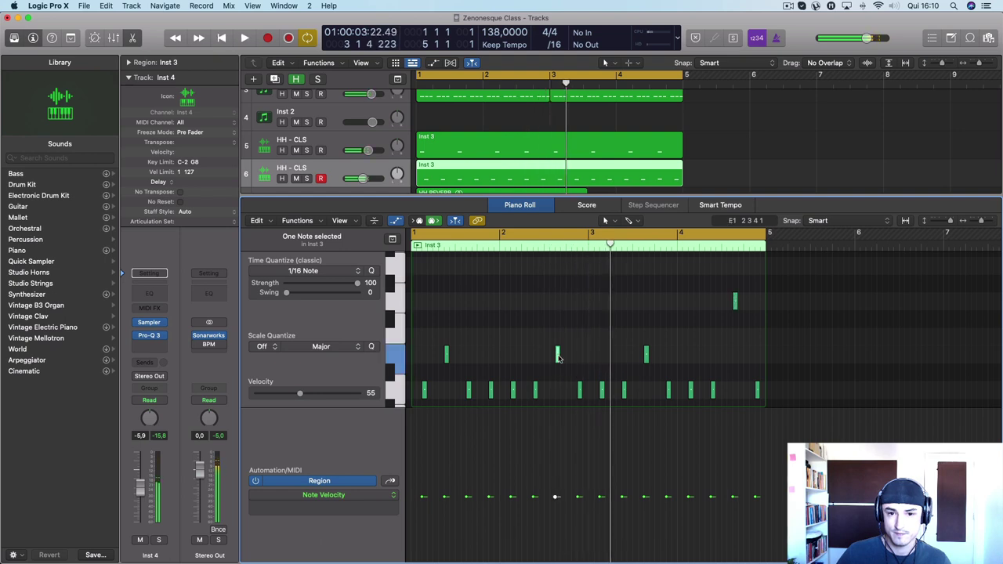
pyautogui.click(558, 355)
pyautogui.click(555, 246)
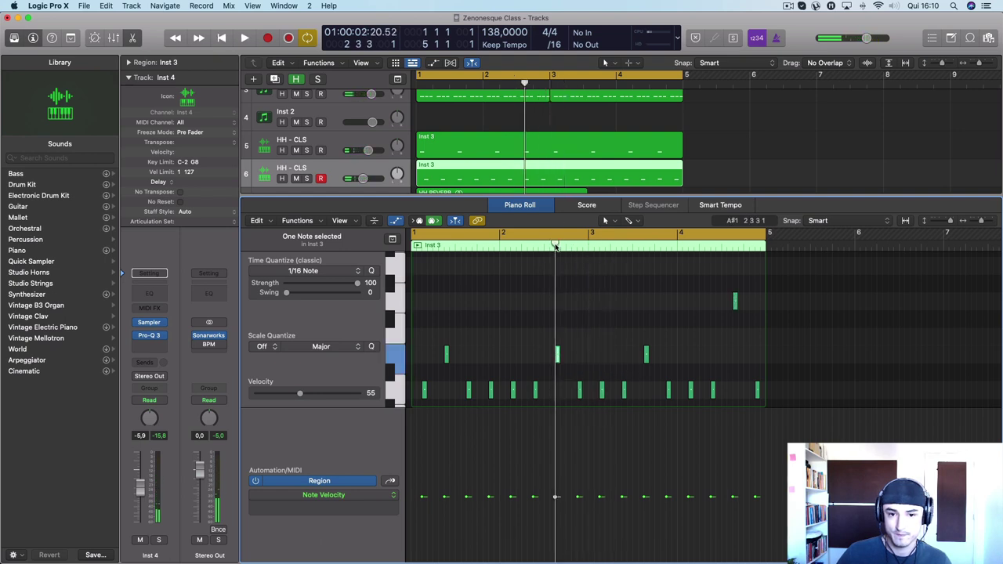
pyautogui.scroll(5, 574, 156)
pyautogui.scroll(-6, 555, 138)
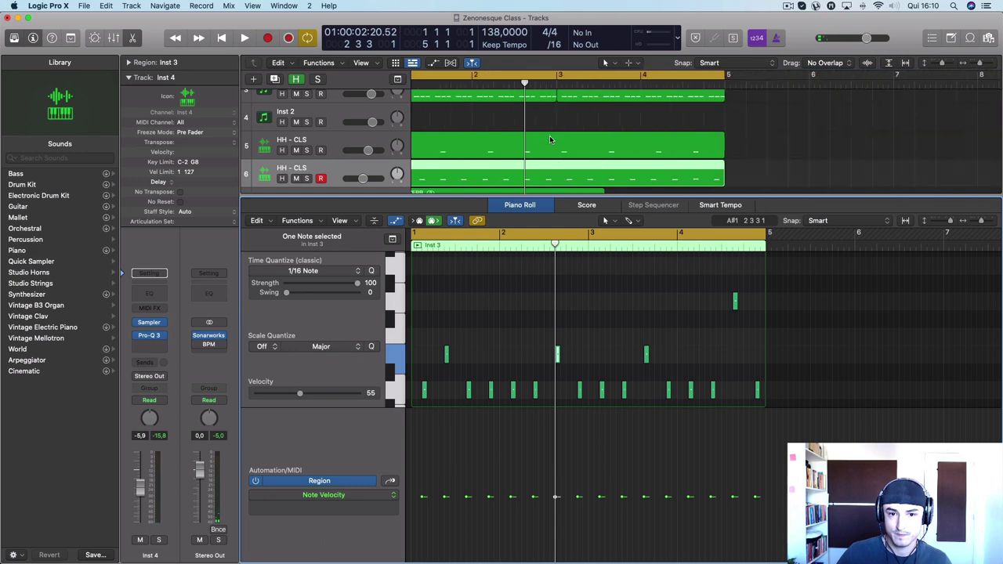
pyautogui.moveTo(556, 356); pyautogui.dragTo(562, 357)
pyautogui.press('space')
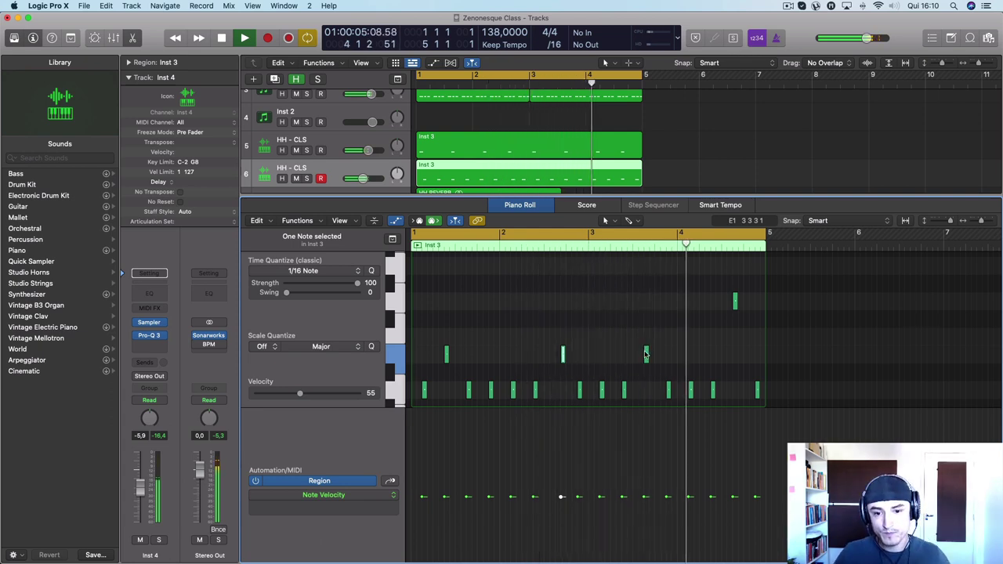
# Step: Shift bar 3's E1 hi-hat note one sixteenth later, add a copy two sixteenths after it, play the pattern and close the note editor
pyautogui.click(646, 354)
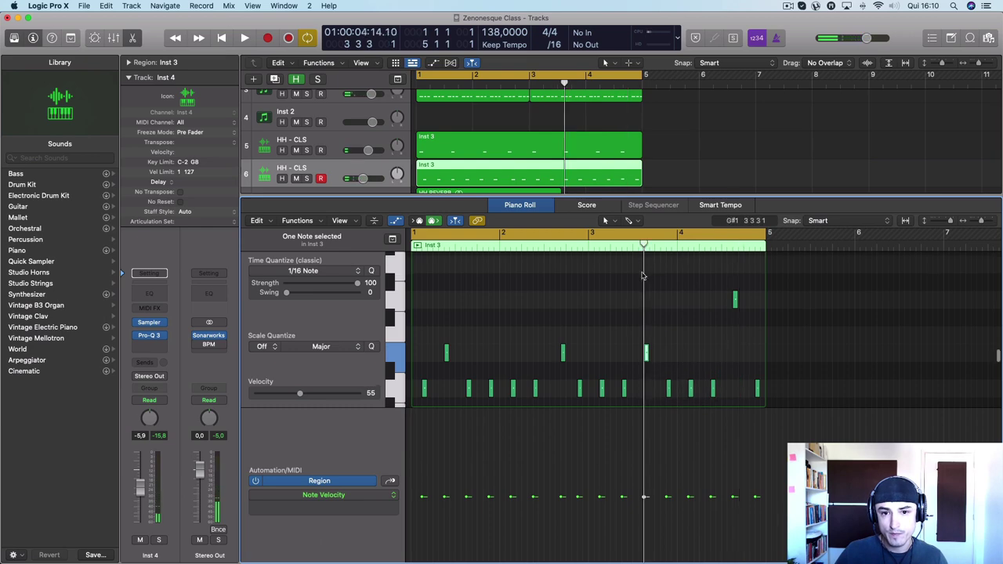
pyautogui.moveTo(647, 354); pyautogui.dragTo(662, 354)
pyautogui.press('space')
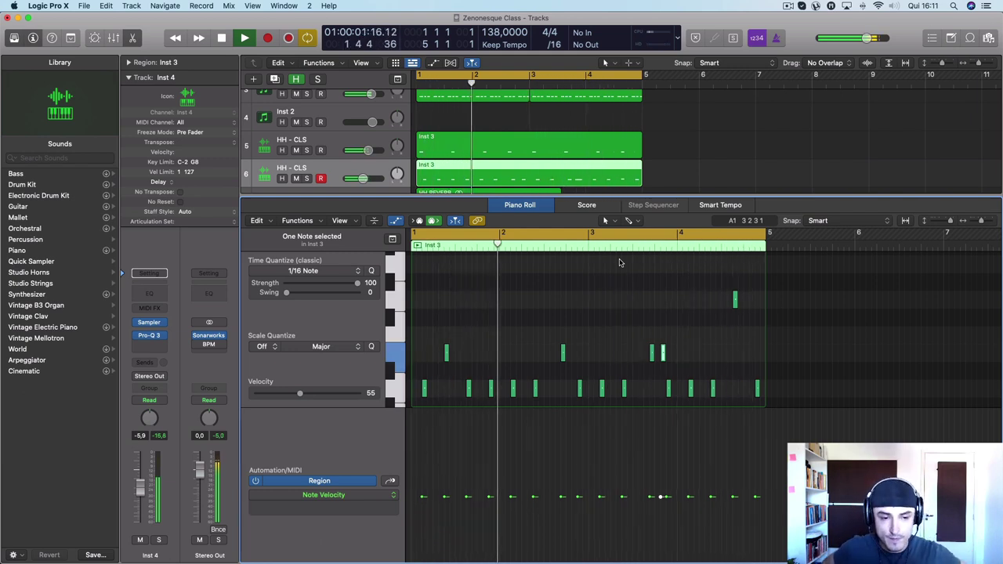
pyautogui.click(520, 207)
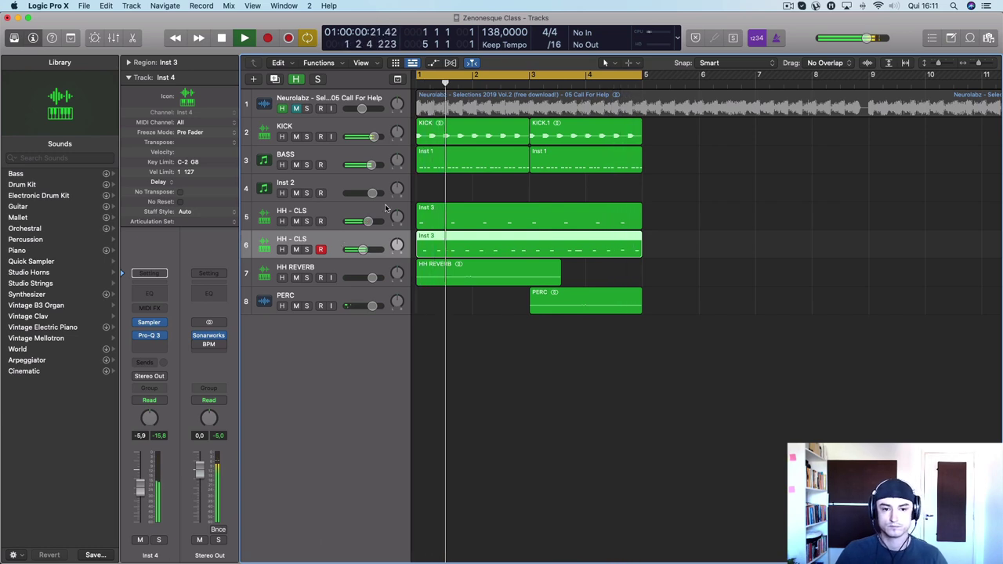
# Step: Duplicate the first HH - CLS track with its settings and copy its region onto the new track
pyautogui.click(340, 209)
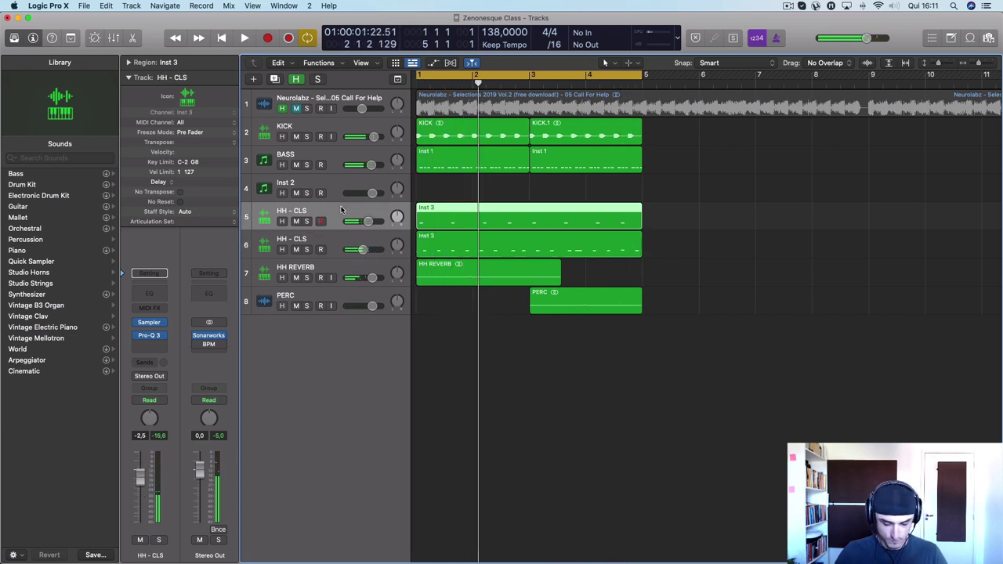
pyautogui.press('super+d')
pyautogui.moveTo(439, 245); pyautogui.dragTo(438, 246)
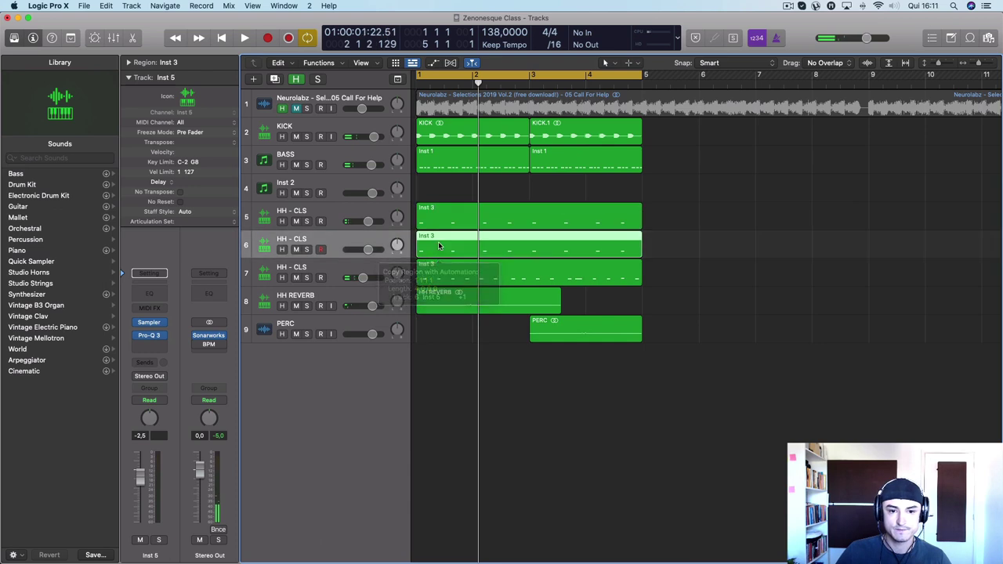
# Step: Open the copied region and reduce its pattern to four C1 notes spaced an eighth apart in the first half of bar 1
pyautogui.doubleClick(444, 242)
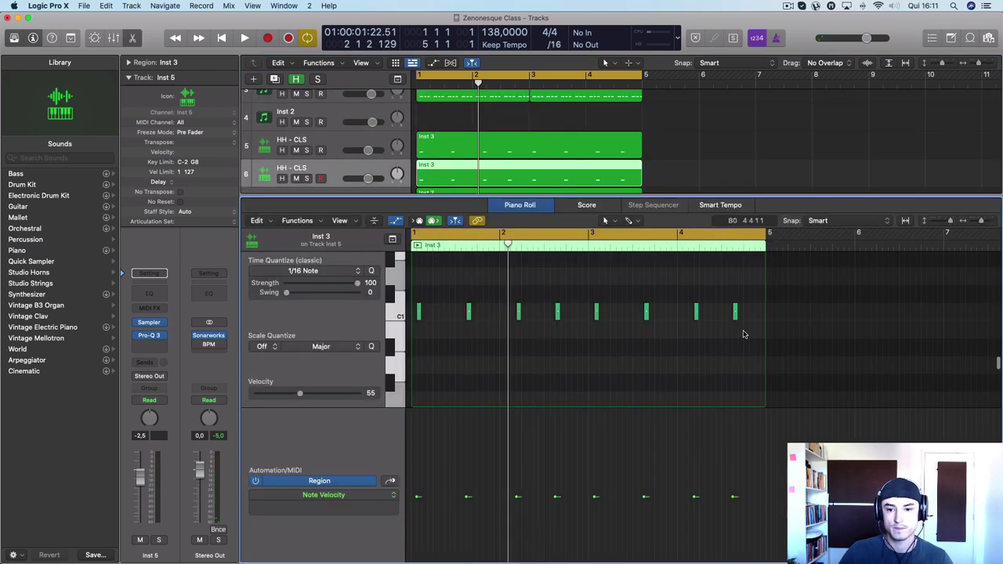
pyautogui.moveTo(744, 334); pyautogui.dragTo(1000, 334)
pyautogui.press('super+Right')
pyautogui.press('super+Right')
pyautogui.press('super+Right')
pyautogui.hscroll(-5, 427, 312)
pyautogui.hscroll(1, 429, 312)
pyautogui.scroll(1, 492, 320)
pyautogui.press('Delete')
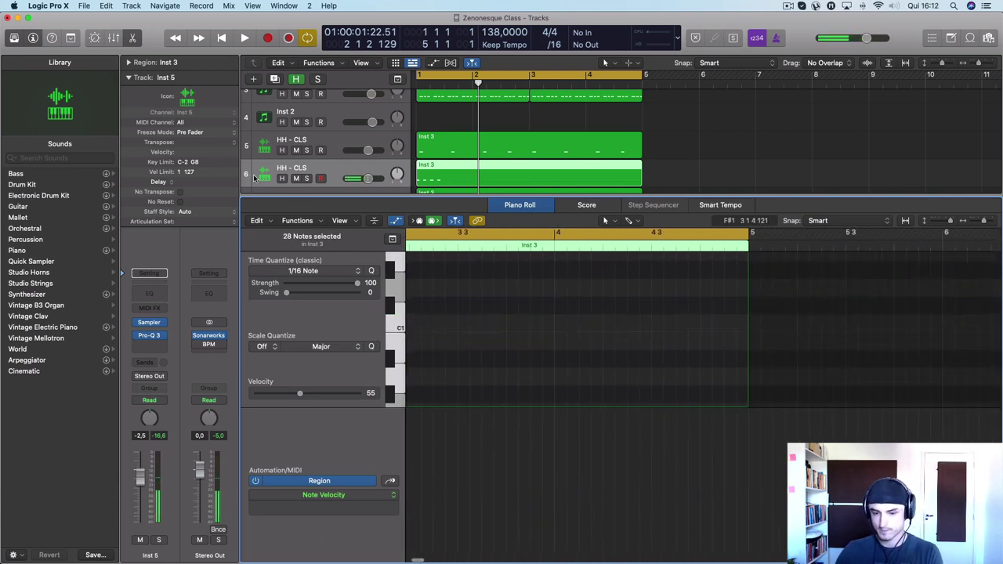
pyautogui.hscroll(-10, 535, 271)
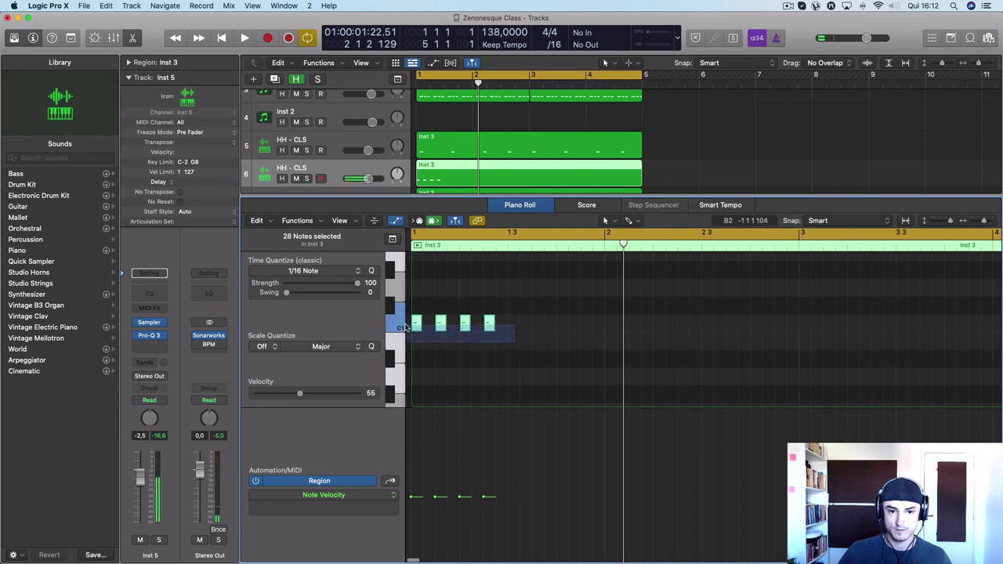
# Step: Copy the four C1 notes into the second half of bar 1 and play the pattern
pyautogui.moveTo(402, 328); pyautogui.dragTo(514, 327)
pyautogui.press('space')
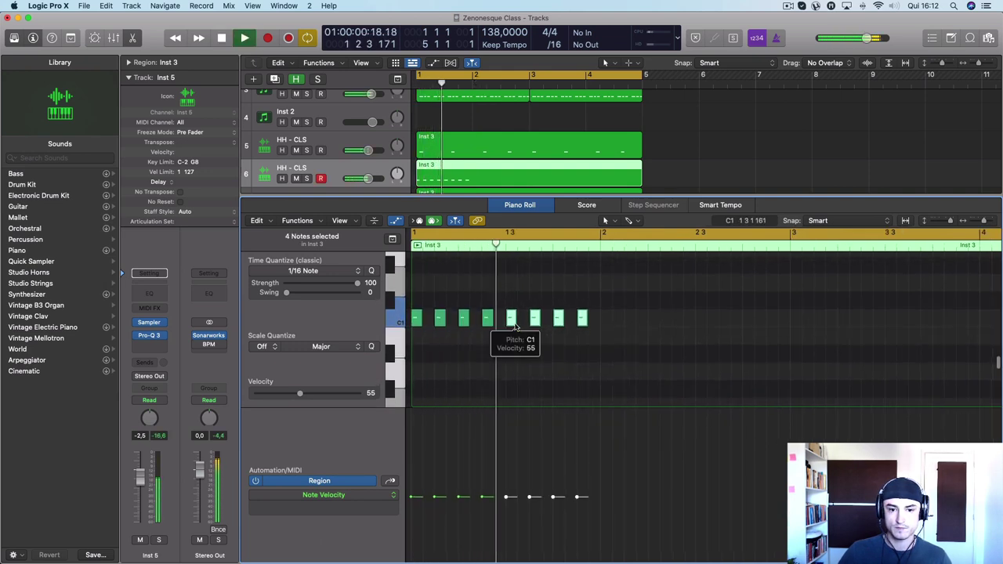
pyautogui.press('space')
pyautogui.press('super+a')
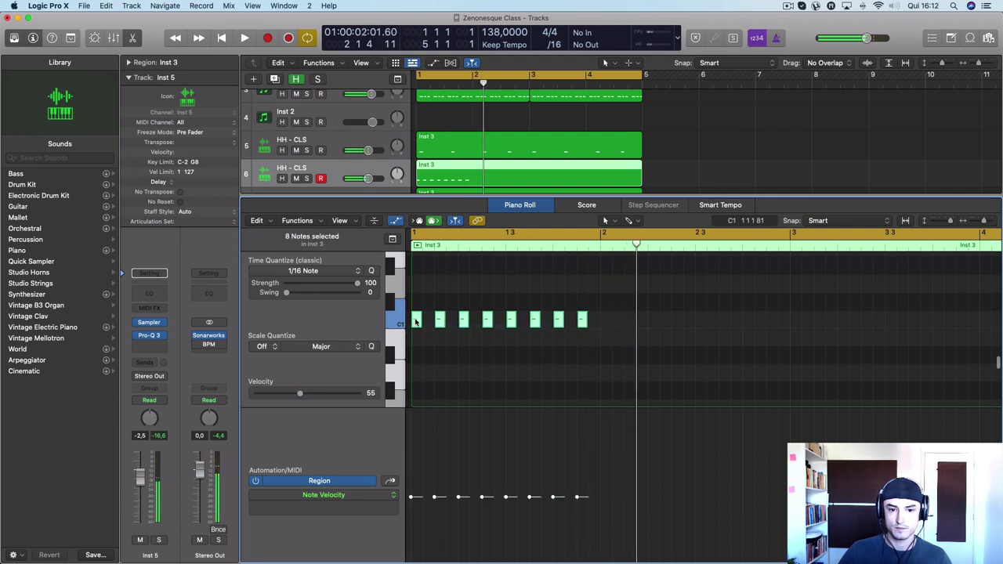
pyautogui.moveTo(416, 321); pyautogui.dragTo(601, 321)
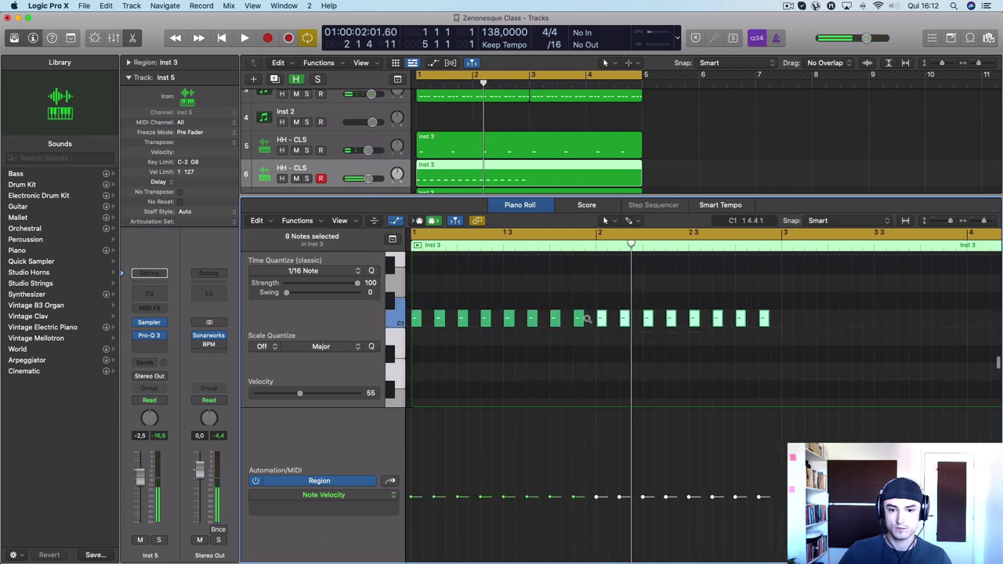
pyautogui.press('super+z')
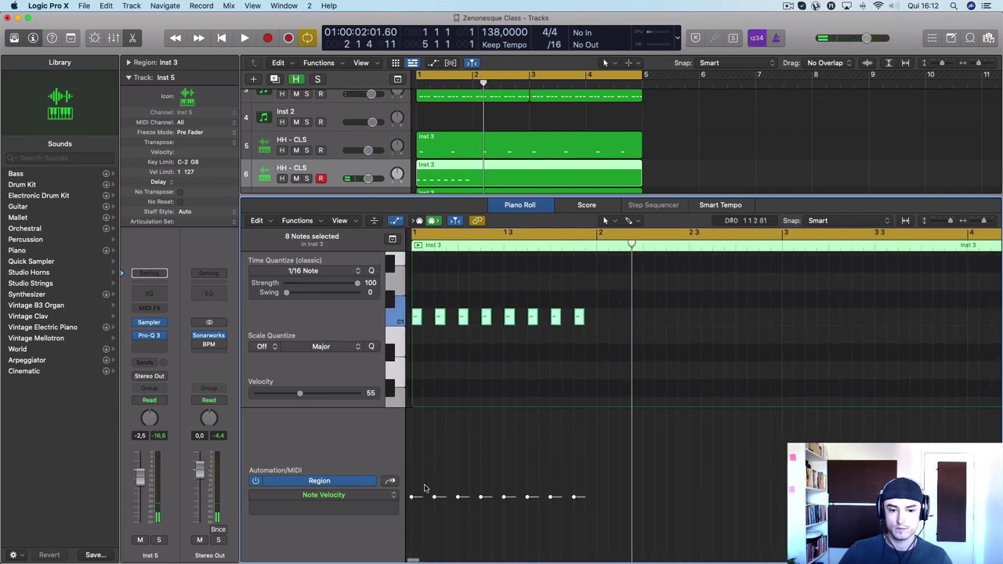
# Step: Lower the first note's velocity to 11 and the third note's to 27, playing the pattern between adjustments
pyautogui.moveTo(411, 497); pyautogui.dragTo(413, 550)
pyautogui.moveTo(461, 497); pyautogui.dragTo(461, 549)
pyautogui.press('space')
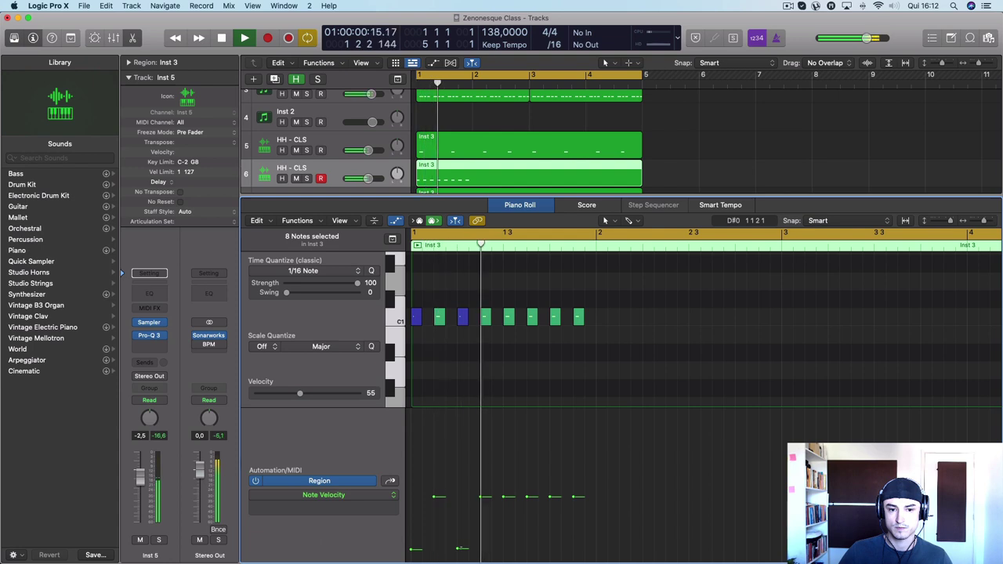
pyautogui.press('space')
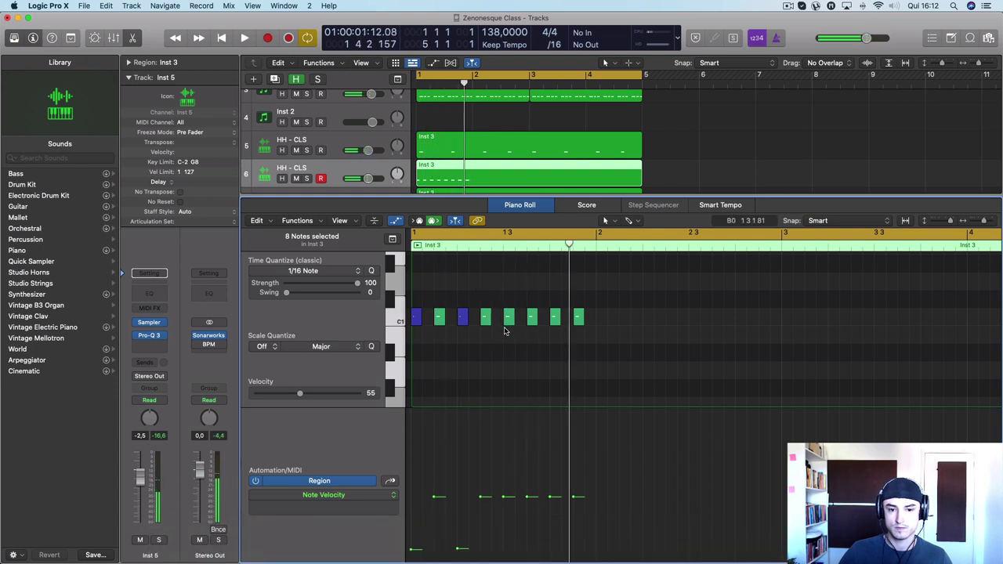
pyautogui.moveTo(458, 552); pyautogui.dragTo(461, 530)
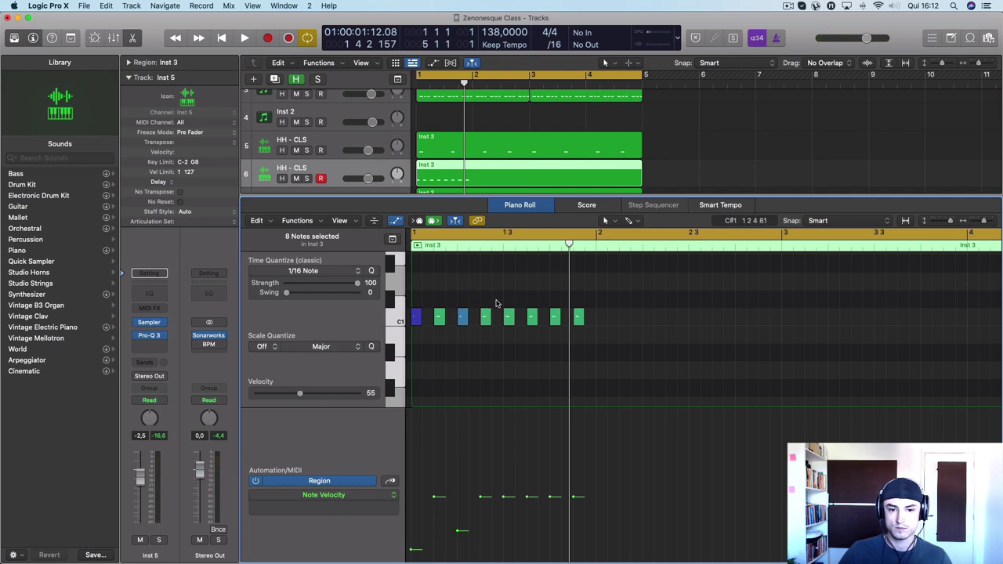
# Step: Replace the notes in the second half of bar 1 with a copy of the four velocity-shaped notes
pyautogui.moveTo(510, 307); pyautogui.dragTo(660, 331)
pyautogui.press('Delete')
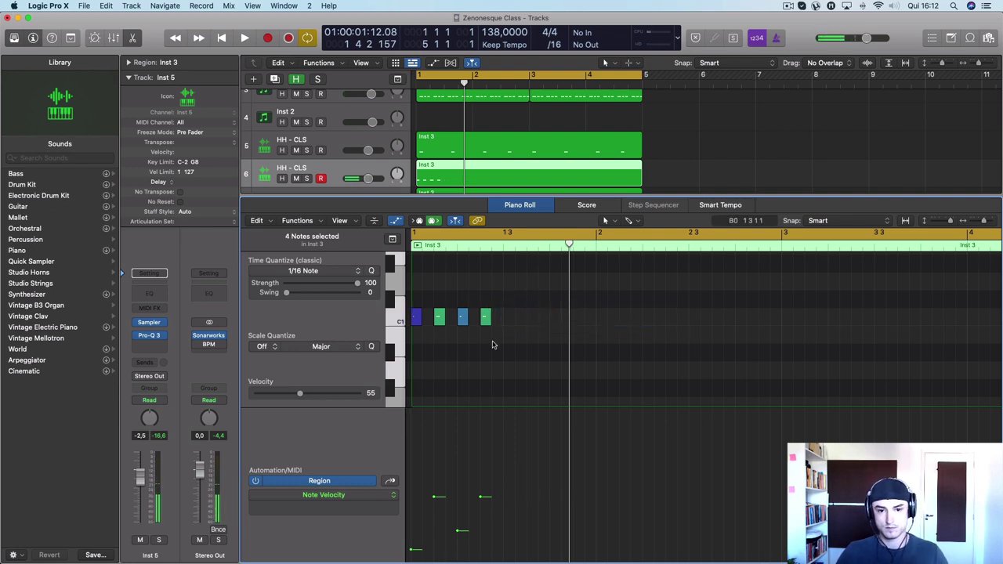
pyautogui.moveTo(493, 345); pyautogui.dragTo(417, 317)
pyautogui.moveTo(493, 338); pyautogui.dragTo(419, 315)
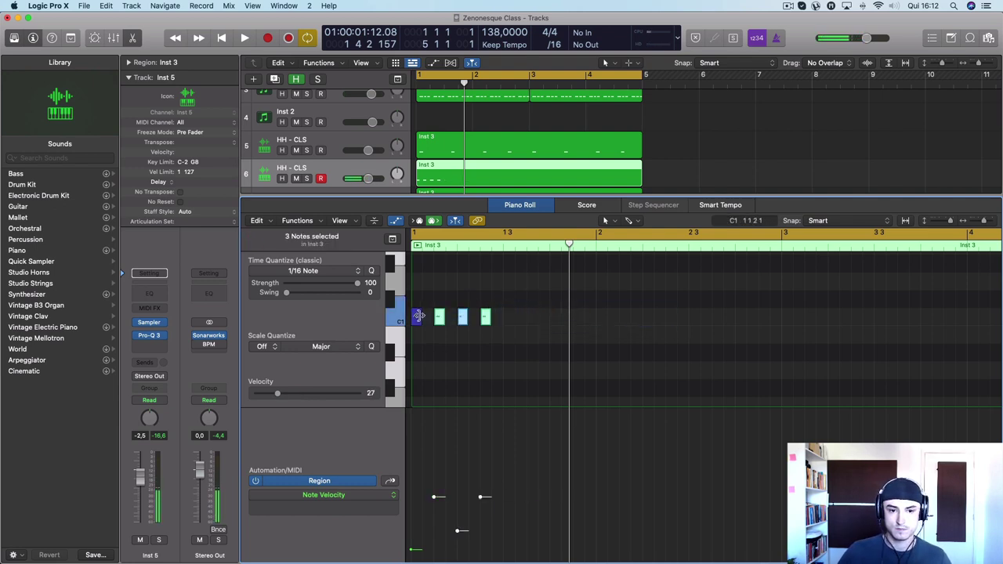
pyautogui.moveTo(492, 335); pyautogui.dragTo(510, 318)
# Step: Copy the bar 1 pattern into bar 2, copy both bars into bars 3 and 4, and play the result
pyautogui.moveTo(620, 339); pyautogui.dragTo(606, 317)
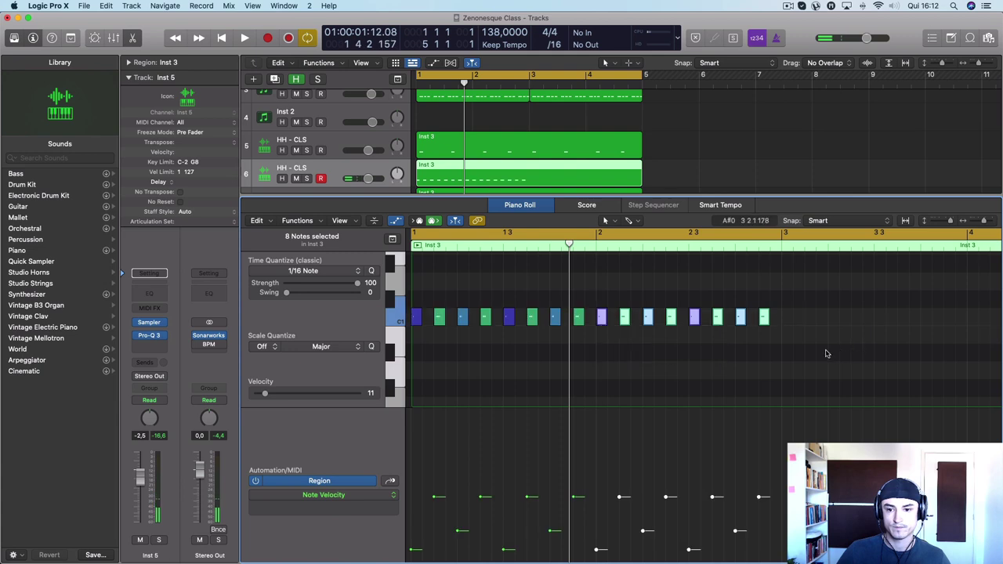
pyautogui.moveTo(823, 351); pyautogui.dragTo(786, 320)
pyautogui.press('space')
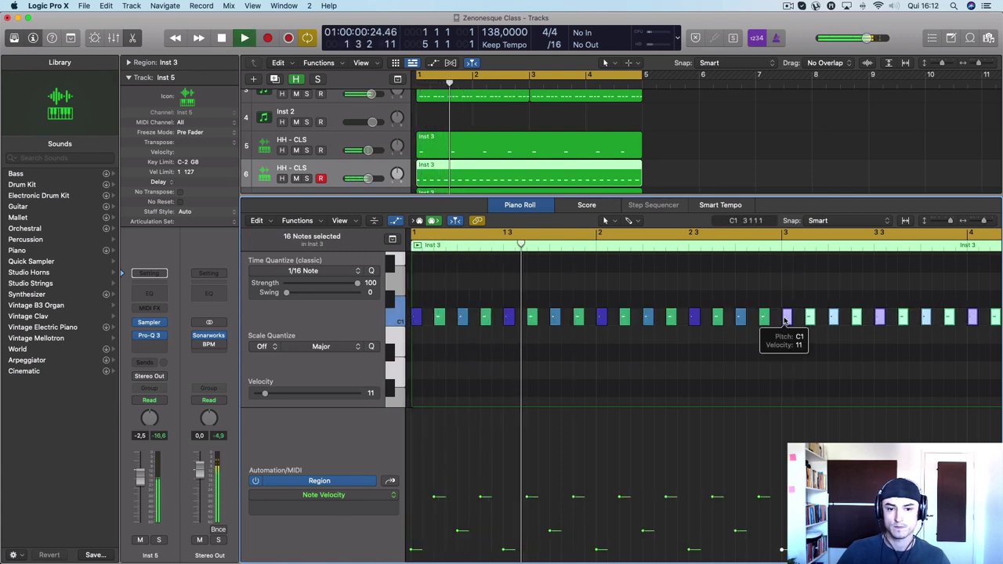
pyautogui.press('space')
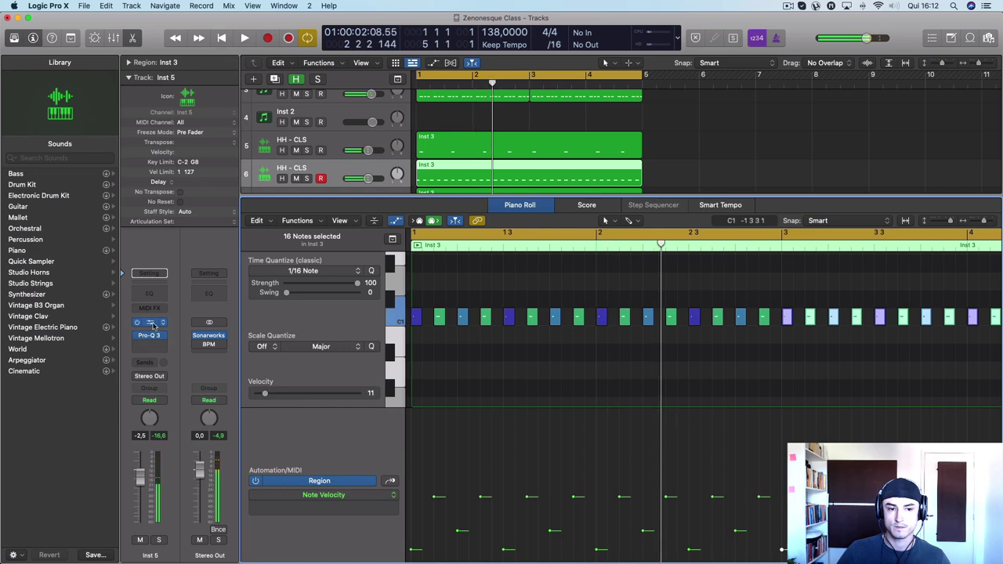
# Step: Try the HH - OPN preset in the duplicated track's Sampler, load RIDES instead, play it and close the plug-in
pyautogui.click(152, 323)
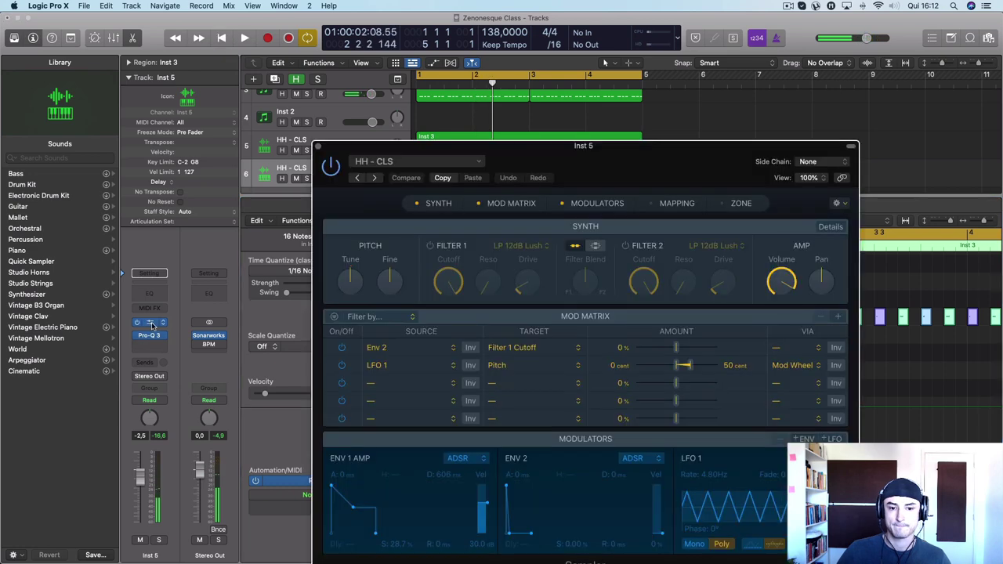
pyautogui.click(418, 162)
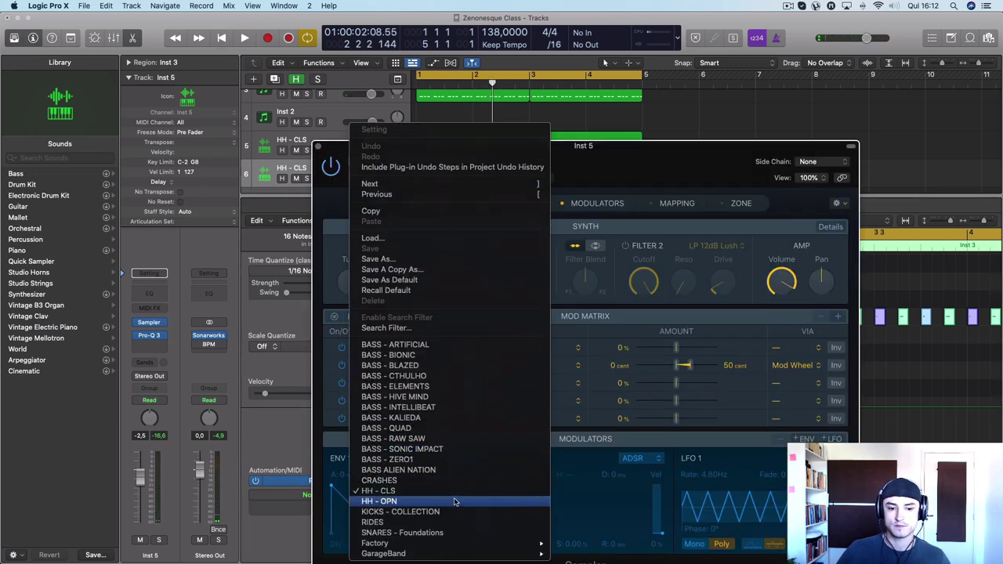
pyautogui.click(454, 501)
pyautogui.click(417, 163)
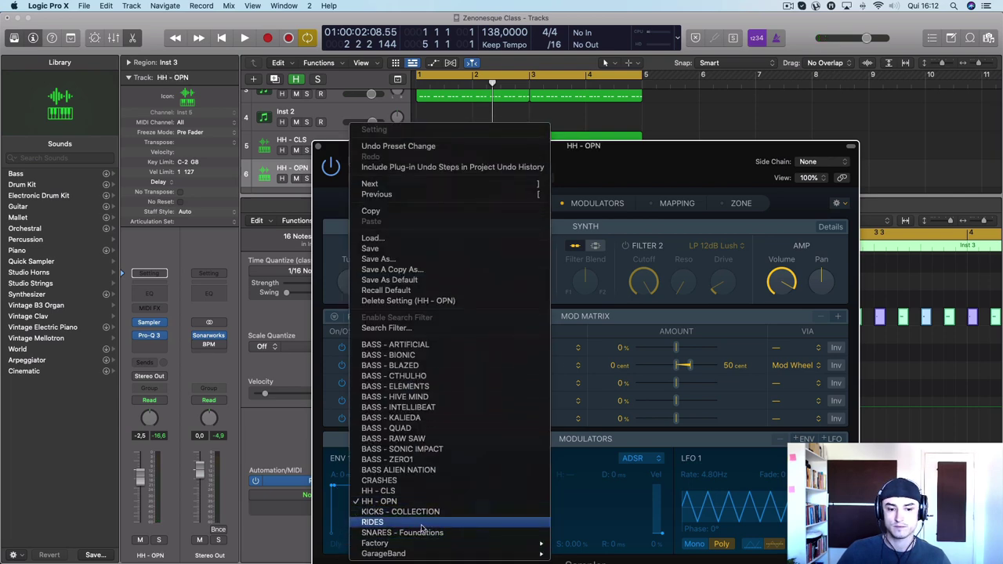
pyautogui.click(421, 526)
pyautogui.press('space')
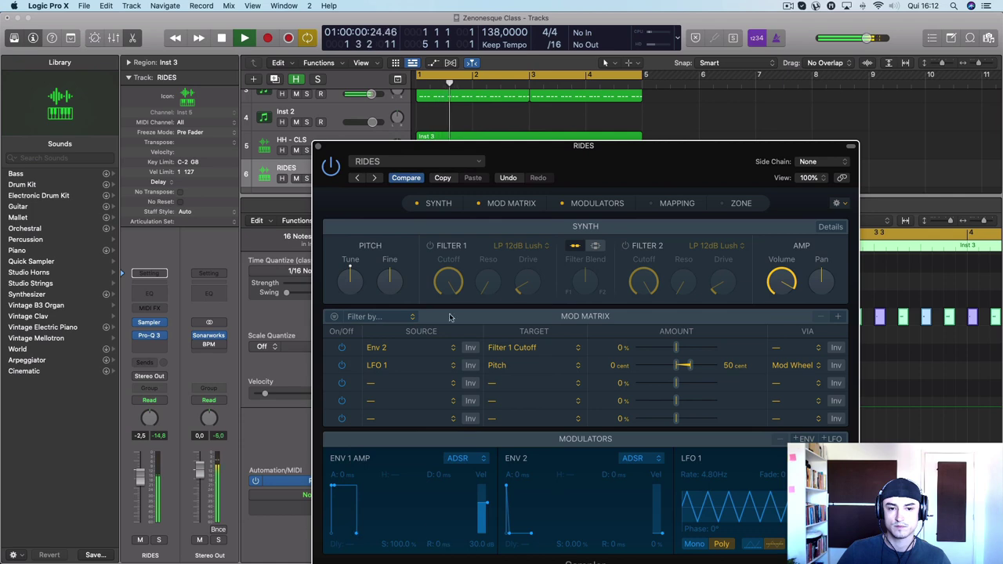
pyautogui.moveTo(332, 150); pyautogui.dragTo(240, 70)
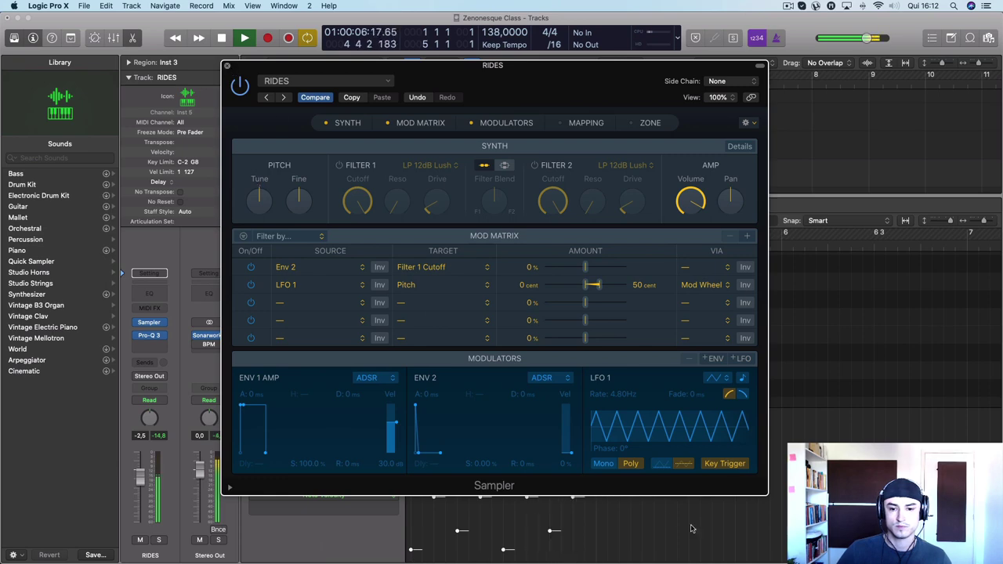
pyautogui.press('super+w')
# Step: Stop playback, lengthen all the ride notes so each one reaches the start of the next, and play the pattern
pyautogui.press('super+Left')
pyautogui.press('super+Left')
pyautogui.press('super+Left')
pyautogui.press('space')
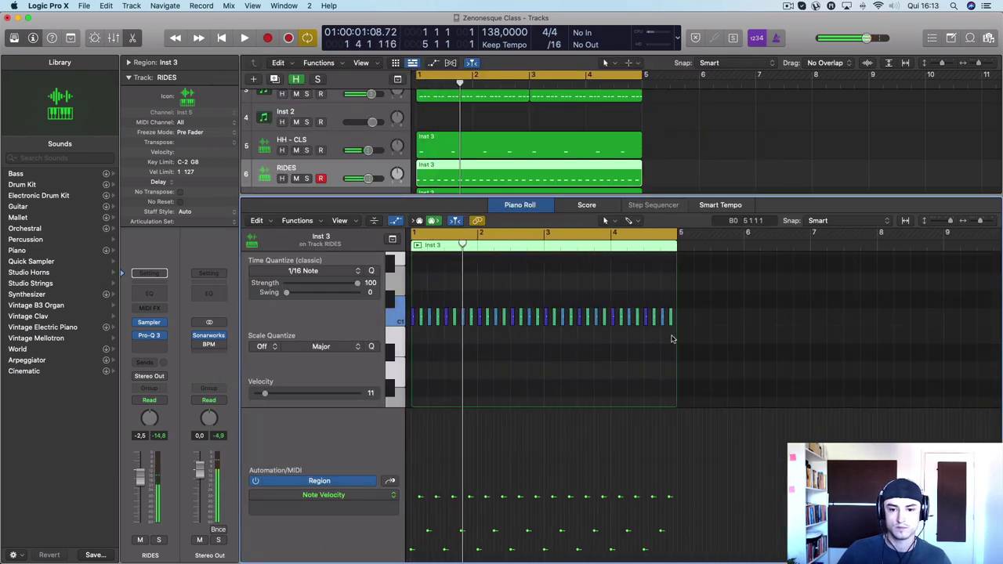
pyautogui.press('super+a')
pyautogui.press('super+Right')
pyautogui.press('super+Right')
pyautogui.press('super+Right')
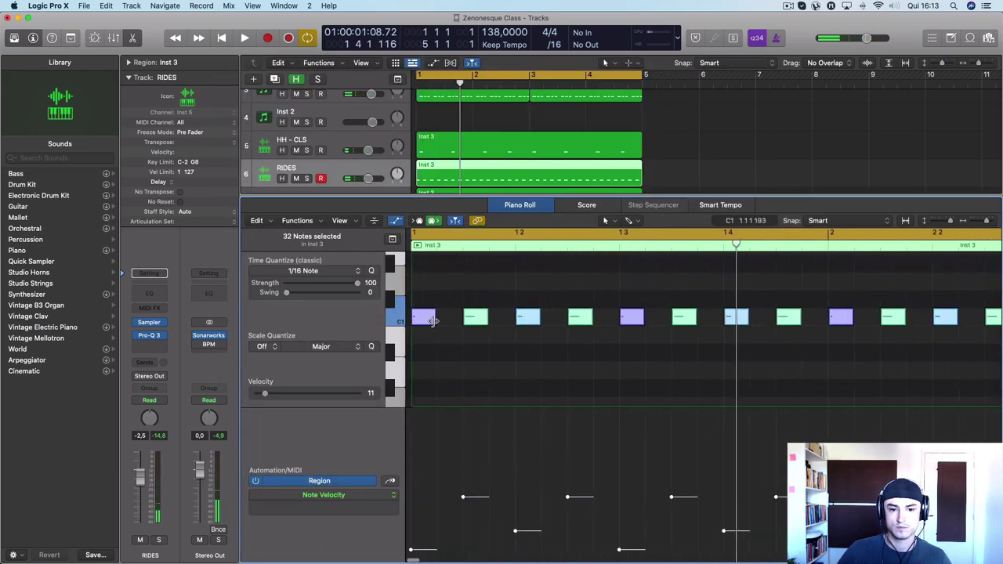
pyautogui.moveTo(433, 320); pyautogui.dragTo(461, 319)
pyautogui.press('space')
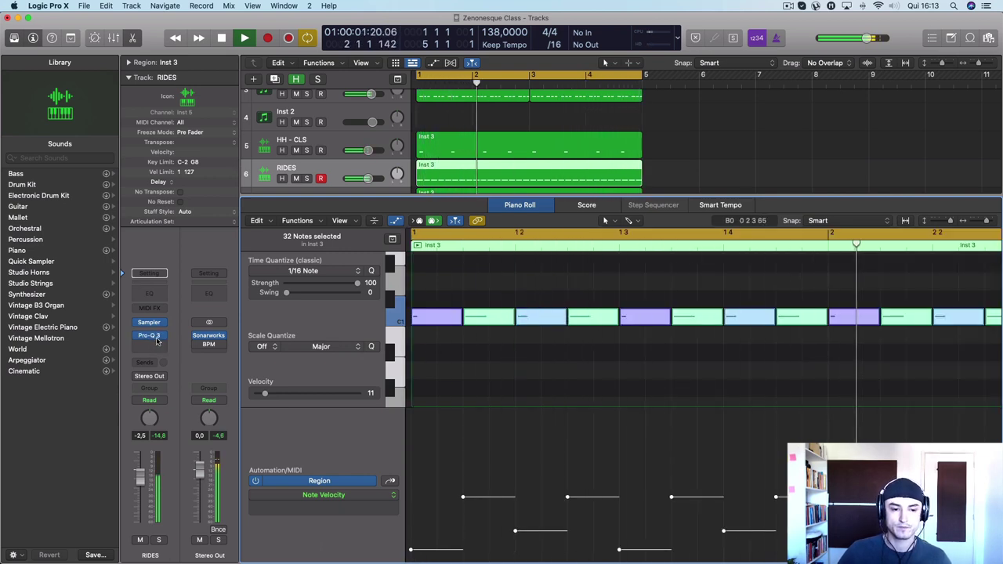
# Step: Transpose all the ride notes up in semitones while playing, try G#1 and settle on G1
pyautogui.scroll(-5, 668, 397)
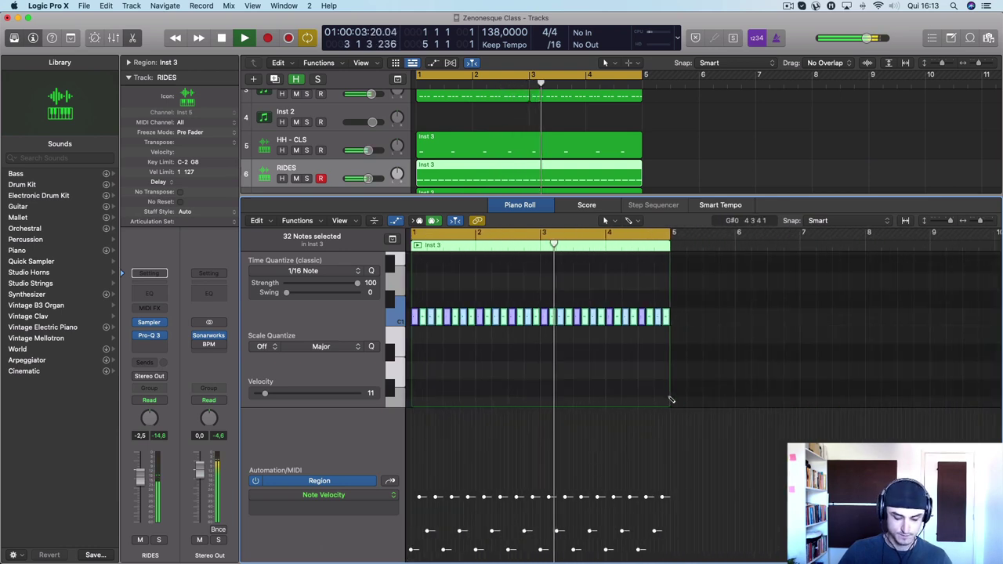
pyautogui.hotkey('alt', 'Up')
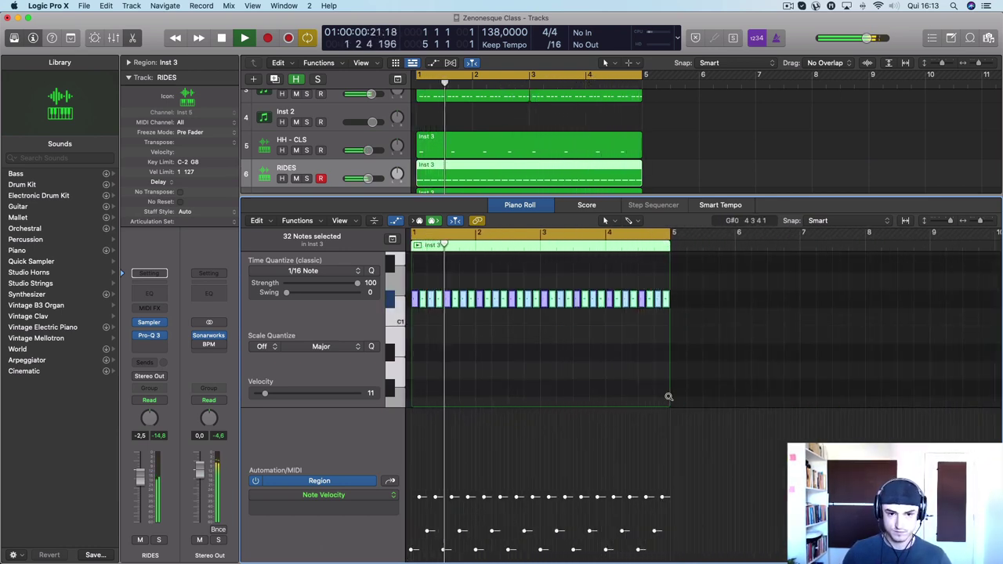
pyautogui.hotkey('alt', 'Up')
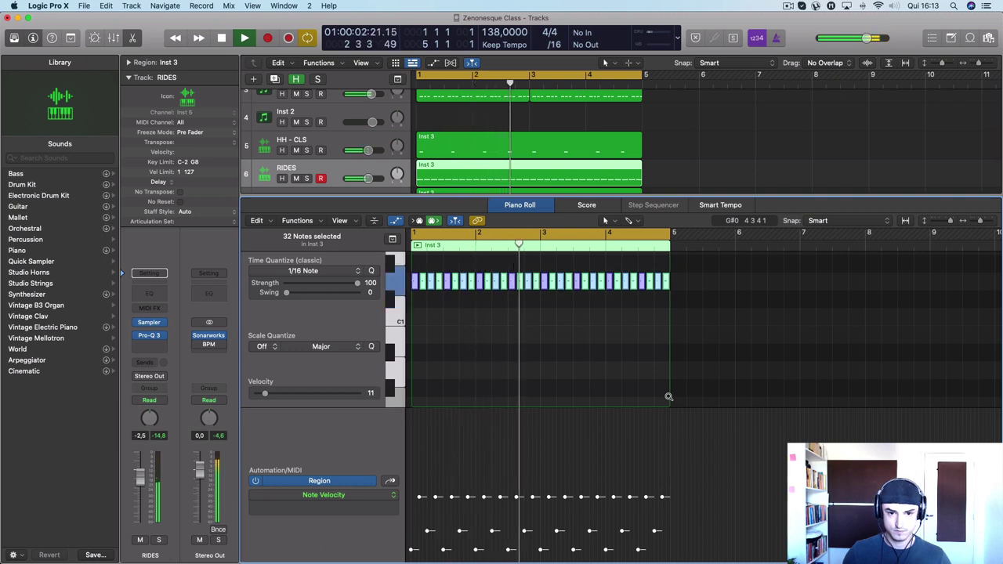
pyautogui.hotkey('alt', 'Up')
pyautogui.hotkey('alt', 'Up')
pyautogui.hotkey('alt', 'Up')
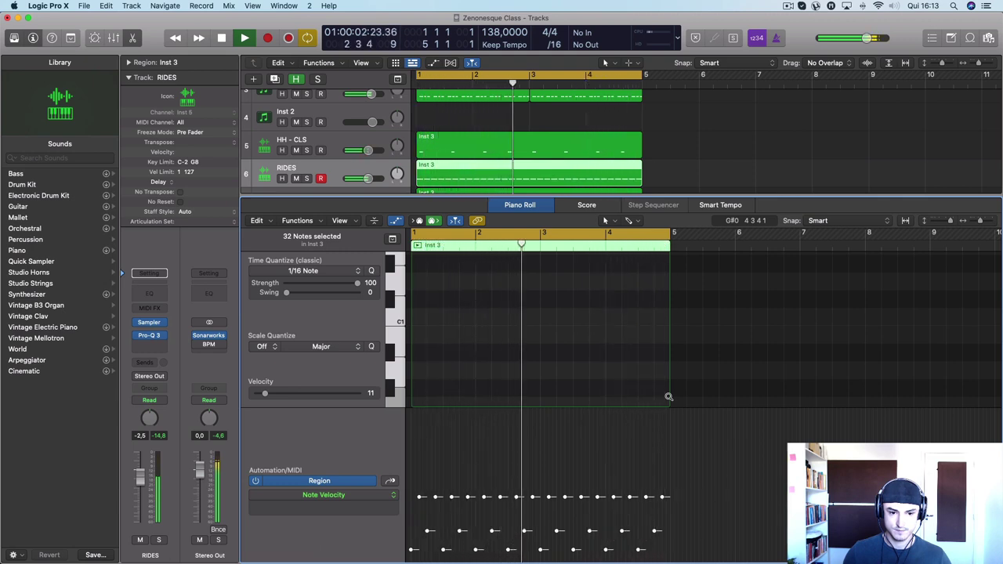
pyautogui.scroll(5, 574, 352)
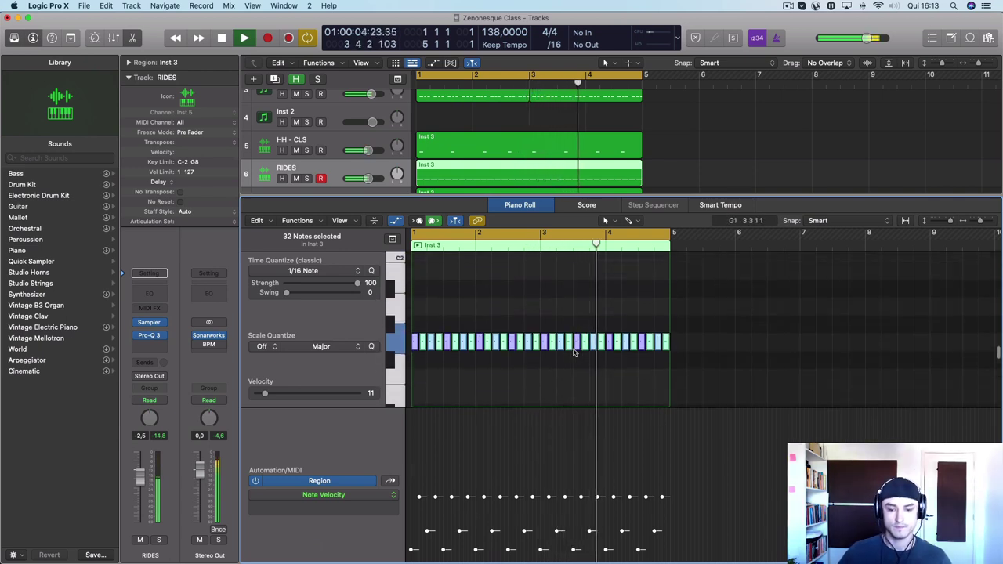
pyautogui.hotkey('alt', 'Up')
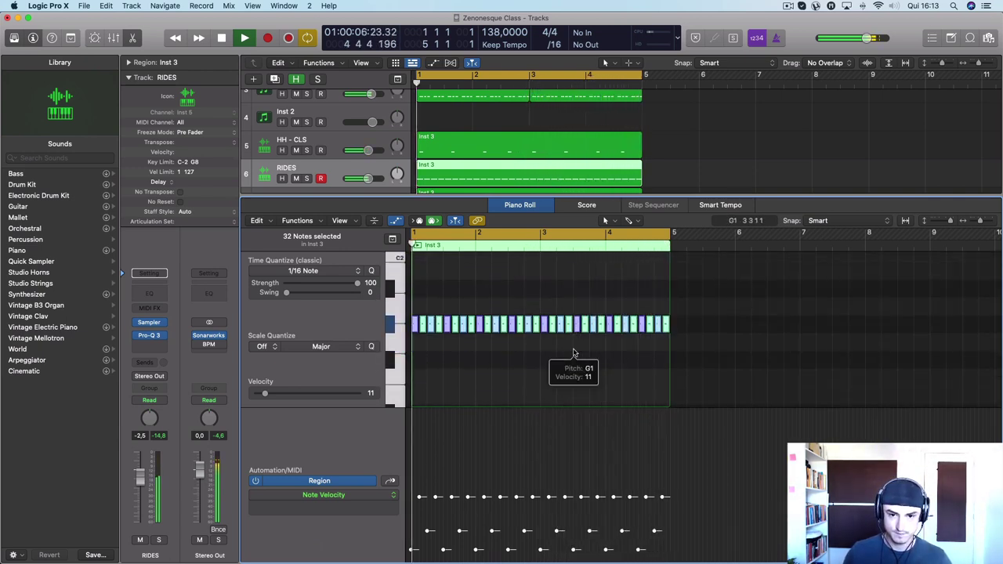
pyautogui.hotkey('alt', 'Down')
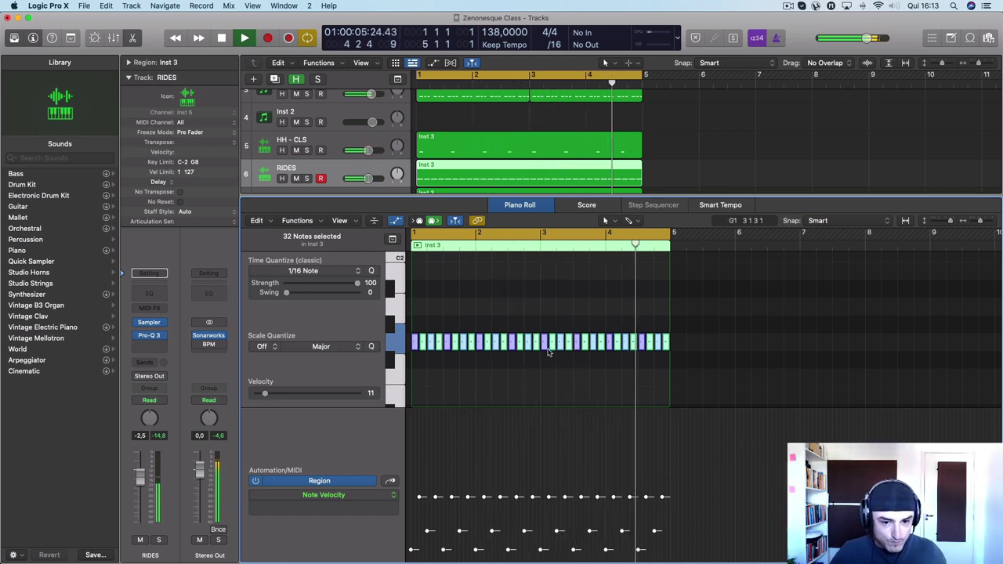
# Step: Adjust the ride Sampler's amp envelope to a 1.9 ms attack and 9798 ms decay, and tune the sound up slightly
pyautogui.click(150, 325)
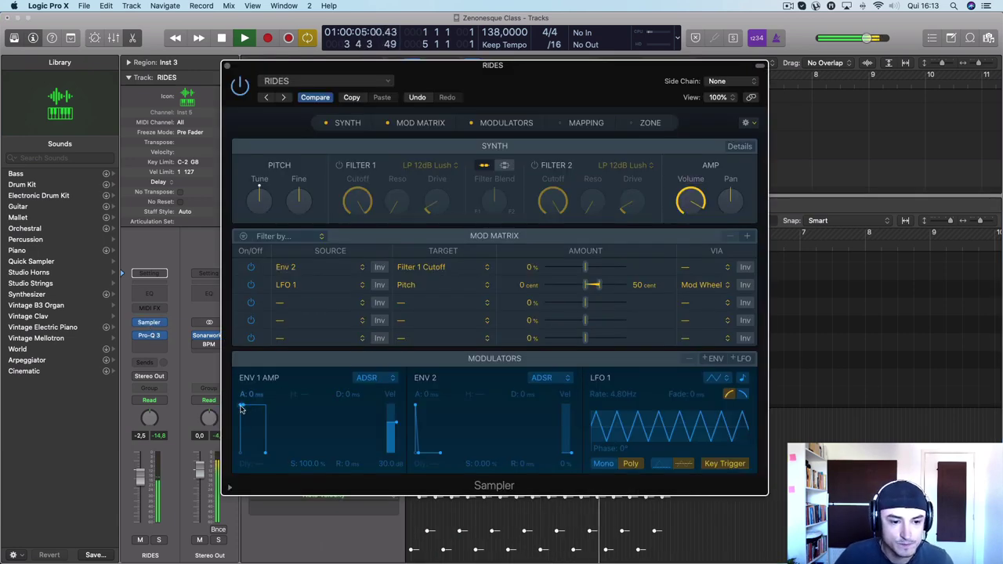
pyautogui.moveTo(242, 408); pyautogui.dragTo(246, 410)
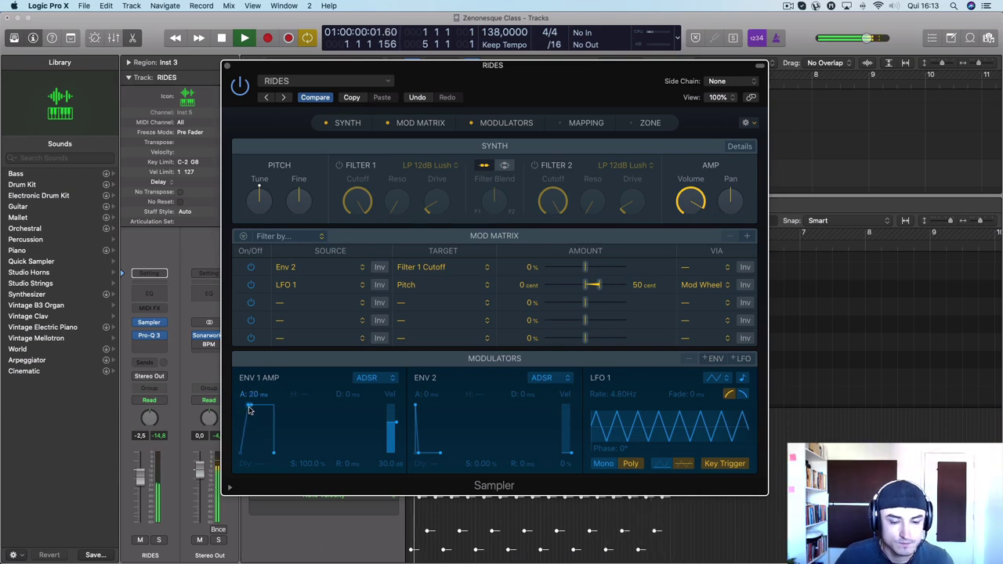
pyautogui.moveTo(255, 411); pyautogui.dragTo(246, 410)
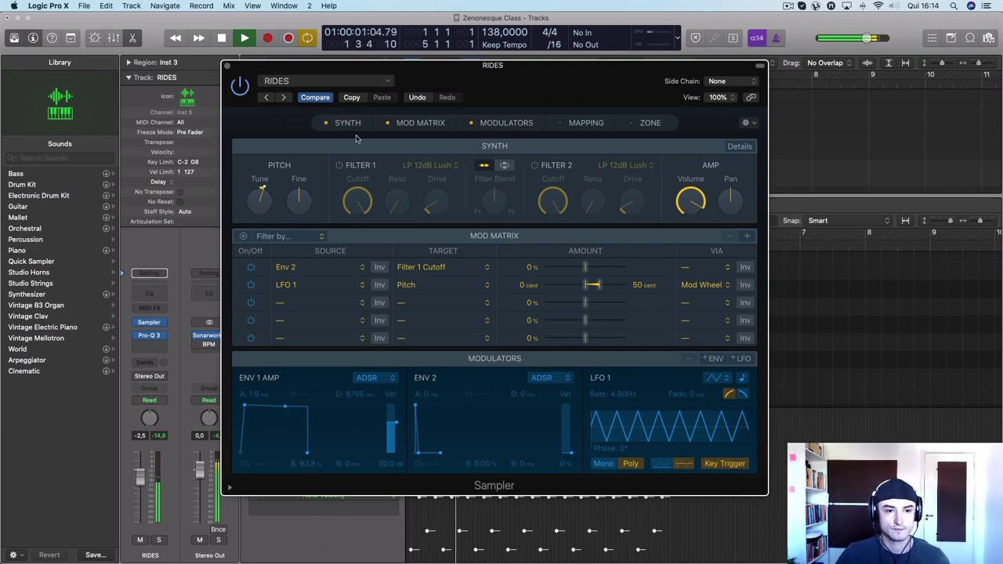
pyautogui.click(226, 66)
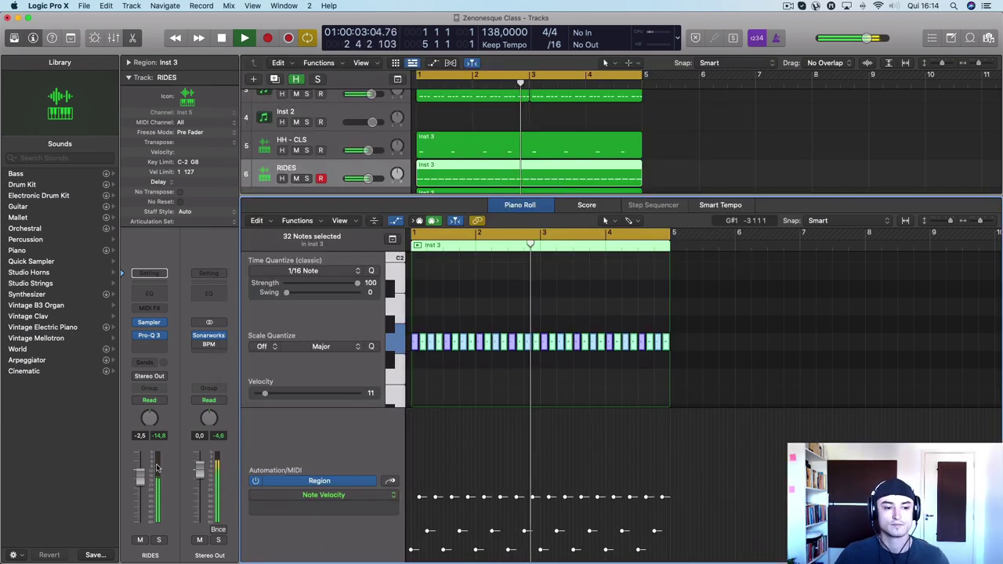
# Step: In the ride track's Pro-Q 3, move the low cut up to about 4244 Hz and flatten the bell band's dip to 0 dB
pyautogui.click(149, 336)
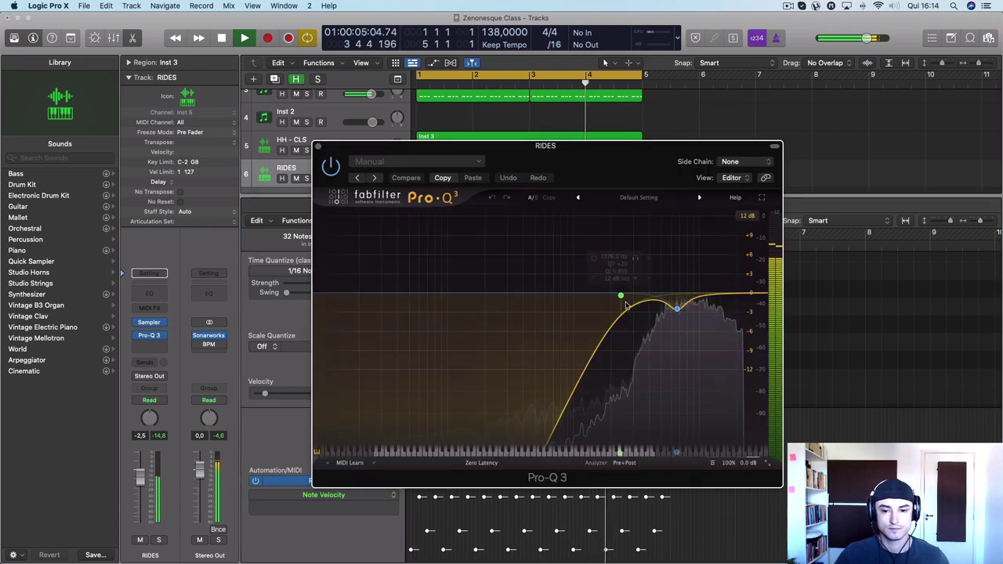
pyautogui.moveTo(620, 295); pyautogui.dragTo(652, 289)
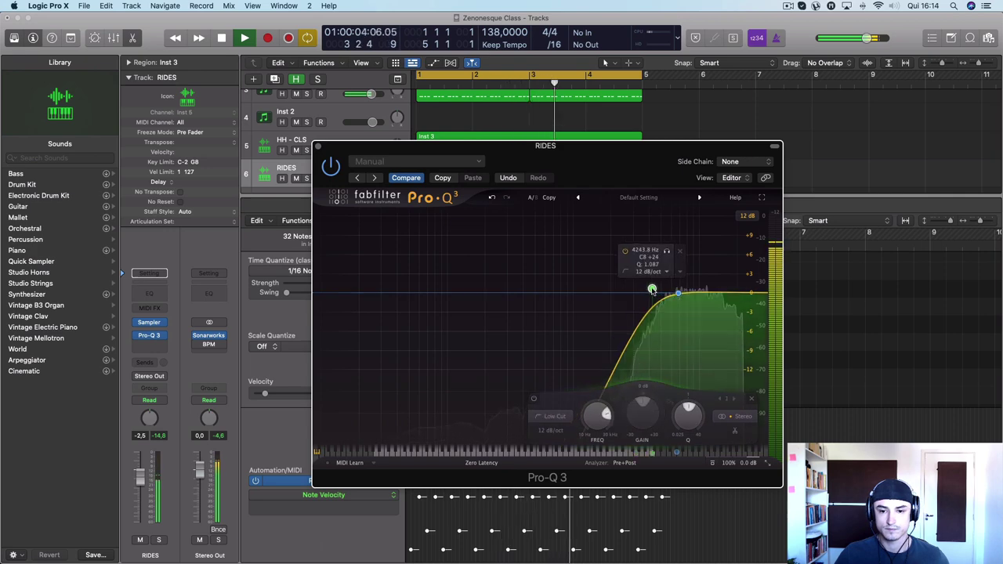
pyautogui.click(318, 146)
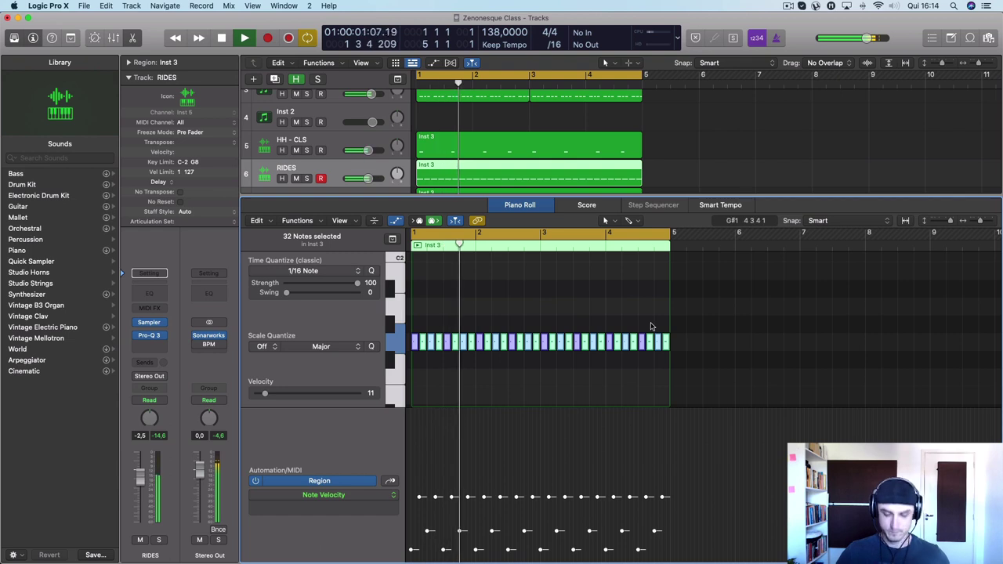
# Step: Transpose all the ride notes up by semitones to B1 while playing and lower the RIDES fader to -11.8 dB
pyautogui.moveTo(650, 341); pyautogui.dragTo(651, 324)
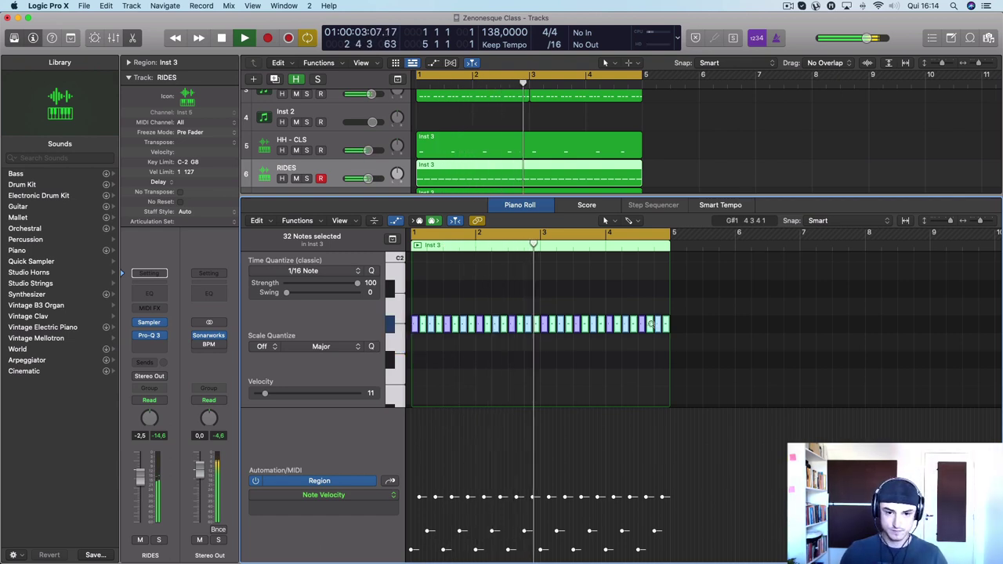
pyautogui.hotkey('alt', 'Up')
pyautogui.hotkey('alt', 'Up')
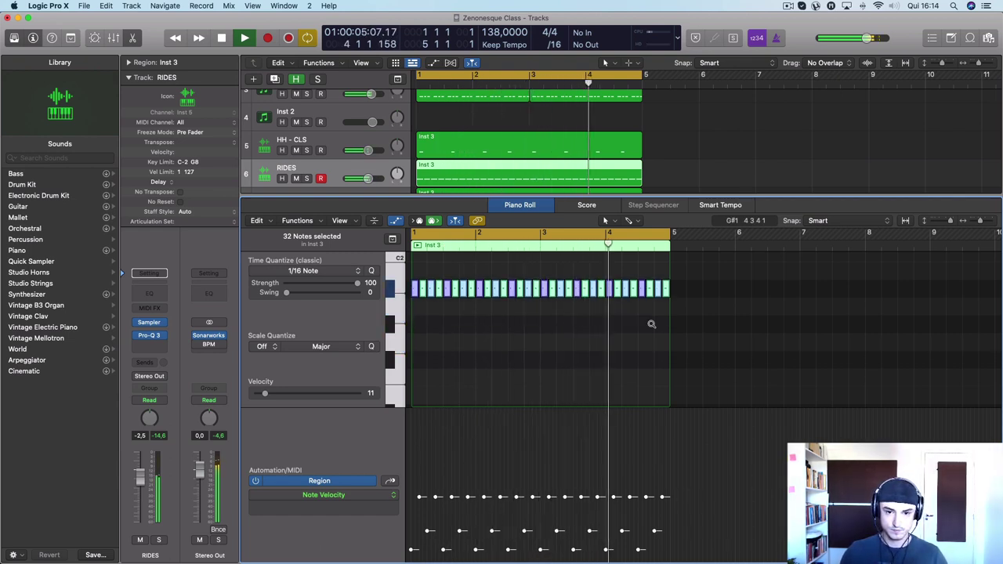
pyautogui.hotkey('alt', 'Up')
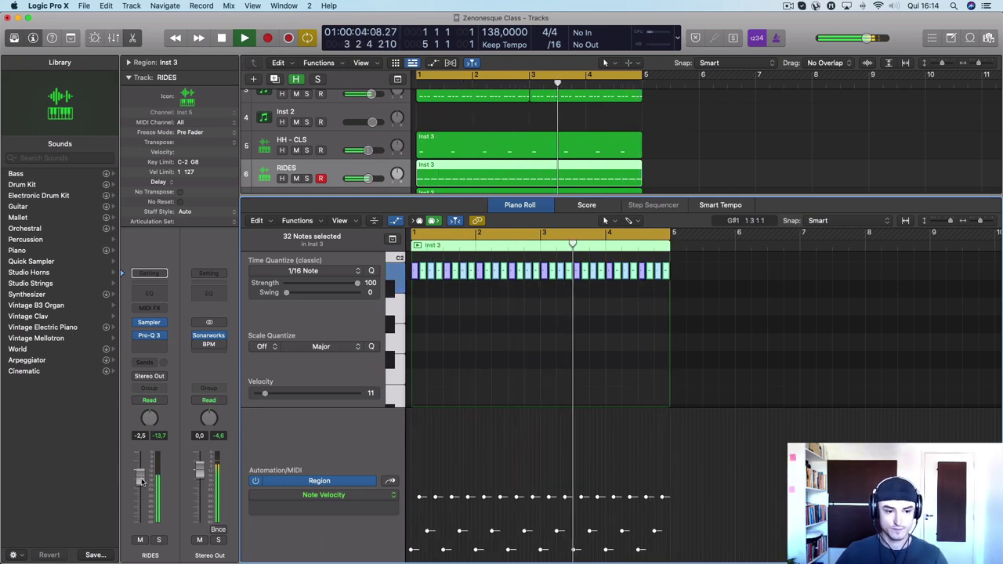
pyautogui.moveTo(141, 480); pyautogui.dragTo(141, 497)
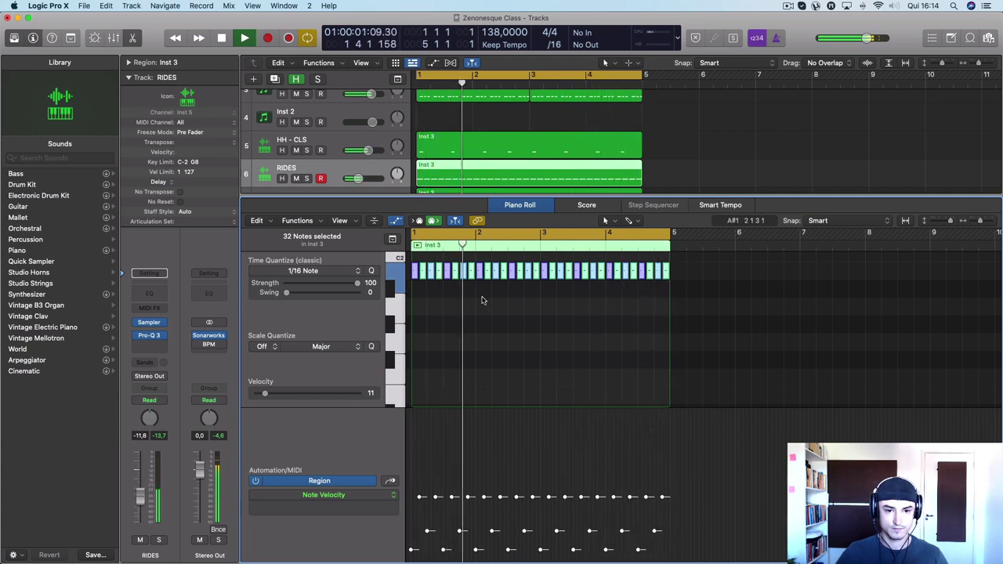
# Step: Raise the velocity of the first ride note alone to 36 and check it by starting and stopping playback
pyautogui.click(455, 297)
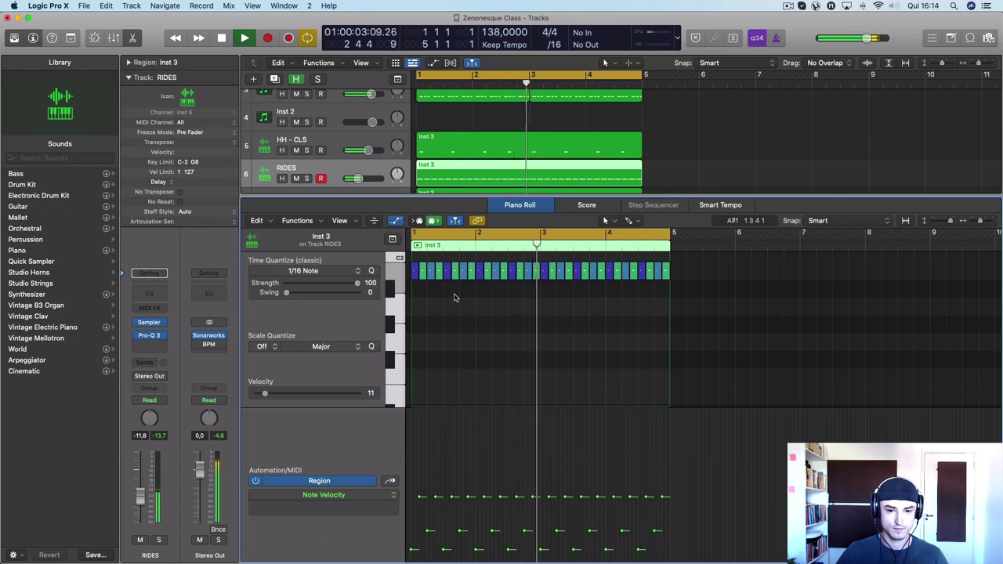
pyautogui.press('space')
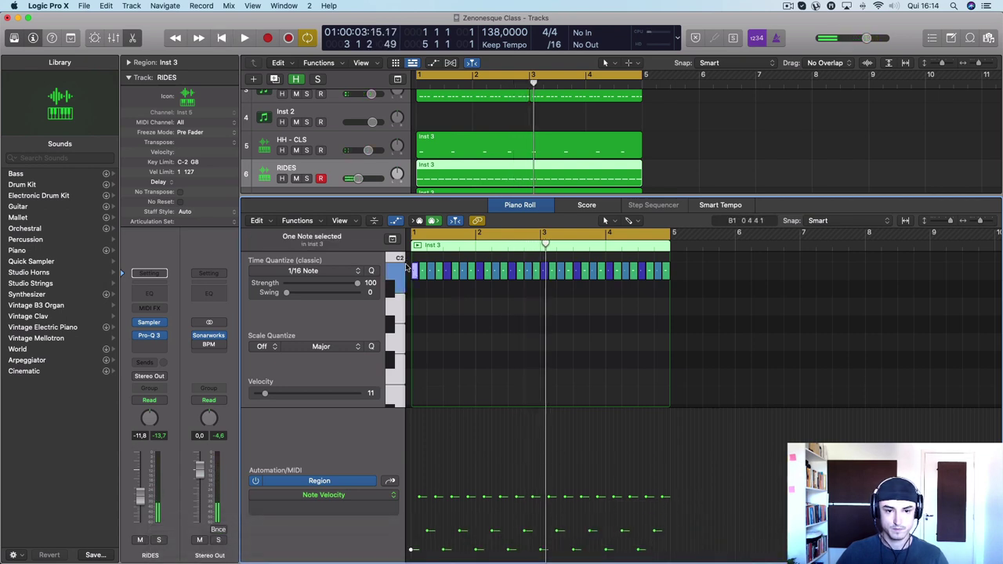
pyautogui.press('space')
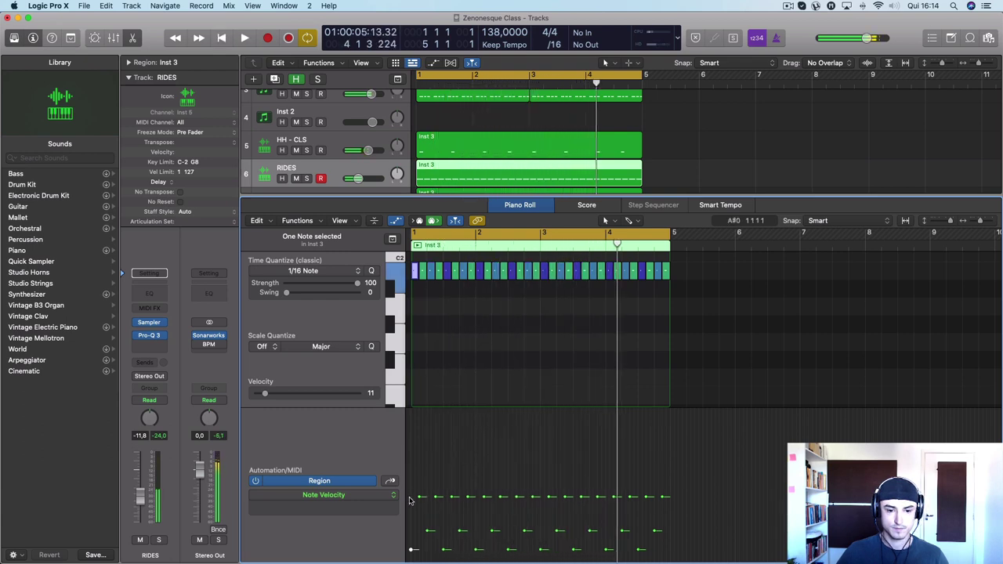
pyautogui.moveTo(411, 551); pyautogui.dragTo(412, 519)
pyautogui.press('space')
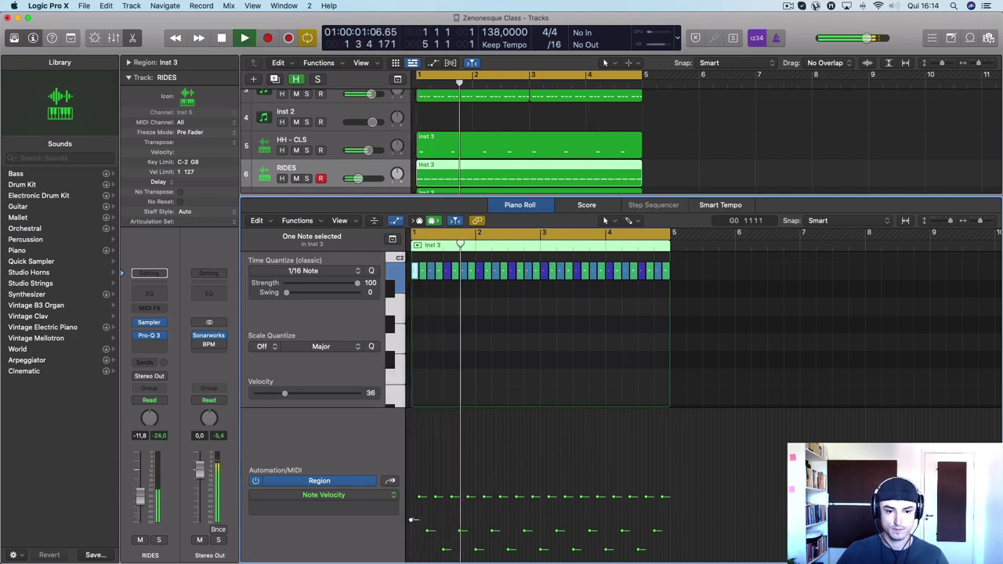
pyautogui.press('space')
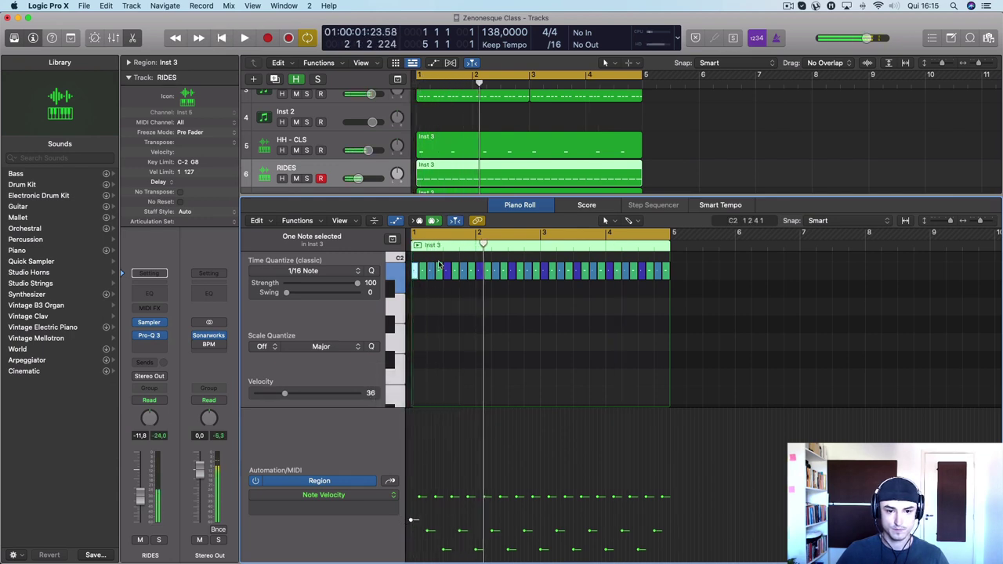
# Step: Raise the other seven lowest-velocity ride notes to 35, play the pattern and lower the RIDES fader to -12.8 dB
pyautogui.click(479, 272)
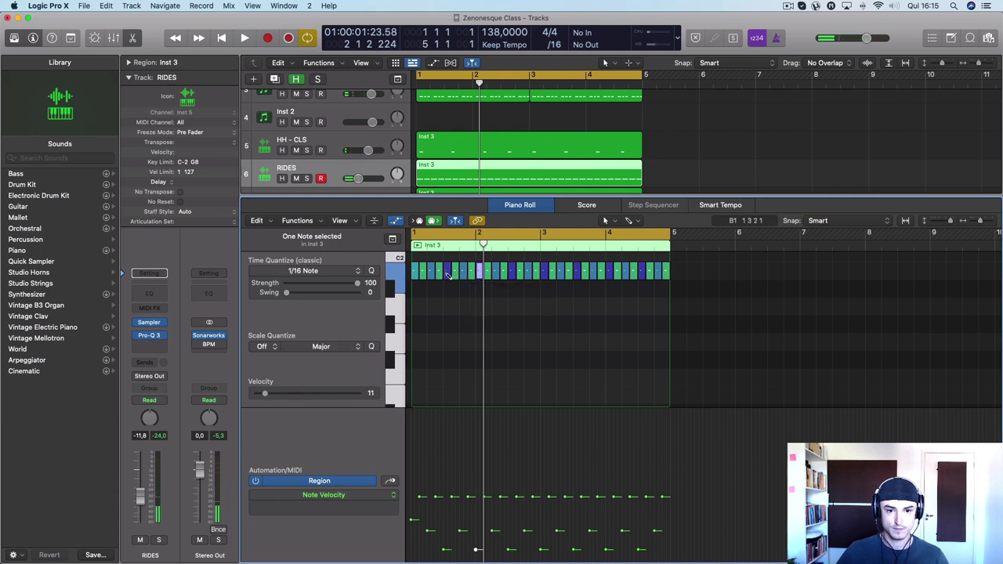
pyautogui.keyDown('shift'); pyautogui.click(511, 272); pyautogui.keyUp('shift')
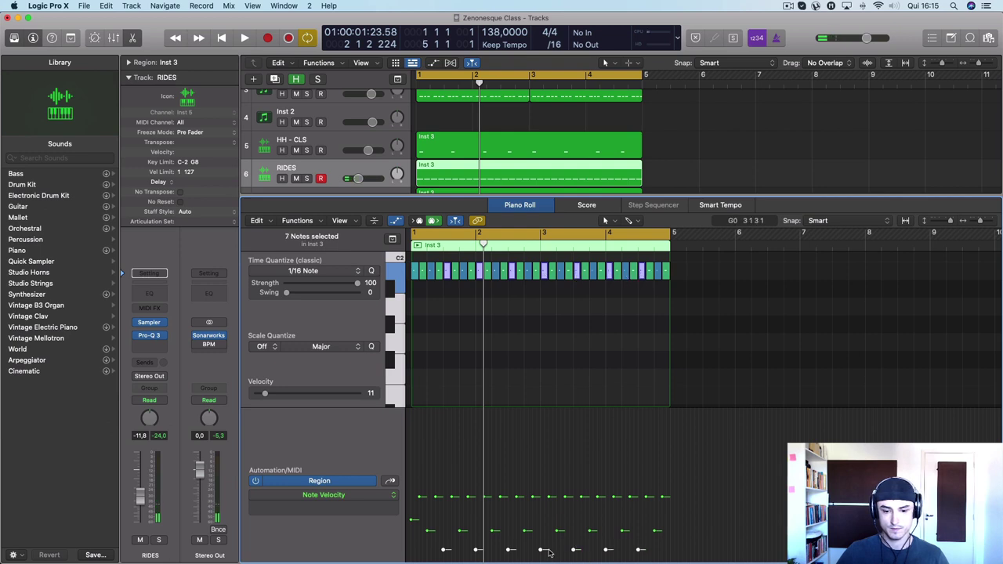
pyautogui.moveTo(541, 552); pyautogui.dragTo(541, 526)
pyautogui.press('space')
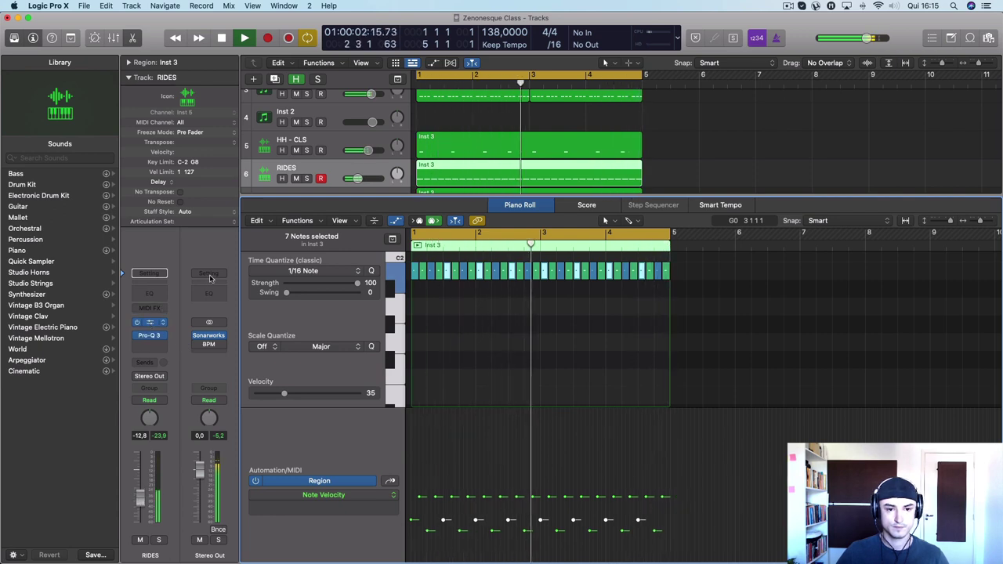
# Step: Reshape the ride Sampler's amp envelope to 13 ms attack, 1497 ms decay, 39.7% sustain and 172 ms release, and close the plug-in
pyautogui.click(151, 323)
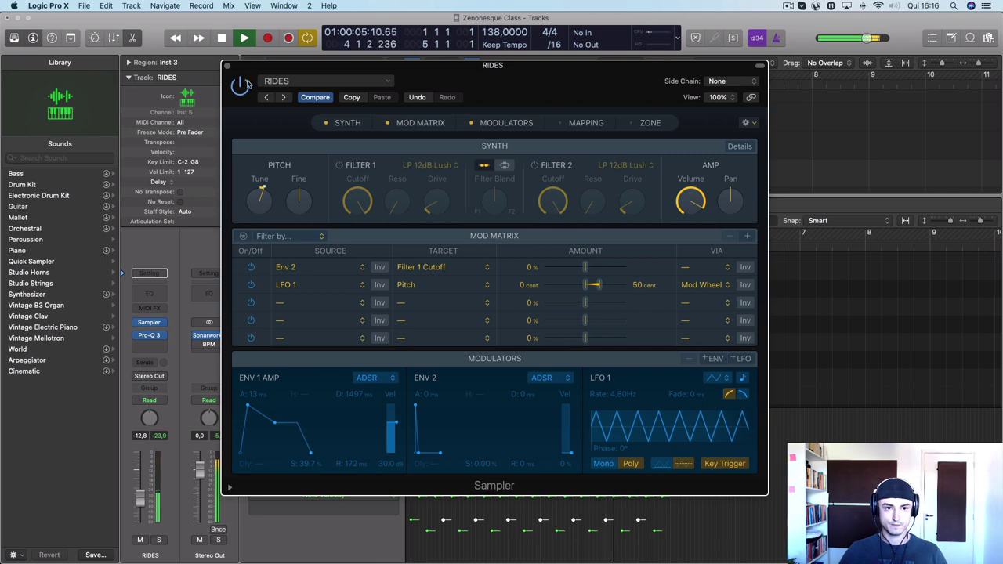
pyautogui.click(228, 68)
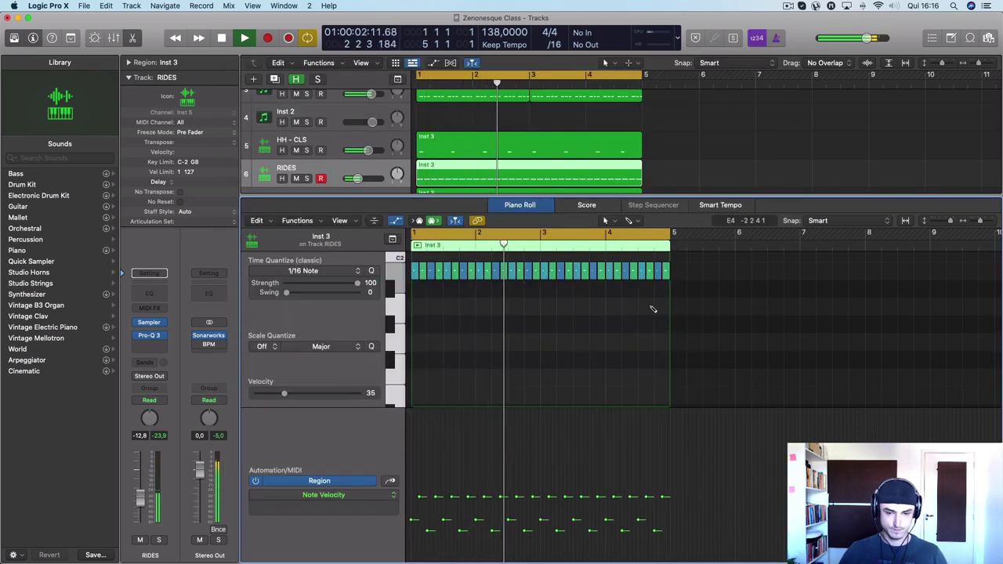
# Step: Transpose all the ride notes by octaves and semitones while playing, settle on F#1, and raise the RIDES fader to -10.0 dB
pyautogui.press('super+a')
pyautogui.hotkey('alt', 'shift', 'Up')
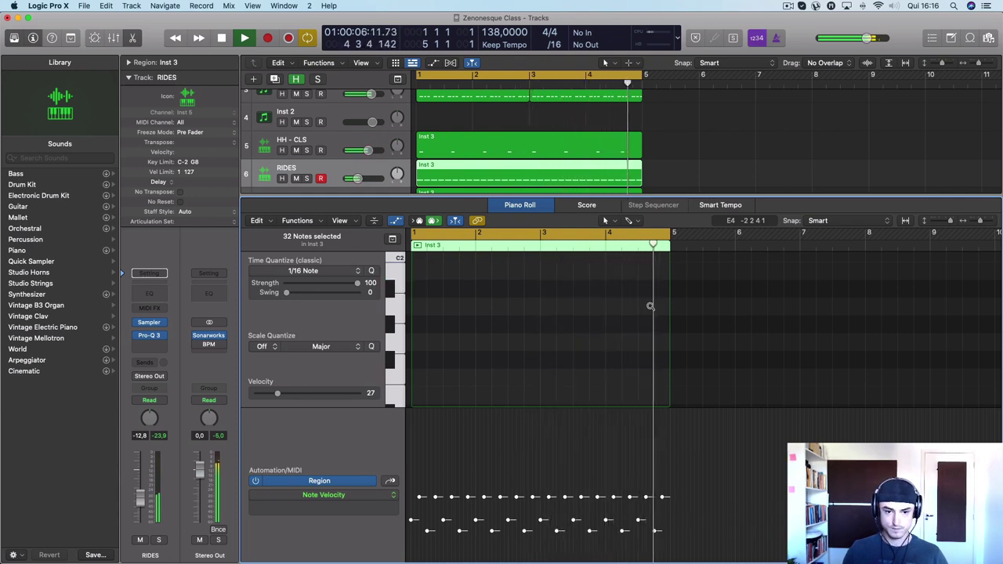
pyautogui.hotkey('alt', 'shift', 'Down')
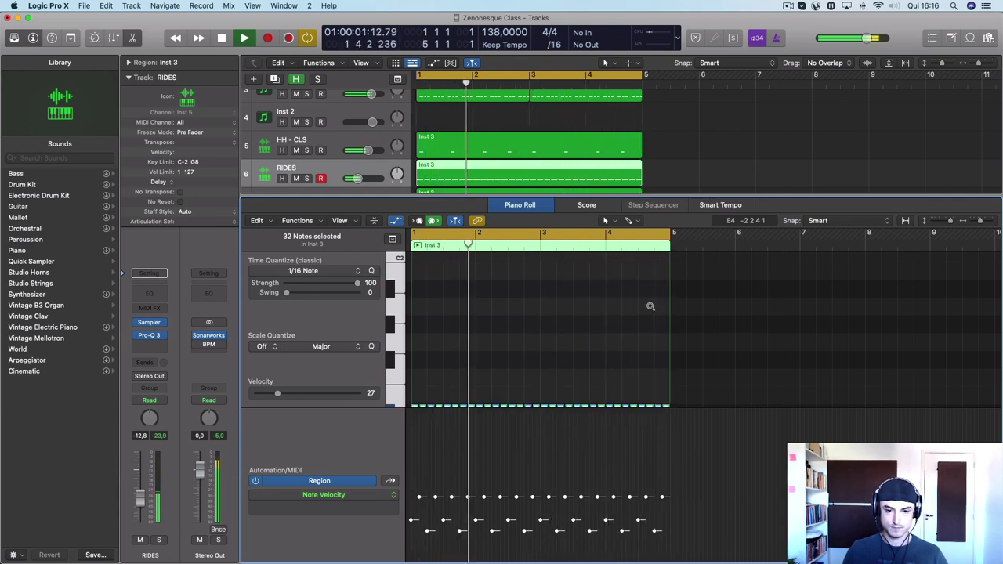
pyautogui.hotkey('alt', 'Up')
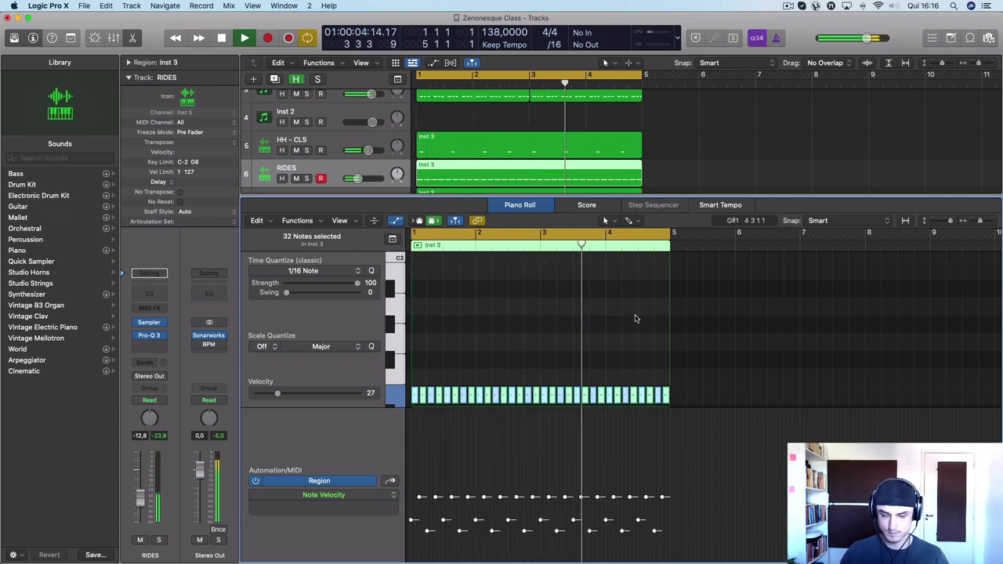
pyautogui.hotkey('alt', 'Up')
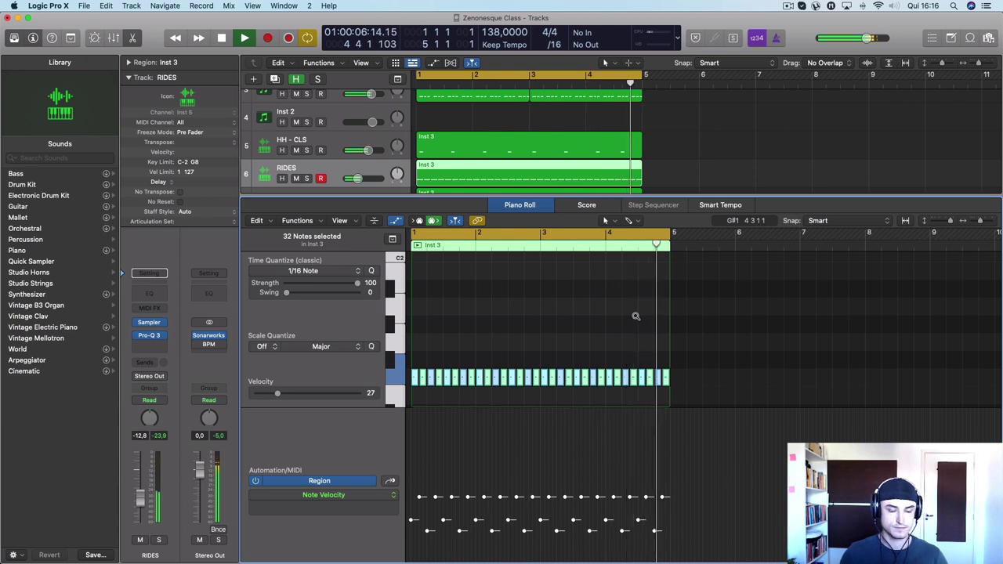
pyautogui.hotkey('alt', 'Up')
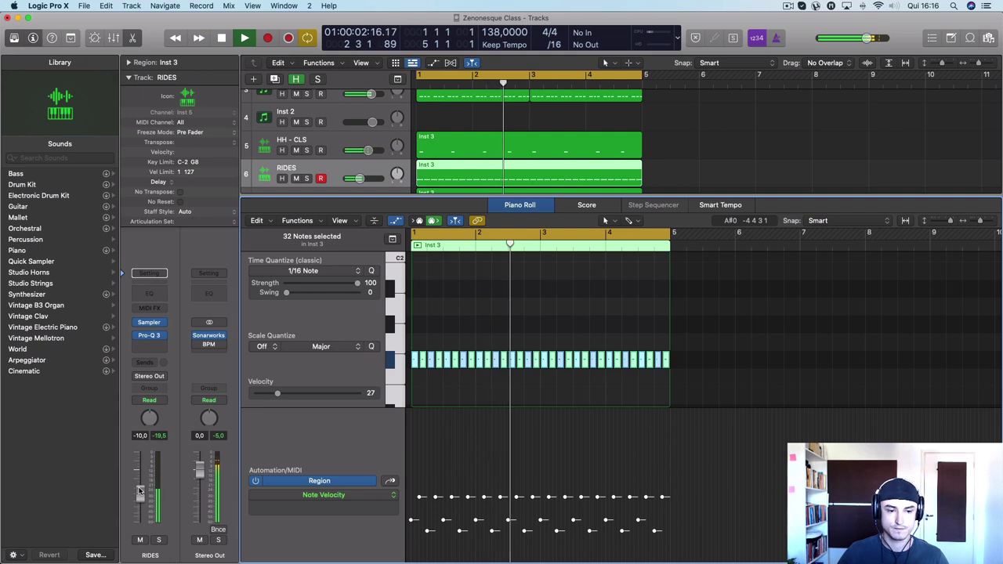
# Step: Stop playback and insert the stereo Soundtoys MicroShift plug-in after Pro-Q 3 on the RIDES track
pyautogui.press('space')
pyautogui.click(162, 345)
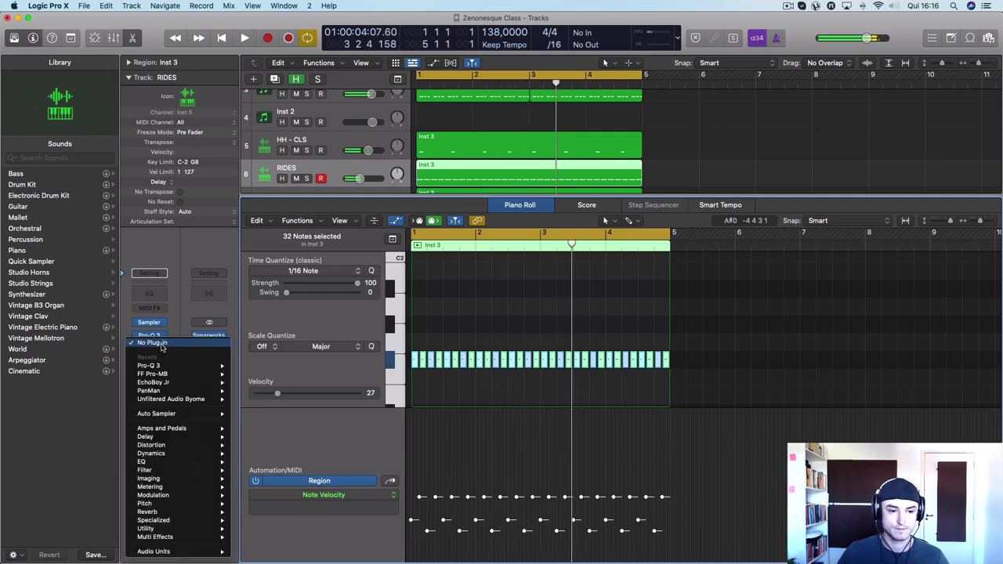
pyautogui.moveTo(229, 551)
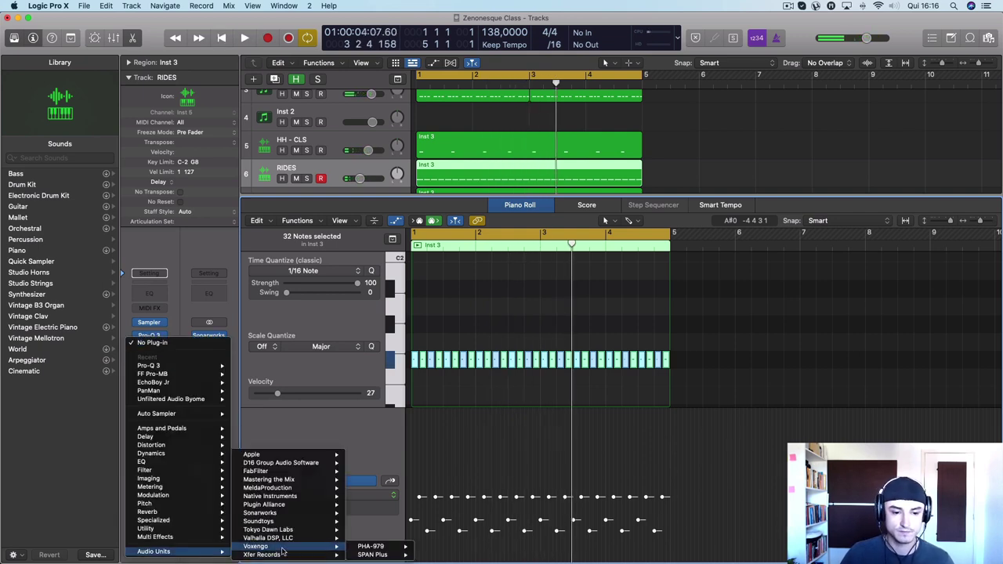
pyautogui.moveTo(313, 521)
pyautogui.moveTo(374, 530)
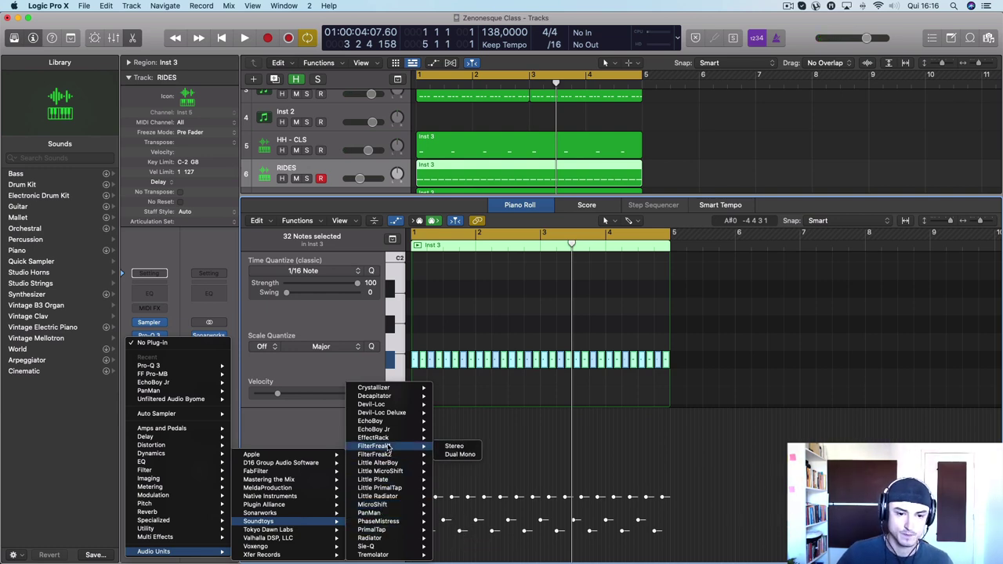
pyautogui.moveTo(390, 404)
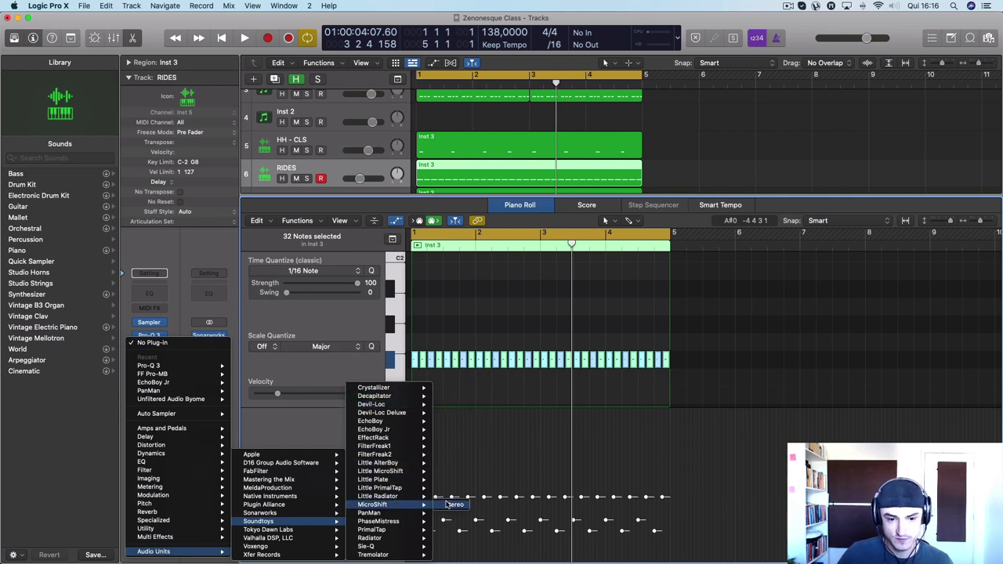
pyautogui.click(446, 504)
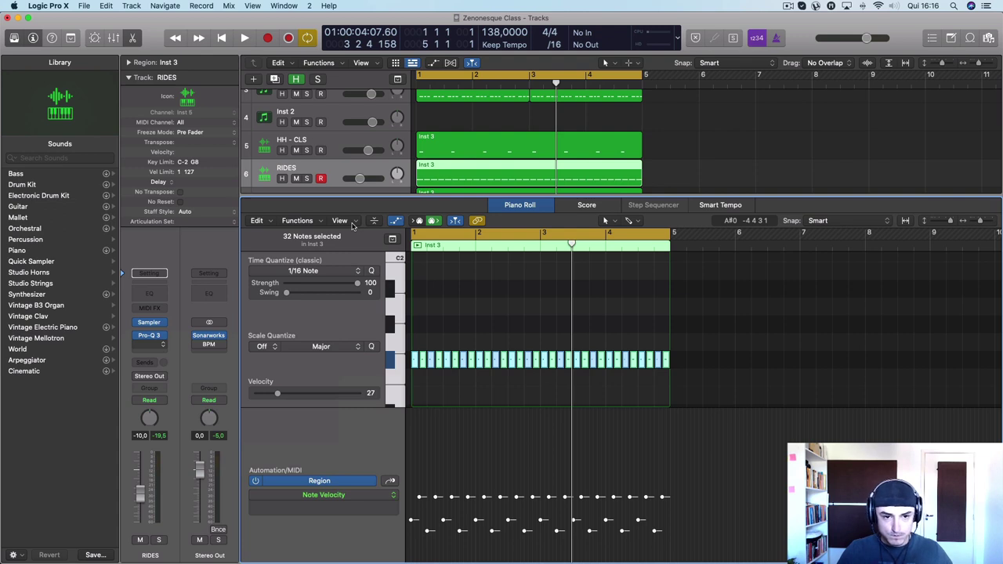
# Step: Play the pattern, set the MicroShift mix to just past halfway after trying a drier setting, and solo the RIDES track
pyautogui.press('space')
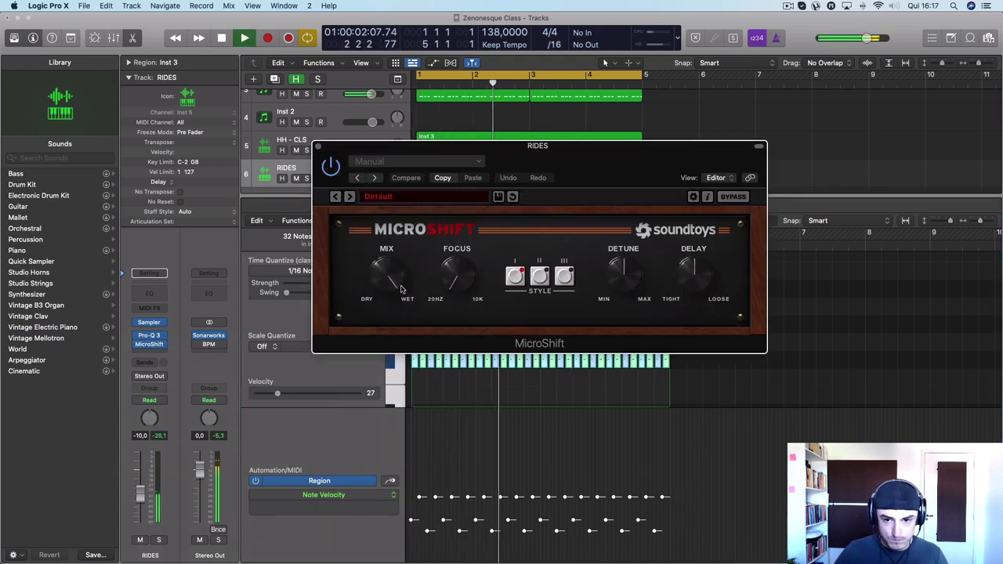
pyautogui.moveTo(401, 289); pyautogui.dragTo(405, 389)
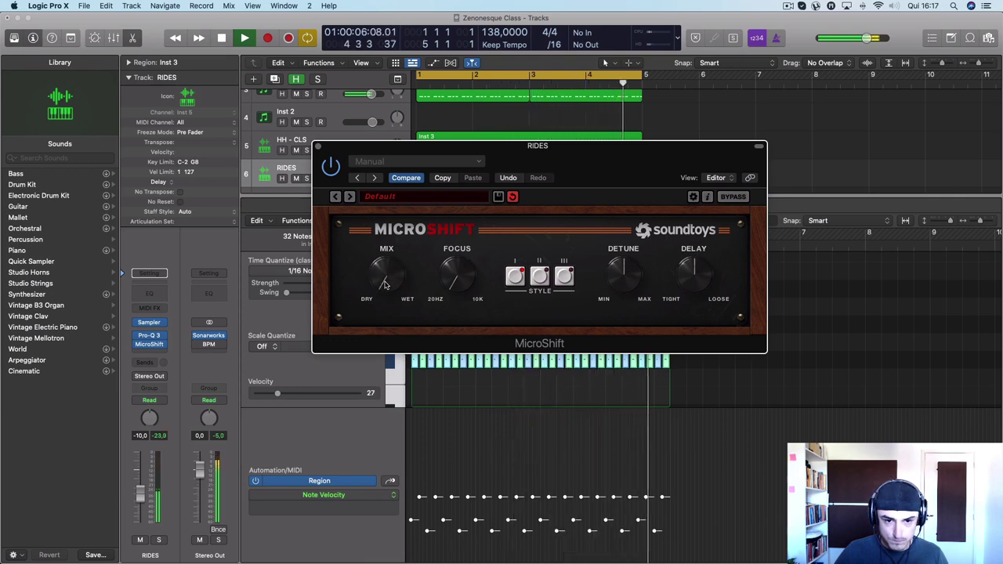
pyautogui.moveTo(384, 285); pyautogui.dragTo(397, 242)
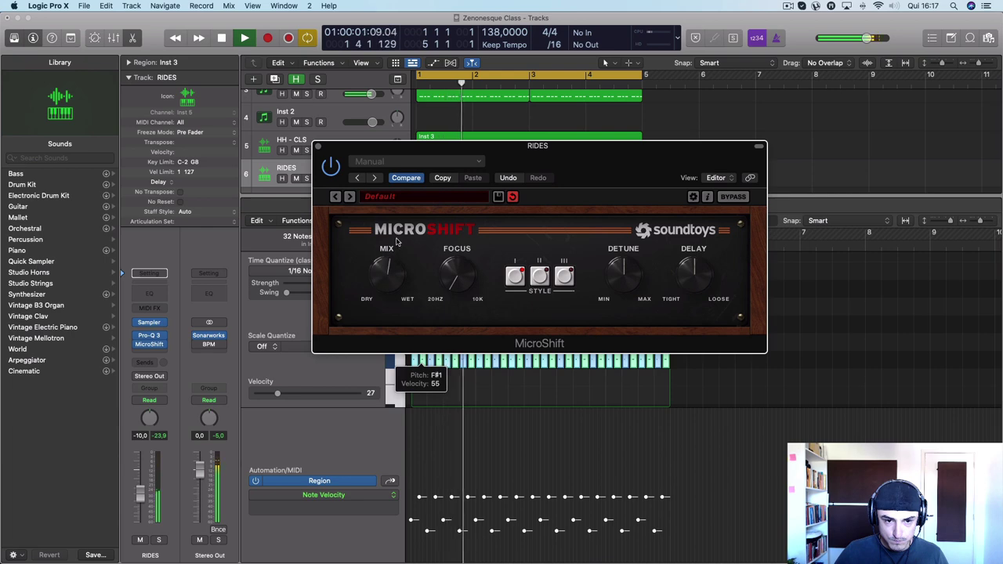
pyautogui.click(307, 179)
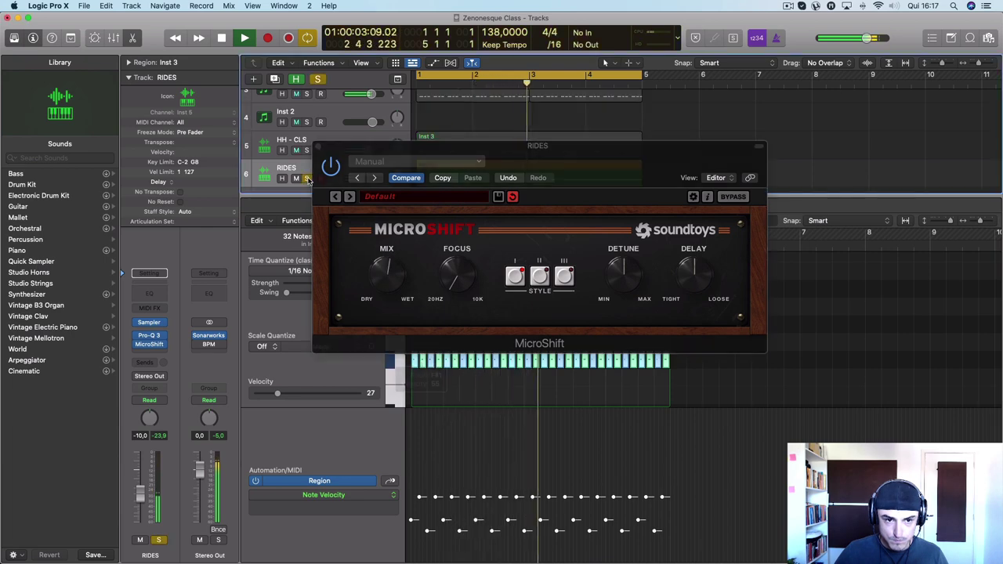
# Step: Try MicroShift by ear on the soloed rides with varied mix, a high focus, style II, and less detune and delay
pyautogui.moveTo(387, 270); pyautogui.dragTo(387, 226)
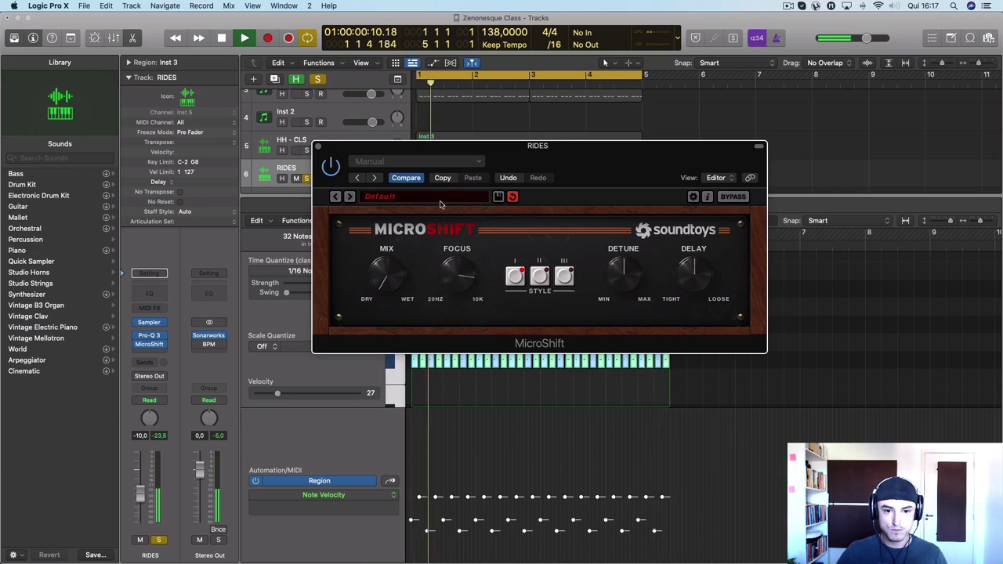
pyautogui.moveTo(394, 282); pyautogui.dragTo(386, 248)
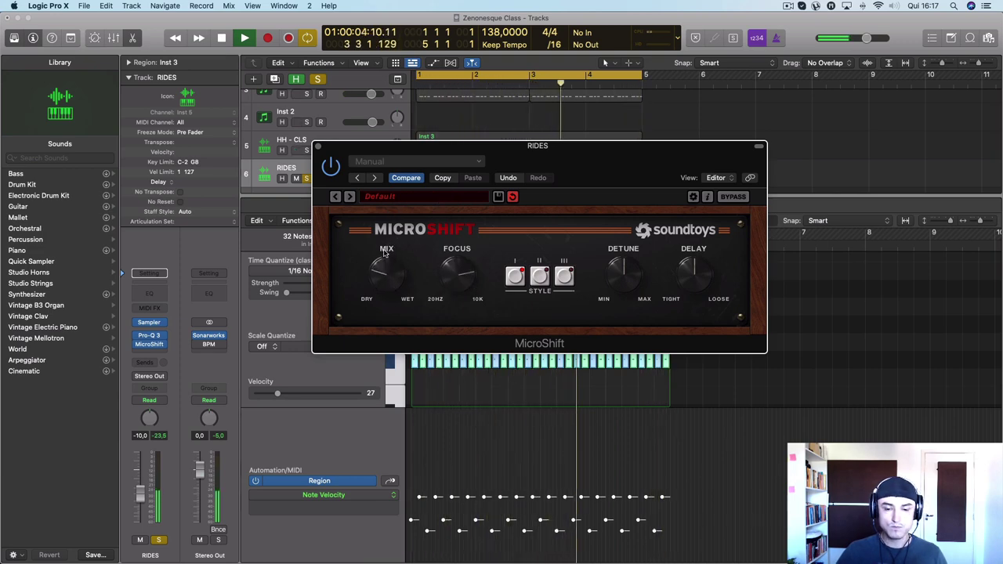
pyautogui.click(539, 275)
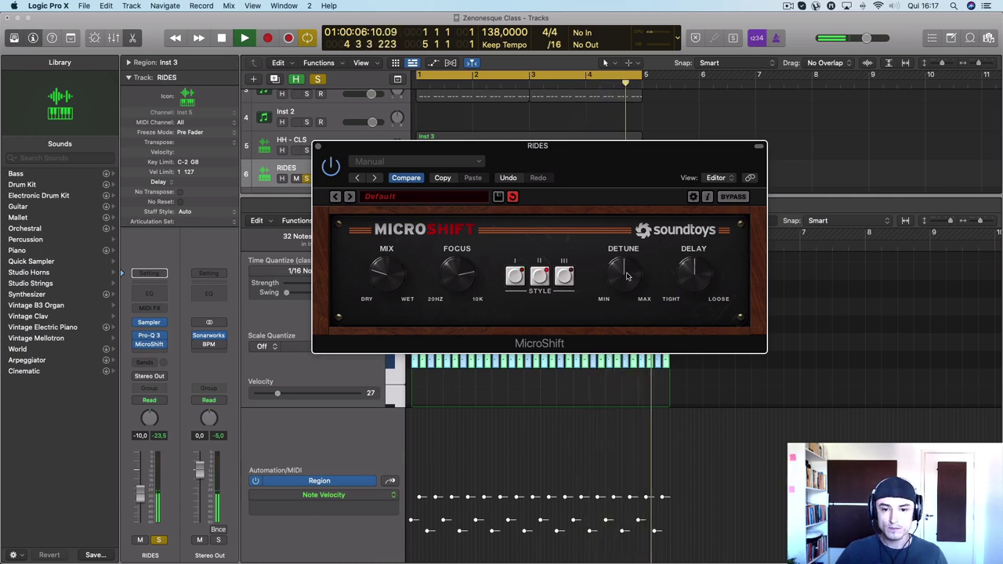
pyautogui.moveTo(626, 276); pyautogui.dragTo(627, 312)
# Step: Load the AcousGtr CleanWide preset in MicroShift and turn its mix down to mostly dry
pyautogui.click(419, 200)
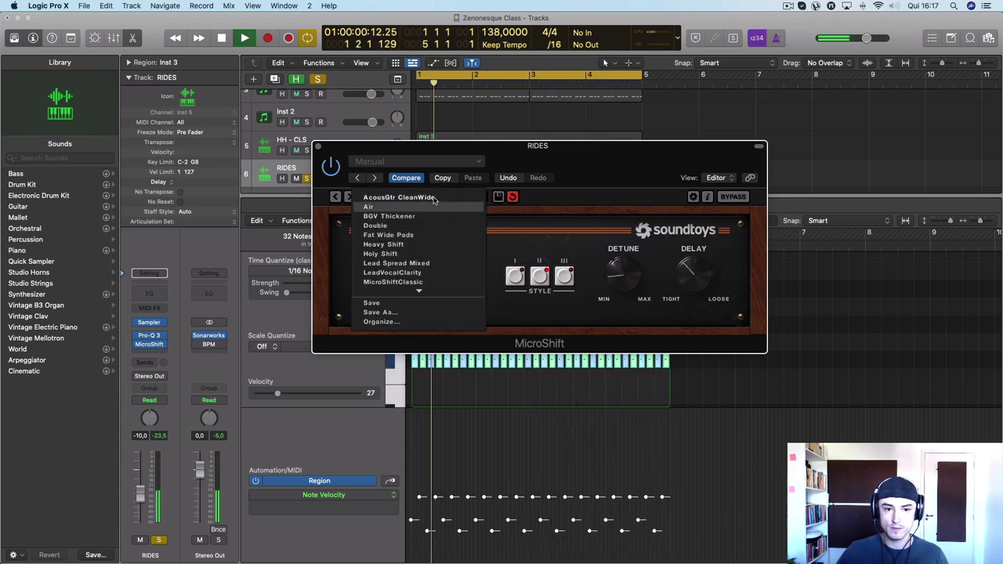
pyautogui.click(432, 198)
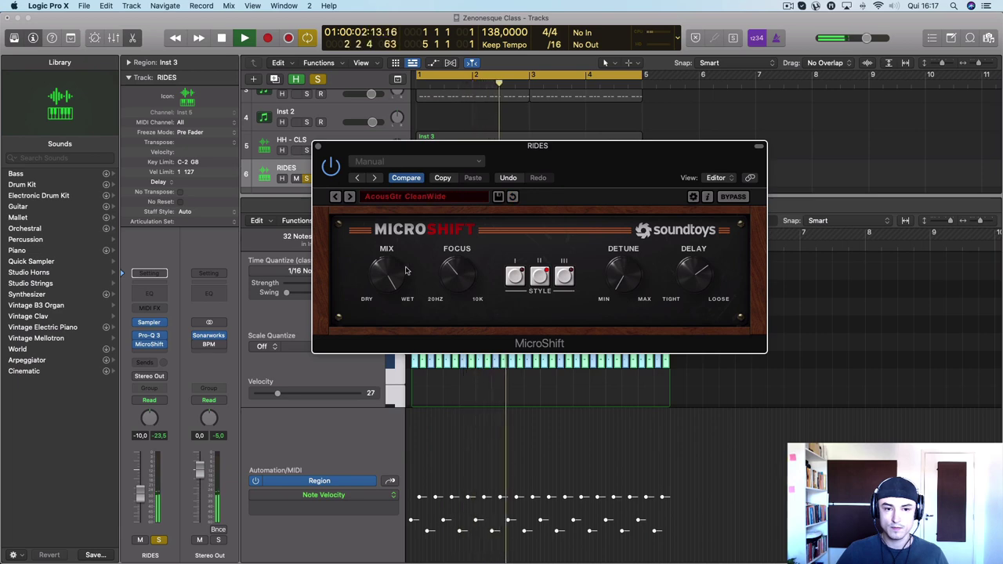
pyautogui.moveTo(387, 296); pyautogui.dragTo(384, 337)
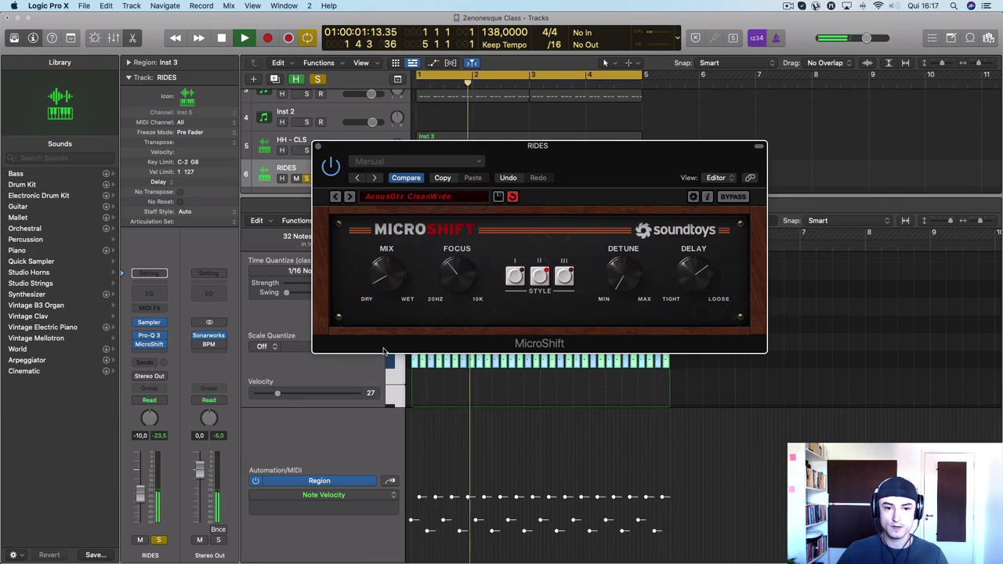
# Step: Insert a MultiMeter after MicroShift on RIDES, use it beside MicroShift to set the mix to about one-third wet, and close the meter
pyautogui.click(157, 343)
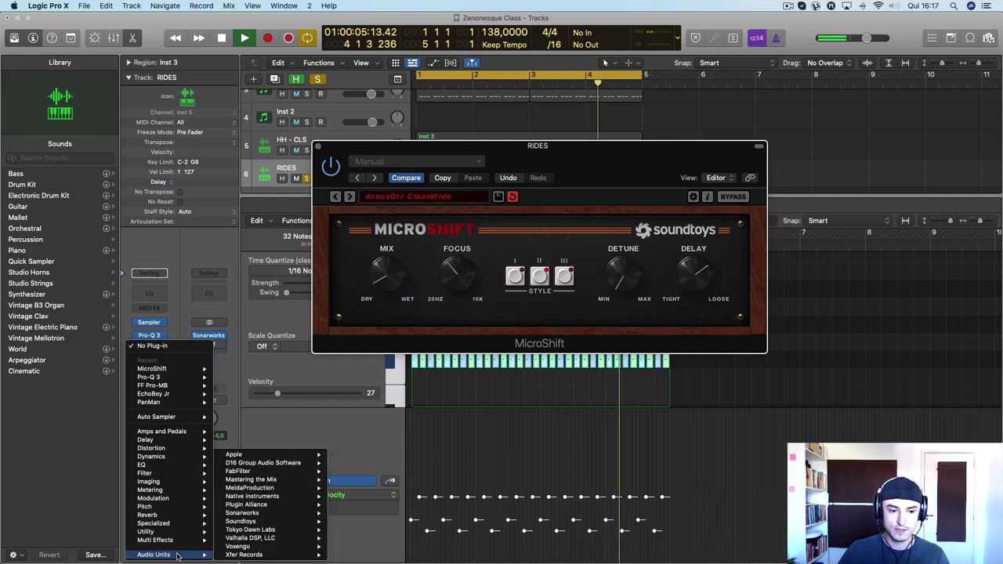
pyautogui.moveTo(180, 540)
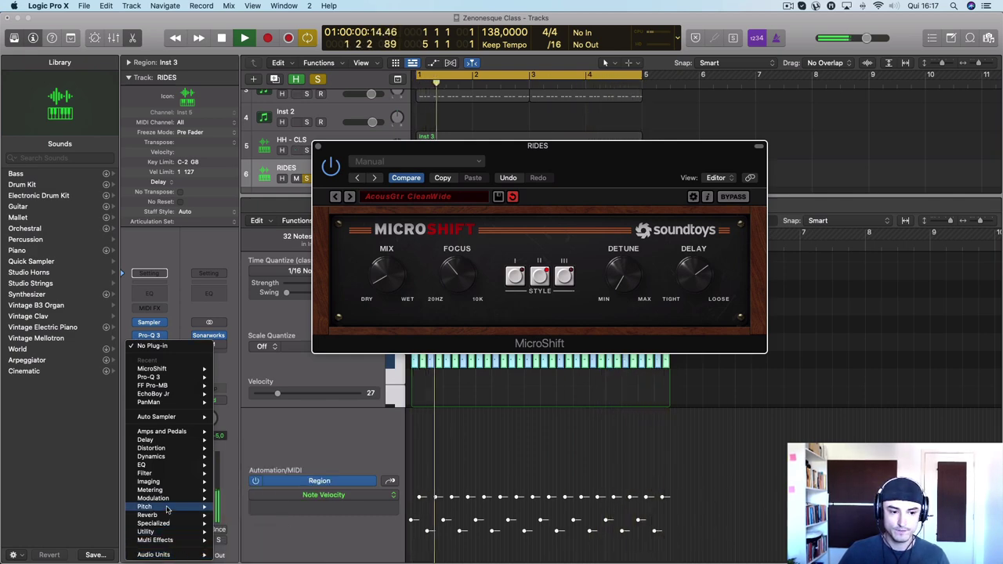
pyautogui.moveTo(171, 494)
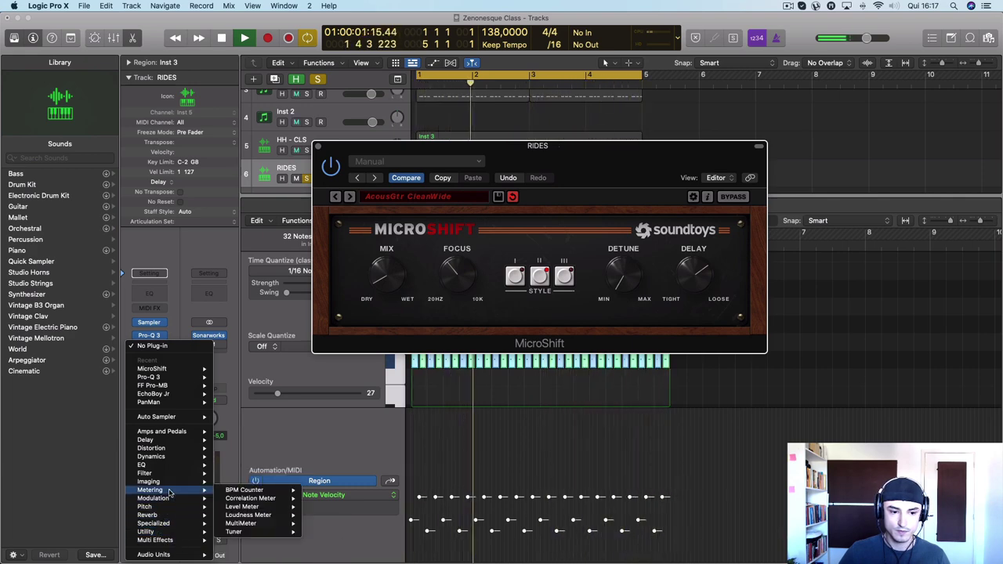
pyautogui.moveTo(245, 523)
pyautogui.click(322, 523)
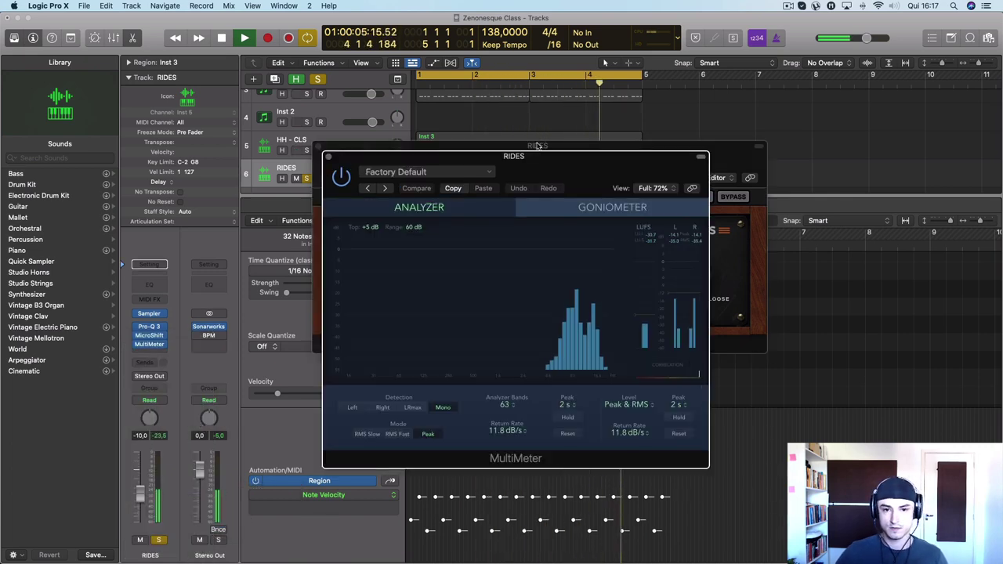
pyautogui.moveTo(541, 156); pyautogui.dragTo(280, 112)
pyautogui.moveTo(539, 154); pyautogui.dragTo(622, 161)
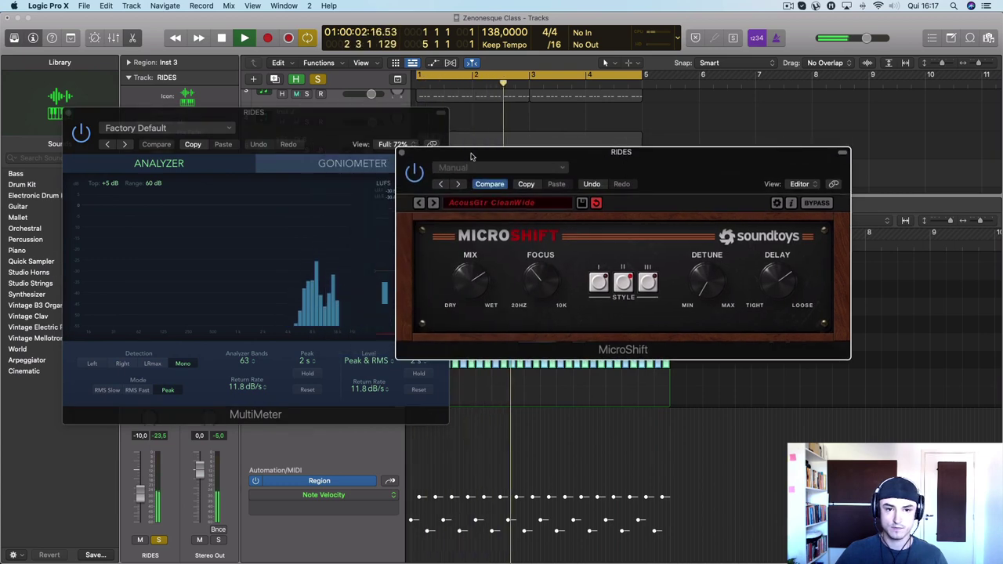
pyautogui.moveTo(485, 152); pyautogui.dragTo(621, 163)
pyautogui.moveTo(613, 287)
pyautogui.mouseDown()
pyautogui.moveTo(627, 246)
pyautogui.moveTo(624, 284)
pyautogui.mouseUp()
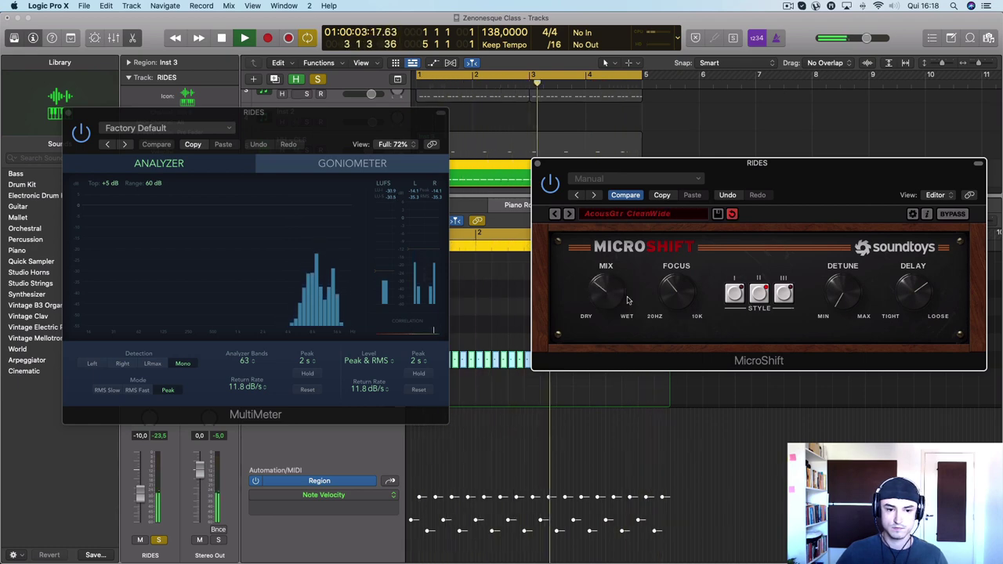
pyautogui.click(68, 113)
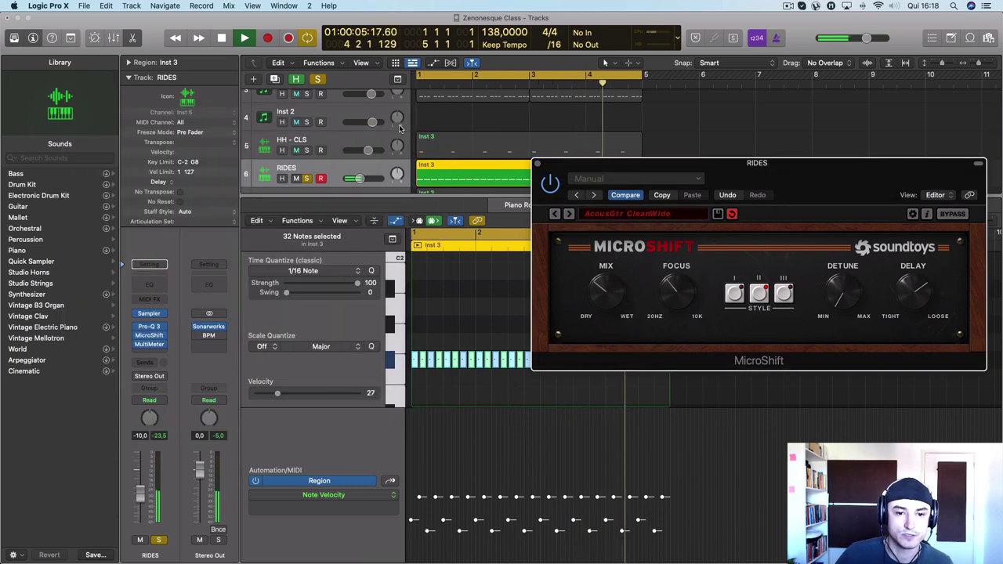
# Step: Unsolo the RIDES track and close the MicroShift window and the piano roll
pyautogui.click(307, 179)
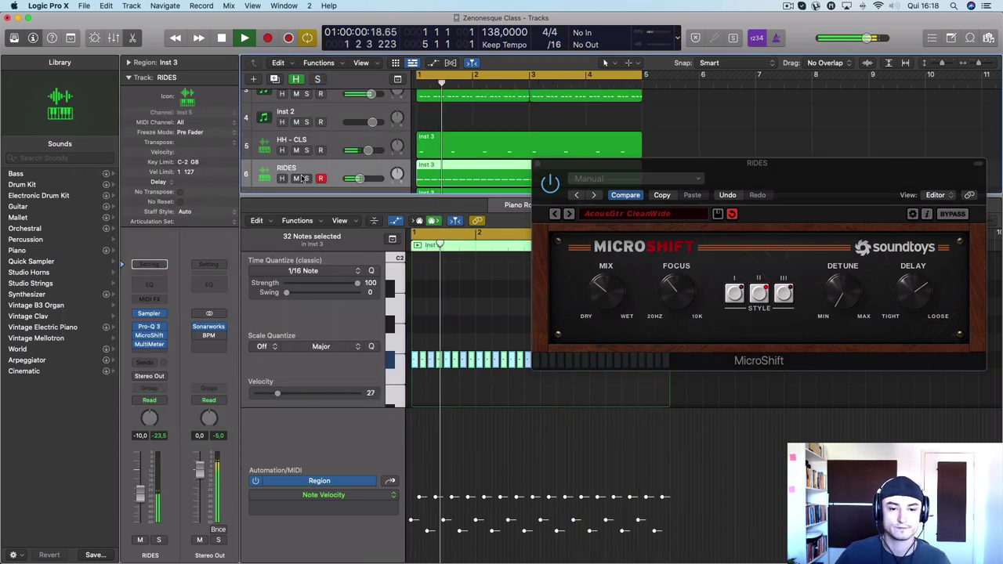
pyautogui.click(537, 163)
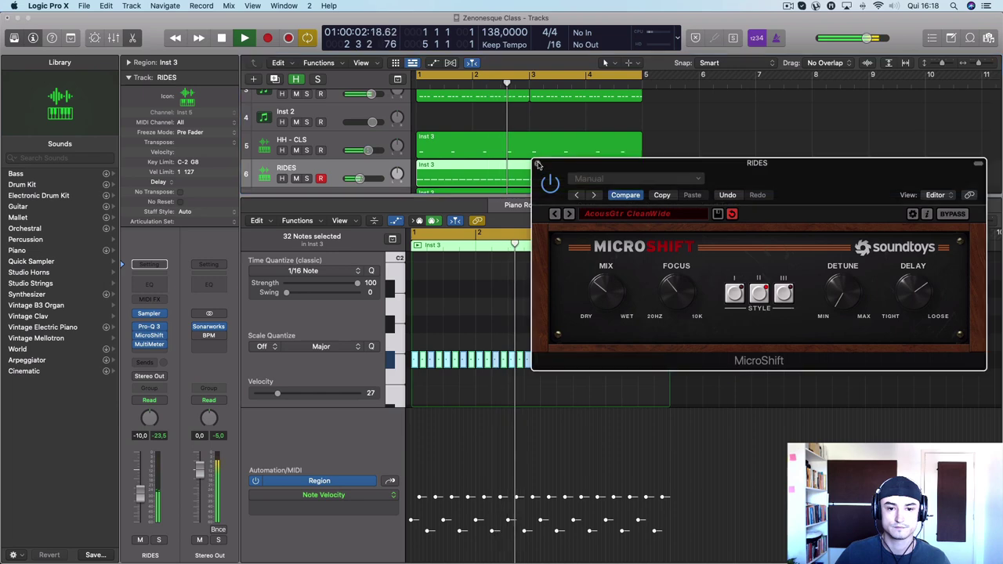
pyautogui.doubleClick(518, 204)
pyautogui.scroll(-3, 525, 217)
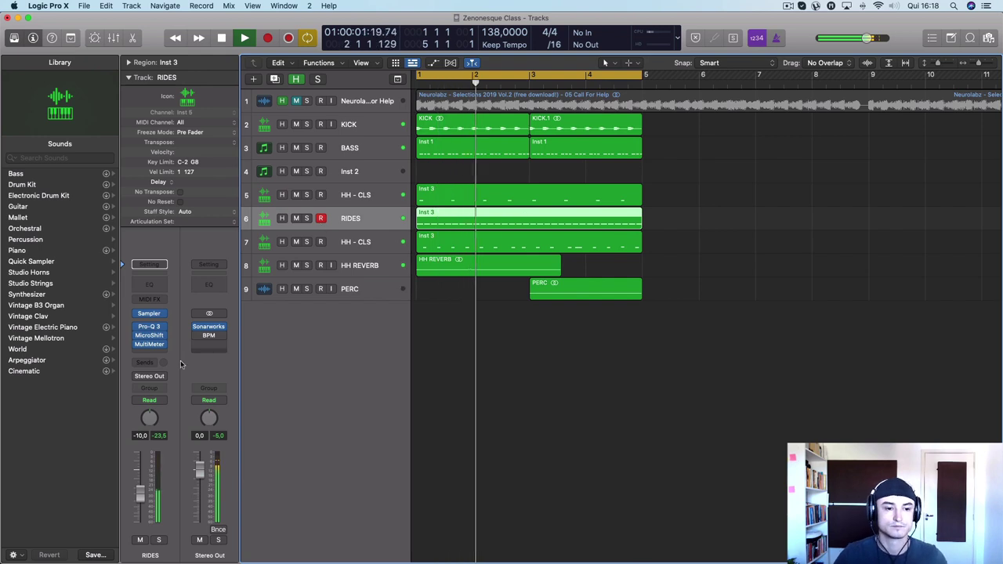
# Step: Replace the MultiMeter on the RIDES track with the stereo Soundtoys Radiator plug-in
pyautogui.click(163, 345)
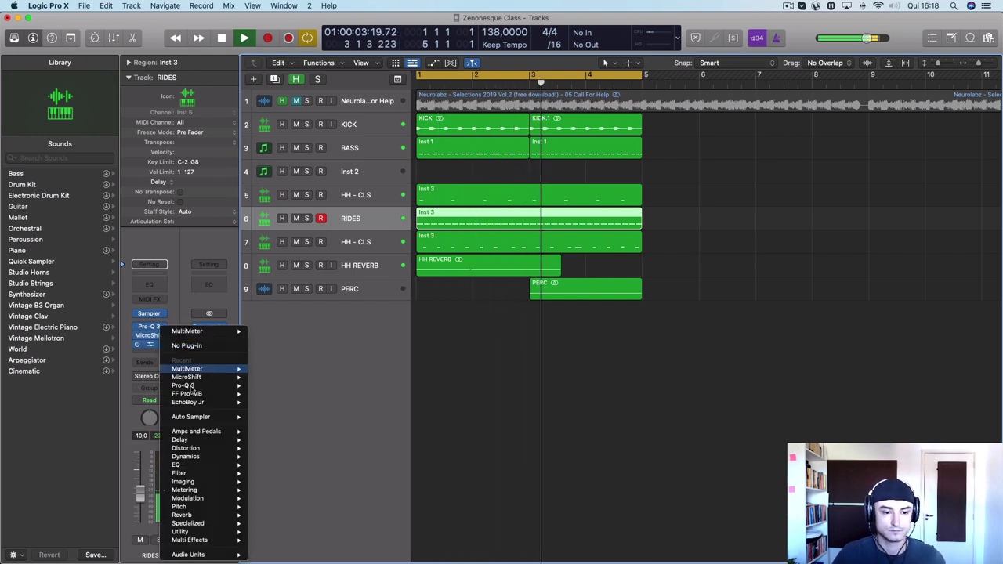
pyautogui.moveTo(225, 554)
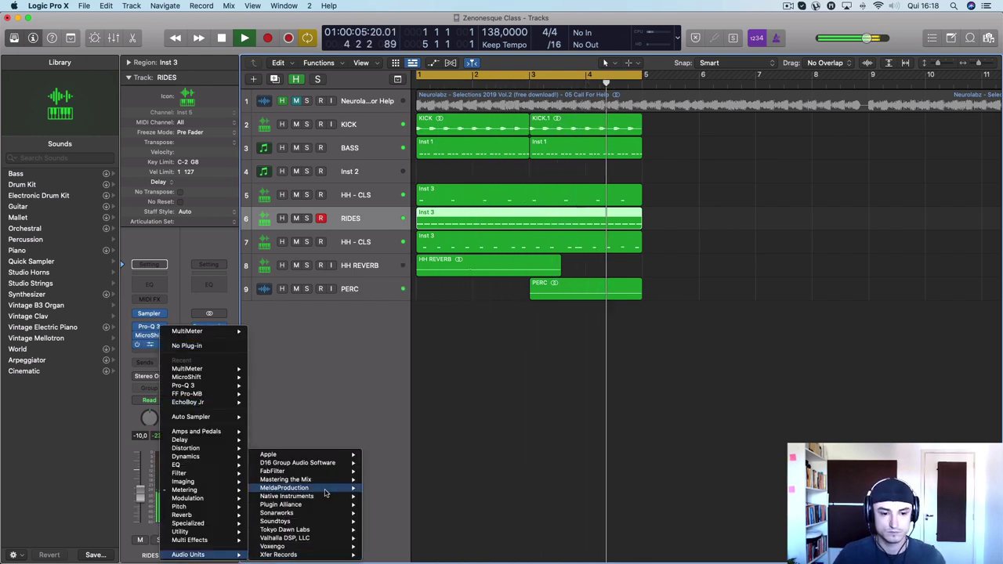
pyautogui.moveTo(311, 514)
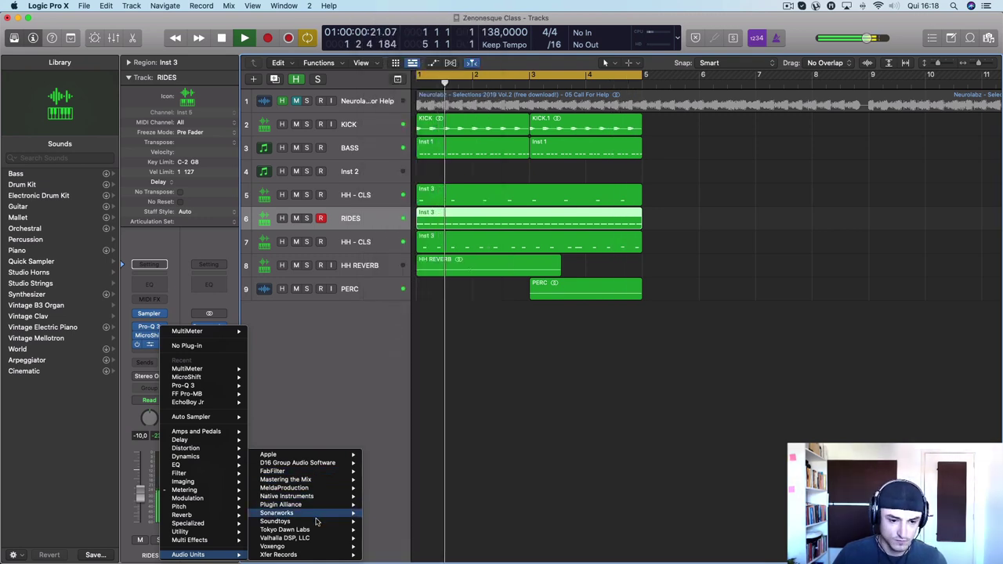
pyautogui.moveTo(275, 521)
pyautogui.moveTo(388, 530)
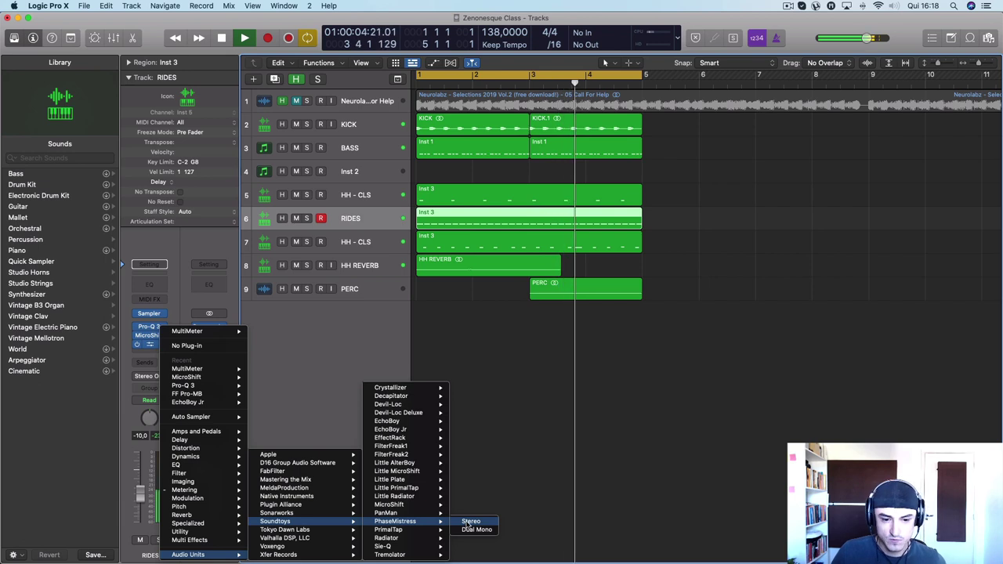
pyautogui.moveTo(408, 539)
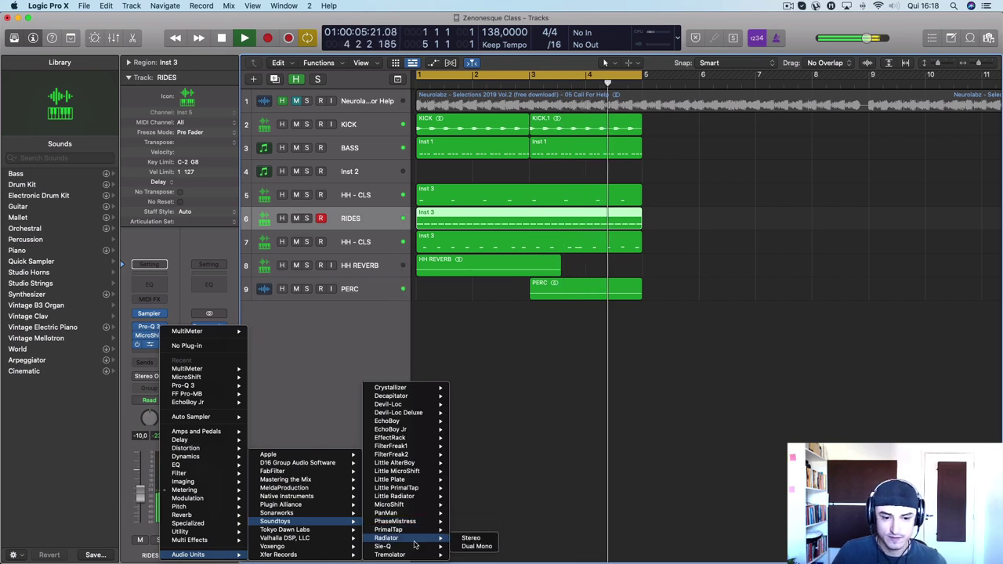
pyautogui.click(472, 539)
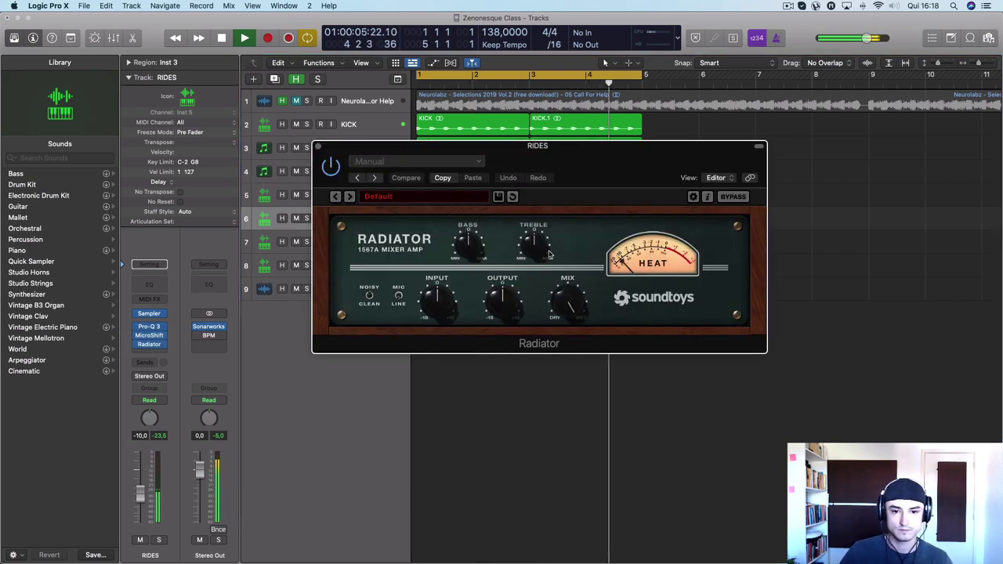
# Step: Try a treble boost and several presets in Radiator, and settle on Drive Out with the mix fully wet
pyautogui.moveTo(550, 255); pyautogui.dragTo(545, 235)
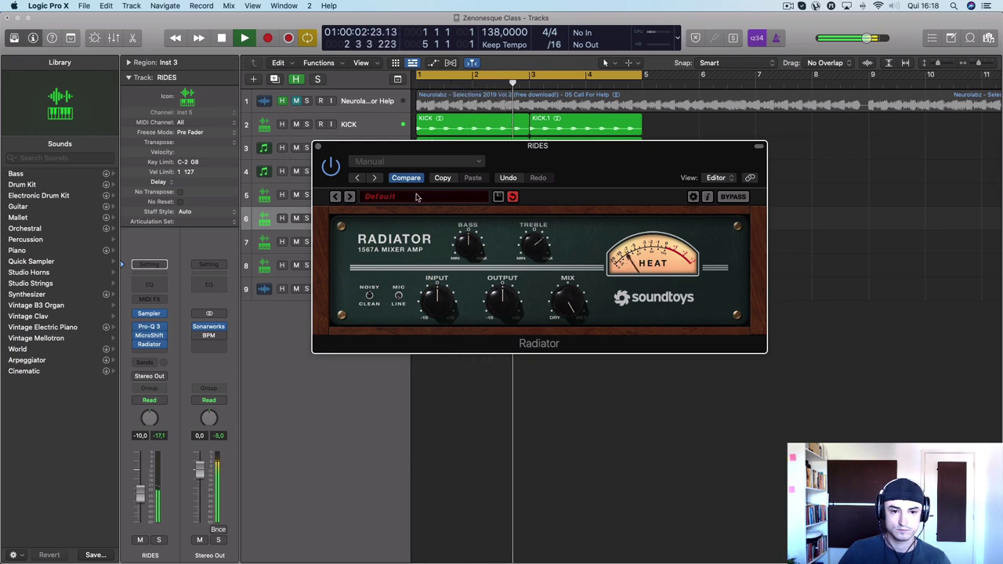
pyautogui.click(350, 196)
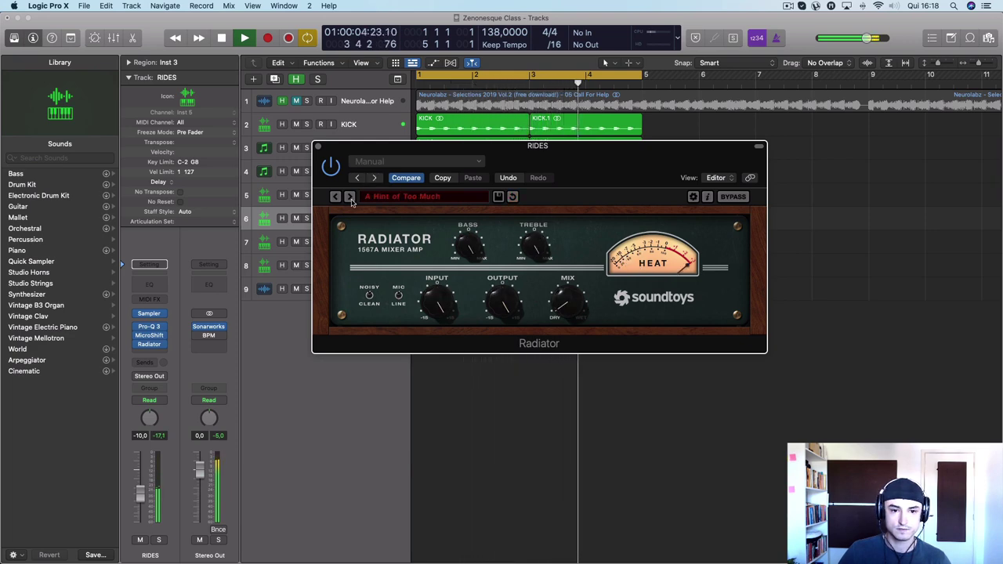
pyautogui.click(349, 197)
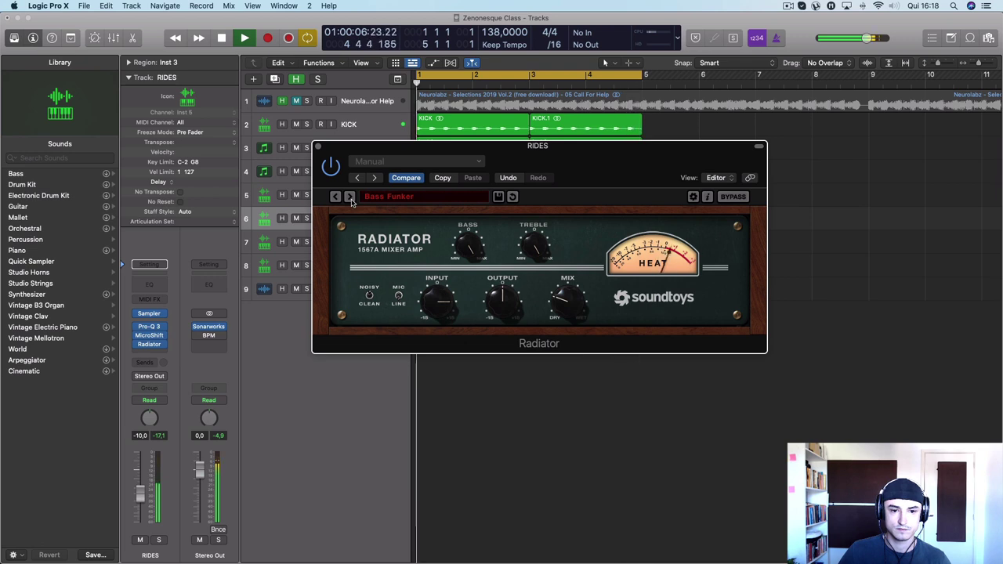
pyautogui.click(350, 196)
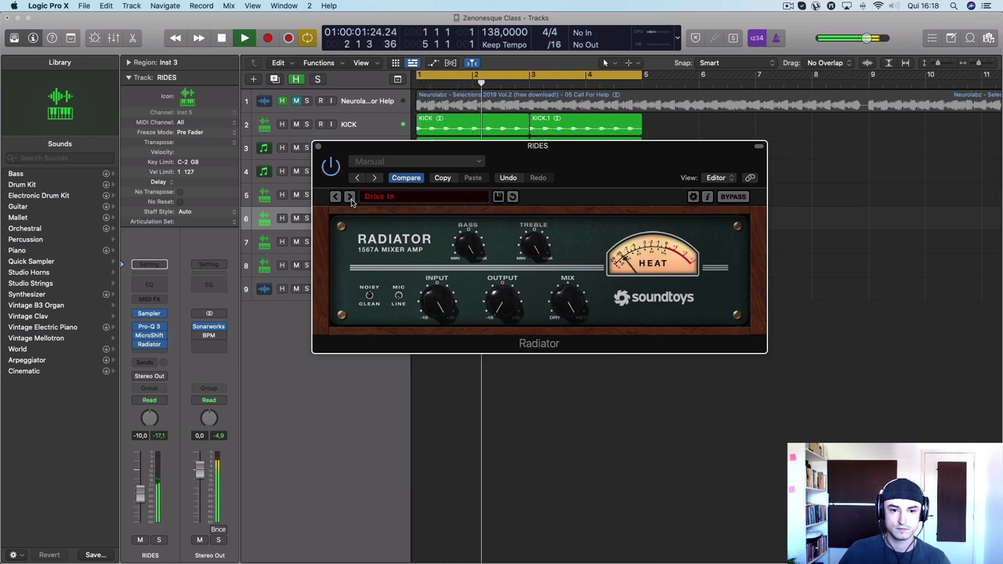
pyautogui.click(349, 197)
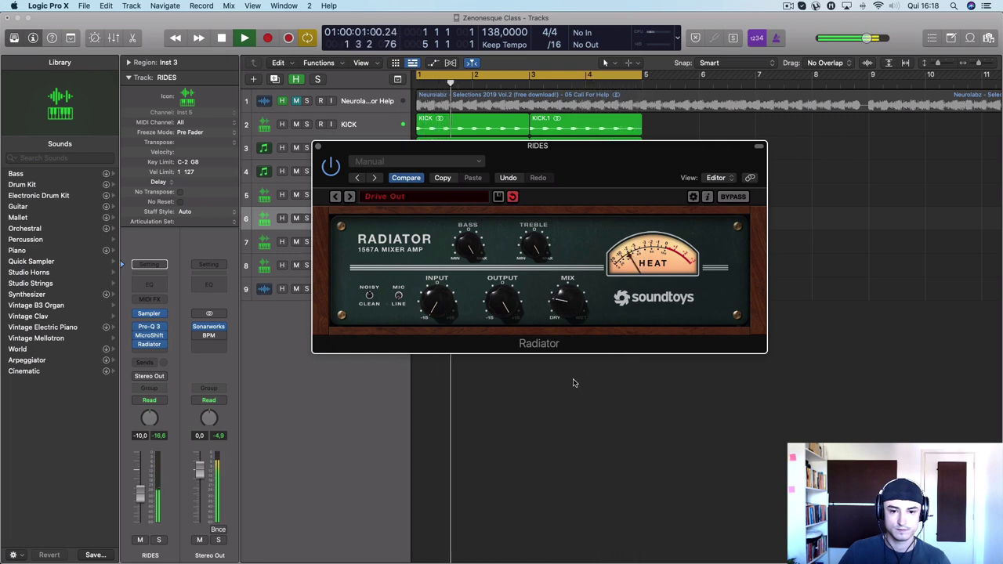
pyautogui.moveTo(574, 383); pyautogui.dragTo(587, 293)
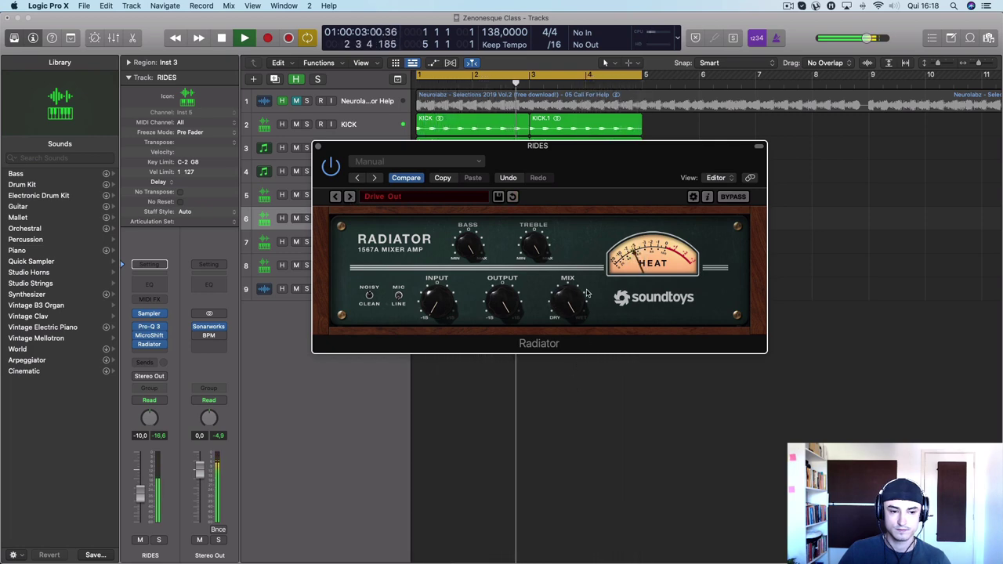
# Step: Insert the Step FX multi-effect after Radiator on the RIDES track
pyautogui.click(133, 345)
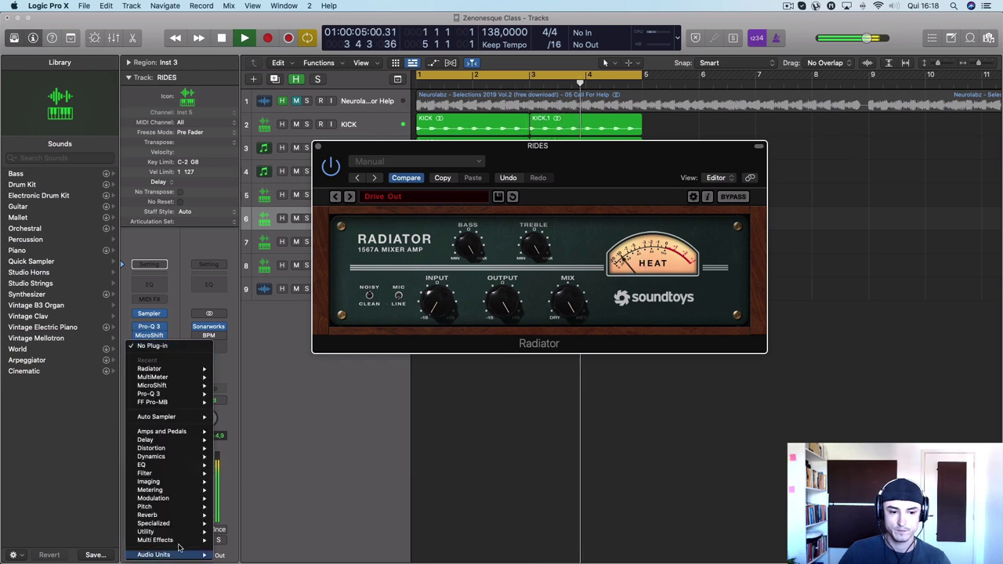
pyautogui.moveTo(164, 540)
pyautogui.moveTo(263, 540)
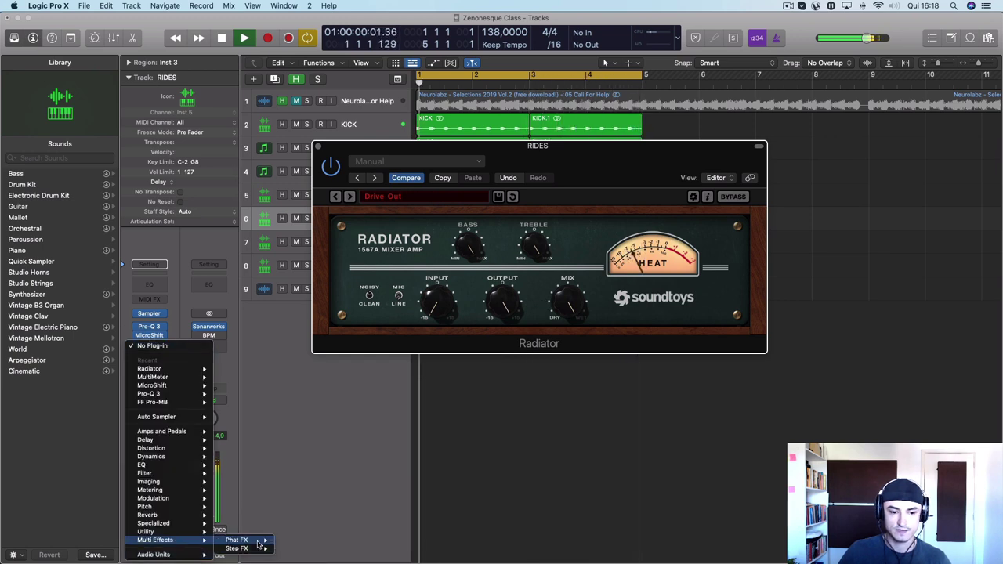
pyautogui.click(313, 549)
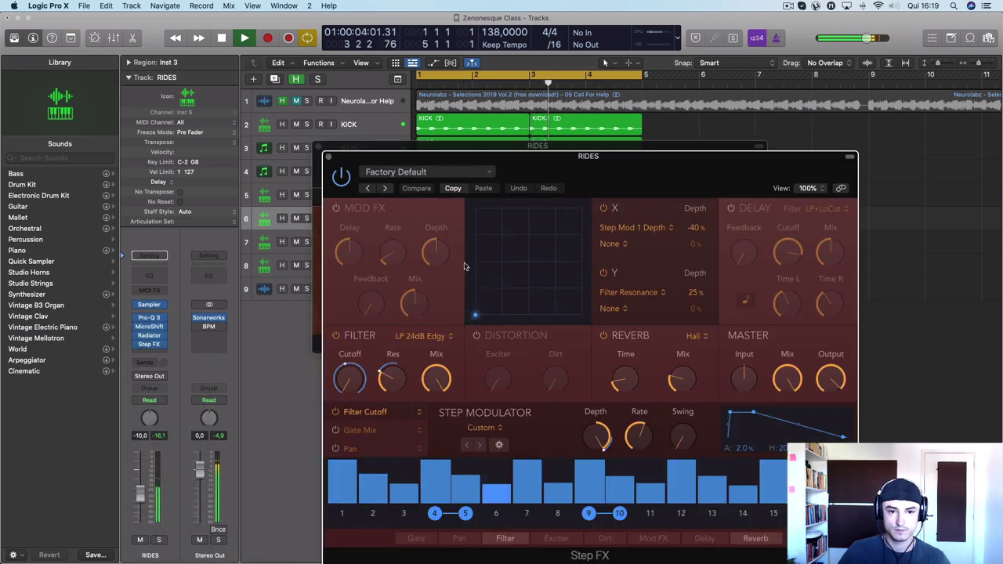
# Step: Audition the Step FX presets on the RIDES track one after another, from Brittle Spike through Deep Dub
pyautogui.click(383, 188)
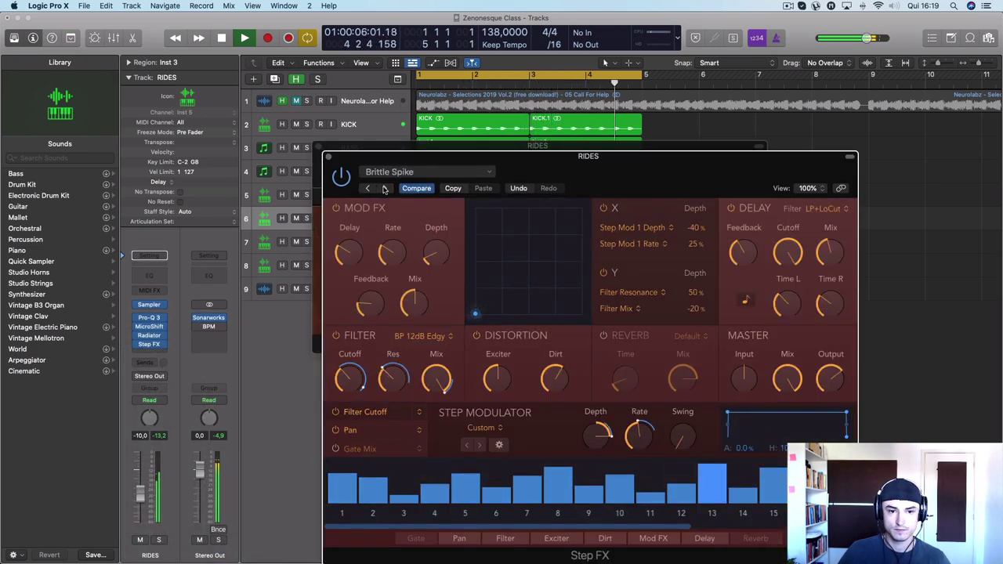
pyautogui.click(384, 189)
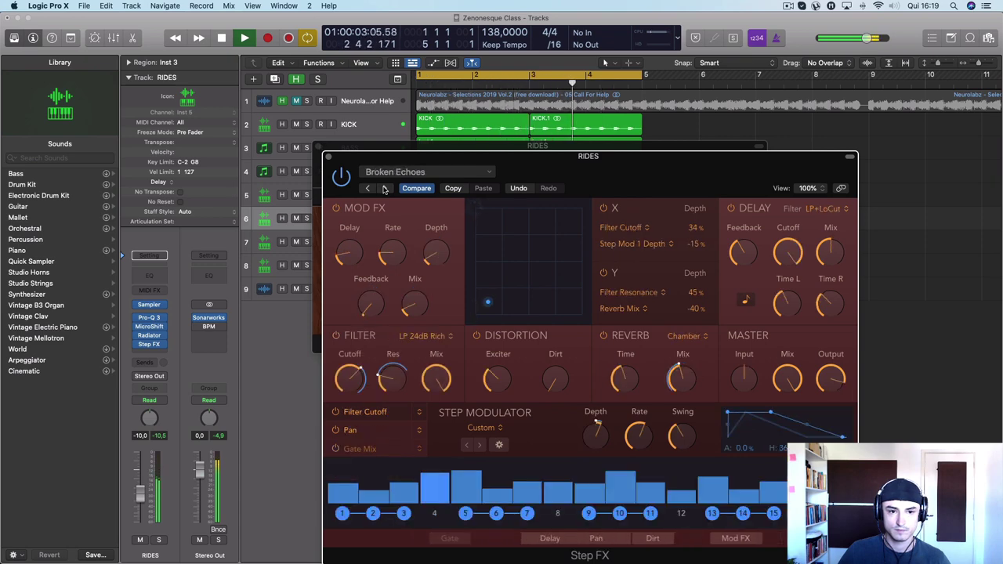
pyautogui.click(384, 188)
pyautogui.click(384, 189)
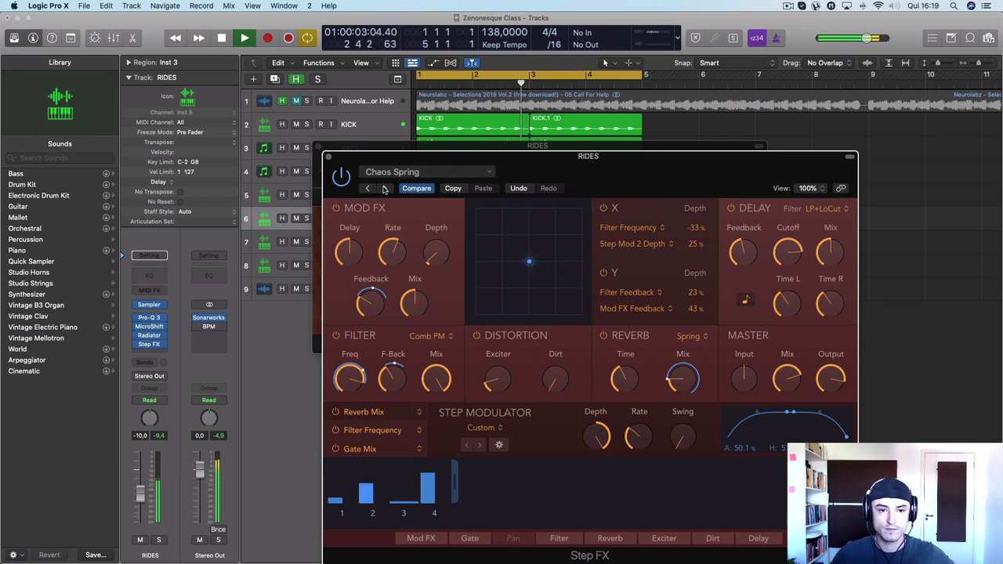
pyautogui.click(383, 189)
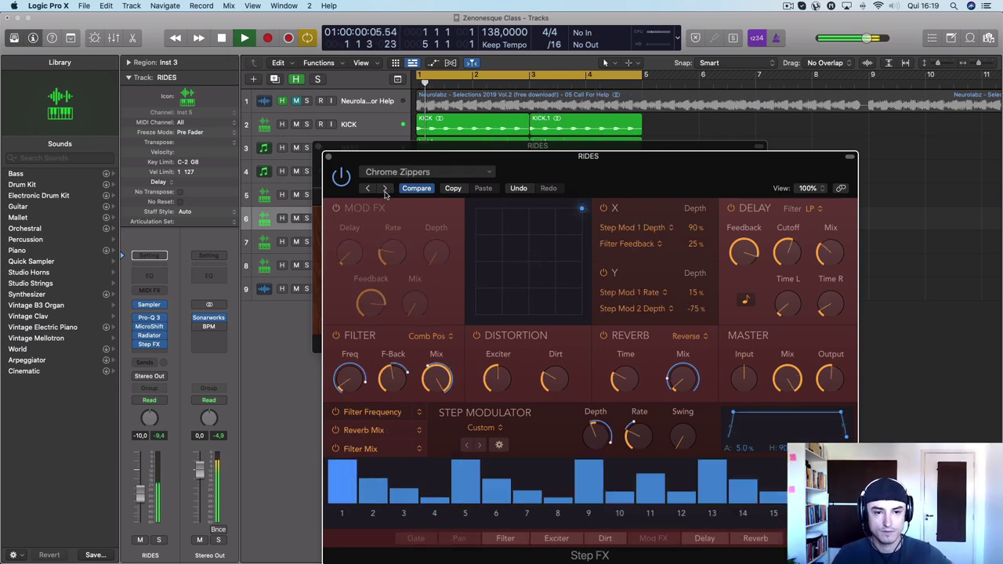
pyautogui.click(384, 190)
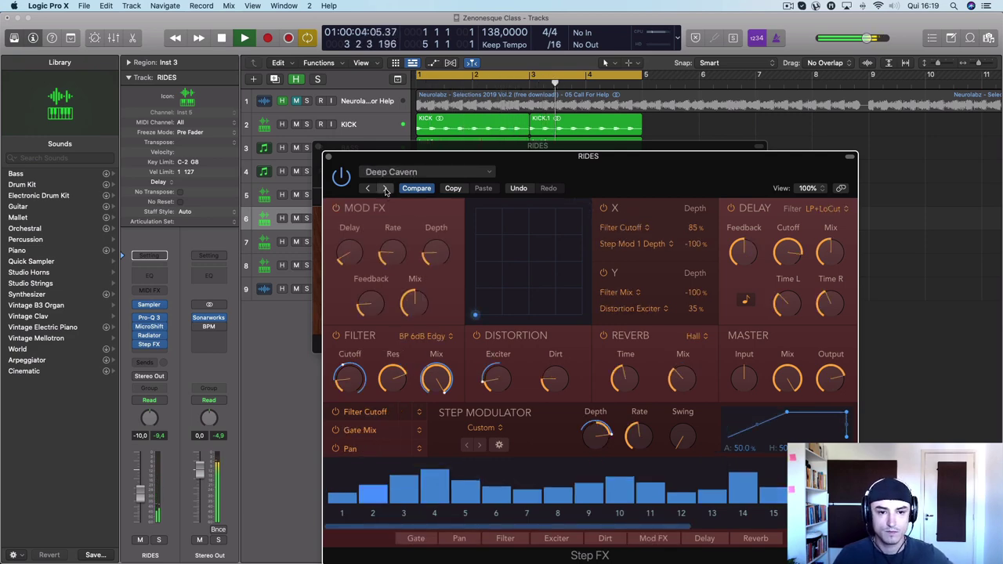
pyautogui.click(385, 190)
# Step: Load the Deep Space ambience preset in Step FX, advance to Driven Pulse, and close the plug-in windows
pyautogui.click(399, 171)
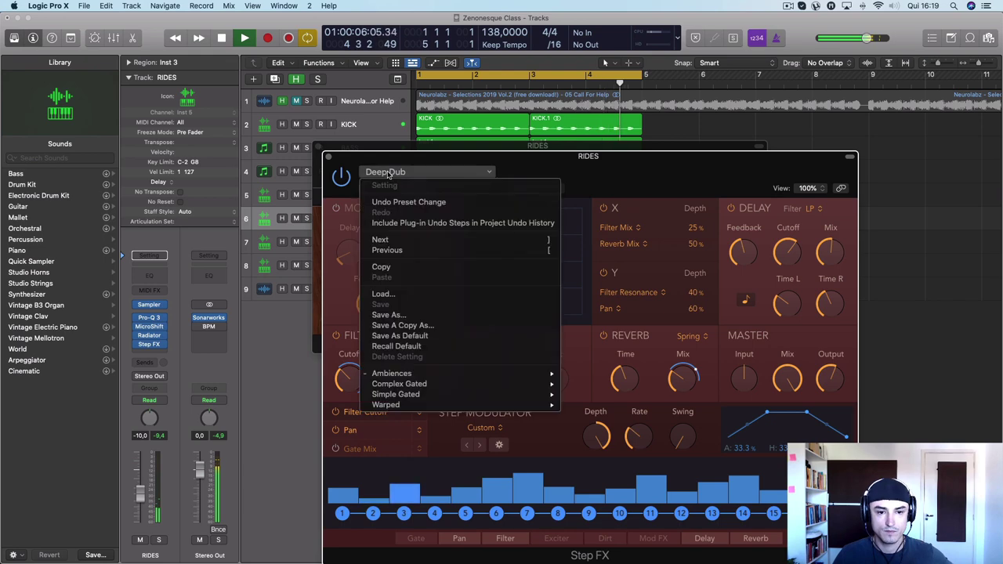
pyautogui.moveTo(419, 376)
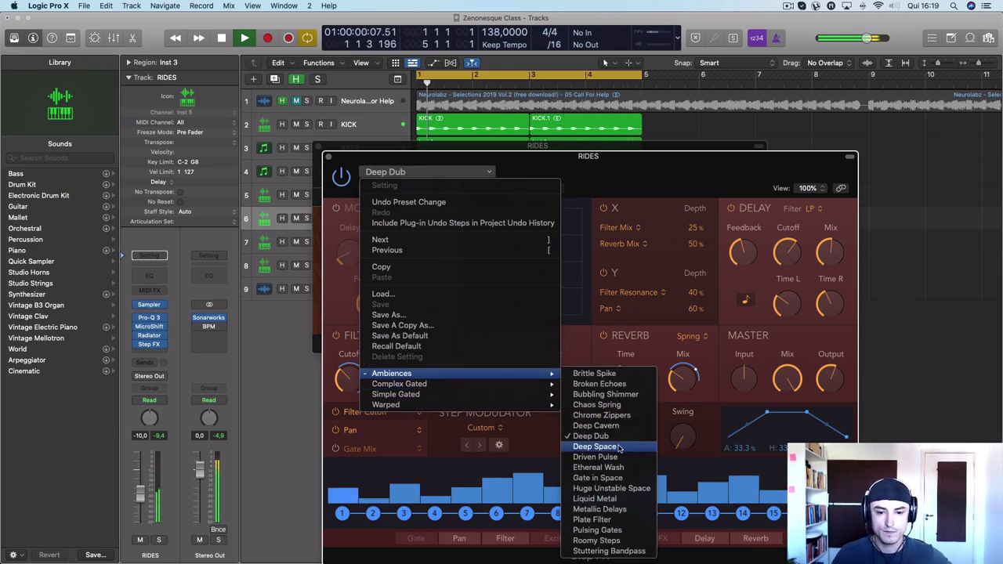
pyautogui.click(619, 448)
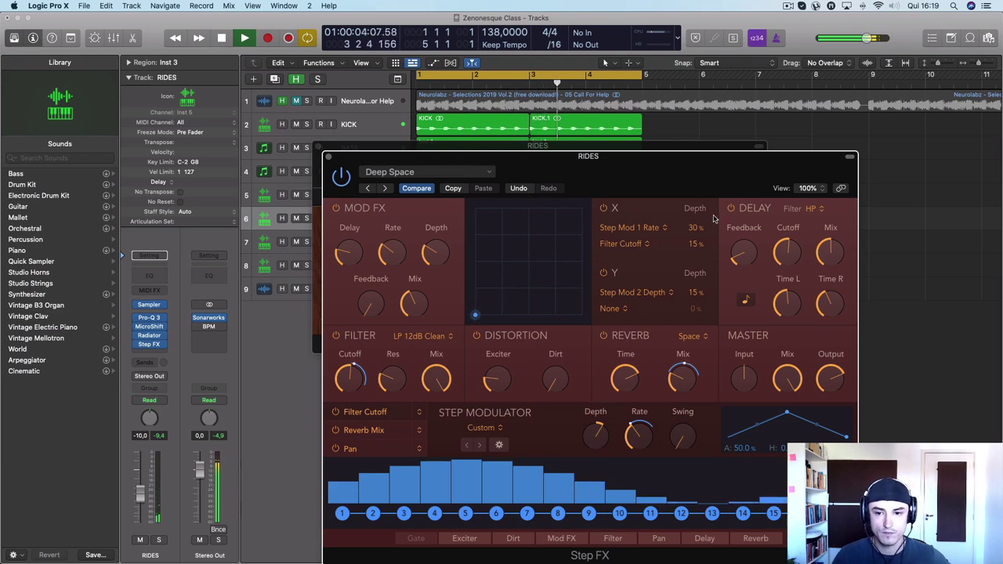
pyautogui.click(385, 189)
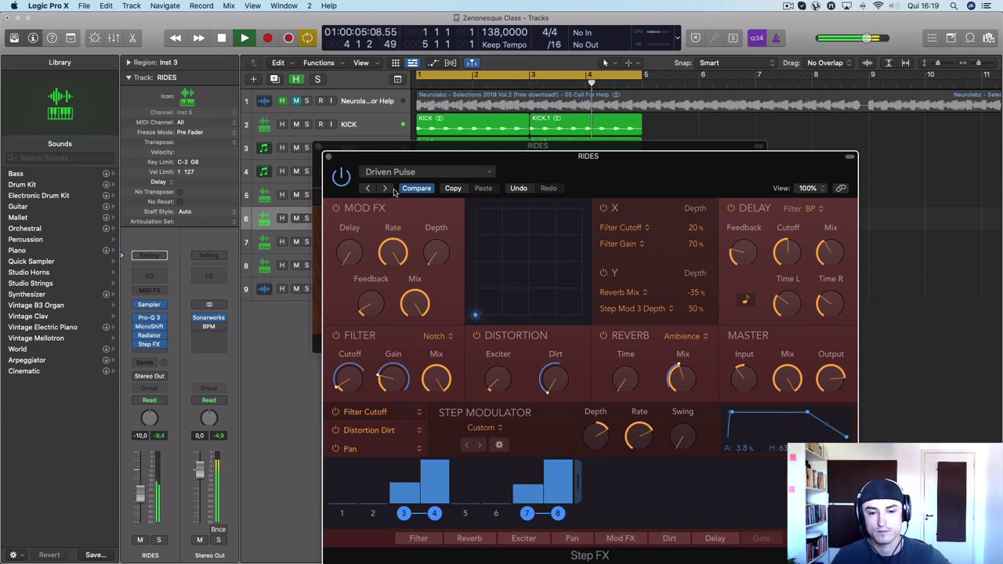
pyautogui.click(329, 159)
pyautogui.click(318, 146)
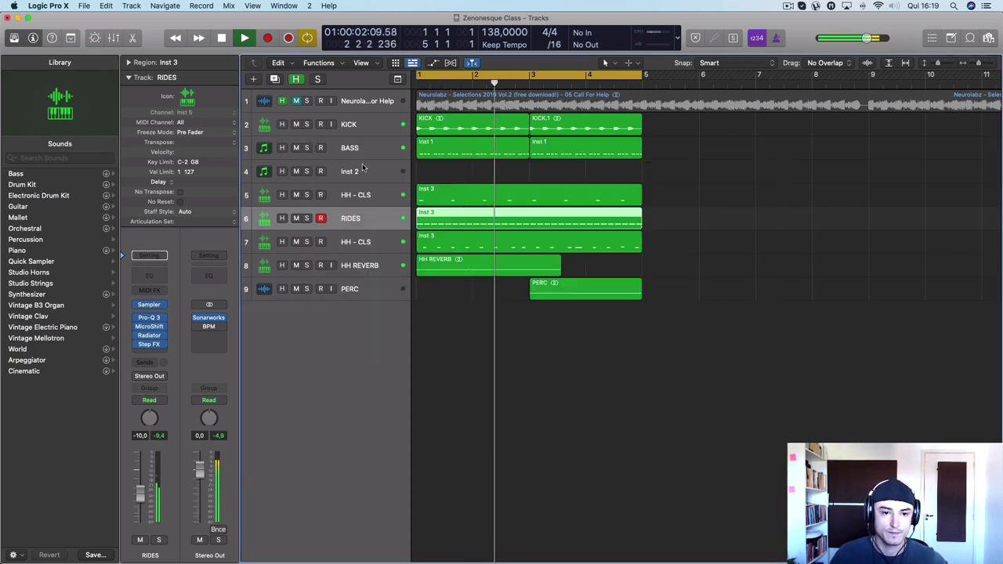
# Step: Bounce the RIDES region in place to a new track named HAT FLANGER
pyautogui.rightClick(462, 215)
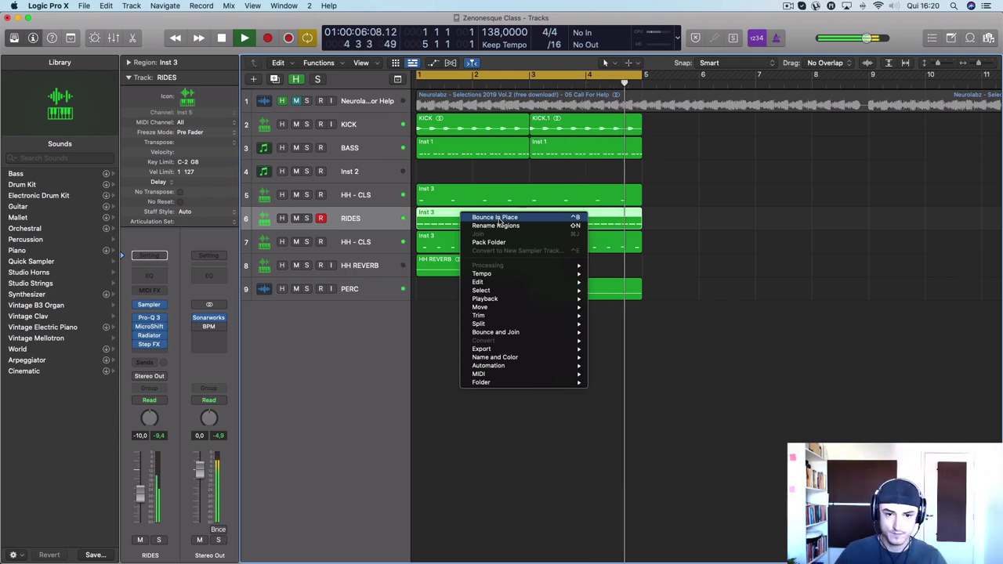
pyautogui.click(496, 218)
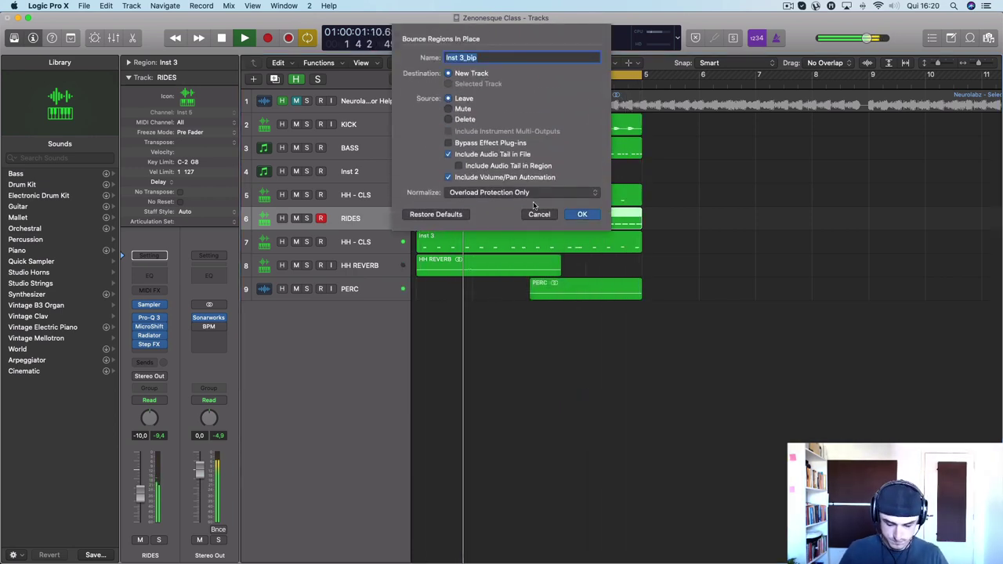
pyautogui.write('HAT')
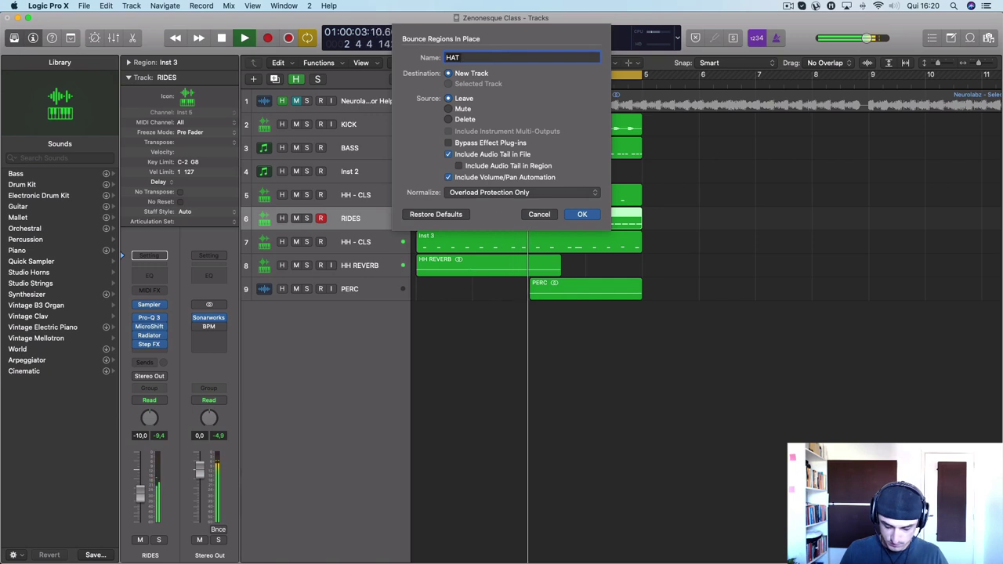
pyautogui.write(' FLA')
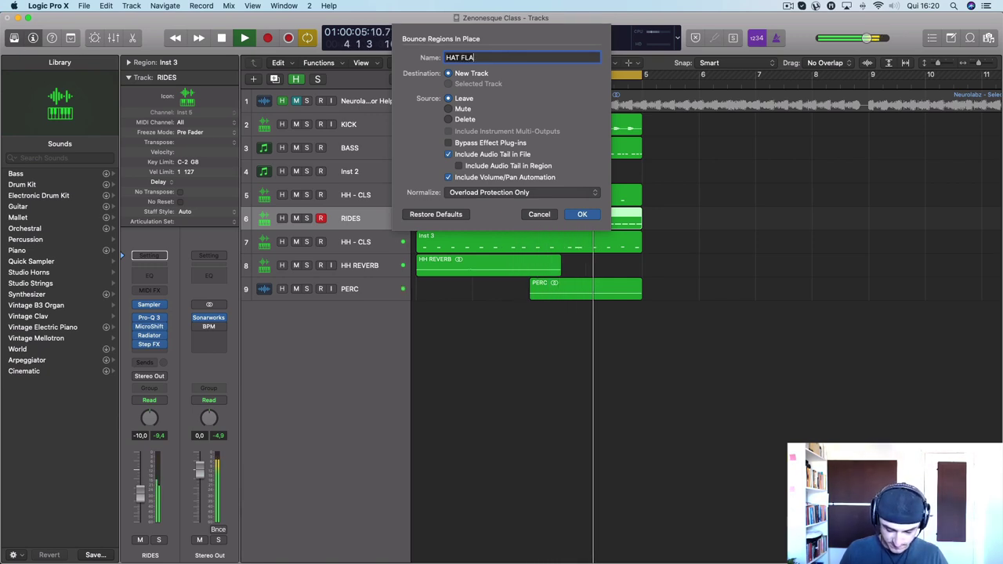
pyautogui.write('NGE')
pyautogui.press('Return')
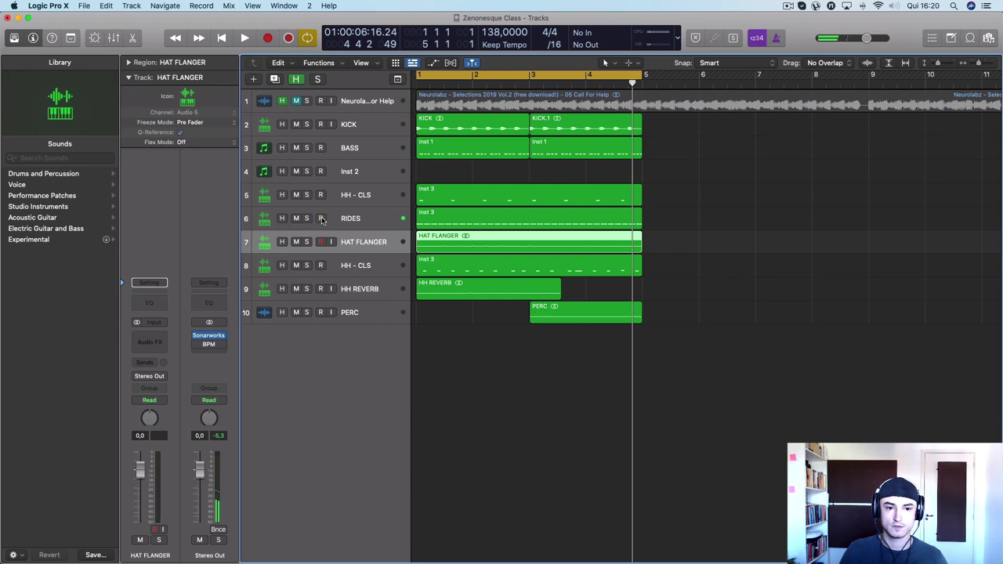
# Step: Delete the original RIDES track and fit the whole arrangement back in view
pyautogui.click(373, 223)
pyautogui.press('super+BackSpace')
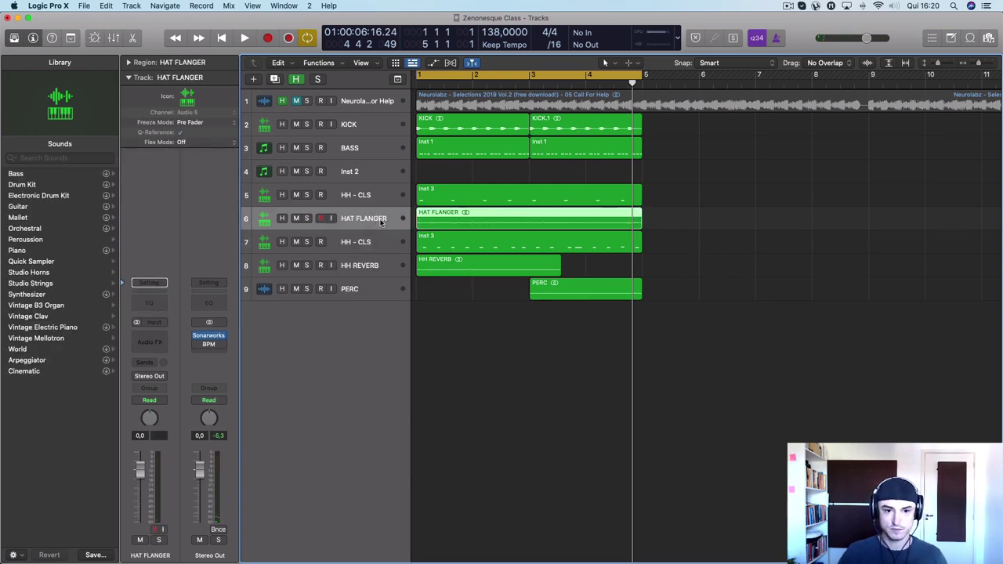
pyautogui.press('z')
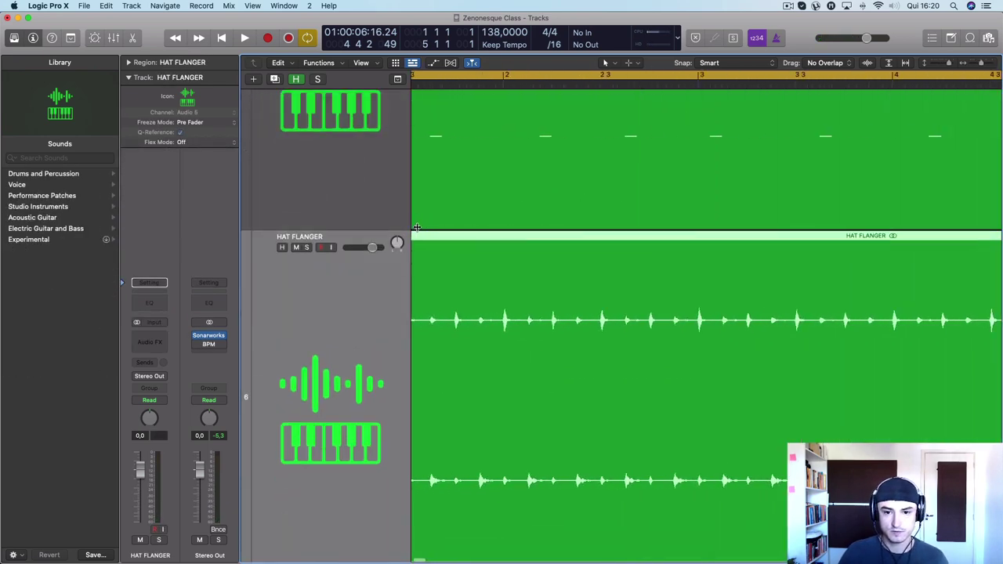
pyautogui.press('z')
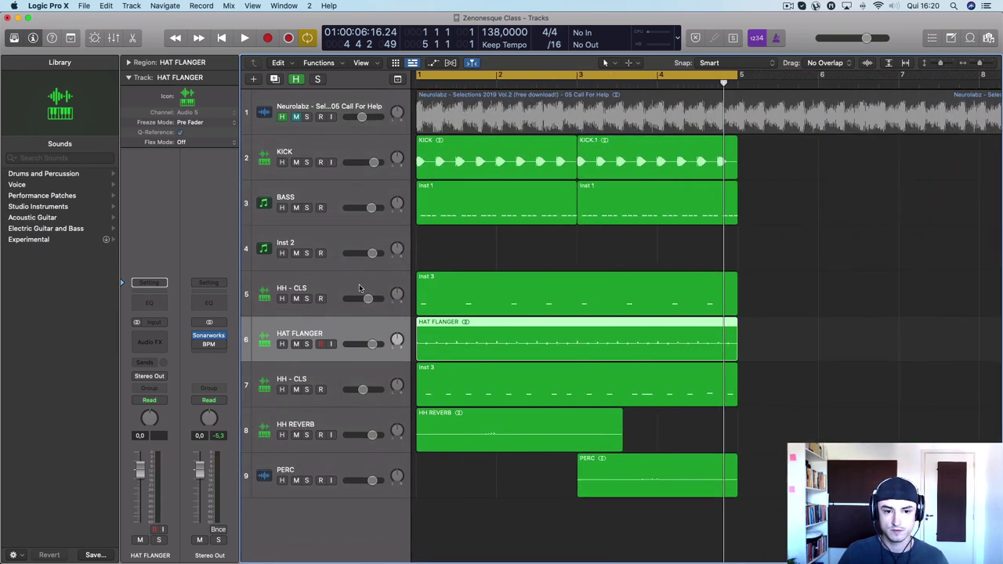
pyautogui.click(360, 288)
pyautogui.rightClick(514, 271)
pyautogui.click(533, 275)
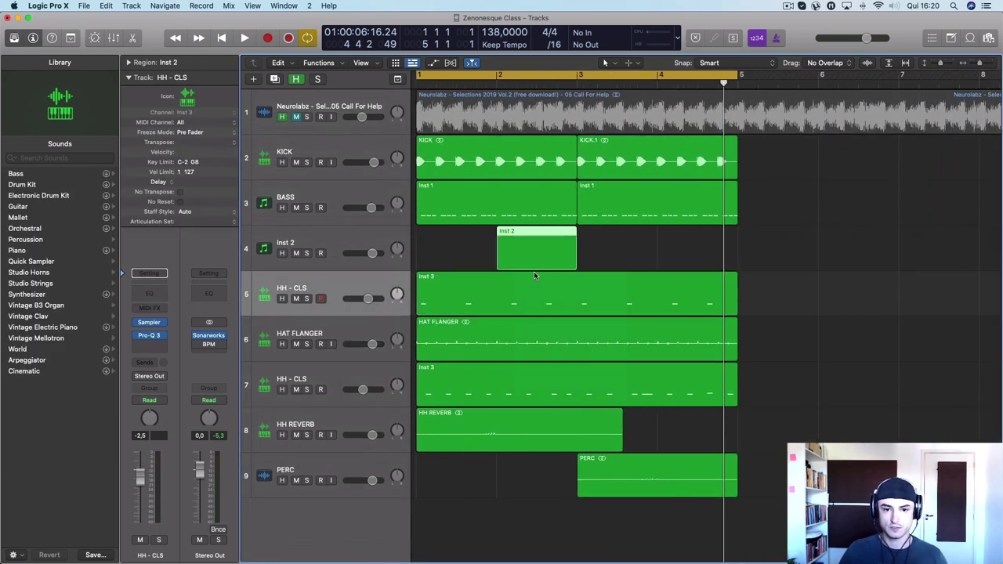
pyautogui.press('Delete')
# Step: Bounce the HH - CLS region above HAT FLANGER in place to a new track named HH, and delete the source track
pyautogui.rightClick(515, 283)
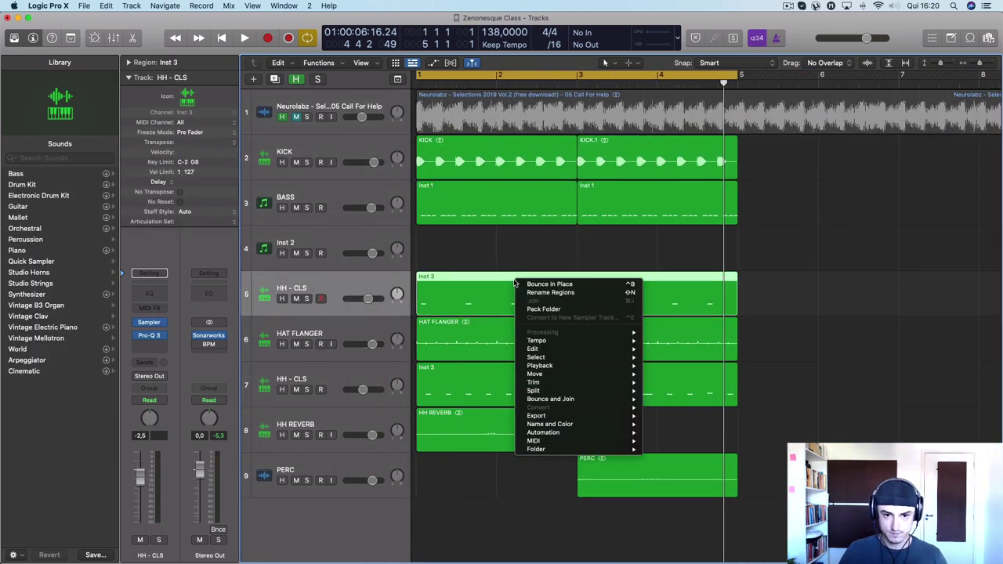
pyautogui.click(542, 289)
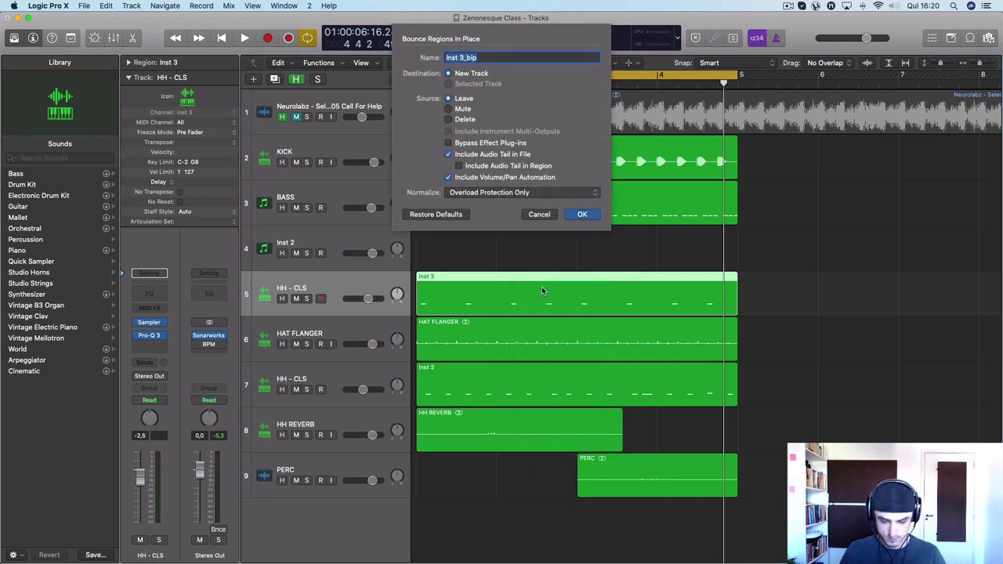
pyautogui.press('Return')
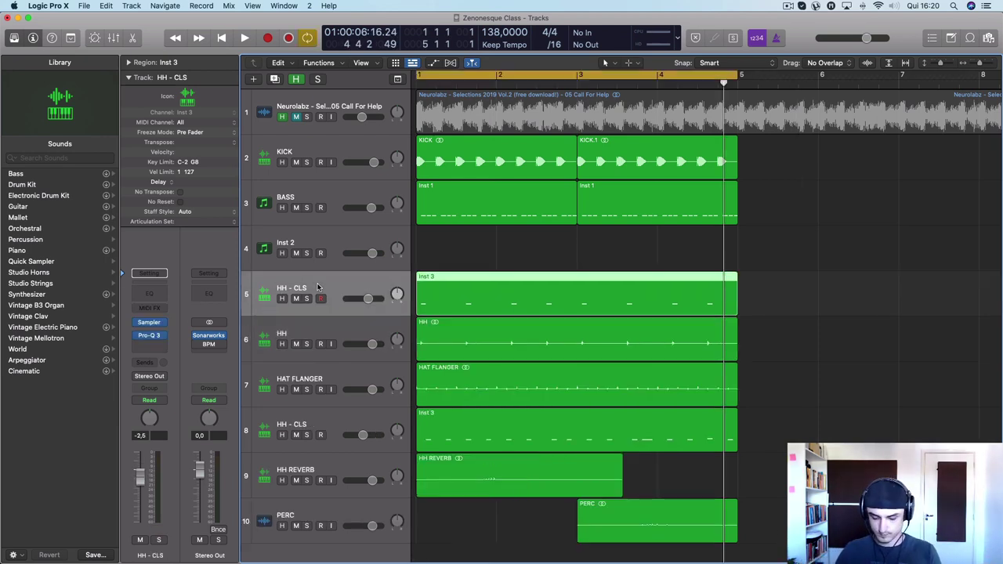
pyautogui.press('Delete')
pyautogui.press('super+BackSpace')
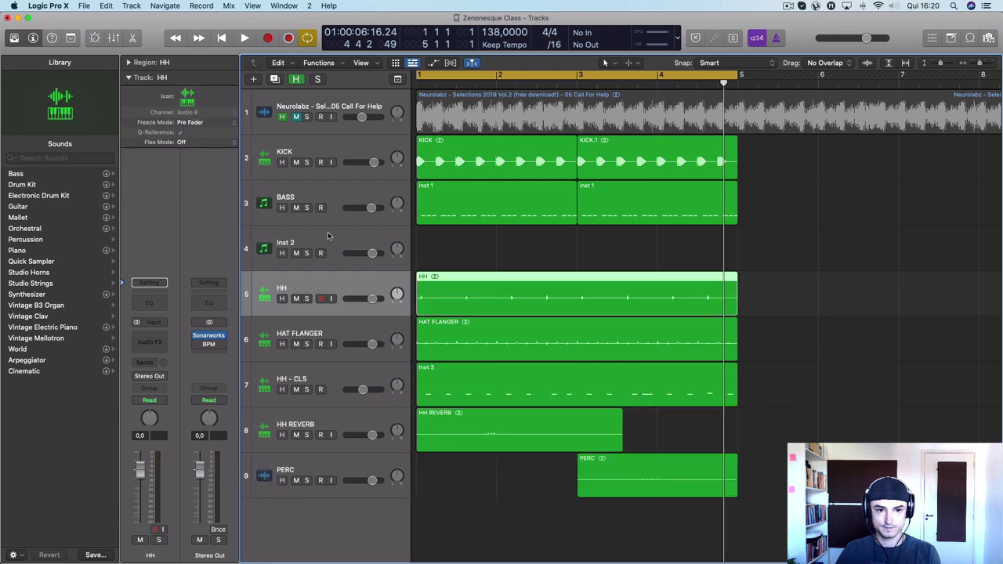
# Step: Play the loop and briefly solo the remaining HH - CLS track to check its sound
pyautogui.click(327, 232)
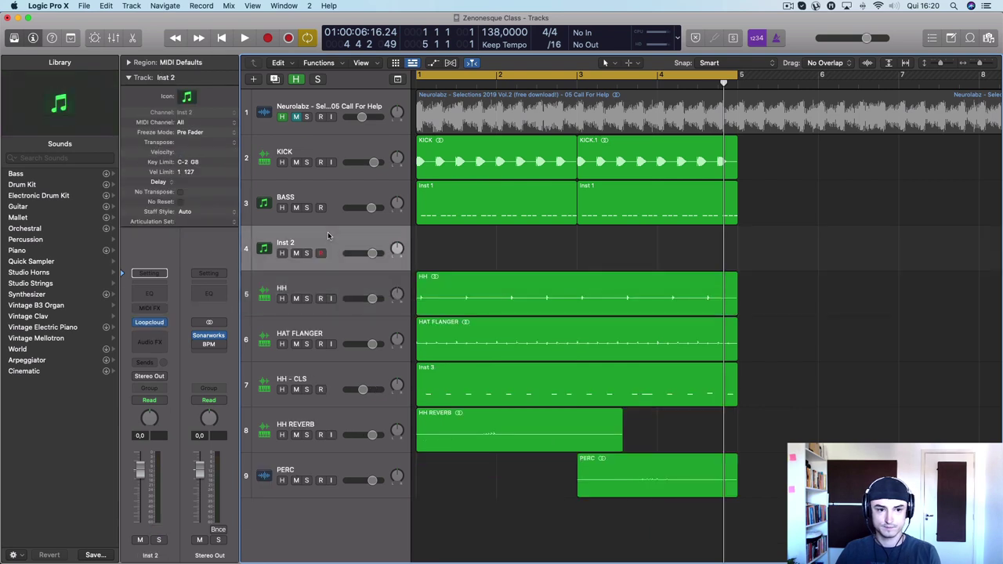
pyautogui.click(330, 375)
pyautogui.press('space')
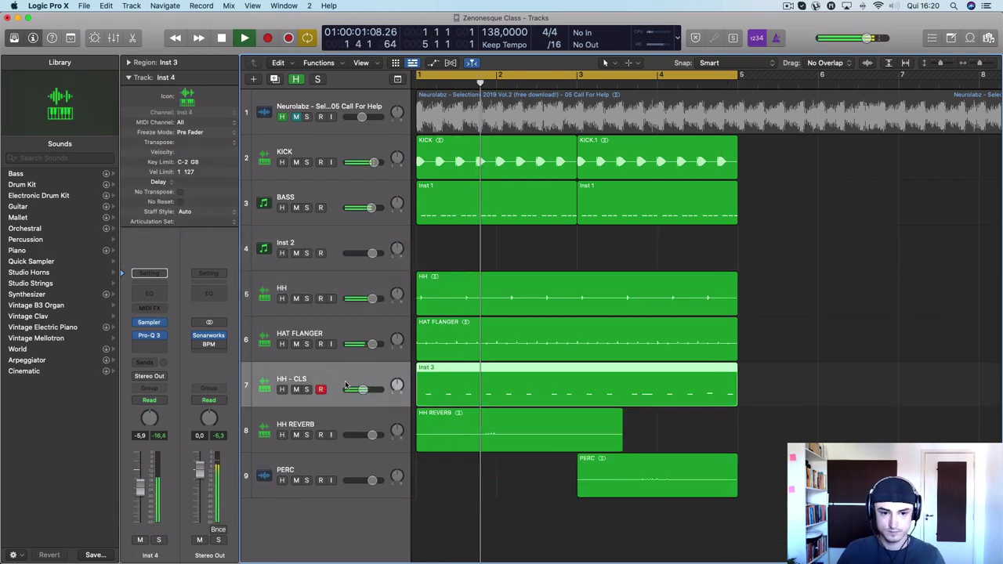
pyautogui.click(306, 389)
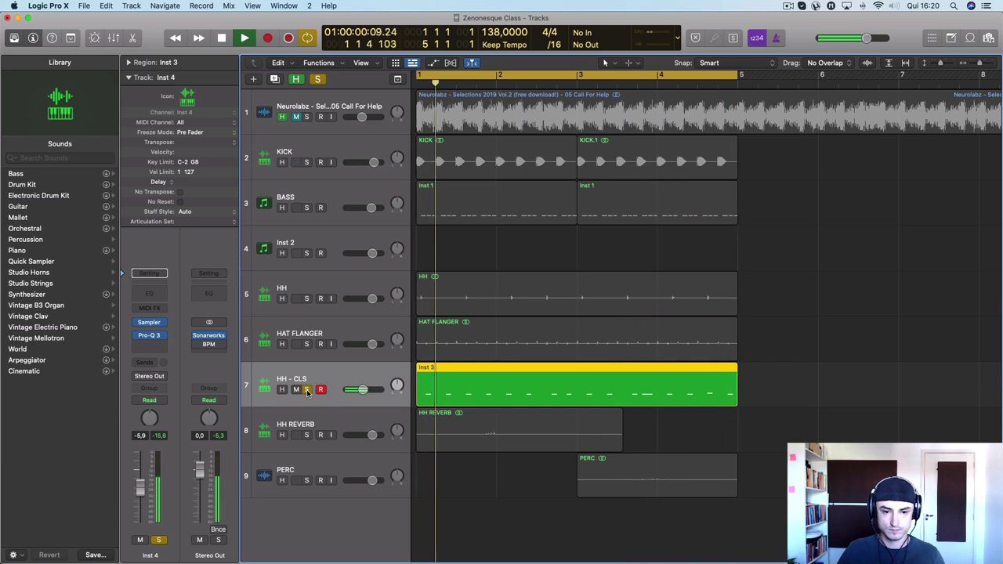
pyautogui.click(306, 389)
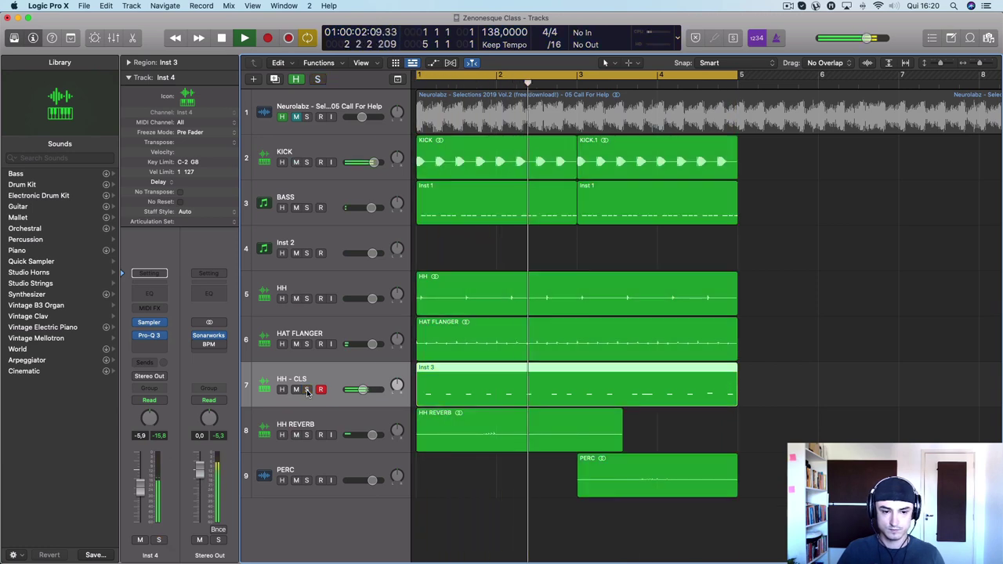
pyautogui.press('space')
# Step: Bounce the remaining HH - CLS region in place to a new track named HAT
pyautogui.rightClick(450, 372)
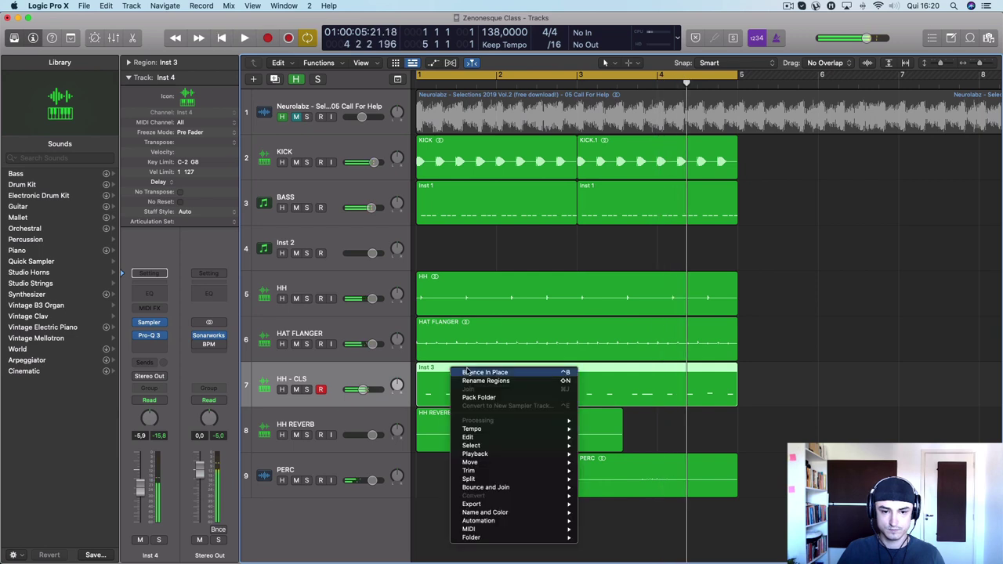
pyautogui.click(465, 373)
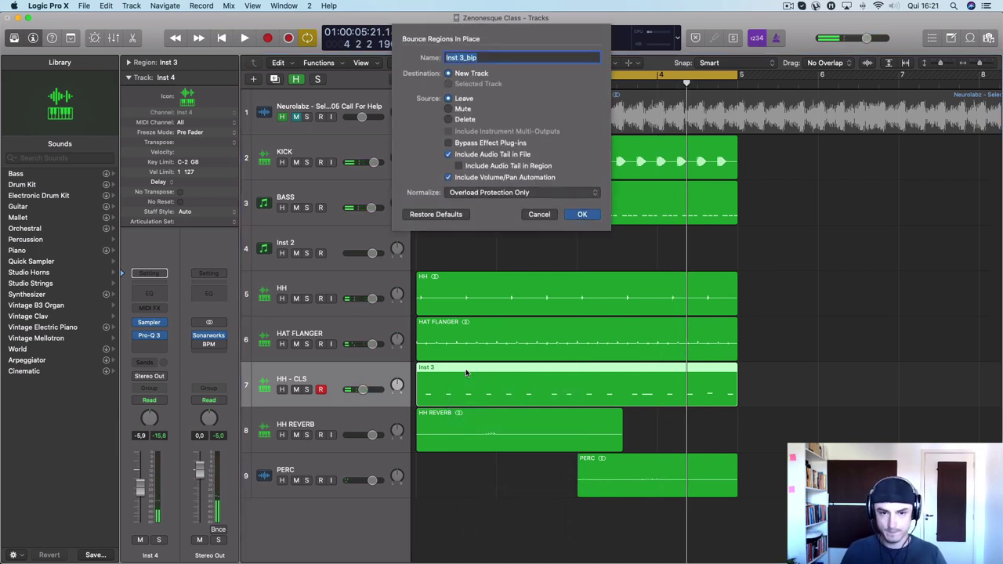
pyautogui.write('HAT')
pyautogui.press('Return')
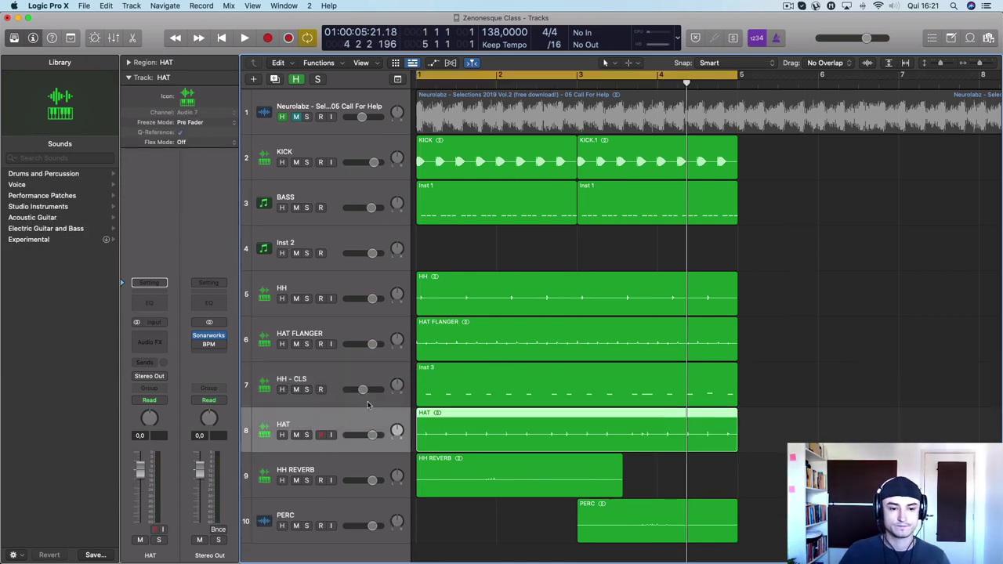
# Step: Delete the HH - CLS source track above HAT and return the playhead to the start
pyautogui.press('super+Up')
pyautogui.click(361, 316)
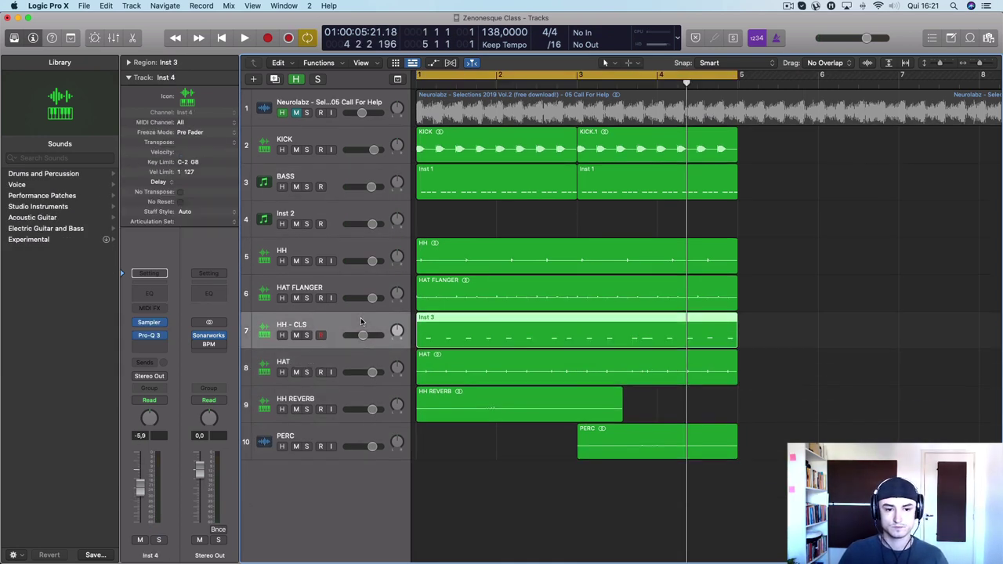
pyautogui.press('super+BackSpace')
pyautogui.press('Return')
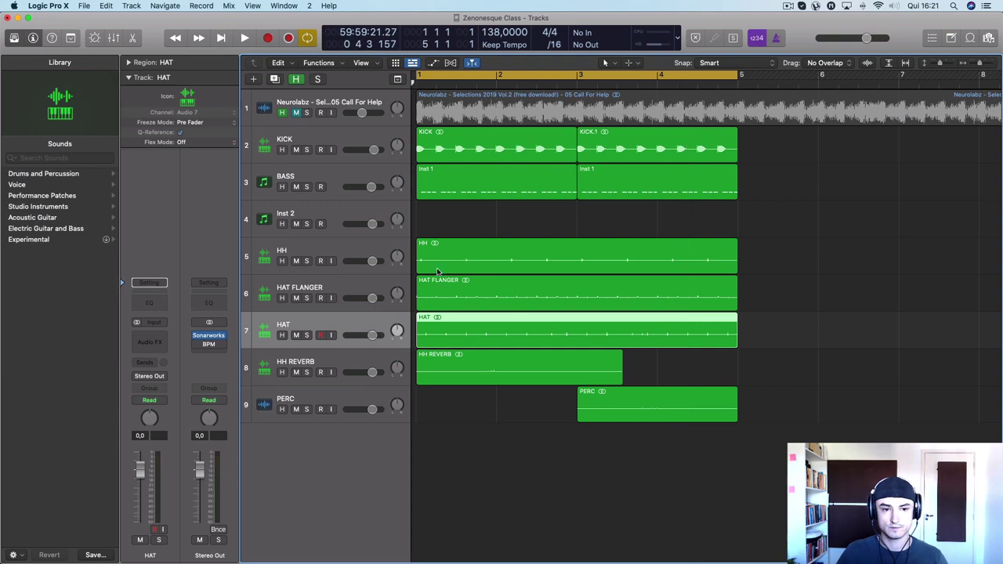
# Step: Start playback of the loop and open the Serum instrument on the BASS track
pyautogui.press('space')
pyautogui.press('super+Up')
pyautogui.press('super+Left')
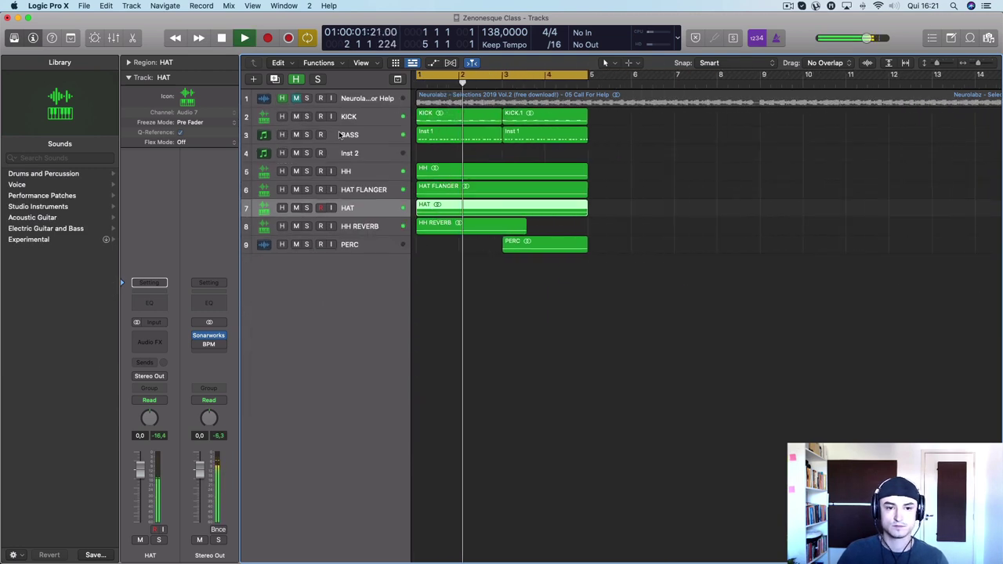
pyautogui.click(361, 139)
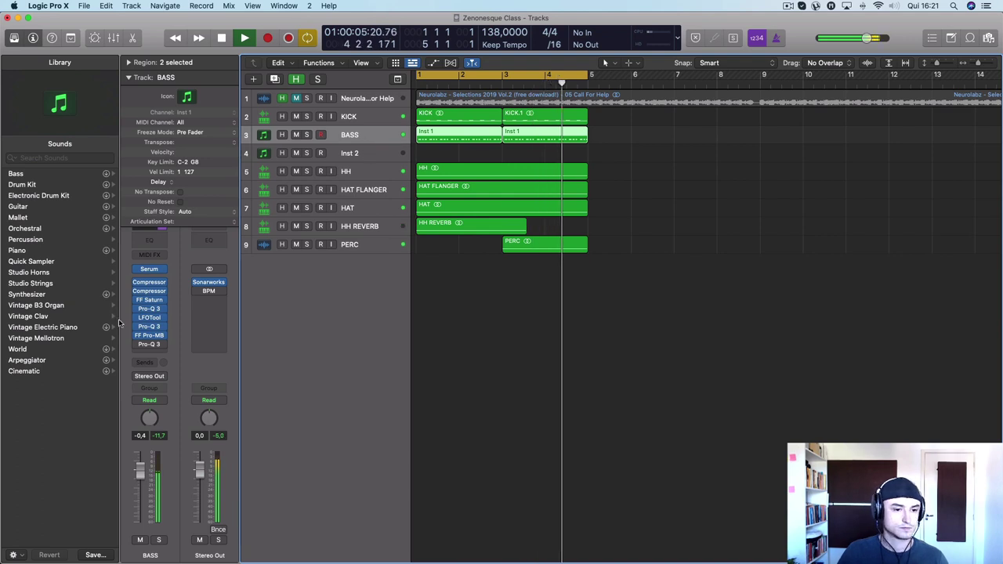
pyautogui.click(148, 269)
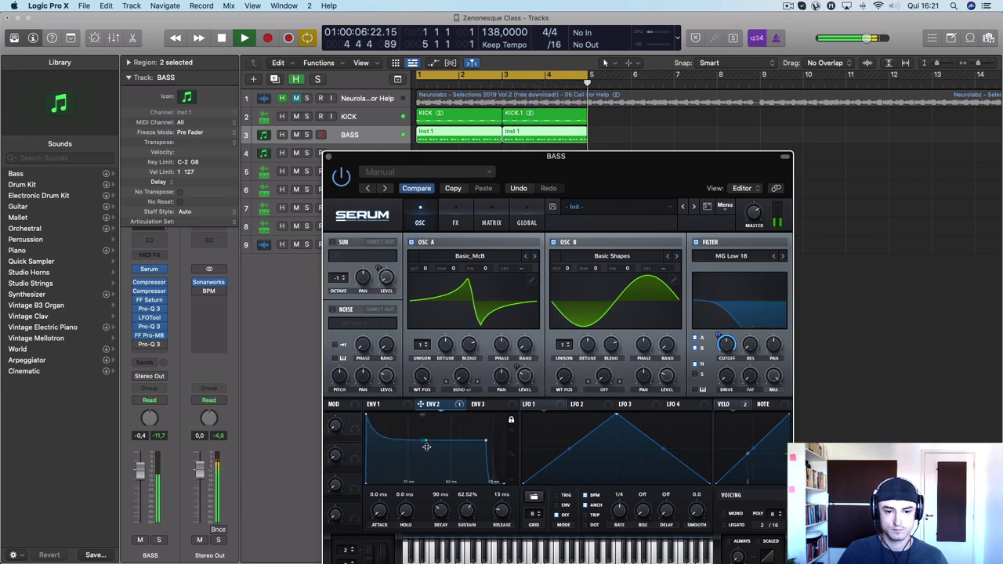
# Step: Flatten the curve of ENV 2's decay segment into a more gradual fall toward the sustain level
pyautogui.moveTo(426, 447); pyautogui.dragTo(426, 432)
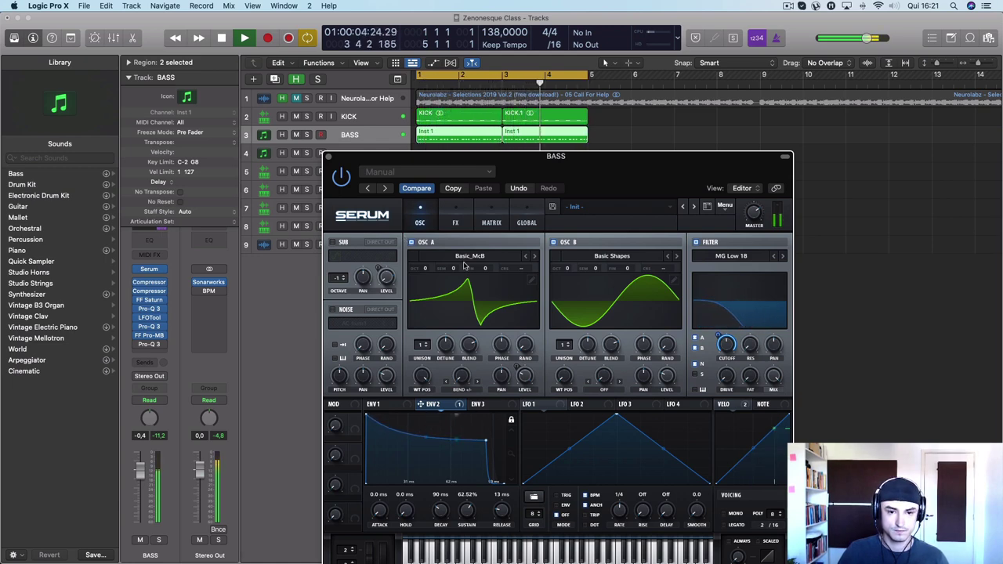
# Step: Open oscillator A's wavetable for editing and reshape its lowest harmonics, lowering bin 1 and raising bins 2, 4 and 6
pyautogui.click(531, 280)
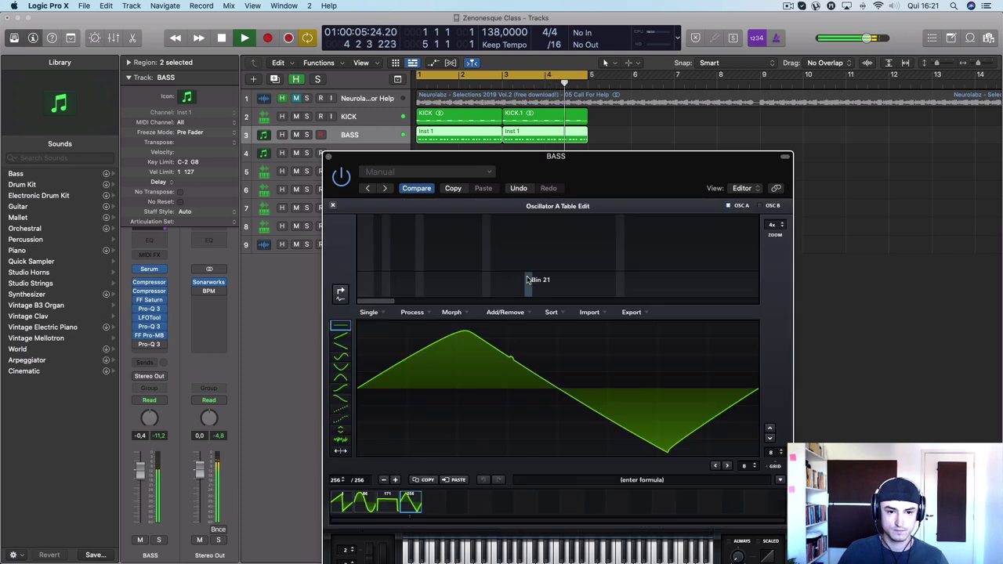
pyautogui.click(342, 293)
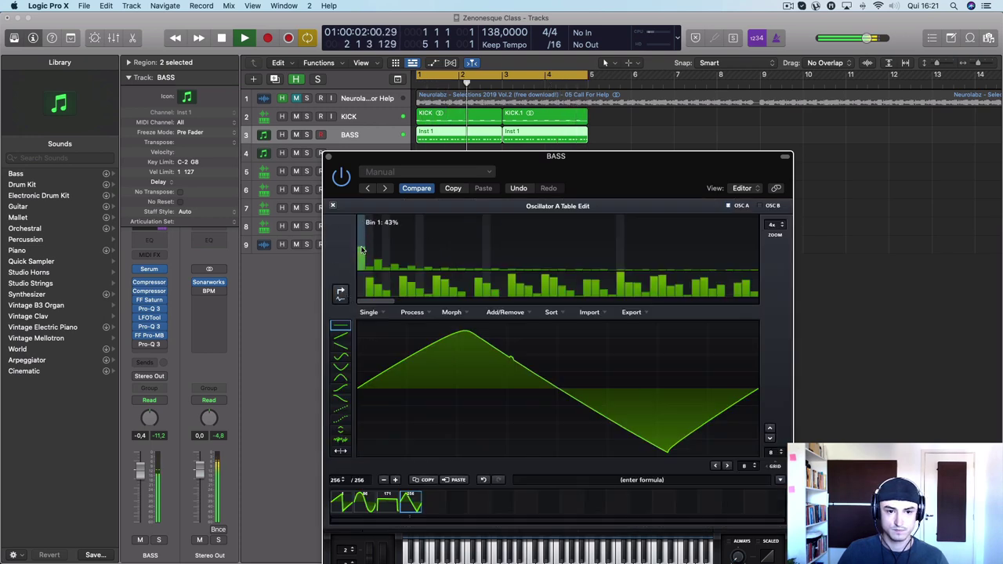
pyautogui.moveTo(360, 249); pyautogui.dragTo(361, 250)
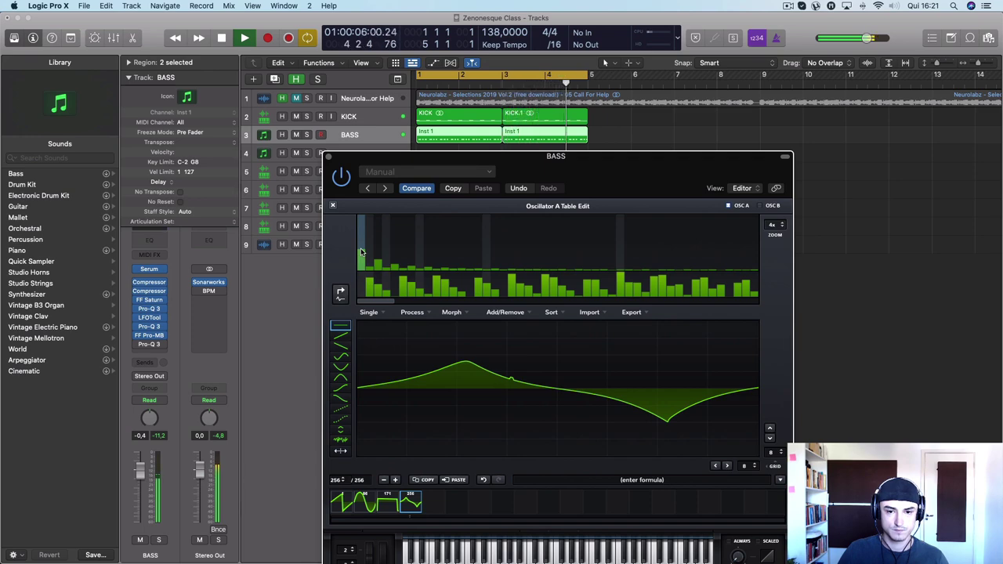
pyautogui.moveTo(361, 251); pyautogui.dragTo(361, 246)
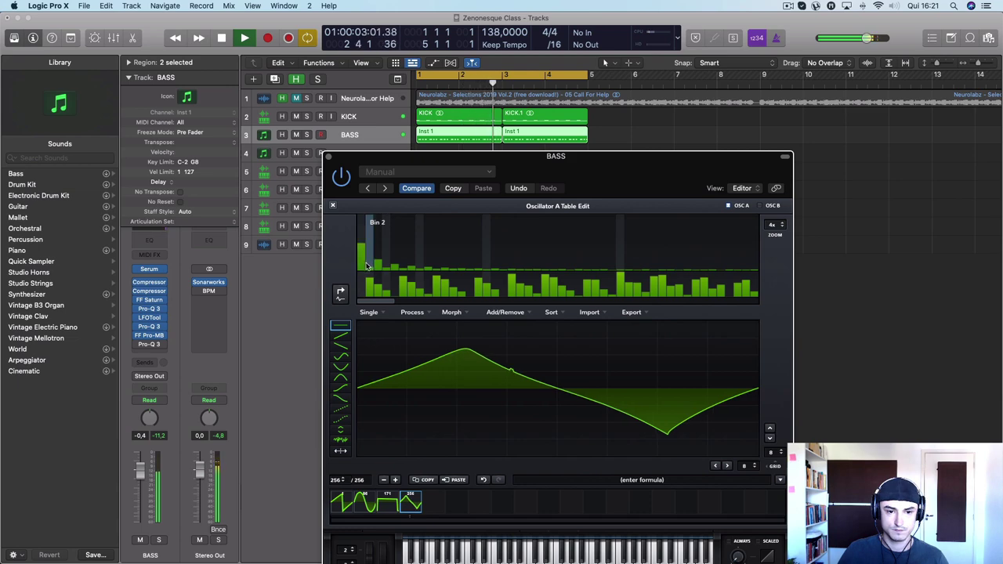
pyautogui.moveTo(372, 262)
pyautogui.mouseDown()
pyautogui.moveTo(385, 269)
pyautogui.moveTo(377, 255)
pyautogui.moveTo(389, 245)
pyautogui.moveTo(386, 253)
pyautogui.mouseUp()
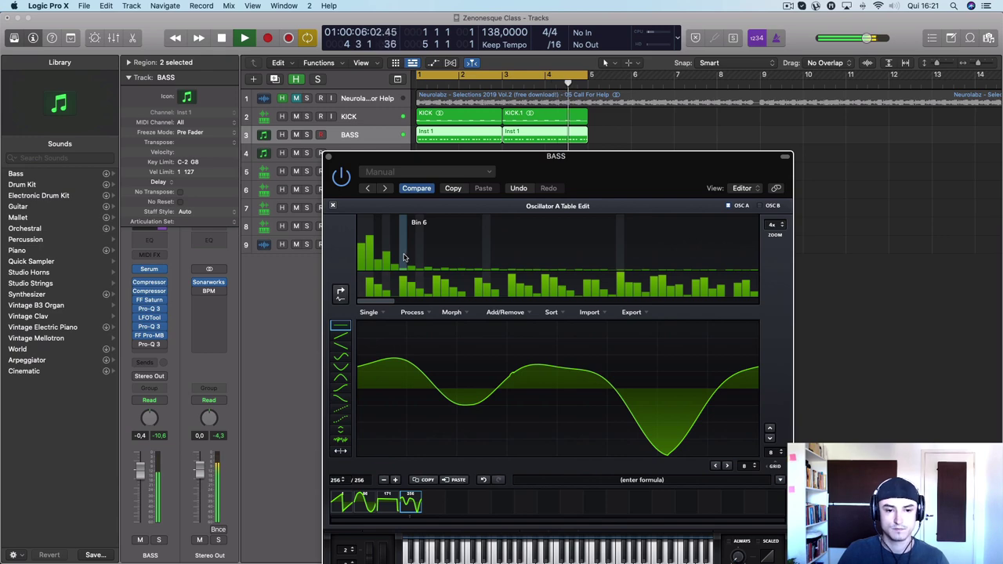
pyautogui.moveTo(386, 257)
pyautogui.mouseDown()
pyautogui.moveTo(385, 267)
pyautogui.moveTo(386, 257)
pyautogui.moveTo(404, 258)
pyautogui.mouseUp()
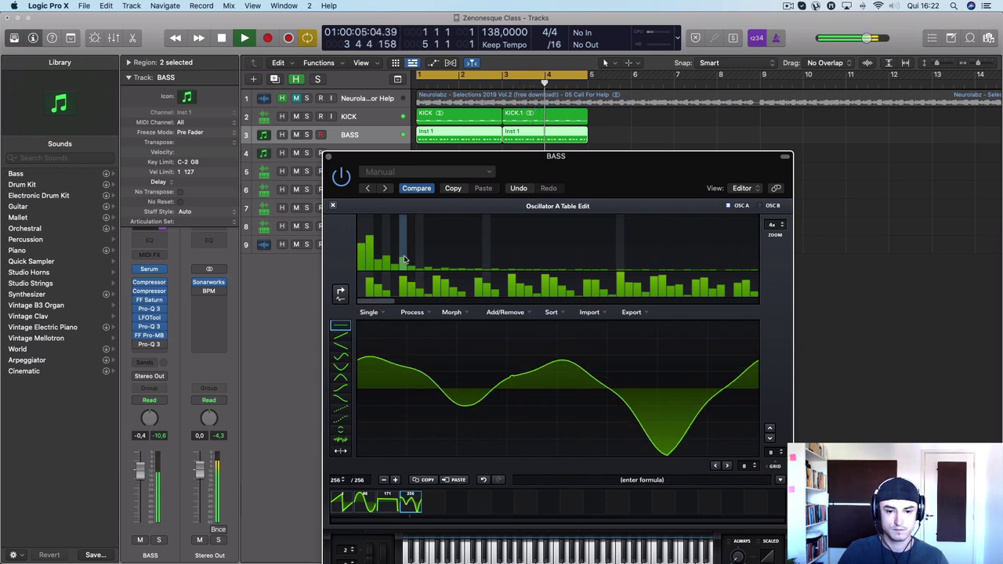
# Step: Raise harmonic bins 14 and 9 plus a weaker higher harmonic in oscillator A's wavetable, and cut bin 1 to near zero
pyautogui.click(469, 258)
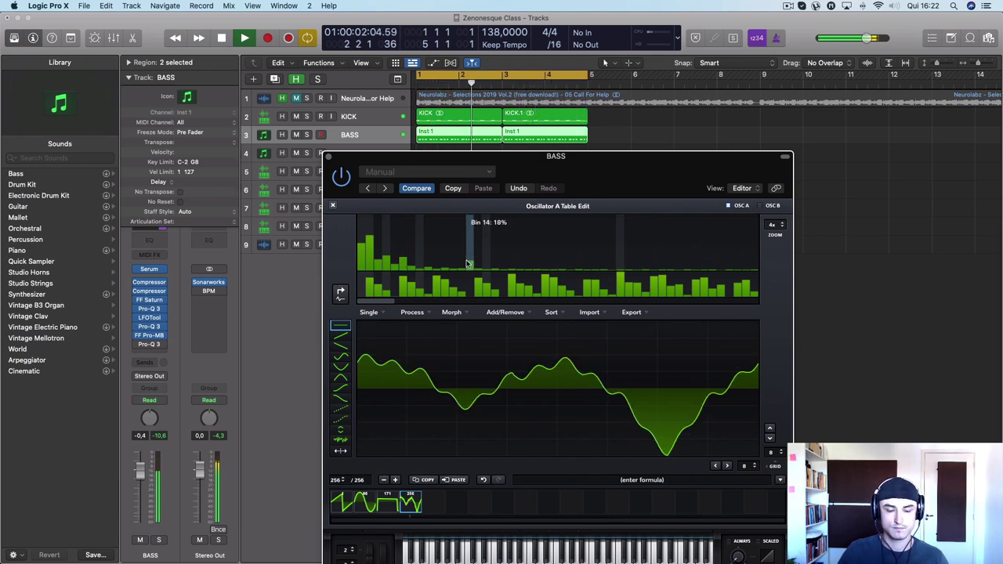
pyautogui.moveTo(467, 263); pyautogui.dragTo(469, 259)
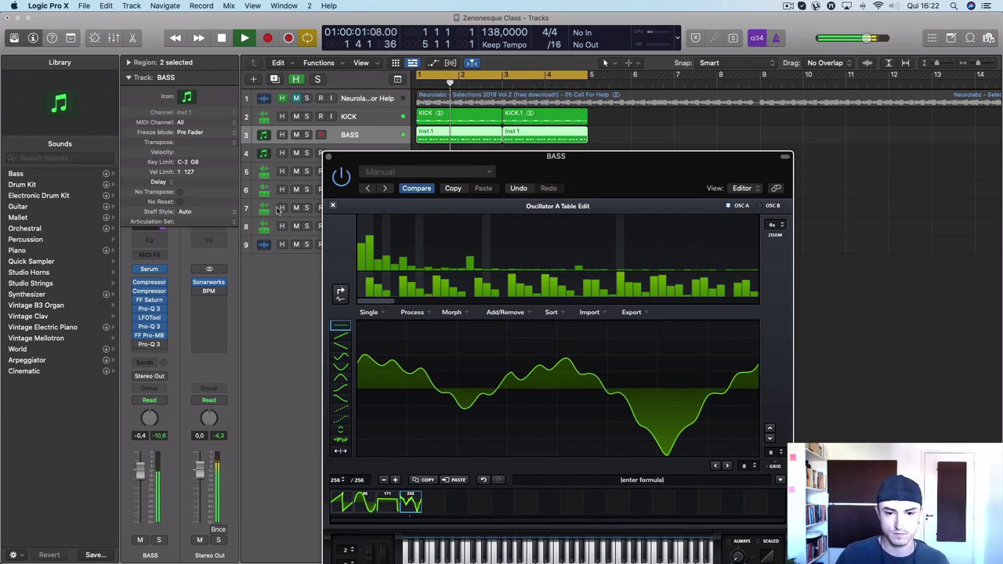
pyautogui.moveTo(471, 267); pyautogui.dragTo(572, 266)
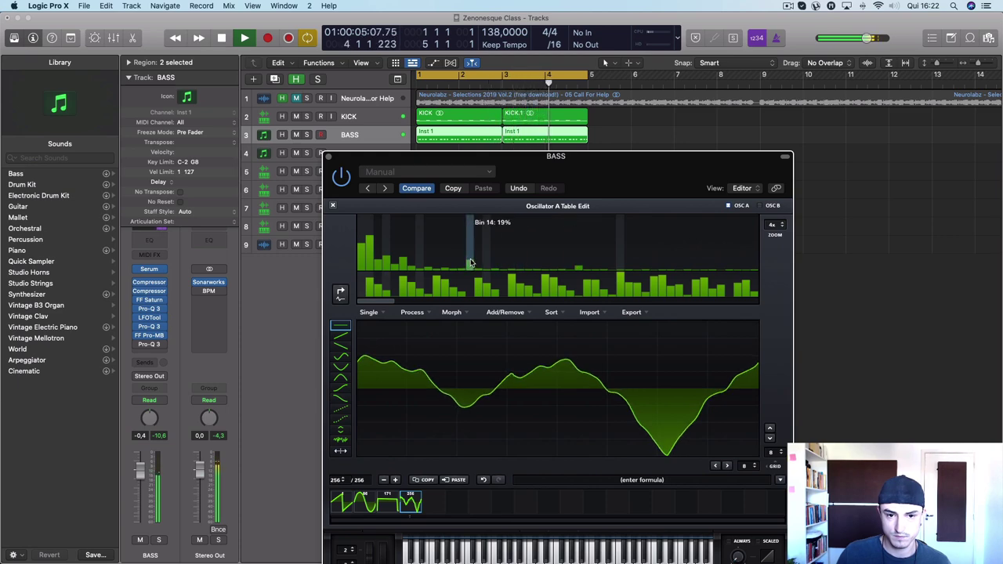
pyautogui.moveTo(470, 261); pyautogui.dragTo(471, 260)
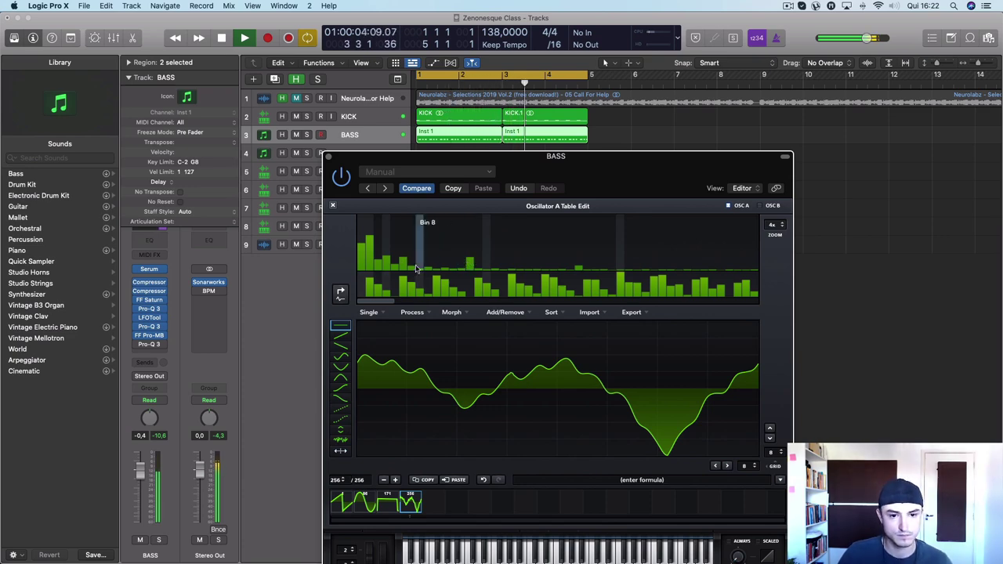
pyautogui.moveTo(427, 269); pyautogui.dragTo(428, 261)
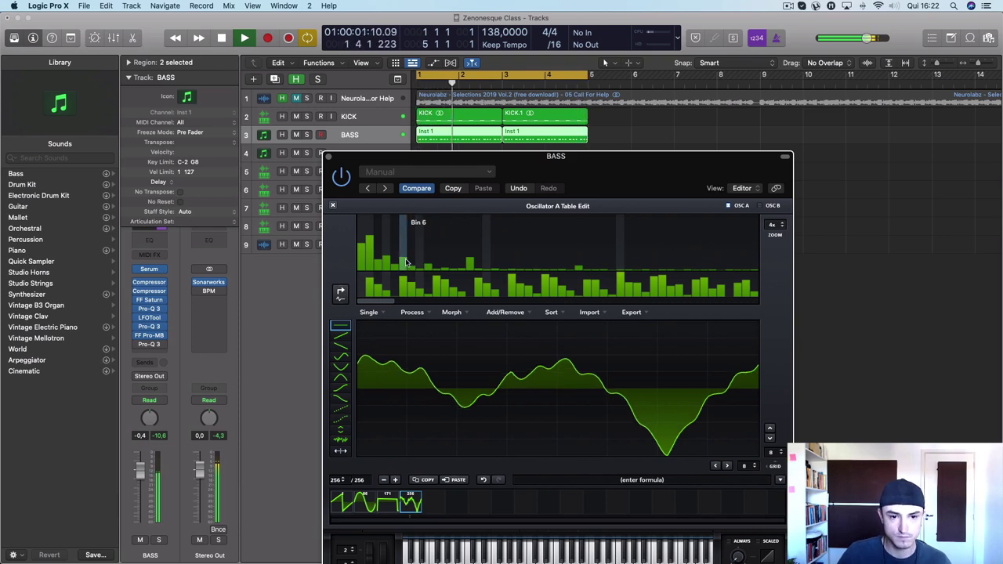
pyautogui.moveTo(406, 262)
pyautogui.mouseDown()
pyautogui.moveTo(397, 249)
pyautogui.moveTo(397, 269)
pyautogui.moveTo(378, 249)
pyautogui.moveTo(379, 264)
pyautogui.moveTo(362, 265)
pyautogui.mouseUp()
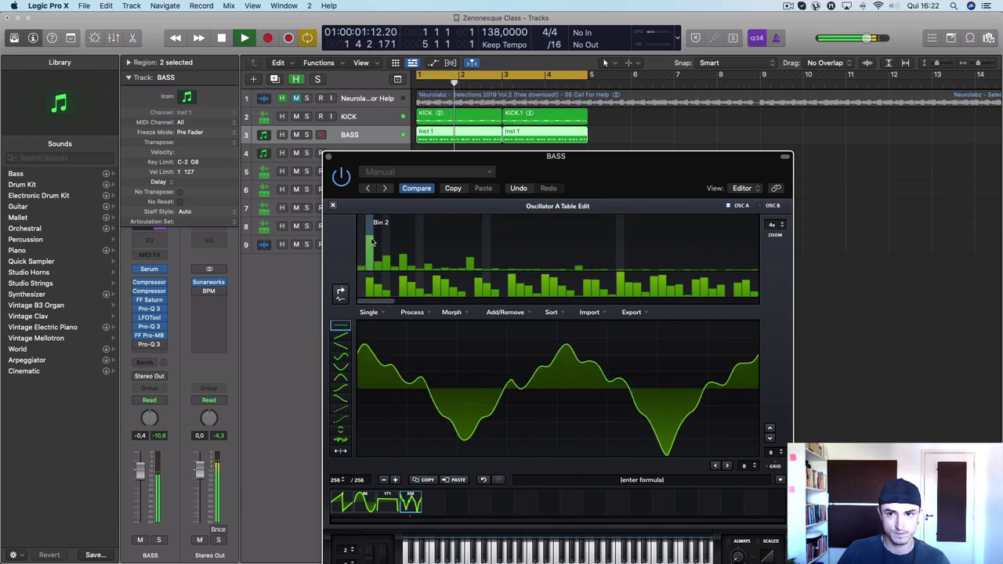
# Step: Raise harmonic bins 3 through 8 of oscillator A's wavetable to nearly the height of bin 2
pyautogui.moveTo(372, 242)
pyautogui.mouseDown()
pyautogui.moveTo(369, 253)
pyautogui.moveTo(376, 233)
pyautogui.moveTo(394, 250)
pyautogui.mouseUp()
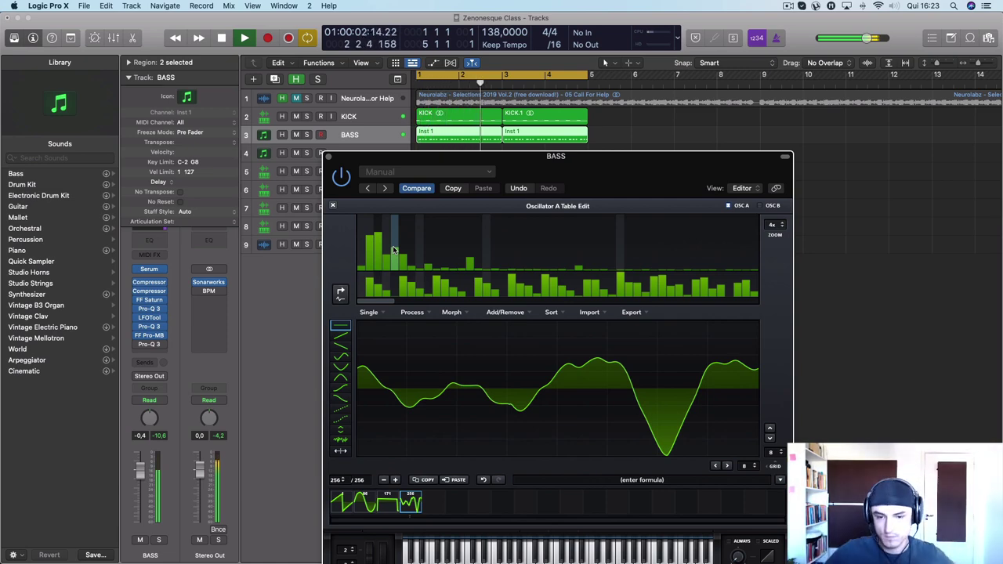
pyautogui.click(387, 247)
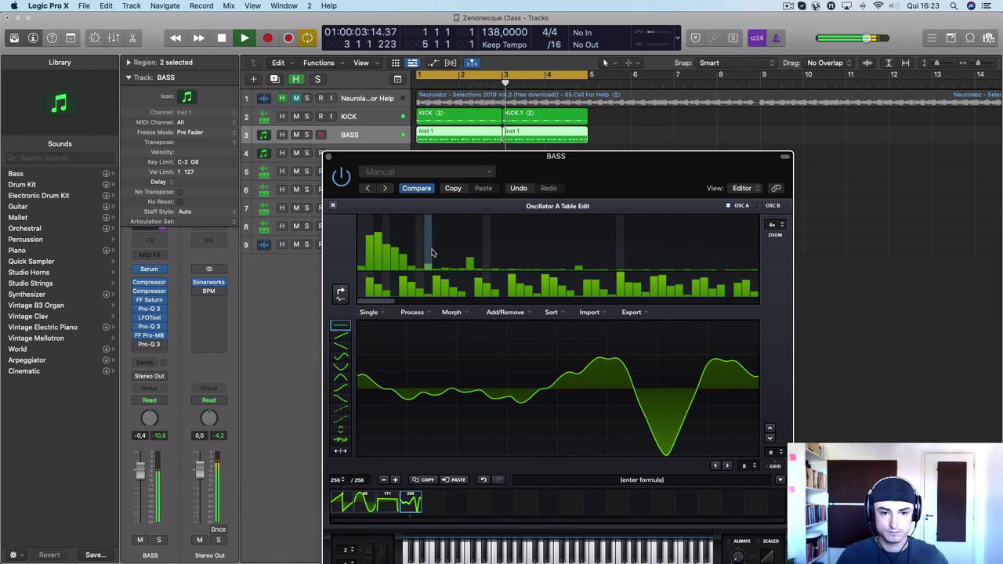
pyautogui.click(419, 249)
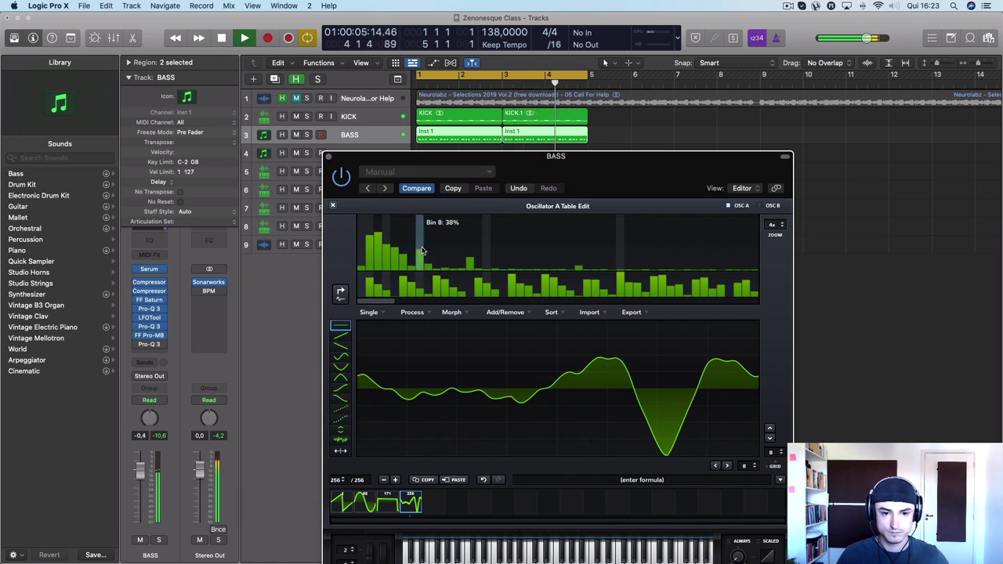
pyautogui.moveTo(420, 262); pyautogui.dragTo(416, 237)
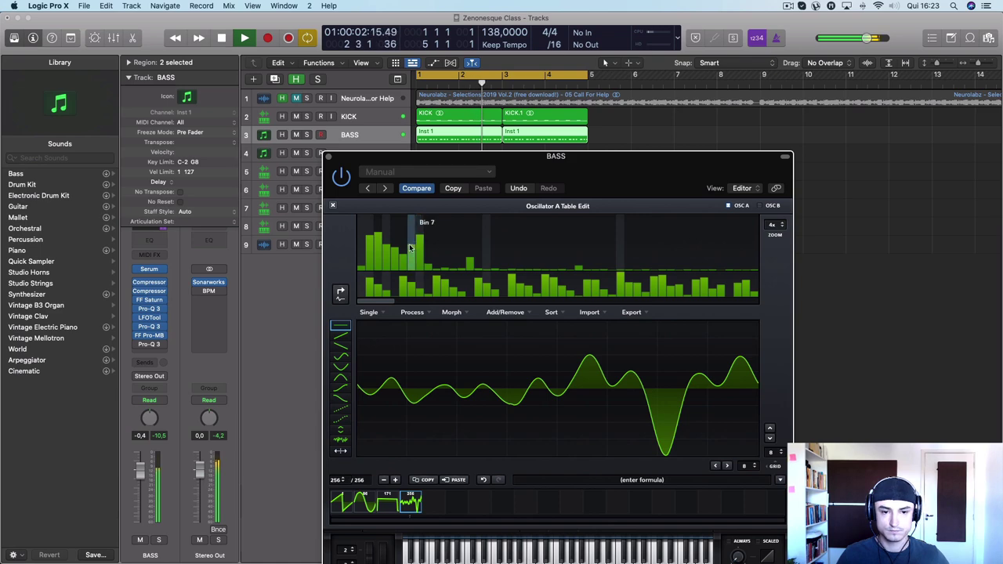
pyautogui.click(408, 245)
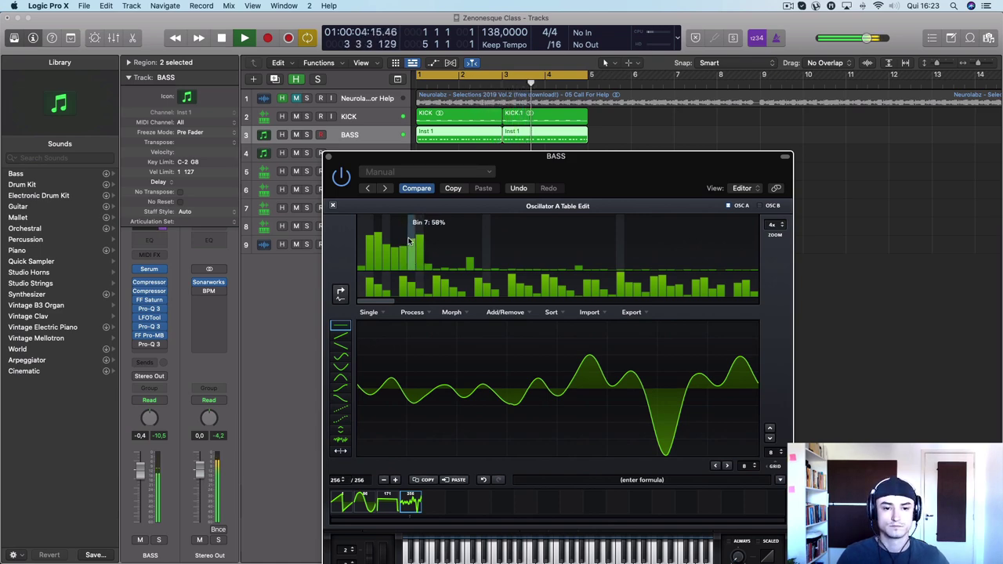
pyautogui.moveTo(408, 241); pyautogui.dragTo(397, 239)
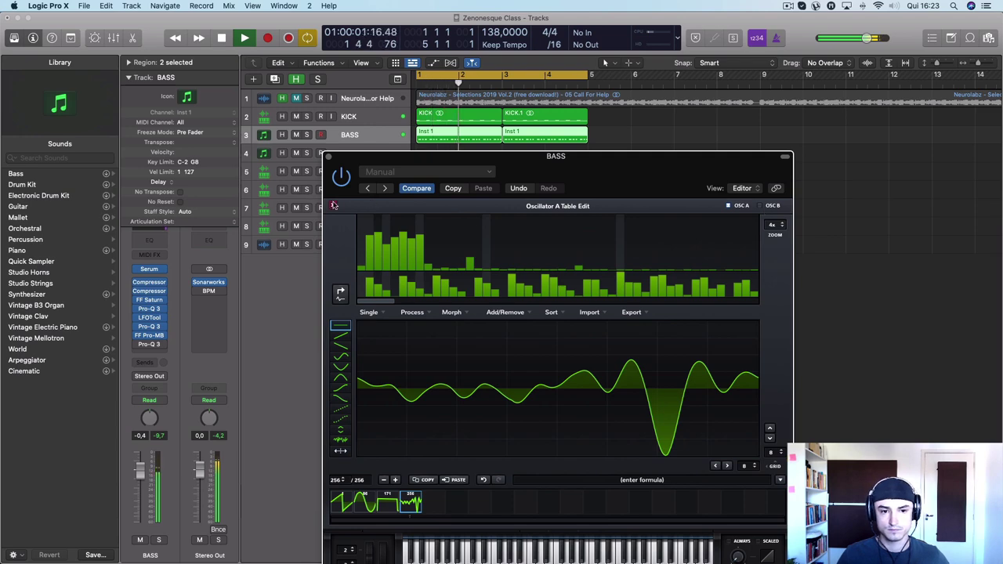
# Step: Leave the wavetable editor and load Basic Saw from the Virtual Light Custom Wavetables Singles into oscillator A
pyautogui.click(334, 205)
pyautogui.click(470, 256)
pyautogui.moveTo(478, 270)
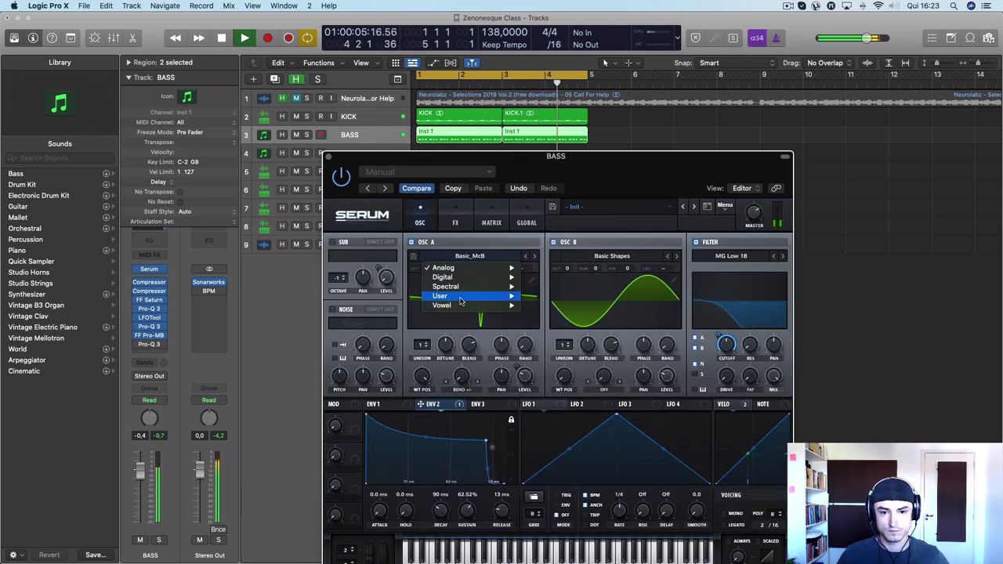
pyautogui.moveTo(461, 297)
pyautogui.moveTo(658, 314)
pyautogui.moveTo(719, 318)
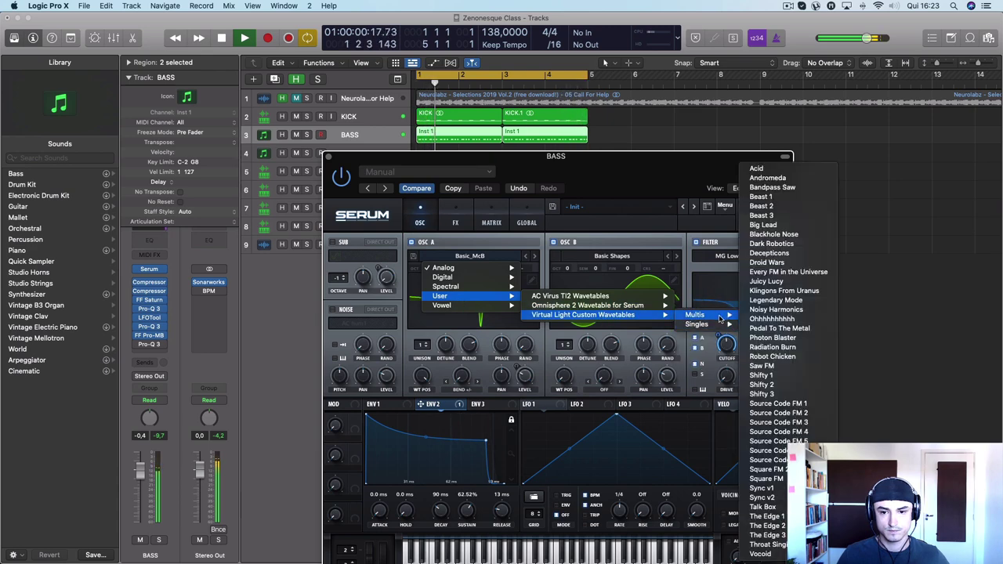
pyautogui.click(769, 328)
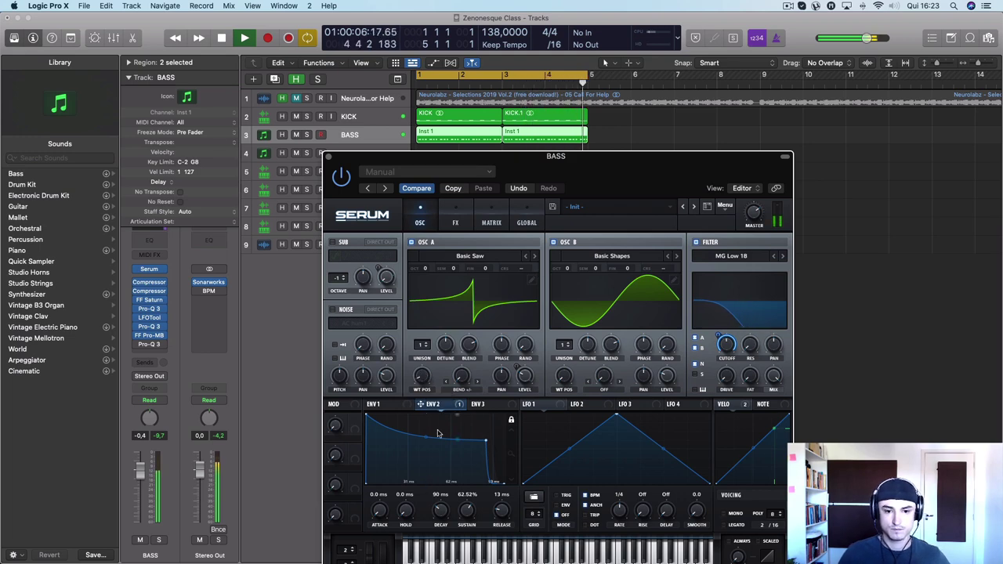
# Step: Set oscillator A's warp mode to Off and disable oscillator B
pyautogui.click(464, 389)
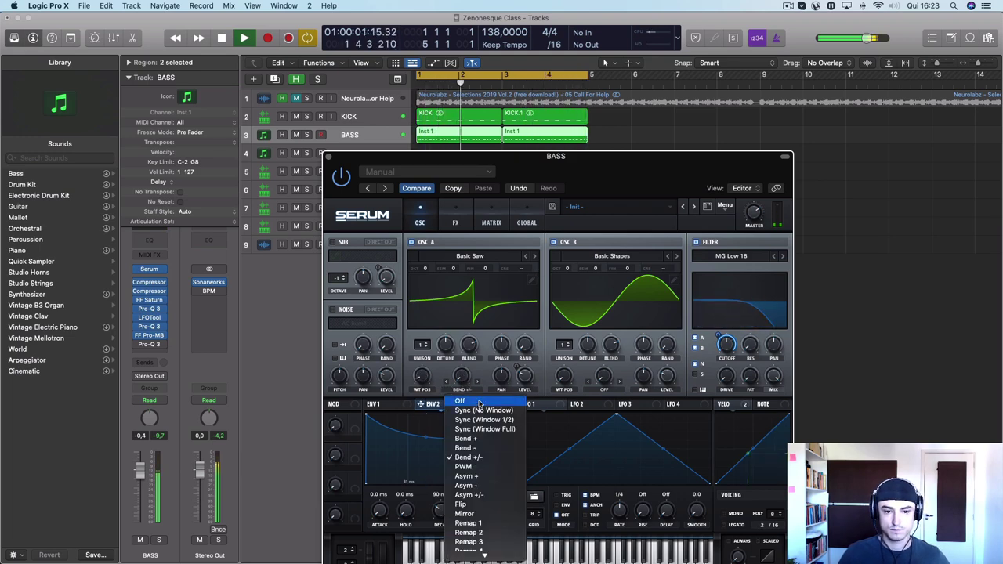
pyautogui.click(477, 404)
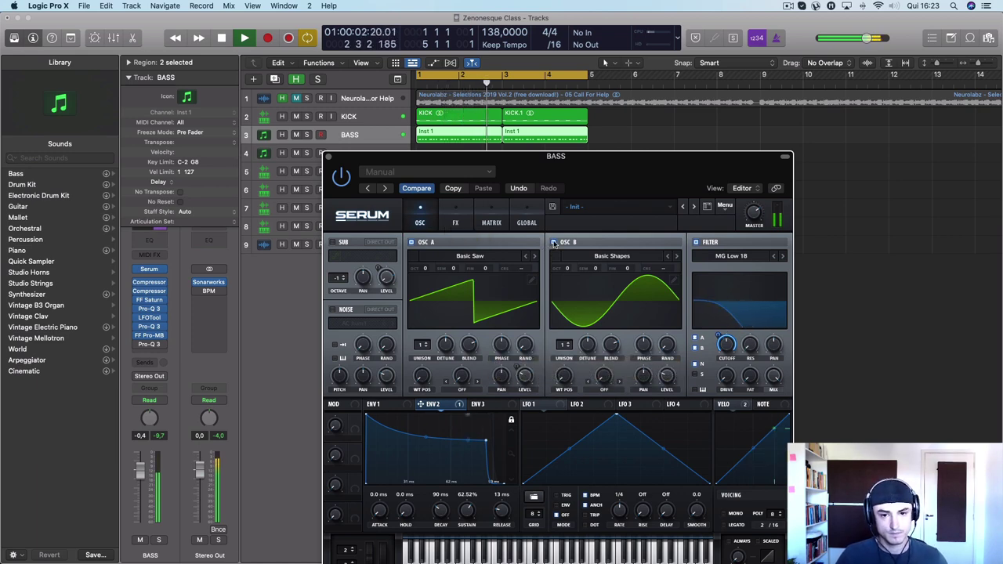
pyautogui.click(554, 242)
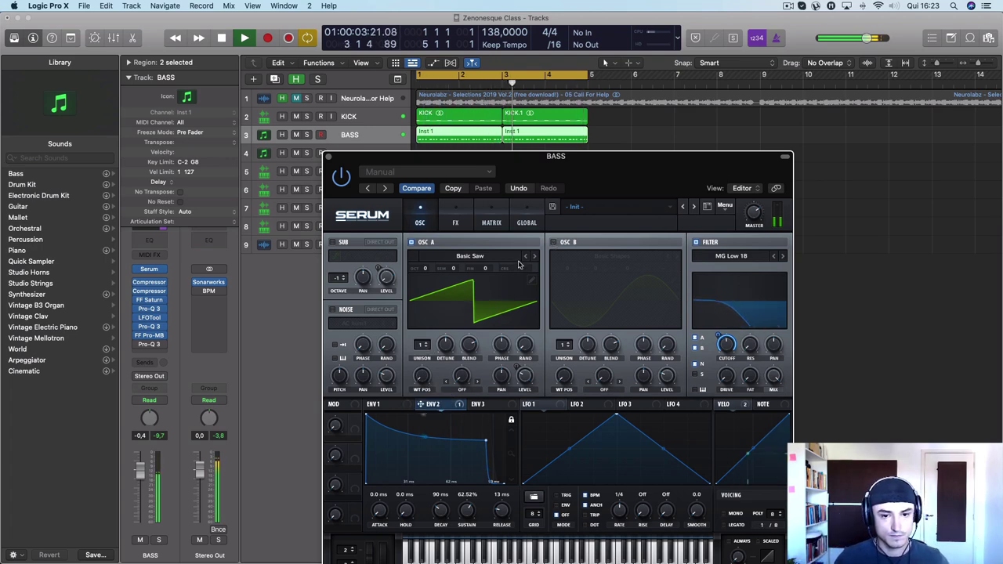
# Step: Load the Buzz Kill wavetable from the Virtual Light Custom Wavetables Singles into oscillator A
pyautogui.click(470, 255)
pyautogui.moveTo(458, 299)
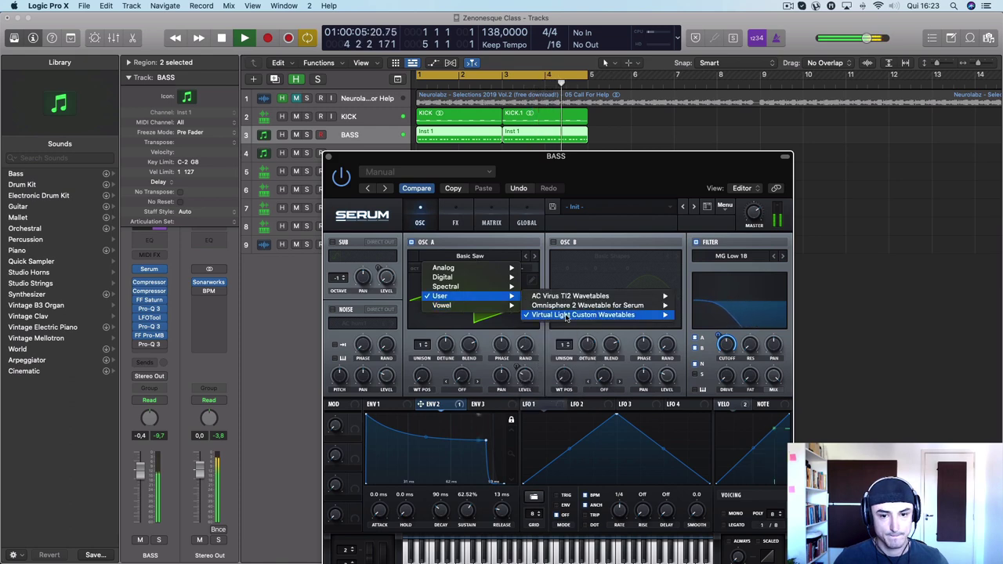
pyautogui.moveTo(611, 314)
pyautogui.moveTo(697, 324)
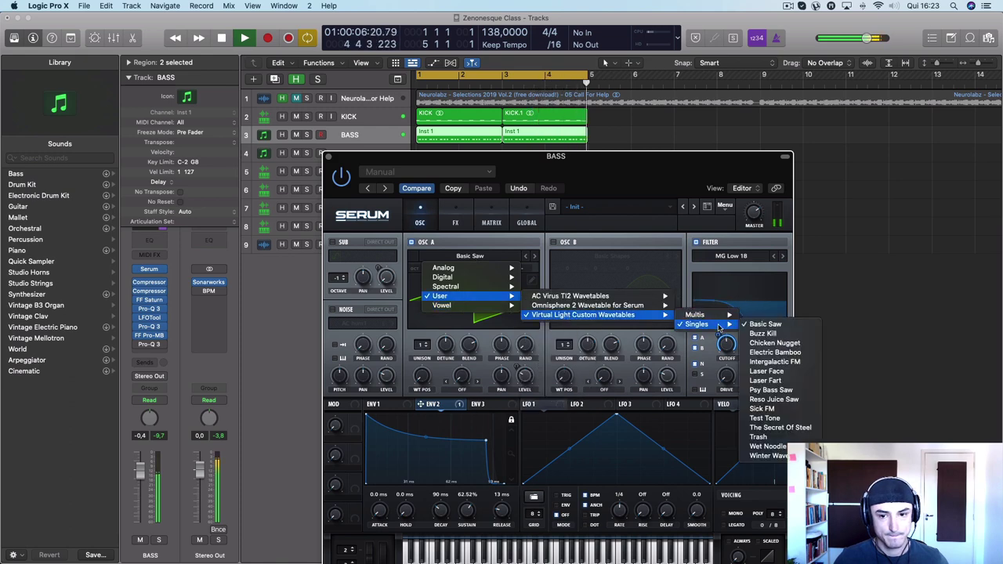
pyautogui.click(780, 333)
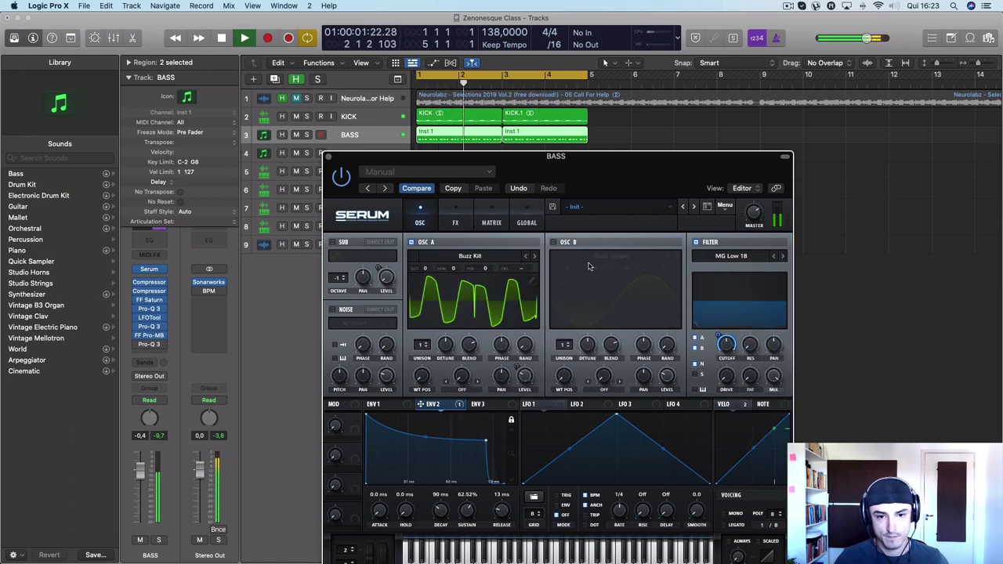
# Step: Audition the following Singles wavetables one by one in oscillator A, from Chicken Nugget through to The Secret Of Steel
pyautogui.click(536, 256)
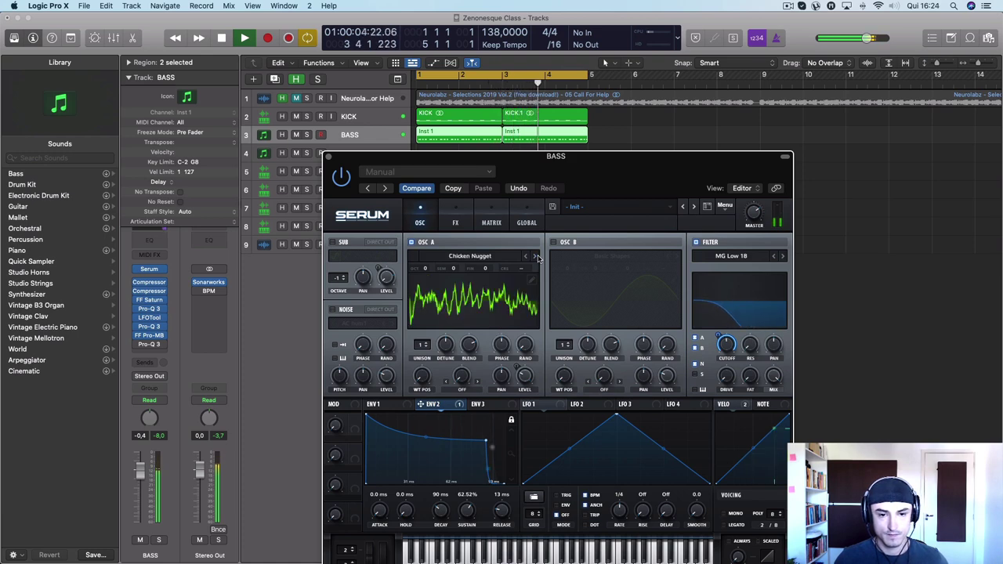
pyautogui.click(536, 256)
pyautogui.click(535, 256)
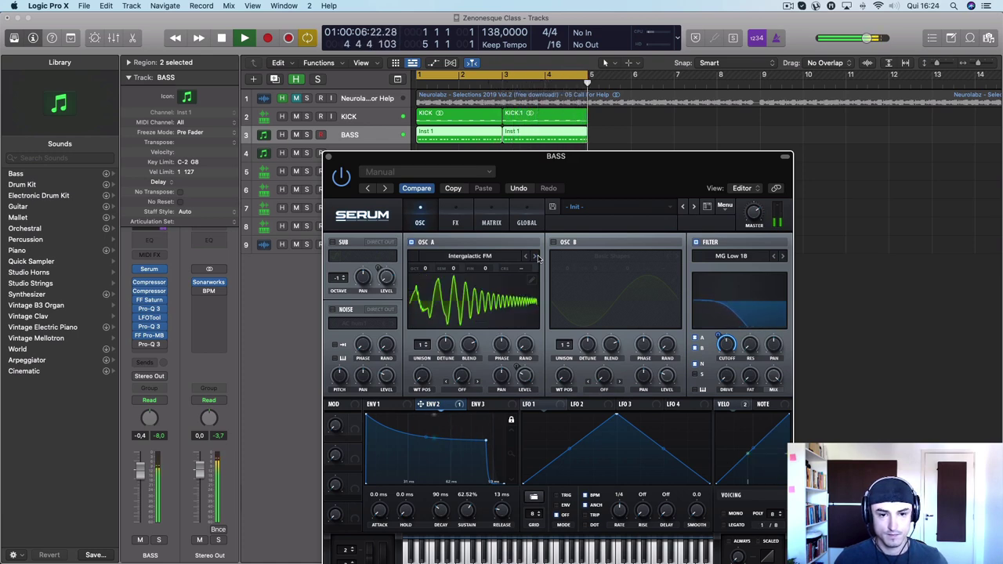
pyautogui.click(536, 256)
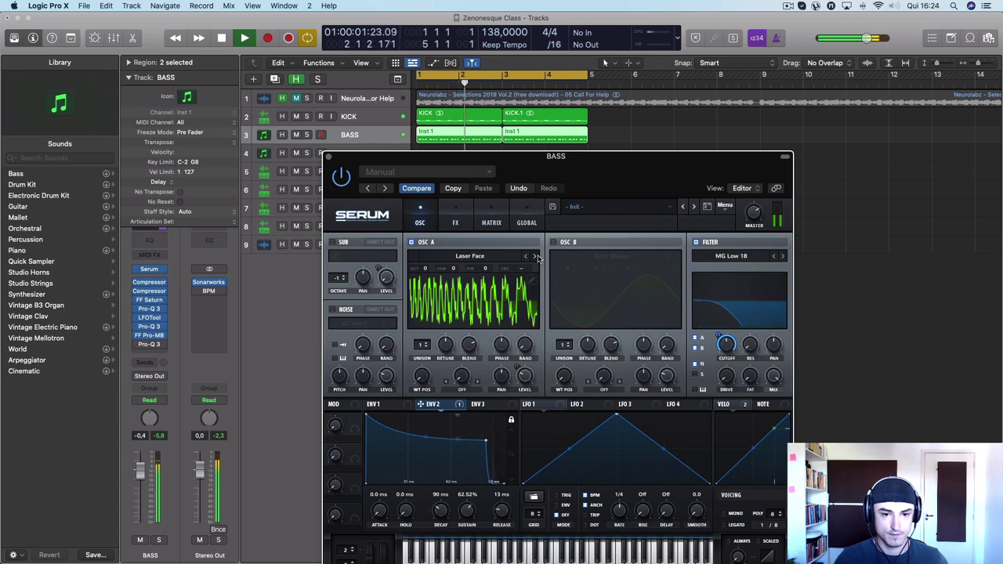
pyautogui.click(536, 257)
pyautogui.click(536, 256)
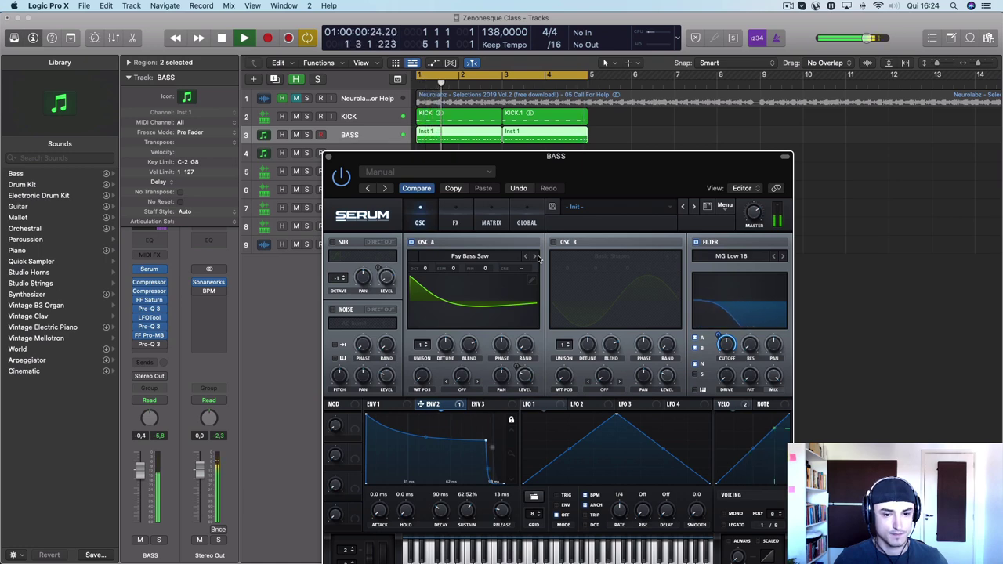
pyautogui.click(536, 256)
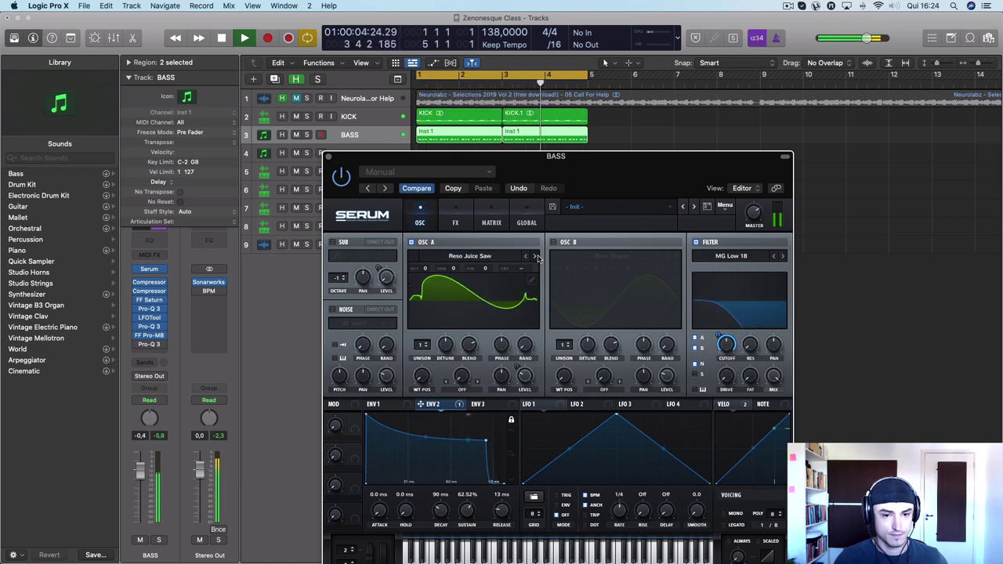
pyautogui.click(536, 256)
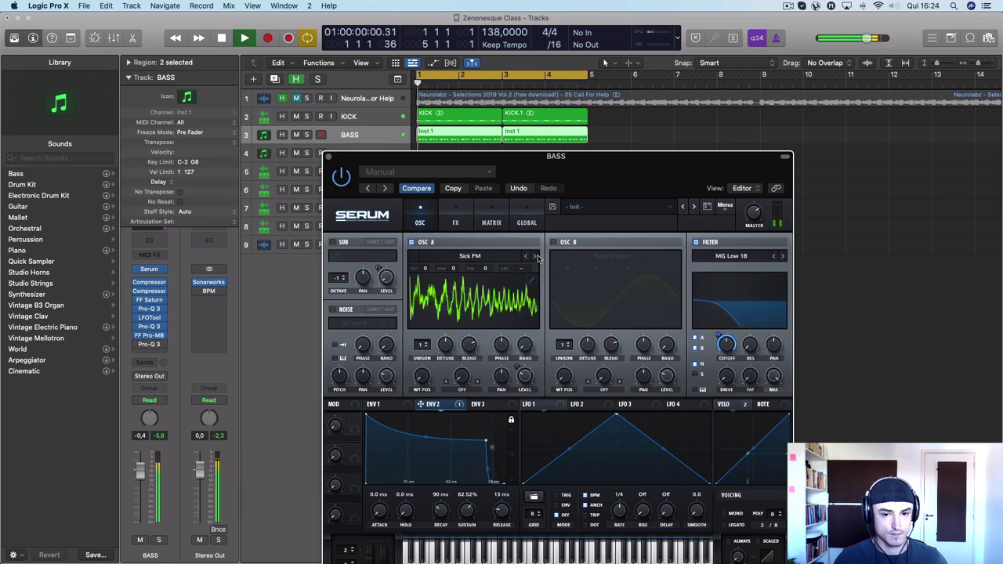
pyautogui.click(536, 256)
pyautogui.click(536, 256)
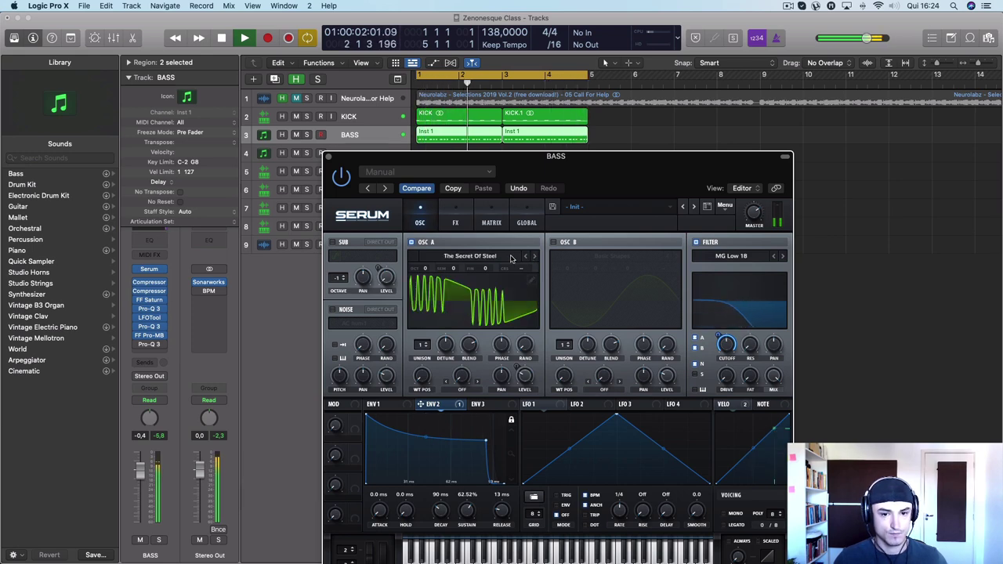
# Step: Load the Basic Saw wavetable from the Virtual Light Custom Wavetables Singles into oscillator A and close the Serum window
pyautogui.click(470, 257)
pyautogui.moveTo(470, 296)
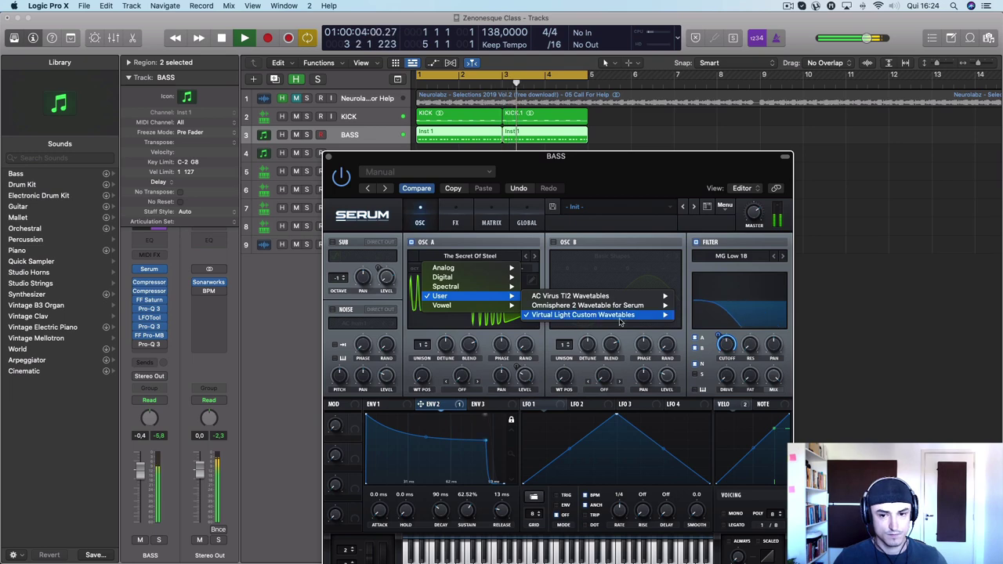
pyautogui.moveTo(595, 314)
pyautogui.moveTo(696, 324)
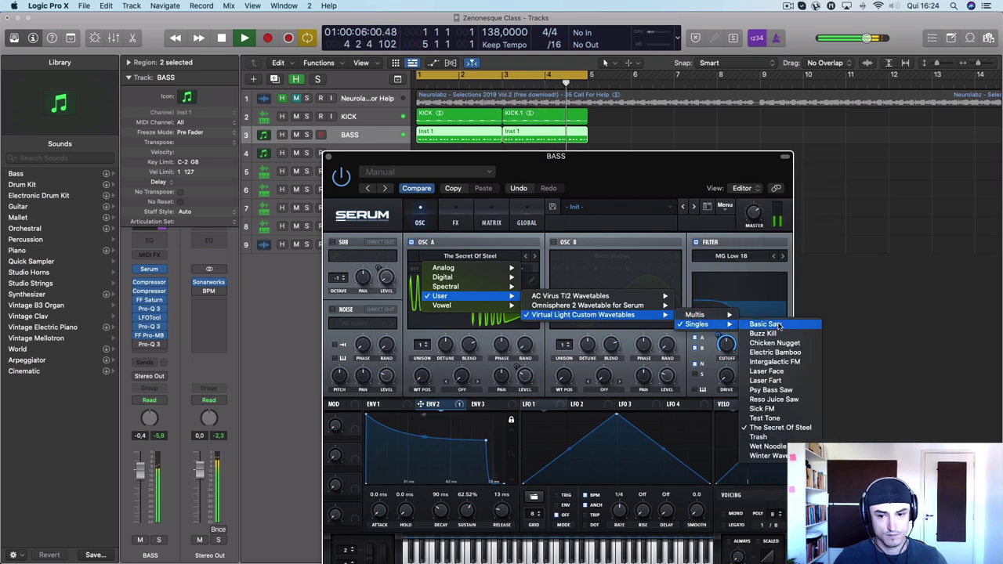
pyautogui.click(778, 325)
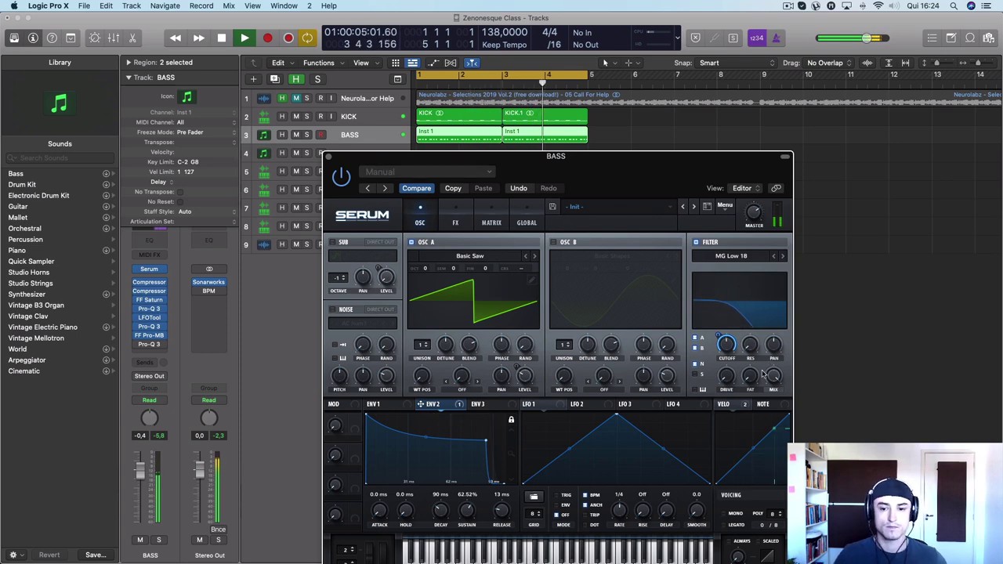
pyautogui.click(329, 157)
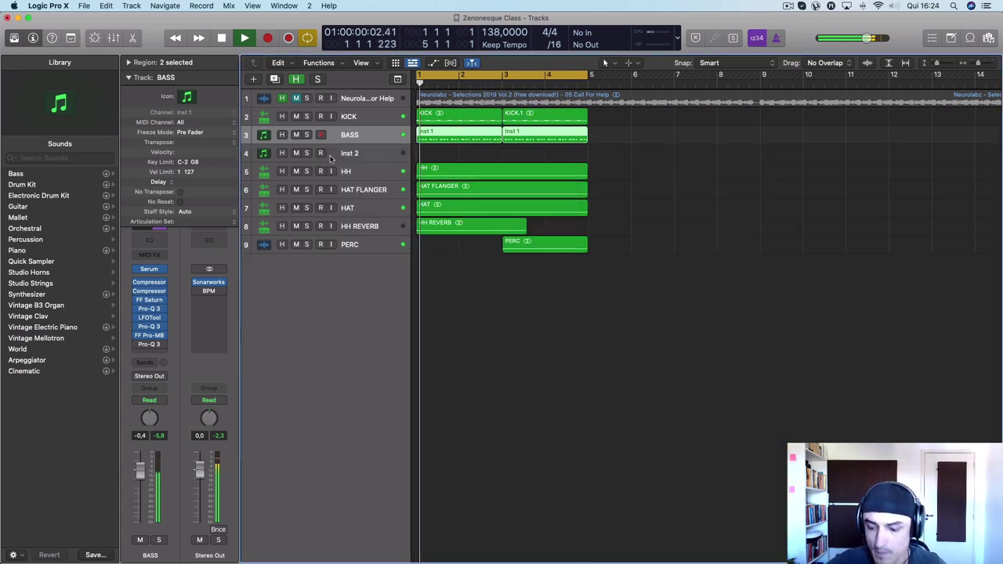
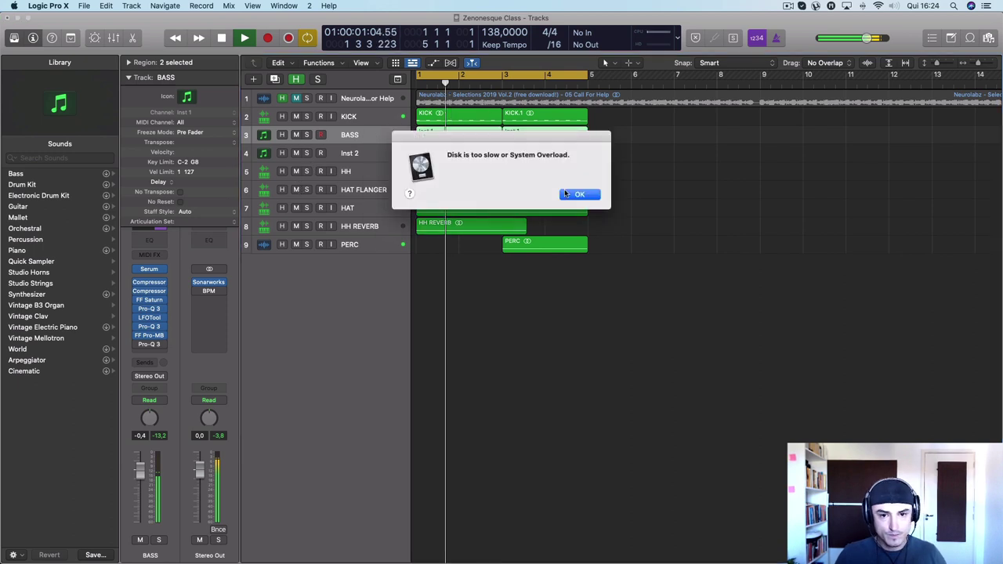
# Step: Dismiss the system overload alert, restart playback, and compare the mix with the HAT FLANGER track muted and unmuted
pyautogui.click(578, 194)
pyautogui.press('space')
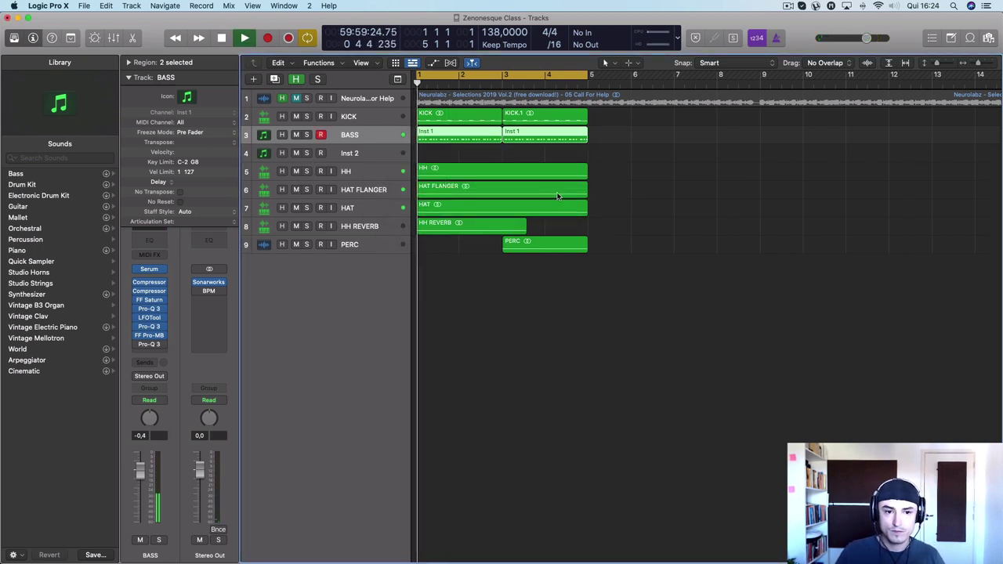
pyautogui.click(296, 189)
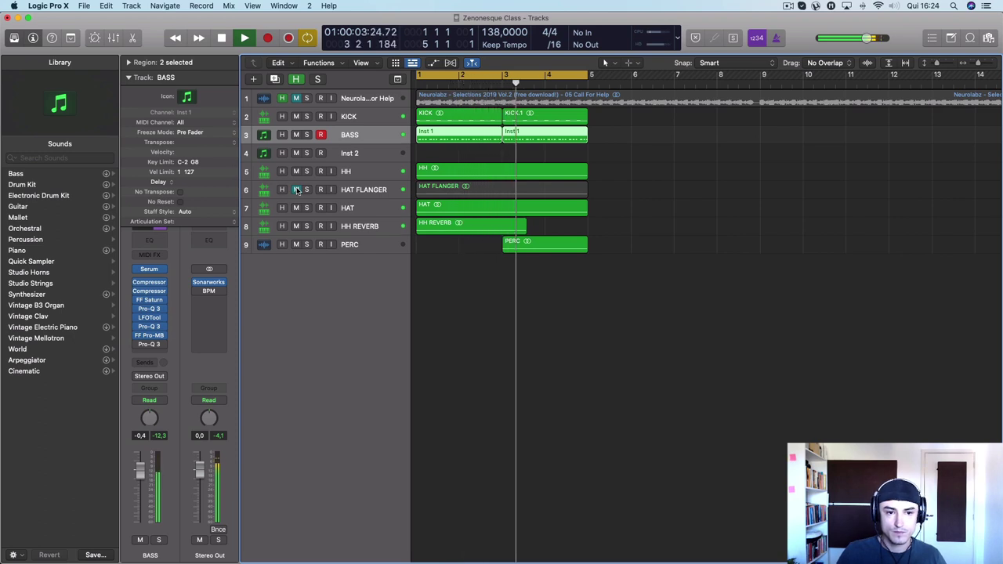
pyautogui.click(296, 190)
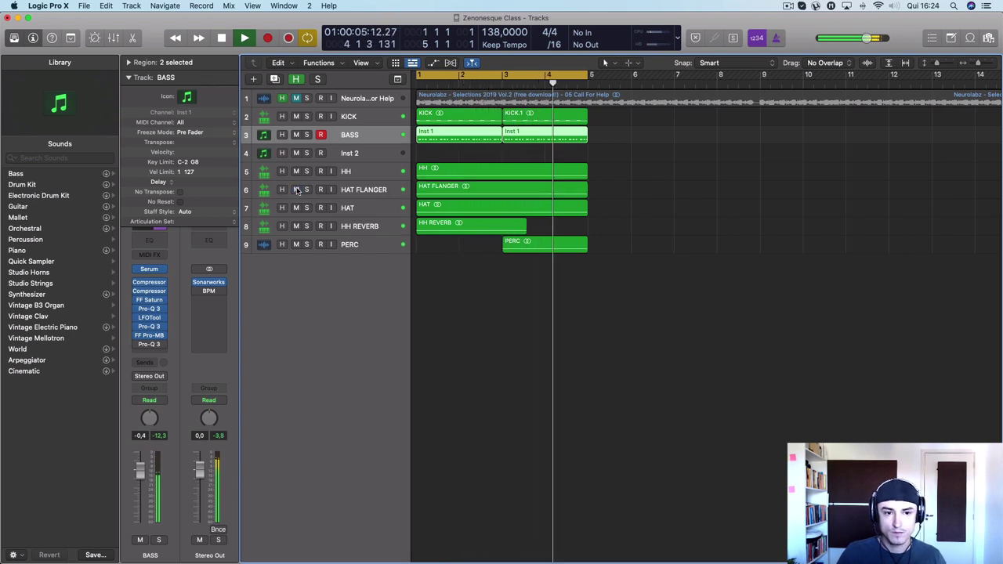
# Step: Insert a stereo Pro-Q 3 on the HAT FLANGER track and add a low cut that removes everything below its high frequencies
pyautogui.click(363, 189)
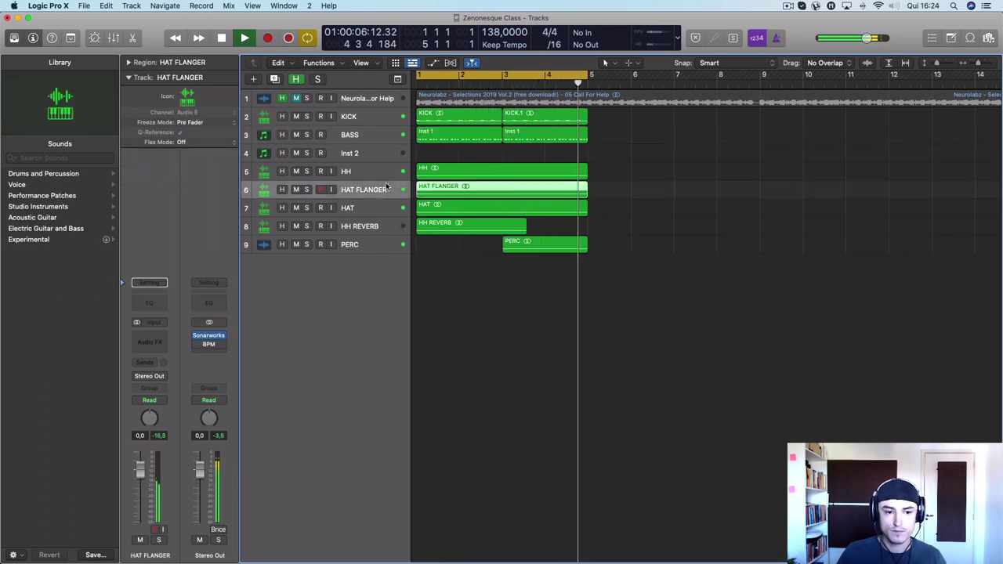
pyautogui.click(161, 338)
pyautogui.moveTo(157, 390)
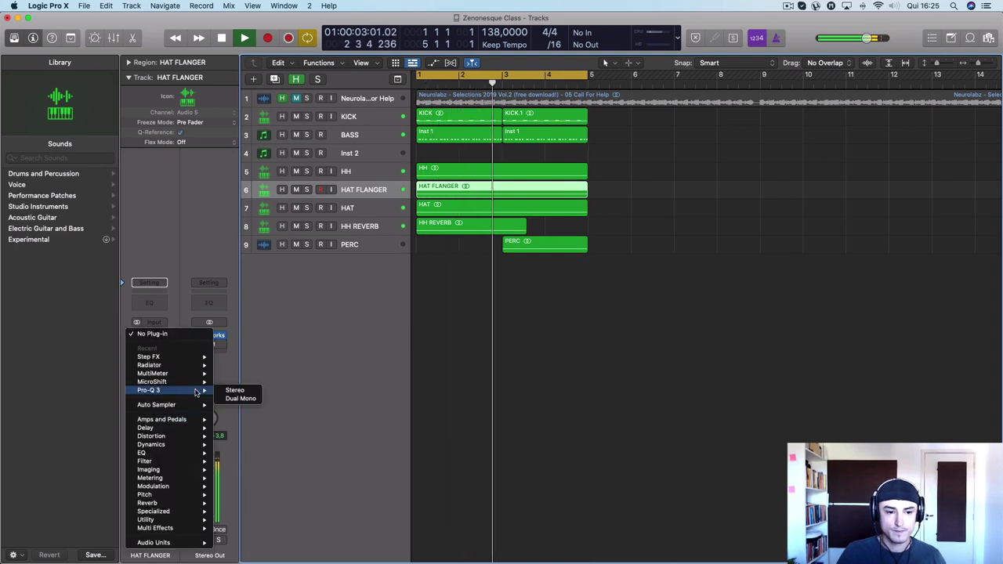
pyautogui.click(235, 386)
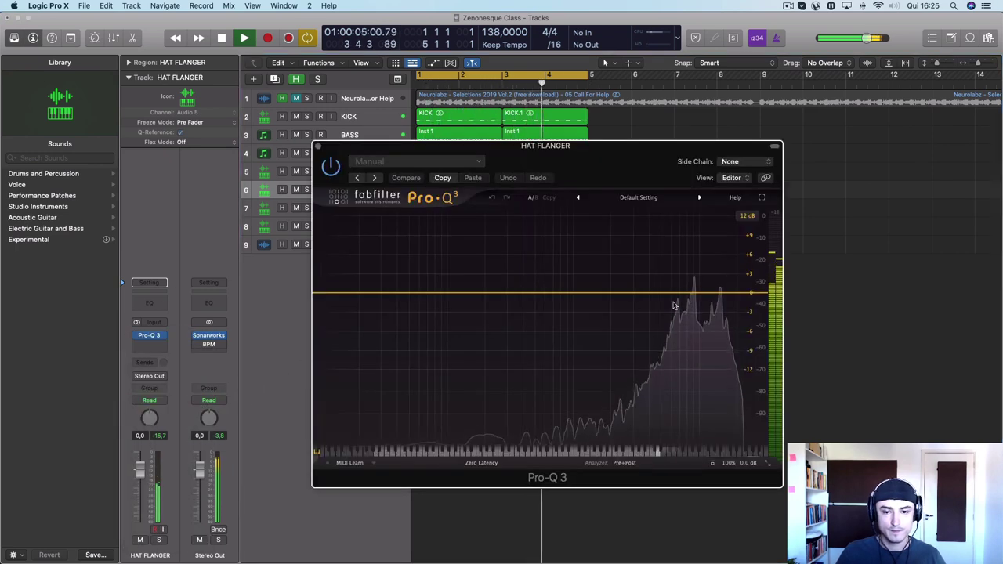
pyautogui.click(337, 293)
pyautogui.moveTo(338, 294); pyautogui.dragTo(642, 292)
# Step: Tame the HAT FLANGER peaks in Pro-Q 3 with bell cuts of about -4.5 dB near 9.1 kHz and -2.7 dB near 14.8 kHz, then close it
pyautogui.moveTo(696, 294)
pyautogui.mouseDown()
pyautogui.moveTo(688, 350)
pyautogui.moveTo(690, 308)
pyautogui.mouseUp()
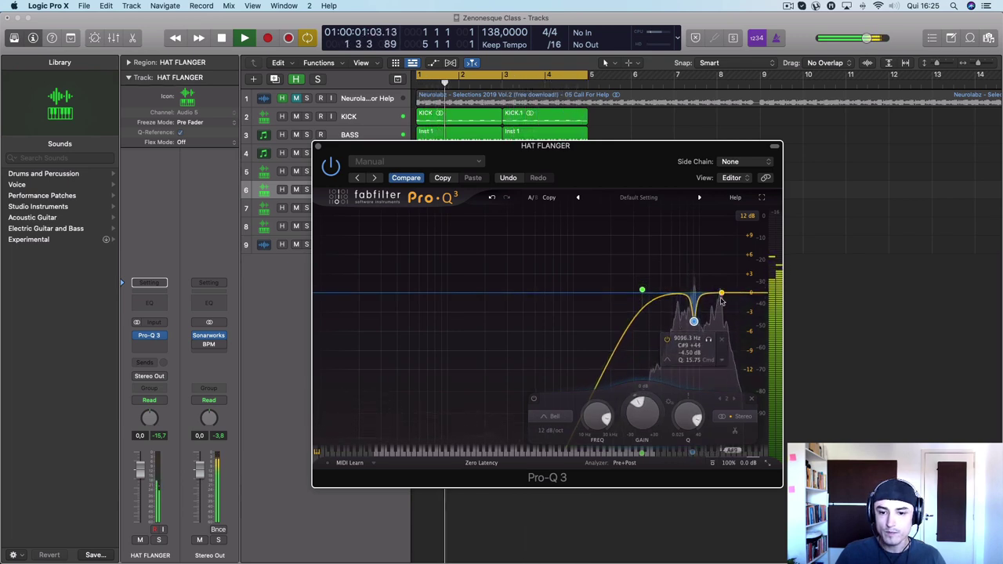
pyautogui.moveTo(722, 299); pyautogui.dragTo(721, 321)
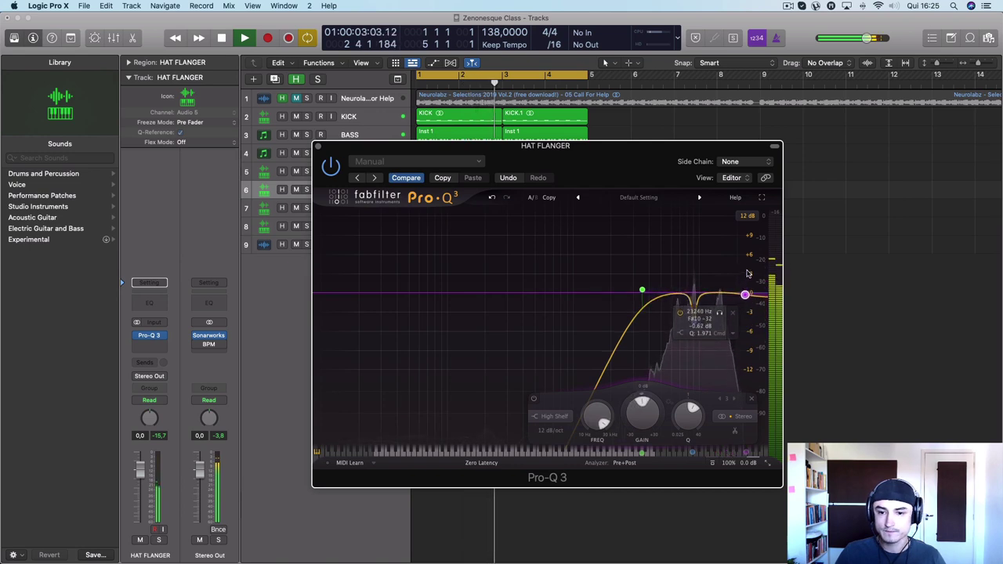
pyautogui.moveTo(723, 294); pyautogui.dragTo(714, 351)
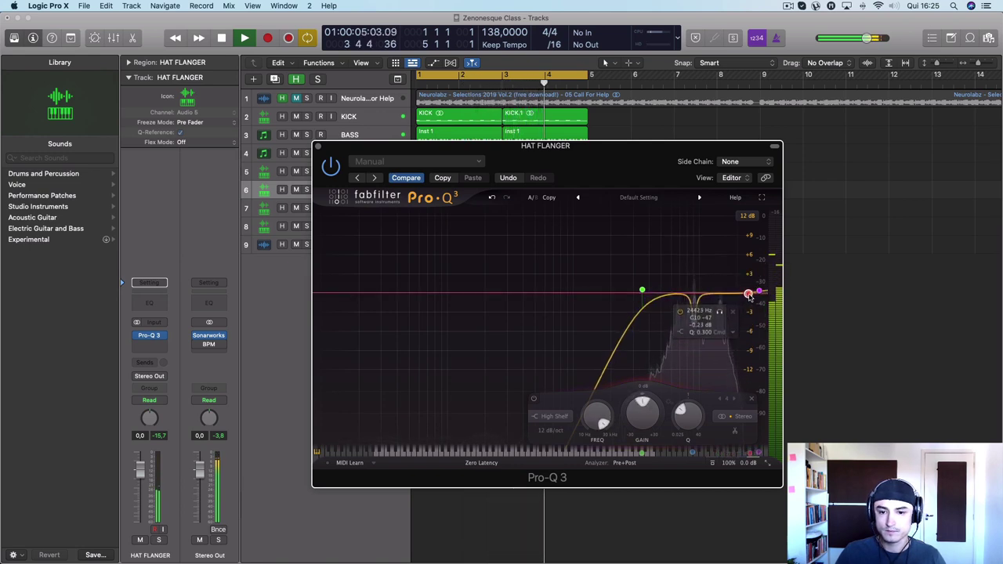
pyautogui.moveTo(749, 295); pyautogui.dragTo(729, 352)
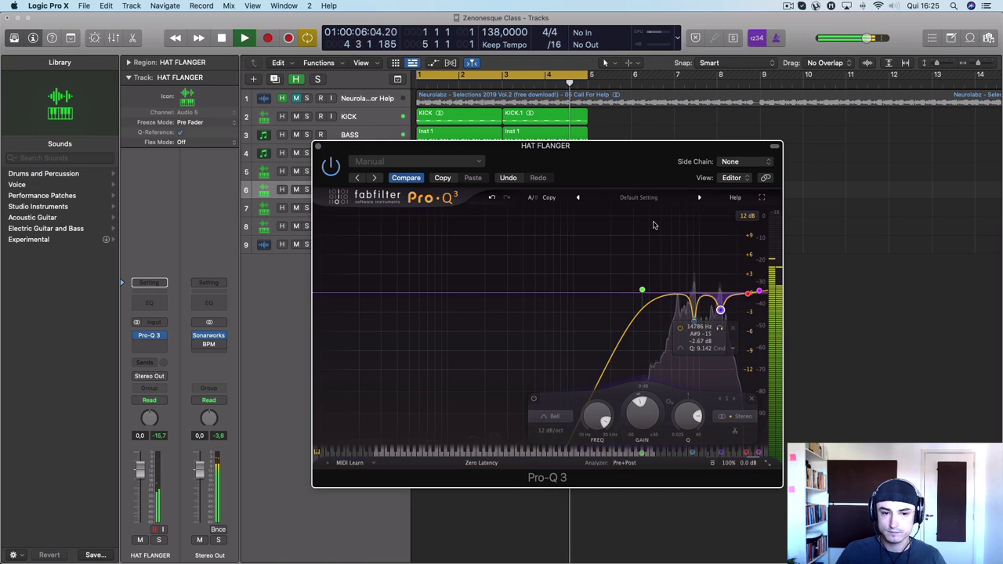
pyautogui.click(316, 147)
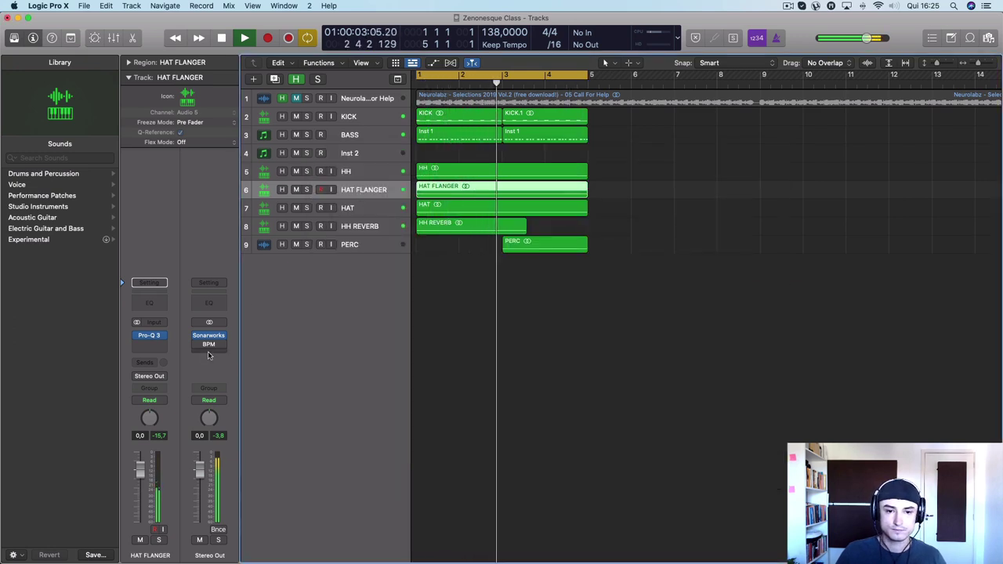
# Step: Solo the HAT, HH and HAT FLANGER tracks to hear the hat layers together
pyautogui.click(349, 209)
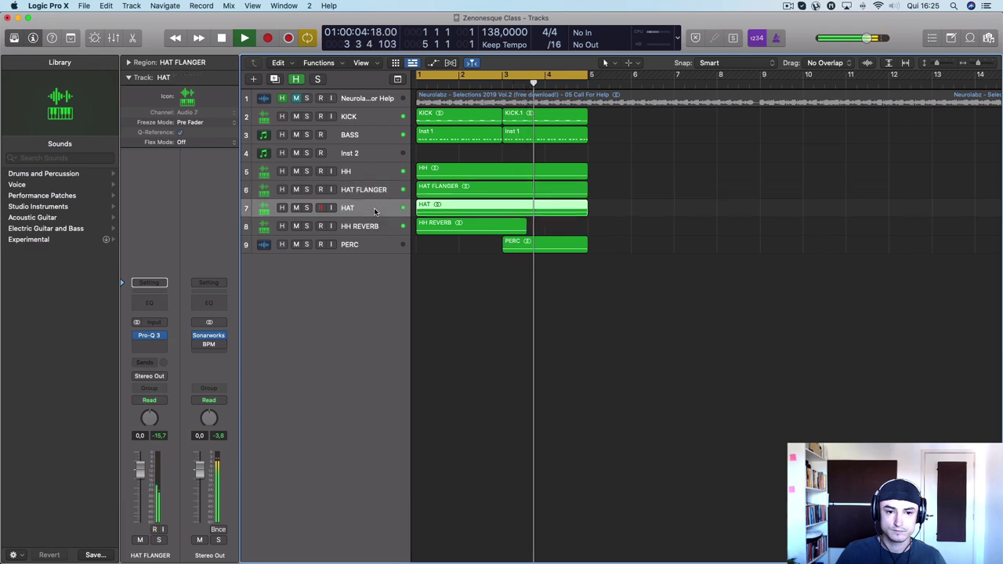
pyautogui.click(306, 208)
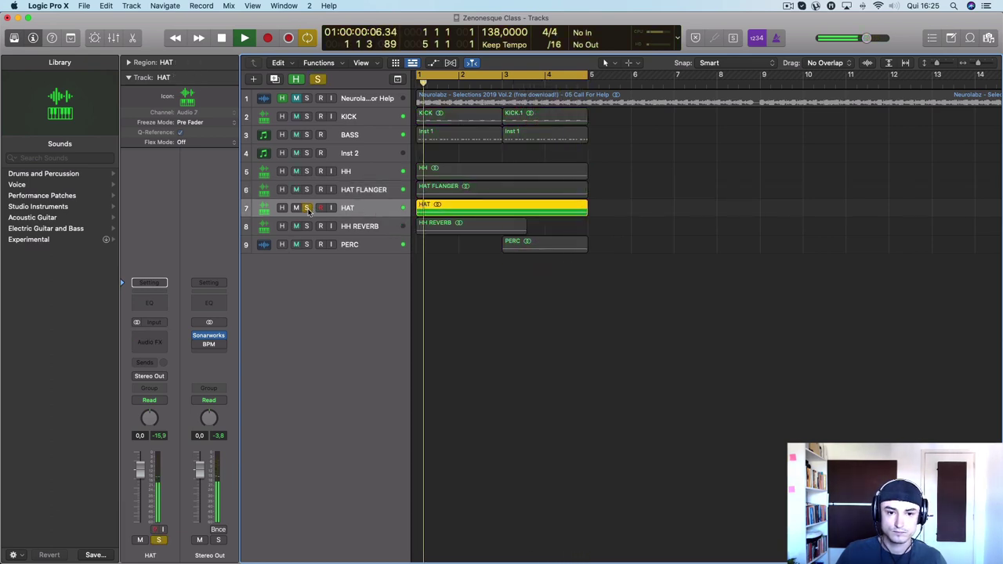
pyautogui.click(306, 171)
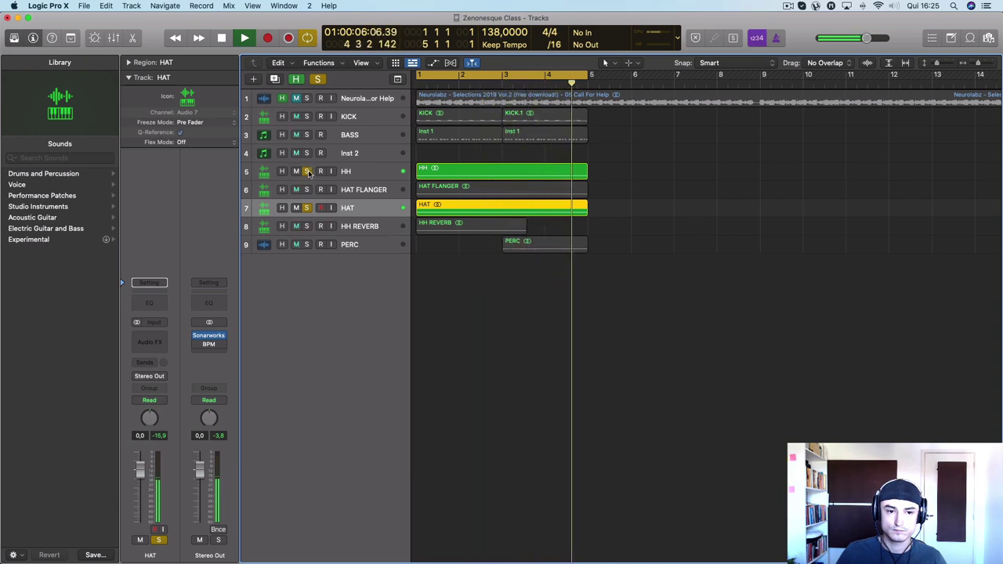
pyautogui.click(306, 189)
# Step: Insert a stereo Ringshifter after Pro-Q 3 on the HAT FLANGER track
pyautogui.click(373, 189)
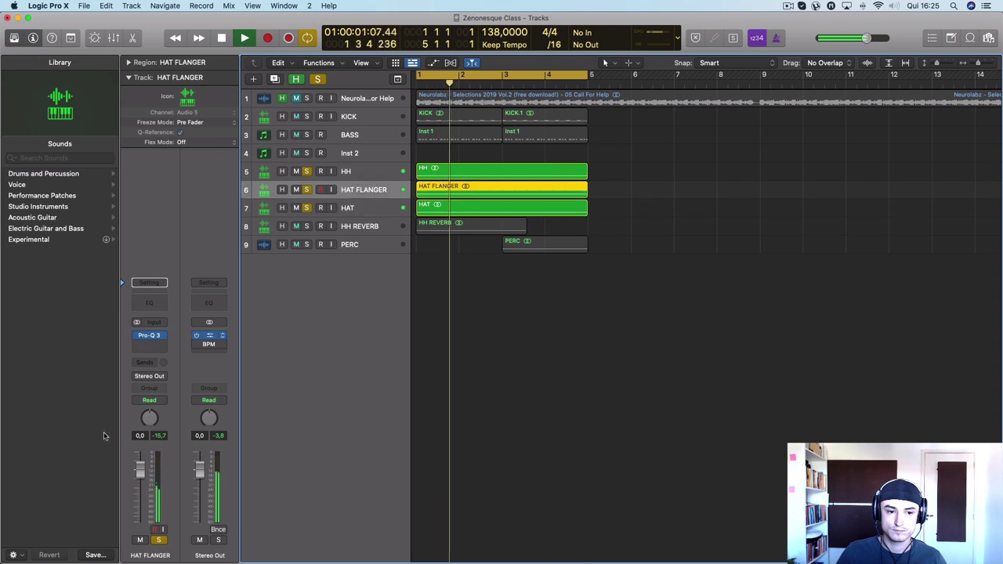
pyautogui.click(150, 337)
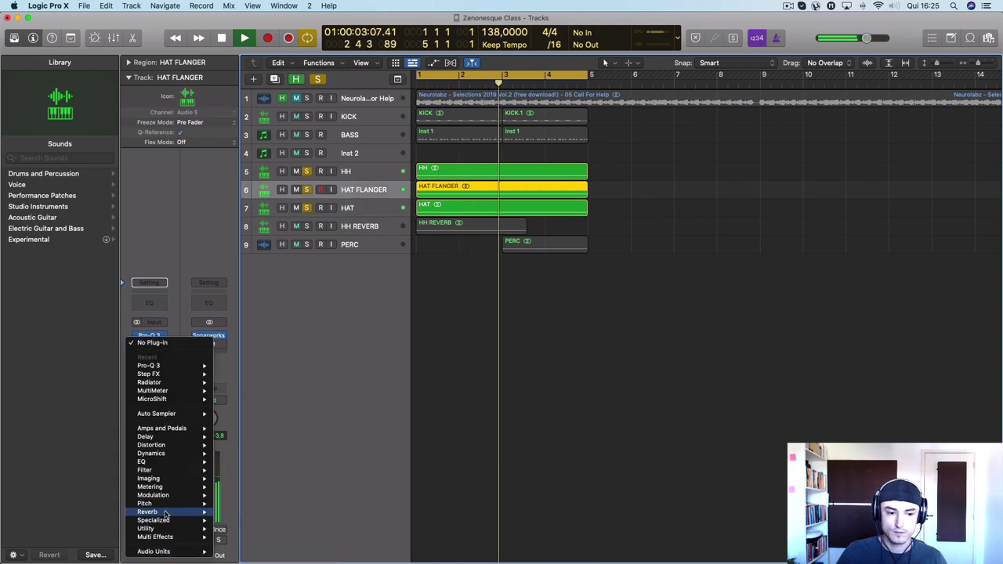
pyautogui.moveTo(166, 520)
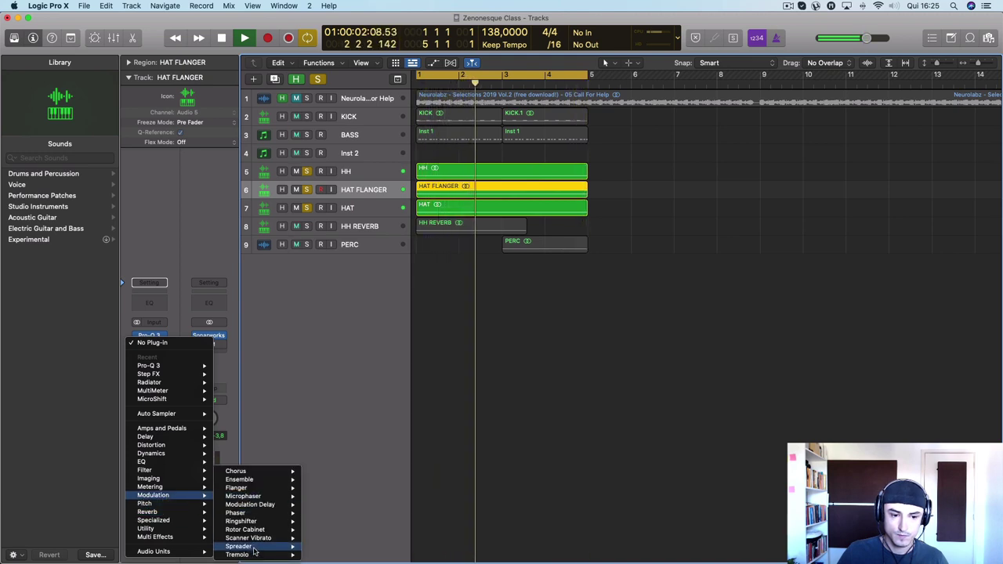
pyautogui.moveTo(251, 554)
pyautogui.moveTo(250, 521)
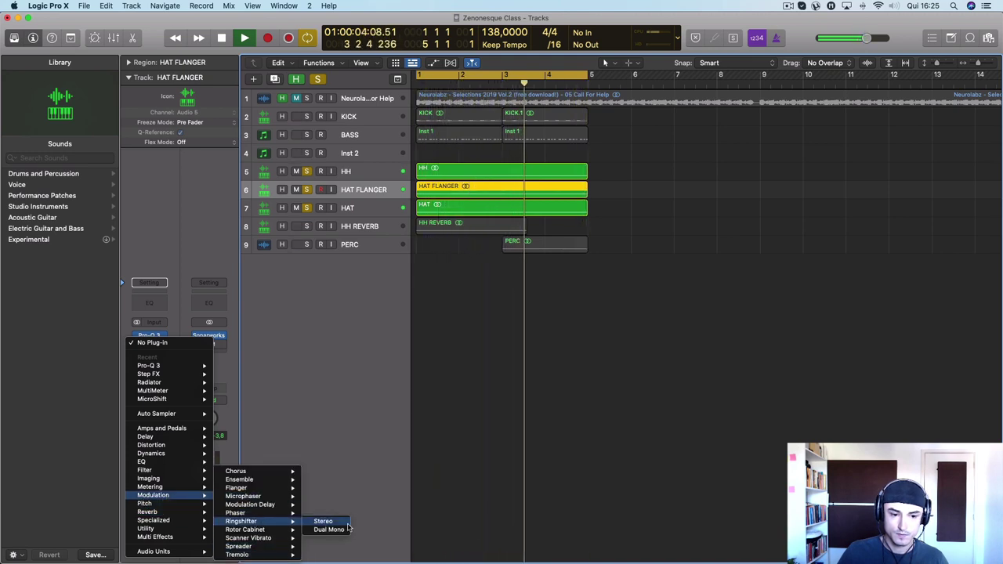
pyautogui.click(326, 522)
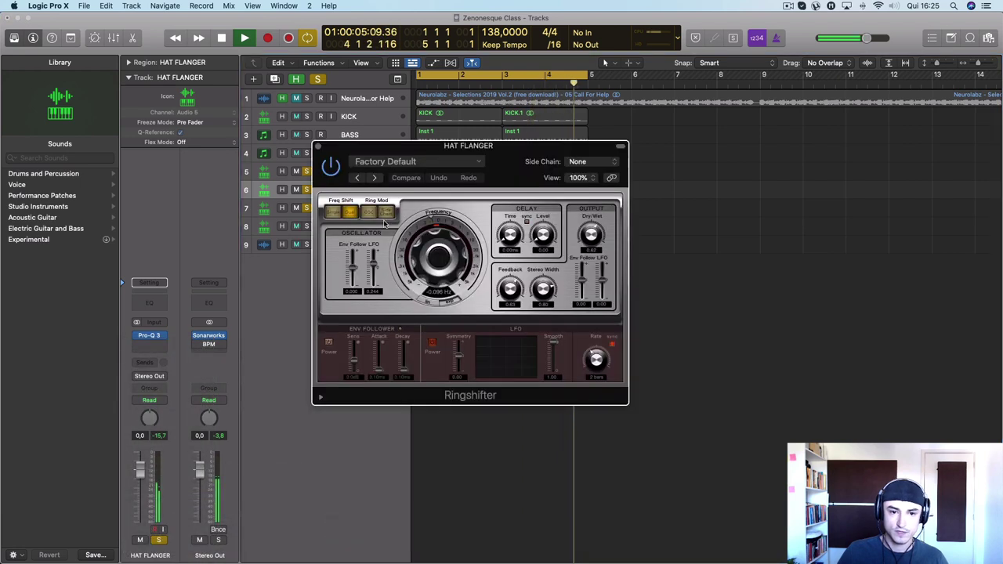
# Step: Adjust the Ringshifter frequency and audition its presets backwards through Vocal Phrase Follower to Smooth Ringer
pyautogui.moveTo(449, 216); pyautogui.dragTo(440, 256)
pyautogui.click(357, 177)
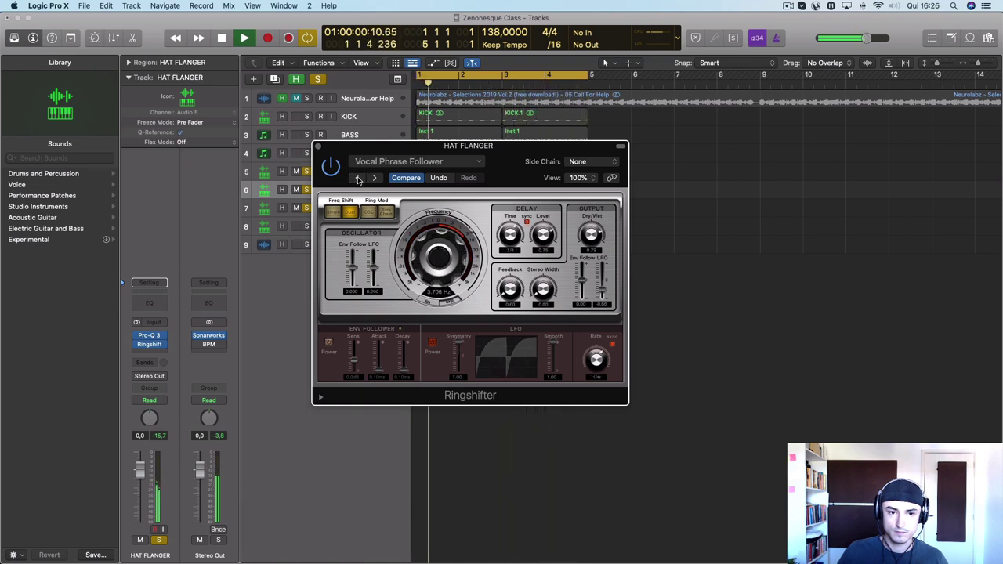
pyautogui.click(357, 178)
pyautogui.click(357, 178)
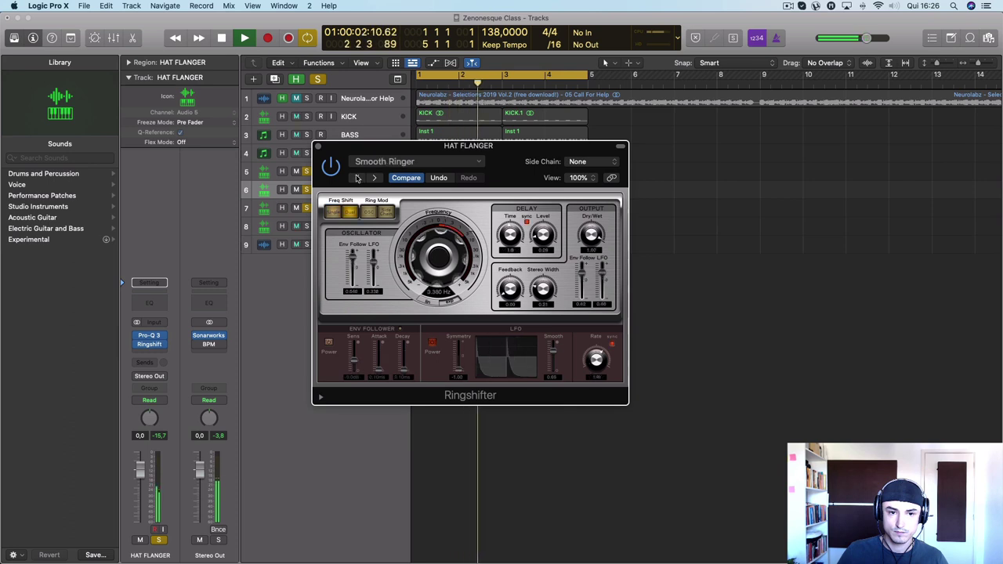
# Step: Replace Ringshifter on the HAT FLANGER track with Plugin Alliance's Unfiltered Audio Dent 2
pyautogui.click(163, 346)
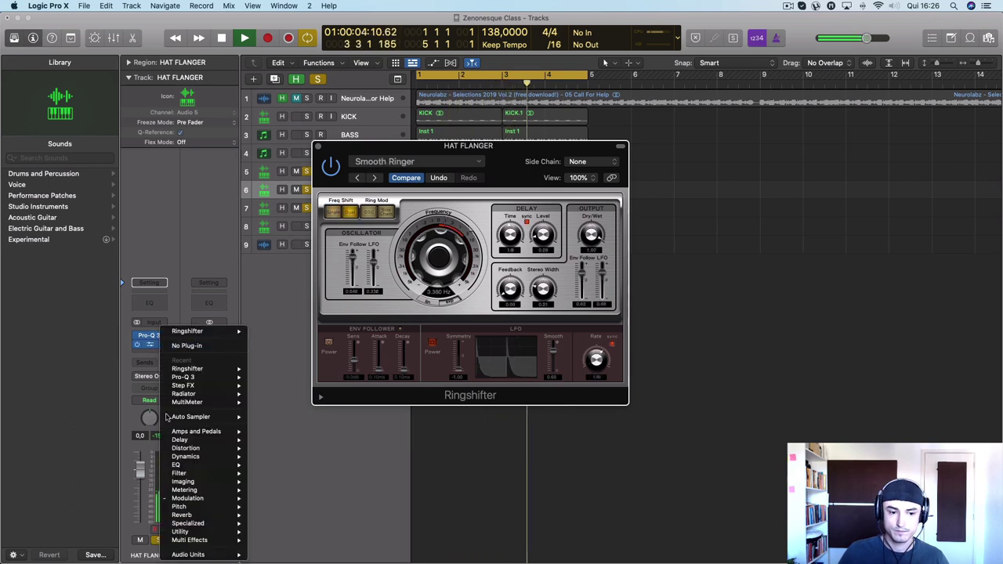
pyautogui.moveTo(188, 554)
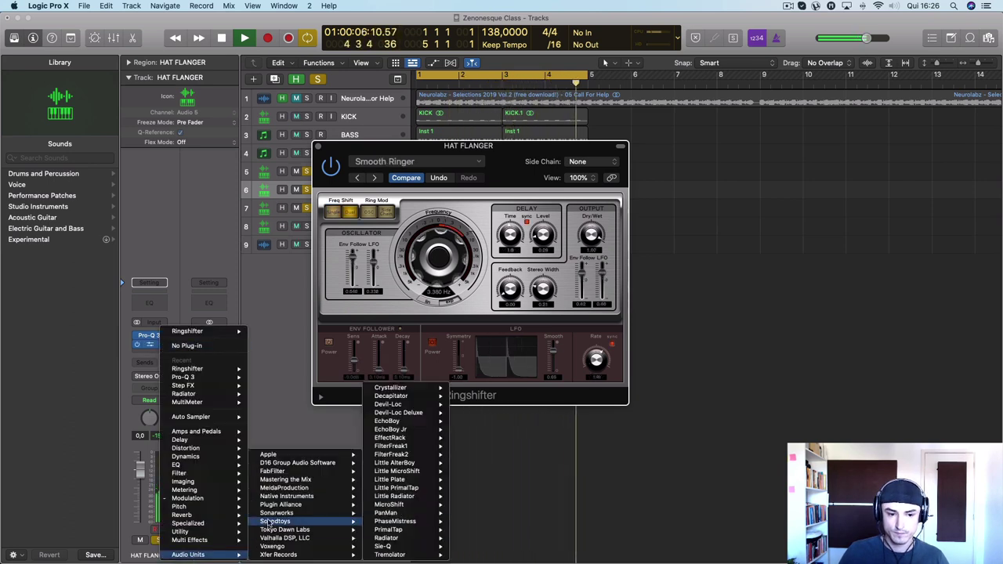
pyautogui.moveTo(270, 513)
pyautogui.scroll(-5, 457, 549)
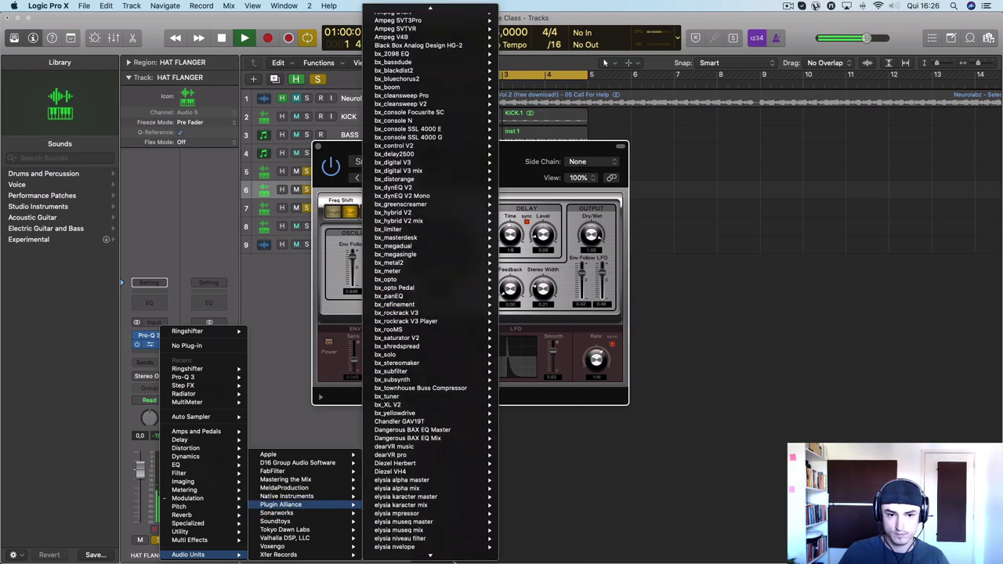
pyautogui.scroll(-10, 457, 548)
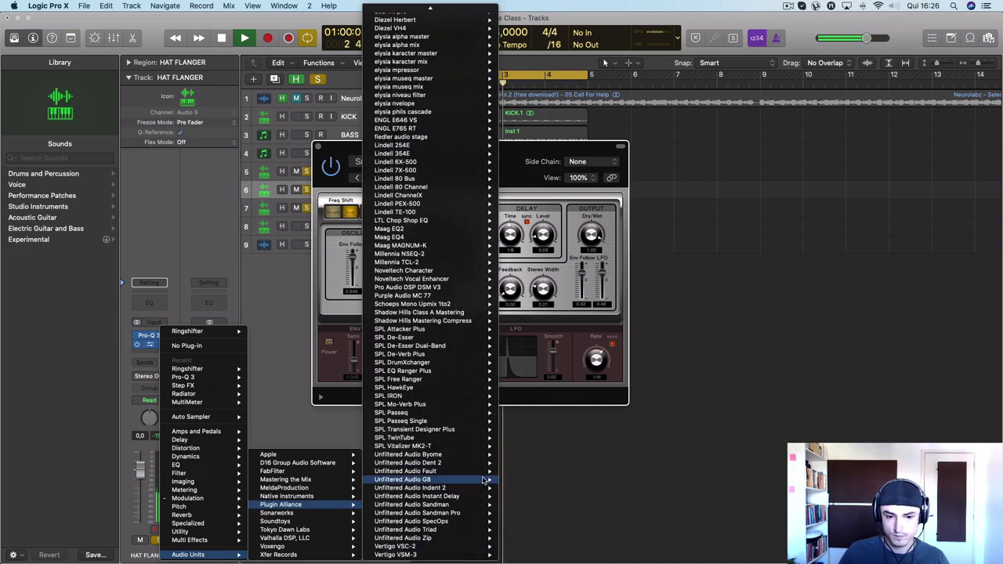
pyautogui.moveTo(471, 507)
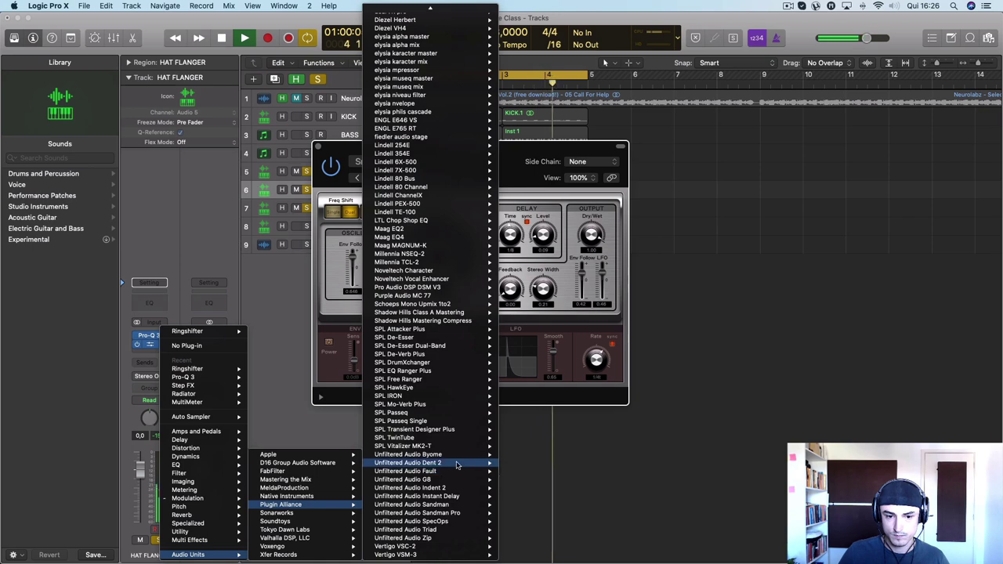
pyautogui.moveTo(470, 463)
pyautogui.click(518, 463)
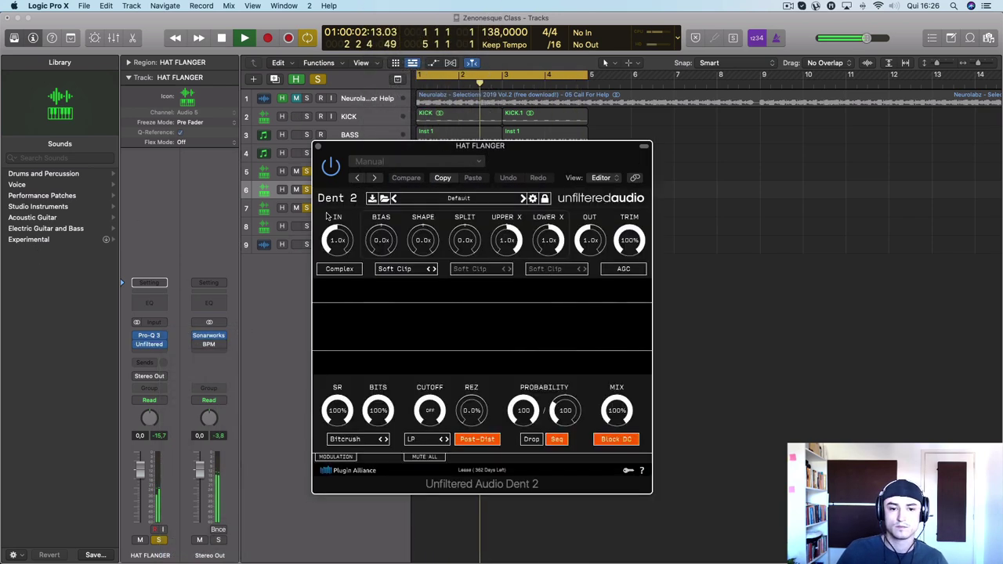
# Step: Audition successive Dent 2 presets on the HAT FLANGER track, from Trip Wired SK through Squirt Gun SK to Crap Dance SK
pyautogui.click(522, 199)
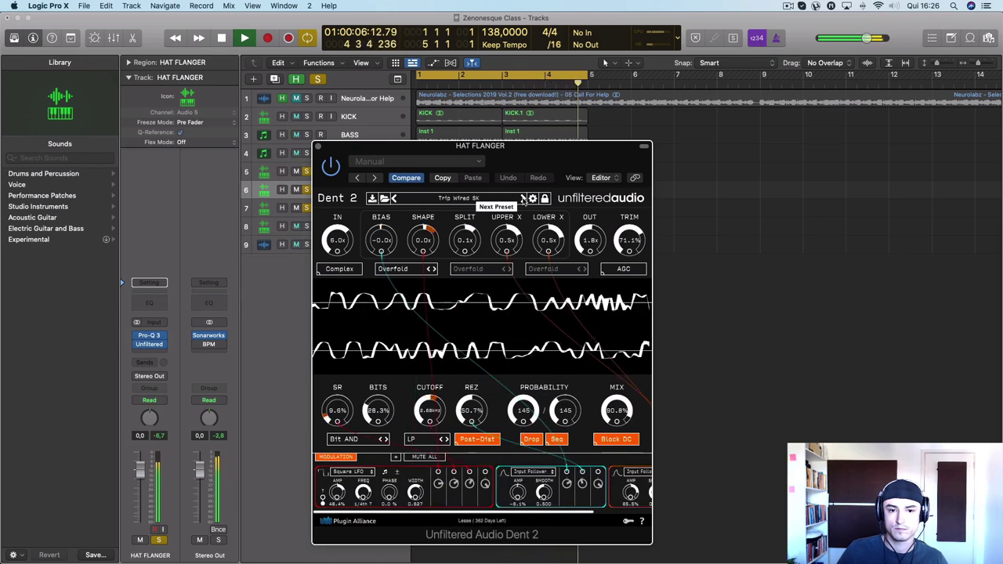
pyautogui.click(522, 198)
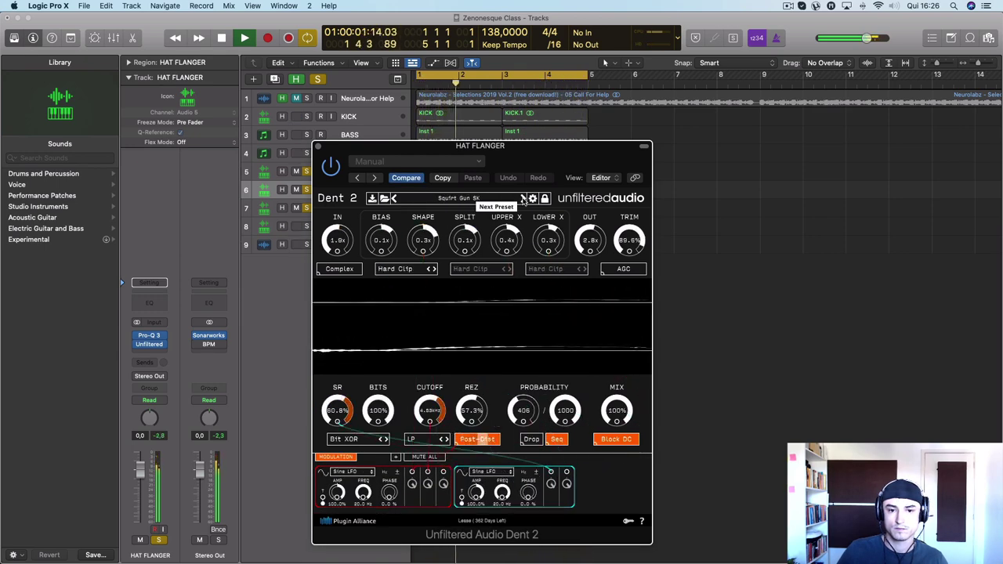
pyautogui.click(522, 198)
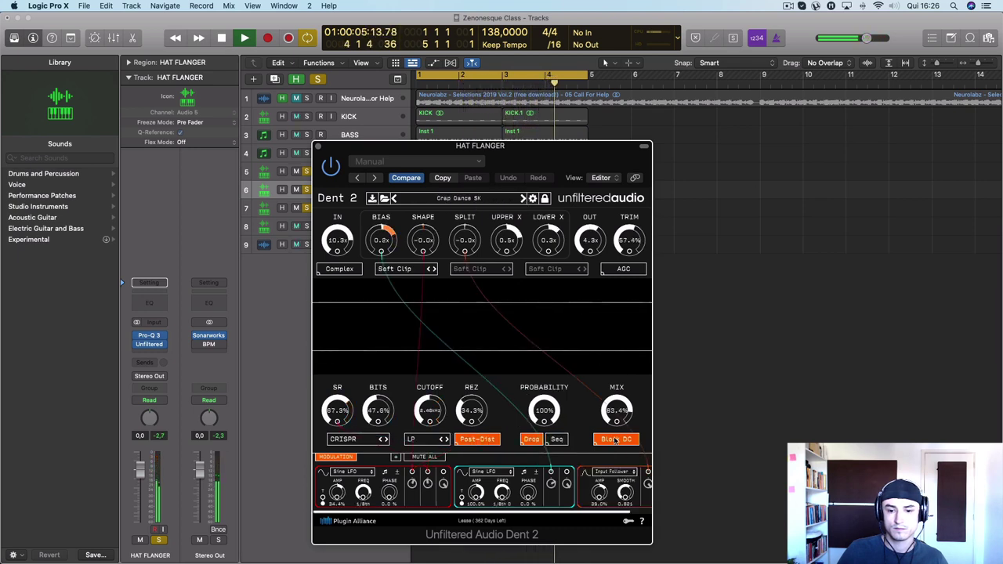
# Step: Lower the Dent 2 mix to 38.2% and solo the KICK and BASS tracks alongside the hats
pyautogui.moveTo(616, 411); pyautogui.dragTo(616, 470)
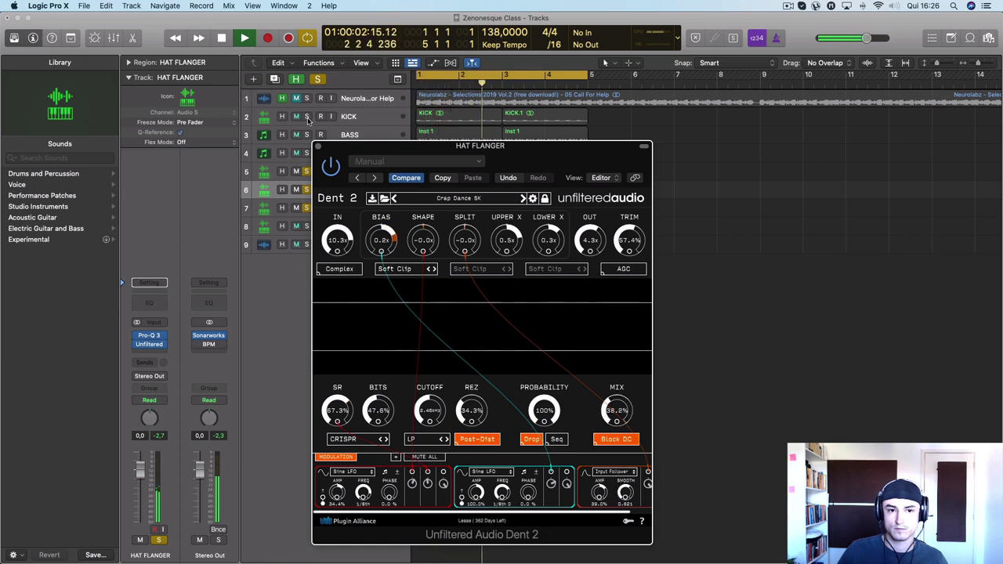
pyautogui.click(307, 117)
pyautogui.click(307, 135)
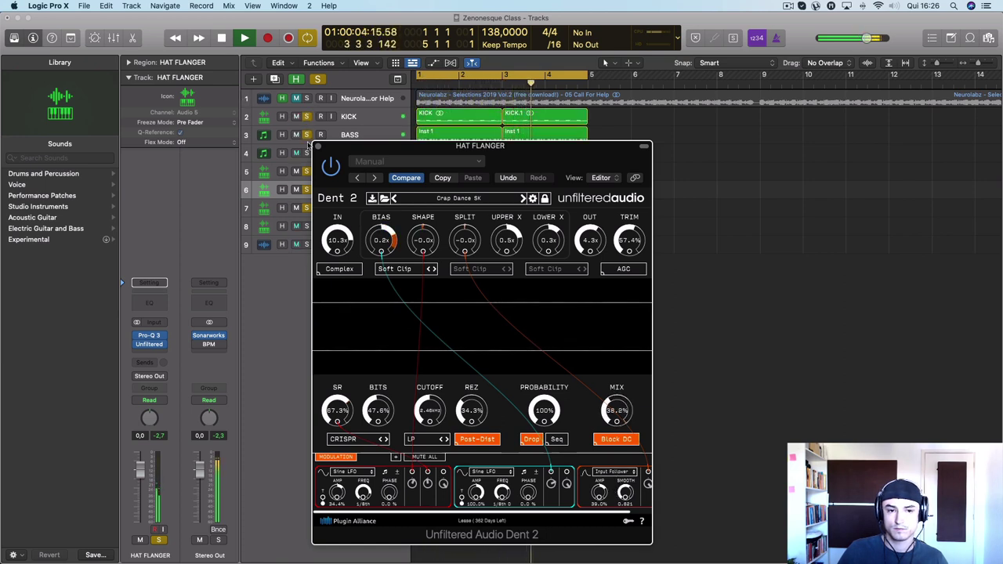
# Step: Reduce the HAT FLANGER volume to -5.2 dB and set the Dent 2 mix to 37.5%, checking the balance during playback
pyautogui.click(308, 146)
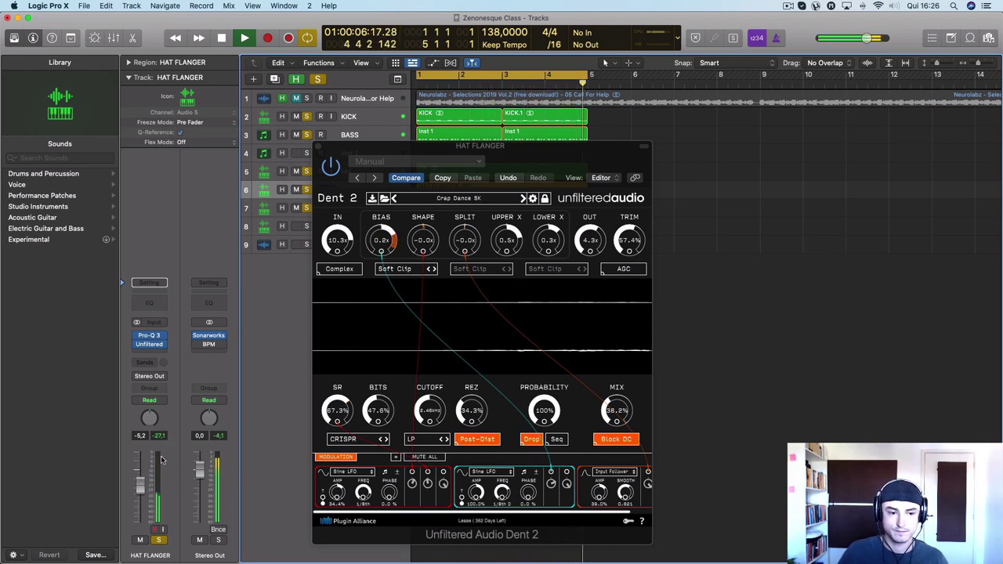
pyautogui.moveTo(605, 420); pyautogui.dragTo(614, 335)
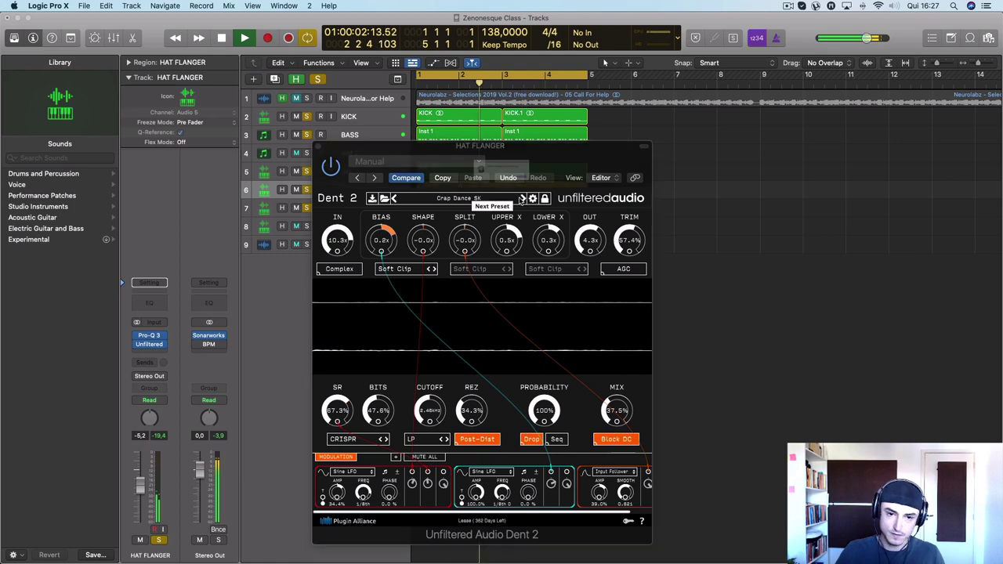
pyautogui.click(577, 194)
pyautogui.press('space')
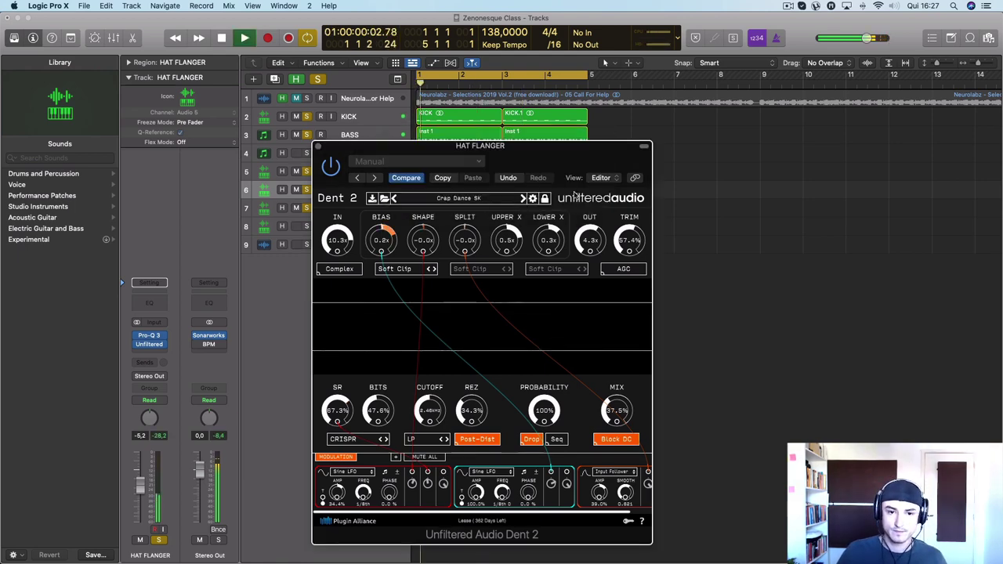
# Step: Audition further Dent 2 presets on HAT FLANGER, from Sample Baft SK through Roll of Quarters SK and Ravermin SK to Satan's Sack SK
pyautogui.click(522, 198)
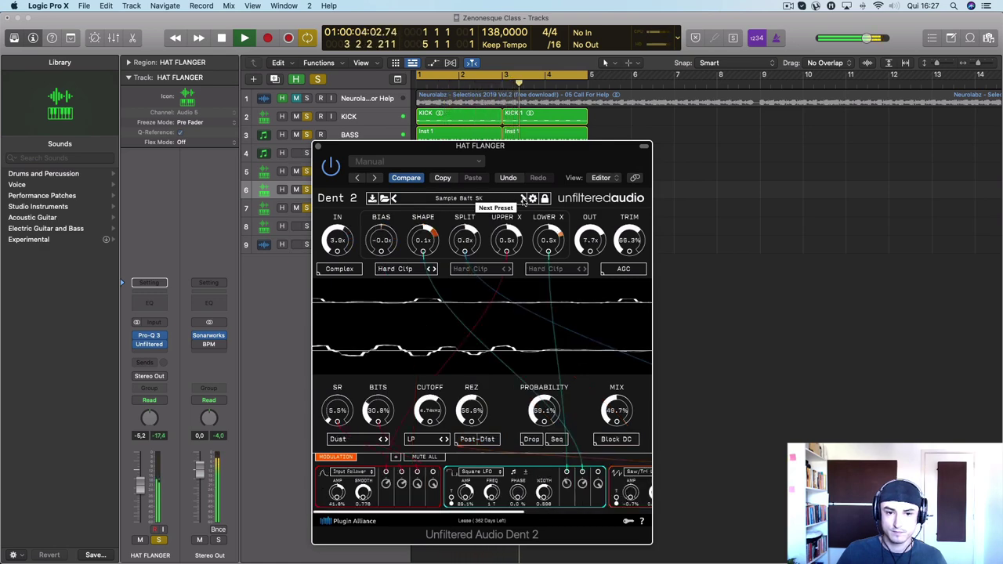
pyautogui.click(522, 198)
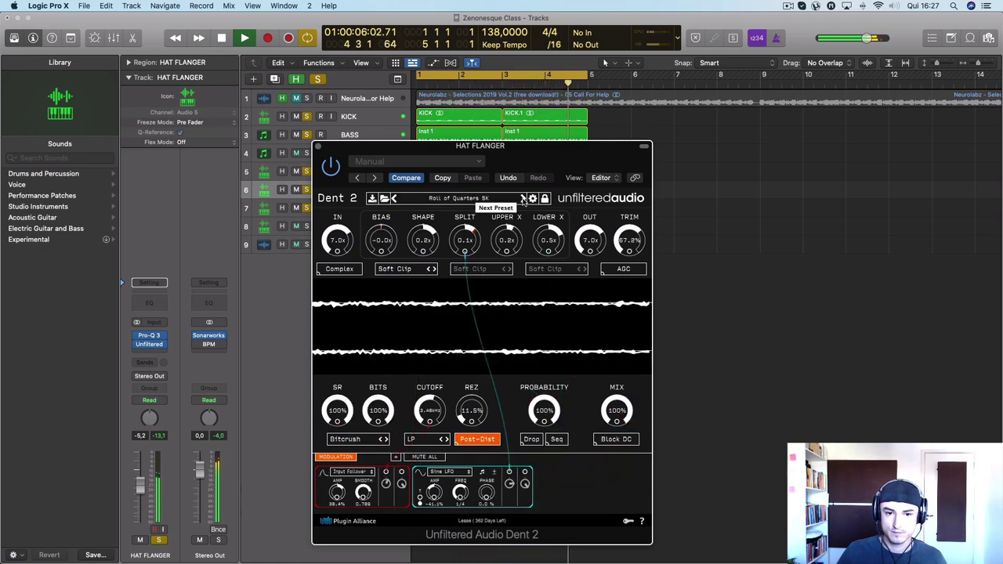
pyautogui.click(522, 198)
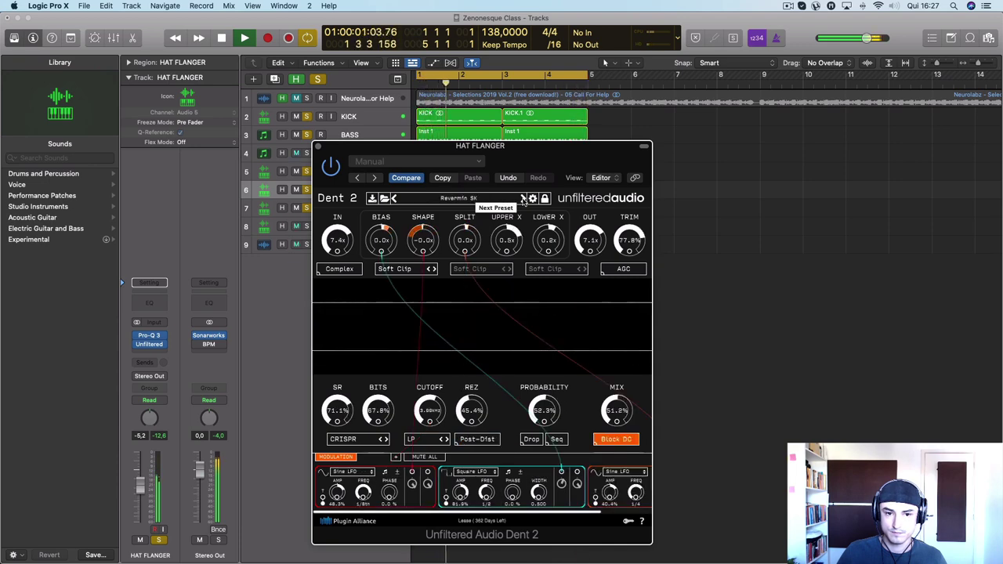
pyautogui.click(522, 198)
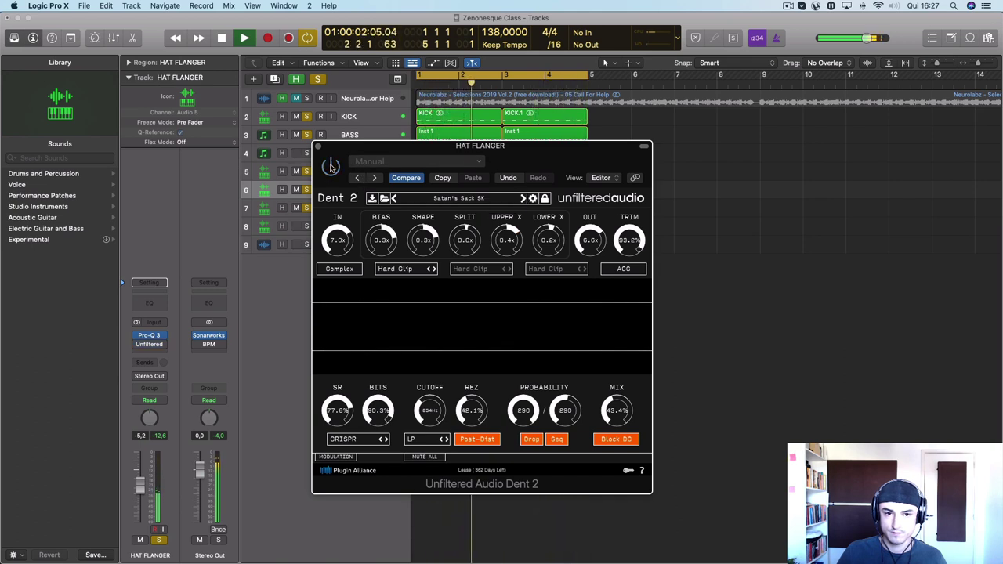
# Step: Load the Bacon SK preset in Dent 2 on HAT FLANGER, with Mix at 100% and Out at 0.6x
pyautogui.click(522, 199)
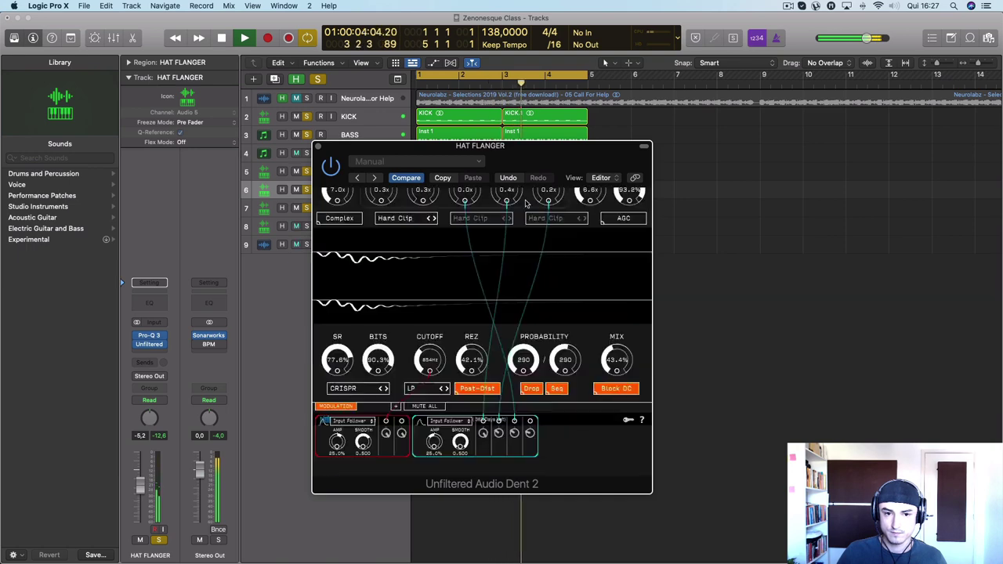
pyautogui.click(523, 199)
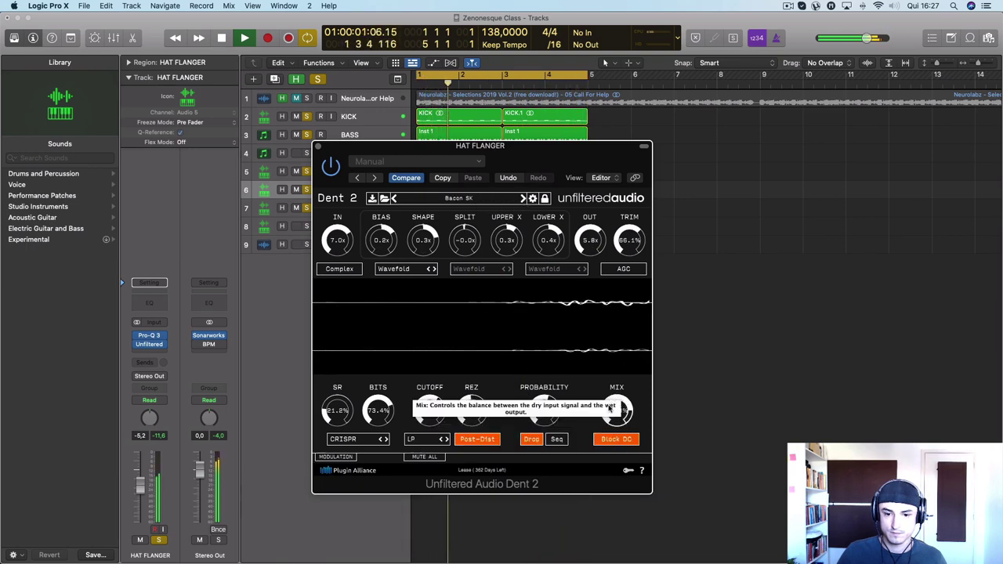
pyautogui.moveTo(616, 410); pyautogui.dragTo(610, 461)
pyautogui.moveTo(617, 410); pyautogui.dragTo(605, 335)
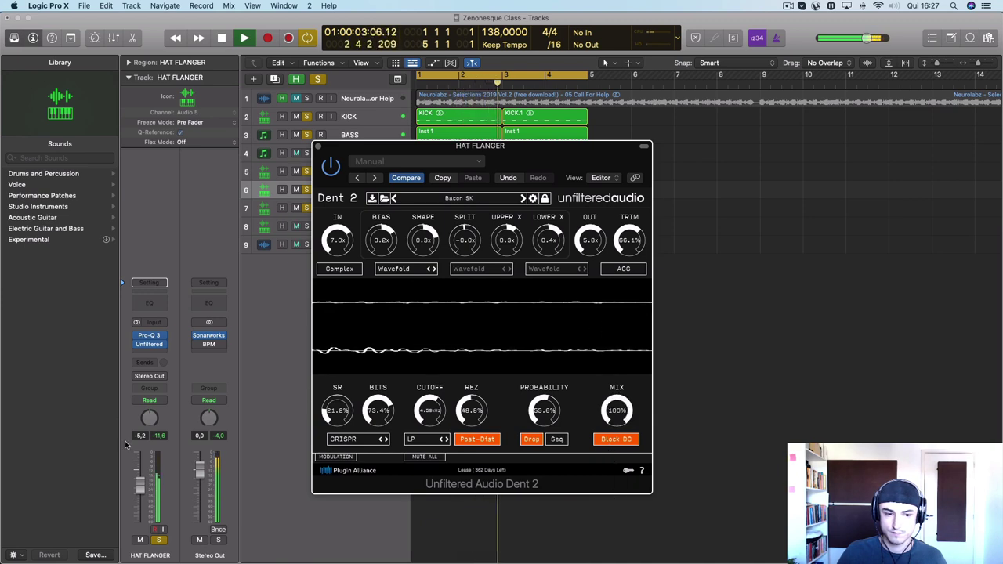
pyautogui.click(161, 435)
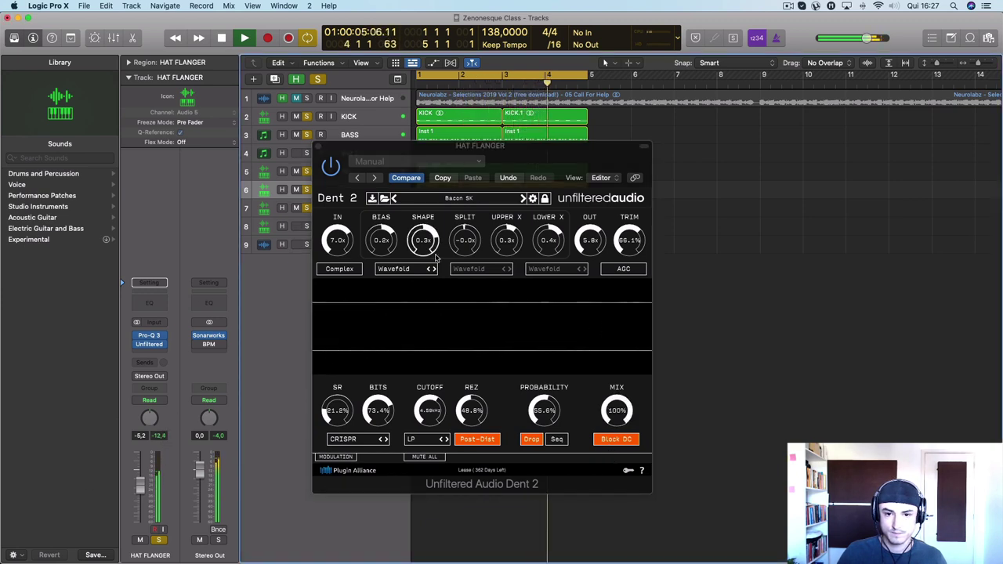
pyautogui.moveTo(587, 239); pyautogui.dragTo(584, 304)
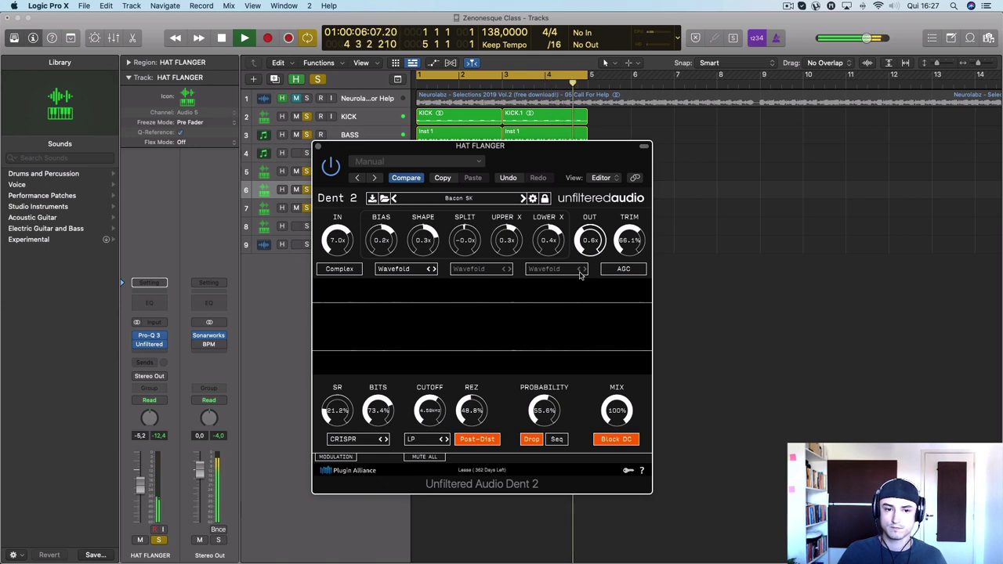
# Step: Place Dent 2 before Pro-Q 3 on HAT FLANGER, lower the EQ's low cut to about 1114 Hz, and close both plug-in windows
pyautogui.moveTo(149, 349)
pyautogui.mouseDown()
pyautogui.moveTo(149, 358)
pyautogui.moveTo(151, 333)
pyautogui.moveTo(152, 353)
pyautogui.mouseUp()
pyautogui.click(150, 344)
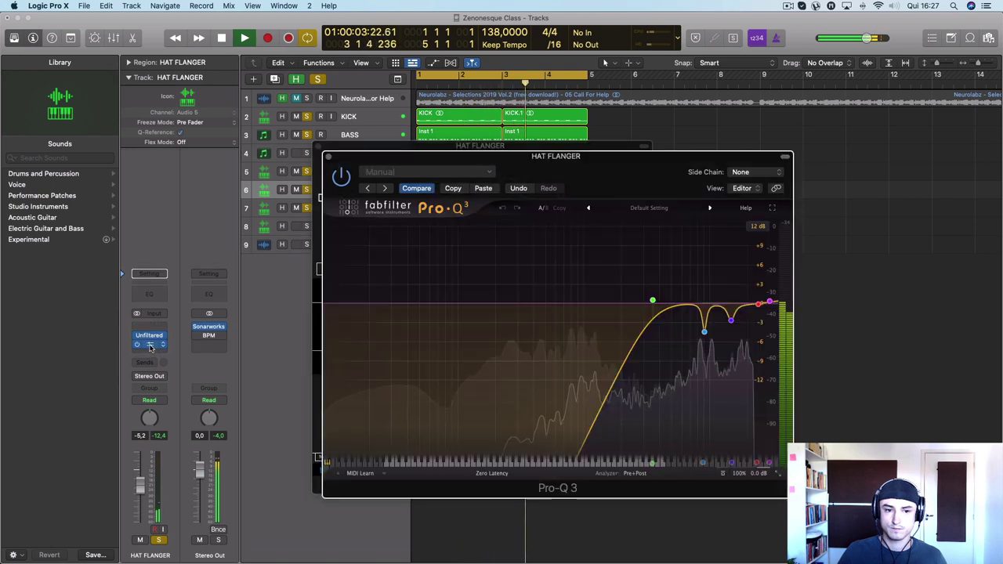
pyautogui.moveTo(651, 302); pyautogui.dragTo(589, 298)
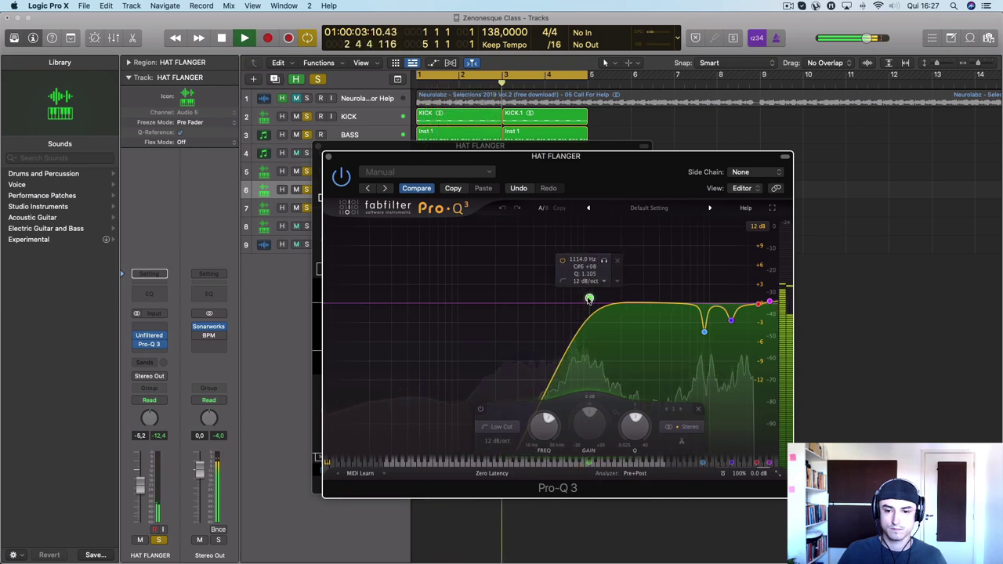
pyautogui.click(705, 332)
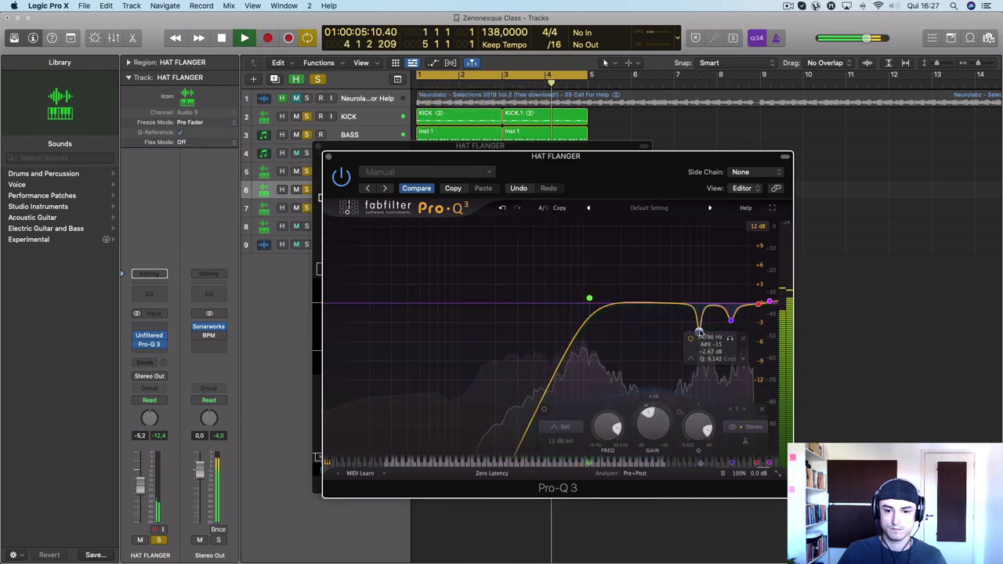
pyautogui.click(327, 157)
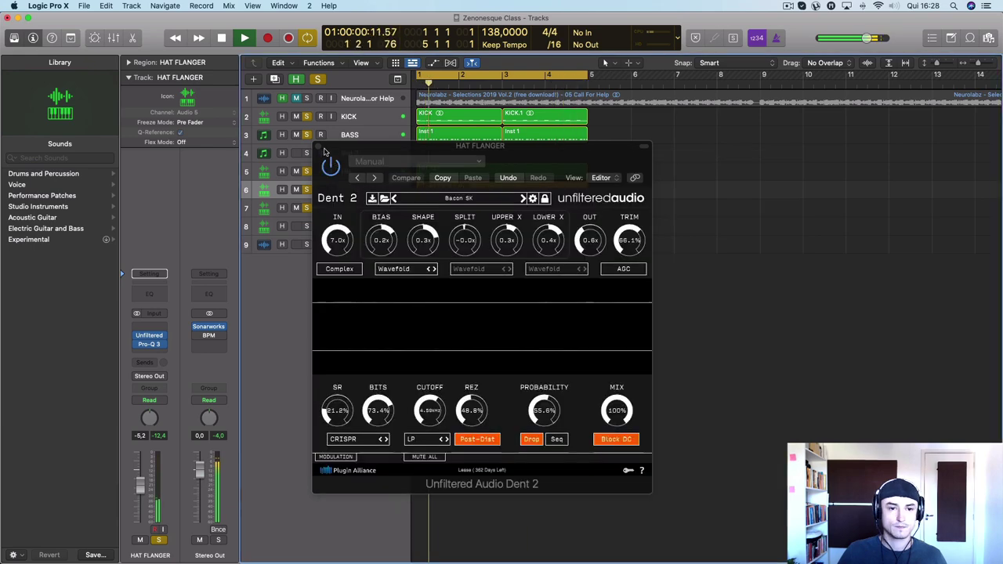
pyautogui.click(317, 147)
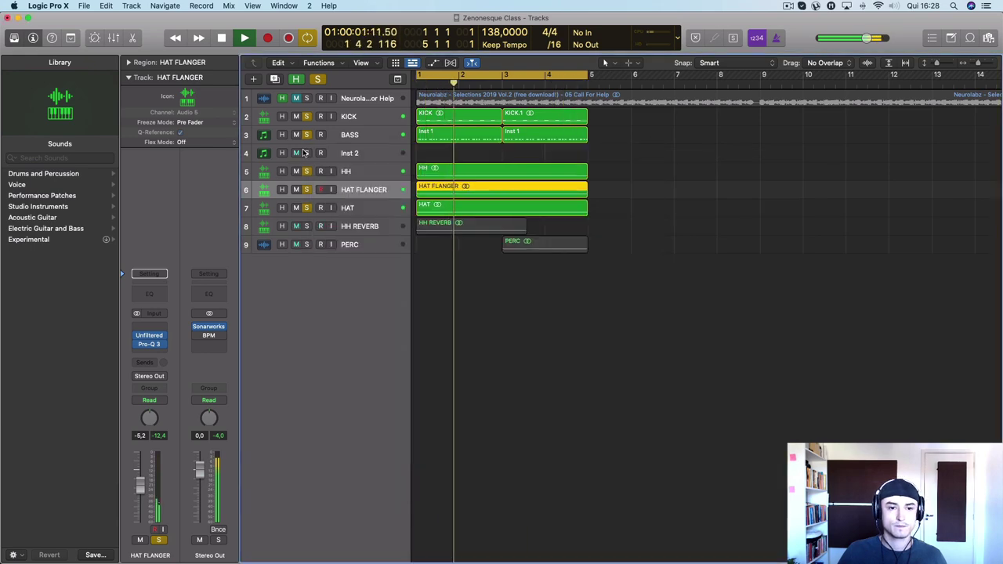
# Step: Solo the HH REVERB and PERC tracks along with the others and stop playback
pyautogui.click(306, 246)
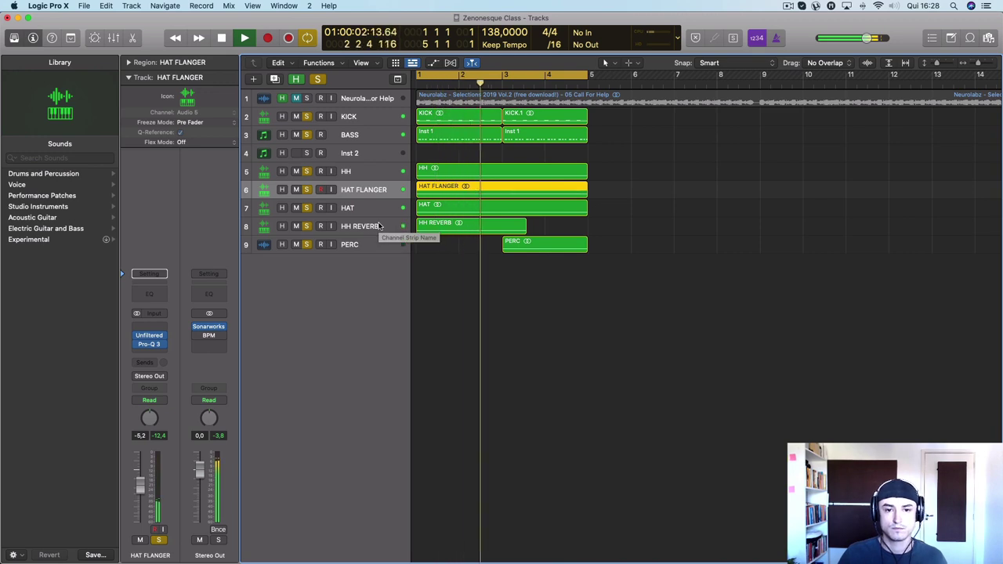
pyautogui.press('space')
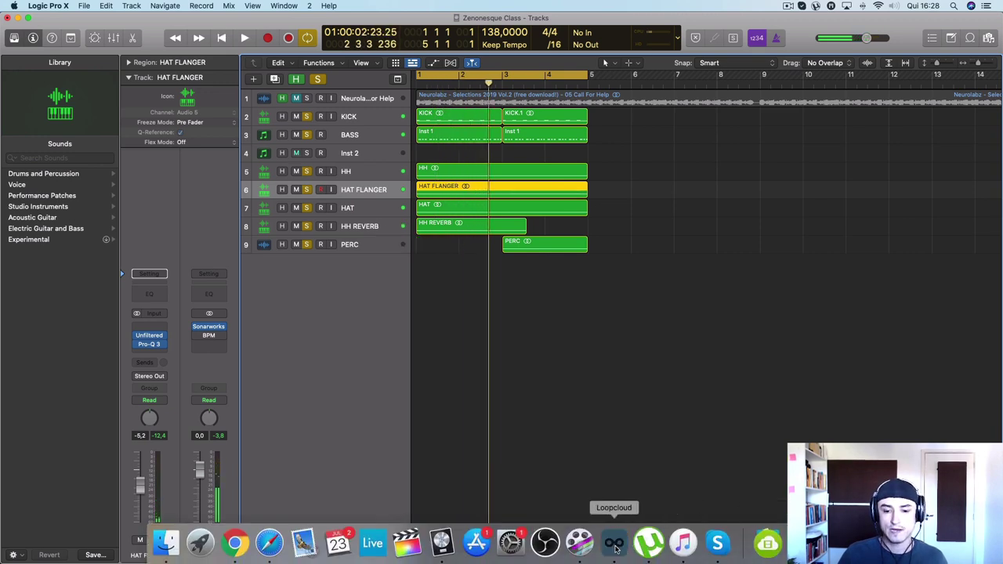
# Step: Switch to Loopcloud and replace the Kick search filter with clap, keeping the Wav and Minimal techno filters
pyautogui.click(614, 546)
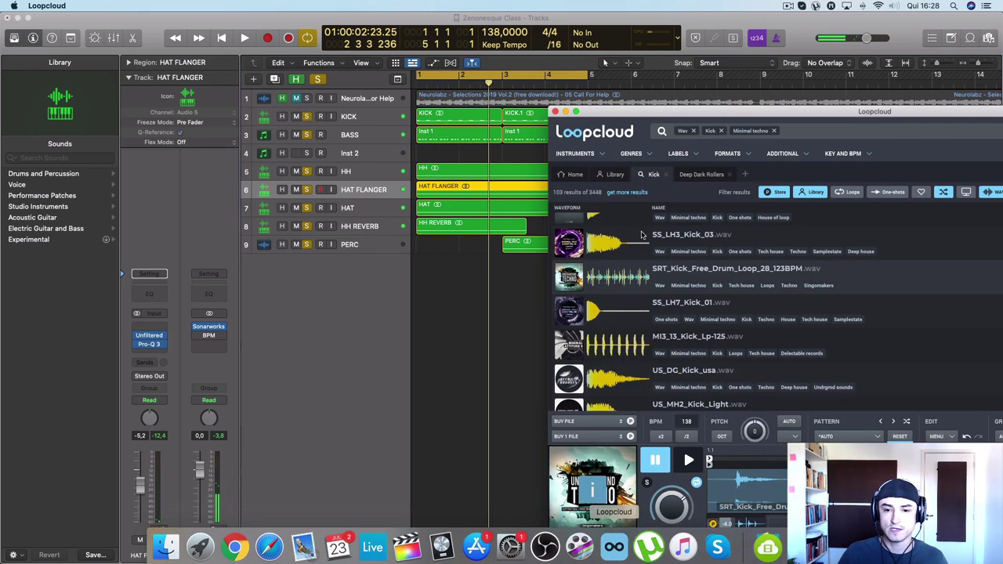
pyautogui.click(720, 131)
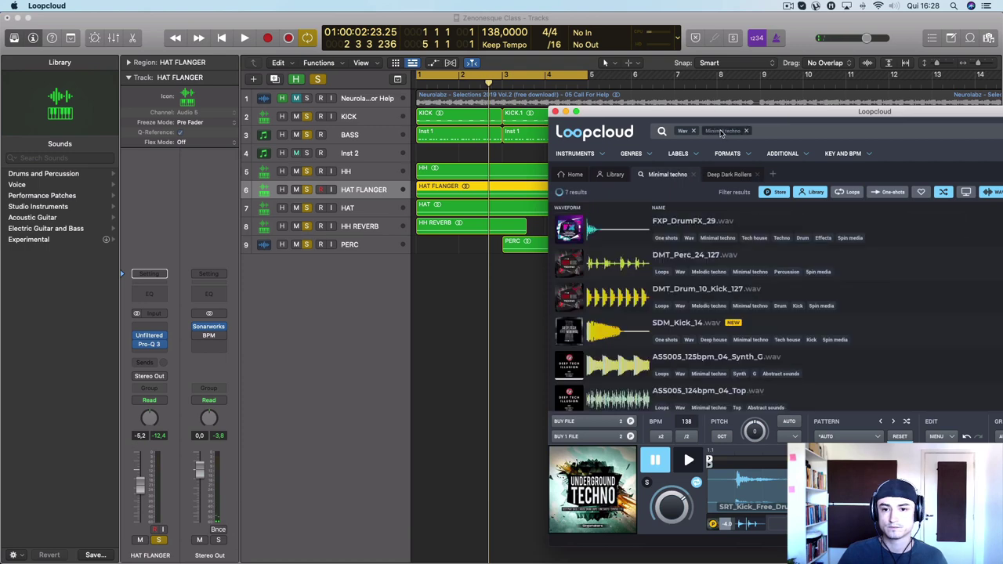
pyautogui.click(773, 130)
pyautogui.write('clap')
pyautogui.press('Return')
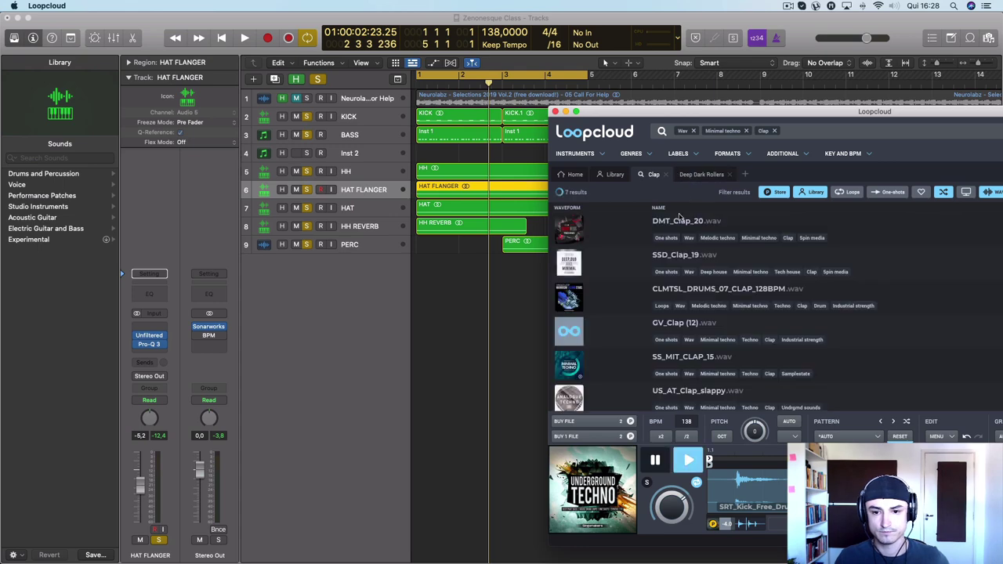
# Step: Start the Logic Pro loop and audition DMT_Clap_20 from Loopcloud over it
pyautogui.click(580, 227)
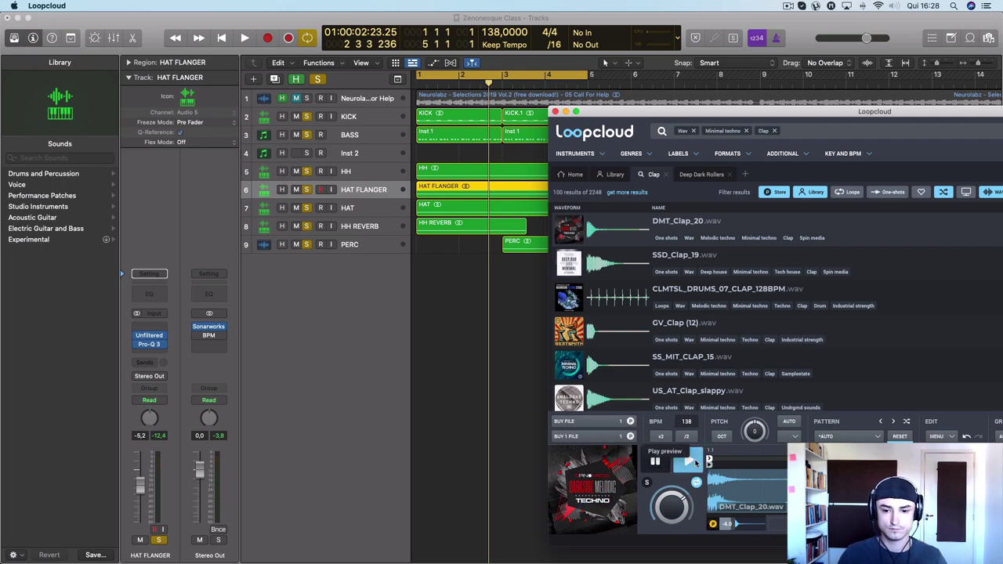
pyautogui.click(437, 284)
pyautogui.press('space')
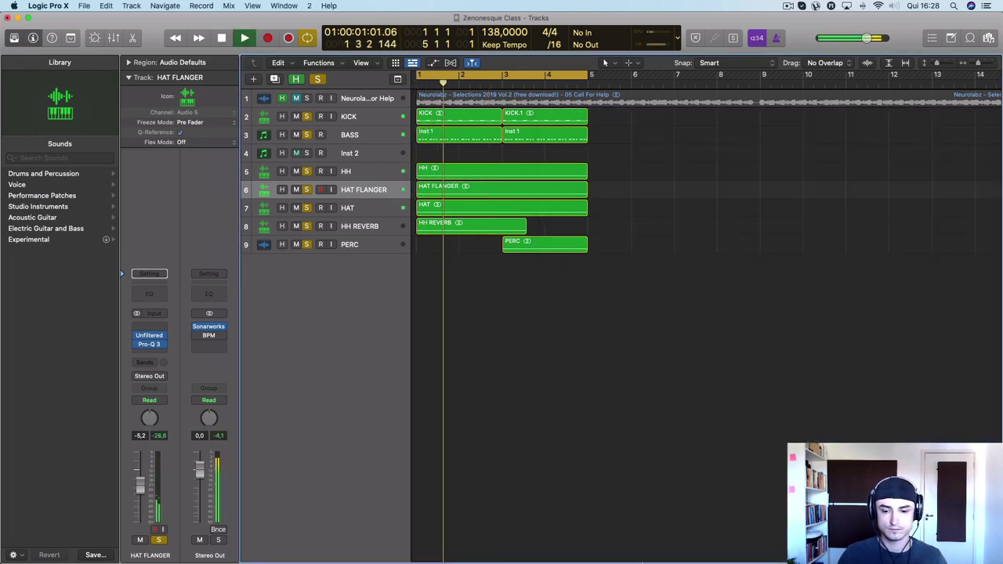
pyautogui.moveTo(683, 550)
pyautogui.click(611, 547)
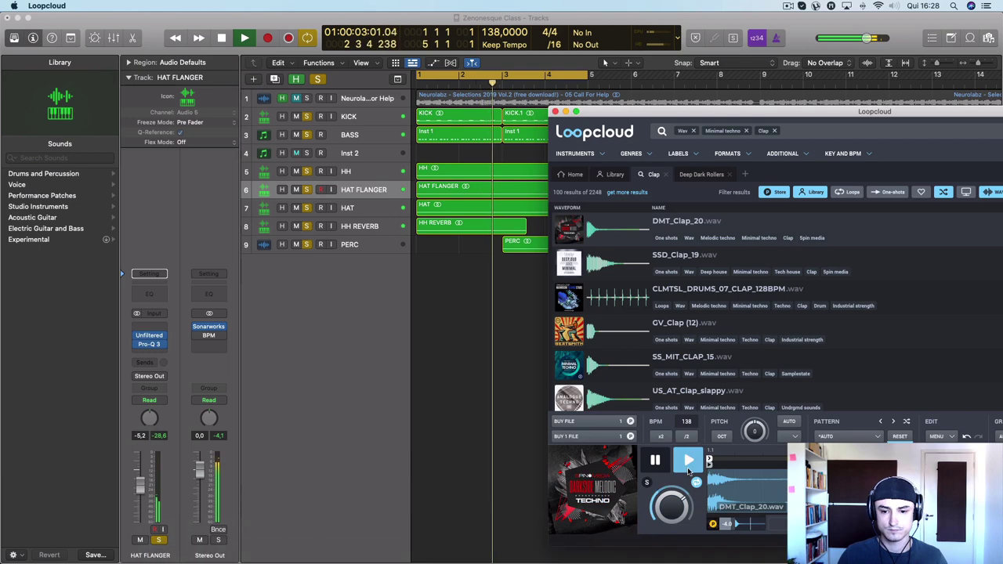
pyautogui.click(464, 304)
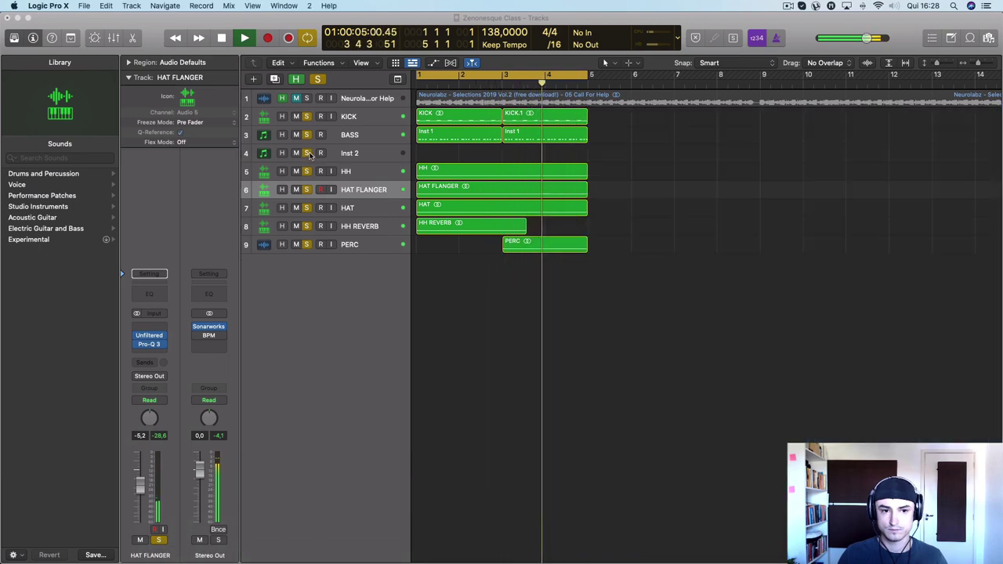
pyautogui.moveTo(683, 552)
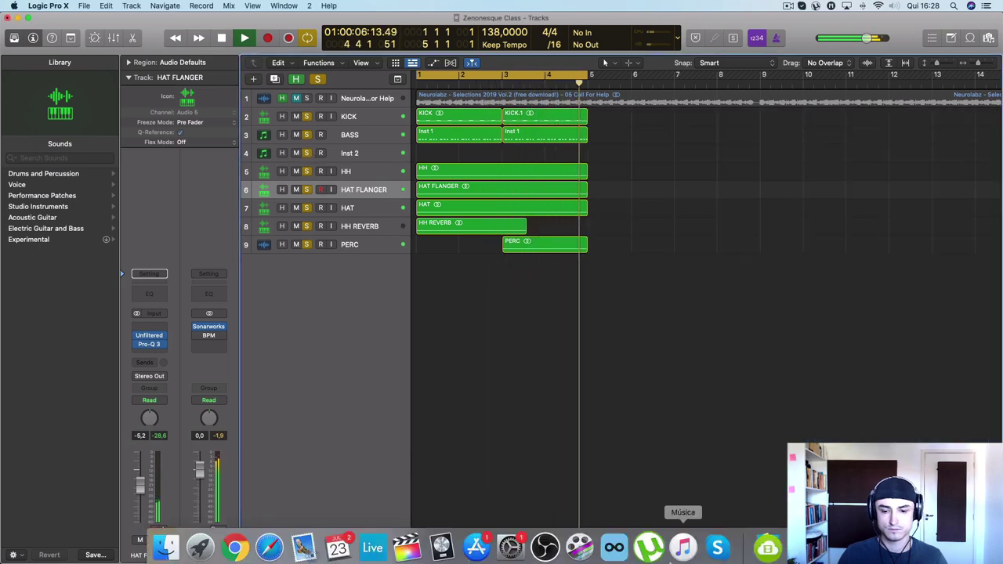
pyautogui.click(611, 547)
# Step: Audition the clap samples from SSD_Clap_19 through SS_DWT_CLAP_001 one after another against the playing loop
pyautogui.click(571, 258)
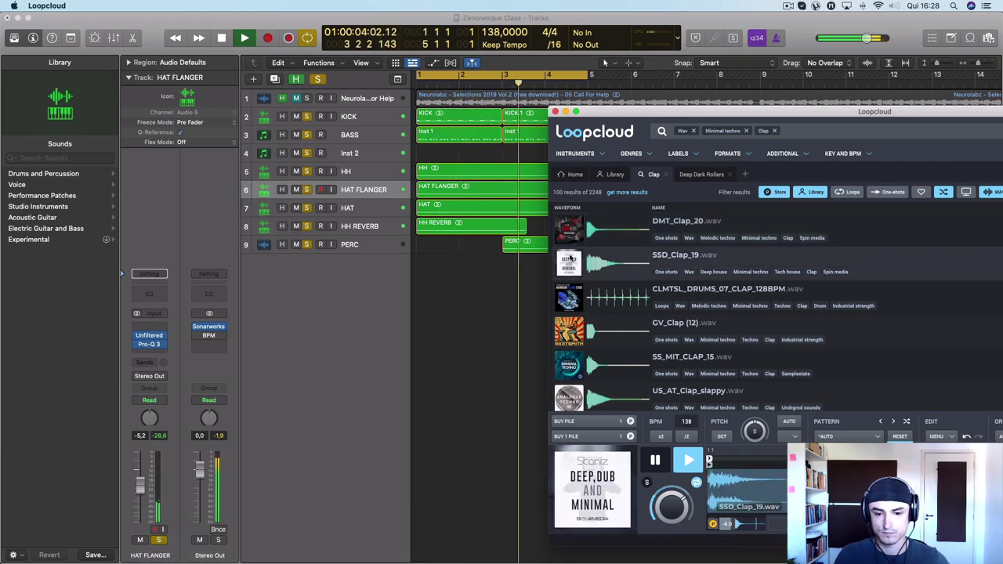
pyautogui.click(570, 308)
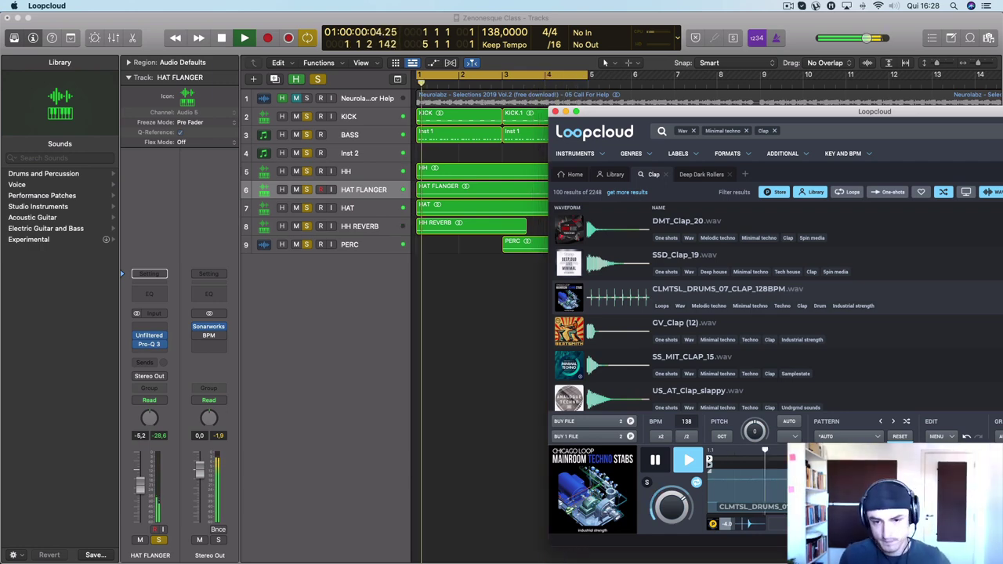
pyautogui.press('Down')
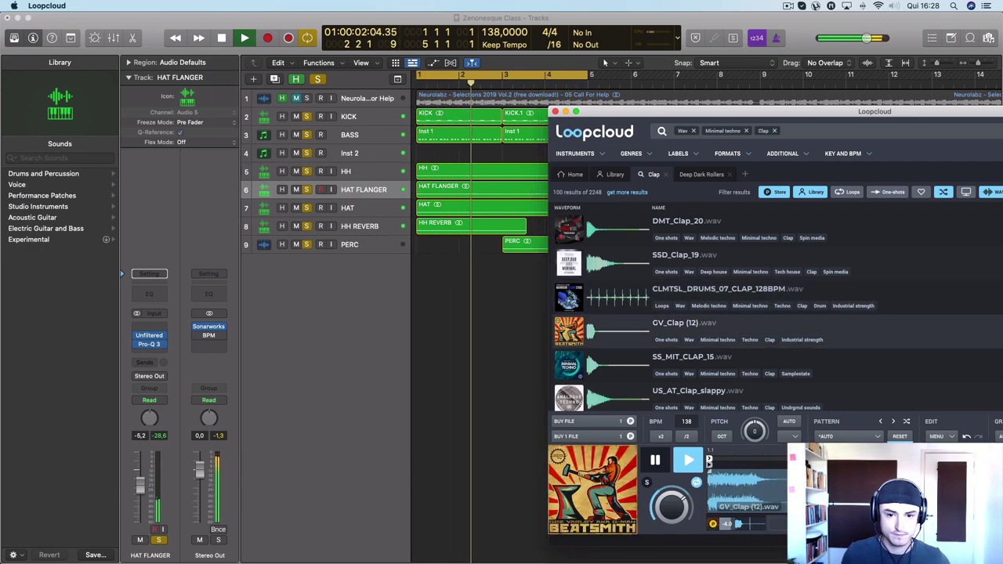
pyautogui.press('Down')
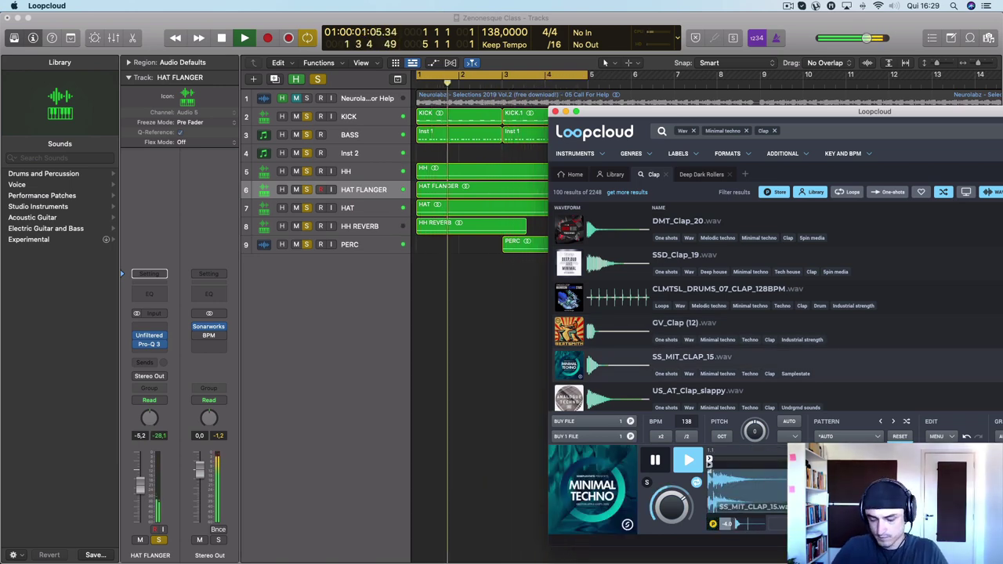
pyautogui.press('Down')
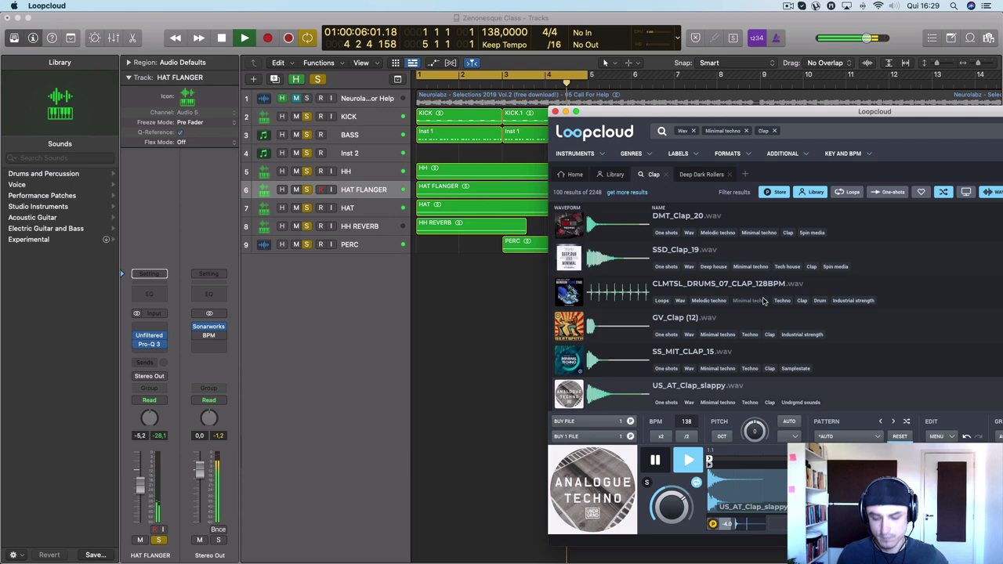
pyautogui.press('Down')
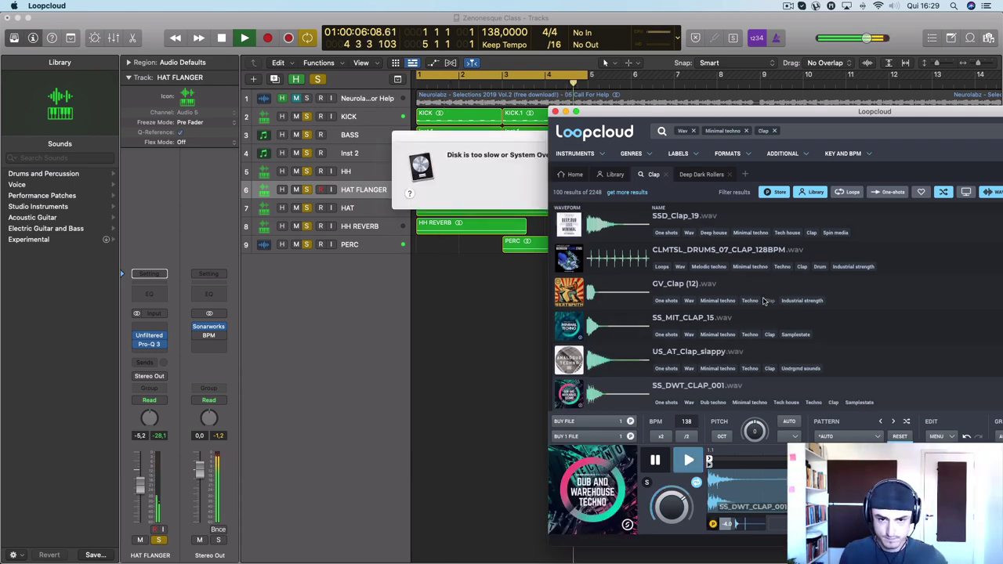
# Step: Dismiss the system overload alert in Logic Pro and restart the loop playback
pyautogui.moveTo(528, 143); pyautogui.dragTo(376, 157)
pyautogui.click(432, 205)
pyautogui.press('space')
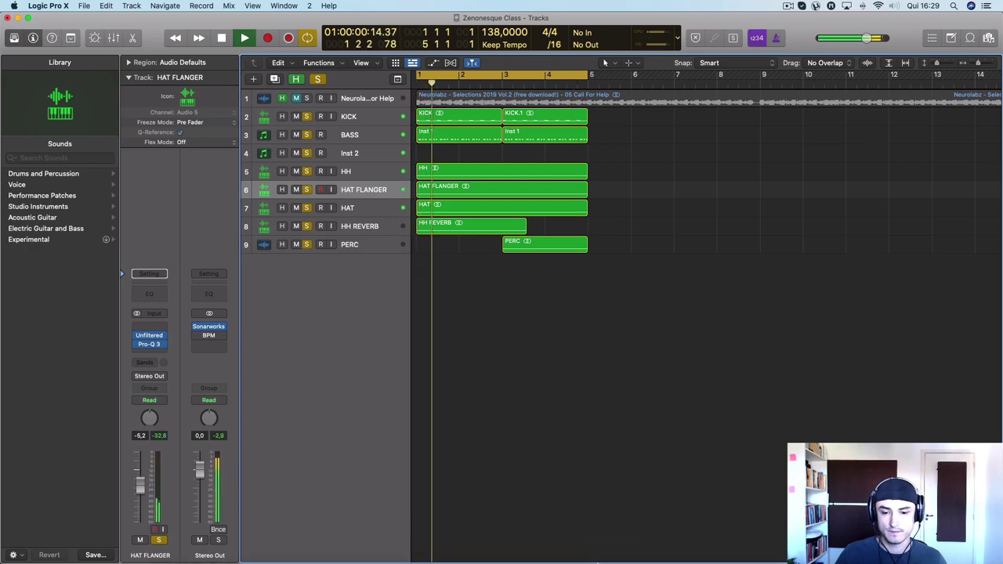
# Step: Return to Loopcloud and audition US_AT_Clap_pressurized and HL_DL_029_KICK&CLAP_128 further down the results
pyautogui.click(614, 542)
pyautogui.scroll(-5, 608, 337)
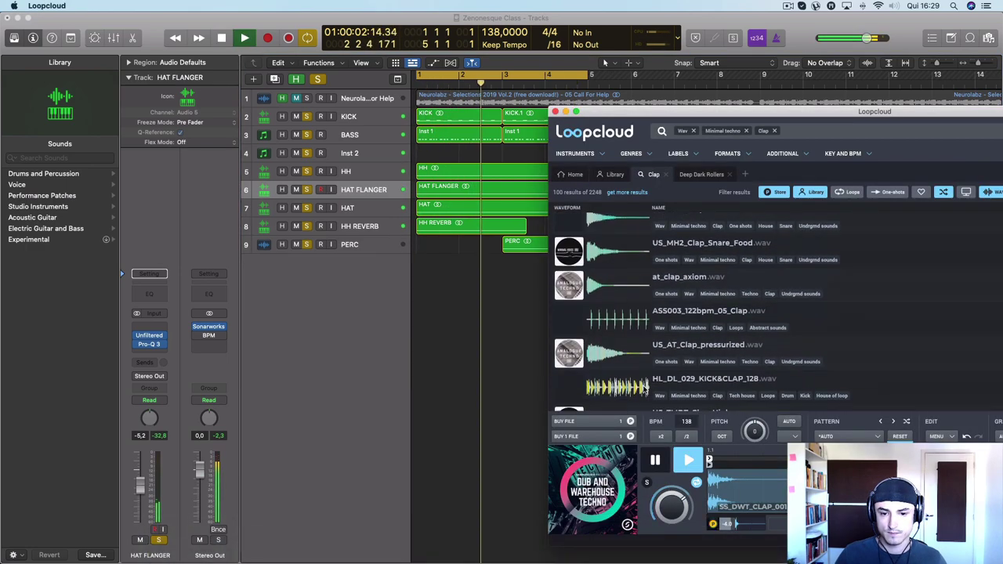
pyautogui.click(607, 359)
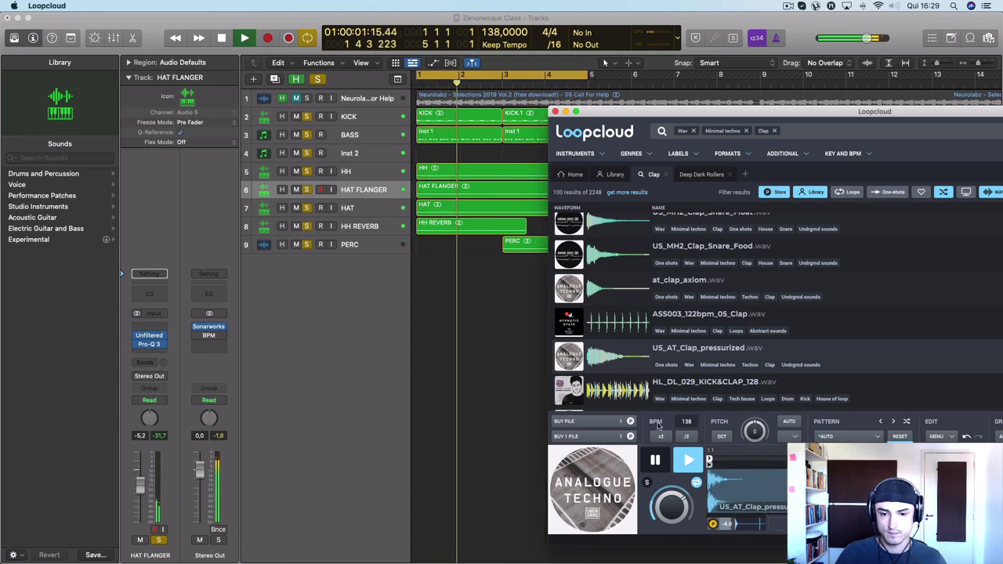
pyautogui.click(576, 396)
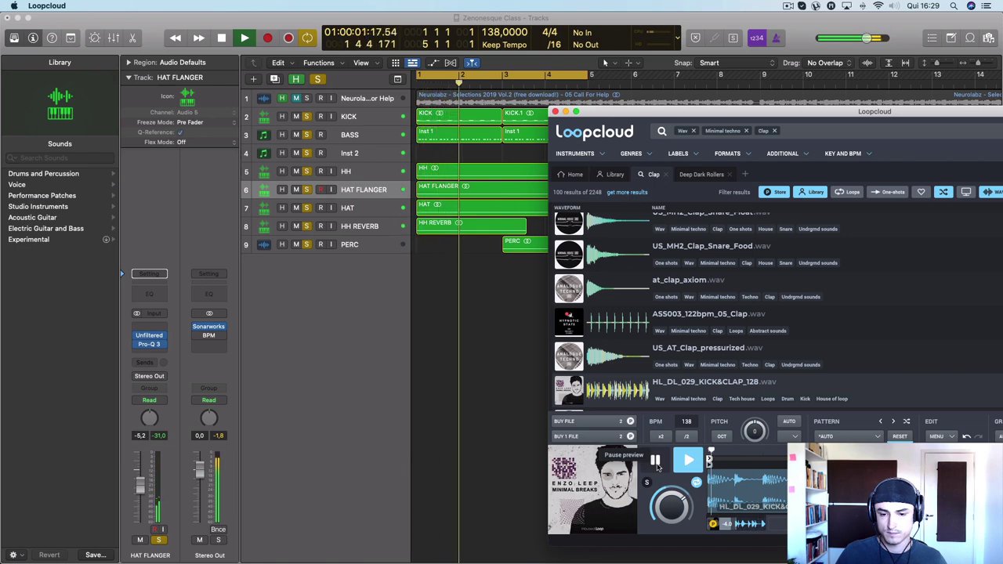
# Step: Compare US_TMDT_Clap_Higher with US_MH_Snare_handclap, and audition WhatIf_Clap over the loop
pyautogui.scroll(-2, 607, 408)
pyautogui.click(586, 341)
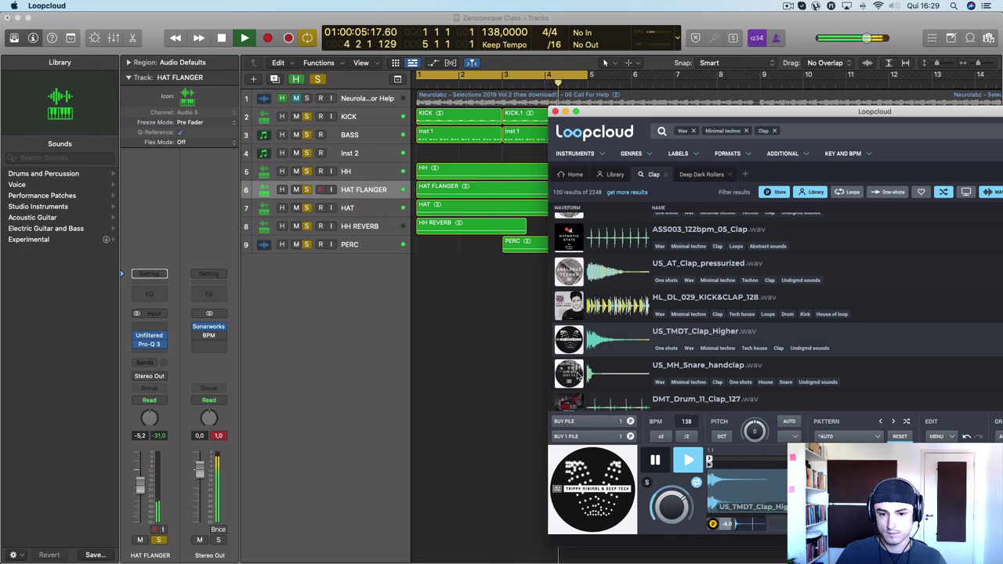
pyautogui.click(578, 376)
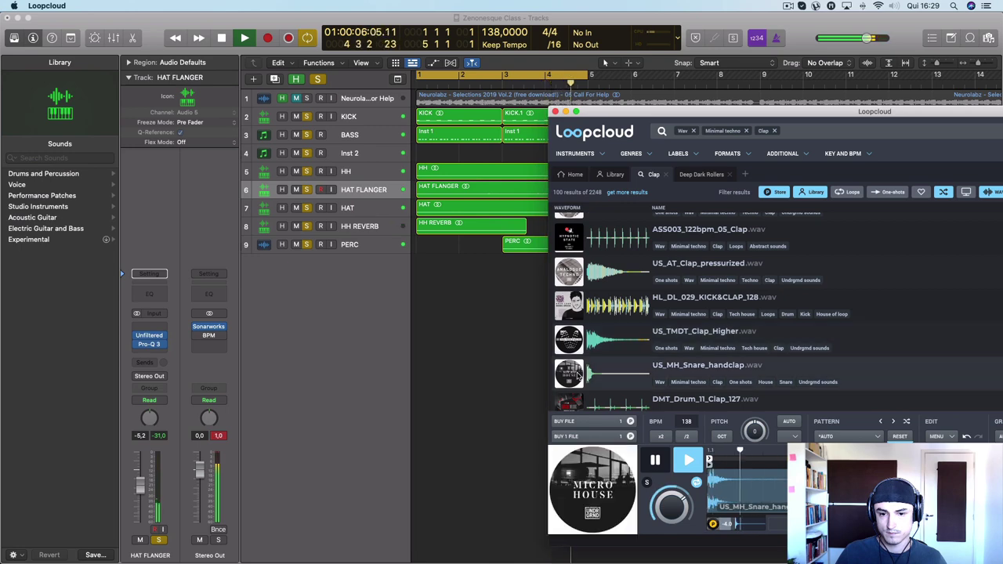
pyautogui.click(591, 333)
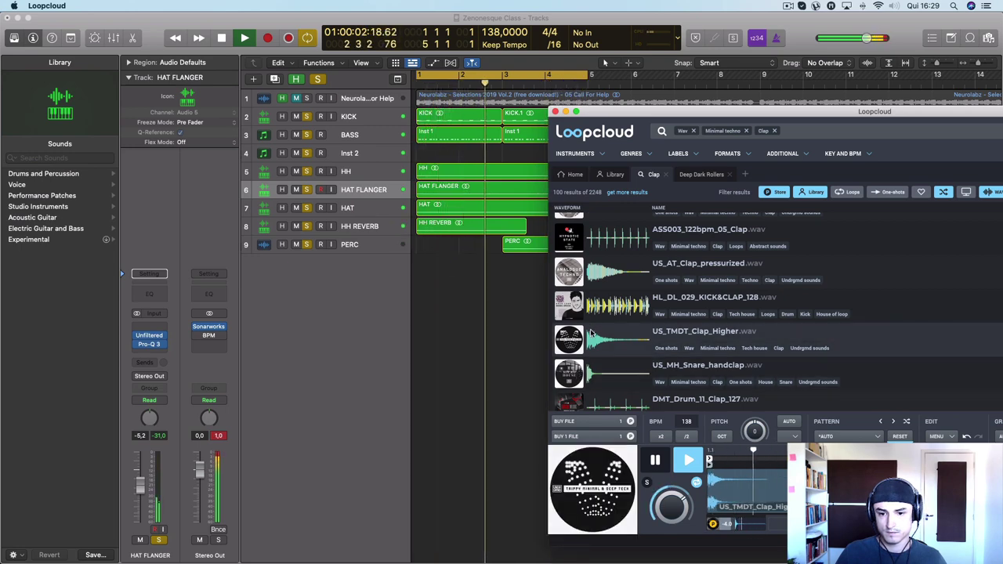
pyautogui.scroll(-3, 593, 337)
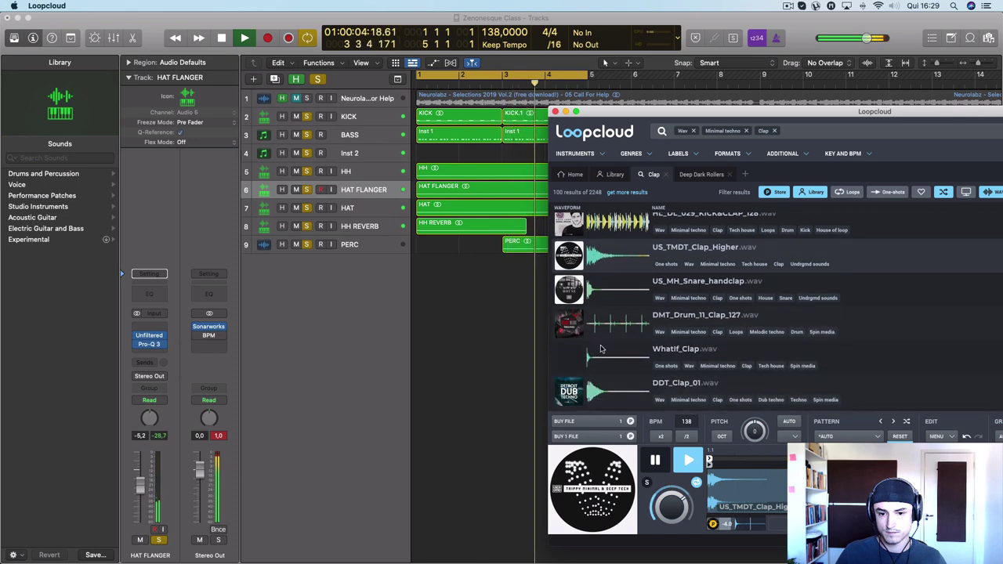
pyautogui.click(596, 356)
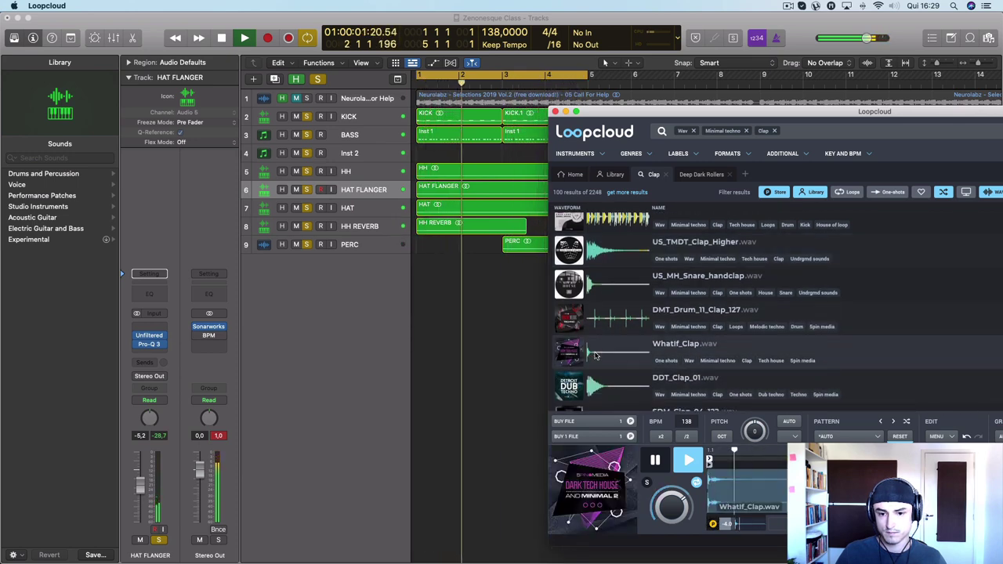
# Step: Buy and download WhatIf_Clap in Loopcloud, and place it on a new audio track at bar 1 in Logic Pro
pyautogui.click(689, 460)
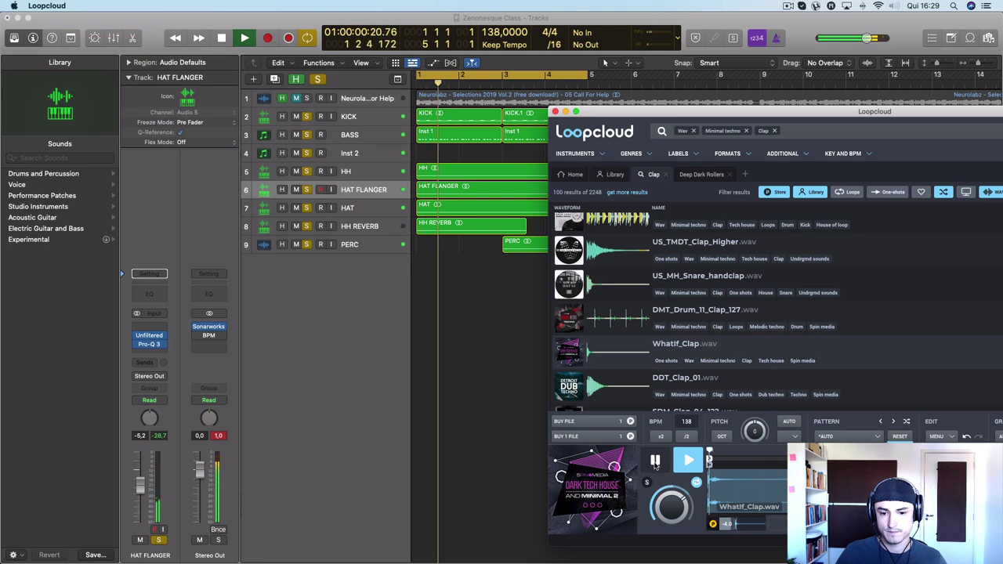
pyautogui.click(583, 436)
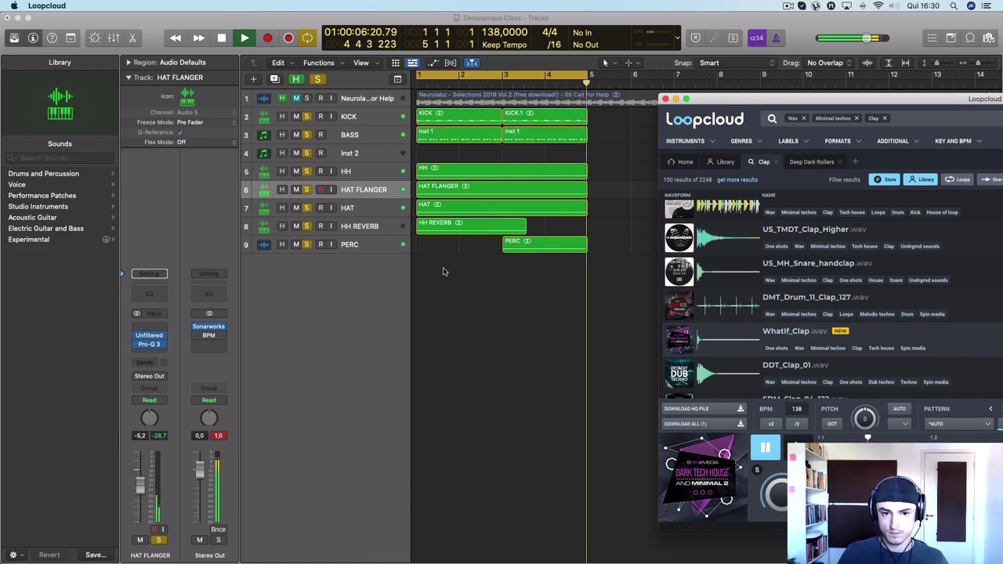
pyautogui.click(696, 424)
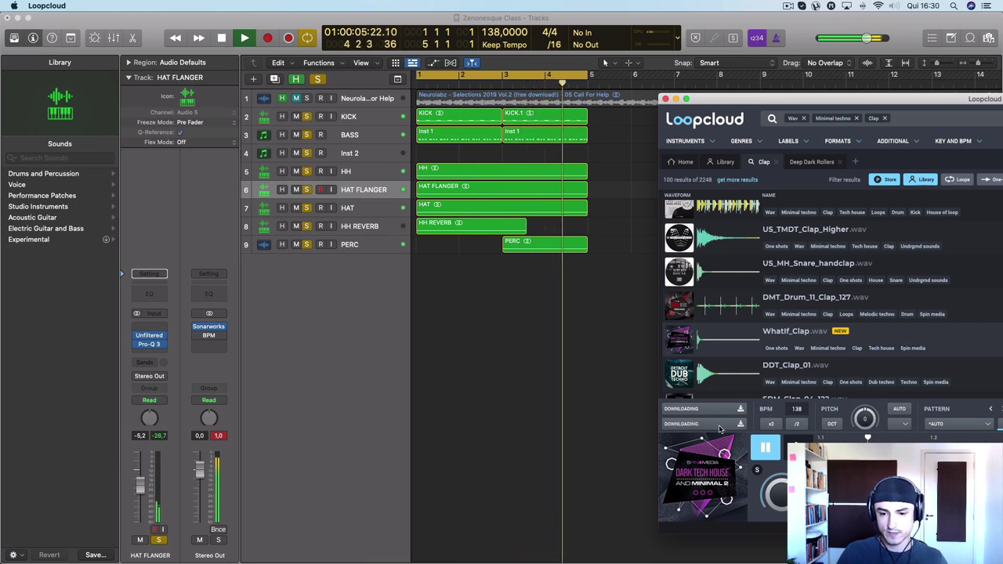
pyautogui.moveTo(715, 424); pyautogui.dragTo(416, 279)
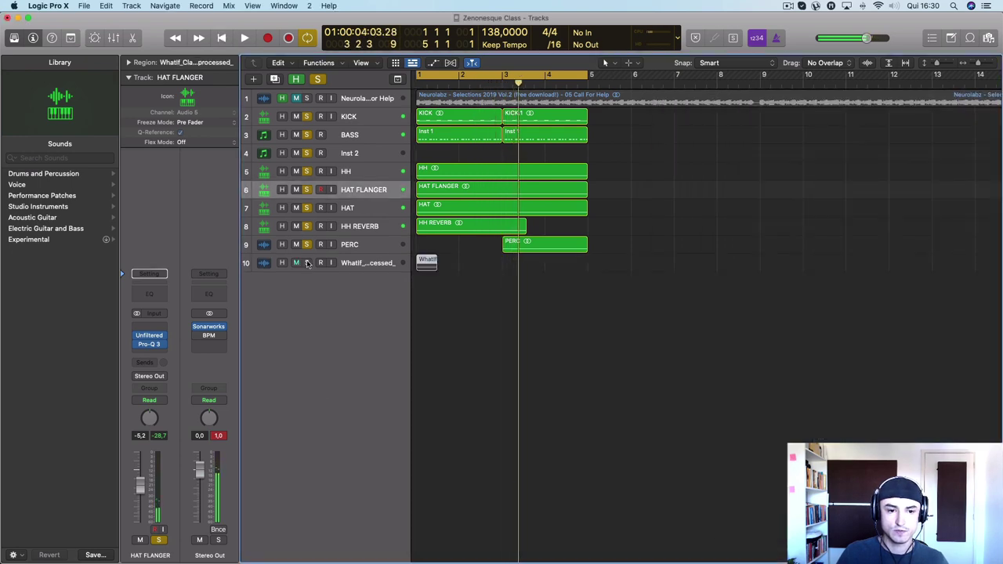
# Step: Solo the clap track and move its region to beat 2 of bar 1, checking the timing in playback
pyautogui.press('z')
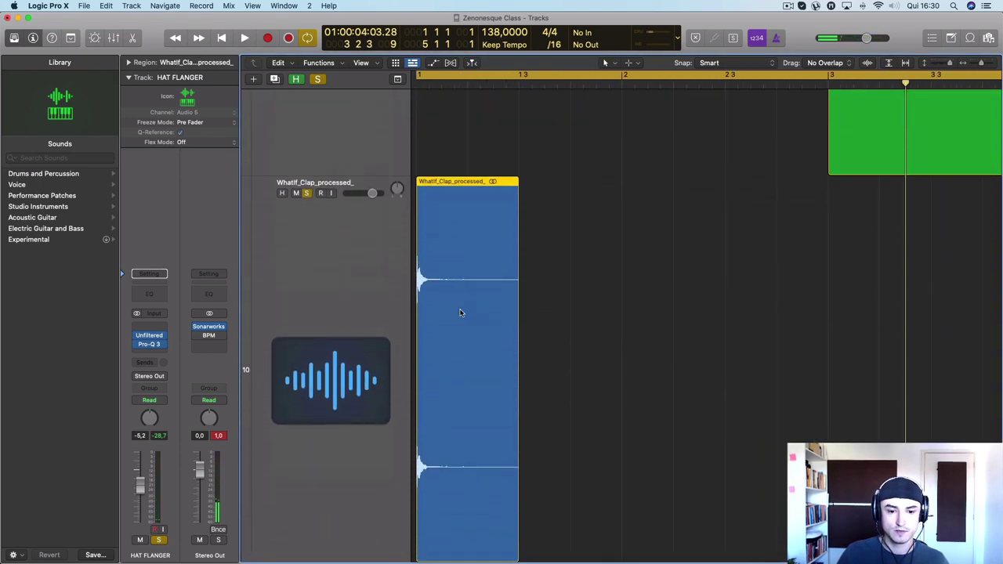
pyautogui.moveTo(473, 246); pyautogui.dragTo(551, 247)
pyautogui.press('space')
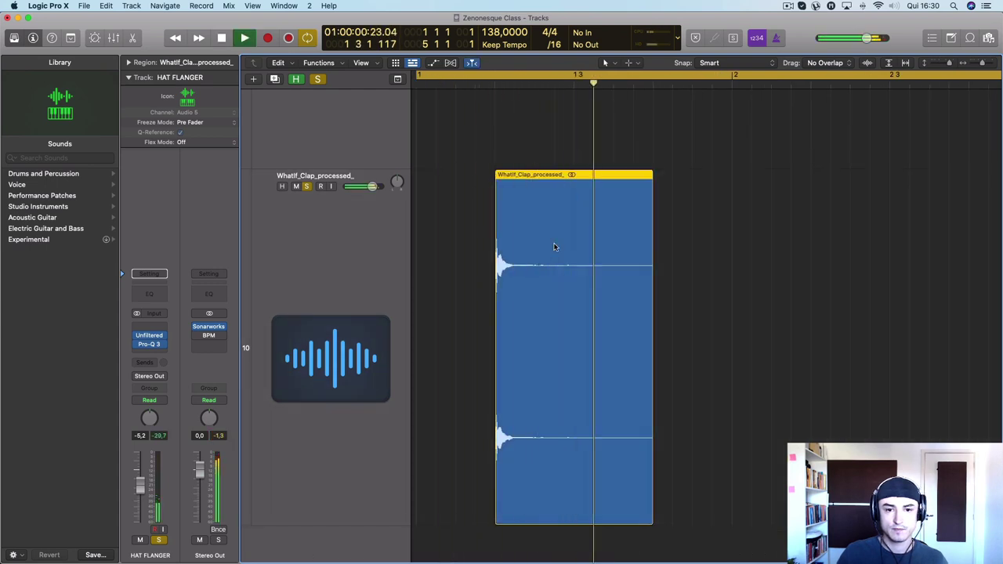
pyautogui.press('space')
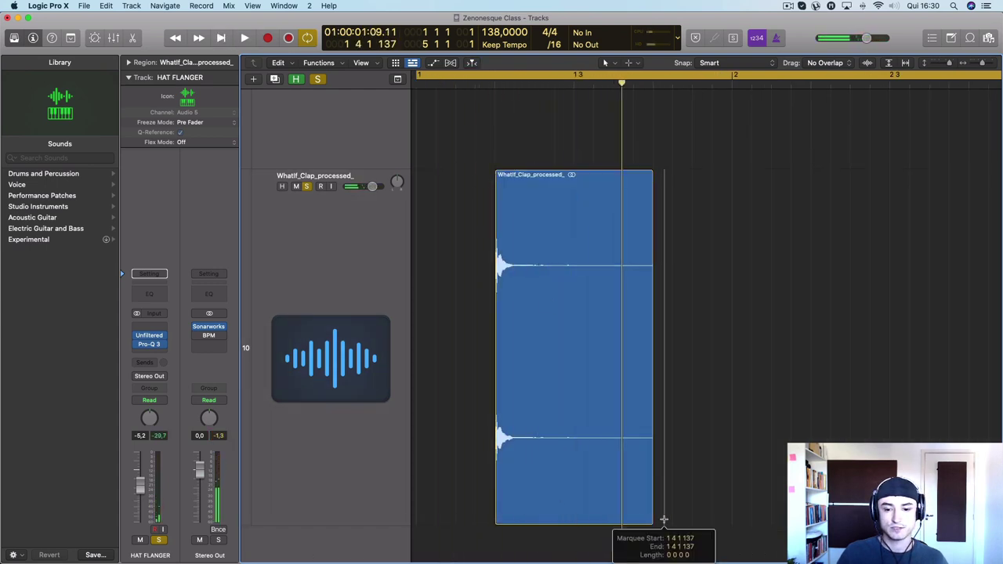
# Step: Trim the end of the clap region until it is about half a beat long, and check it in playback
pyautogui.moveTo(652, 522); pyautogui.dragTo(553, 523)
pyautogui.press('space')
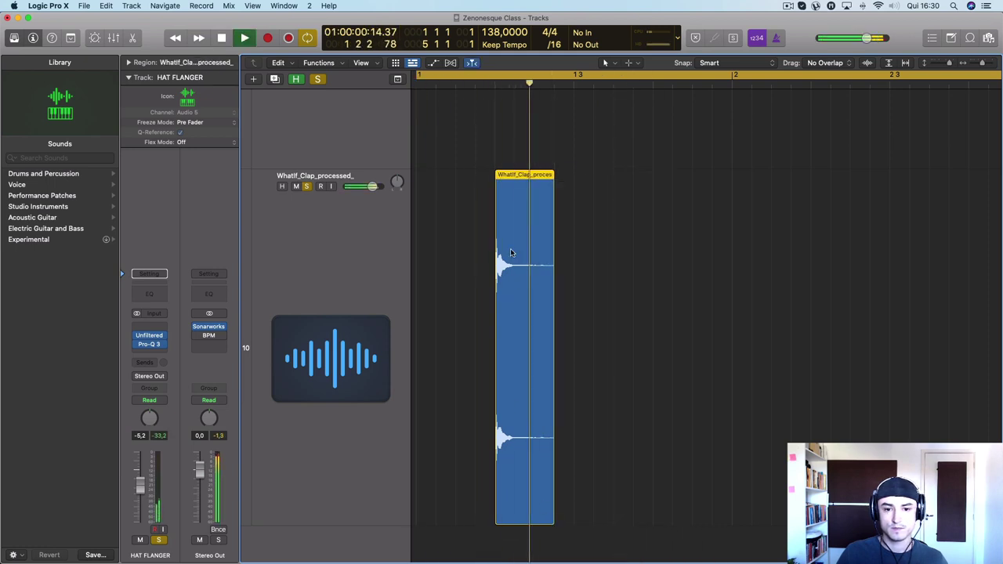
pyautogui.scroll(3, 509, 278)
pyautogui.press('z')
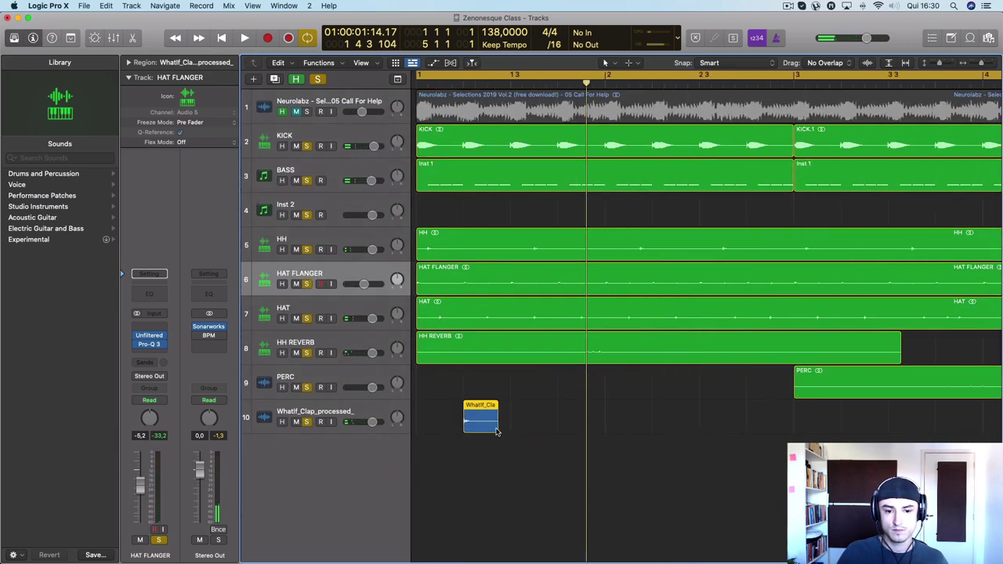
pyautogui.moveTo(495, 430); pyautogui.dragTo(484, 430)
pyautogui.press('space')
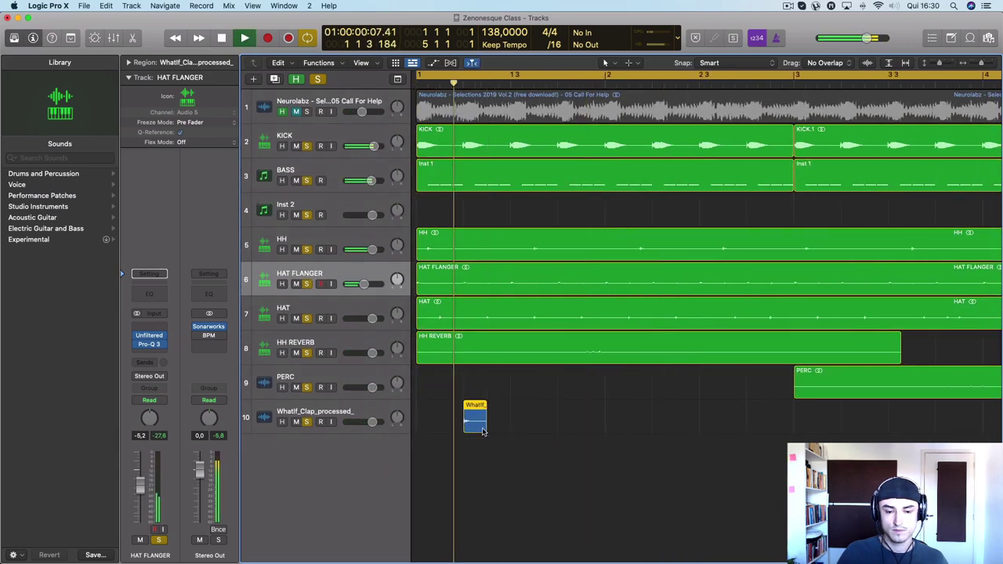
pyautogui.press('space')
# Step: Lower the WhatIf_Clap track's volume to -10.4 dB while the loop plays
pyautogui.click(302, 414)
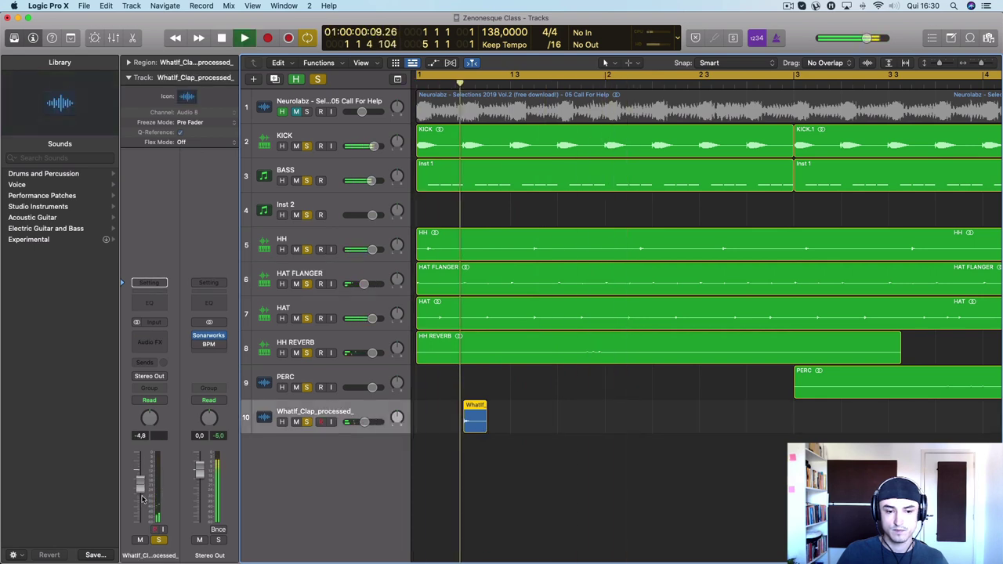
pyautogui.press('space')
pyautogui.moveTo(142, 499); pyautogui.dragTo(142, 502)
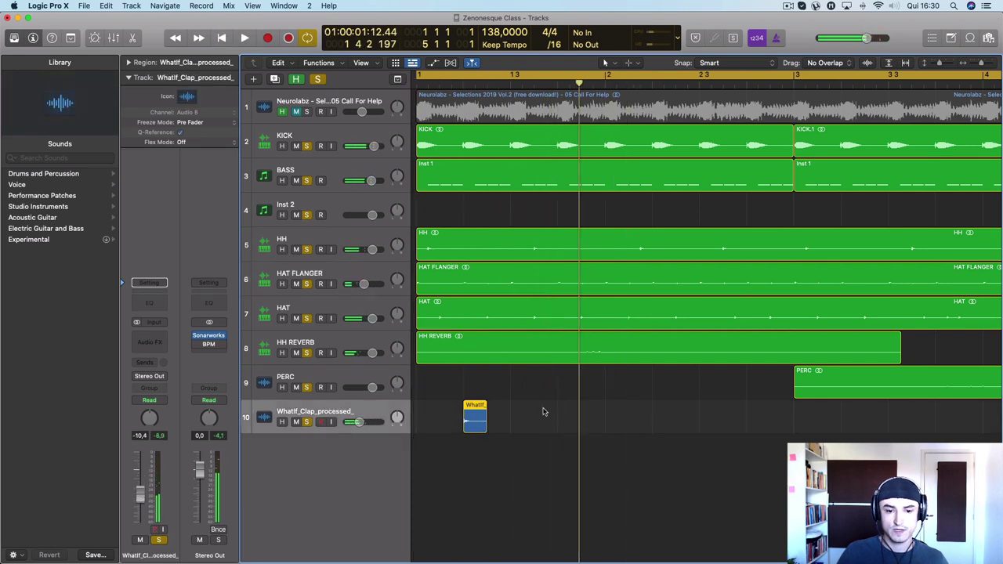
# Step: Copy the clap to beat 4 of bar 1 and play the loop from the start
pyautogui.press('z')
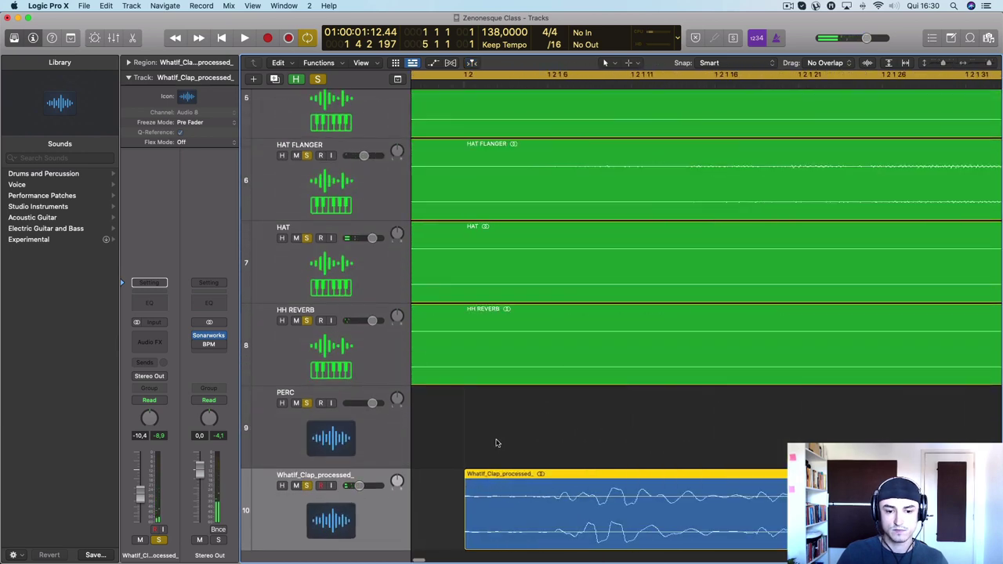
pyautogui.press('z')
pyautogui.press('Return')
pyautogui.press('space')
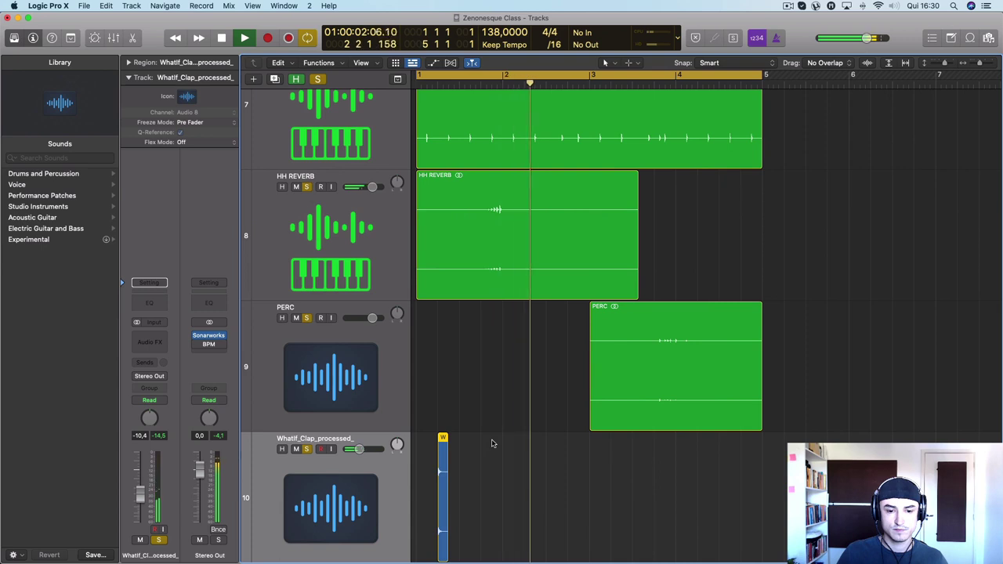
pyautogui.press('space')
pyautogui.moveTo(442, 440); pyautogui.dragTo(486, 445)
pyautogui.press('Return')
pyautogui.press('space')
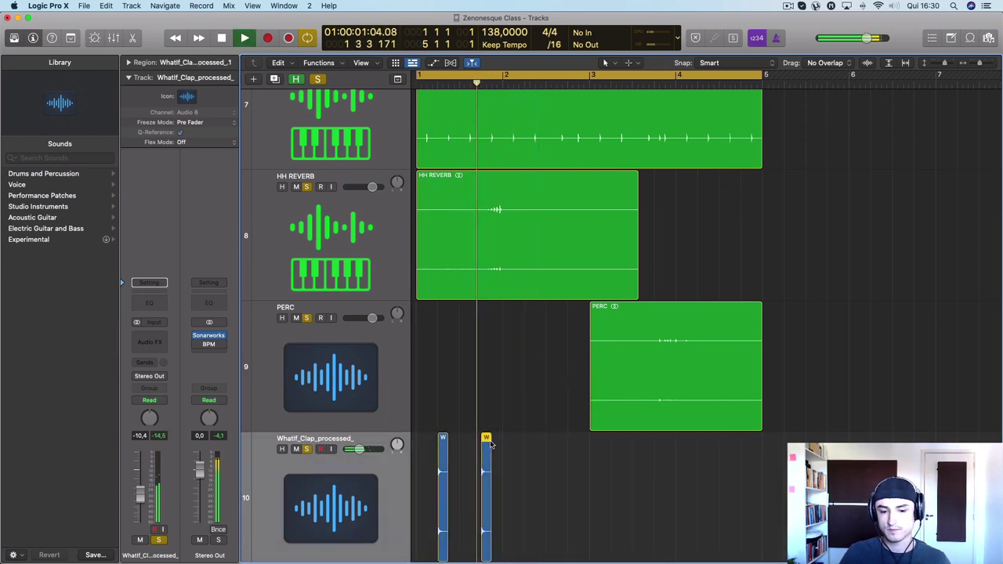
# Step: Copy both claps into bar 2, with the first copy halfway between beats 2 and 3 and the second on beat 4
pyautogui.click(498, 438)
pyautogui.press('space')
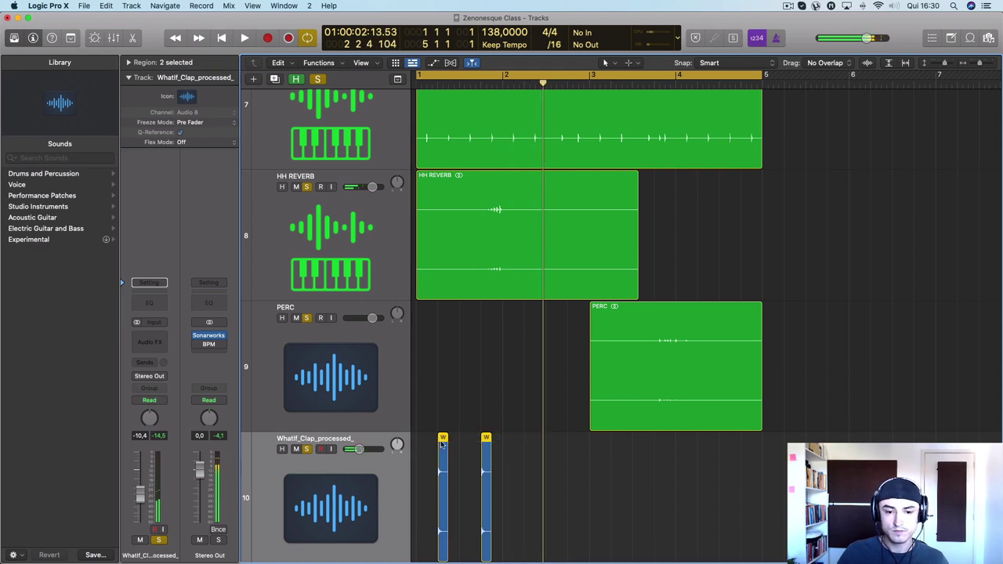
pyautogui.moveTo(441, 443); pyautogui.dragTo(539, 441)
pyautogui.press('space')
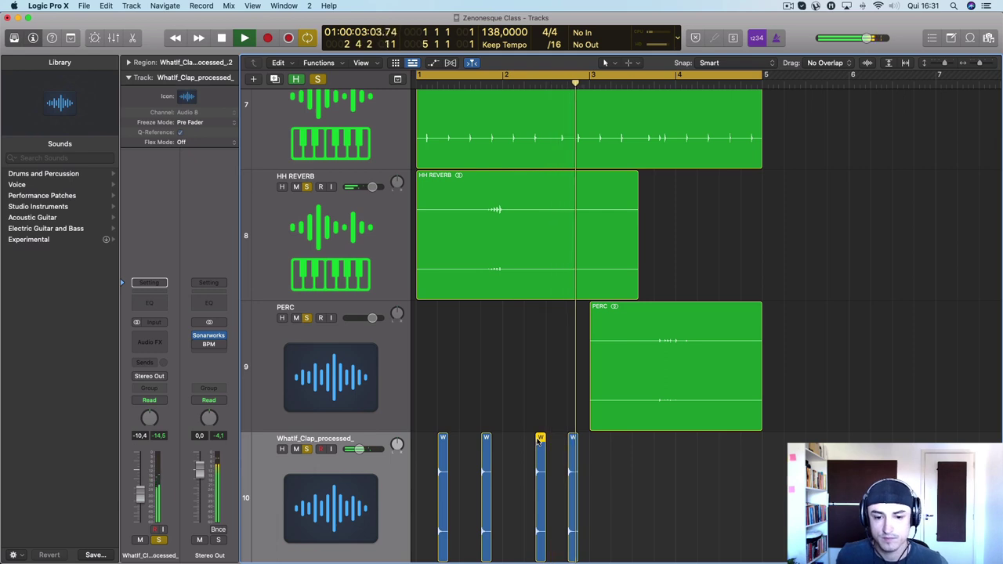
# Step: Move the third clap one sixteenth earlier, to just after beat 2 of bar 2, and play the loop
pyautogui.press('space')
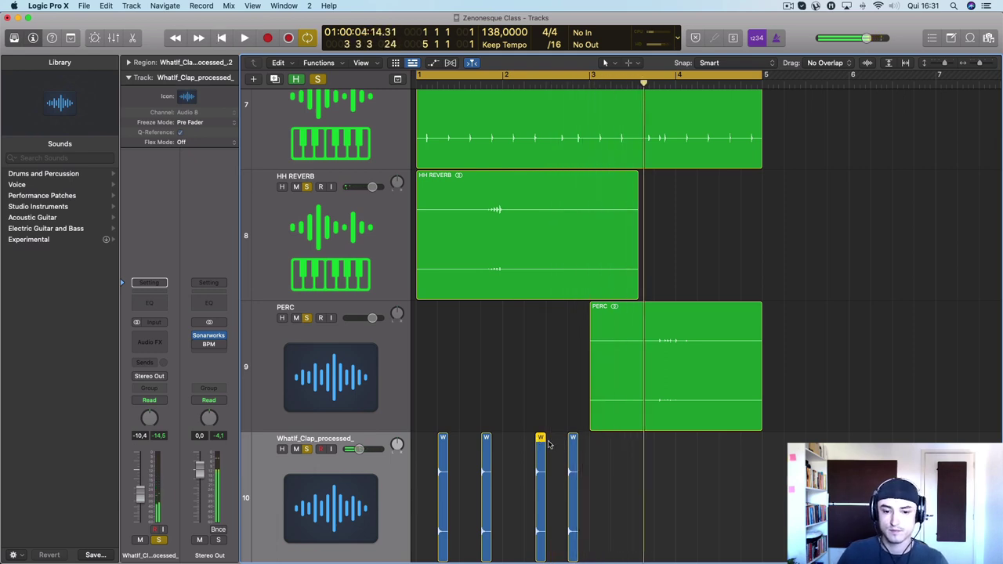
pyautogui.scroll(3, 549, 444)
pyautogui.moveTo(548, 445); pyautogui.dragTo(533, 447)
pyautogui.press('space')
pyautogui.scroll(-4, 544, 457)
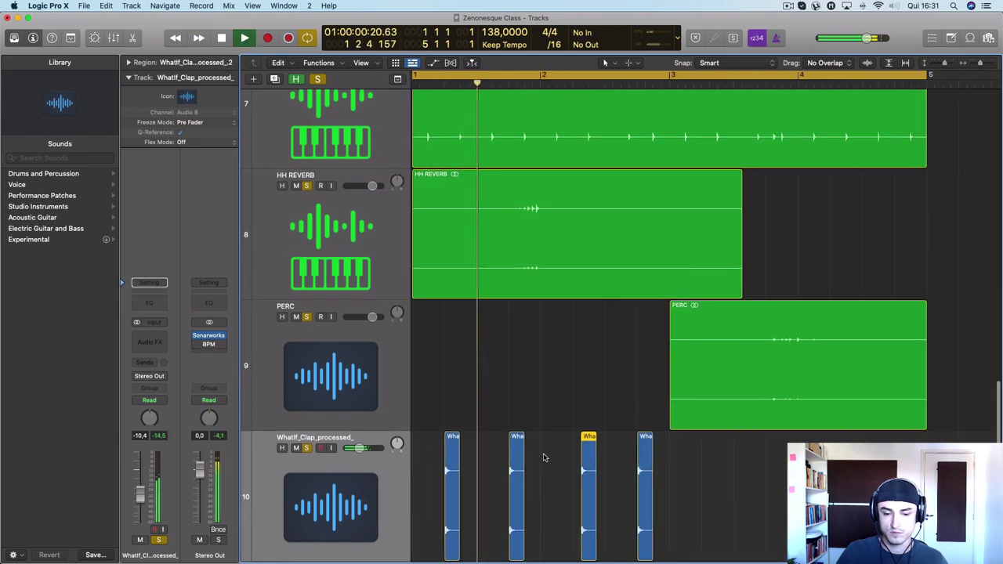
pyautogui.scroll(-5, 543, 457)
pyautogui.scroll(-2, 544, 458)
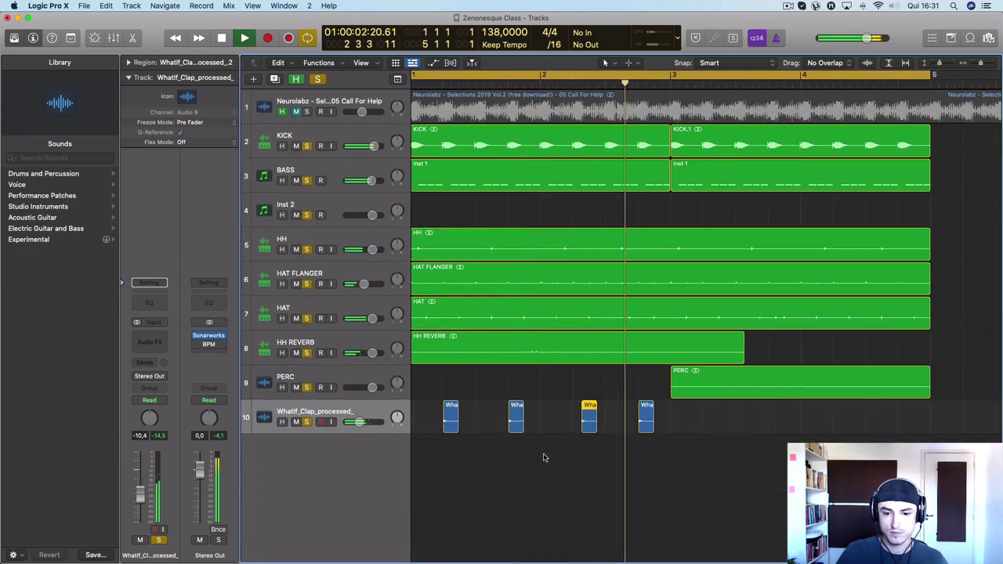
pyautogui.scroll(-3, 544, 443)
pyautogui.press('space')
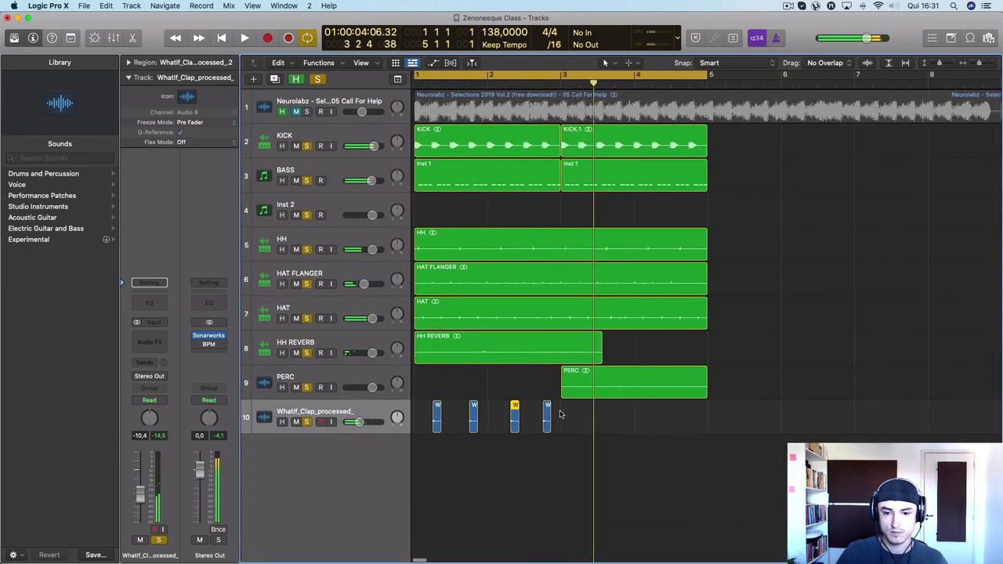
# Step: Copy the first two claps into bars 3 and 4 so they fall on beats 2 and 4 of each bar
pyautogui.moveTo(437, 405); pyautogui.dragTo(575, 408)
pyautogui.press('space')
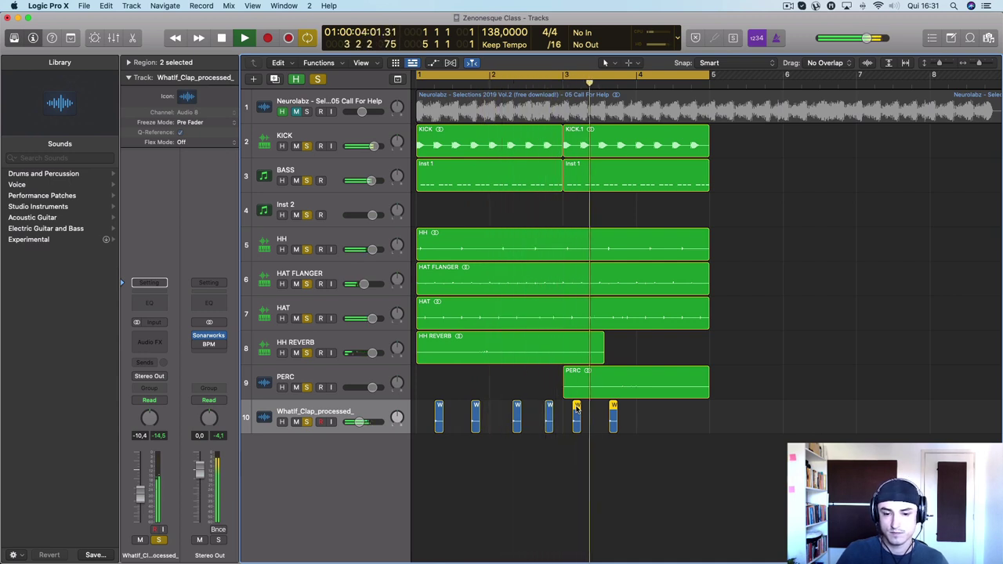
pyautogui.moveTo(576, 408); pyautogui.dragTo(586, 408)
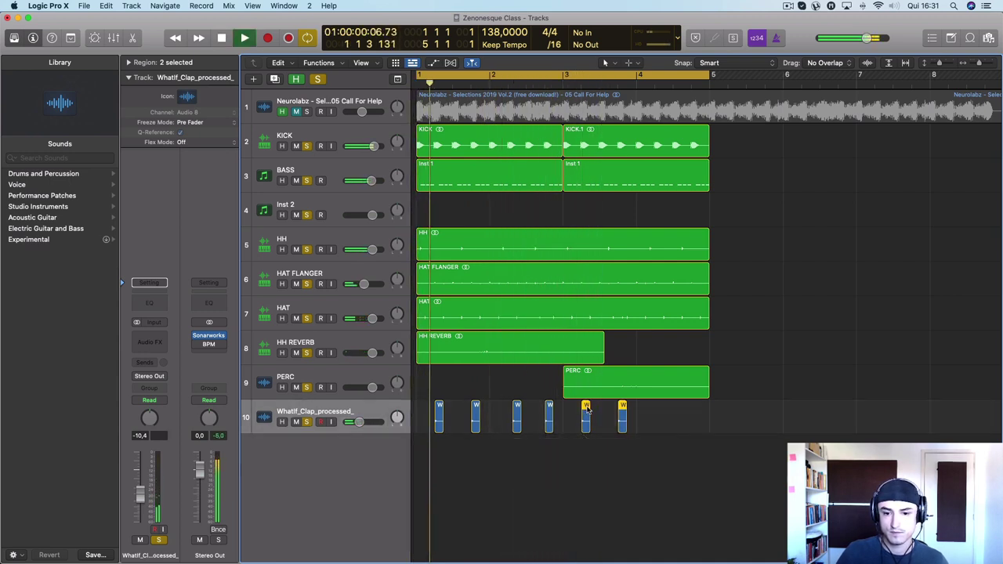
pyautogui.moveTo(655, 410)
pyautogui.mouseDown()
pyautogui.moveTo(585, 408)
pyautogui.moveTo(659, 407)
pyautogui.mouseUp()
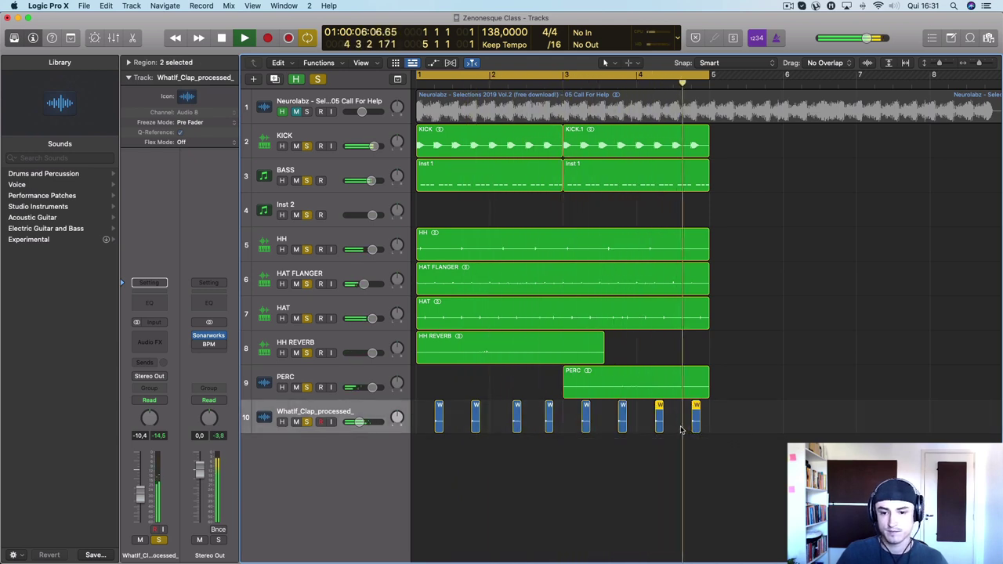
pyautogui.press('space')
# Step: Copy the last clap to the final sixteenth of bar 4 and listen to the full loop
pyautogui.click(720, 429)
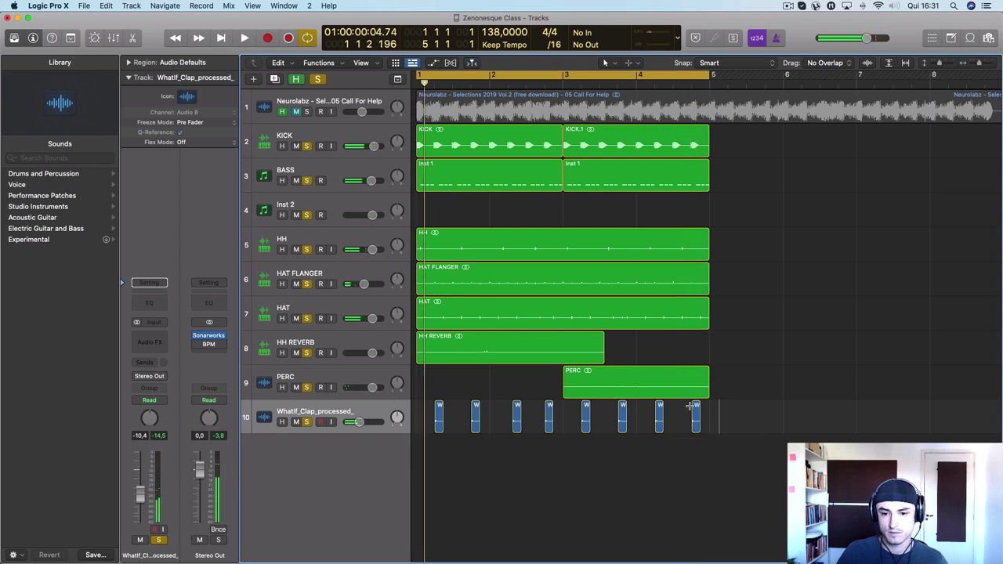
pyautogui.moveTo(696, 406); pyautogui.dragTo(709, 409)
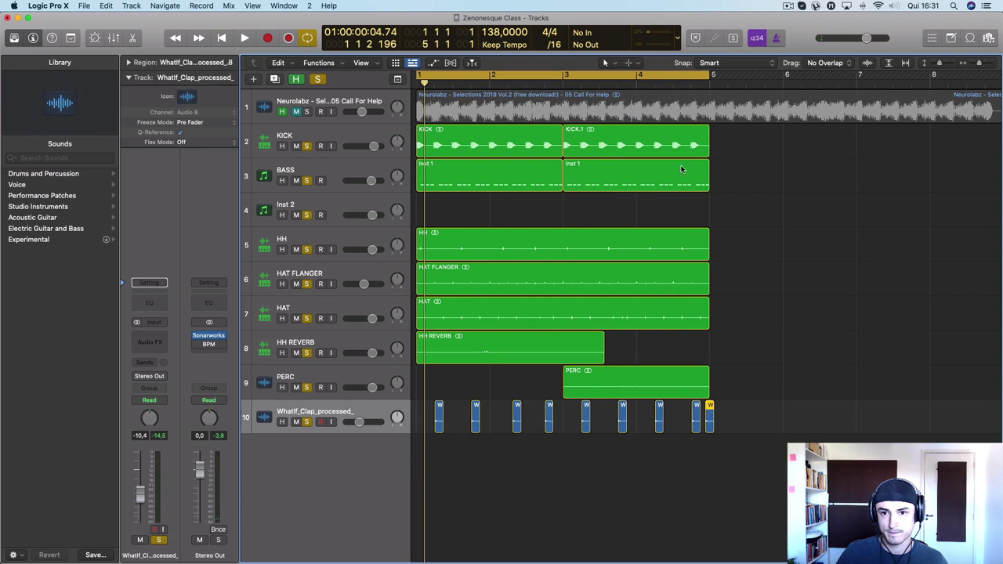
pyautogui.press('space')
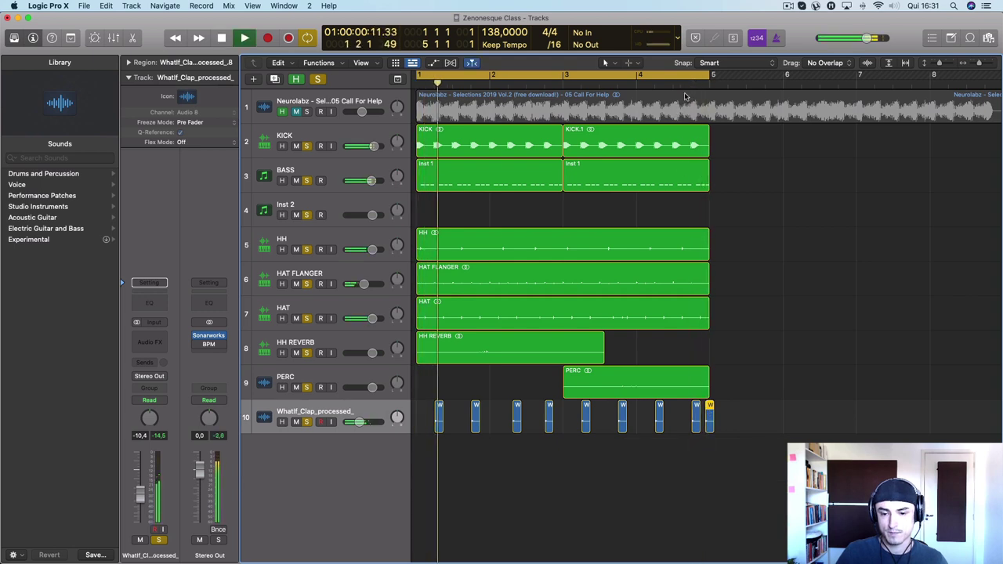
pyautogui.scroll(-5, 635, 443)
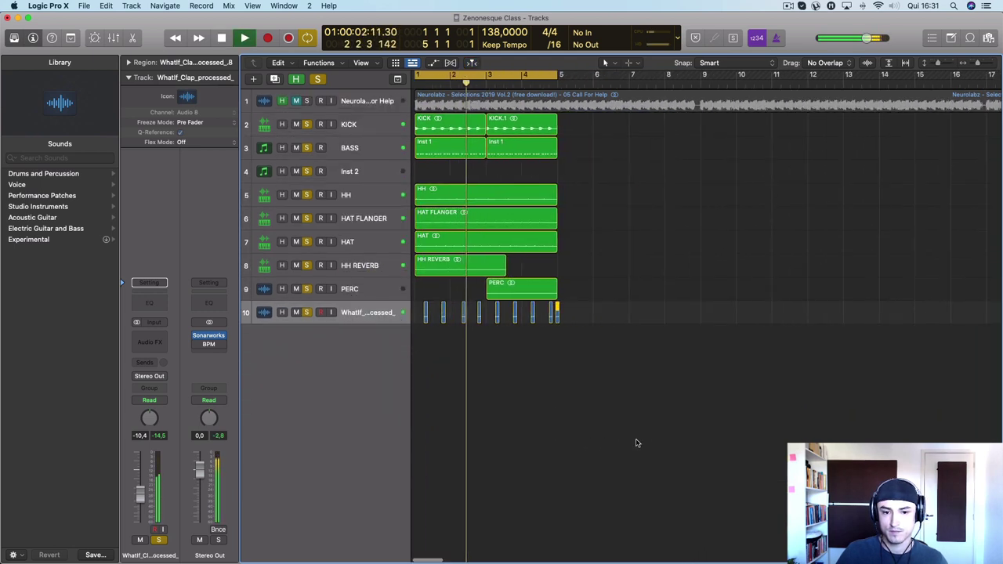
pyautogui.scroll(3, 635, 443)
pyautogui.hscroll(-5, 635, 443)
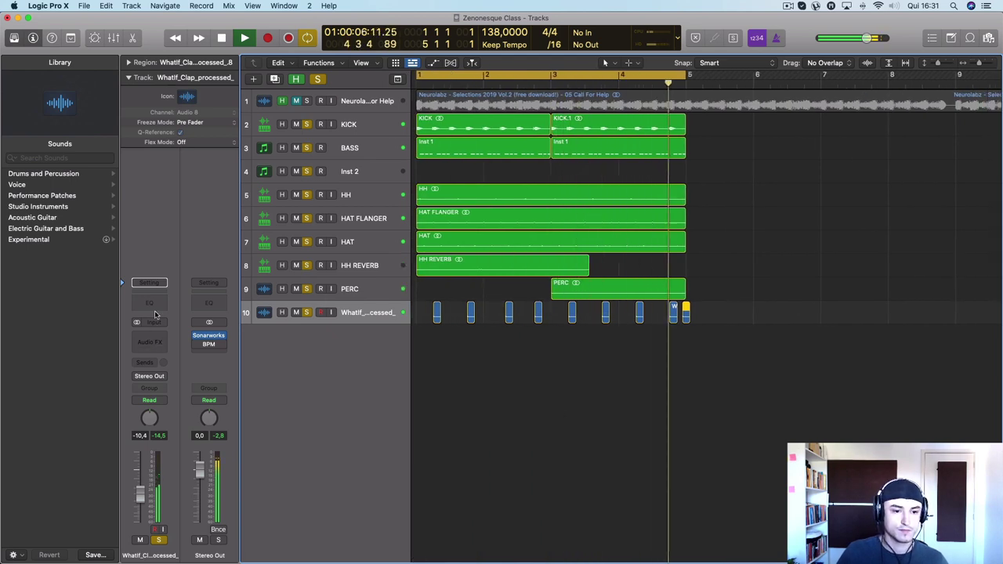
# Step: Insert a stereo Pro-Q 3 on the clap track and add a 12 dB/oct low cut at about 715 Hz
pyautogui.click(150, 342)
pyautogui.moveTo(175, 395)
pyautogui.moveTo(157, 357)
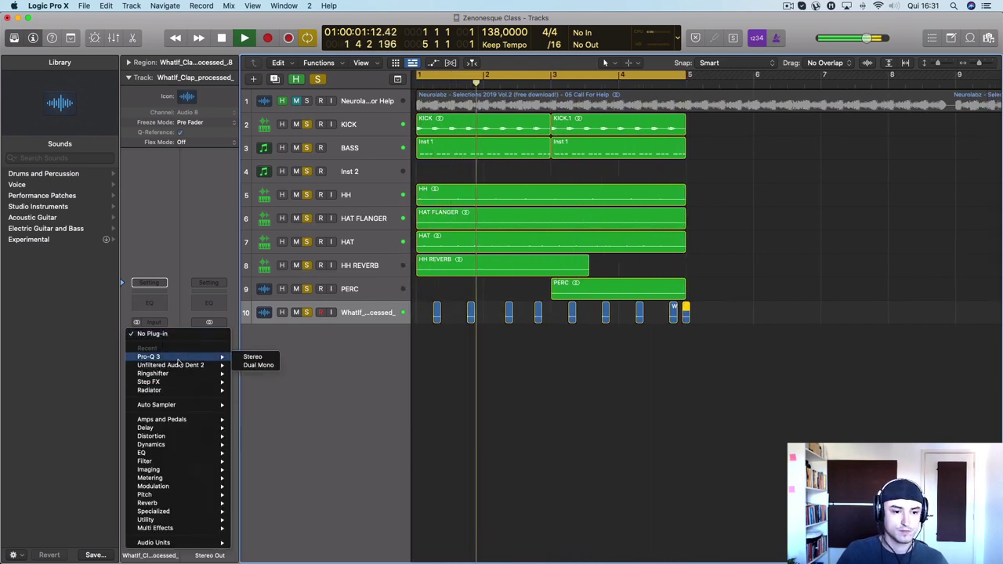
pyautogui.click(252, 354)
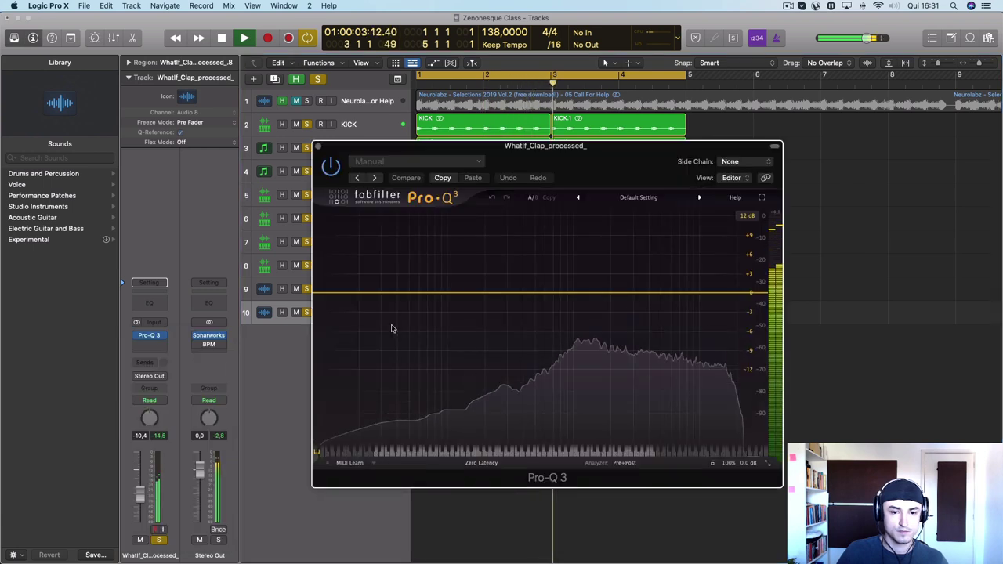
pyautogui.moveTo(340, 291); pyautogui.dragTo(576, 300)
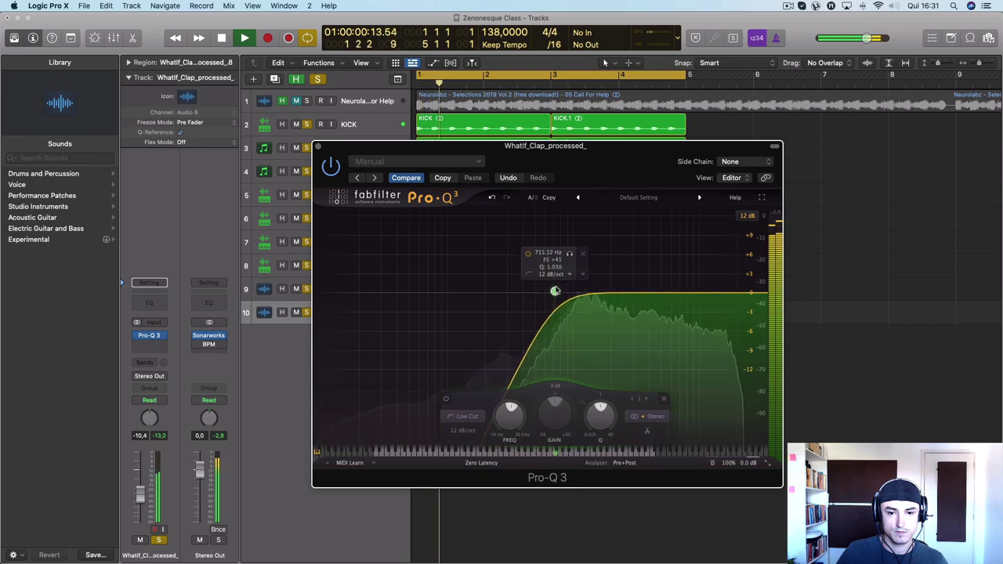
# Step: Boost the clap's high treble above 16 kHz with a bell, and add a bell cut of about 2.1 dB near 992 Hz
pyautogui.moveTo(714, 295); pyautogui.dragTo(724, 194)
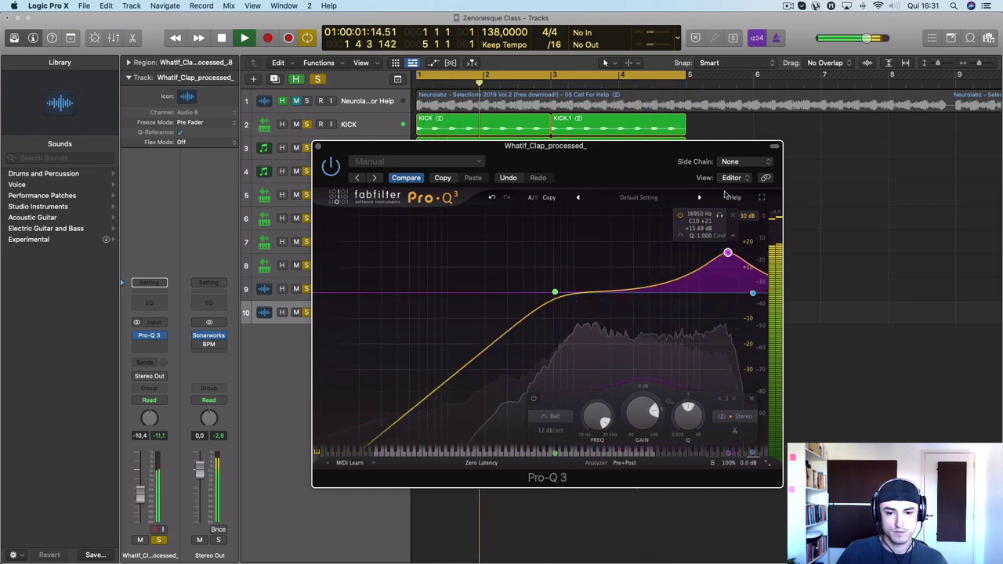
pyautogui.moveTo(727, 253)
pyautogui.mouseDown()
pyautogui.moveTo(729, 226)
pyautogui.moveTo(733, 249)
pyautogui.mouseUp()
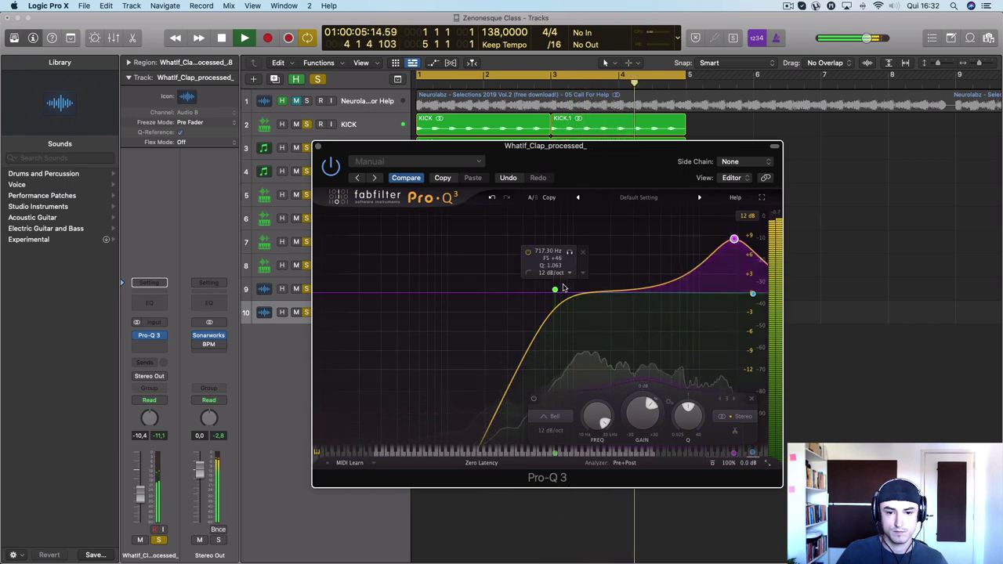
pyautogui.moveTo(554, 291); pyautogui.dragTo(573, 307)
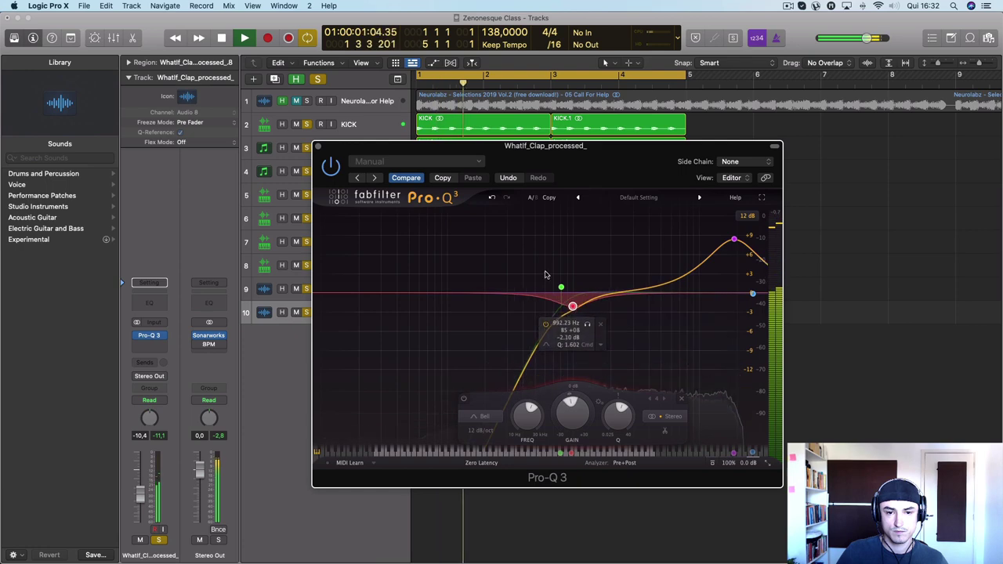
# Step: Close the clap's EQ, select the clap track and listen to the four-bar loop
pyautogui.click(317, 145)
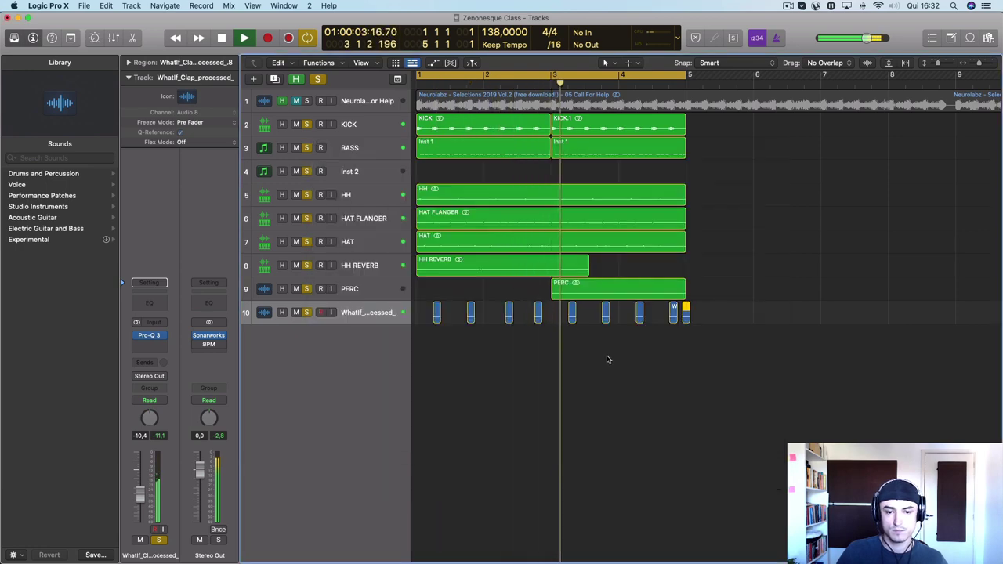
pyautogui.click(371, 306)
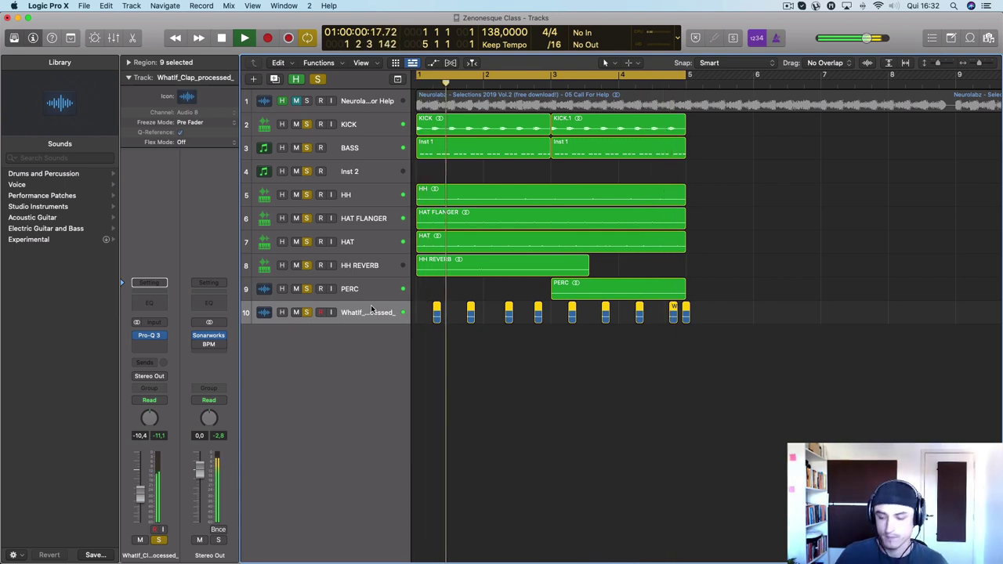
pyautogui.press('space')
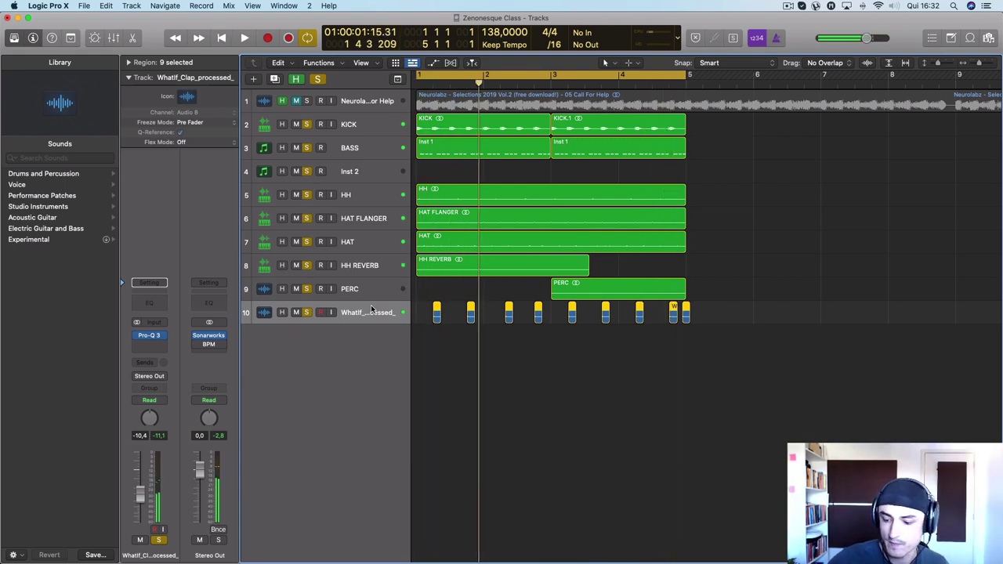
pyautogui.press('space')
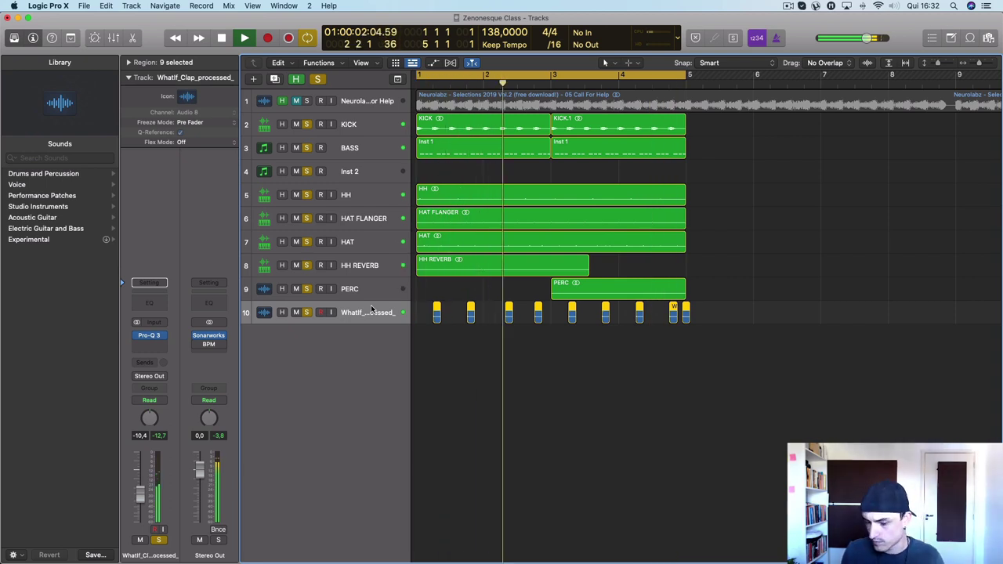
# Step: Set the BASS track's volume to -1.0 dB and its second Compressor's ratio to 3.2:1
pyautogui.click(351, 148)
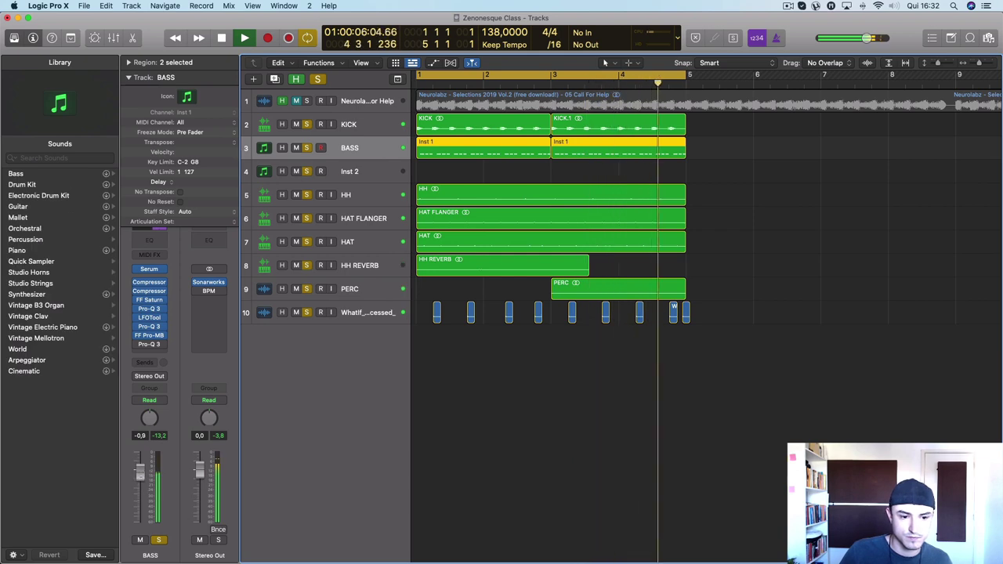
pyautogui.moveTo(141, 477); pyautogui.dragTo(142, 479)
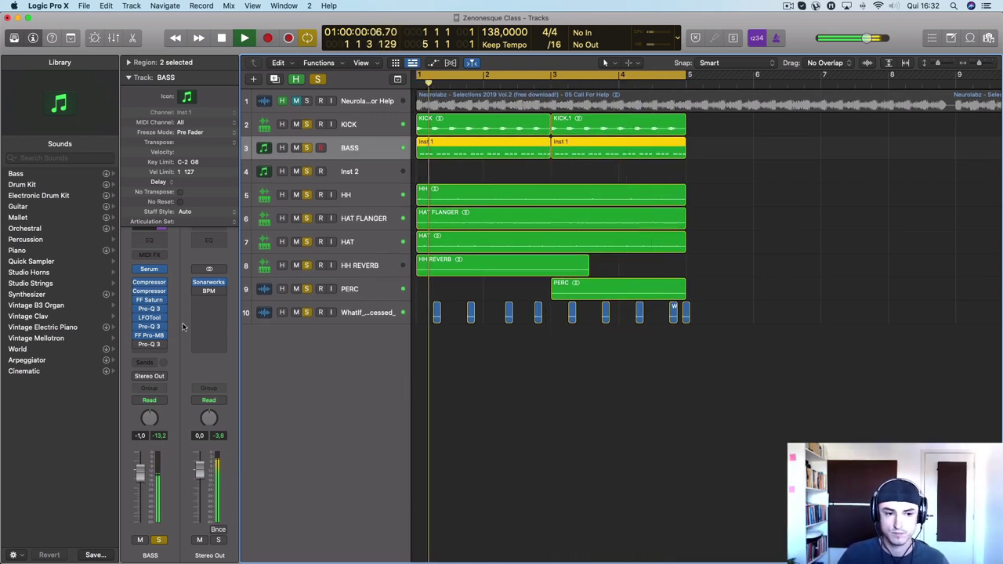
pyautogui.press('space')
pyautogui.click(150, 290)
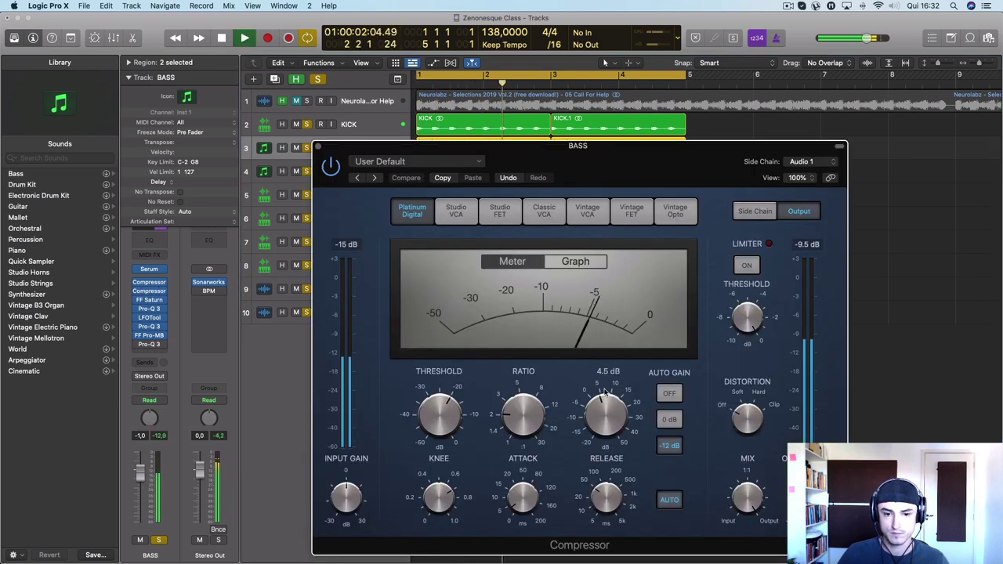
pyautogui.moveTo(523, 412); pyautogui.dragTo(522, 403)
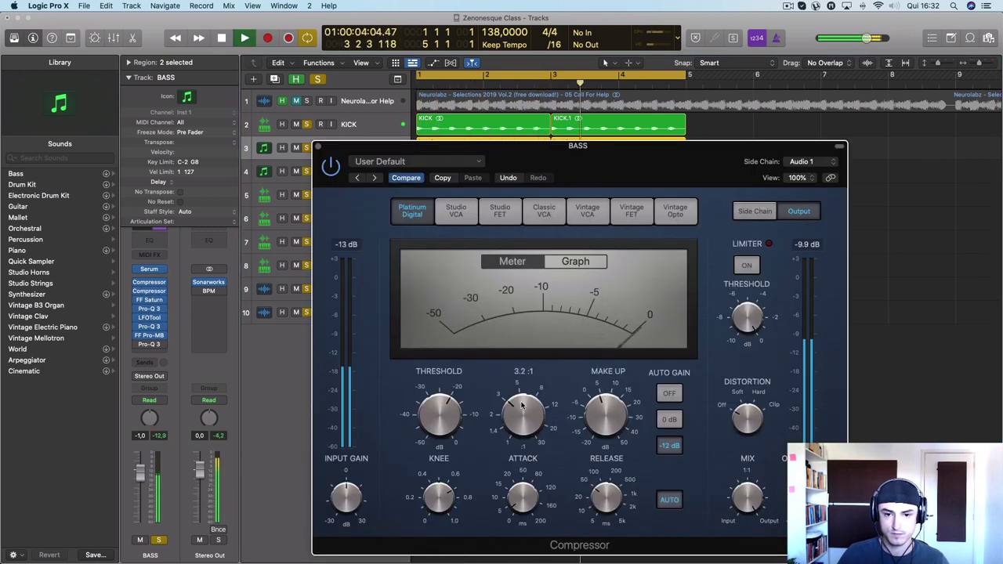
# Step: In the bass's Serum, change the filter type to Low 18, fine-tune its cutoff, and close the plug-in windows
pyautogui.click(150, 270)
pyautogui.moveTo(726, 345); pyautogui.dragTo(724, 348)
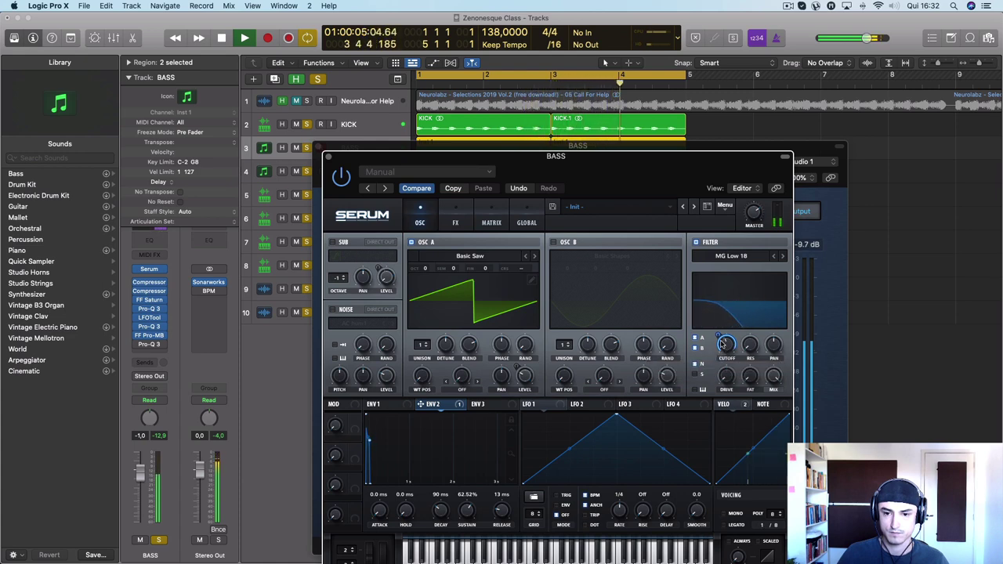
pyautogui.moveTo(718, 336); pyautogui.dragTo(718, 350)
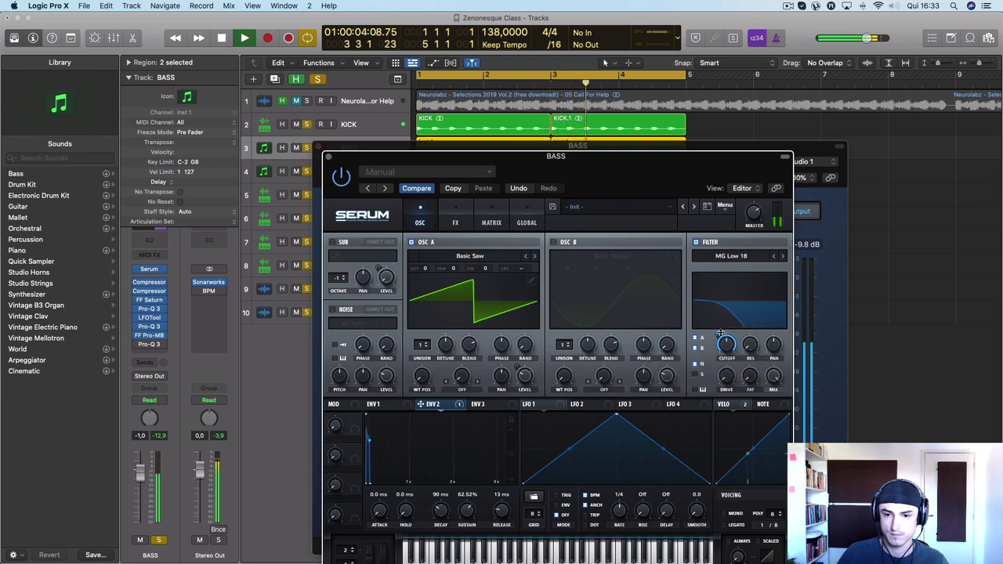
pyautogui.click(760, 257)
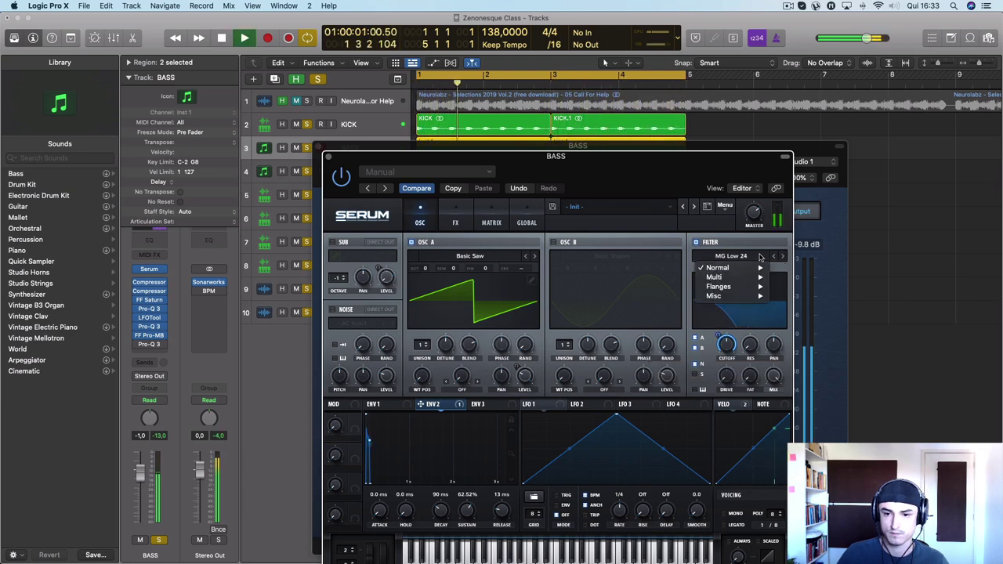
pyautogui.moveTo(748, 267)
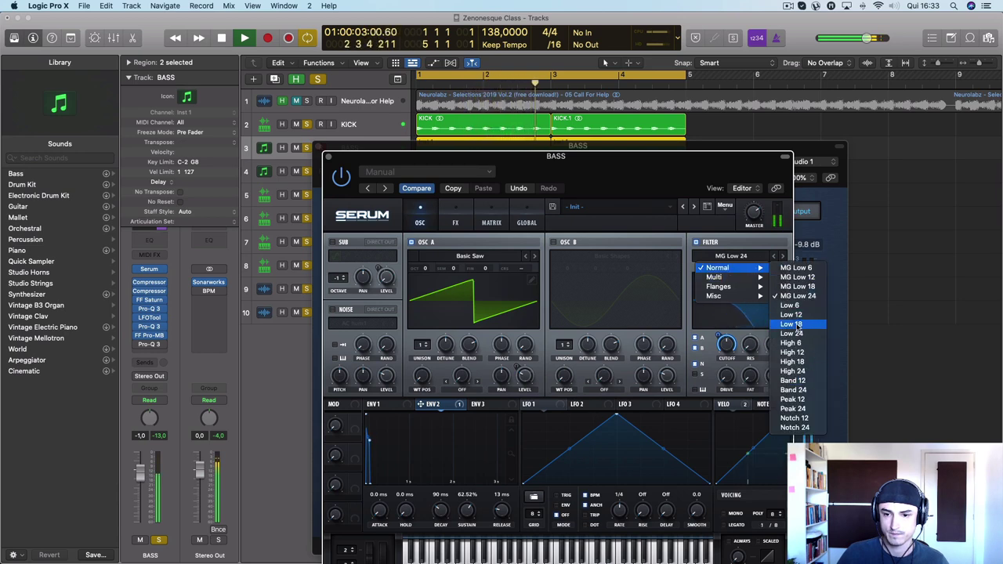
pyautogui.click(791, 324)
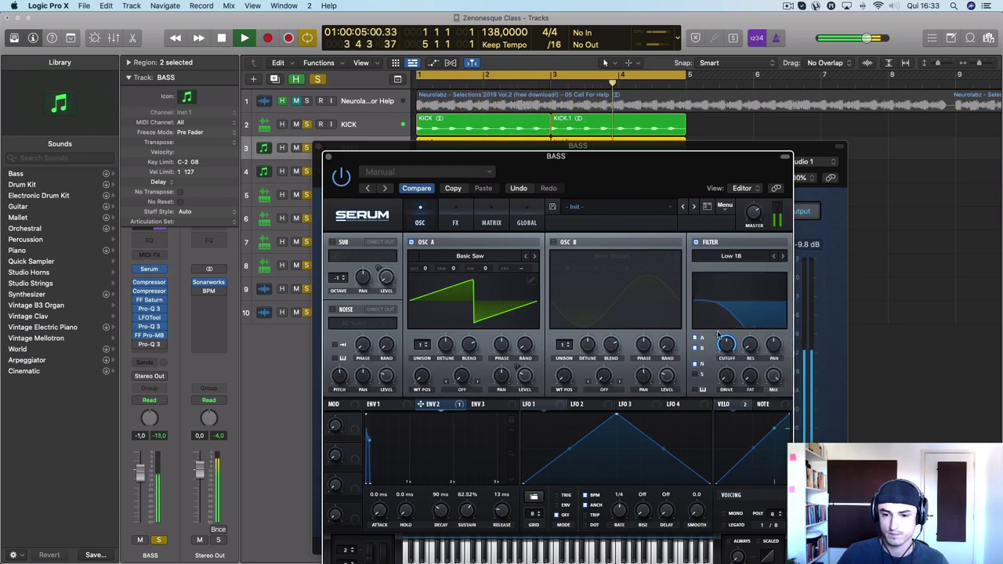
pyautogui.moveTo(728, 350); pyautogui.dragTo(724, 347)
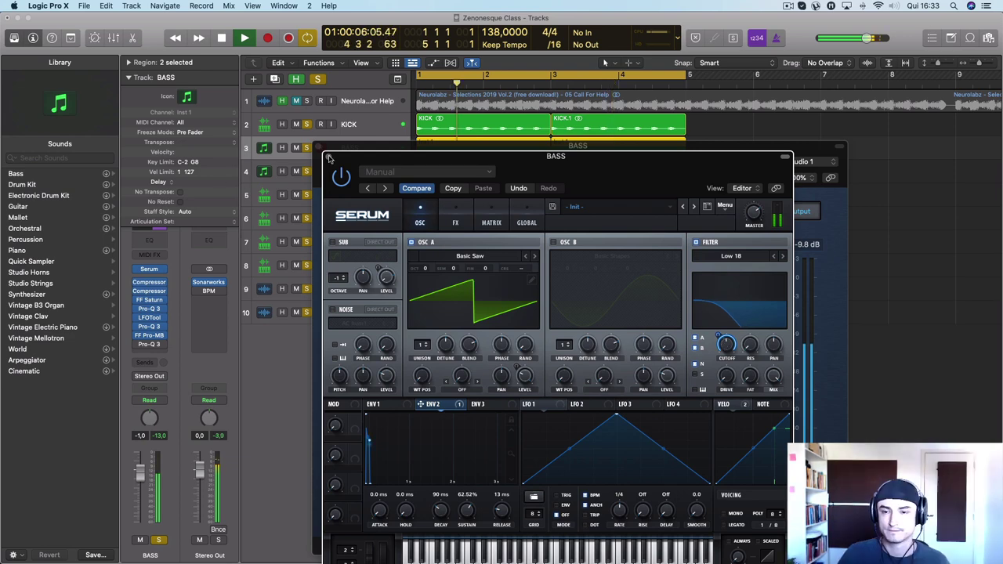
pyautogui.click(585, 198)
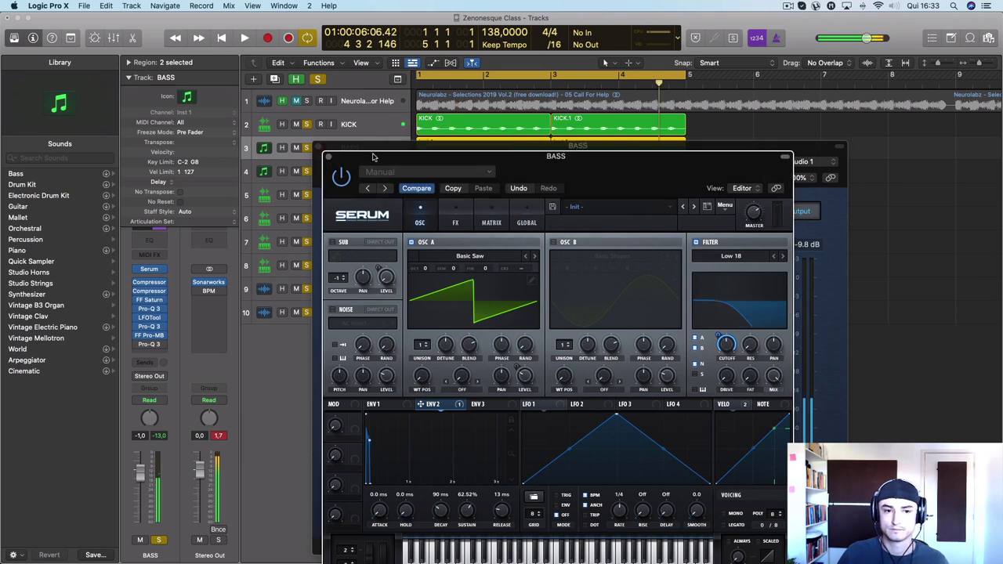
pyautogui.click(320, 149)
pyautogui.click(319, 149)
pyautogui.click(640, 353)
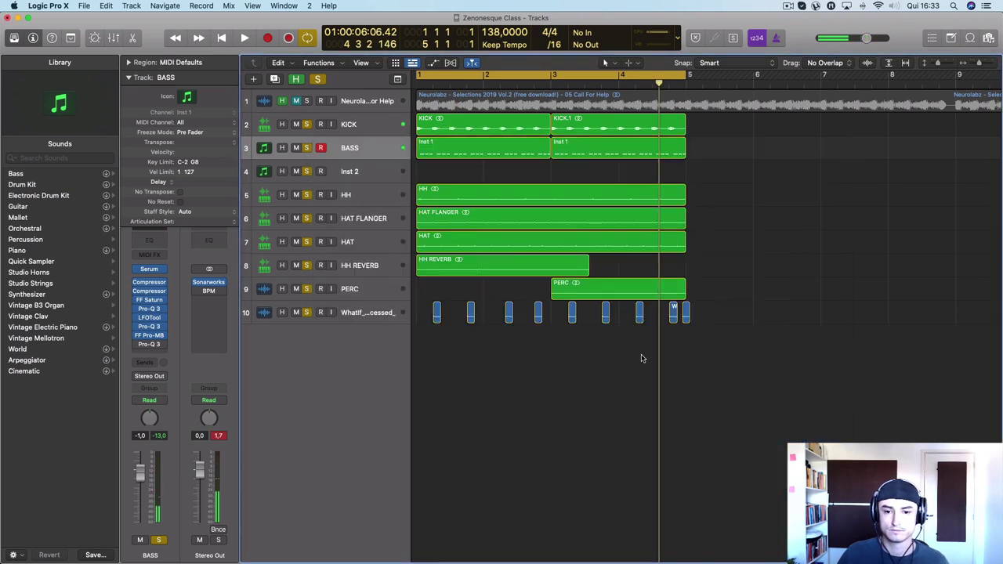
# Step: Listen to the loop and delete every clap after bar 1, keeping the first two
pyautogui.press('space')
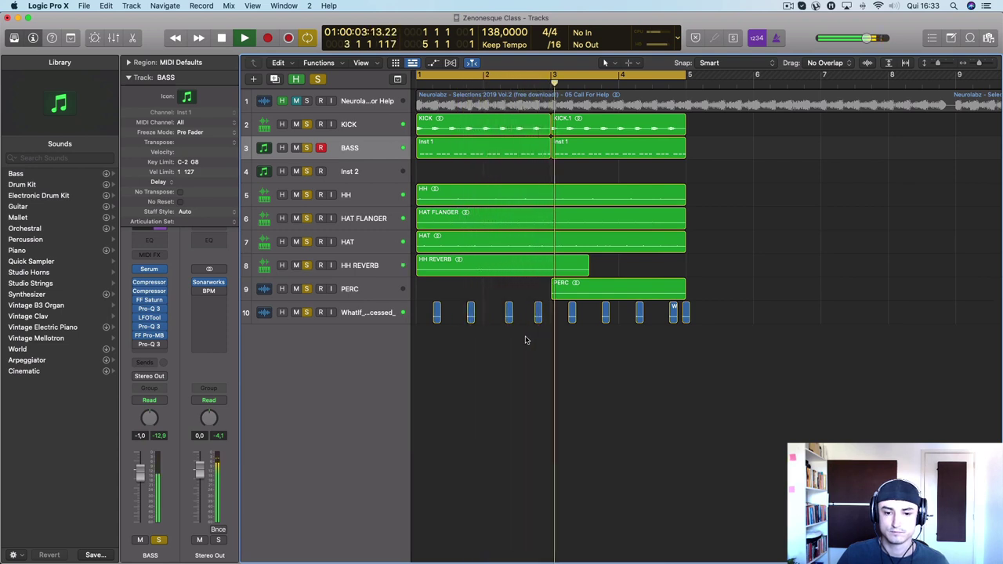
pyautogui.press('space')
pyautogui.moveTo(761, 313); pyautogui.dragTo(507, 317)
pyautogui.press('Delete')
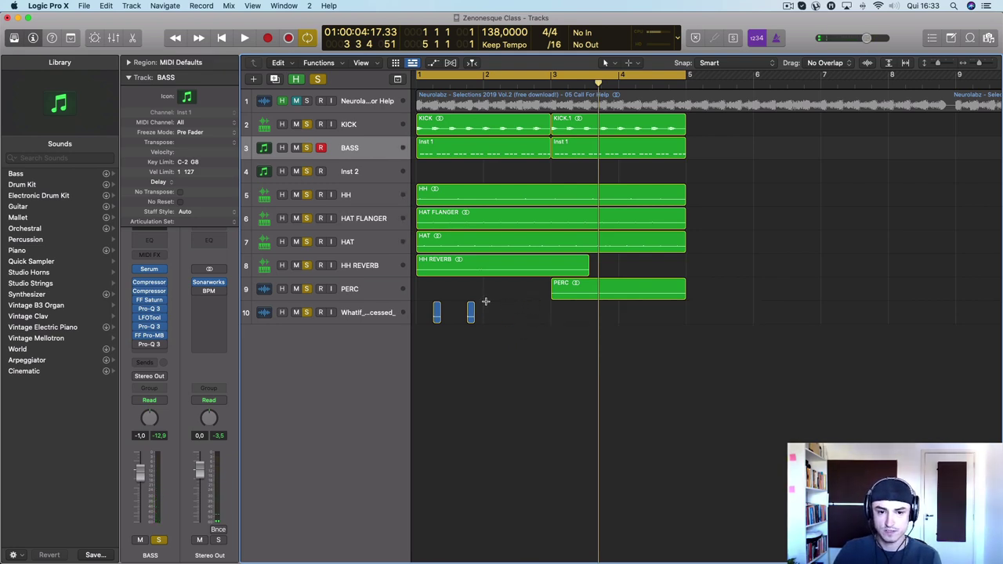
# Step: Copy the two claps of bar 1 into bar 2 on the same beats
pyautogui.scroll(5, 530, 328)
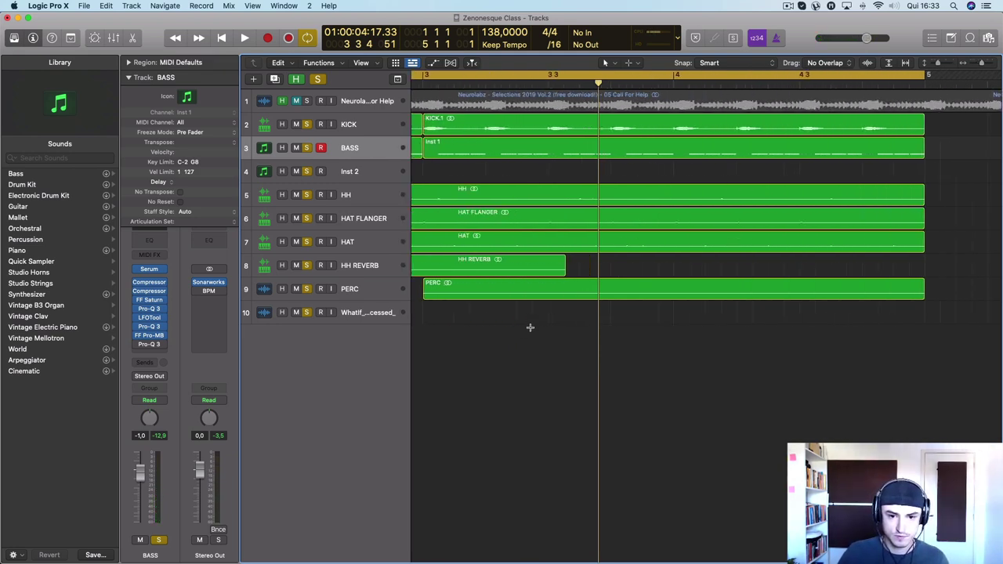
pyautogui.scroll(-4, 528, 329)
pyautogui.scroll(5, 528, 329)
pyautogui.hscroll(-5, 531, 329)
pyautogui.hscroll(-5, 531, 329)
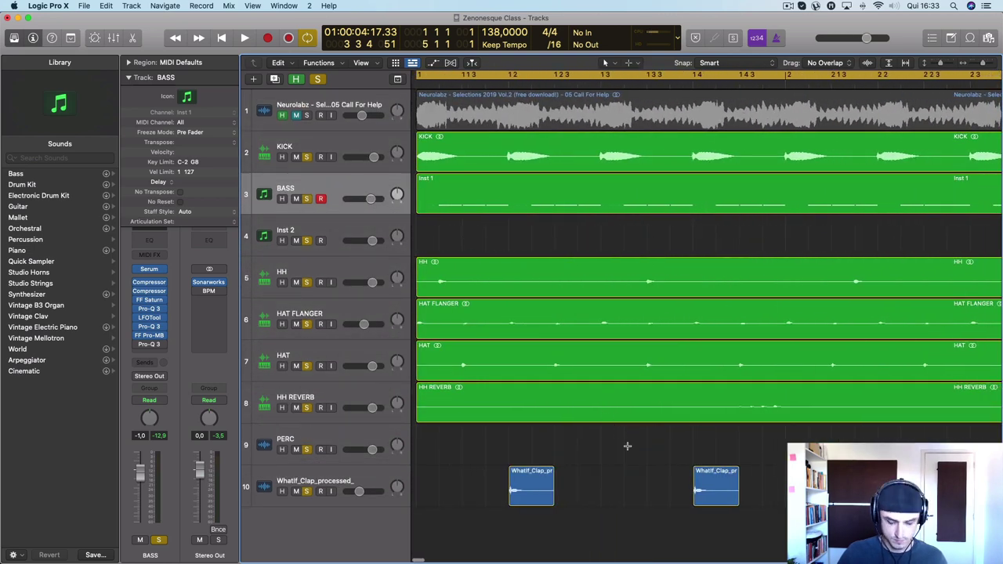
pyautogui.click(609, 63)
pyautogui.click(613, 77)
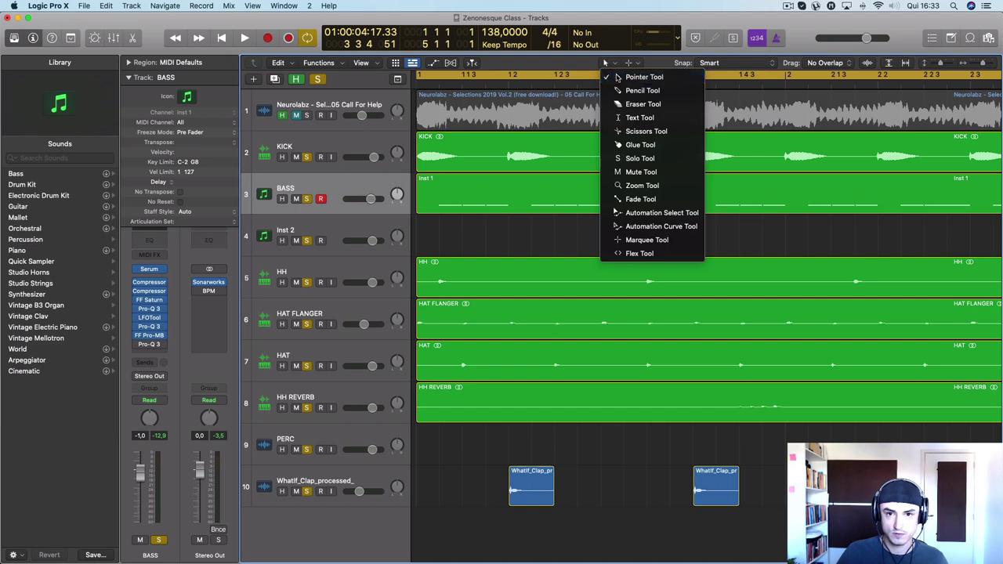
pyautogui.moveTo(774, 474); pyautogui.dragTo(506, 489)
pyautogui.scroll(-4, 486, 481)
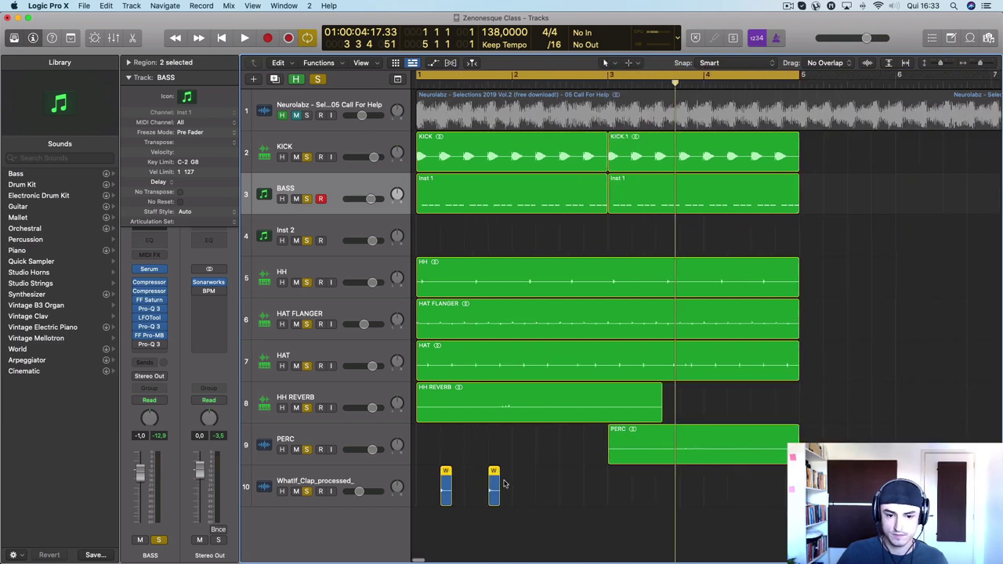
pyautogui.moveTo(446, 476); pyautogui.dragTo(543, 479)
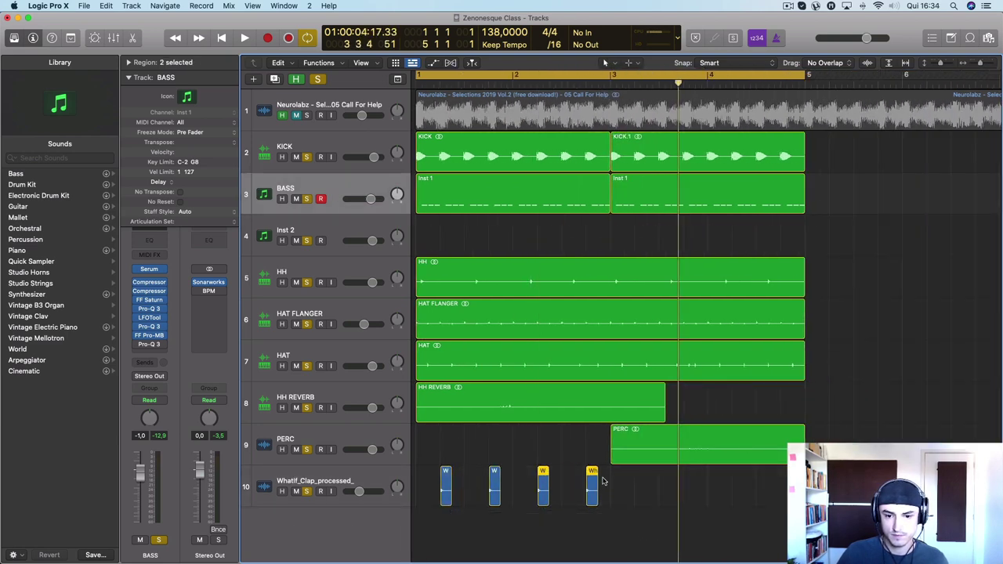
# Step: Copy the four claps of bars 1 and 2 into bars 3 and 4, and listen to the loop with the clap track selected
pyautogui.moveTo(610, 477); pyautogui.dragTo(640, 483)
pyautogui.press('space')
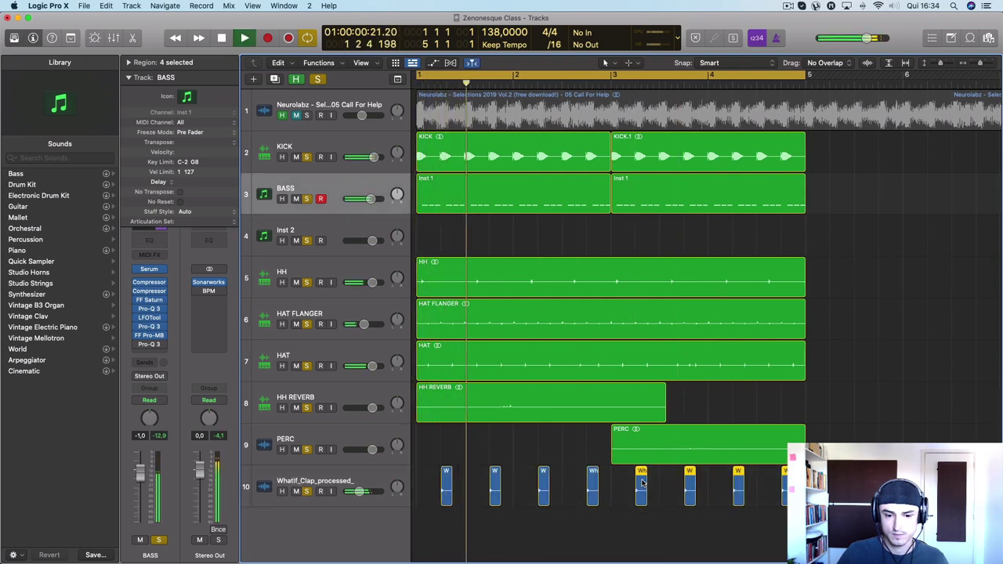
pyautogui.click(339, 476)
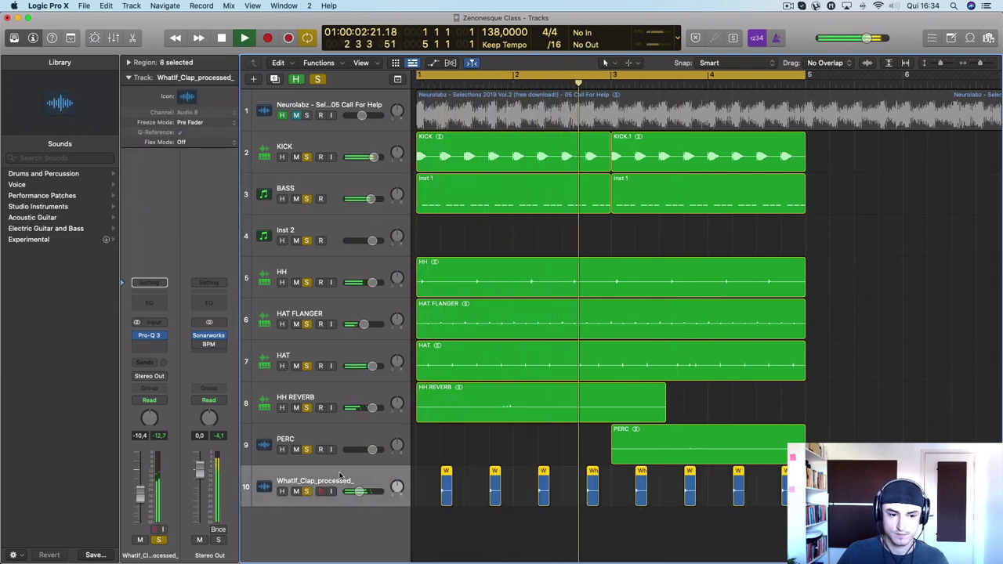
pyautogui.press('space')
# Step: Switch to Loopcloud and preview the loaded sample from the clap results
pyautogui.moveTo(679, 552)
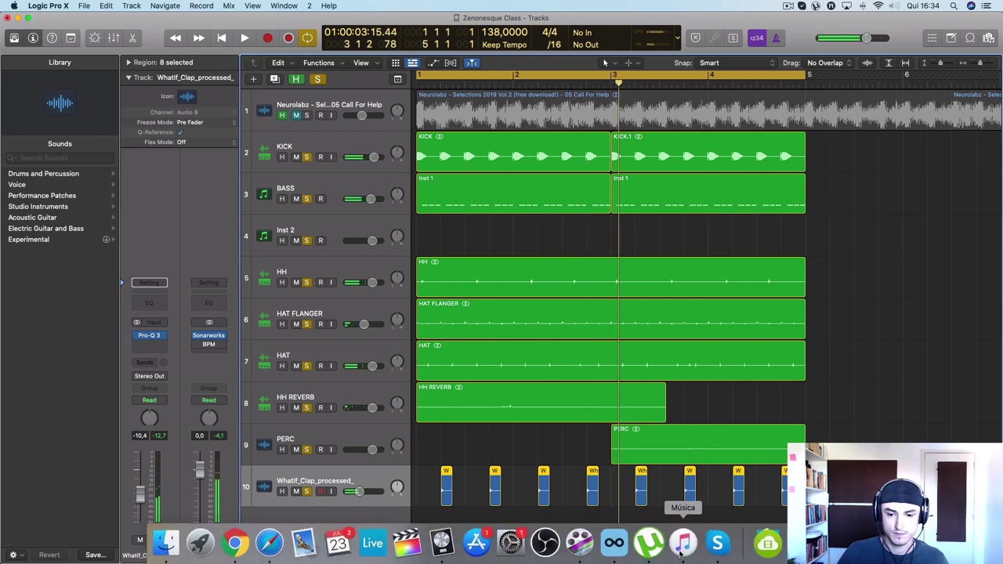
pyautogui.click(608, 551)
pyautogui.scroll(-5, 678, 350)
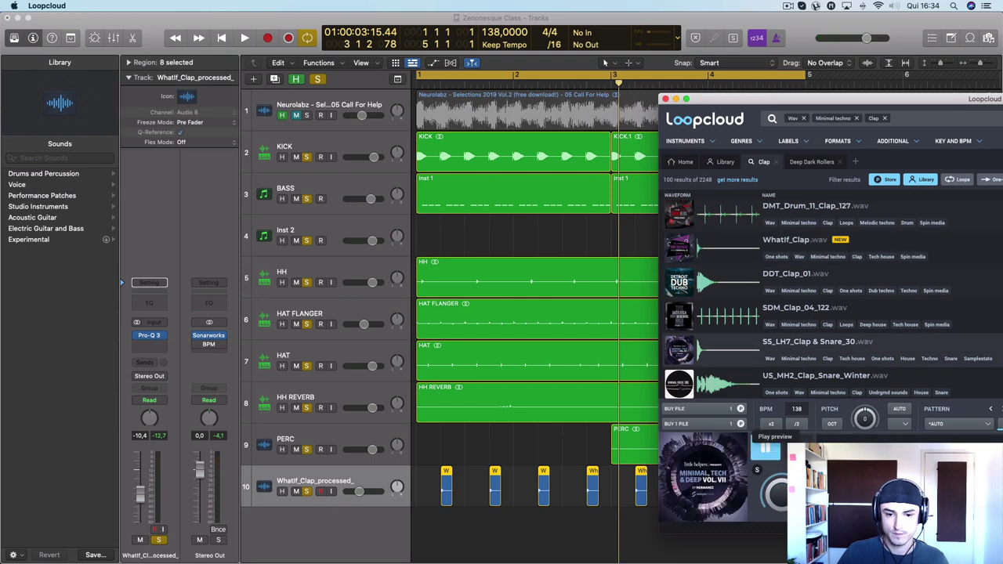
pyautogui.click(764, 448)
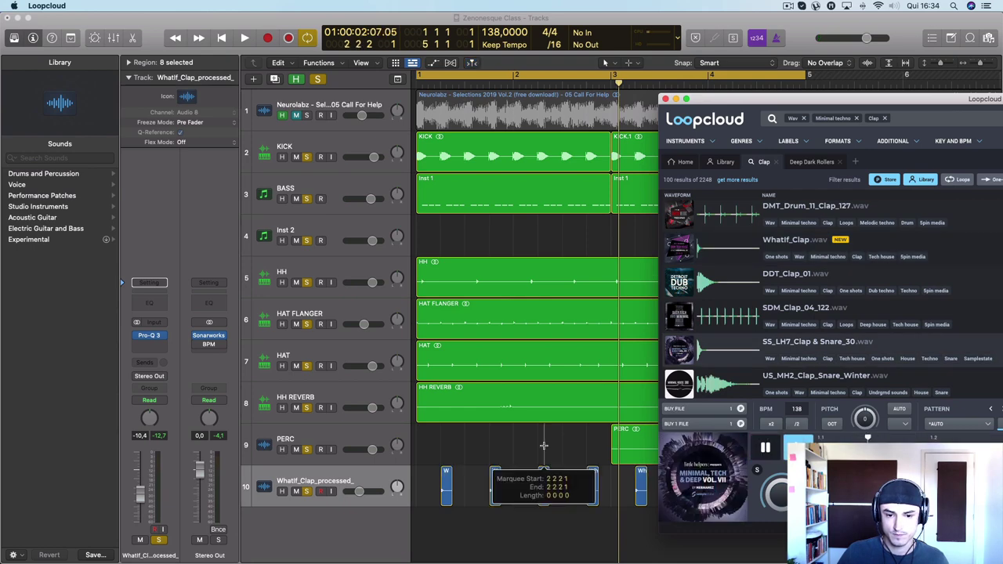
# Step: Return to Logic Pro, select the first KICK region and play the four-bar loop from its start
pyautogui.click(549, 447)
pyautogui.press('space')
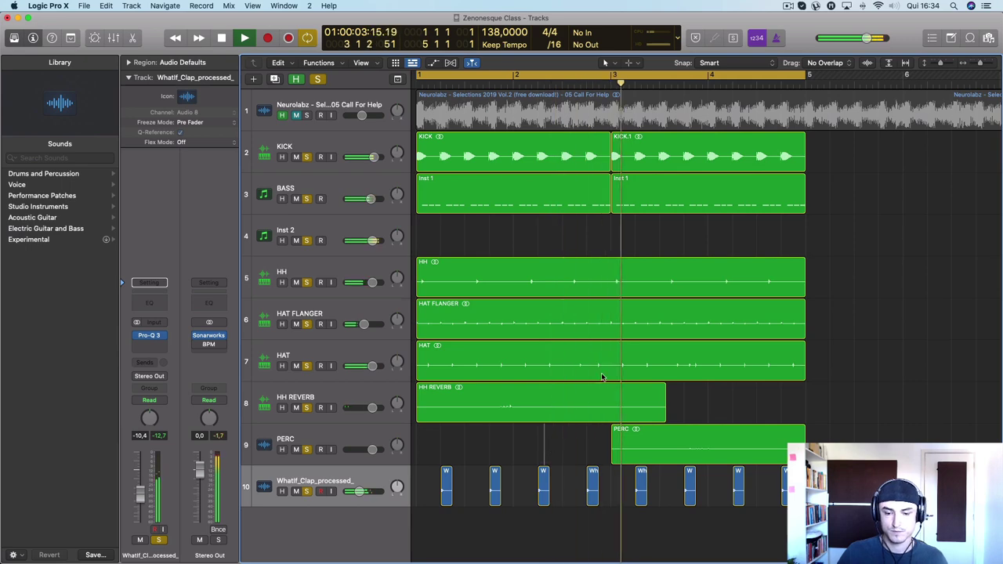
pyautogui.press('space')
pyautogui.click(423, 141)
pyautogui.press('space')
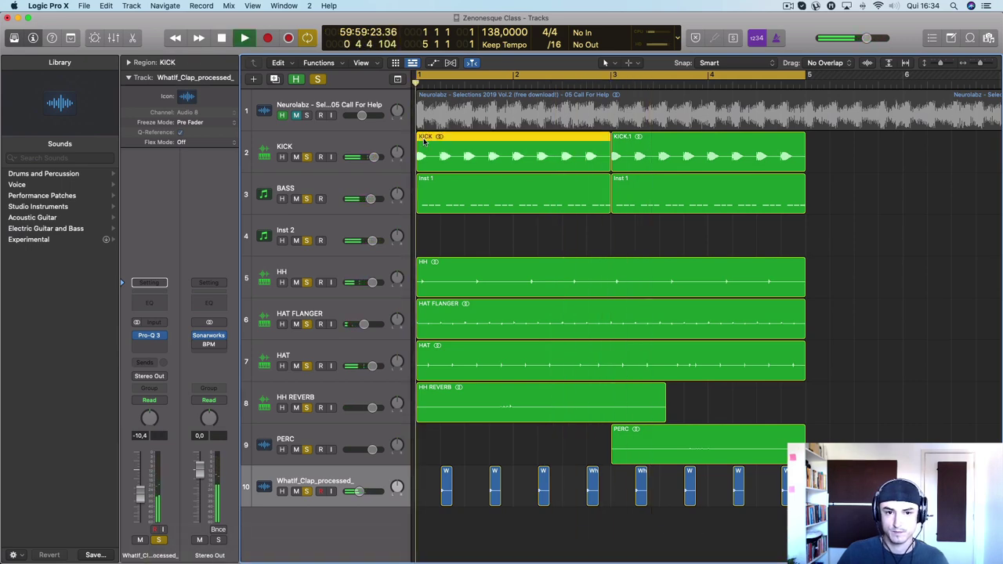
# Step: Switch to Loopcloud and audition the clap results from US_MH2_Clap_Snare_Winter through US_MH2_Clap_Snare_Autumn over the running loop
pyautogui.click(615, 545)
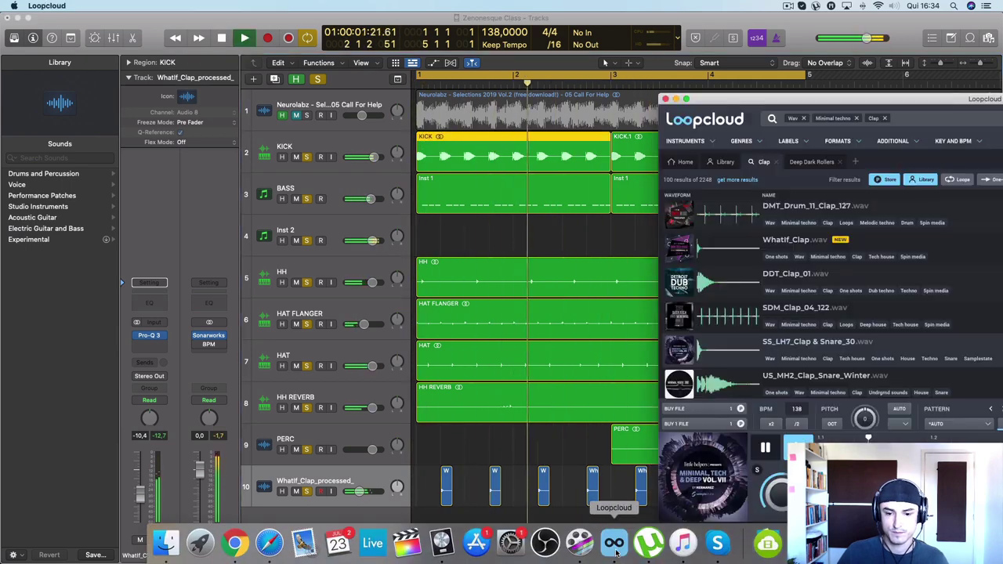
pyautogui.scroll(-1, 715, 369)
pyautogui.click(714, 368)
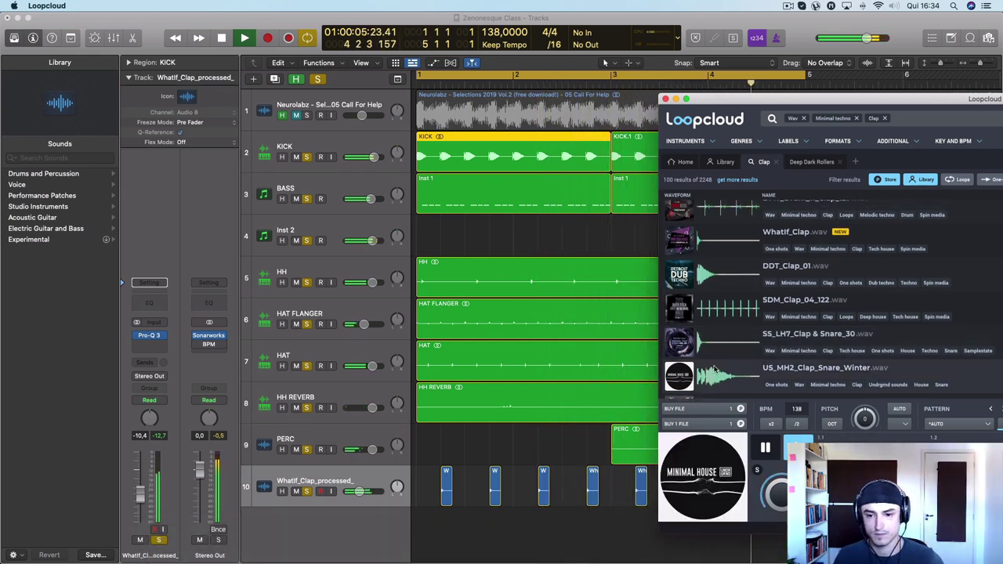
pyautogui.press('Down')
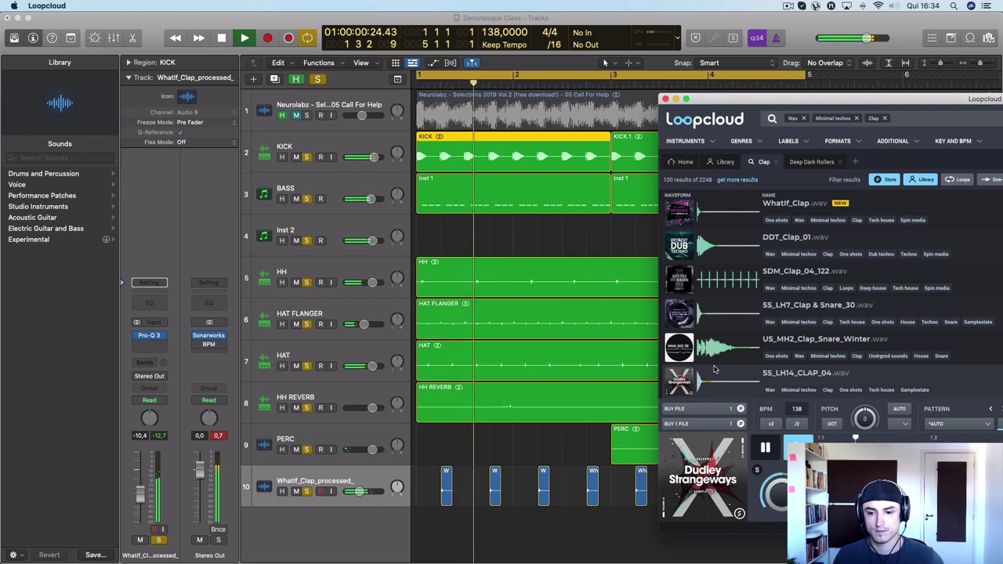
pyautogui.press('Down')
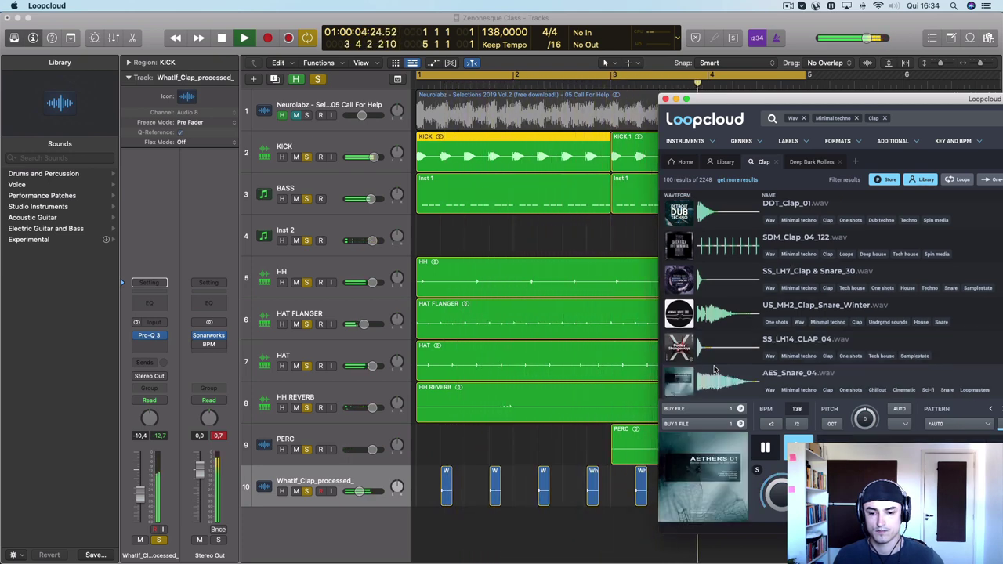
pyautogui.press('Down')
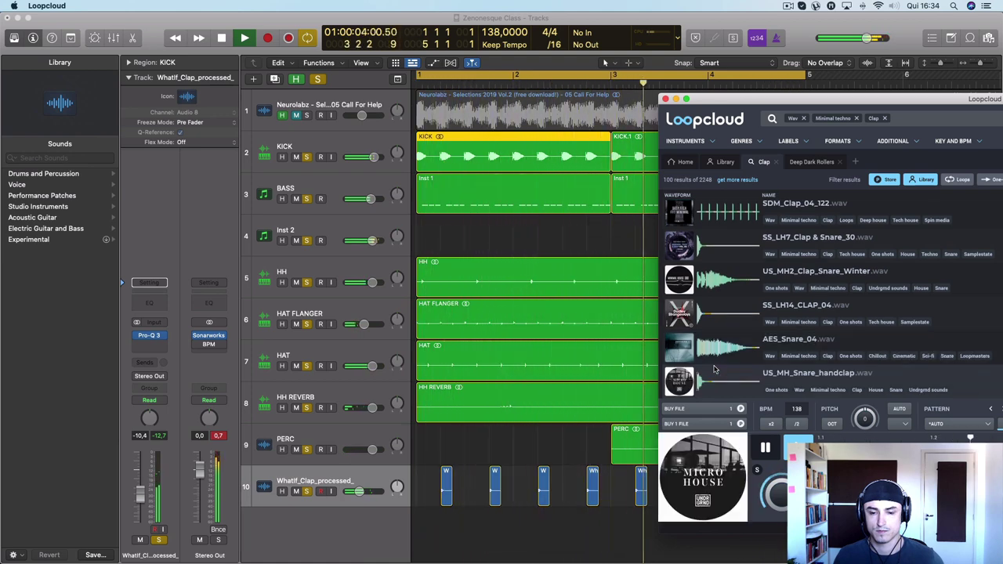
pyautogui.press('Down')
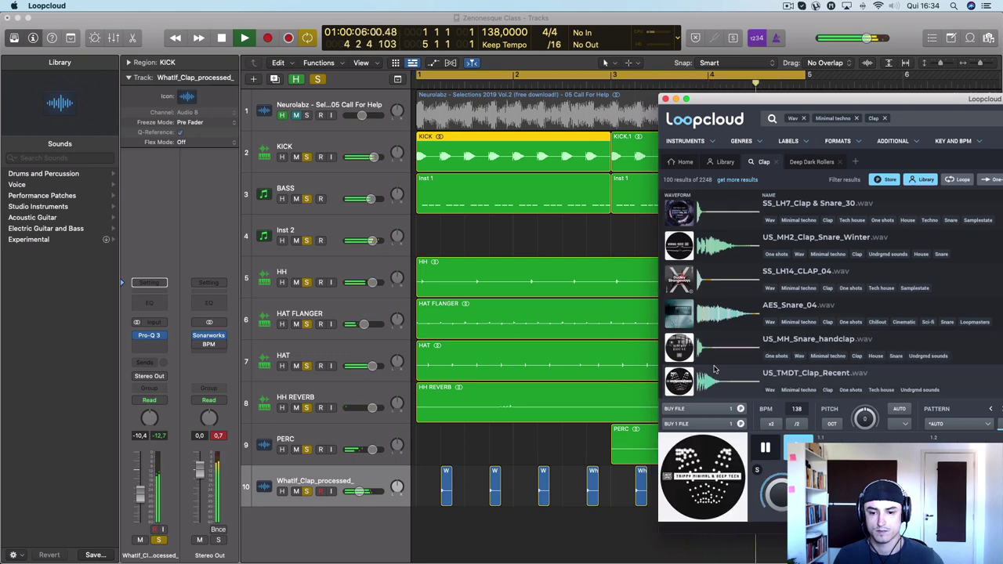
pyautogui.press('Down')
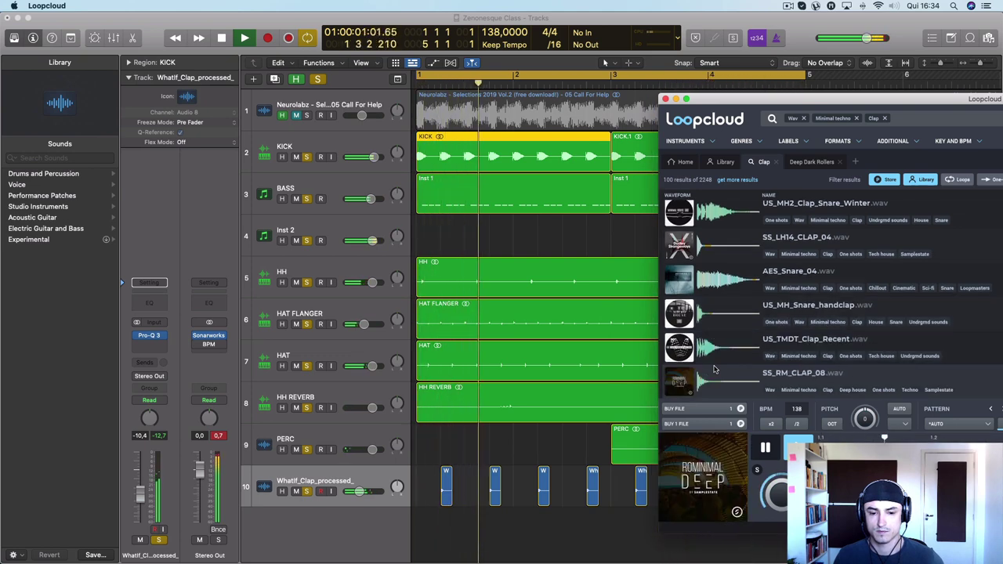
pyautogui.press('Down')
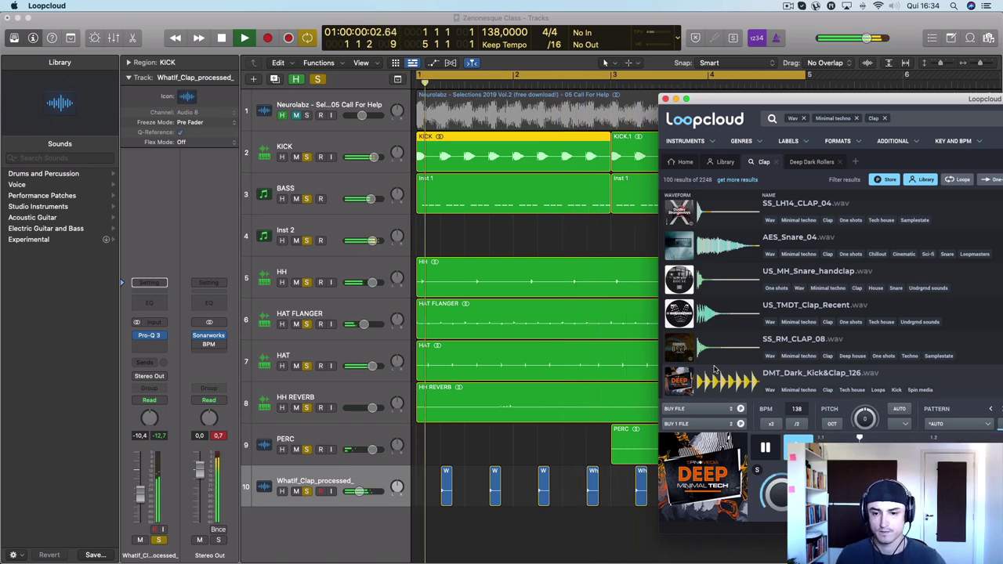
pyautogui.press('Down')
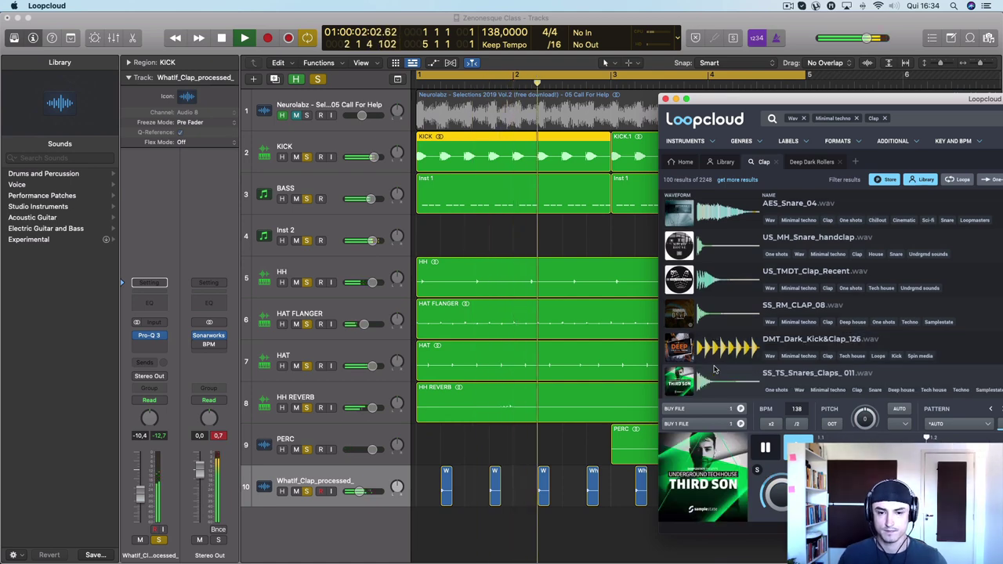
pyautogui.press('Down')
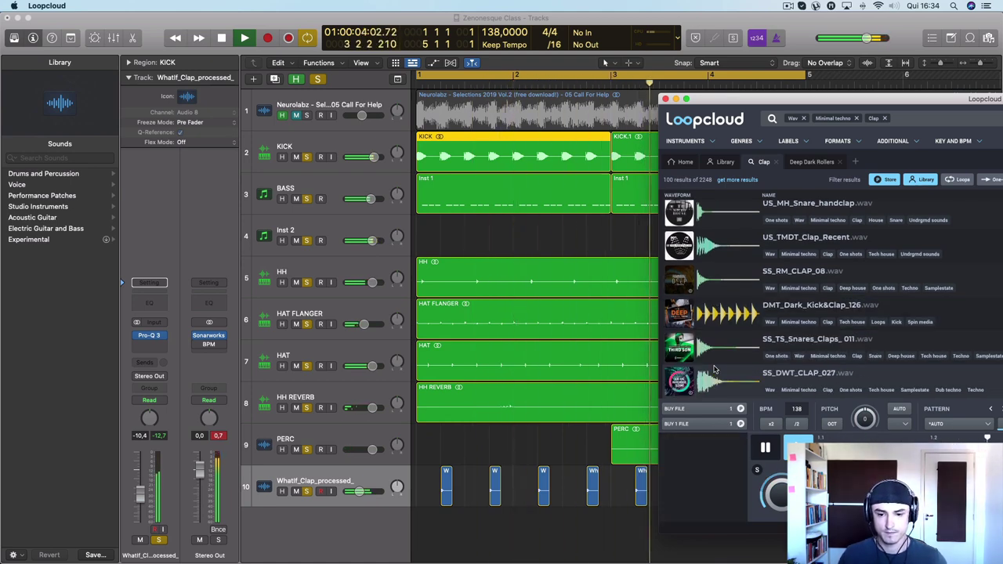
pyautogui.press('Down')
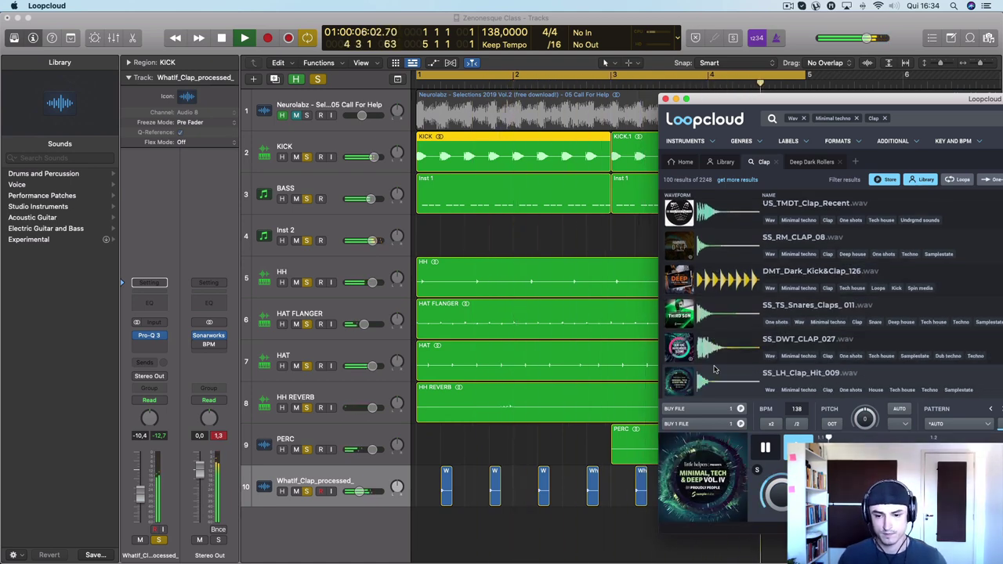
pyautogui.press('Down')
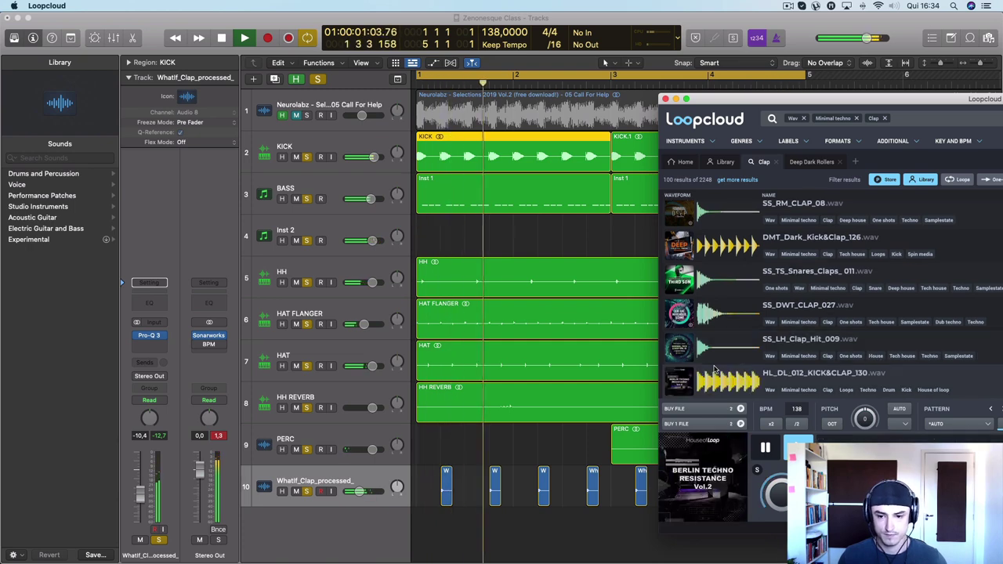
pyautogui.press('Down')
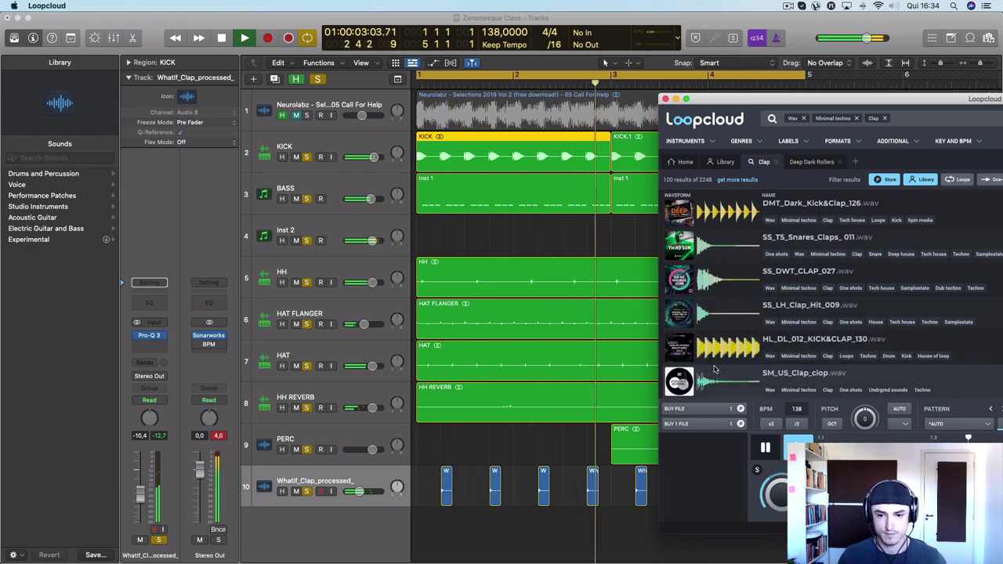
pyautogui.press('Down')
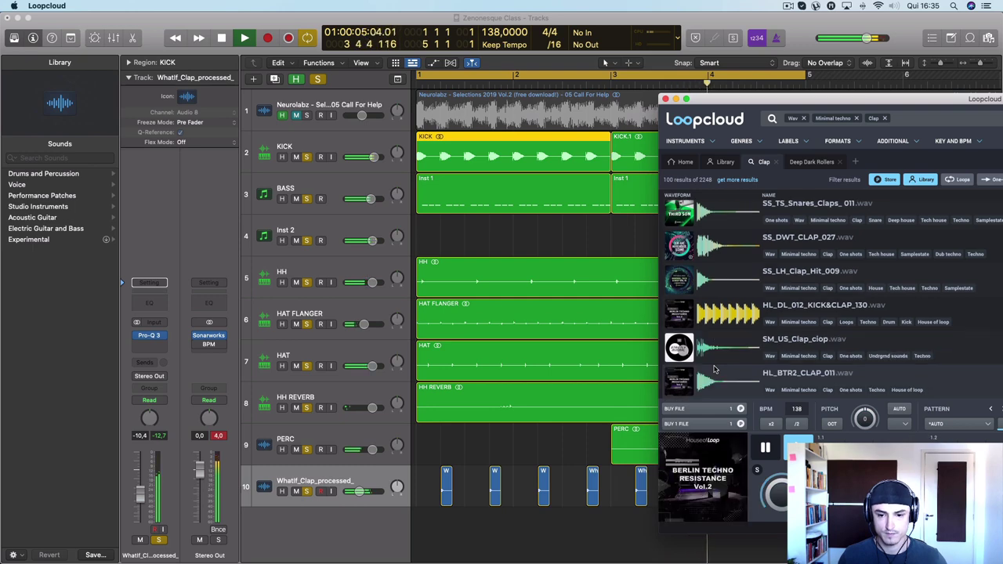
pyautogui.press('Down')
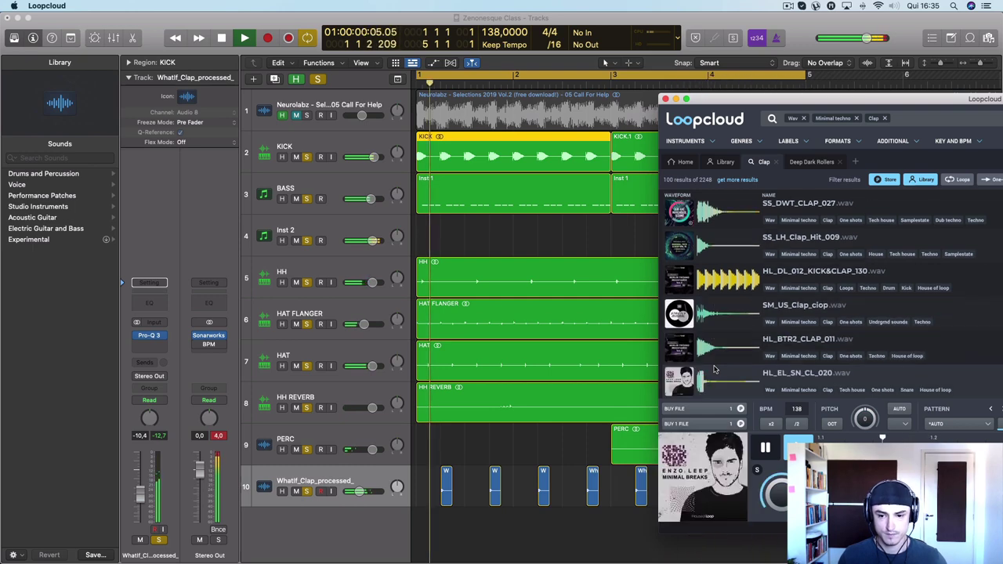
pyautogui.press('Down')
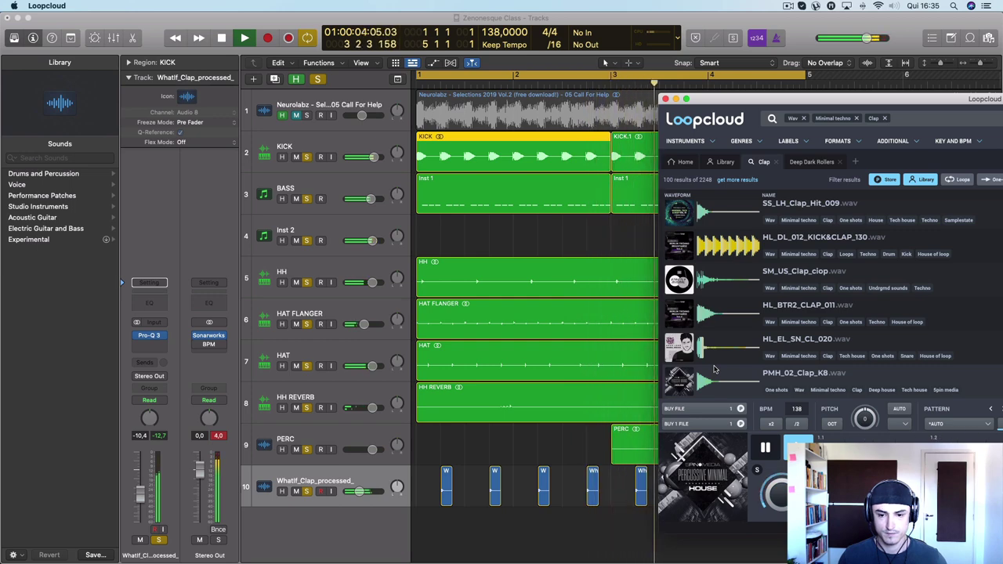
pyautogui.press('Down')
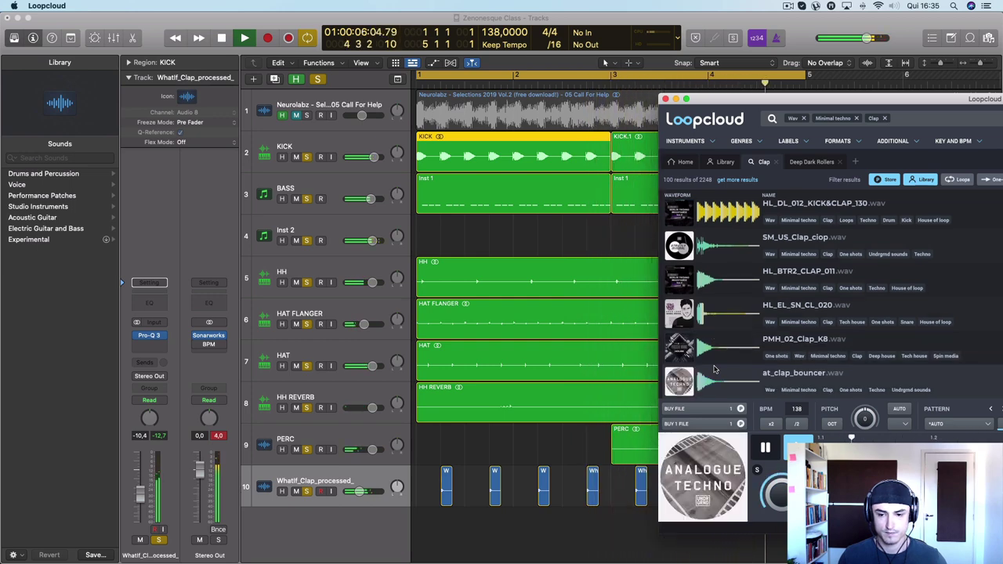
pyautogui.press('Down')
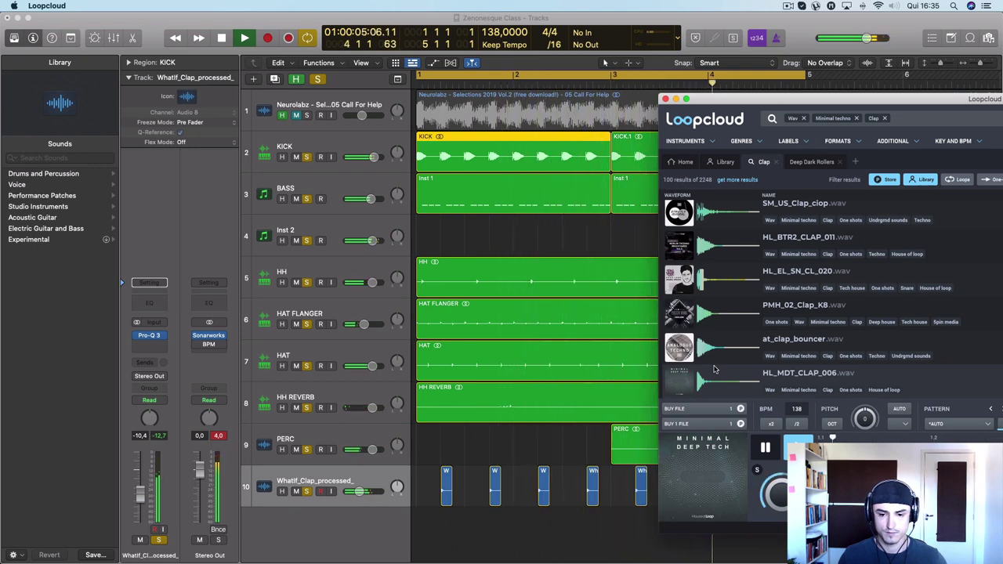
pyautogui.press('Down')
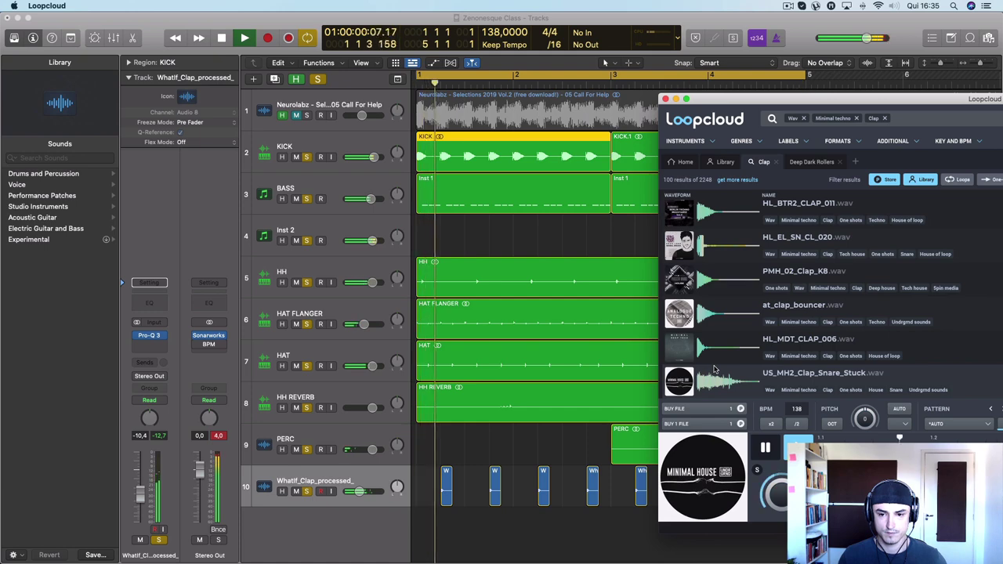
pyautogui.press('Down')
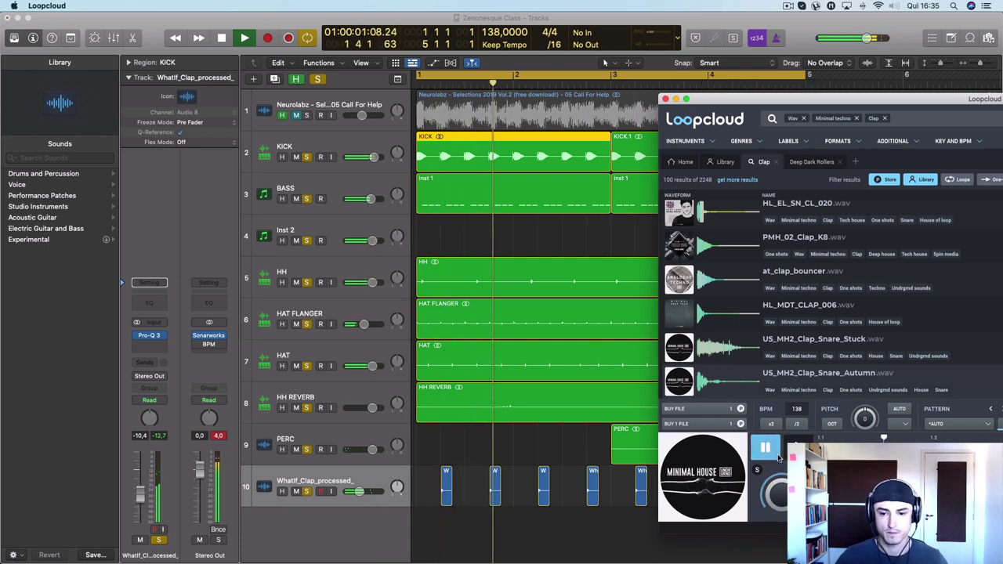
# Step: Buy US_MH2_Clap_Snare_Autumn, place its processed version on a new Logic Pro track at bar 1 beat 2, and play the loop
pyautogui.click(719, 424)
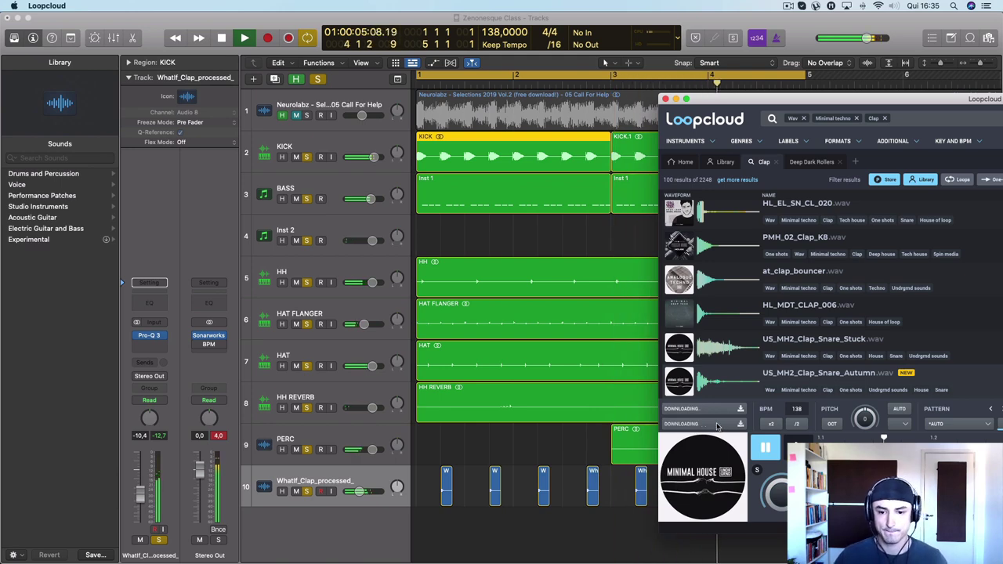
pyautogui.moveTo(715, 423); pyautogui.dragTo(462, 527)
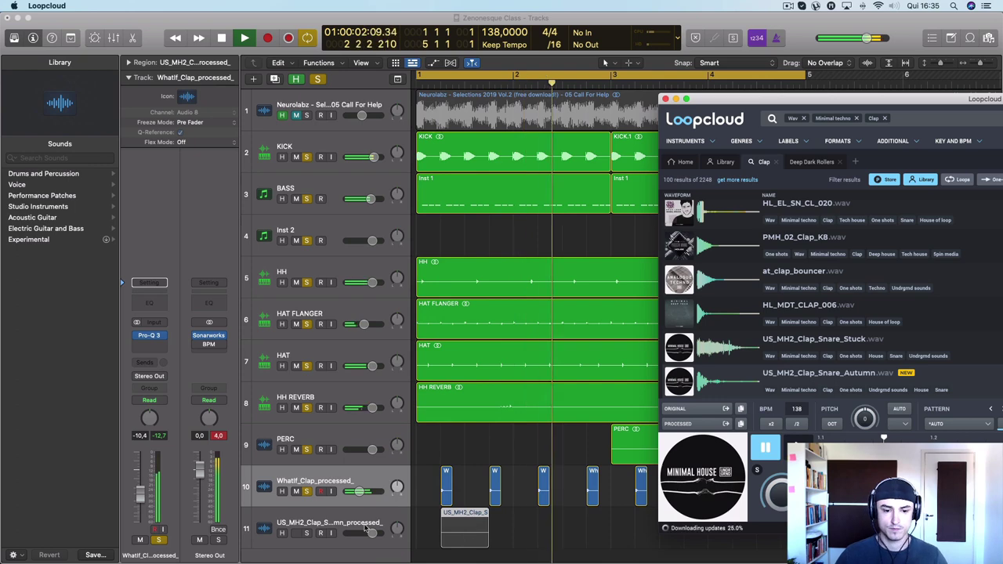
pyautogui.click(470, 526)
pyautogui.press('space')
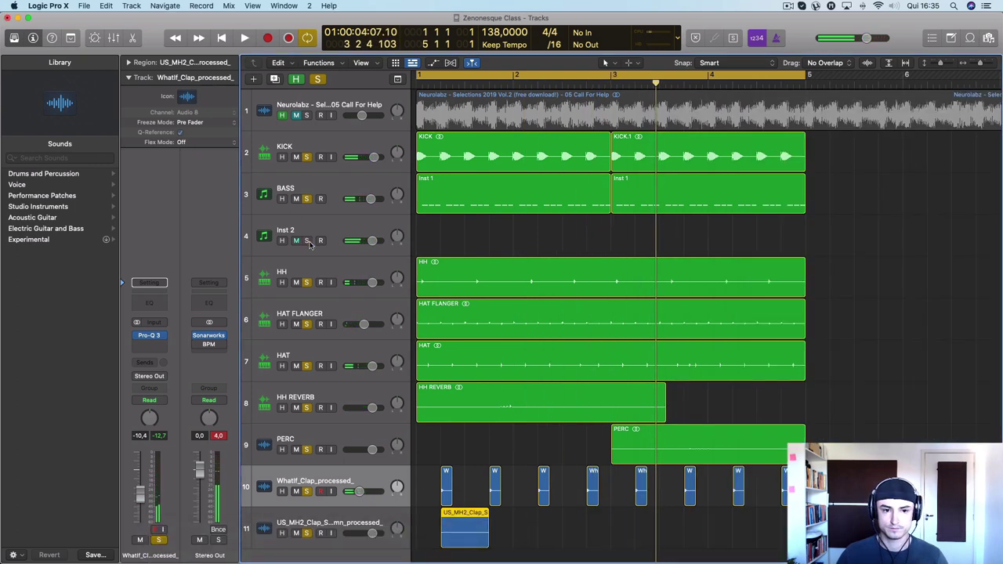
pyautogui.press('Return')
pyautogui.press('space')
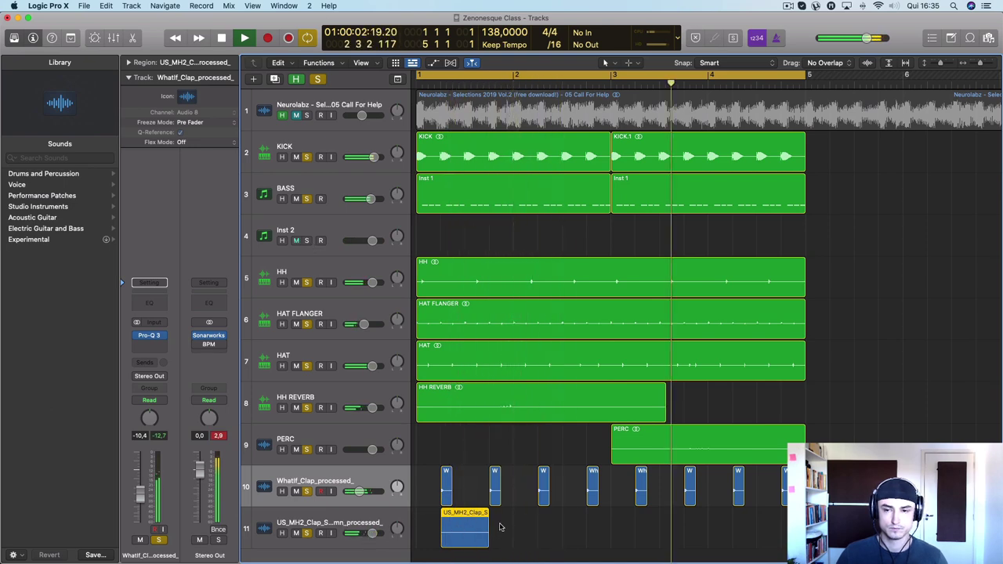
pyautogui.click(579, 195)
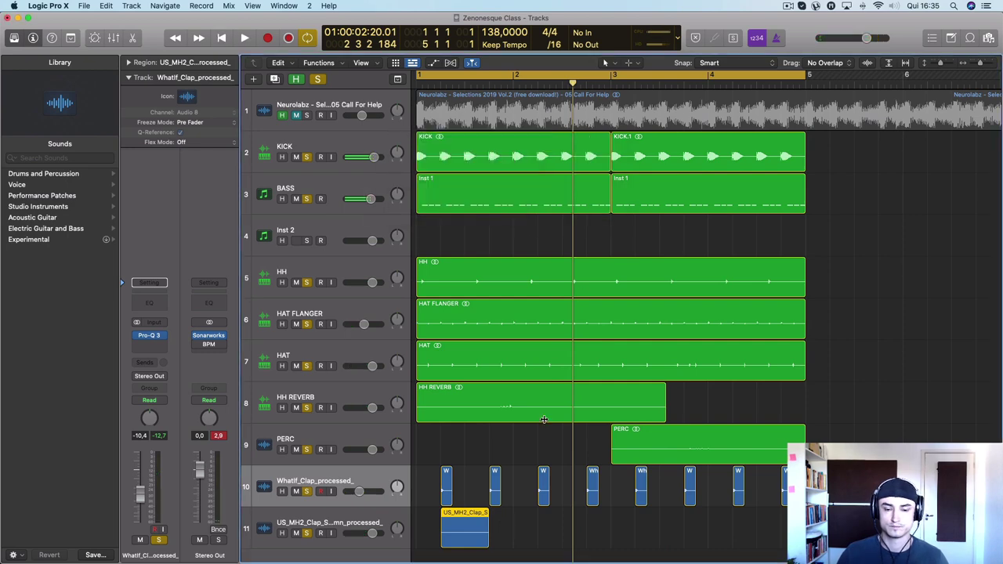
# Step: Listen to the loop with the Whatif_Clap track's solo switched off, and restore its solo
pyautogui.press('z')
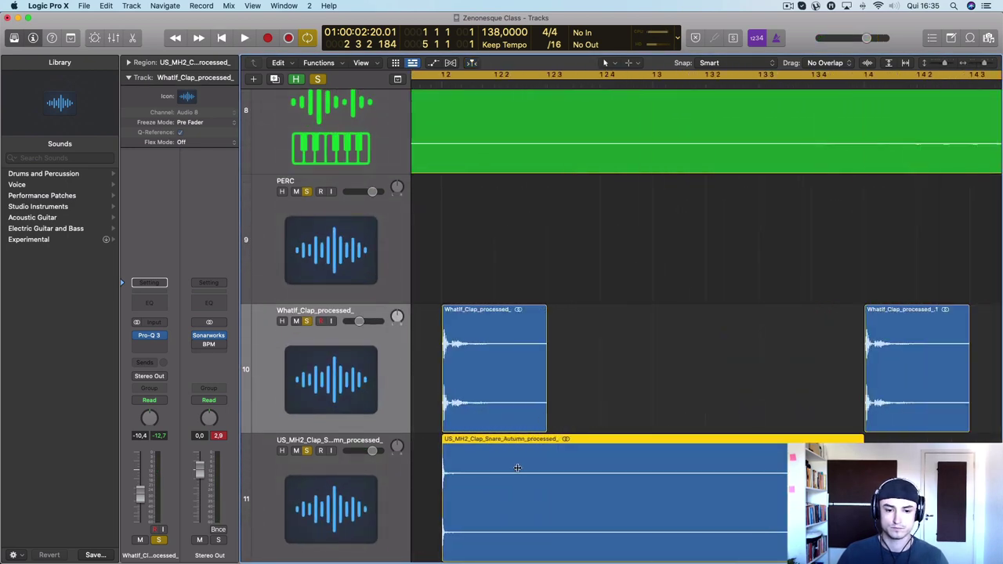
pyautogui.click(307, 322)
pyautogui.press('space')
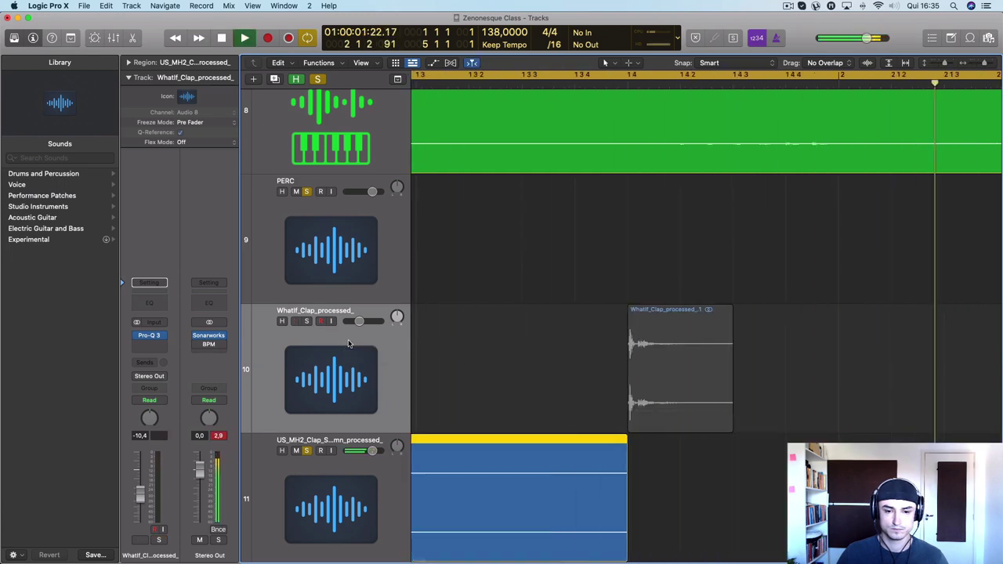
pyautogui.press('z')
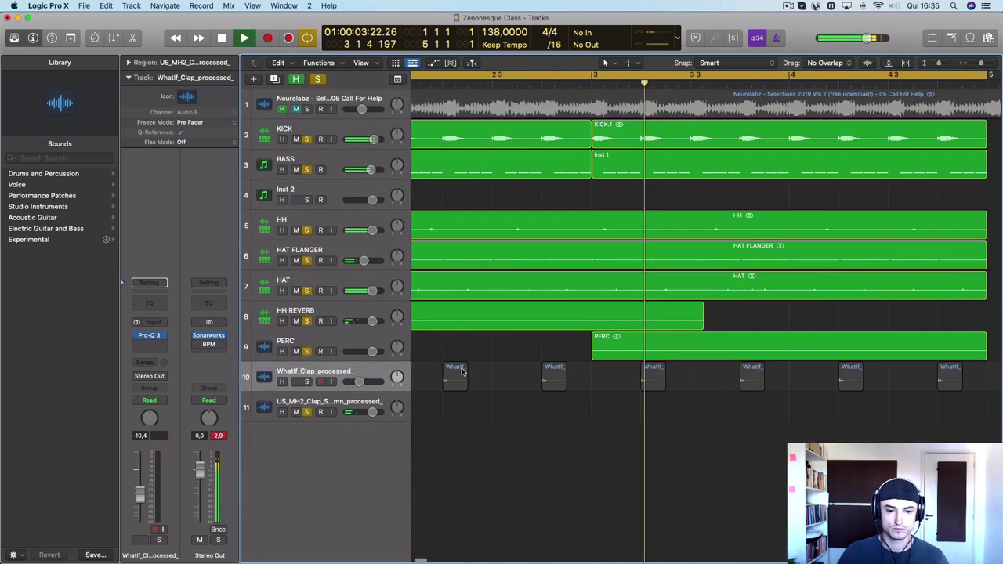
pyautogui.press('space')
pyautogui.click(307, 382)
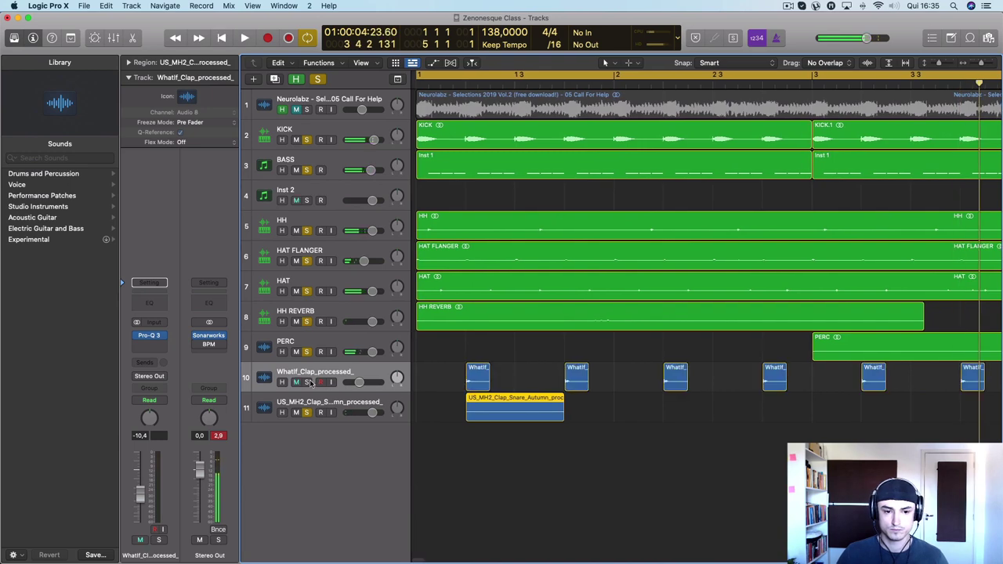
# Step: Move the US_MH2 clap region half a beat later than beat 2 of bar 1, and listen to the loop
pyautogui.press('space')
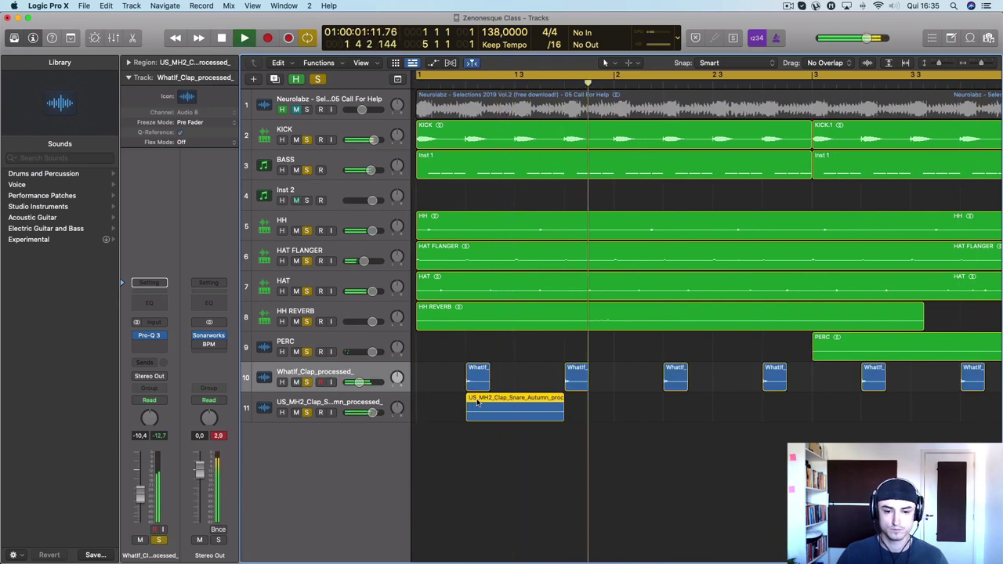
pyautogui.press('space')
pyautogui.moveTo(477, 403); pyautogui.dragTo(504, 400)
pyautogui.press('space')
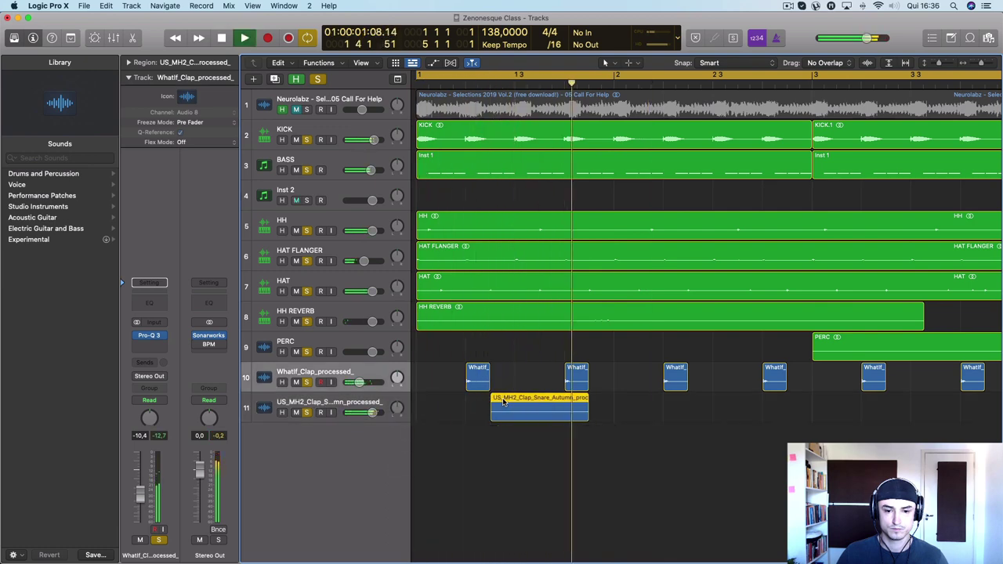
# Step: Copy the offbeat US_MH2 clap to the same position in bars 2, 3 and 4, and play the loop
pyautogui.press('space')
pyautogui.moveTo(504, 400); pyautogui.dragTo(698, 416)
pyautogui.press('super+Left')
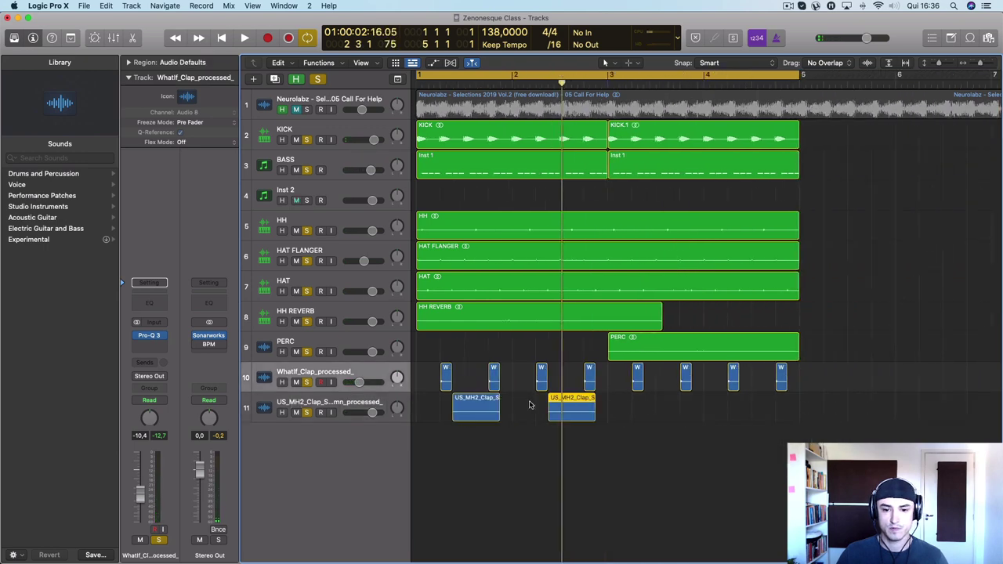
pyautogui.moveTo(464, 400); pyautogui.dragTo(658, 409)
pyautogui.press('space')
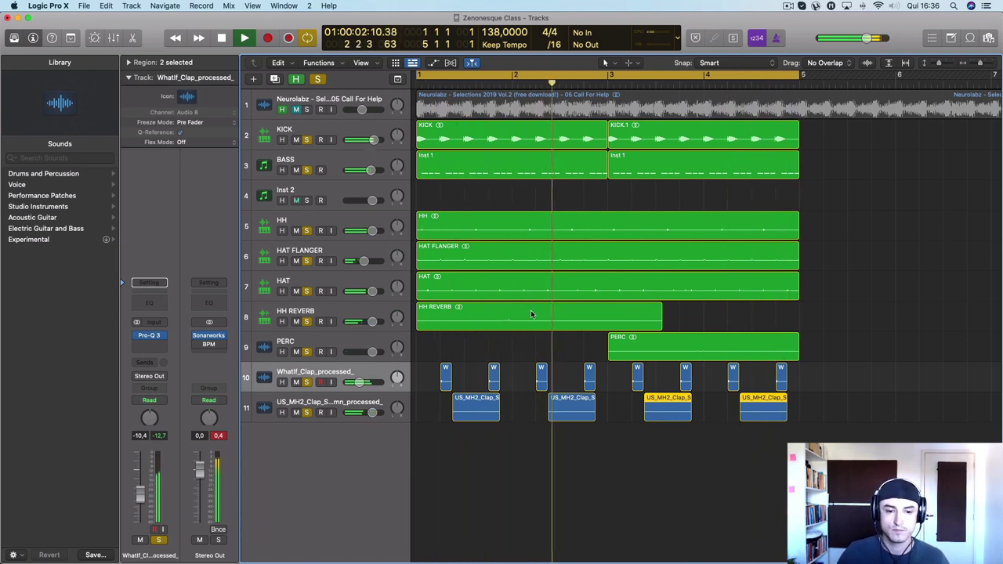
# Step: Lower the US_MH2 clap track's volume to -5.7 dB while the loop plays, and stop playback
pyautogui.click(372, 410)
pyautogui.moveTo(372, 410); pyautogui.dragTo(349, 417)
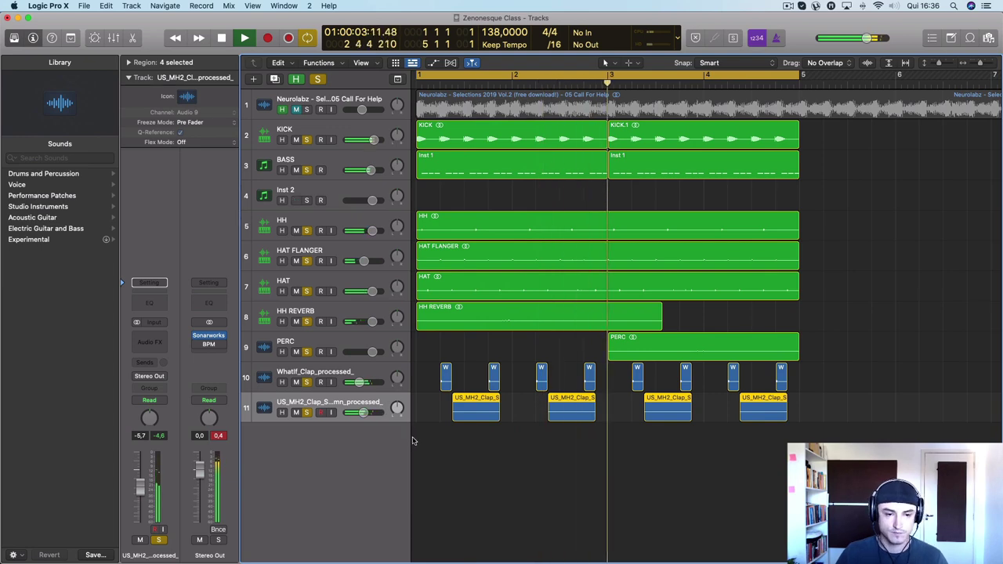
pyautogui.press('space')
# Step: Switch to Loopcloud and replace the Clap filter with the Loops filter in the Minimal techno search
pyautogui.moveTo(539, 560)
pyautogui.click(615, 543)
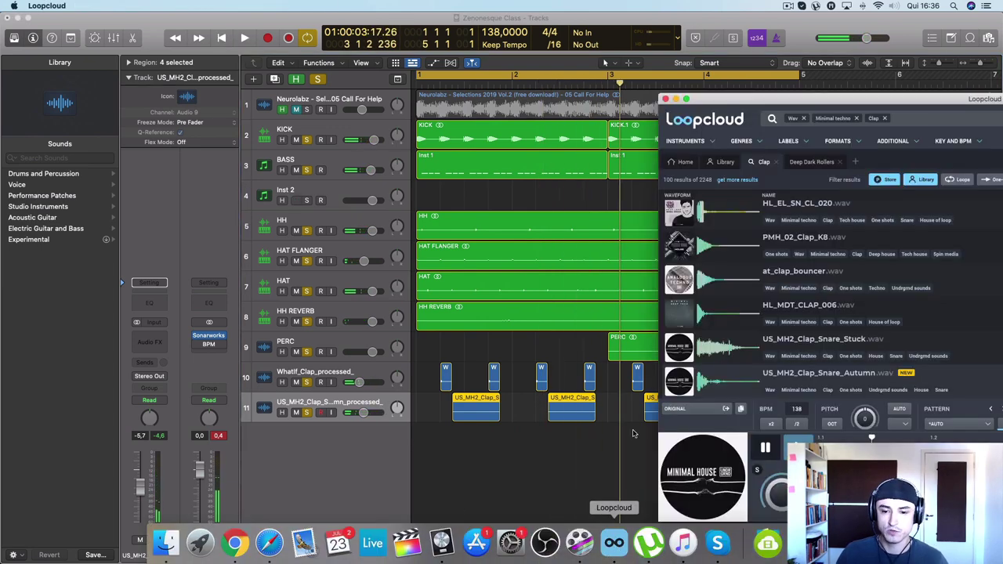
pyautogui.moveTo(791, 102); pyautogui.dragTo(694, 84)
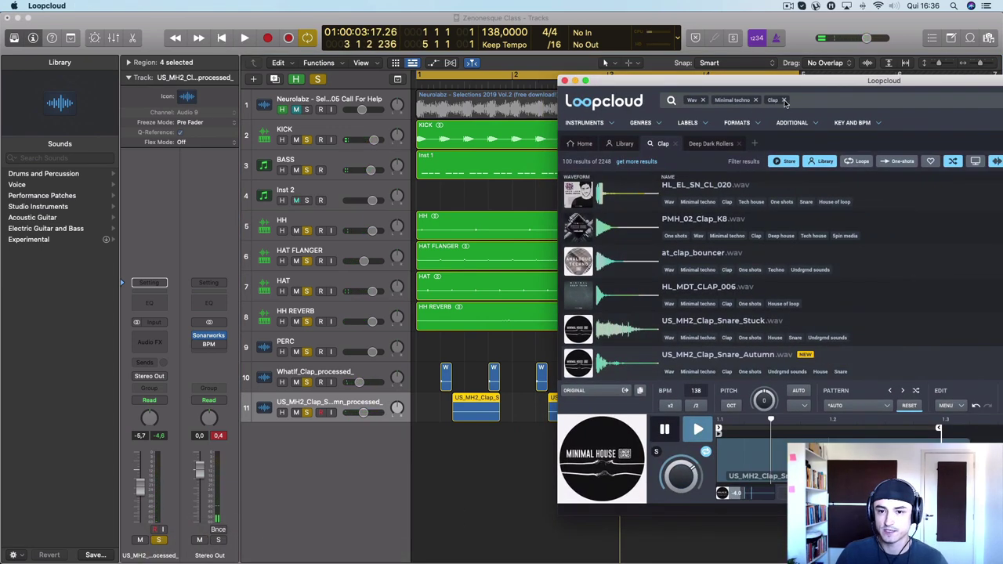
pyautogui.click(783, 101)
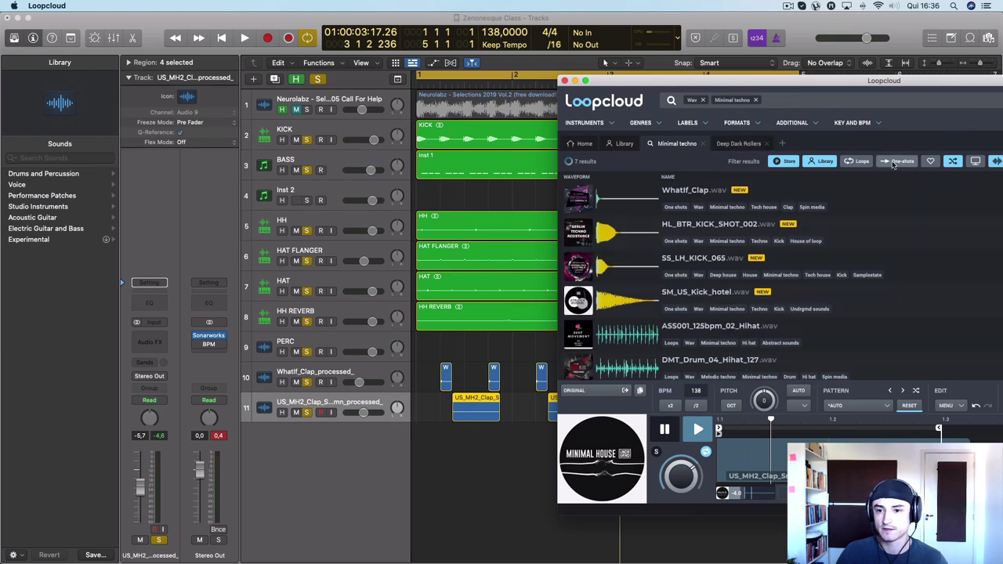
pyautogui.click(854, 161)
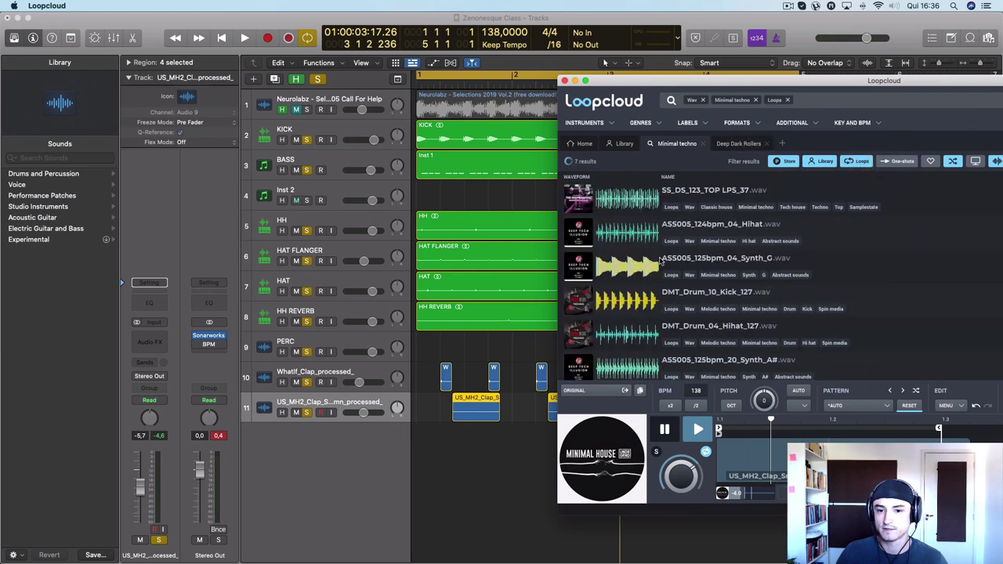
pyautogui.scroll(-2, 659, 272)
# Step: Preview ASS005_124bpm_02_Hihat against the playing Logic loop, with the Inst 2 track soloed
pyautogui.click(626, 301)
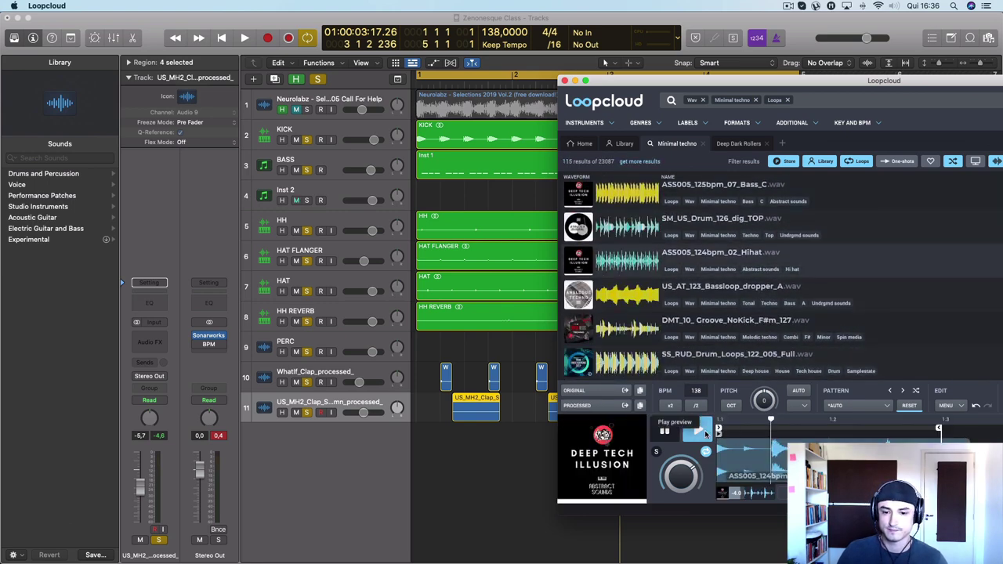
pyautogui.click(360, 194)
pyautogui.press('space')
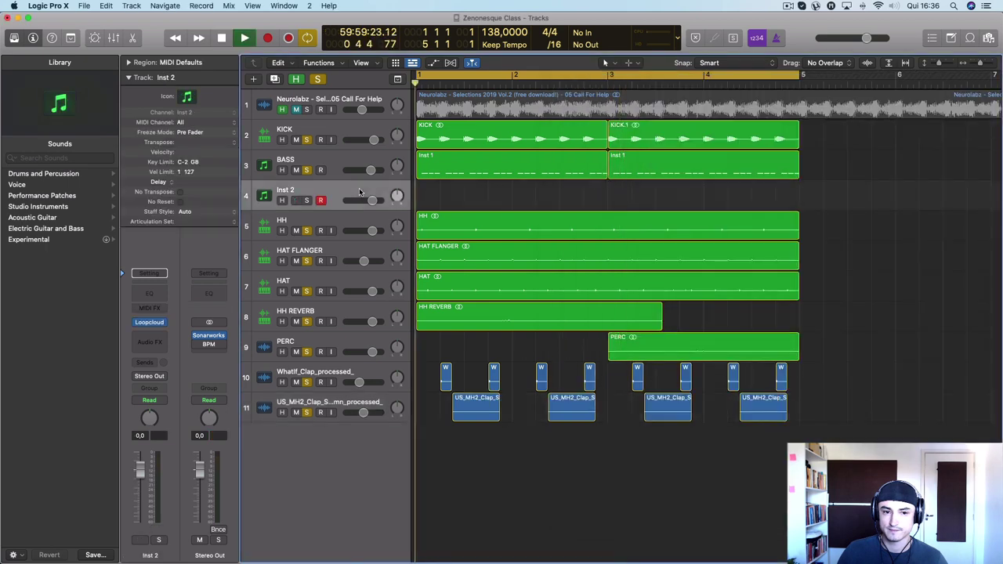
pyautogui.moveTo(714, 558)
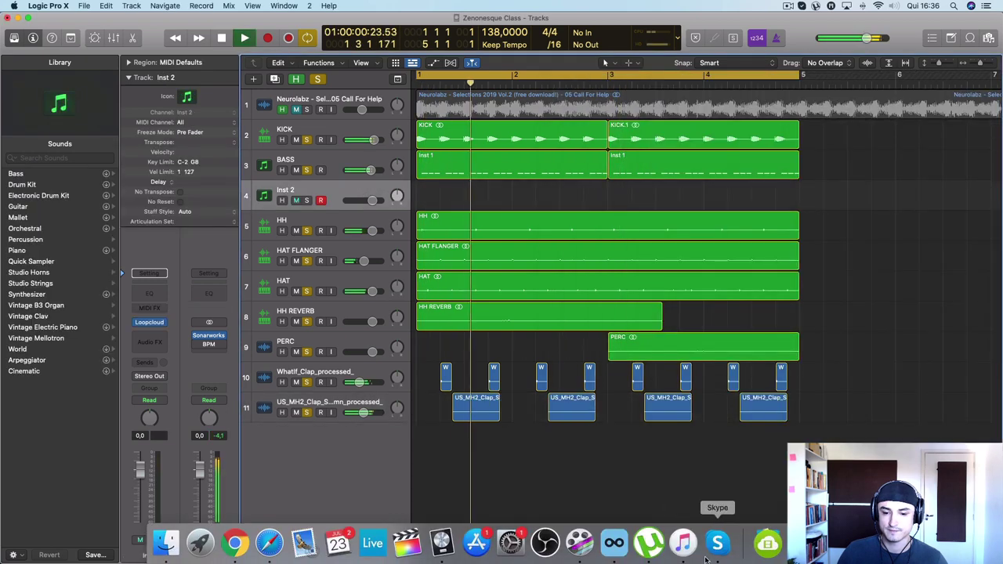
pyautogui.click(614, 542)
pyautogui.click(698, 433)
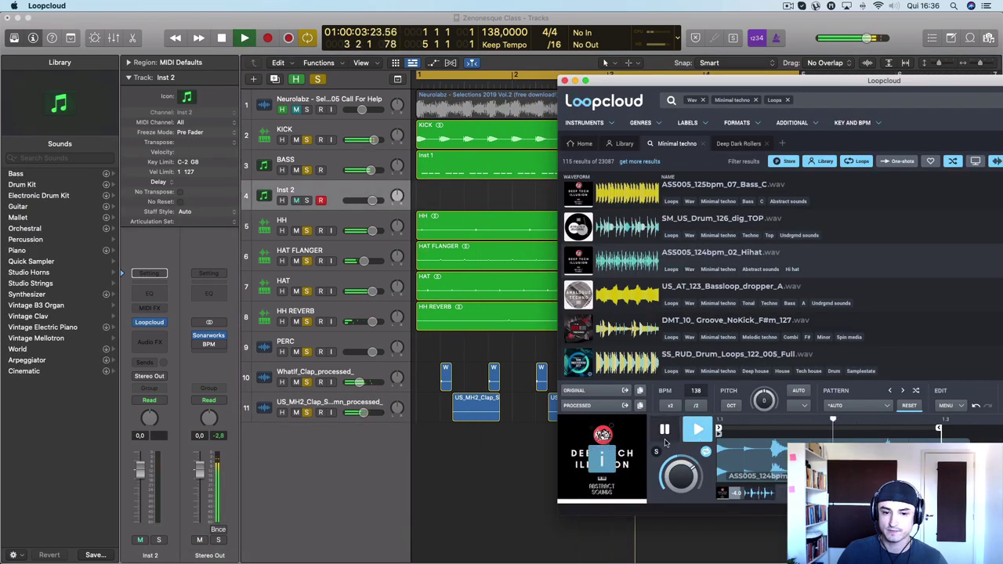
pyautogui.click(312, 202)
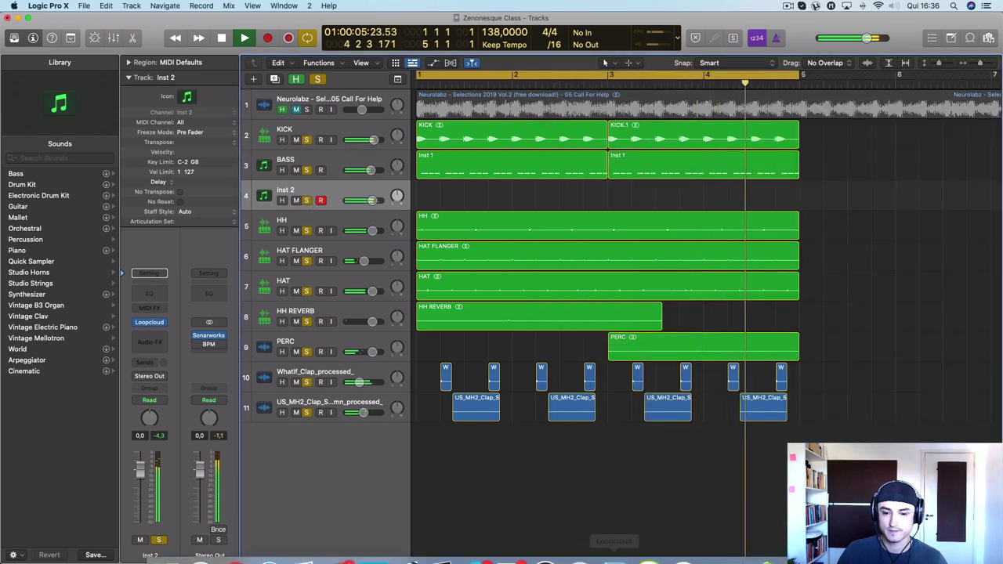
pyautogui.moveTo(649, 552)
pyautogui.click(616, 548)
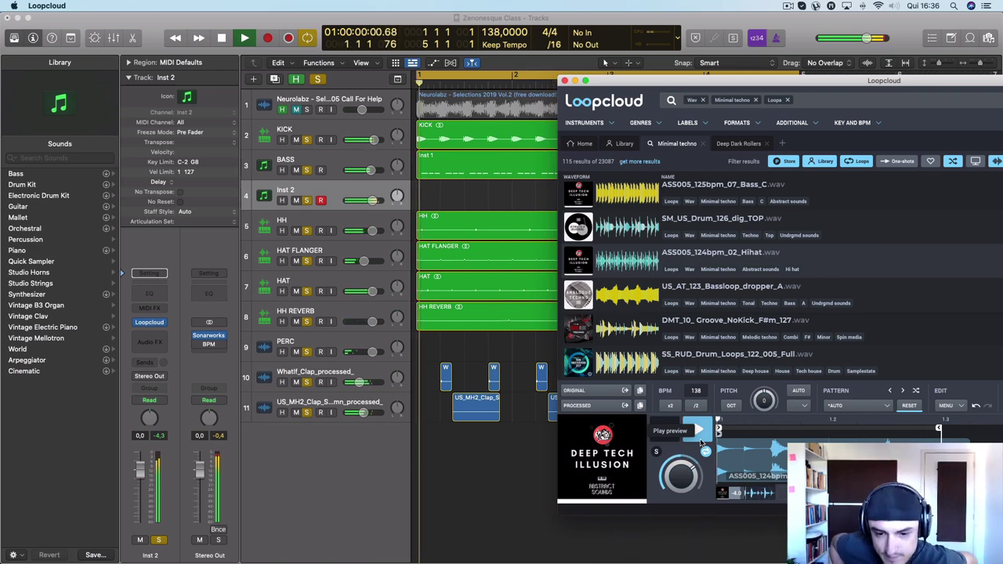
# Step: Audition the following Minimal techno loops one by one against the groove, up to SS_RM_127_DRUM LPS_19_TOP
pyautogui.press('Down')
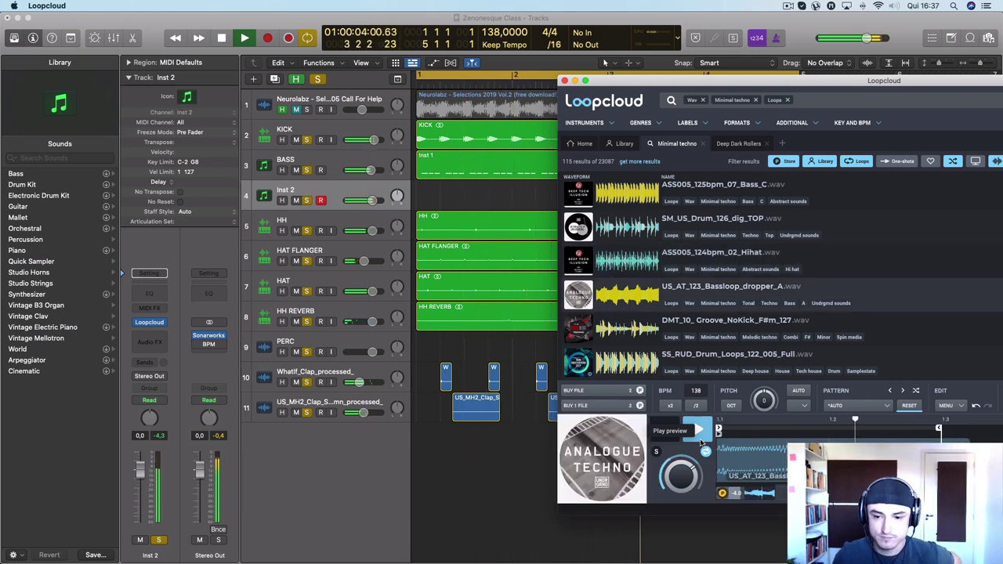
pyautogui.press('Down')
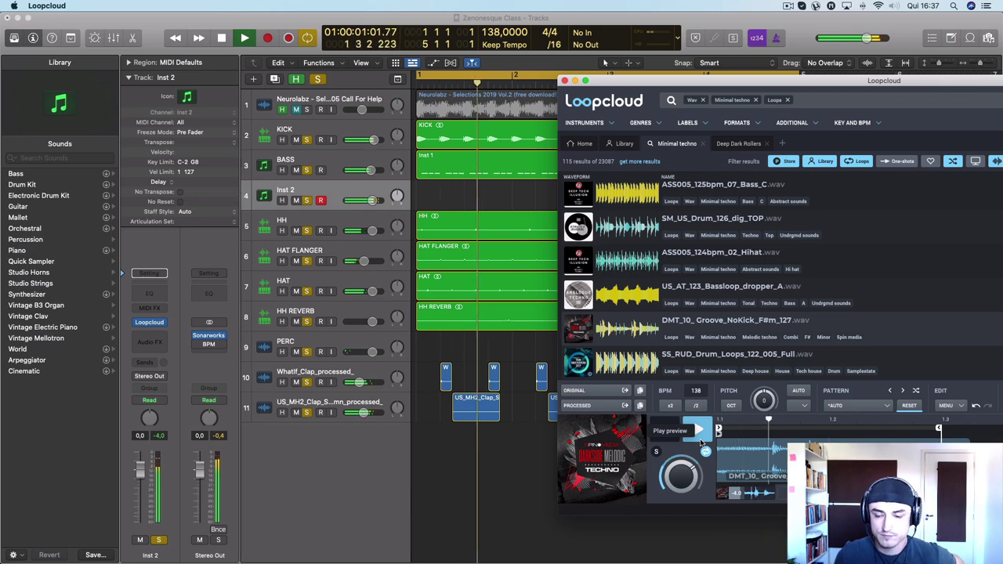
pyautogui.press('Down')
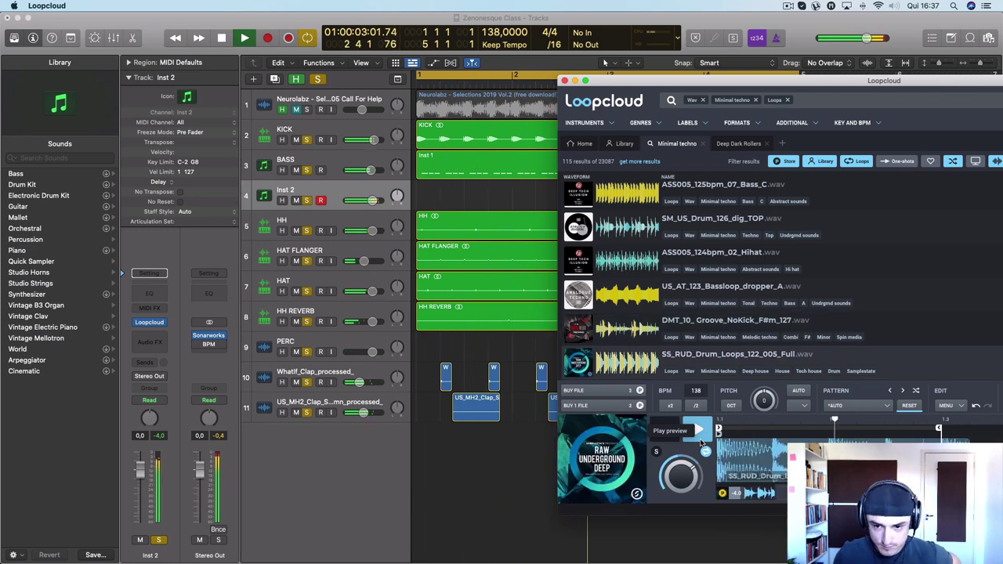
pyautogui.press('Down')
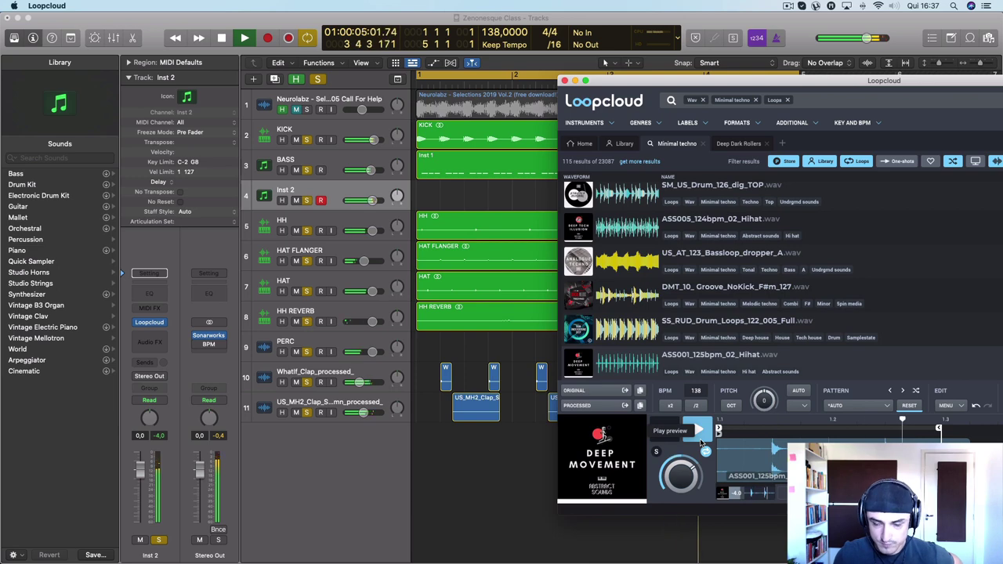
pyautogui.press('Down')
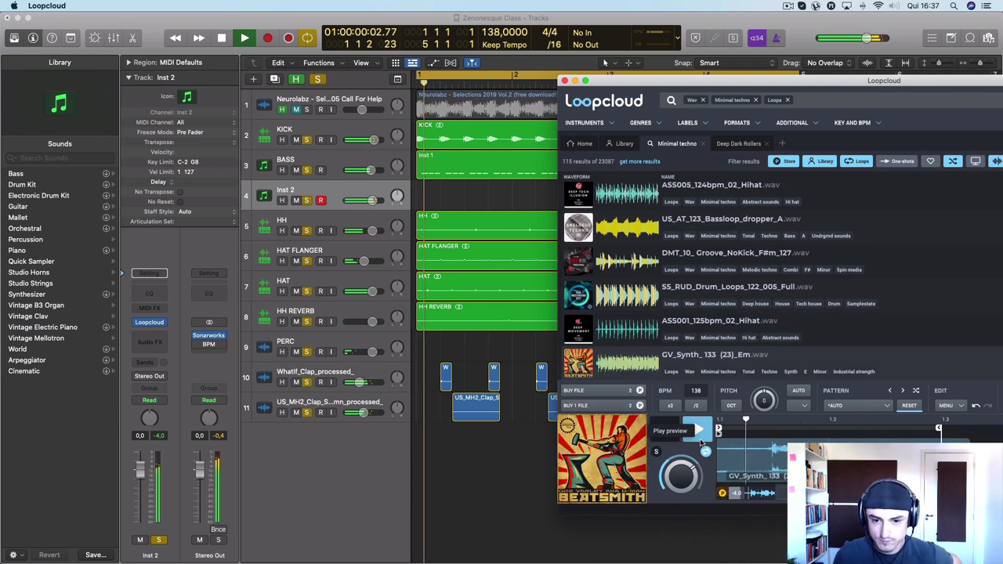
pyautogui.press('Down')
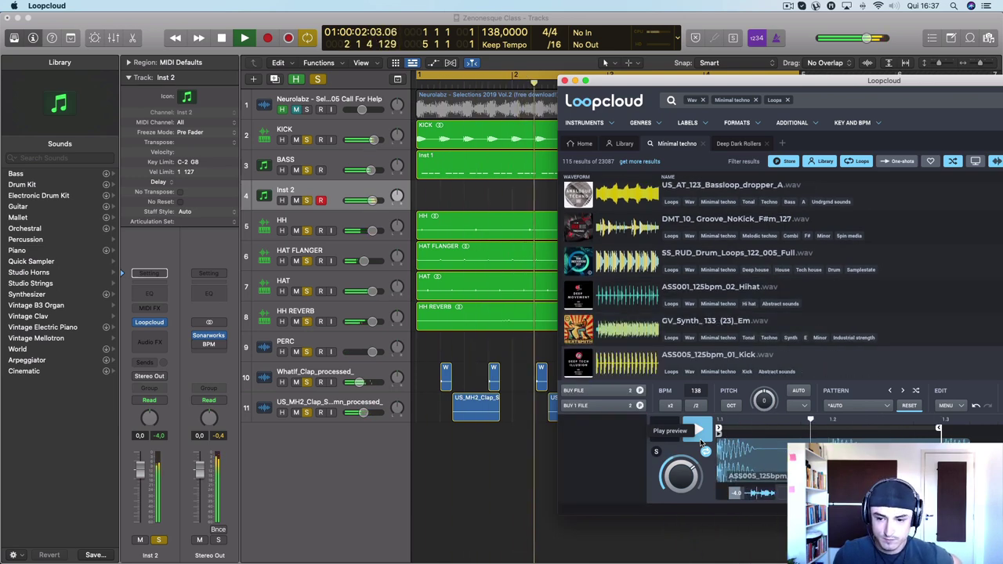
pyautogui.press('Down')
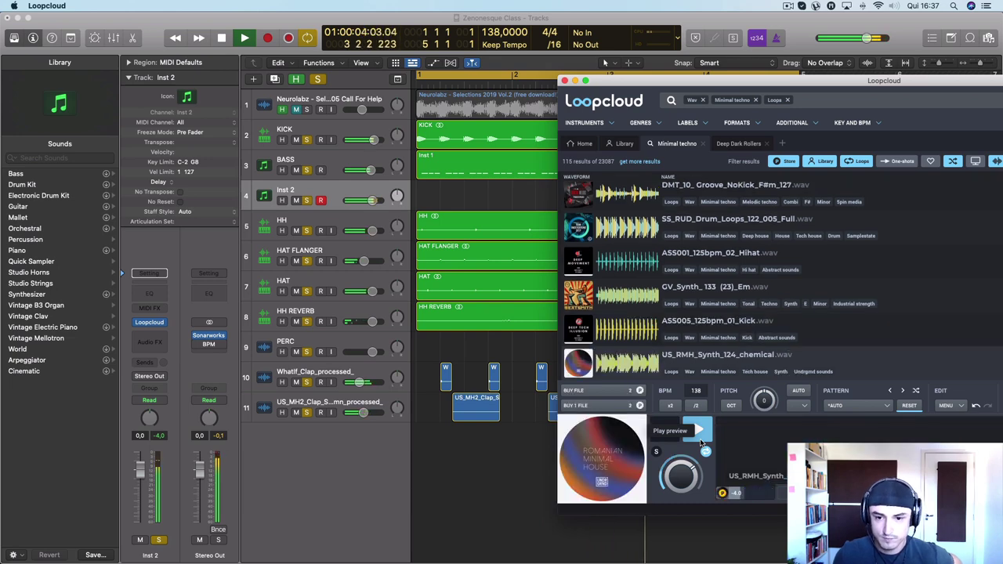
pyautogui.press('Down')
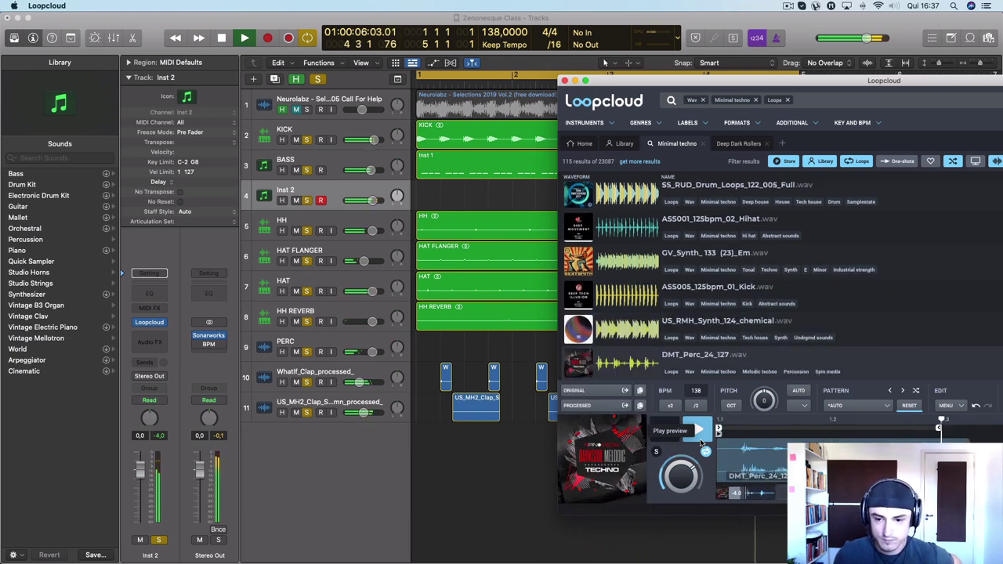
pyautogui.press('Down')
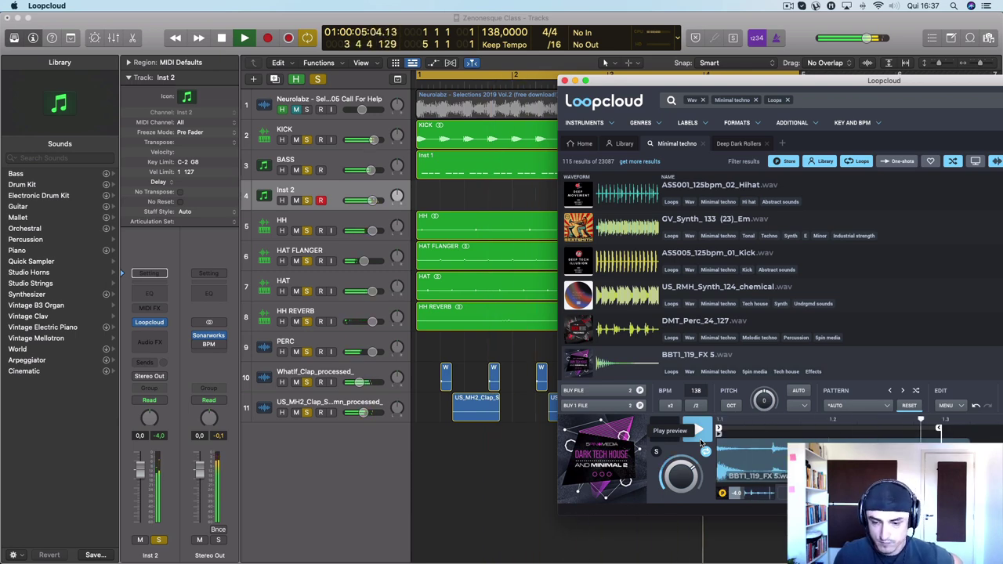
pyautogui.press('Down')
pyautogui.press('Down')
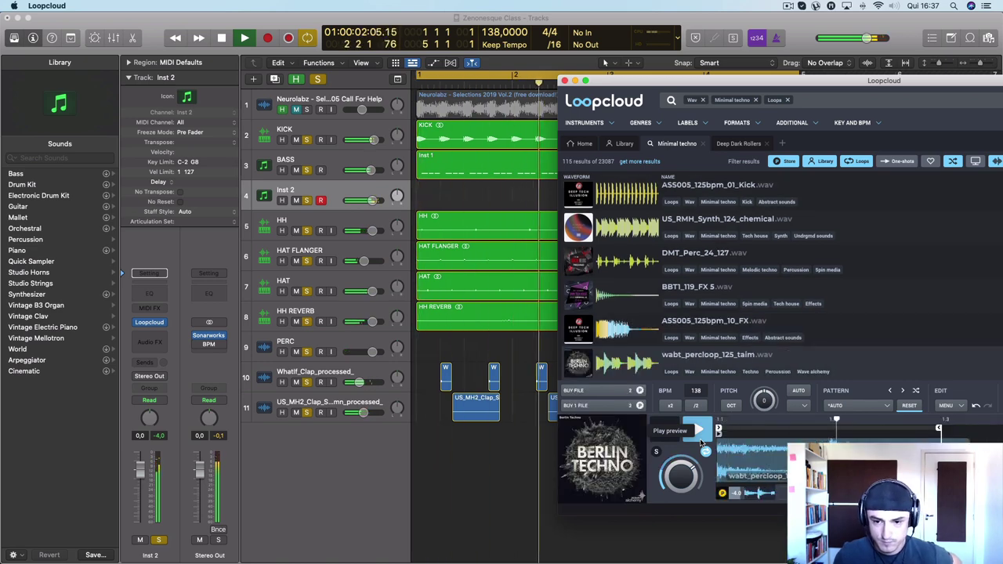
pyautogui.press('Down')
pyautogui.press('Down')
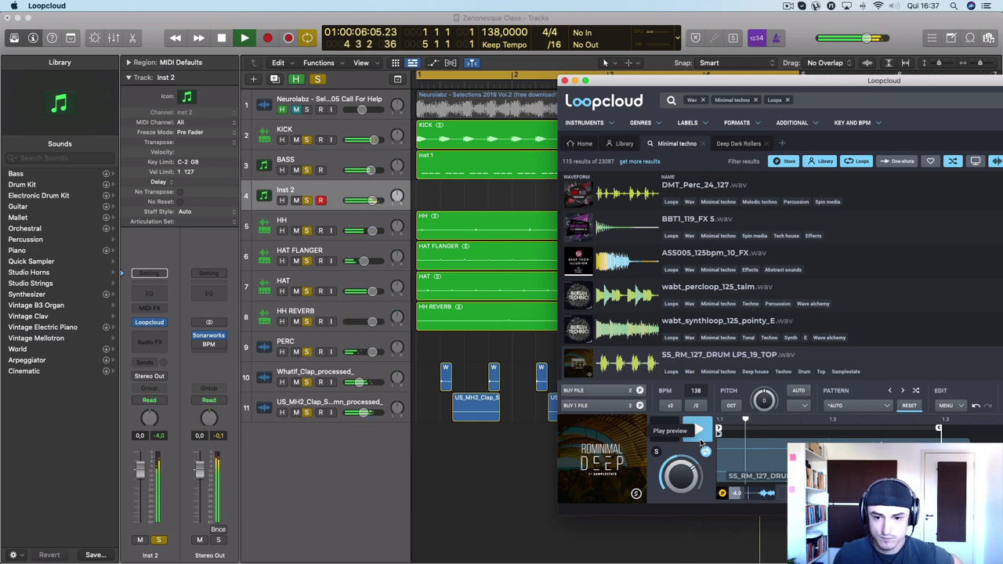
# Step: Buy and download SS_RM_127_DRUM LPS_19_TOP, and place its processed version on a new Logic track at beat 4 of bar 1
pyautogui.click(699, 440)
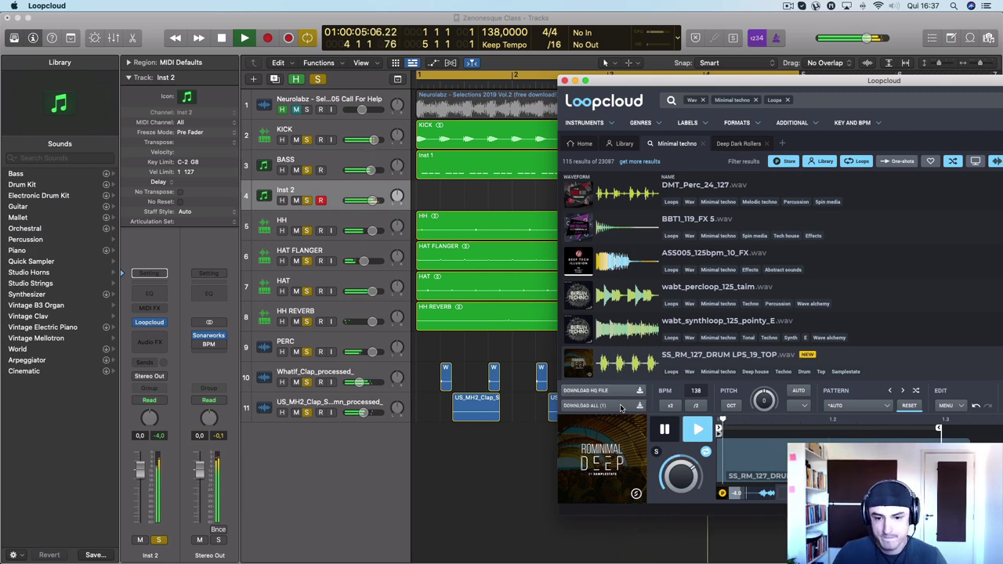
pyautogui.click(617, 405)
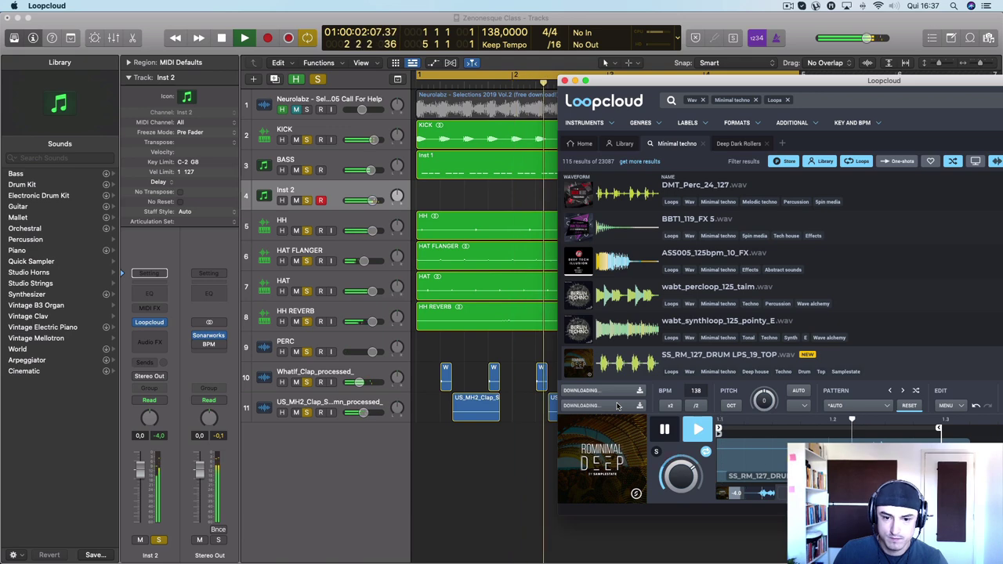
pyautogui.moveTo(616, 405); pyautogui.dragTo(499, 458)
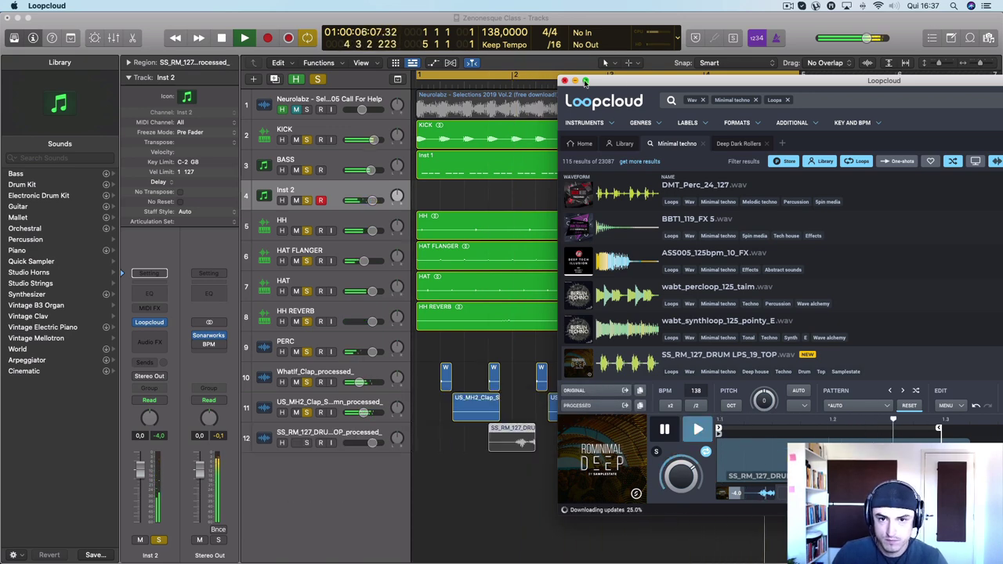
pyautogui.click(575, 81)
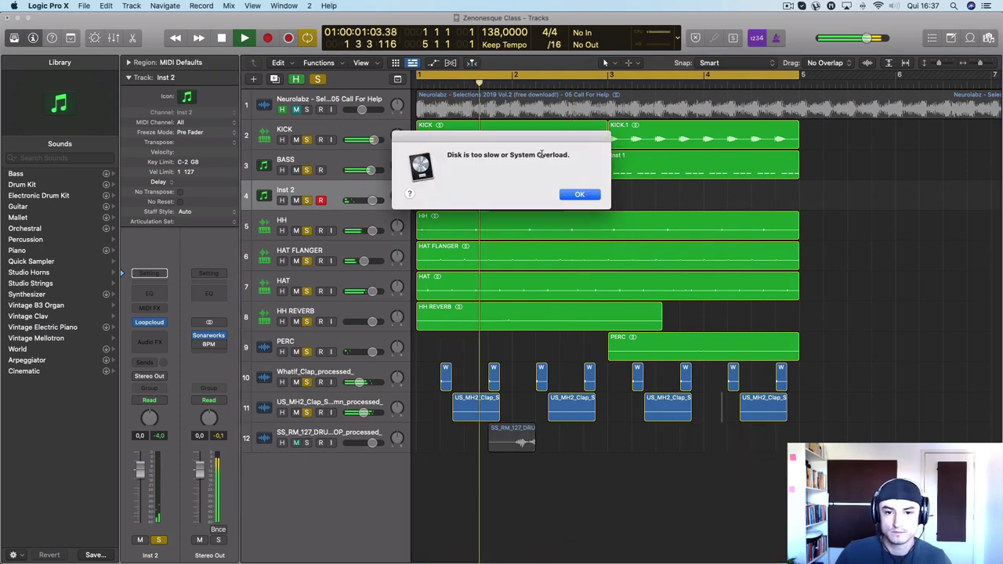
# Step: Dismiss the system overload alert, solo the new SS_RM_127 drum loop track and play the loop from the start
pyautogui.click(578, 194)
pyautogui.click(307, 443)
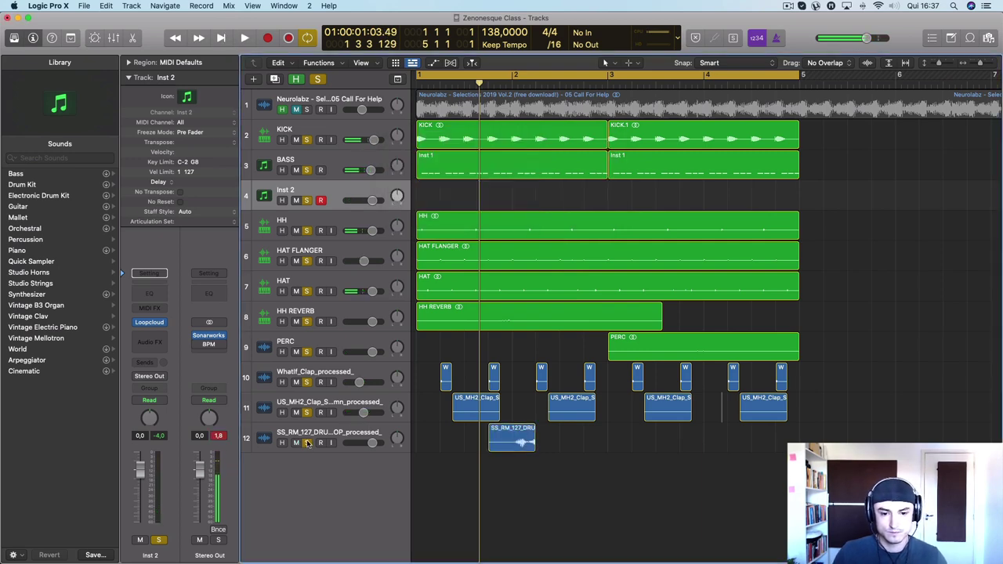
pyautogui.press('space')
pyautogui.click(384, 429)
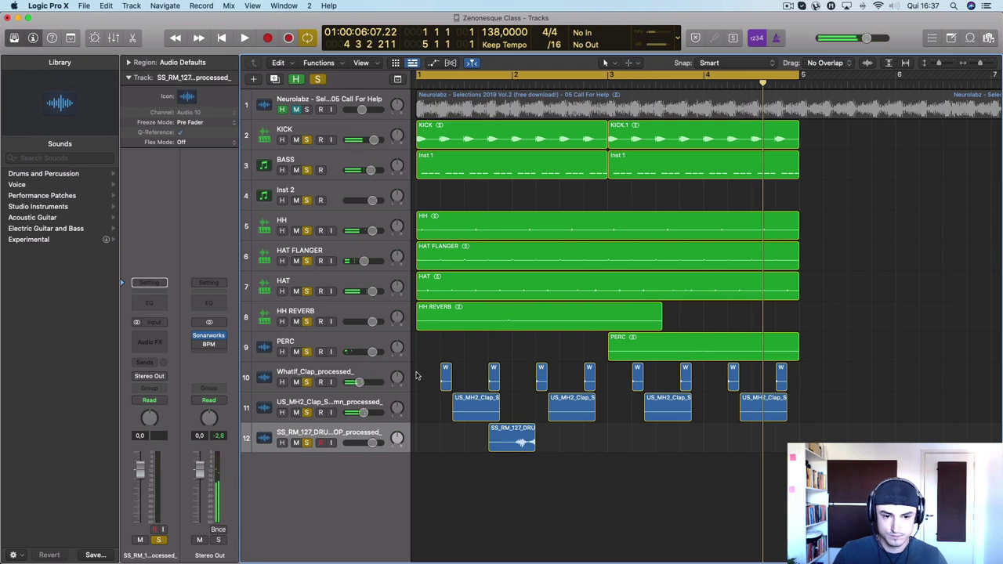
pyautogui.press('Return')
pyautogui.press('space')
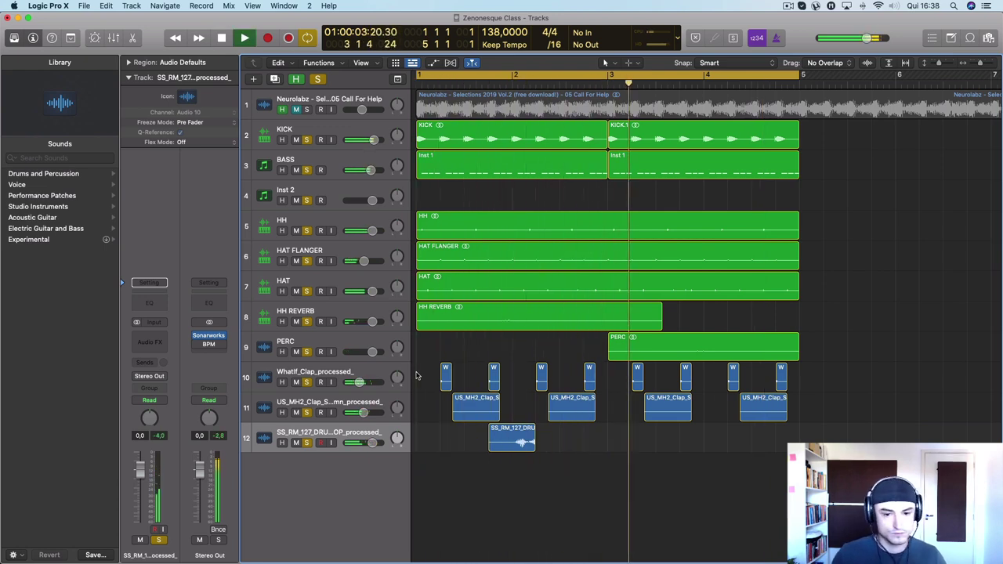
# Step: Insert a Pro-Q 3 on the SS_RM_127 track with a low cut at about 281 Hz and a bell cut of about 4.5 dB
pyautogui.click(337, 433)
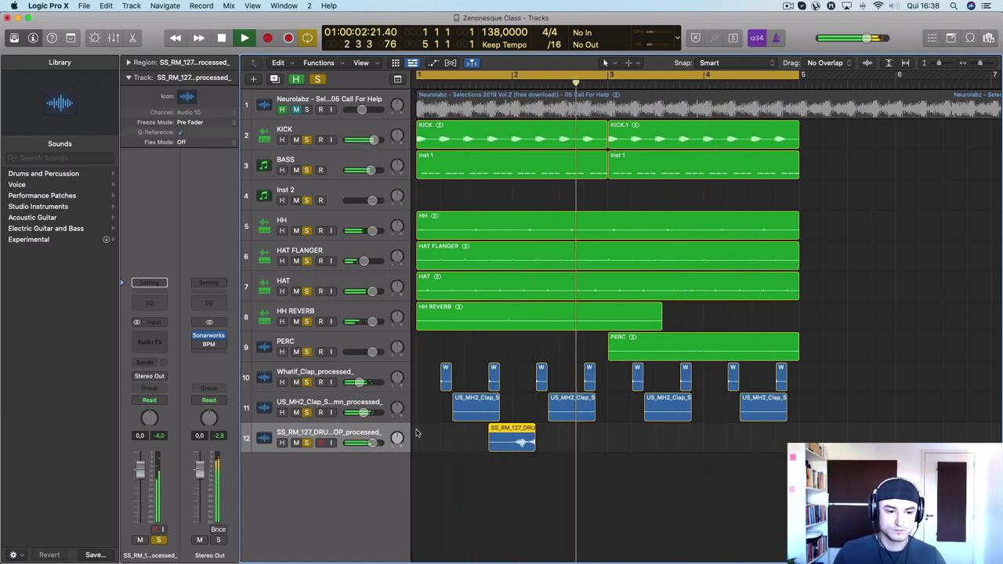
pyautogui.click(149, 342)
pyautogui.moveTo(177, 362)
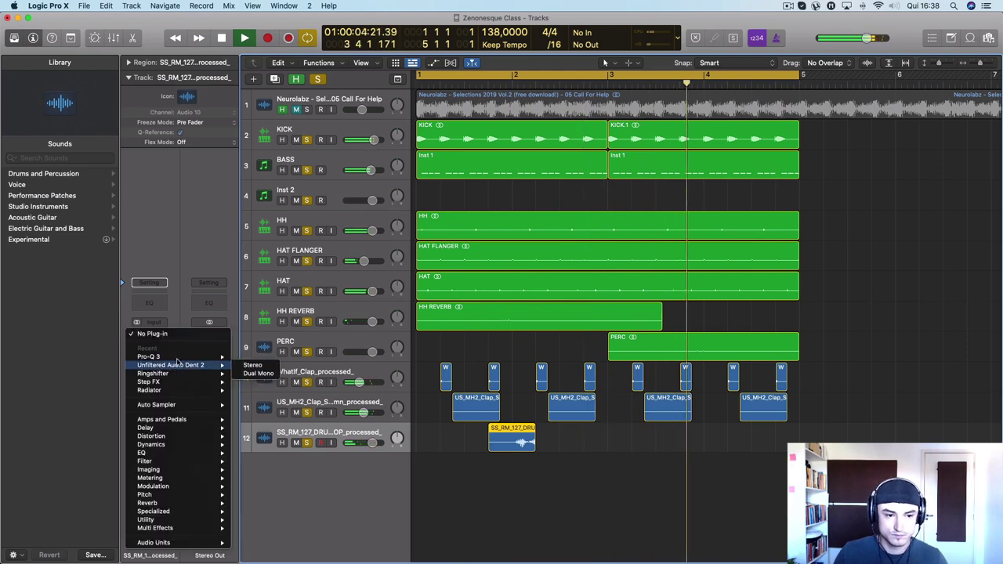
pyautogui.click(252, 356)
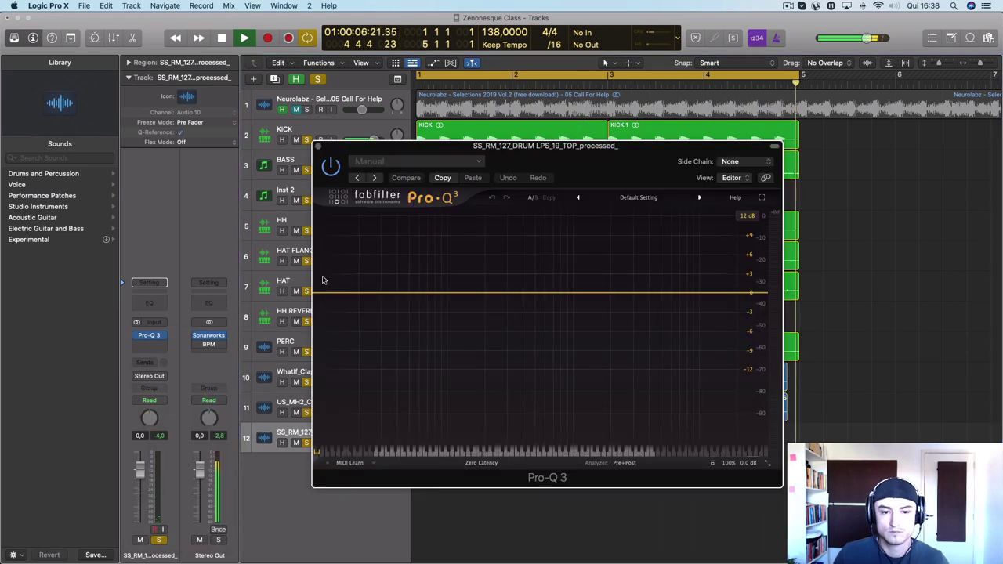
pyautogui.moveTo(314, 292); pyautogui.dragTo(504, 293)
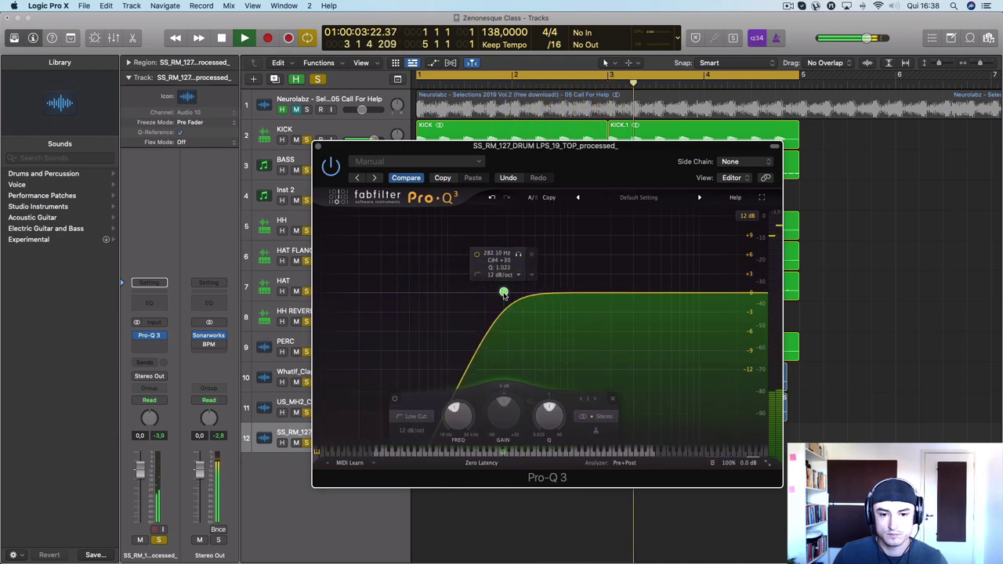
pyautogui.moveTo(620, 295); pyautogui.dragTo(616, 320)
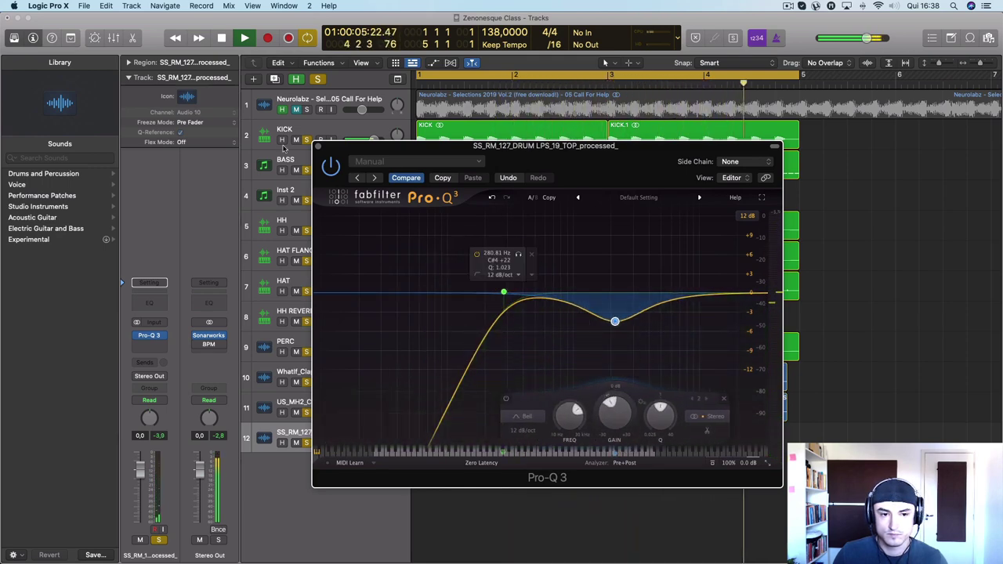
pyautogui.click(318, 146)
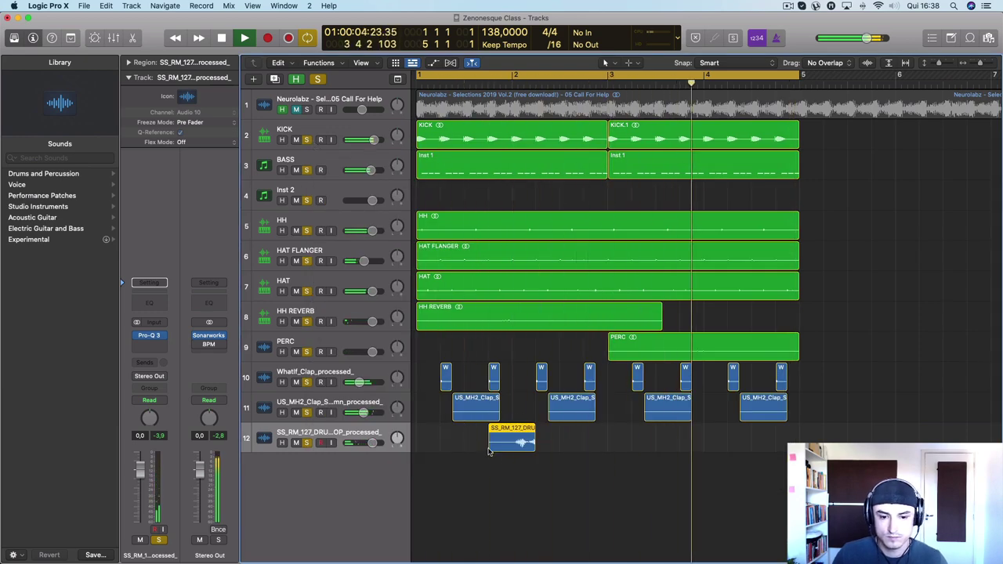
# Step: Trim the SS_RM_127 region's start to bar 2 and lower its track's volume to -5.9 dB while the loop plays
pyautogui.moveTo(488, 451); pyautogui.dragTo(513, 448)
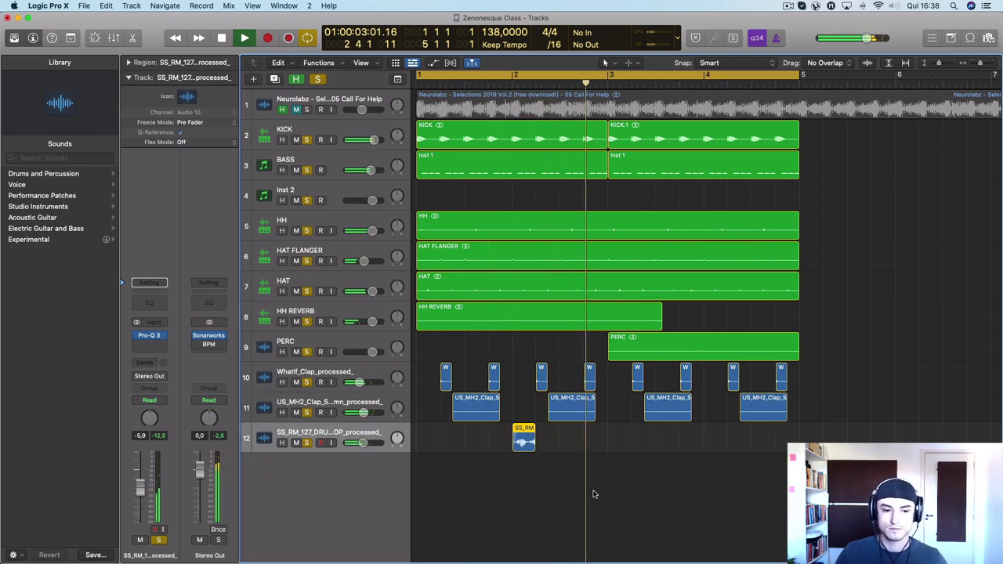
# Step: Stop playback and insert a stereo Soundtoys Little Plate reverb after the Pro-Q 3 on the SS_RM_127 track
pyautogui.press('space')
pyautogui.click(151, 337)
pyautogui.moveTo(200, 551)
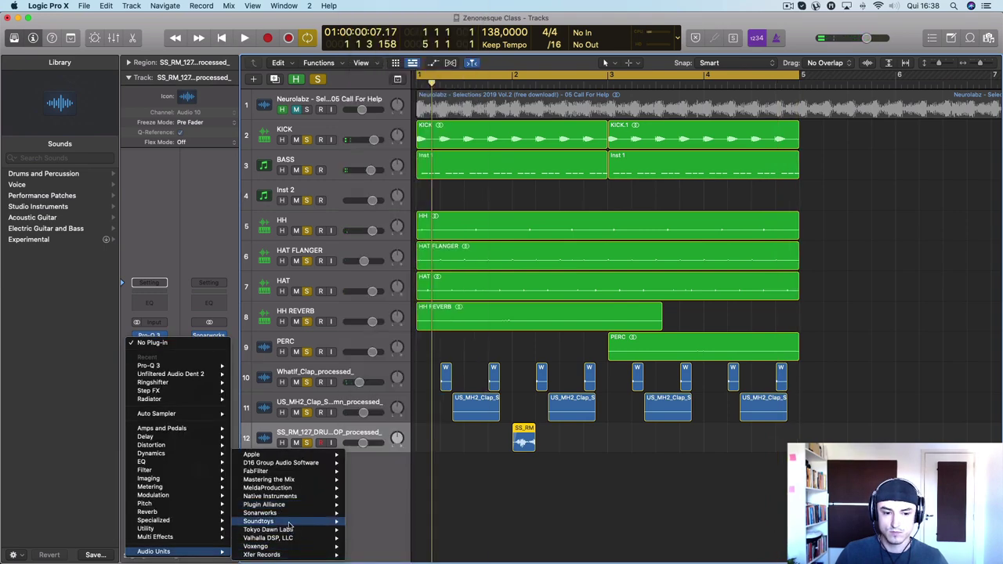
pyautogui.moveTo(289, 522)
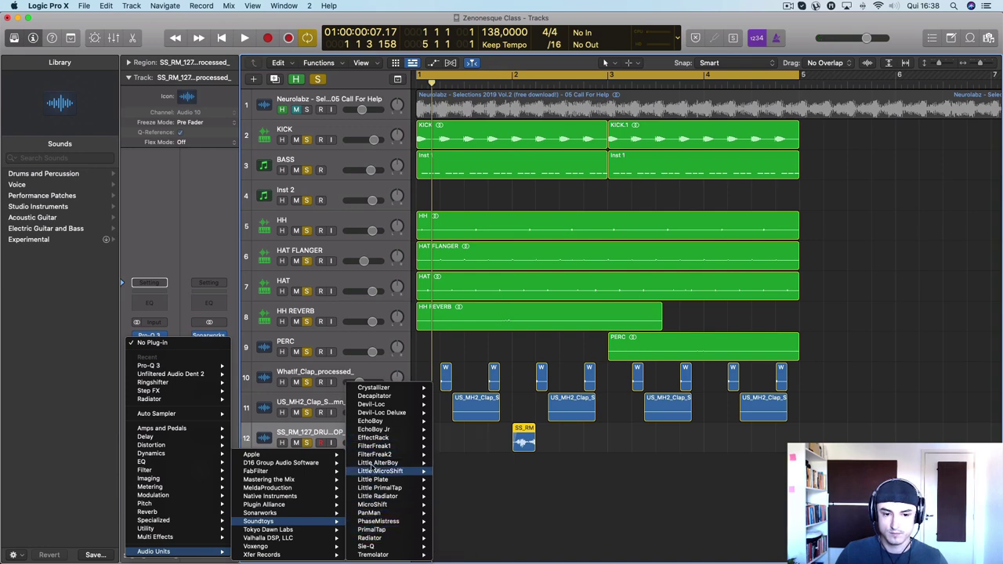
pyautogui.moveTo(375, 455)
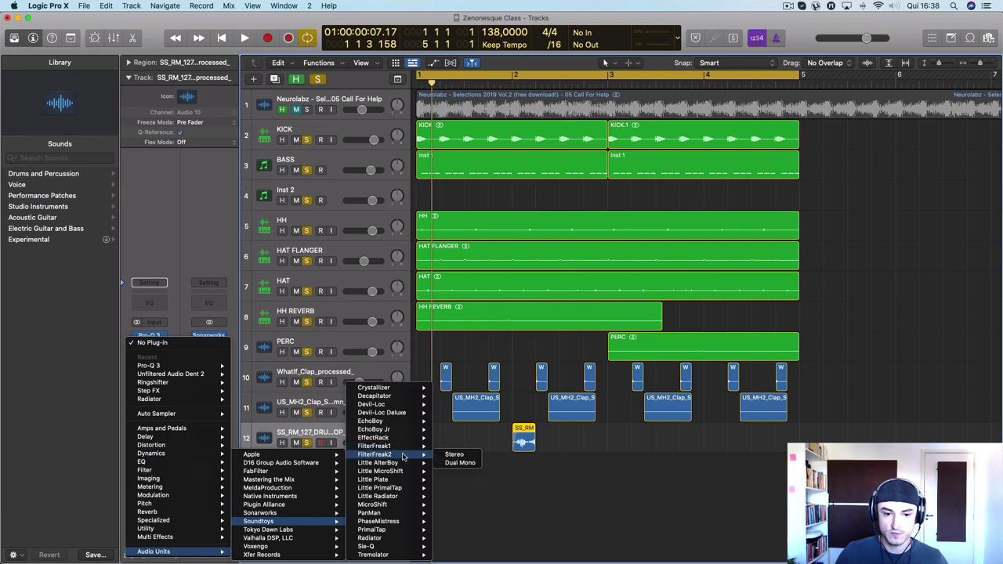
pyautogui.moveTo(412, 479)
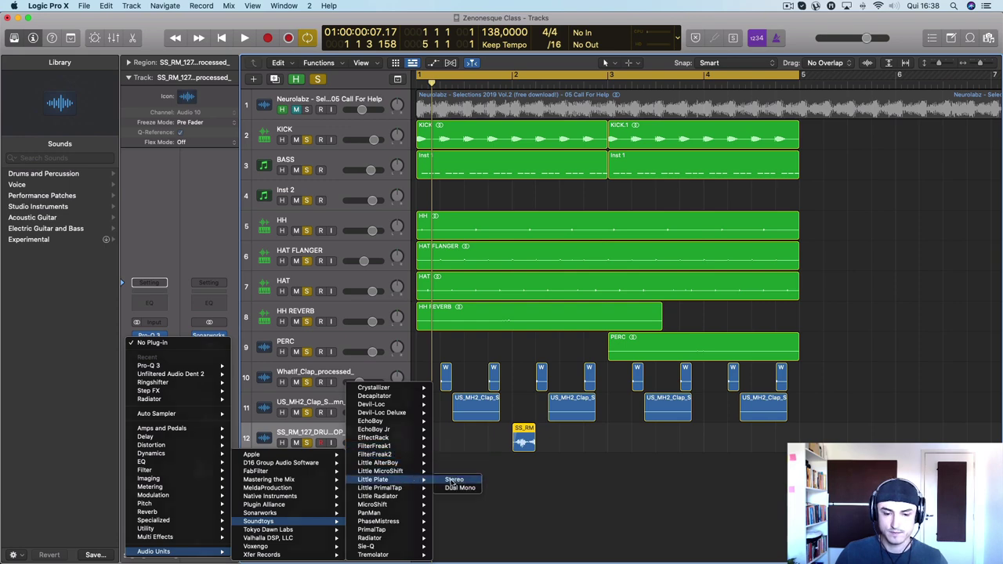
pyautogui.click(453, 481)
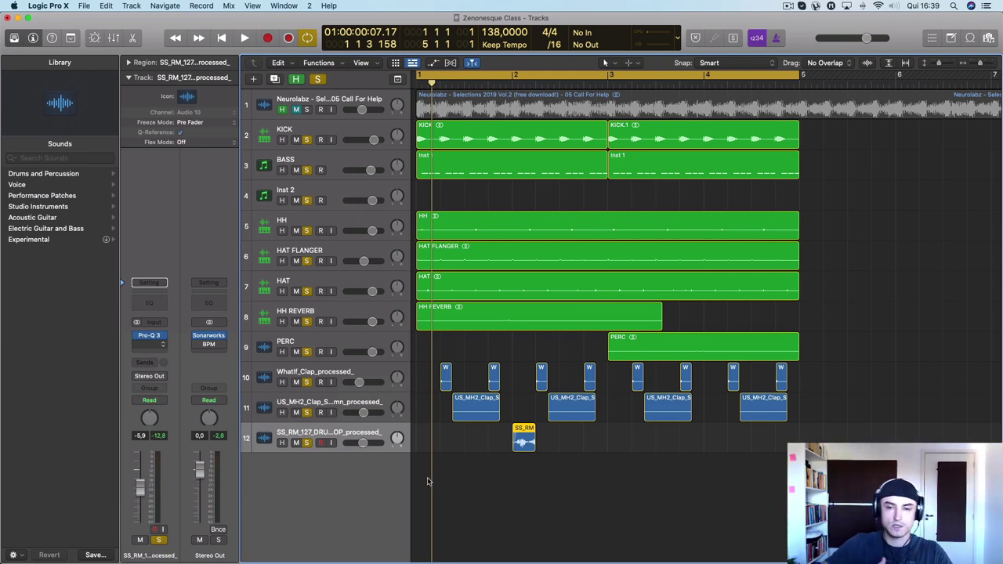
# Step: Turn Little Plate's Mix down toward dry and raise its Low Cut to around mid-range while auditioning the loop
pyautogui.press('space')
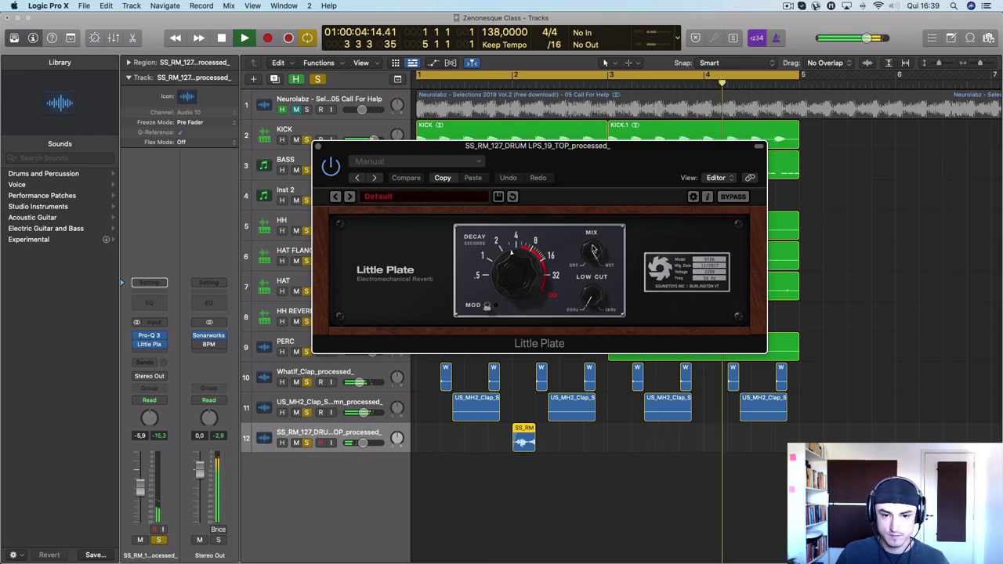
pyautogui.click(593, 300)
pyautogui.press('space')
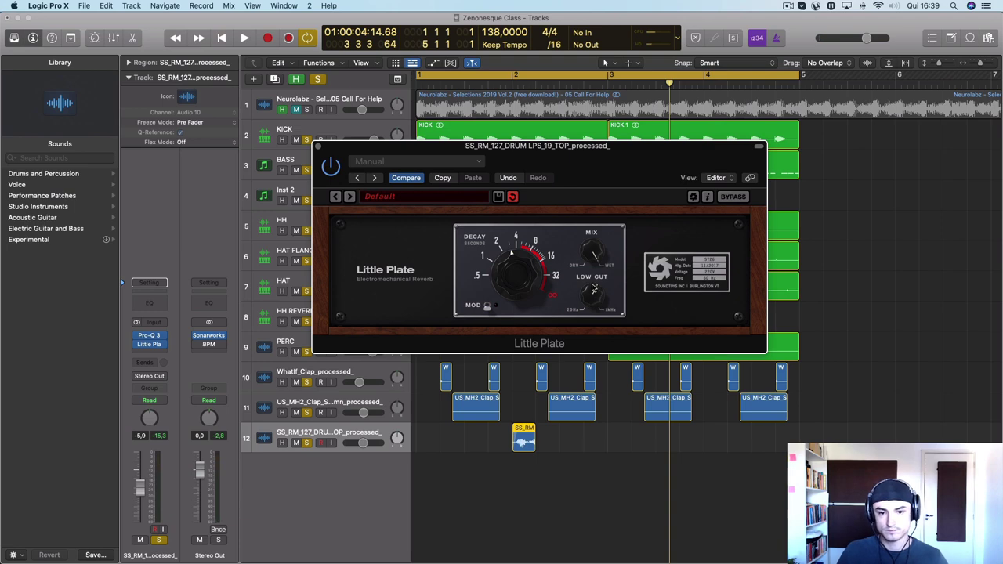
pyautogui.press('space')
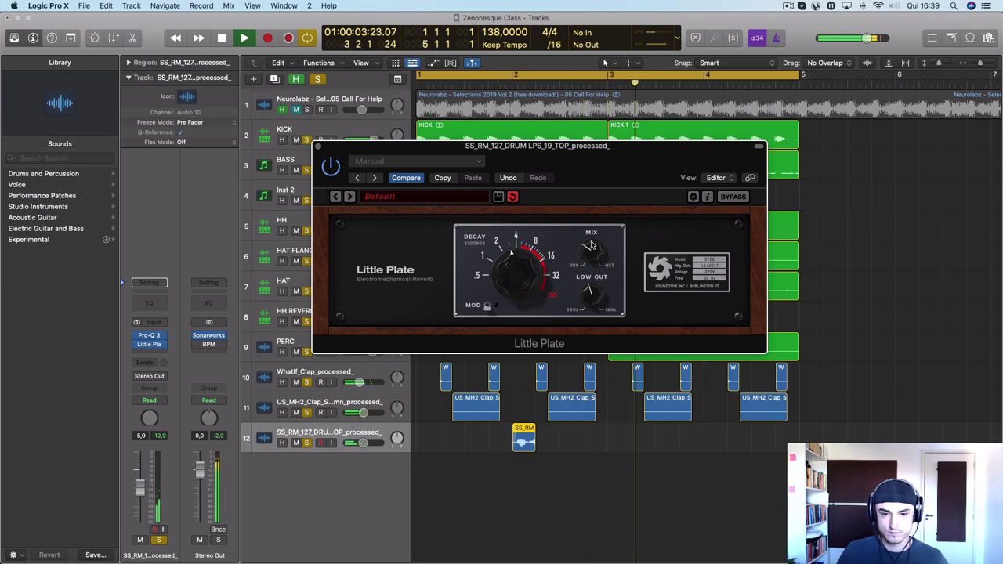
pyautogui.press('space')
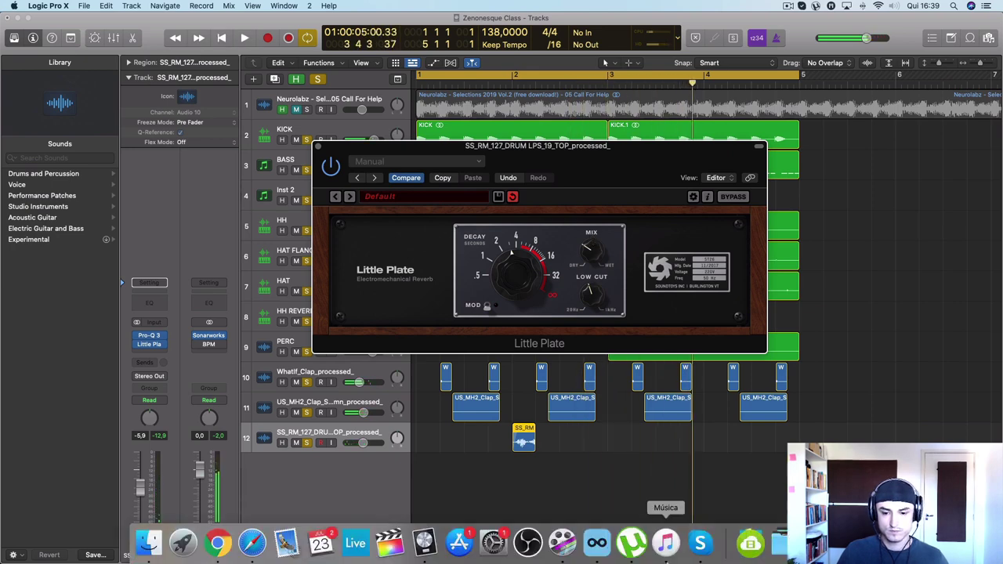
# Step: Switch to Loopcloud, pause its sample player and return to the Logic Pro arrangement
pyautogui.click(597, 543)
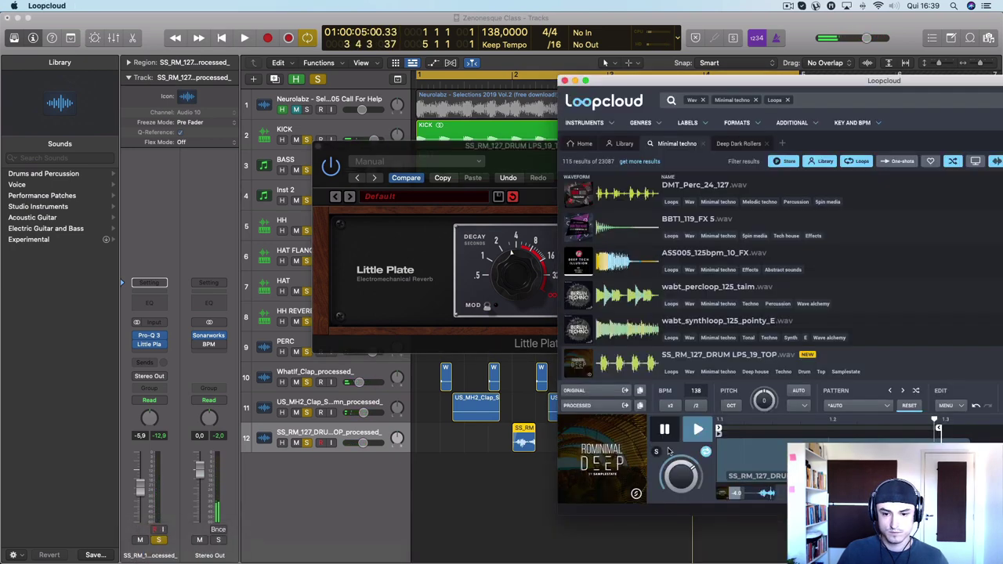
pyautogui.click(667, 431)
pyautogui.click(439, 476)
# Step: Raise Little Plate's Low Cut closer to 1 kHz and its Mix to slightly below halfway while the loop plays
pyautogui.press('space')
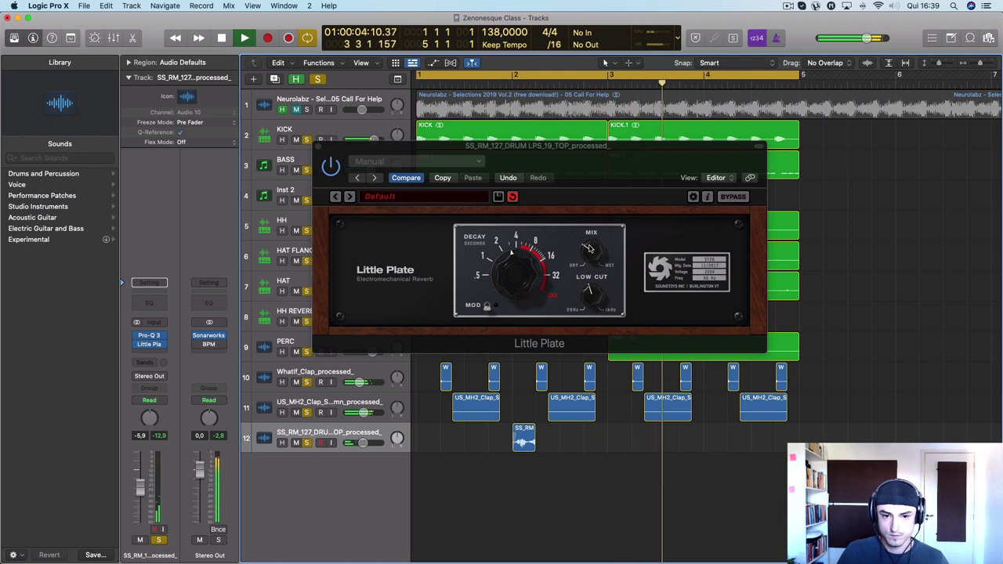
pyautogui.press('space')
pyautogui.moveTo(593, 293); pyautogui.dragTo(596, 277)
pyautogui.press('space')
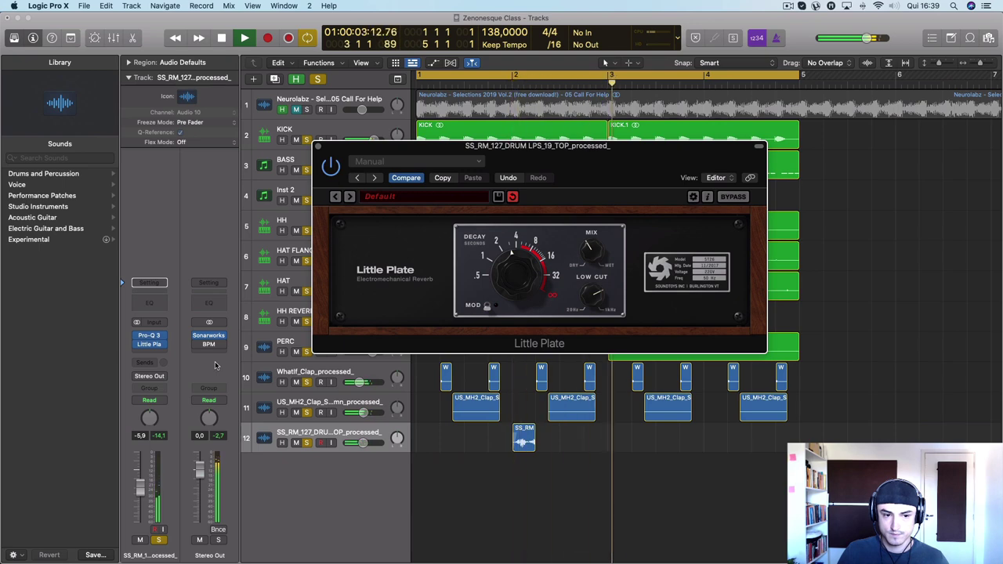
pyautogui.press('space')
# Step: Insert the stereo Native Instruments Driver plug-in after Little Plate on the SS_RM_127 track
pyautogui.click(153, 353)
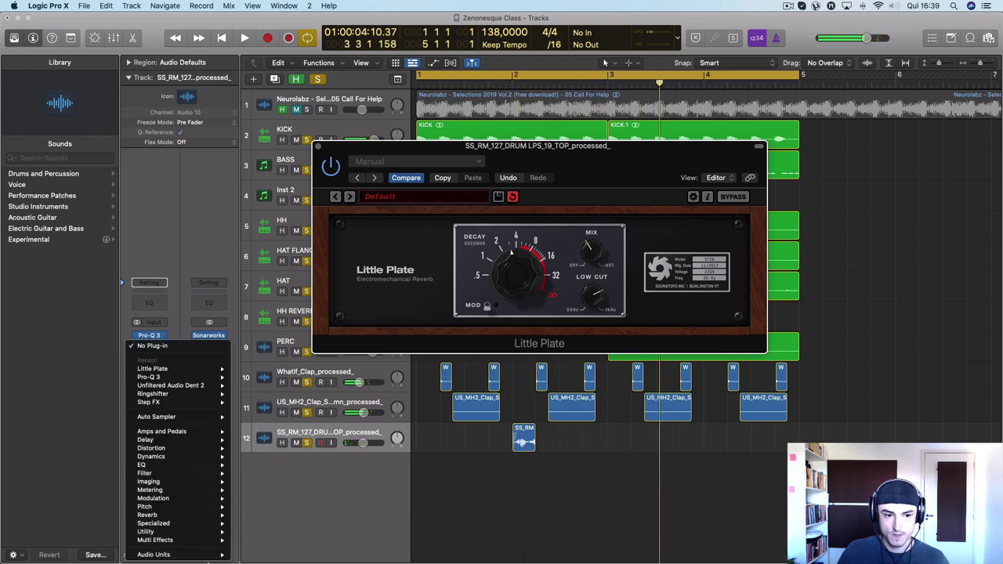
pyautogui.moveTo(206, 554)
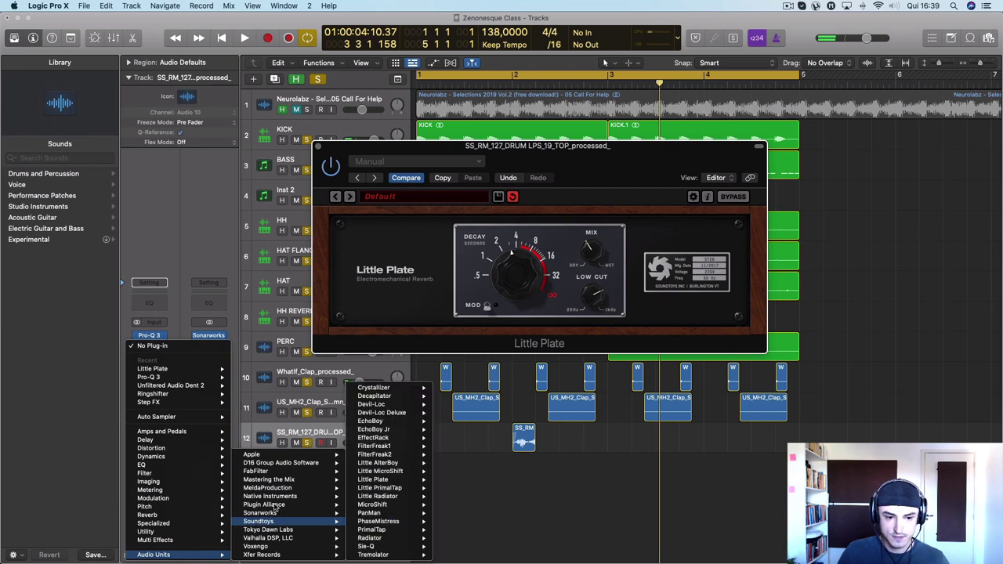
pyautogui.moveTo(274, 505)
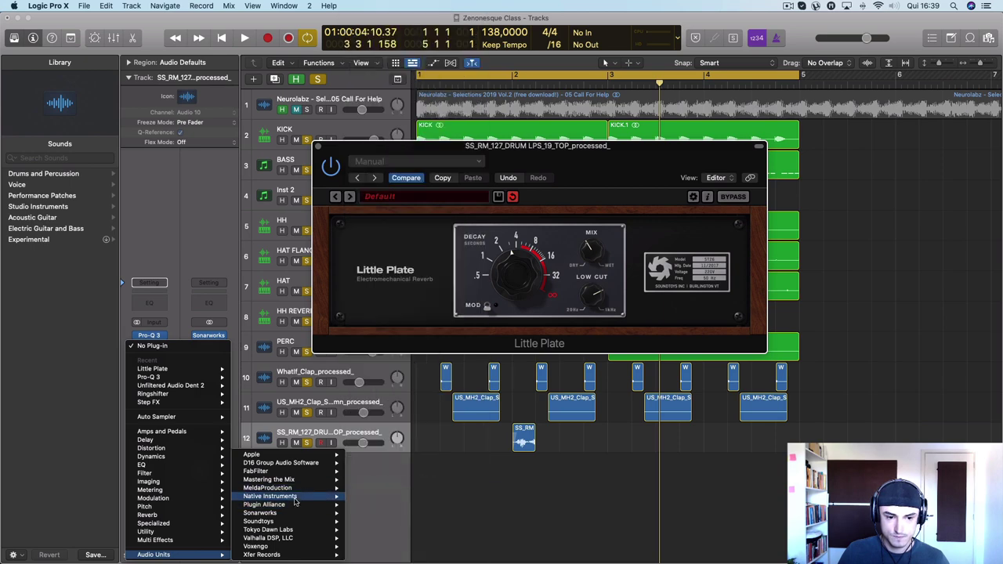
pyautogui.moveTo(394, 480)
pyautogui.click(461, 480)
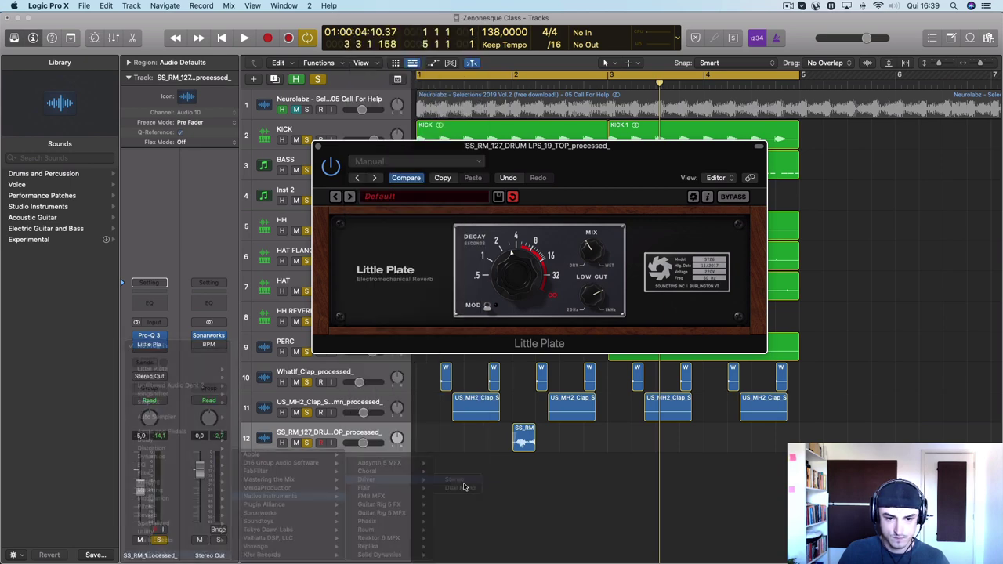
# Step: Raise Driver's Disto, Color and Res and lower its Freq while auditioning the loop
pyautogui.press('space')
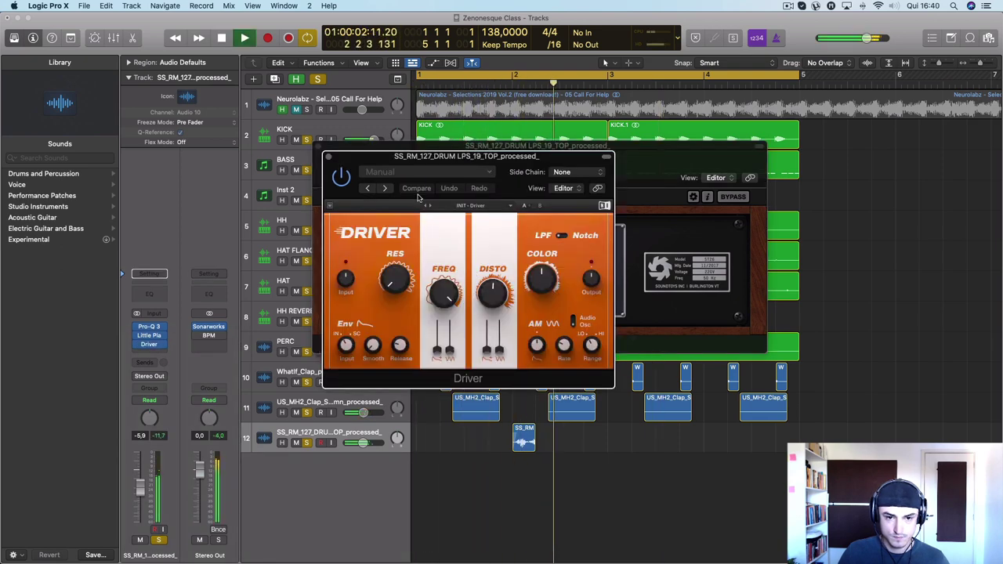
pyautogui.moveTo(493, 293); pyautogui.dragTo(493, 270)
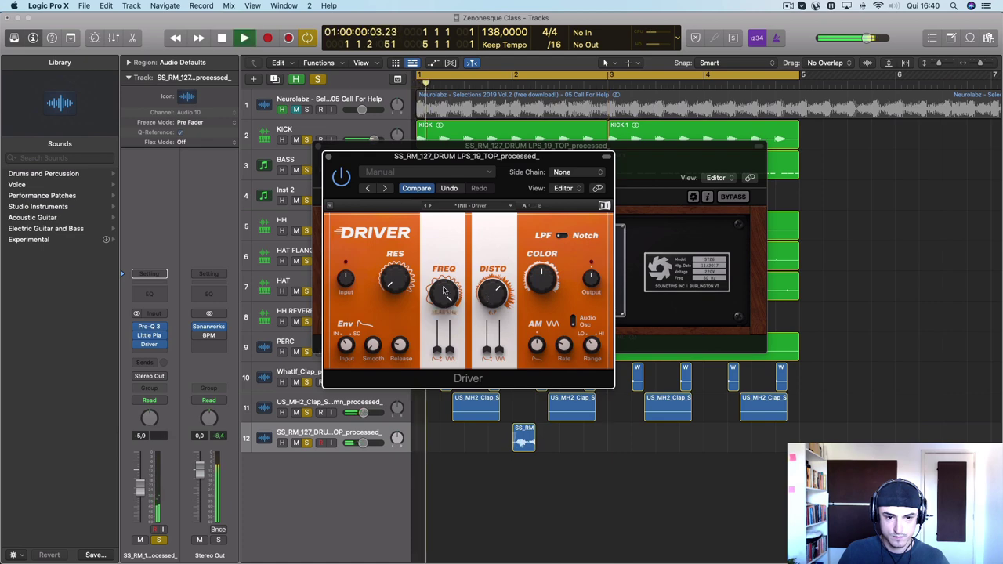
pyautogui.moveTo(445, 295); pyautogui.dragTo(444, 325)
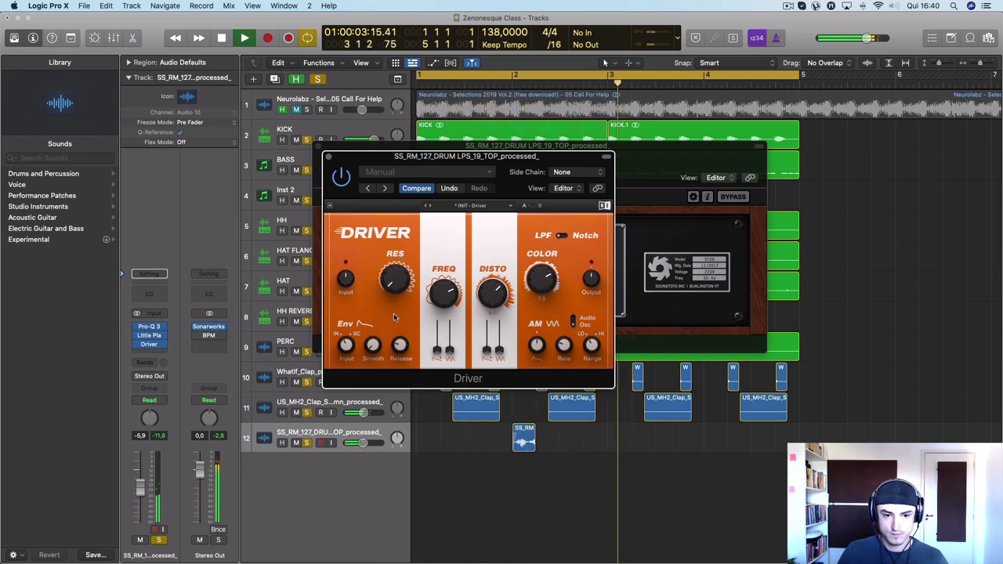
pyautogui.press('space')
pyautogui.press('space')
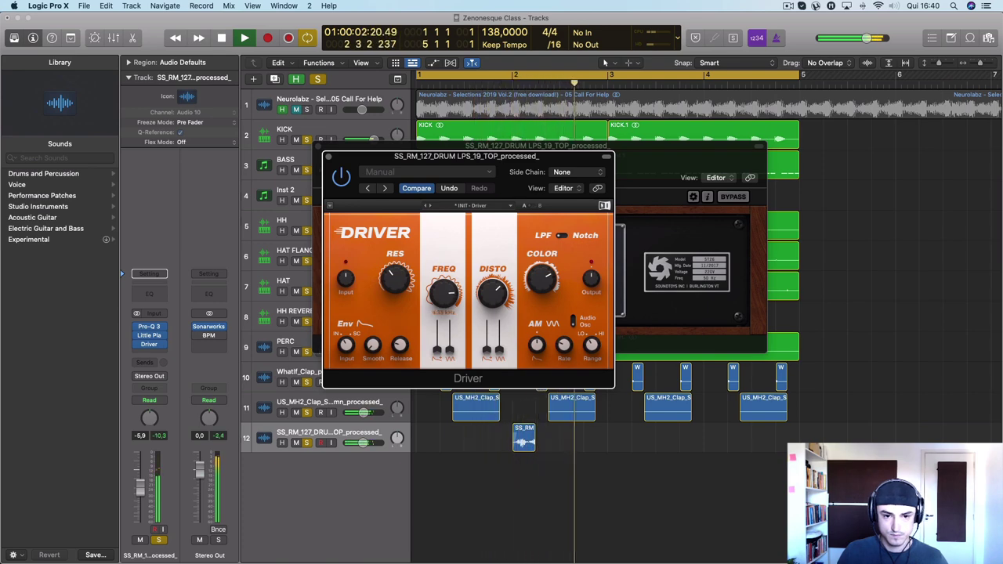
pyautogui.press('space')
pyautogui.press('space')
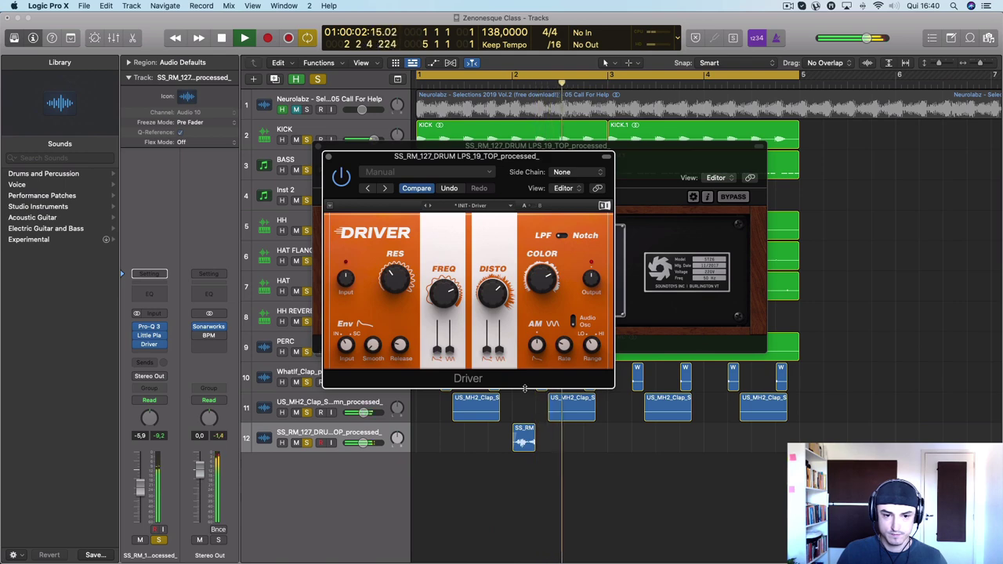
# Step: Lower Driver's Freq to a few hundred hertz and raise its audio modulation amount on the filter frequency
pyautogui.press('space')
pyautogui.press('space')
pyautogui.press('space')
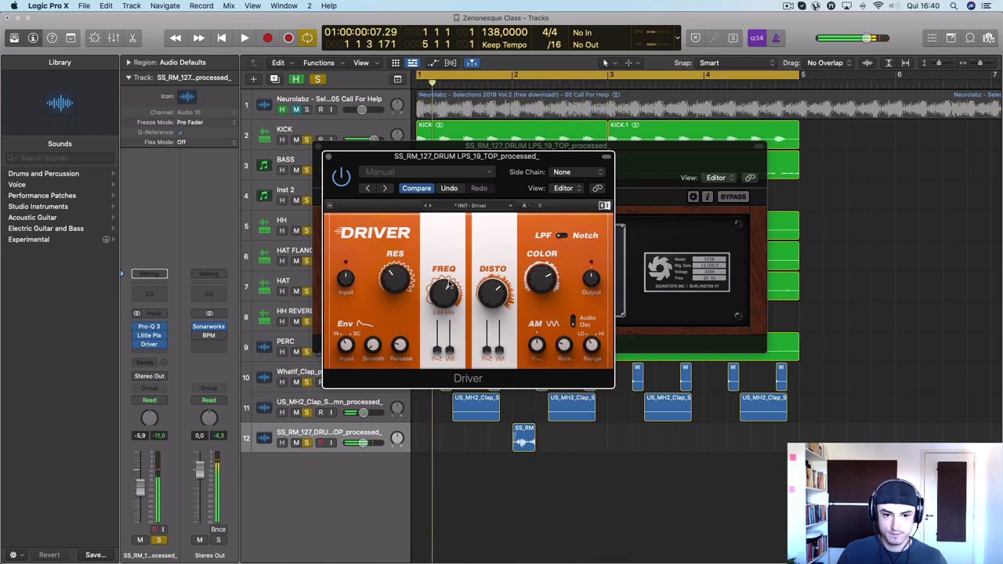
pyautogui.press('space')
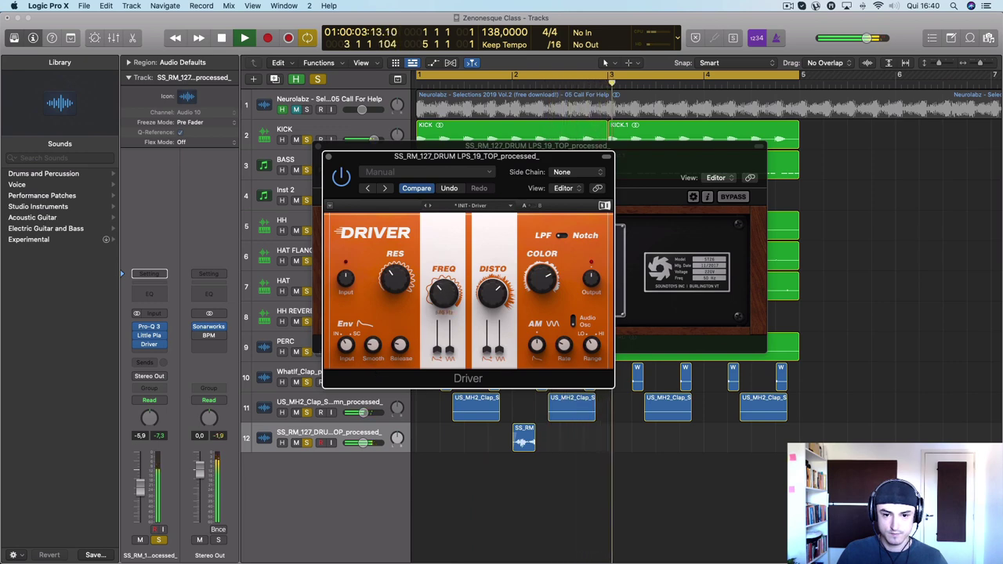
pyautogui.press('space')
pyautogui.press('space')
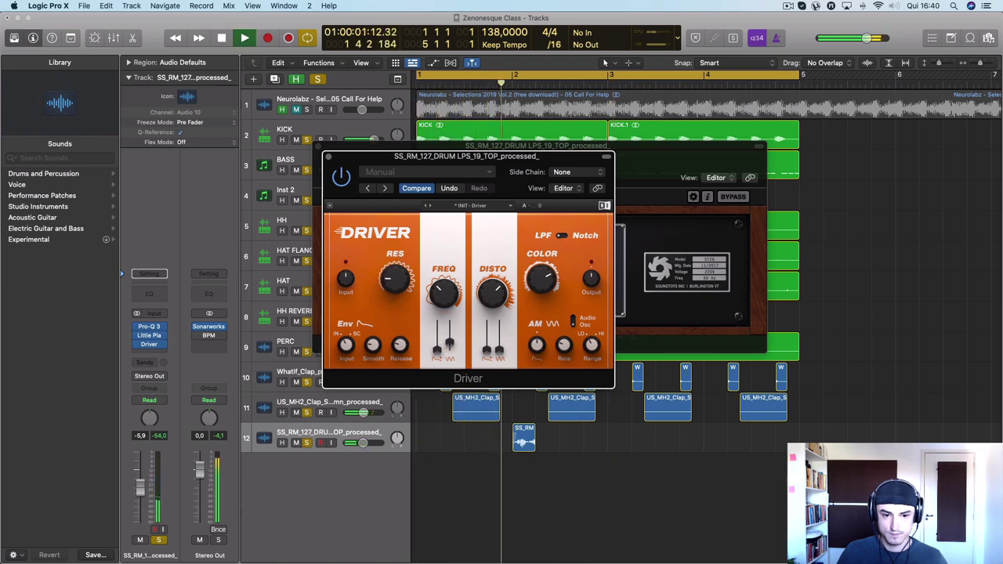
# Step: Audition Driver's Asthma, Audioburn, Beast and Bass and Beatboxer presets on the drum loop
pyautogui.click(386, 189)
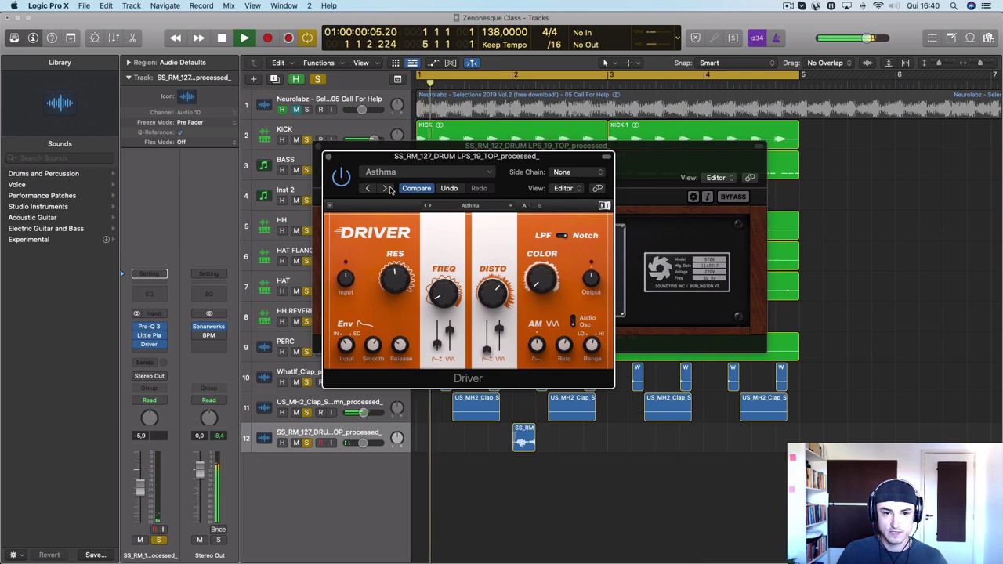
pyautogui.click(370, 188)
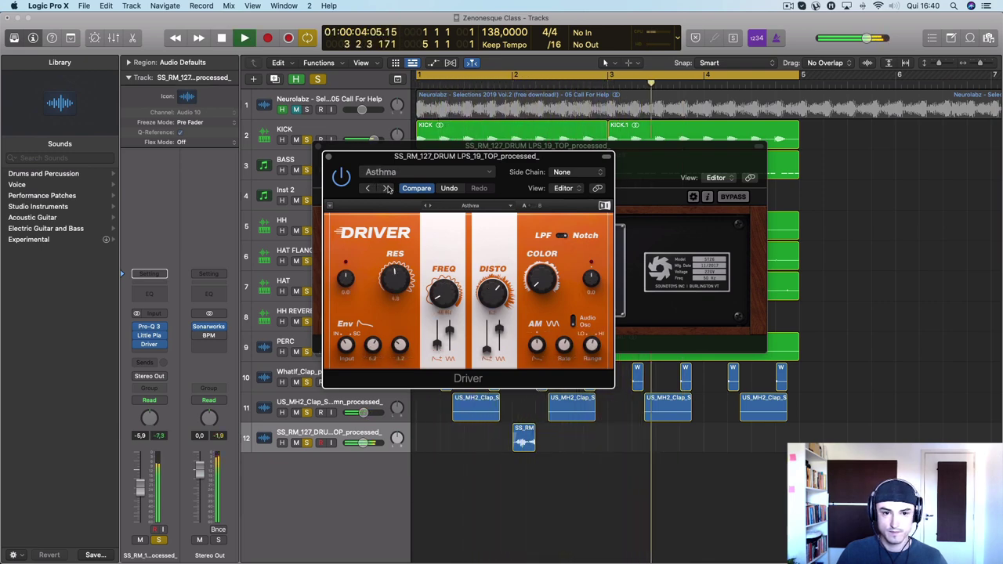
pyautogui.click(387, 189)
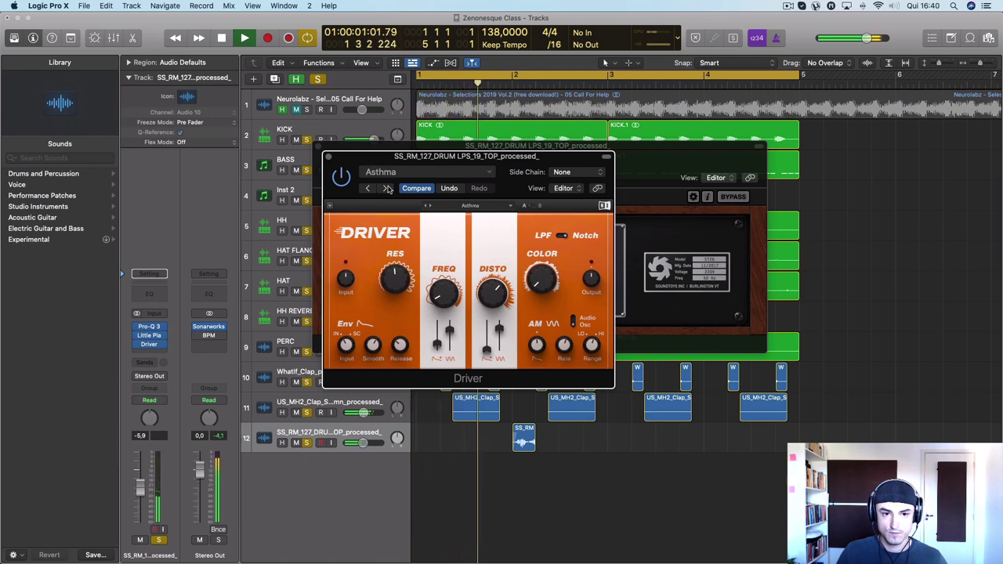
pyautogui.click(385, 189)
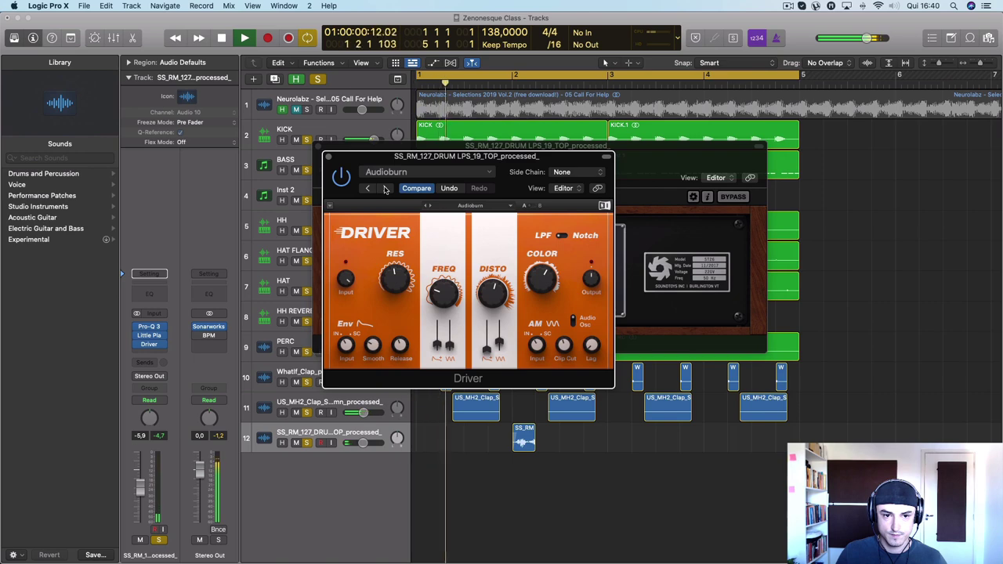
pyautogui.click(384, 189)
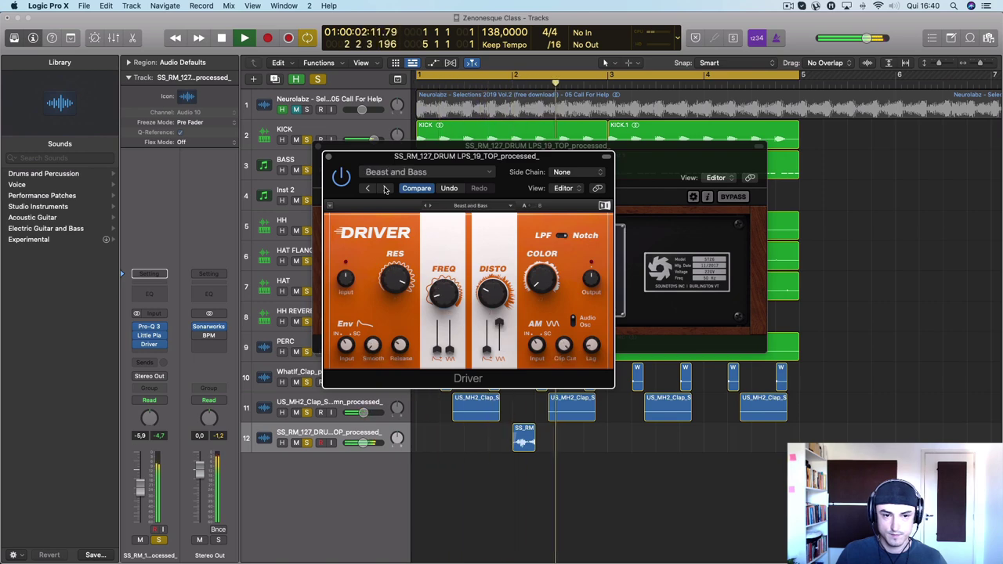
pyautogui.click(384, 188)
pyautogui.press('space')
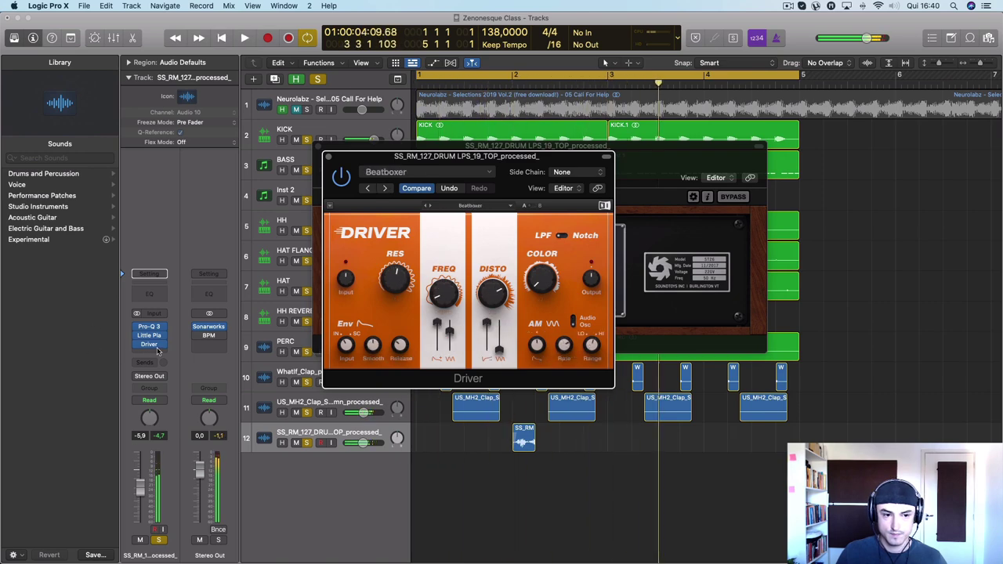
# Step: Replace Driver with a stereo Step FX multi-effect on the SS_RM_127 track
pyautogui.click(163, 345)
pyautogui.moveTo(228, 554)
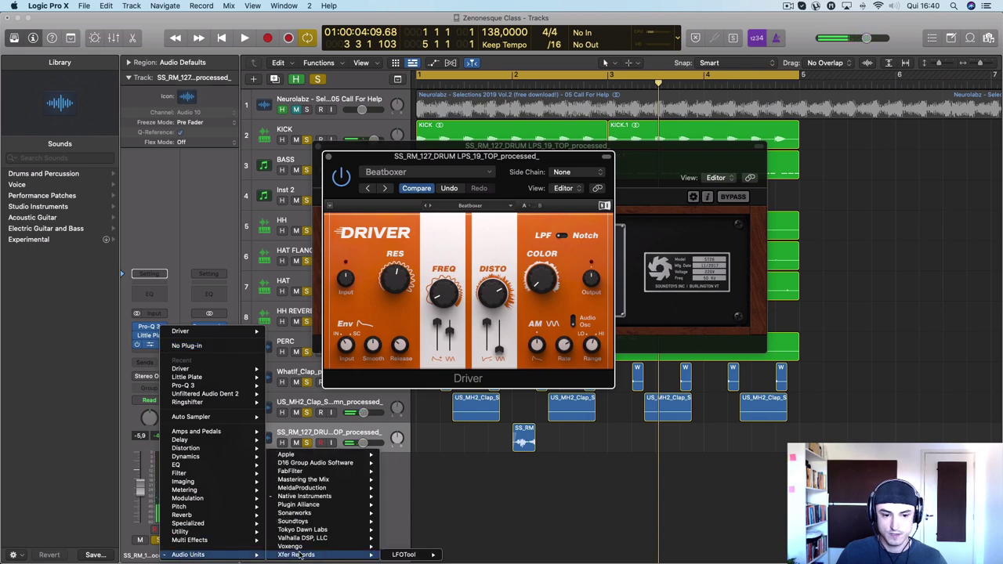
pyautogui.moveTo(292, 542)
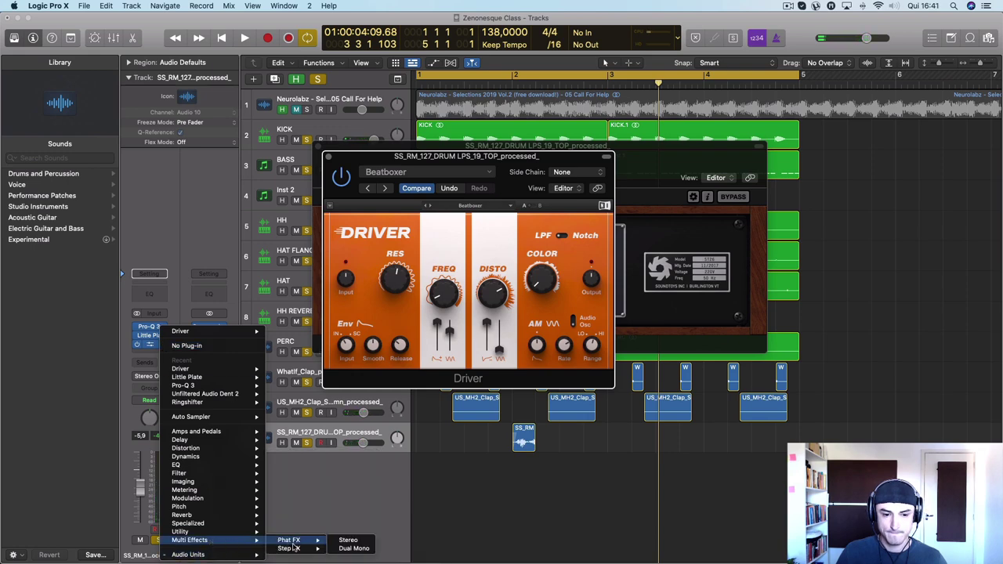
pyautogui.moveTo(317, 552)
pyautogui.click(351, 546)
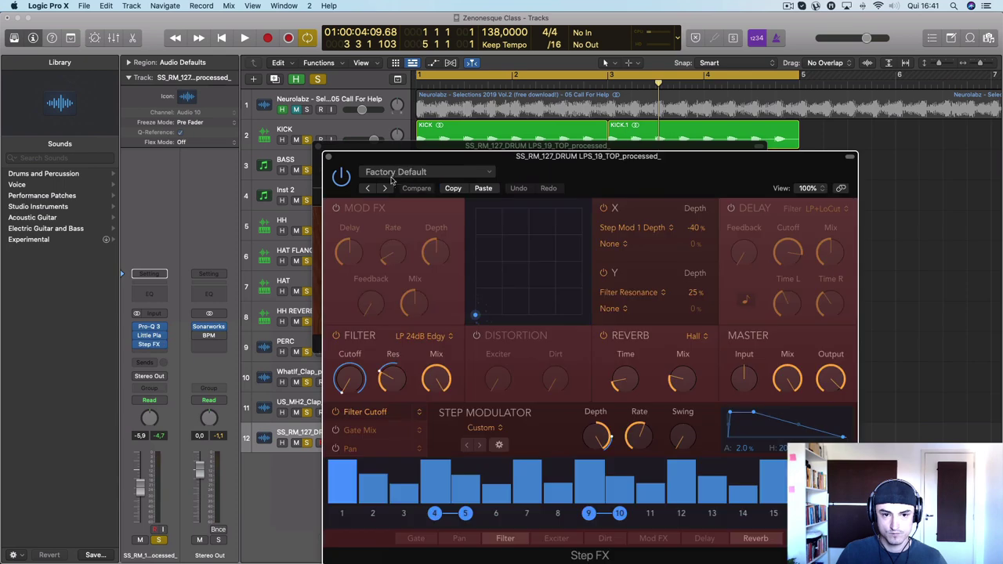
# Step: Load Step FX's Broken Droid preset from the Warped category and audition it on the drum loop with the plug-in windows closed
pyautogui.click(399, 172)
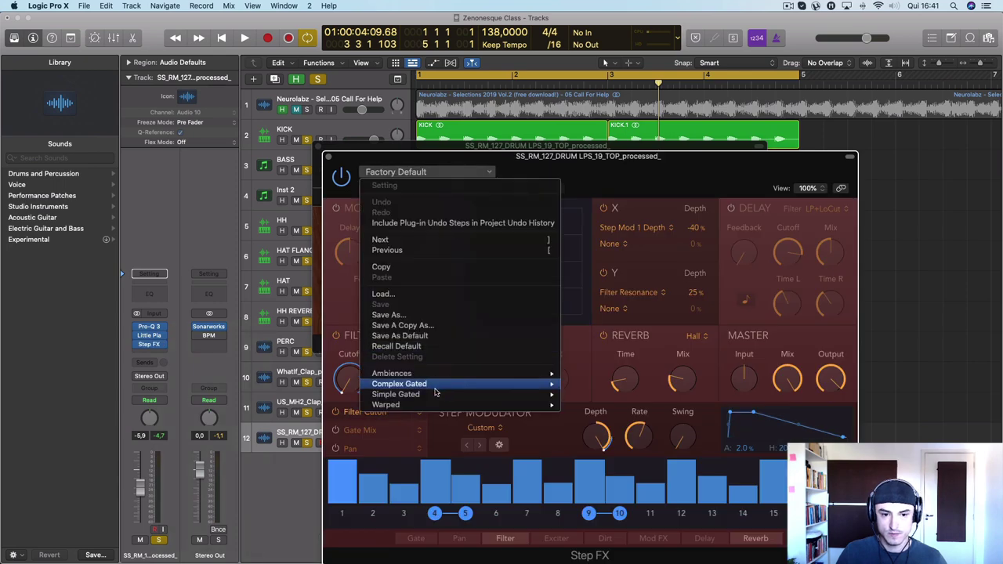
pyautogui.click(669, 410)
pyautogui.click(421, 174)
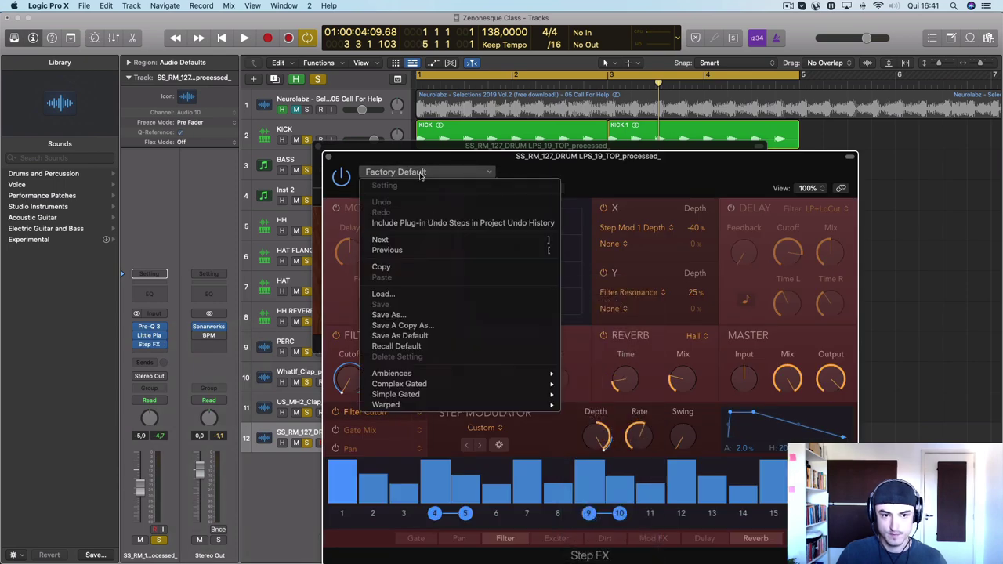
pyautogui.moveTo(492, 406)
pyautogui.click(581, 405)
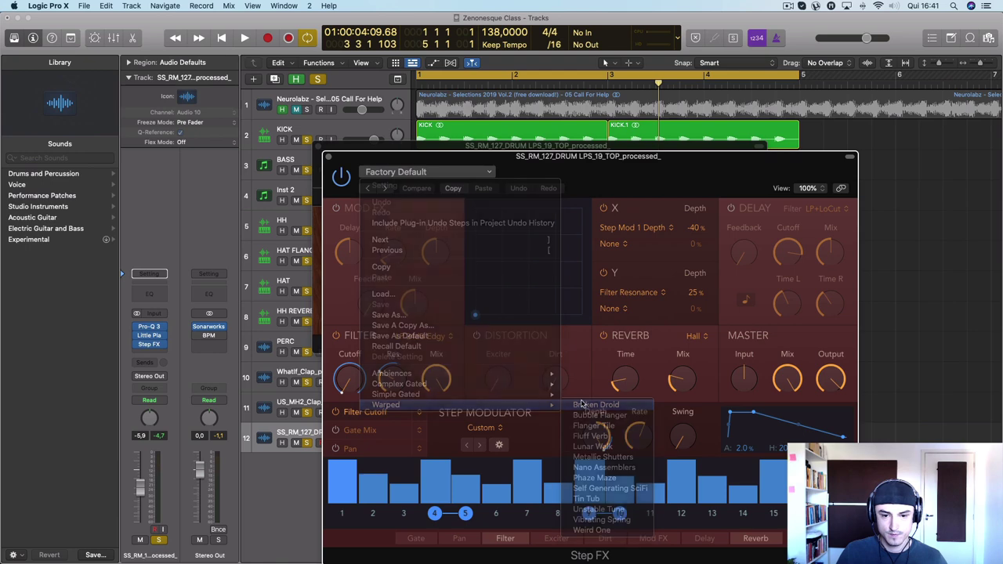
pyautogui.press('space')
pyautogui.moveTo(554, 163); pyautogui.dragTo(452, 86)
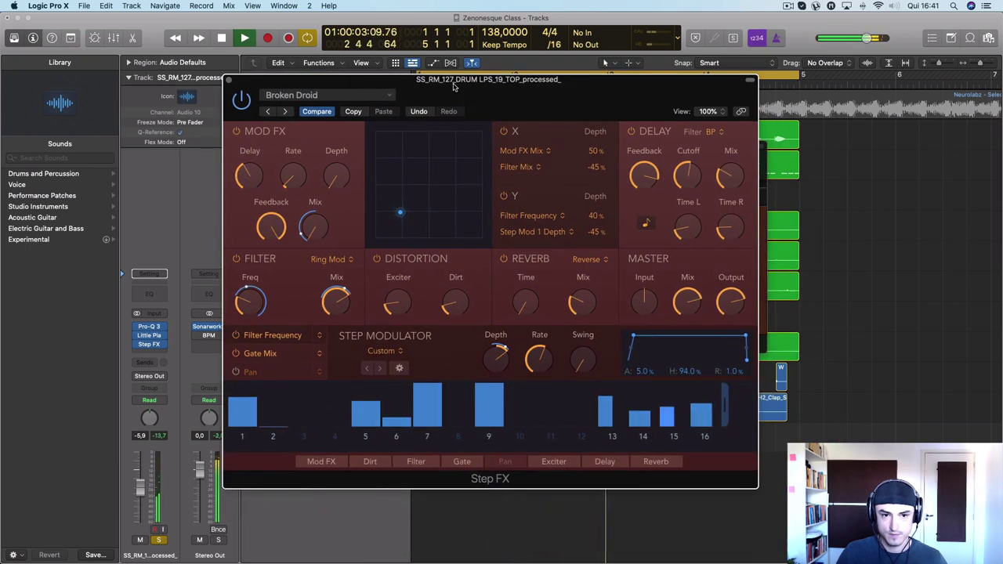
pyautogui.click(228, 81)
pyautogui.click(318, 147)
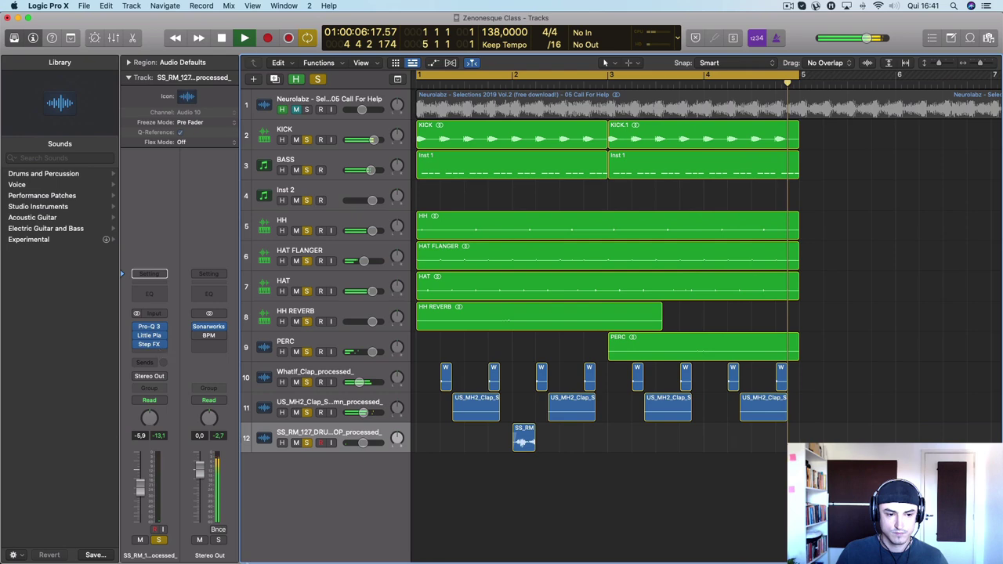
# Step: Insert a stereo Soundtoys Decapitator after Step FX on the SS_RM_127 track
pyautogui.click(149, 352)
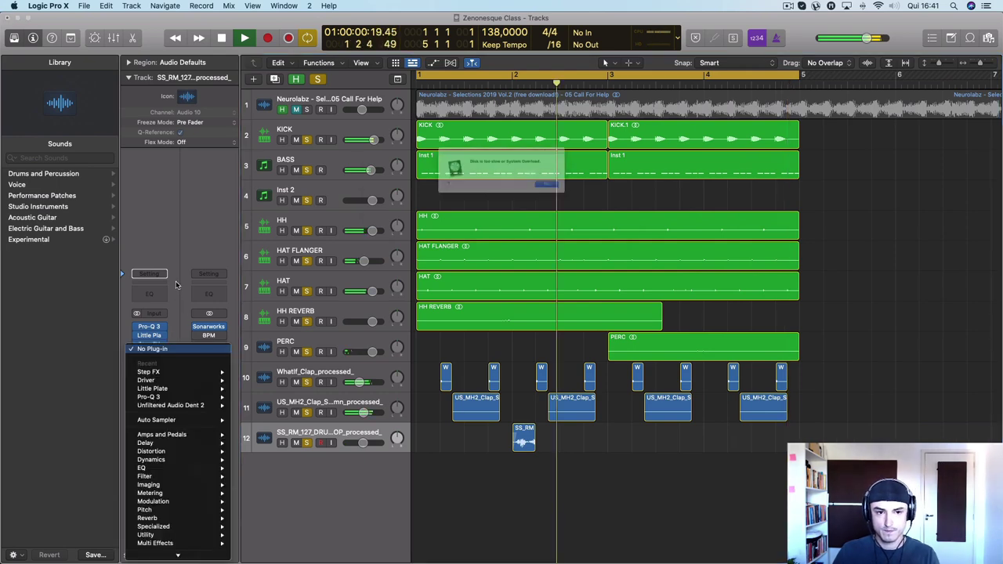
pyautogui.press('Return')
pyautogui.moveTo(188, 555)
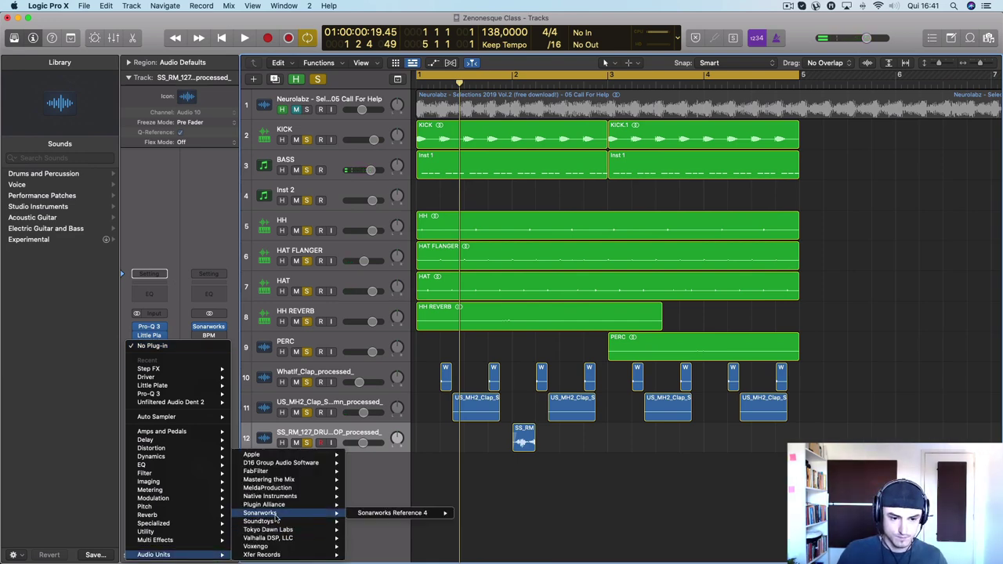
pyautogui.moveTo(313, 521)
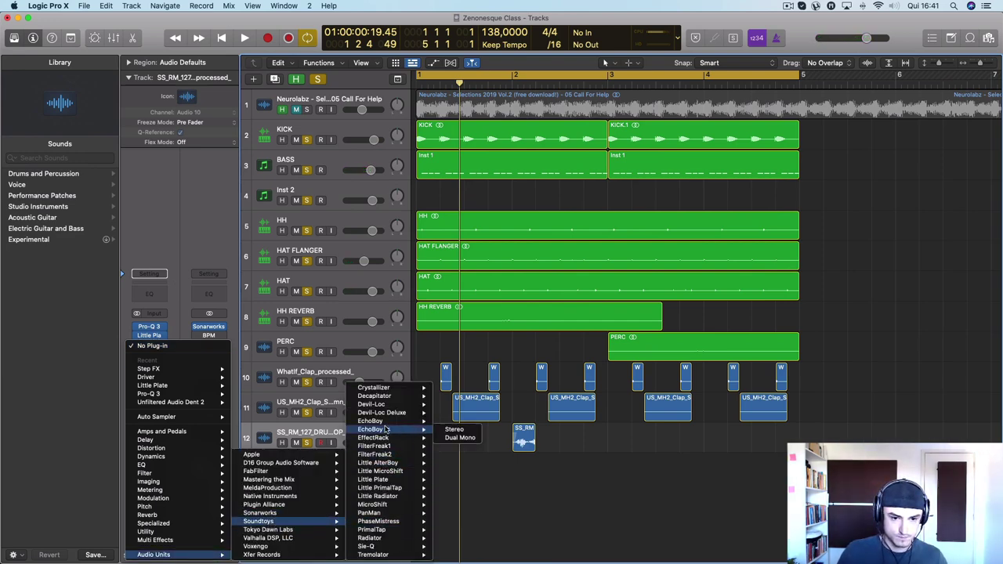
pyautogui.moveTo(378, 507)
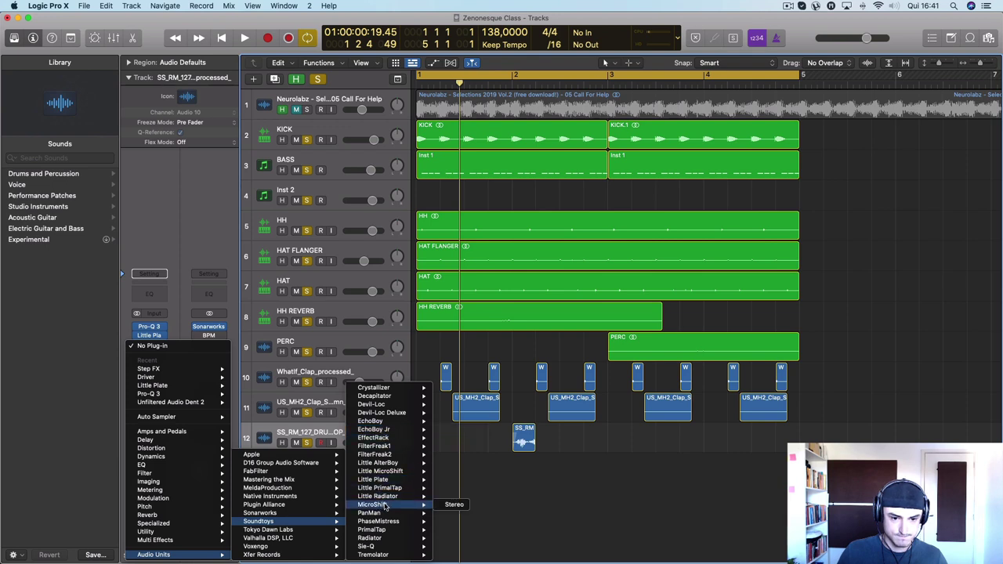
pyautogui.moveTo(414, 397)
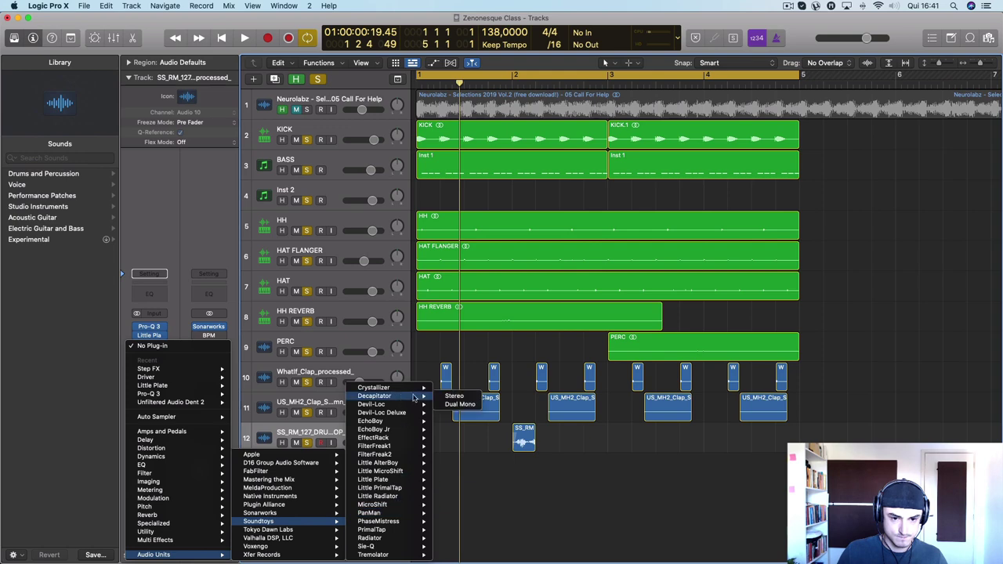
pyautogui.click(466, 398)
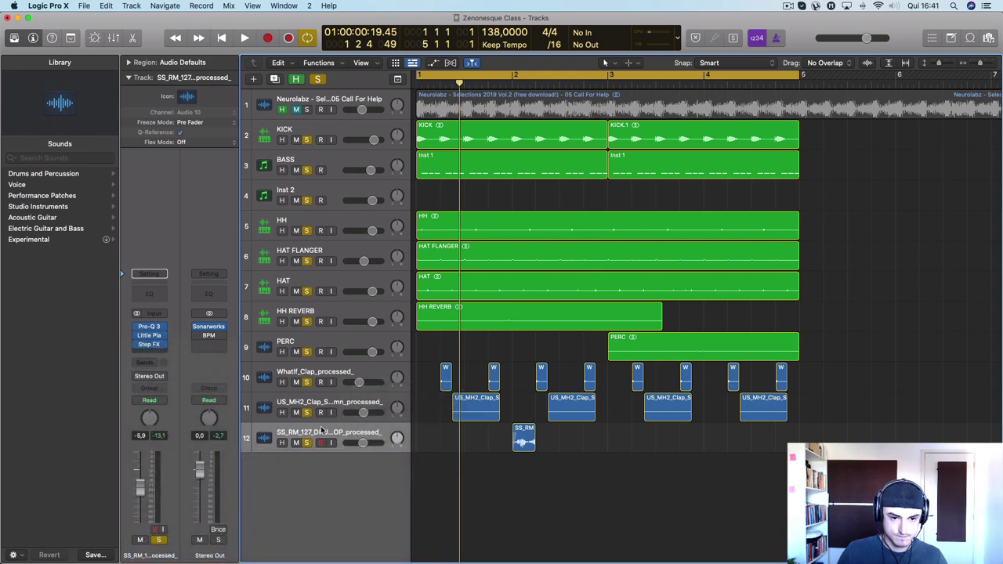
# Step: Audition Decapitator's Punish and style E on the loop, leaving it on style N with Punish off
pyautogui.press('space')
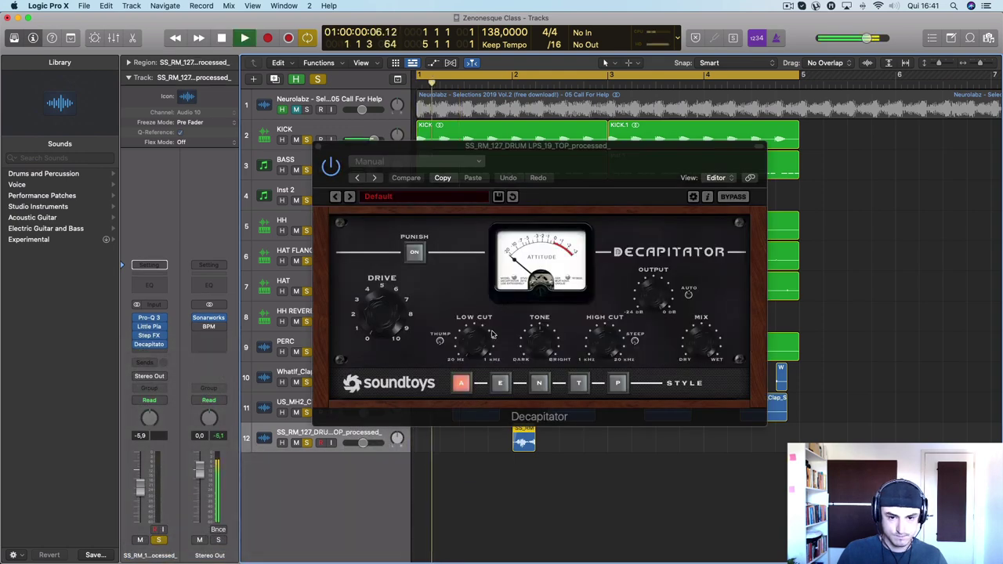
pyautogui.click(415, 251)
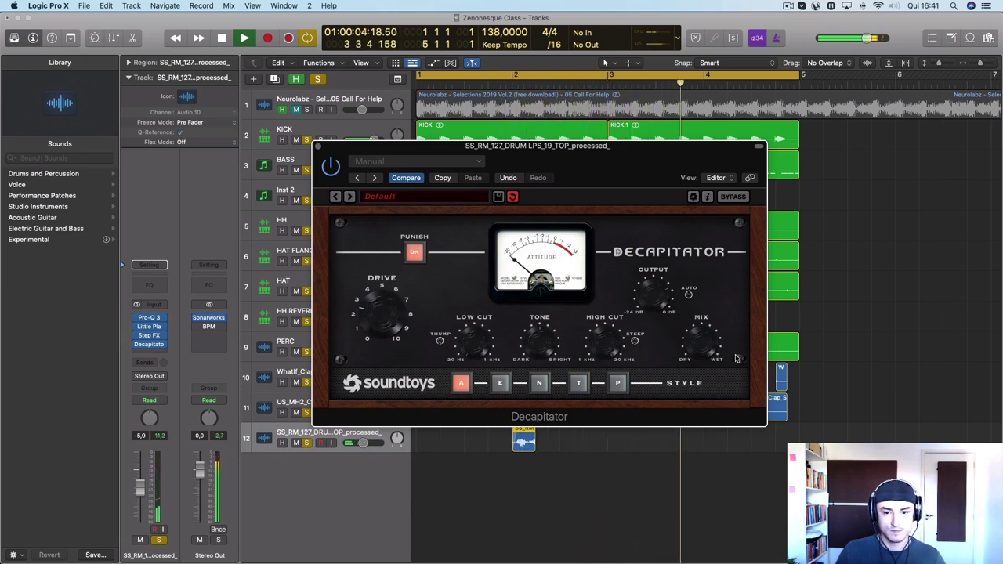
pyautogui.click(501, 381)
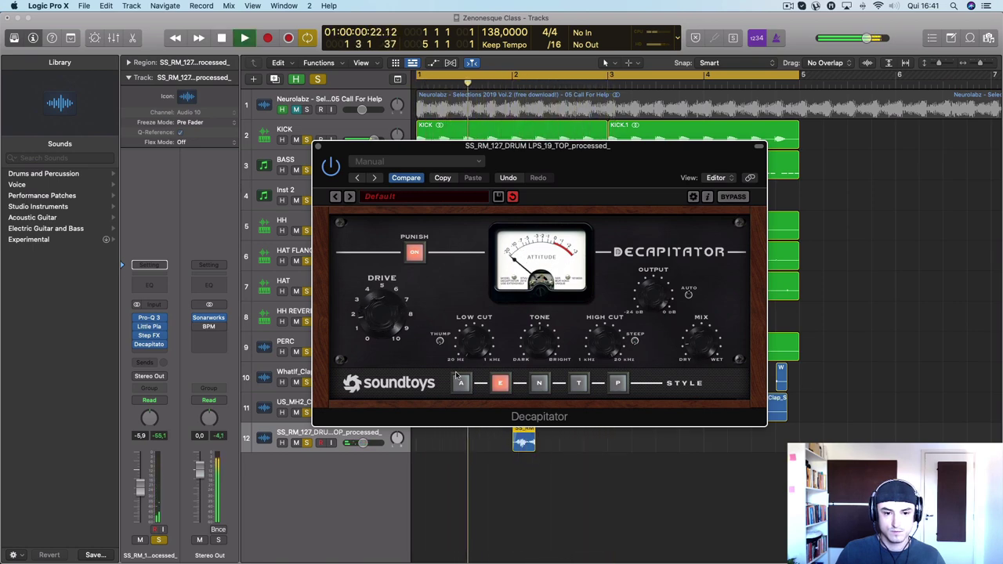
pyautogui.click(414, 252)
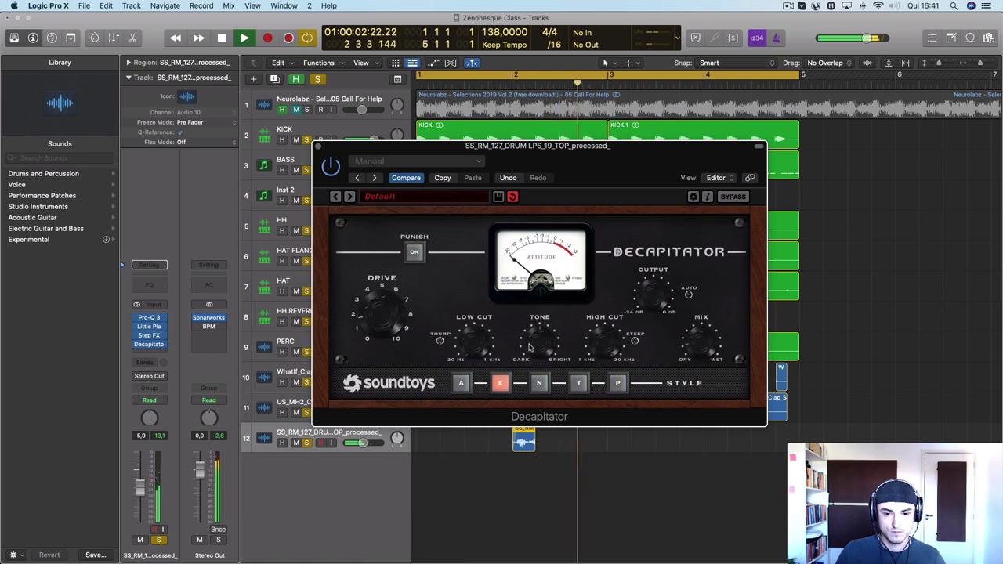
pyautogui.click(539, 383)
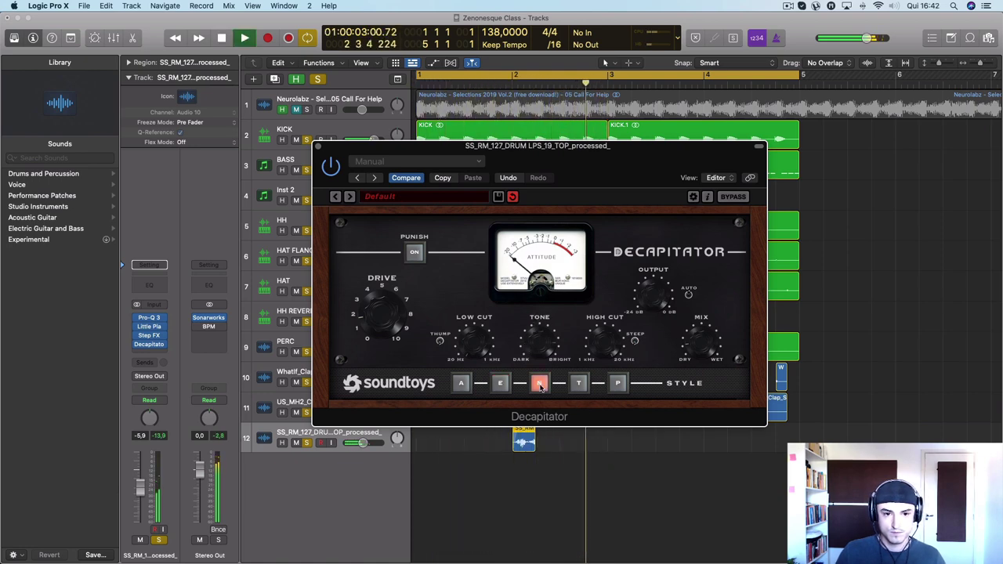
# Step: Add a low-mid bell cut of about 7 dB and a high-frequency bell boost of about 8 dB in the track's Pro-Q 3
pyautogui.click(149, 317)
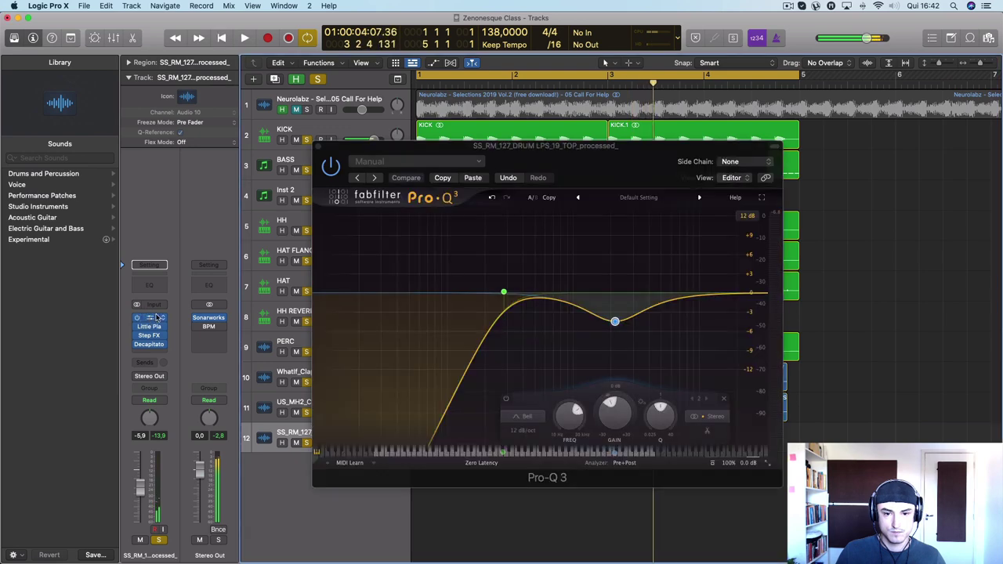
pyautogui.moveTo(536, 328); pyautogui.dragTo(538, 336)
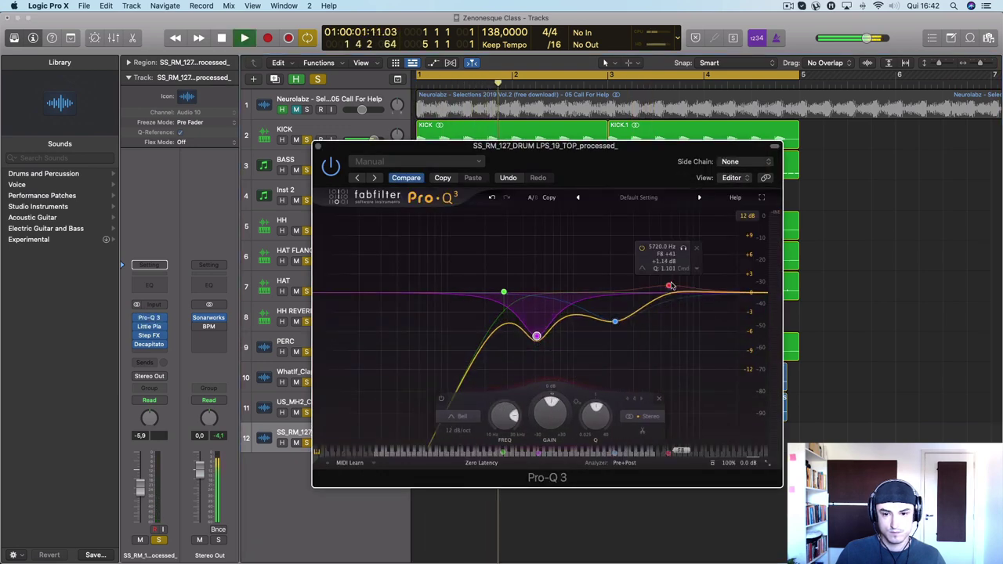
pyautogui.moveTo(662, 235); pyautogui.dragTo(701, 241)
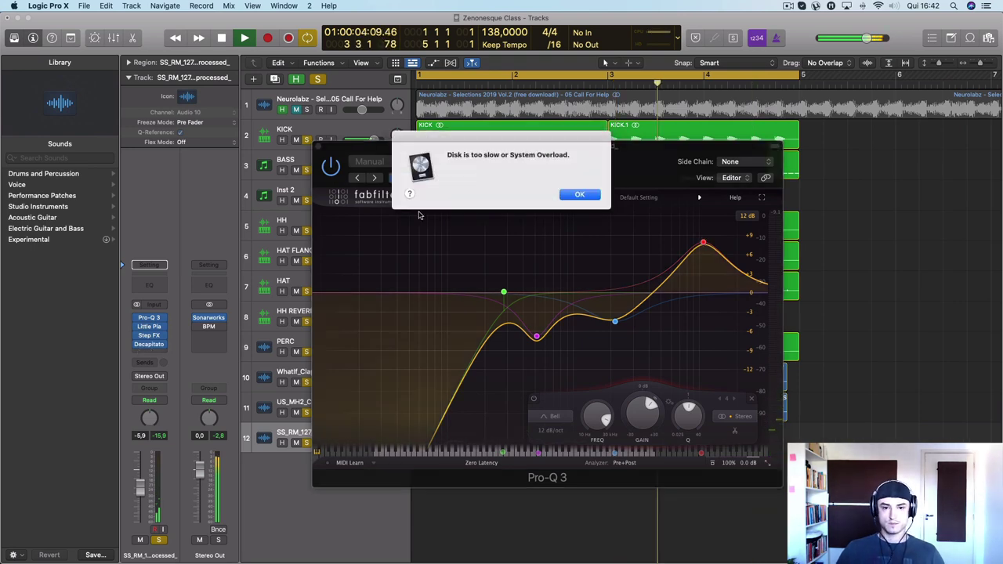
pyautogui.click(574, 195)
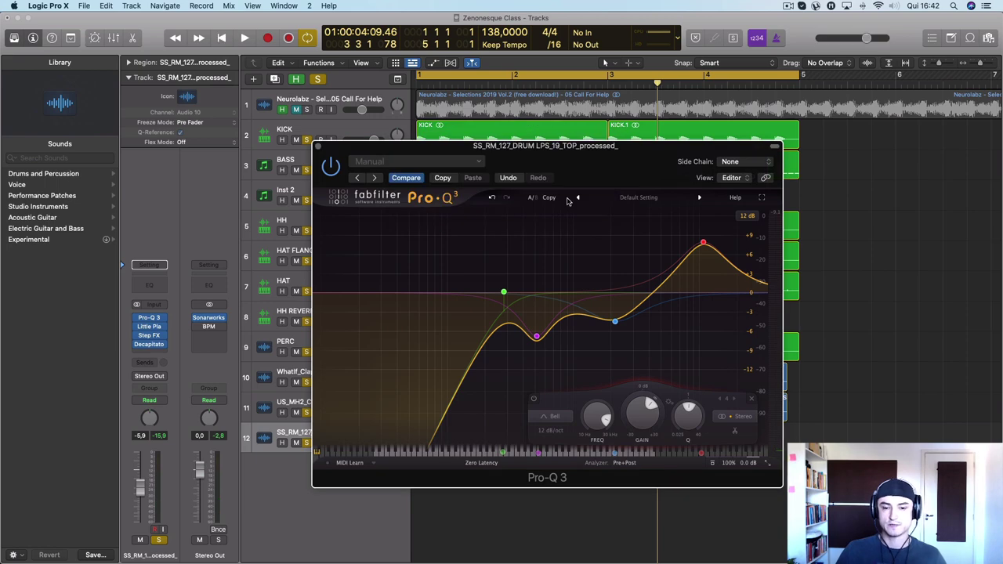
# Step: Move Pro-Q 3 to the end of the effect chain after Decapitator and play the groove with the plug-in windows closed
pyautogui.click(137, 307)
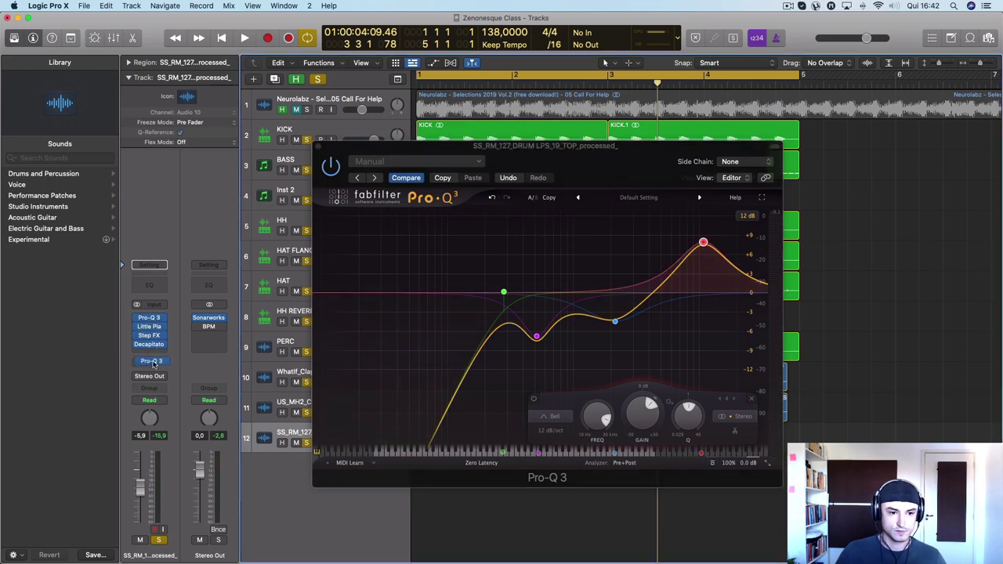
pyautogui.moveTo(151, 354); pyautogui.dragTo(152, 354)
pyautogui.press('space')
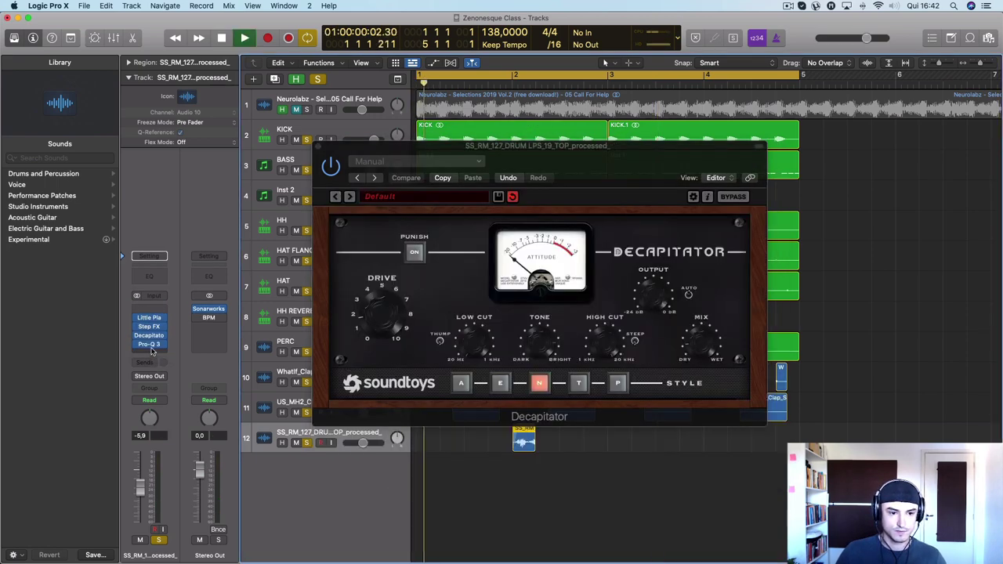
pyautogui.click(151, 344)
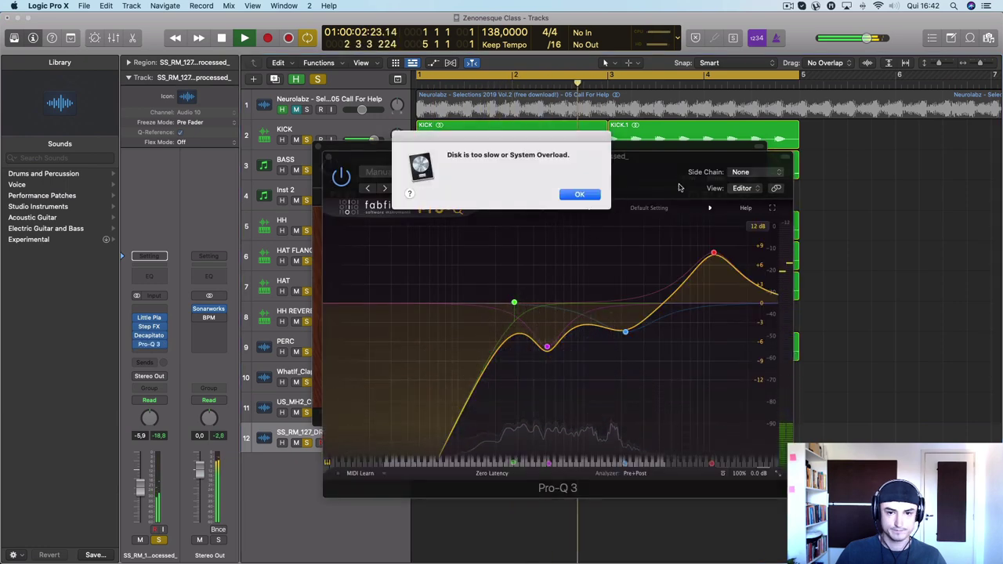
pyautogui.click(578, 195)
pyautogui.click(329, 158)
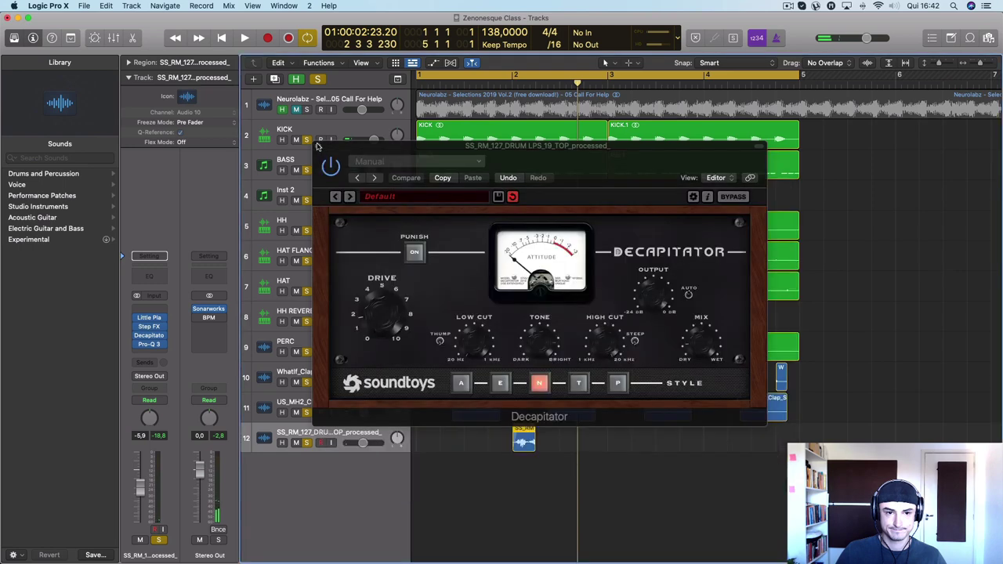
pyautogui.click(331, 162)
pyautogui.press('space')
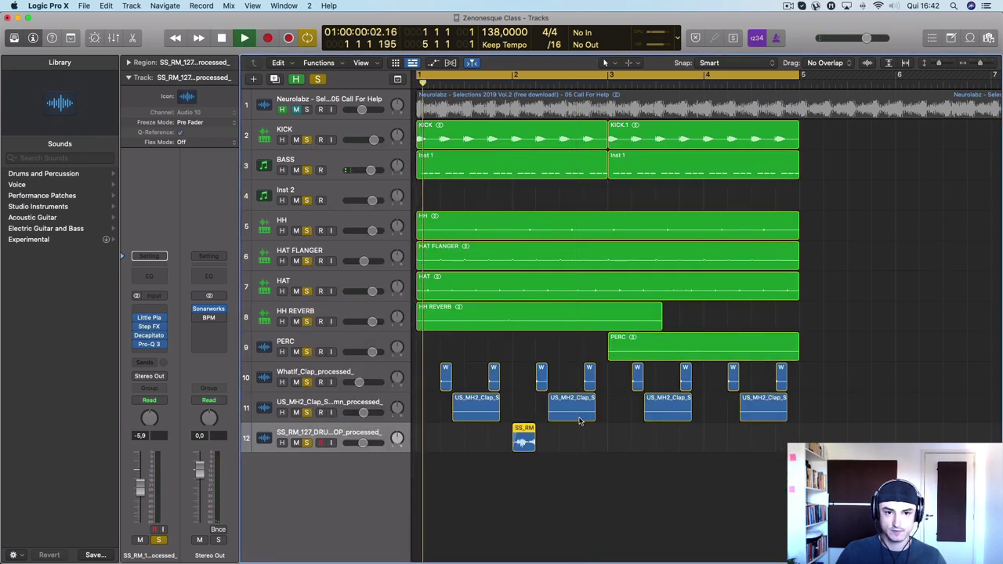
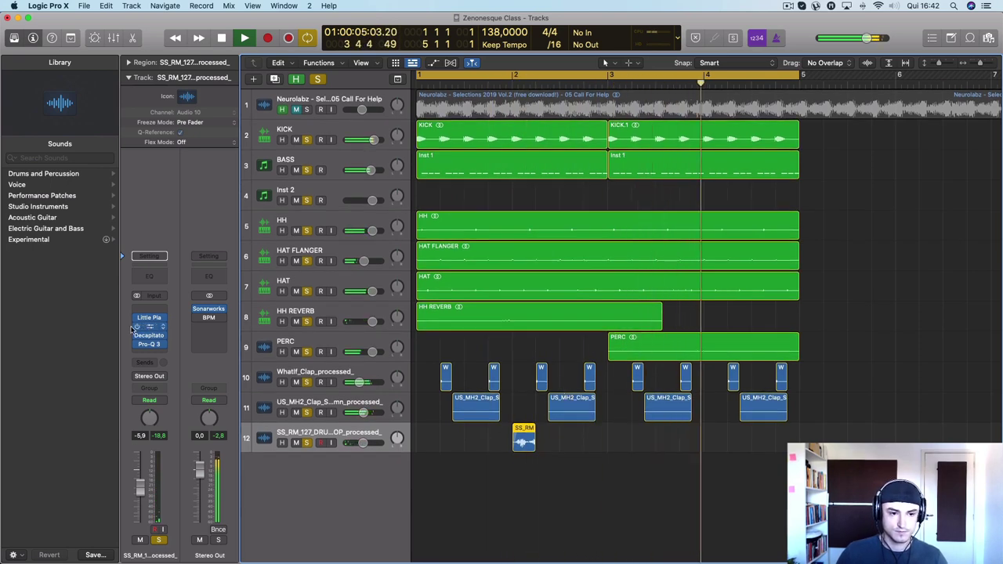
# Step: Bounce the SS_RM_127 region in place to a new track named FX and extend the bounced region to about bar 3.7
pyautogui.moveTo(156, 335)
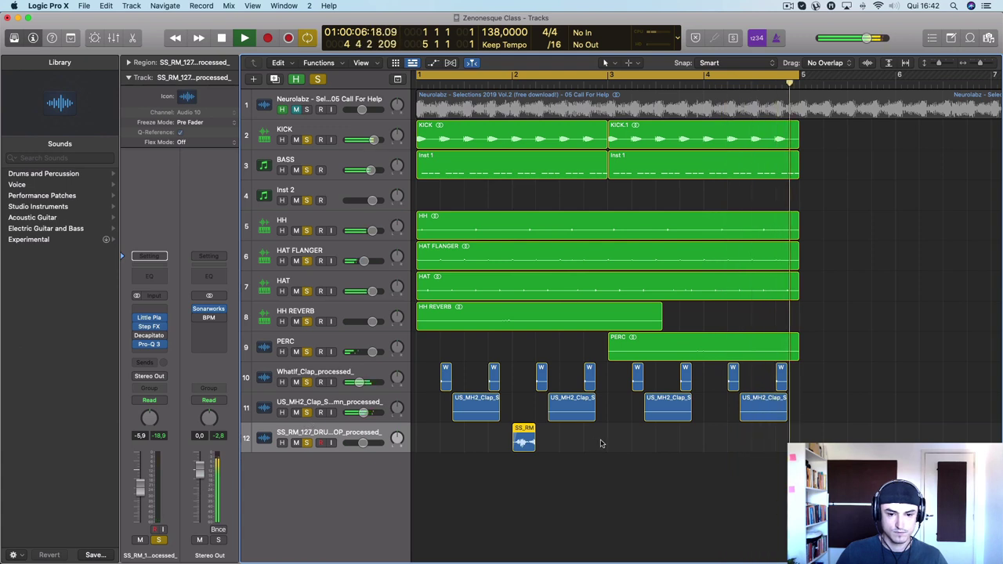
pyautogui.press('space')
pyautogui.rightClick(531, 432)
pyautogui.click(566, 391)
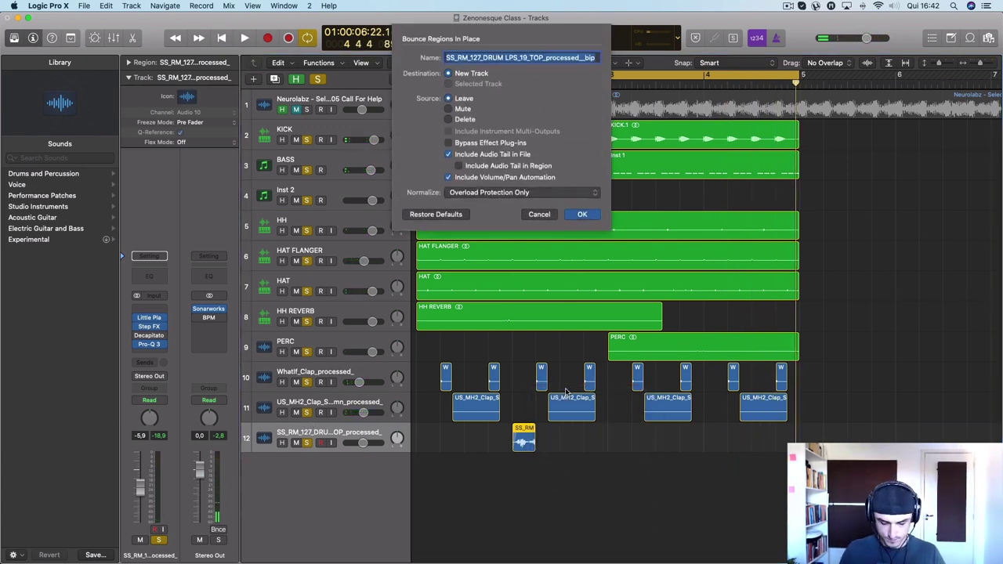
pyautogui.press('Return')
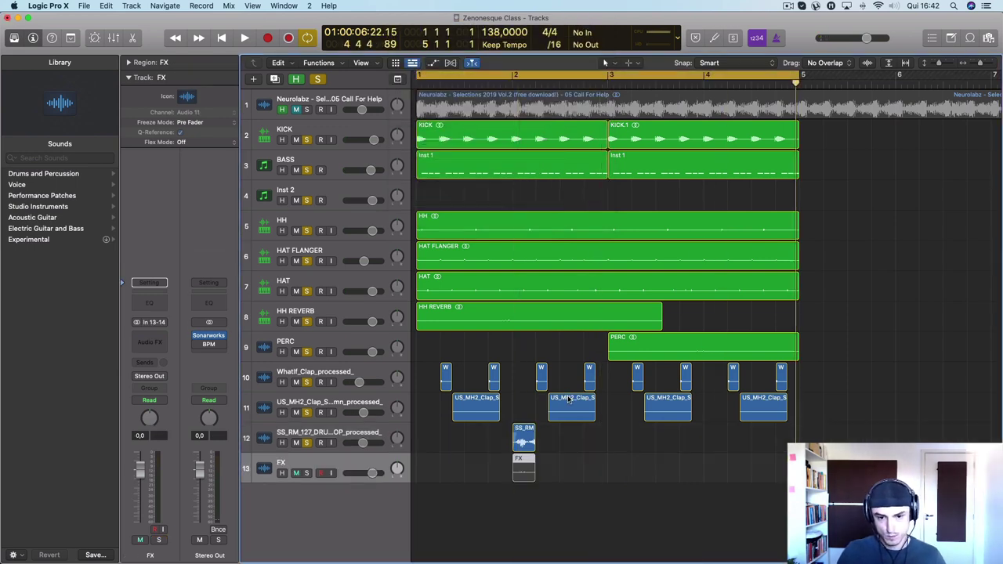
pyautogui.moveTo(534, 479); pyautogui.dragTo(675, 476)
# Step: Delete the original SS_RM_127 track and solo the FX track into the playing groove
pyautogui.click(345, 433)
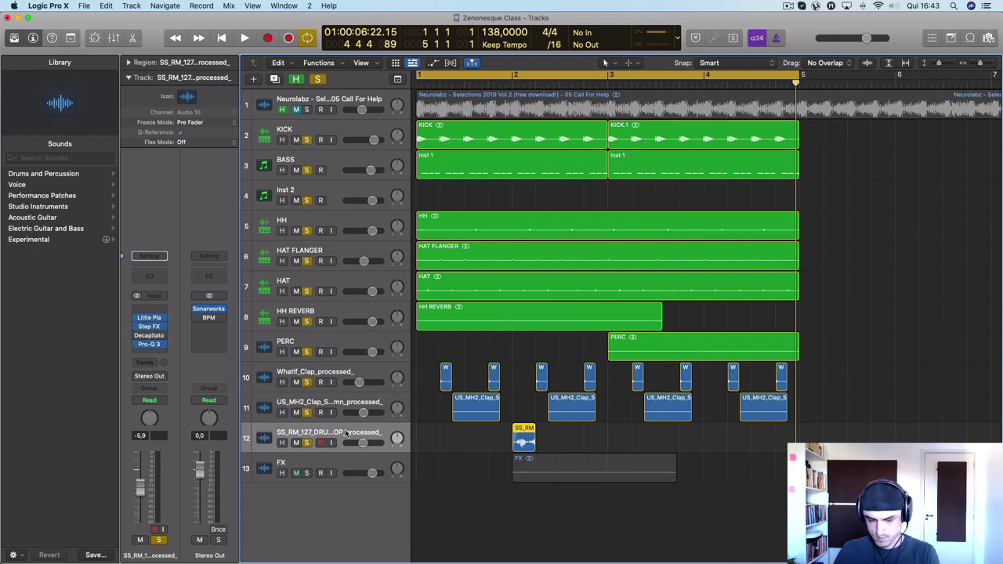
pyautogui.press('super+BackSpace')
pyautogui.press('Return')
pyautogui.press('space')
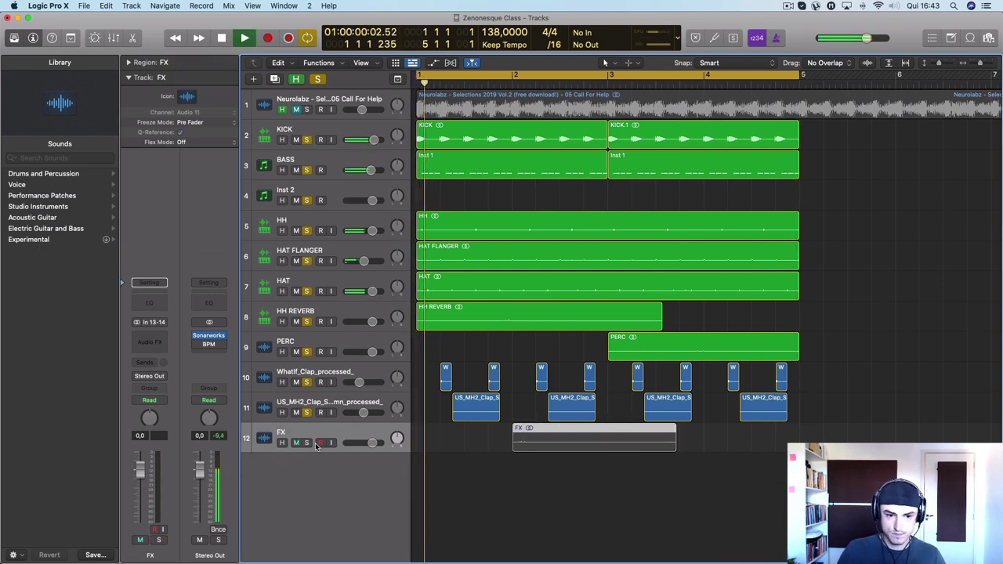
pyautogui.click(306, 442)
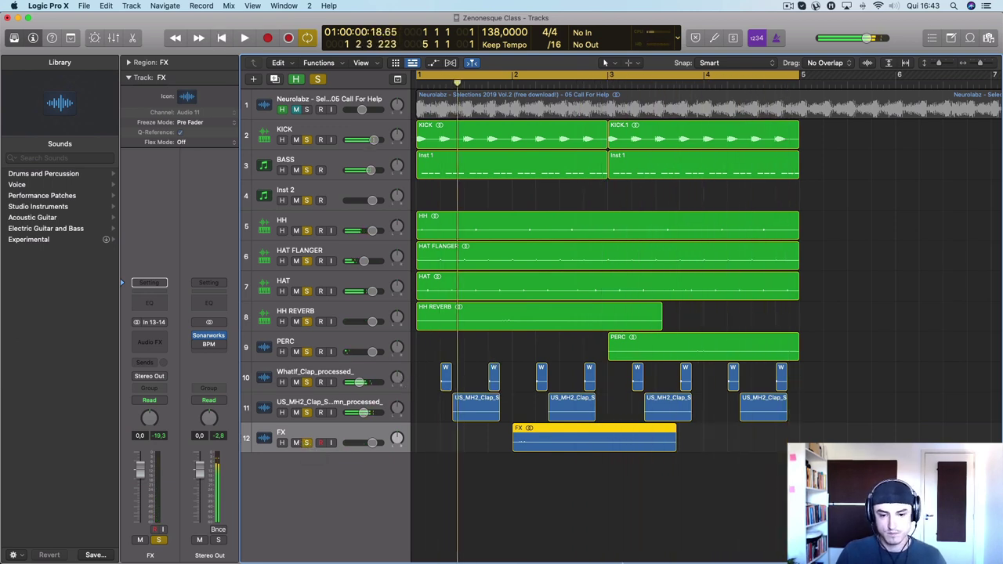
# Step: Switch to Loopcloud and load the MI3_24_Ride_Lp-125 loop for preview
pyautogui.moveTo(648, 548)
pyautogui.click(615, 547)
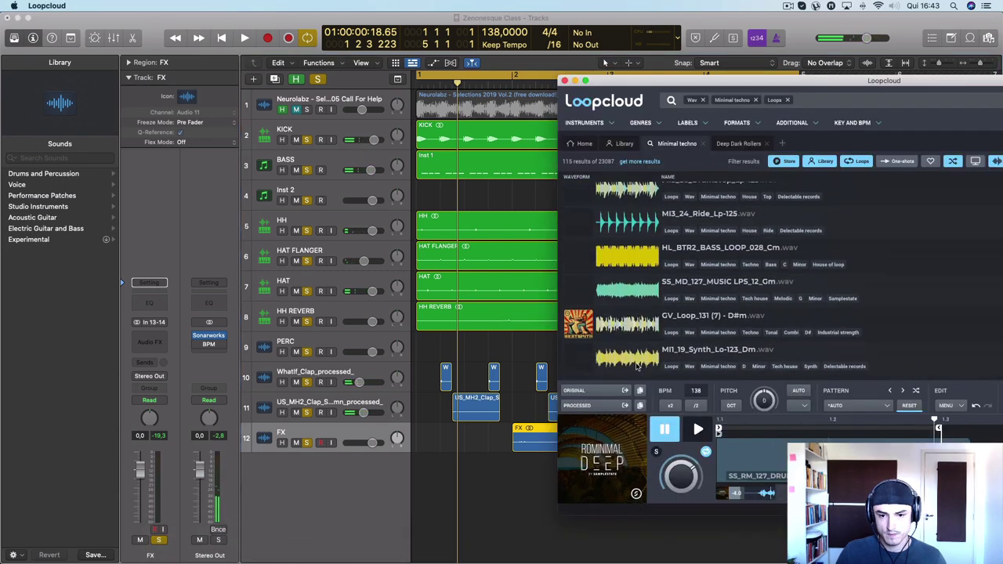
pyautogui.click(697, 427)
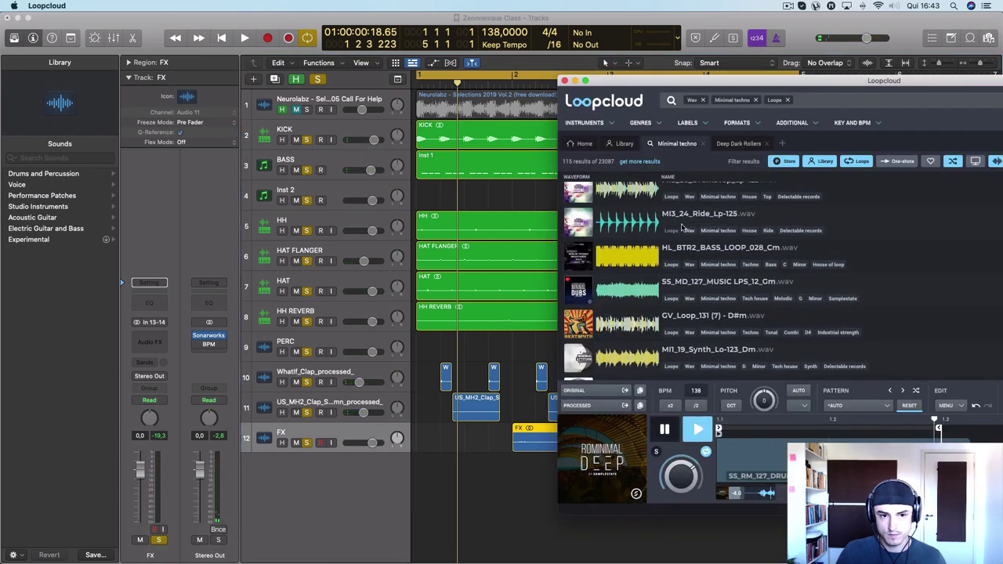
pyautogui.click(631, 252)
pyautogui.click(583, 224)
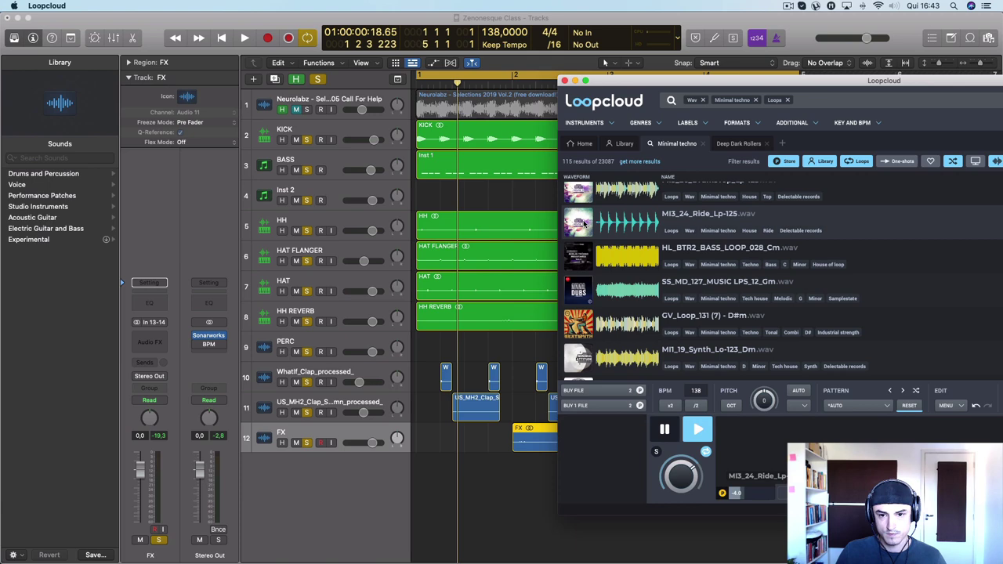
pyautogui.click(694, 435)
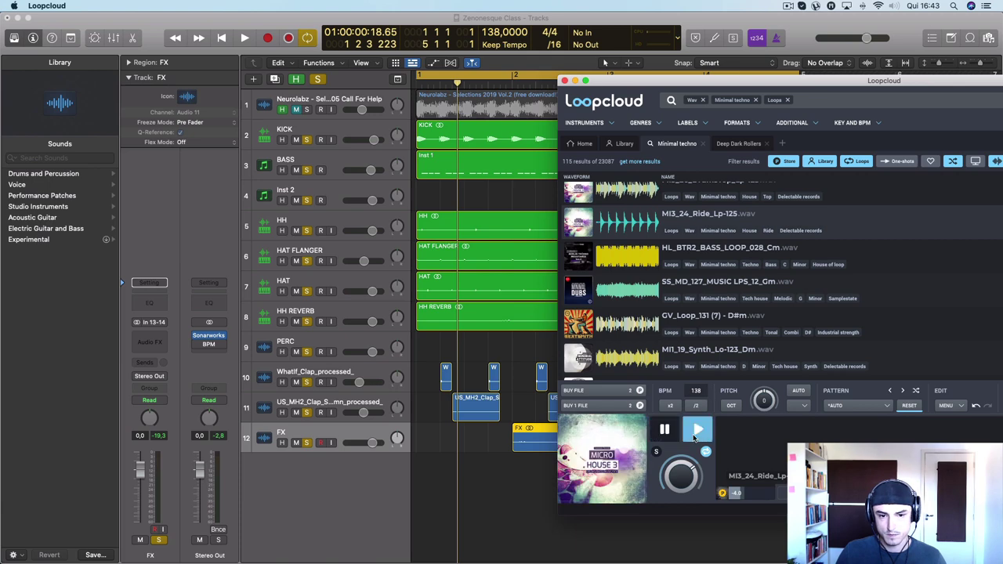
# Step: Start the groove in Logic Pro and preview the MI3_24_Ride_Lp-125 loop from Loopcloud over it
pyautogui.click(415, 350)
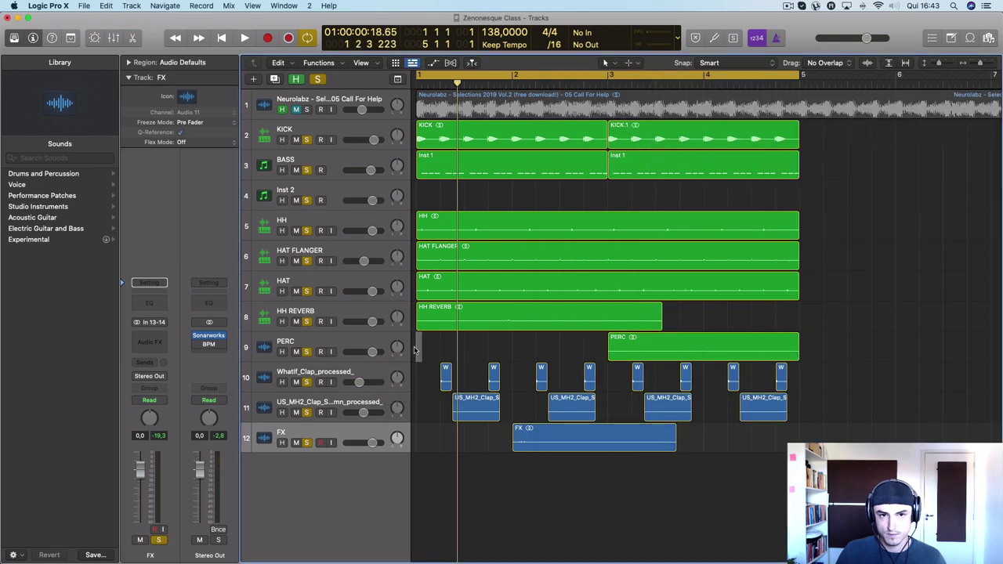
pyautogui.click(243, 39)
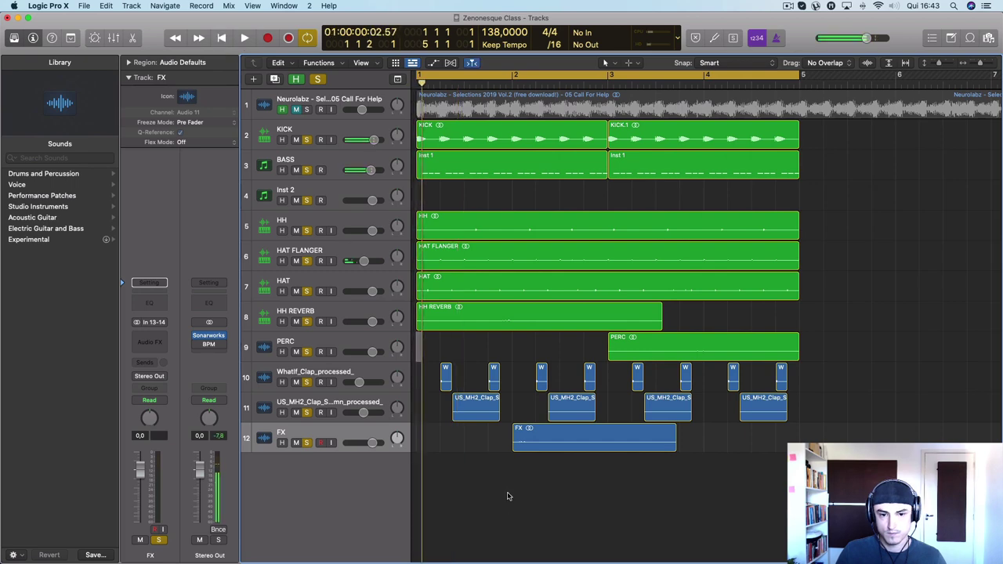
pyautogui.press('space')
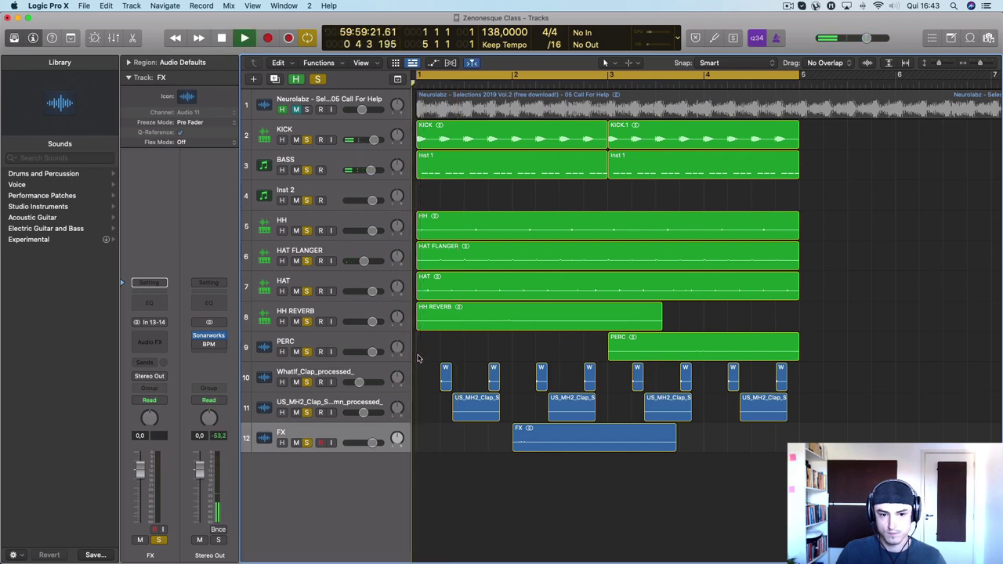
pyautogui.click(616, 546)
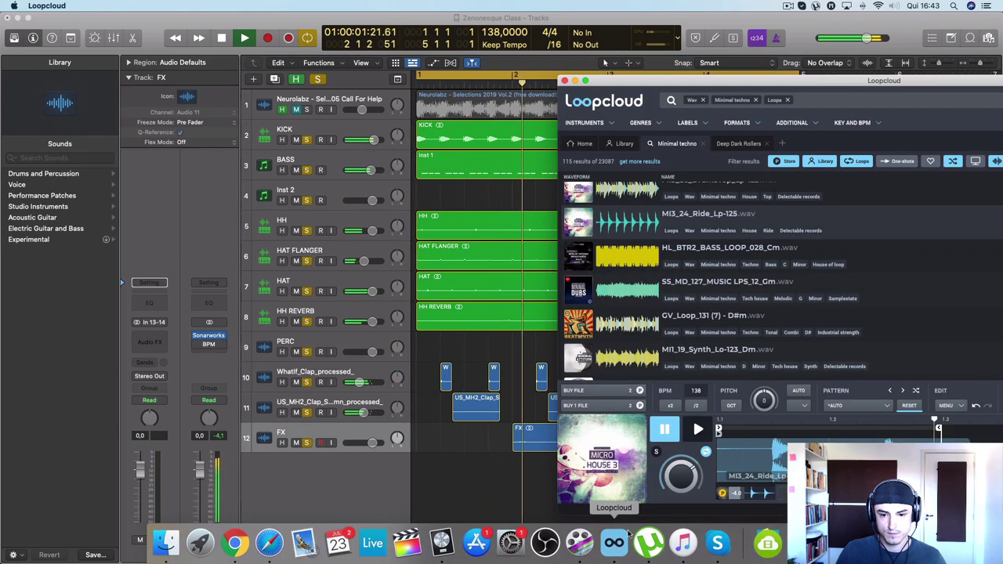
pyautogui.click(697, 431)
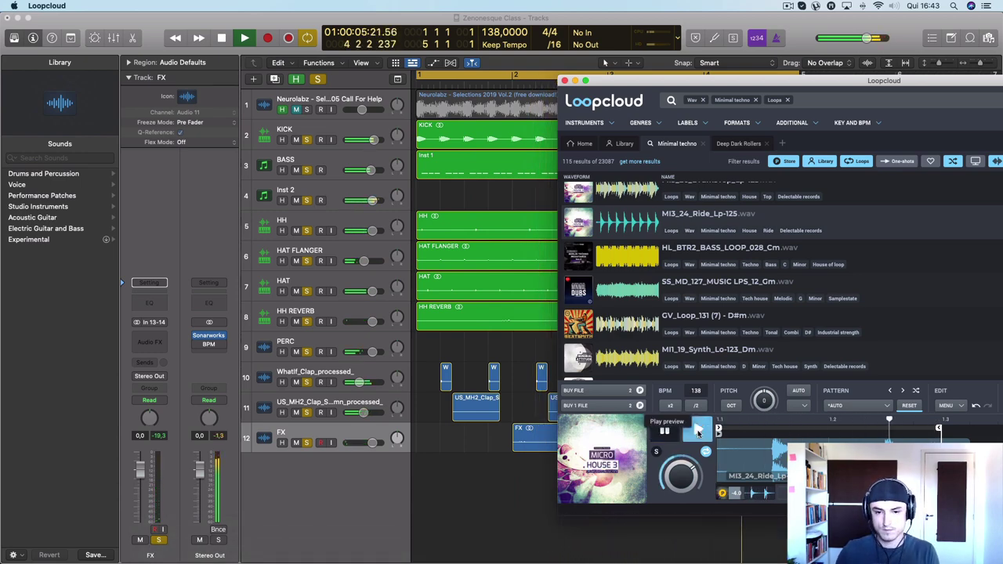
# Step: Audition the following Minimal techno loops over the playing groove, one by one down to SM_US_Percussion_Synth_126_monster_var
pyautogui.press('Down')
pyautogui.press('Down')
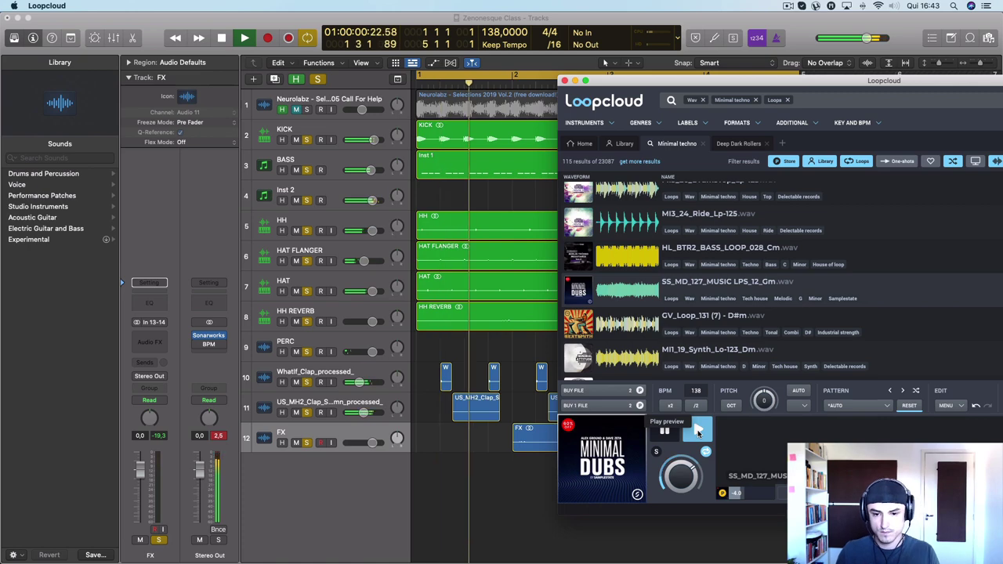
pyautogui.press('Down')
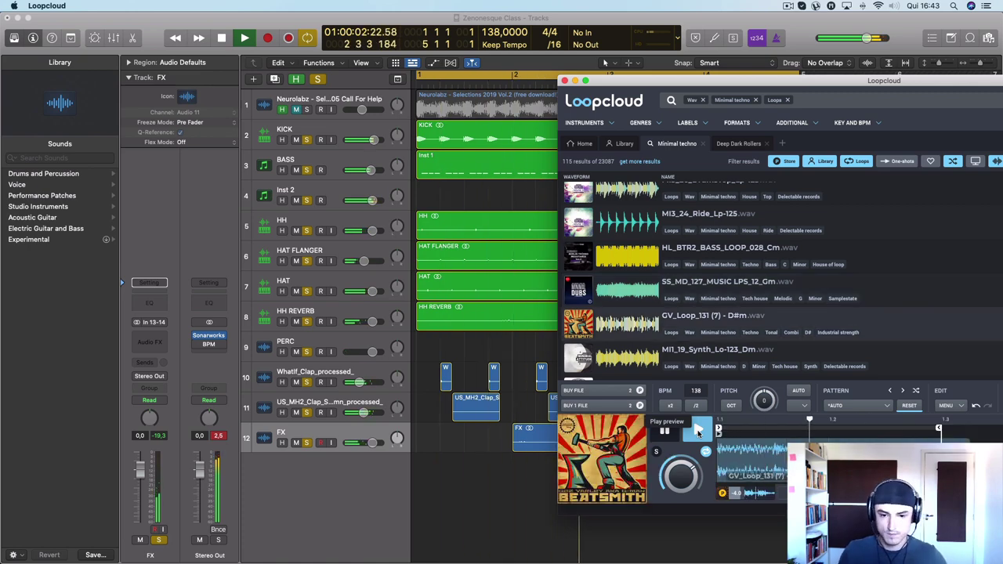
pyautogui.press('Down')
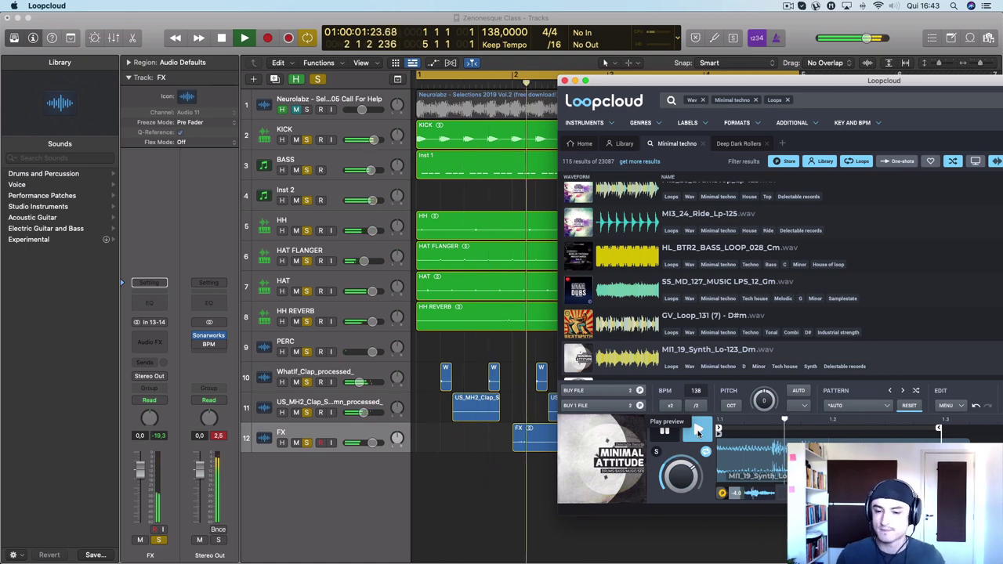
pyautogui.press('Down')
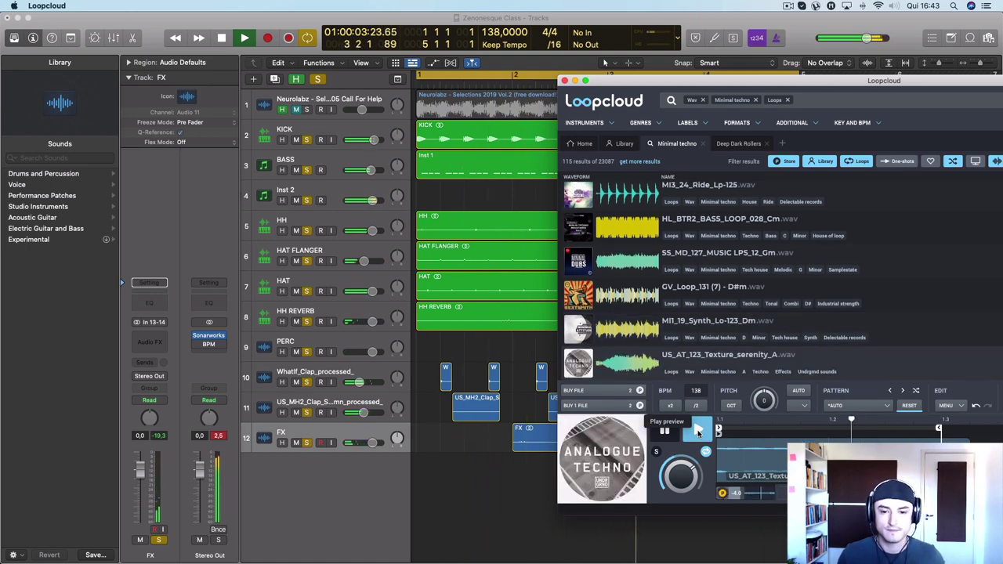
pyautogui.press('Down')
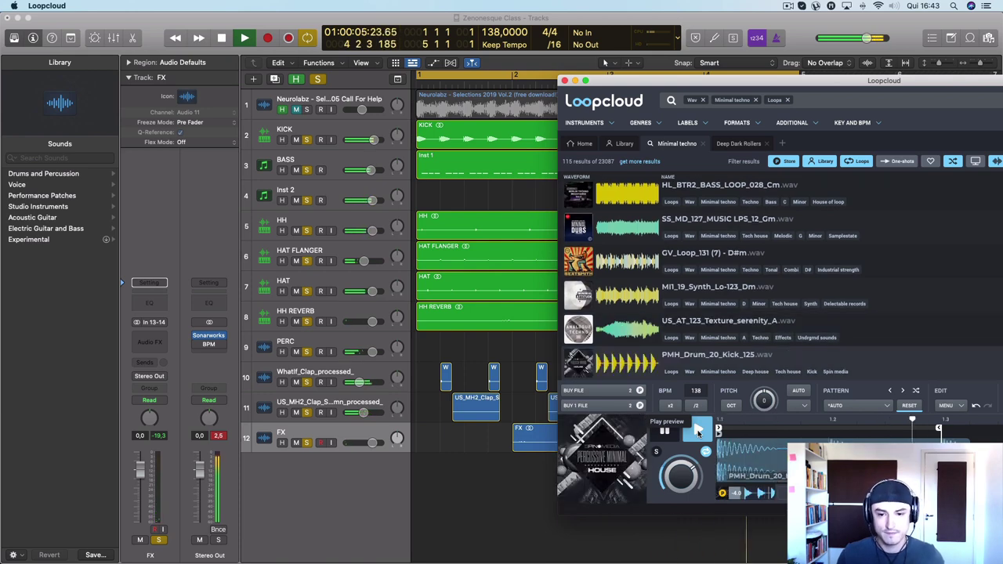
pyautogui.press('Down')
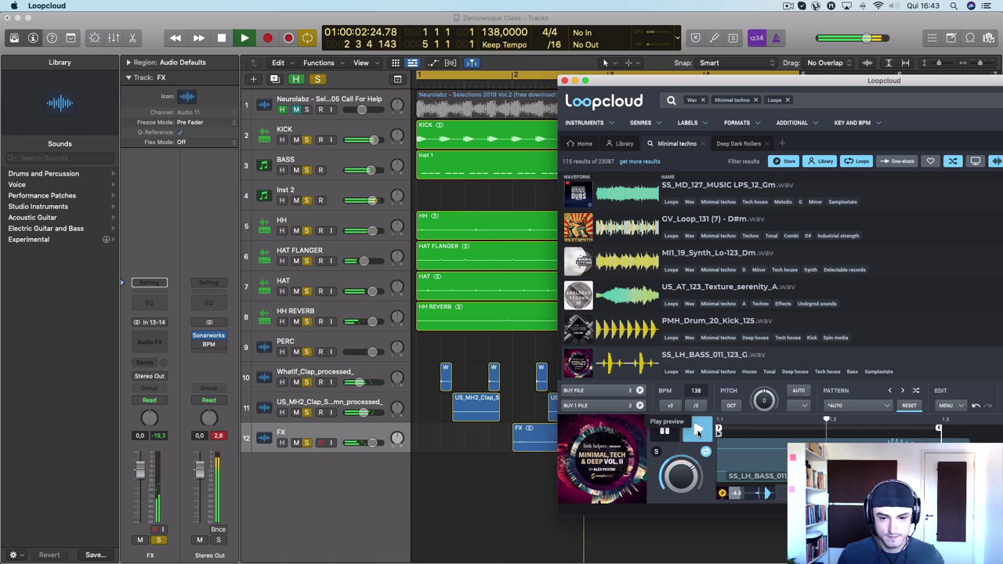
pyautogui.press('Down')
pyautogui.press('Down')
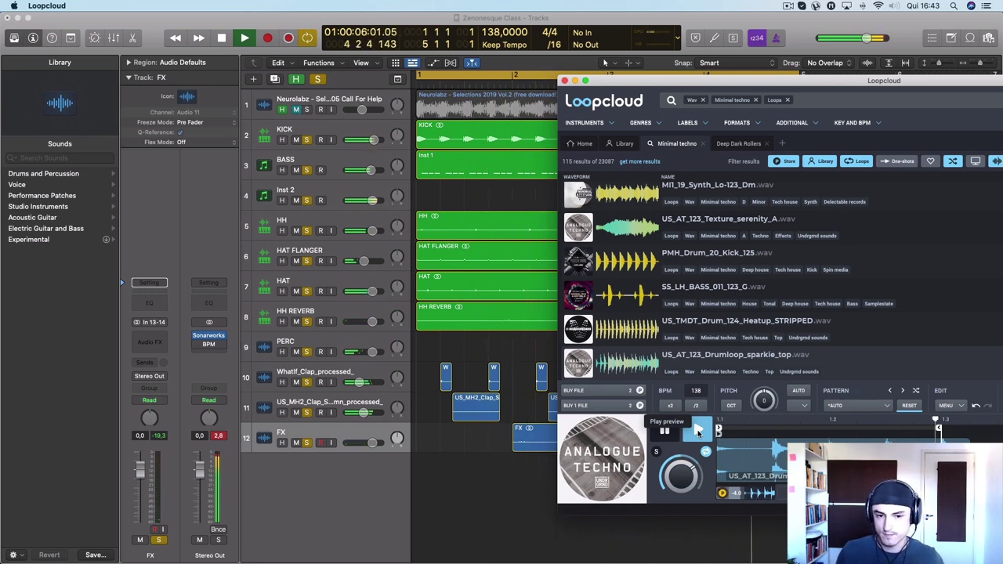
pyautogui.press('Down')
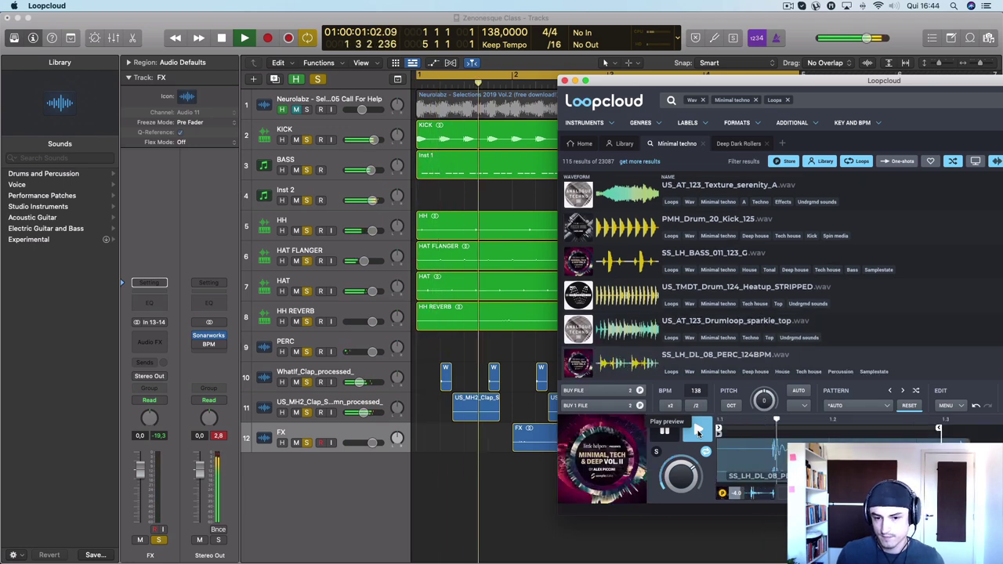
pyautogui.press('Down')
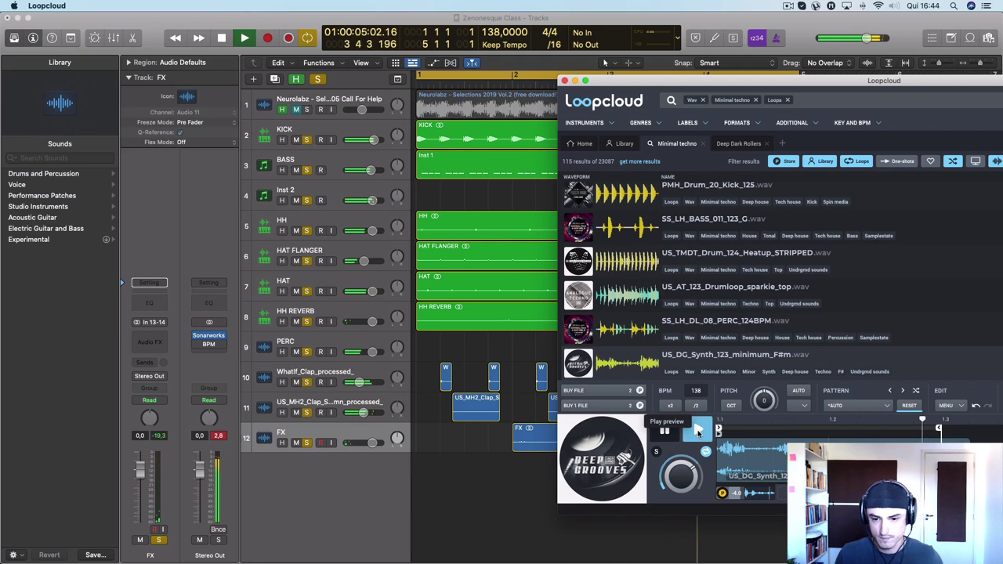
pyautogui.press('Down')
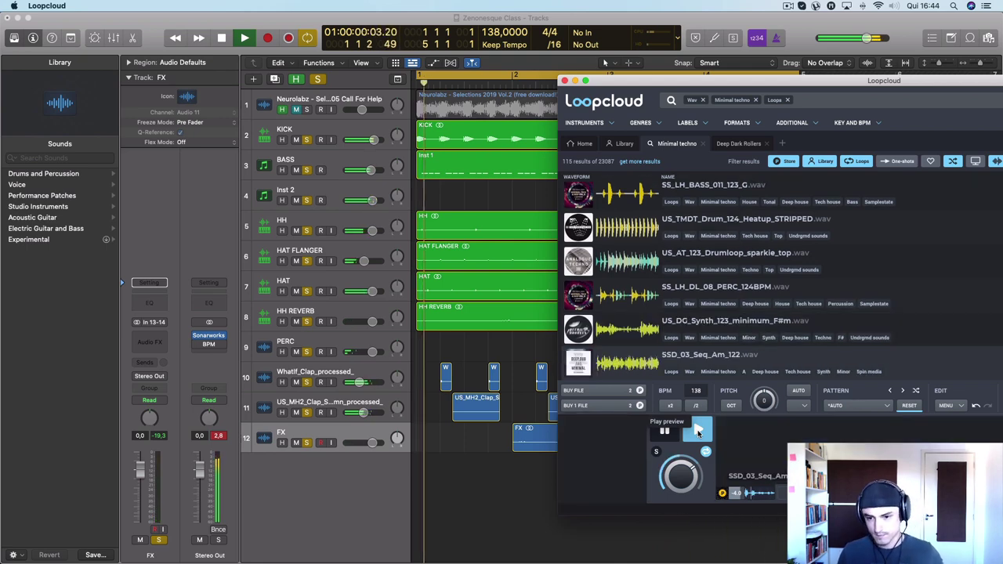
pyautogui.press('Down')
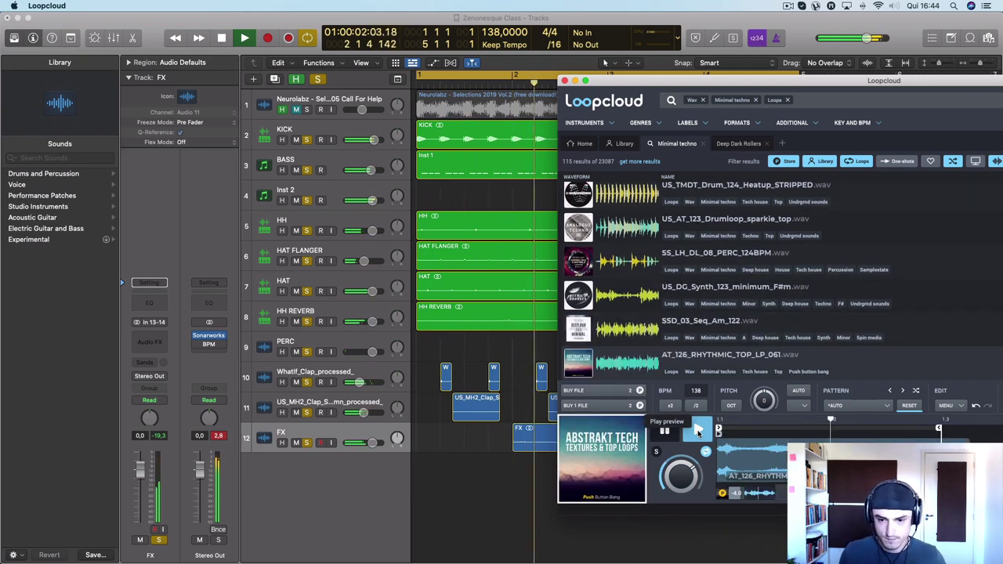
pyautogui.press('Down')
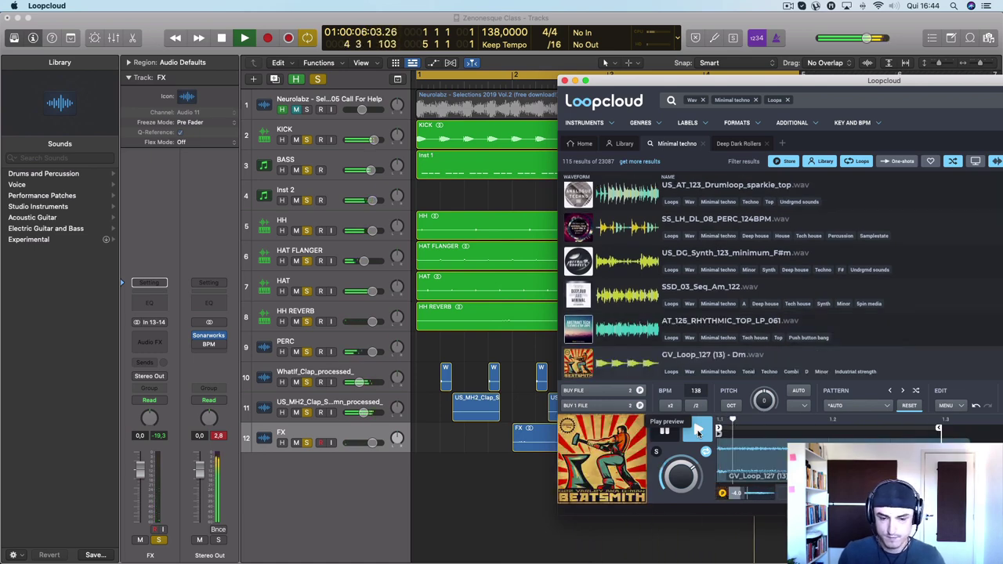
pyautogui.press('Down')
pyautogui.press('Down')
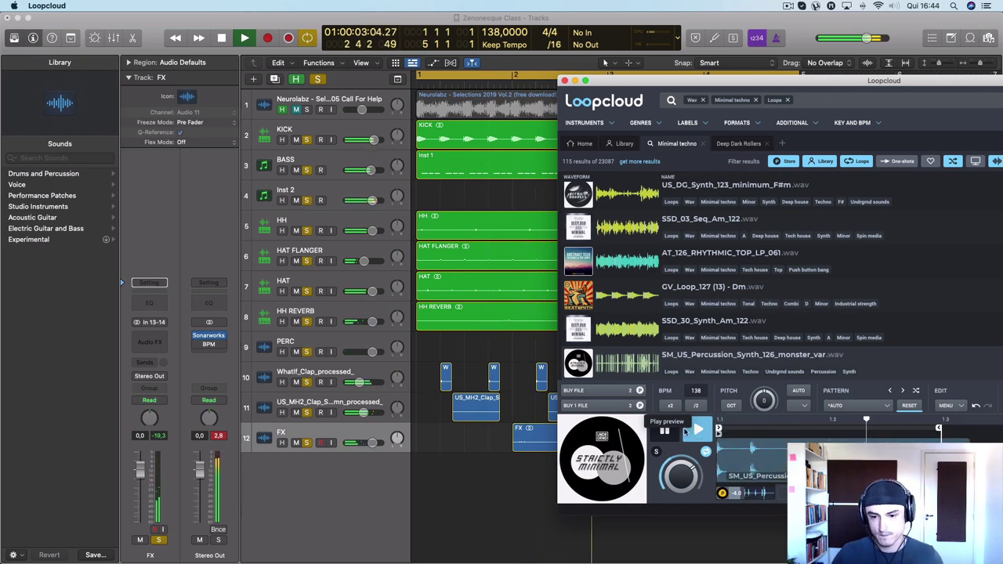
# Step: Return to Logic Pro, stop playback and open the BASS track's first Inst 1 region to check its notes
pyautogui.click(471, 159)
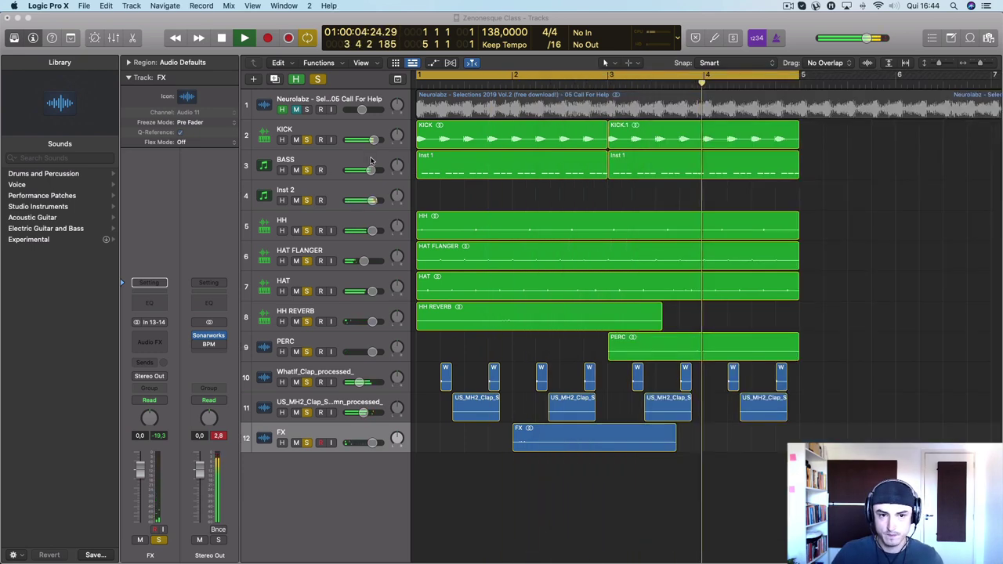
pyautogui.press('space')
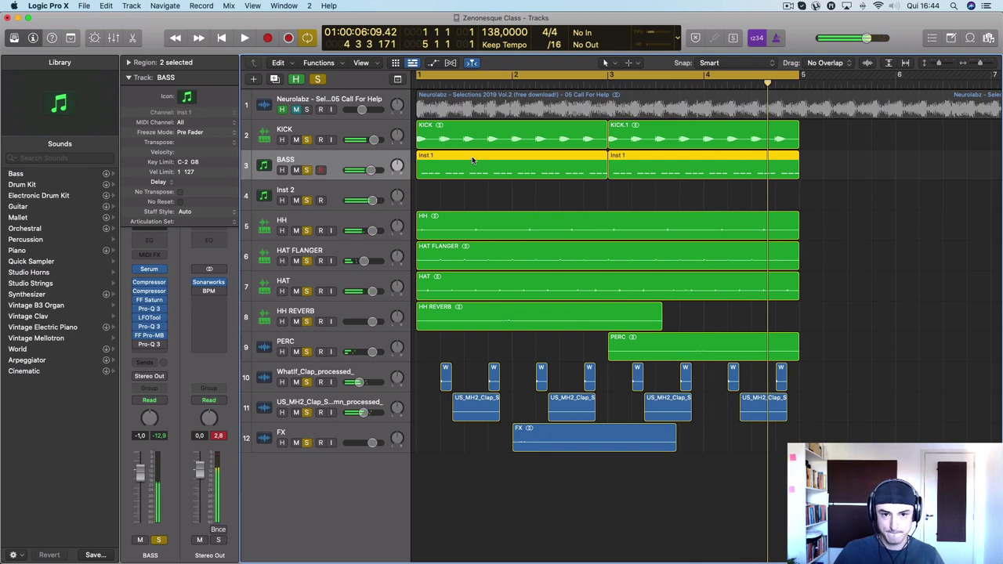
pyautogui.doubleClick(472, 159)
pyautogui.moveTo(449, 345); pyautogui.dragTo(416, 312)
pyautogui.click(507, 203)
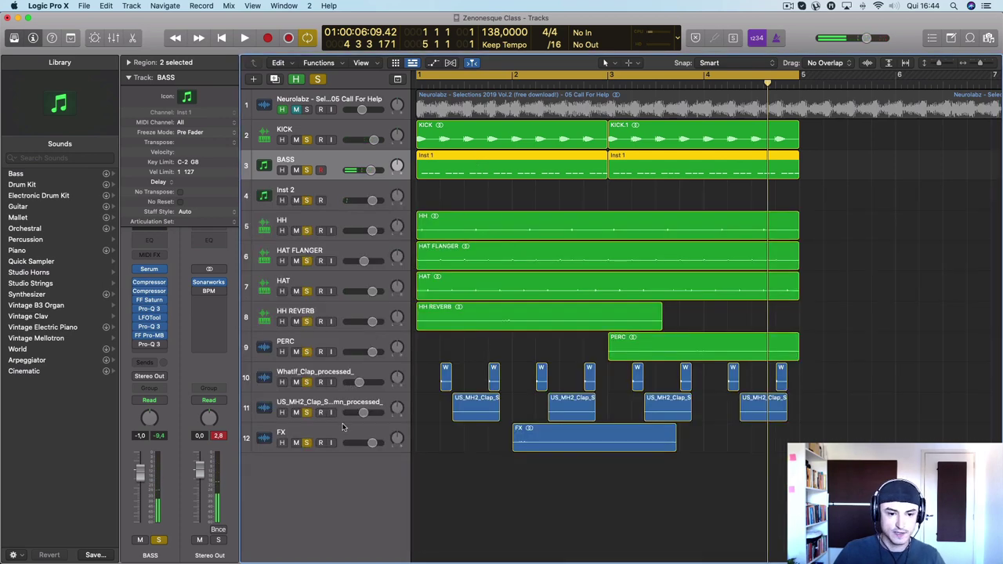
# Step: Select the Inst 2 track hosting Loopcloud and set Loopcloud's preview pitch key to D
pyautogui.click(343, 192)
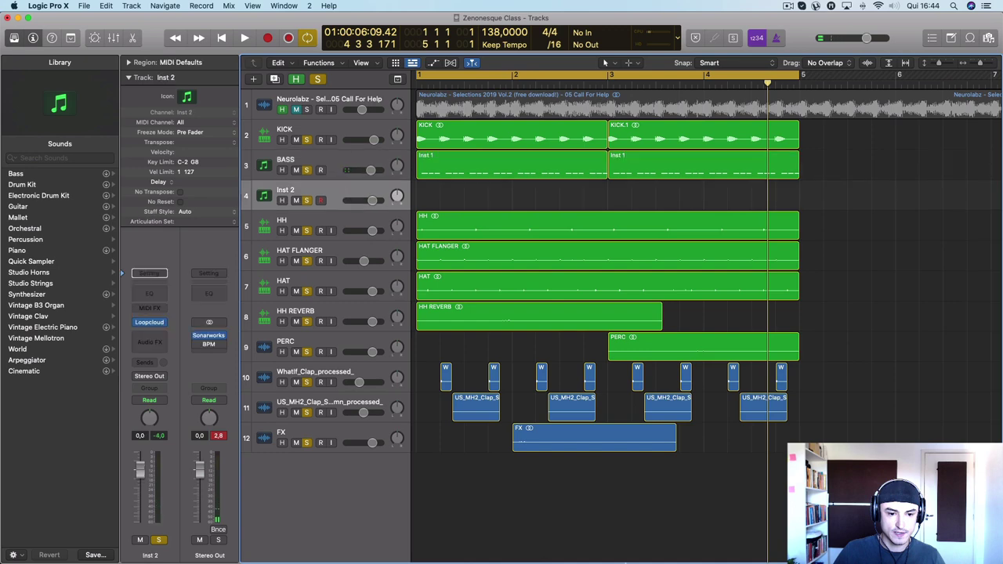
pyautogui.click(649, 553)
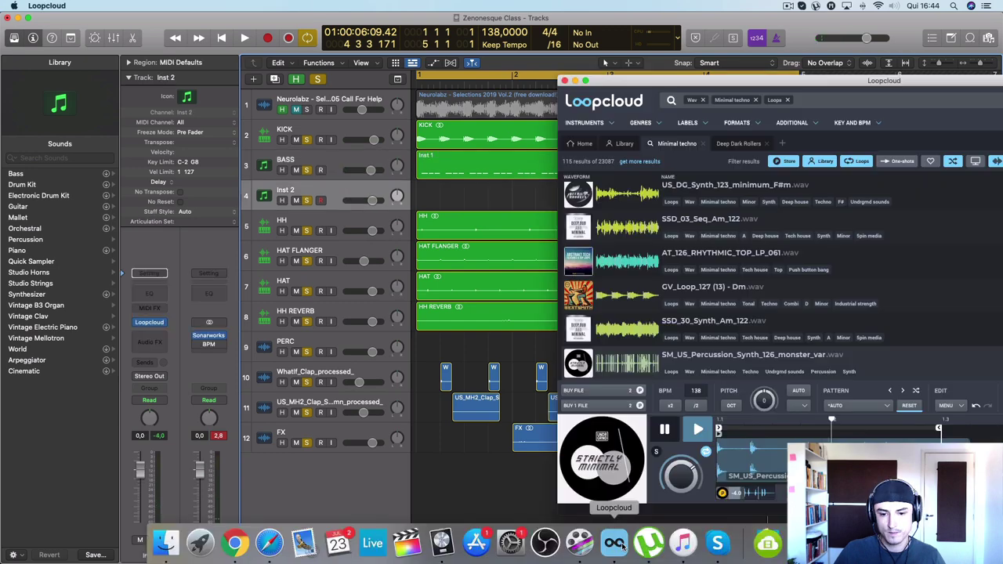
pyautogui.click(799, 407)
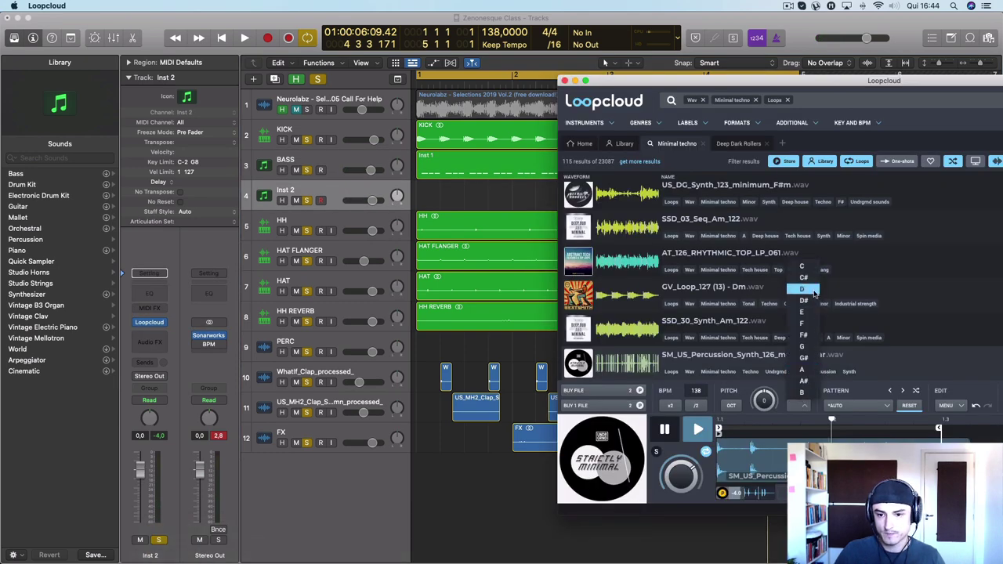
pyautogui.click(813, 291)
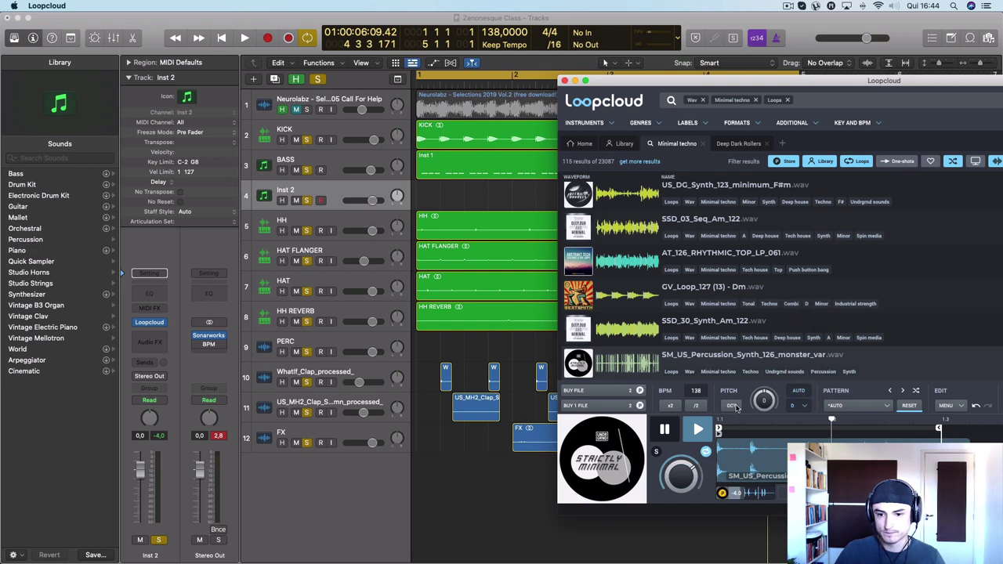
# Step: Preview the DT_HatLoop_09_110bpm loop in Loopcloud, start the groove in Logic Pro, and return to Loopcloud
pyautogui.scroll(-2, 640, 329)
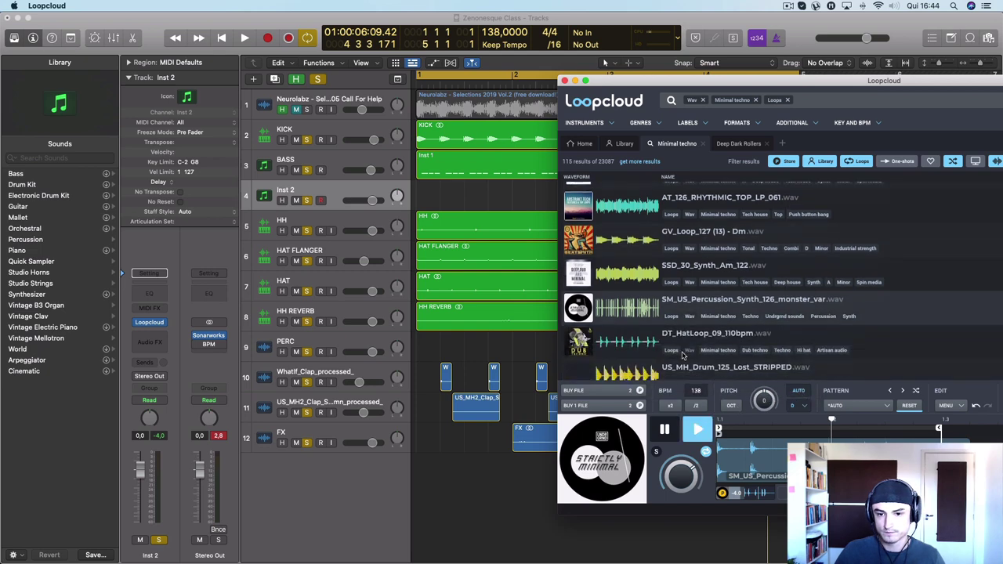
pyautogui.click(640, 339)
pyautogui.click(706, 441)
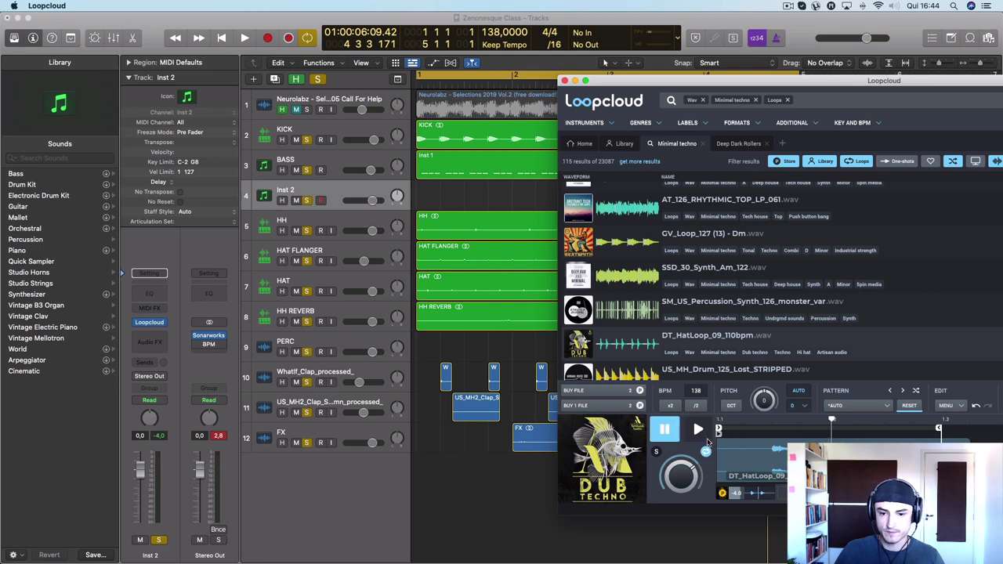
pyautogui.click(244, 39)
pyautogui.moveTo(577, 552)
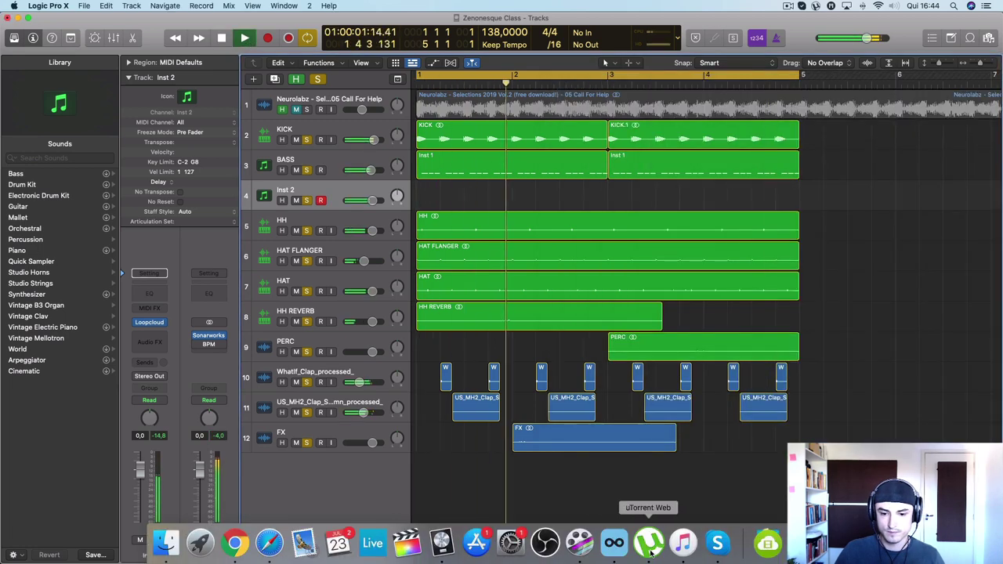
pyautogui.click(613, 547)
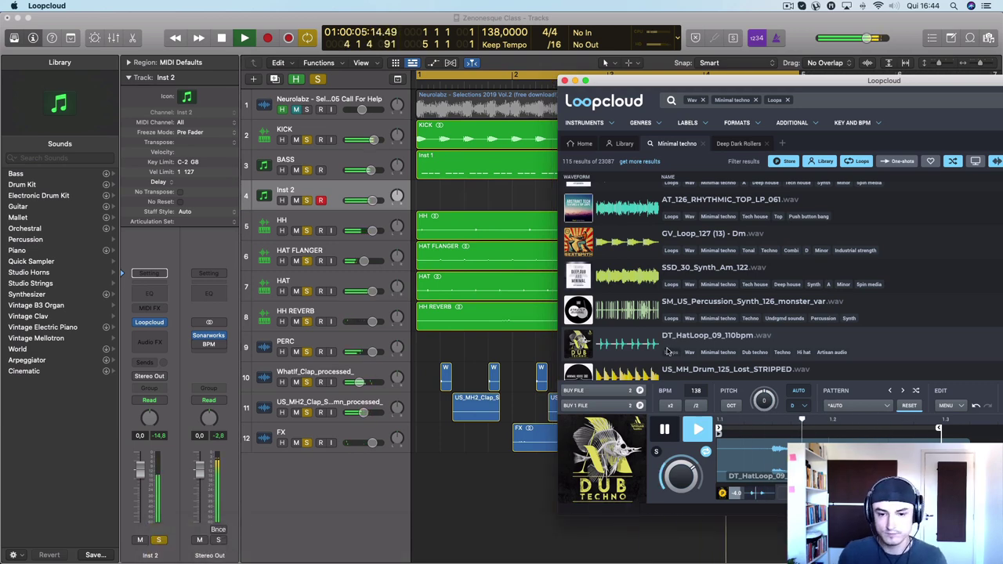
# Step: Audition the following Minimal techno loops over the groove, one by one down to SS_RUD_Lead Synths_122_16_Dm
pyautogui.press('Down')
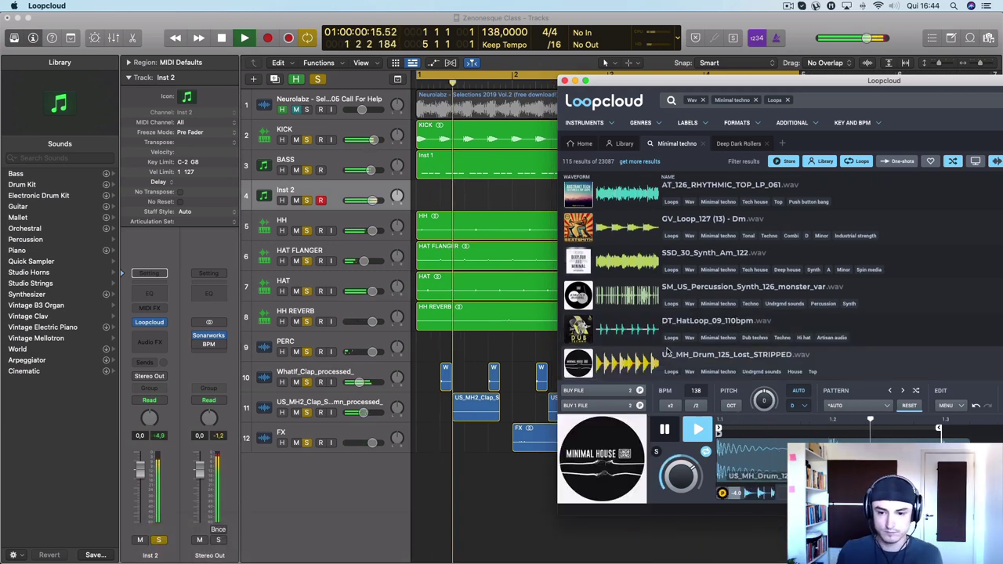
pyautogui.press('Down')
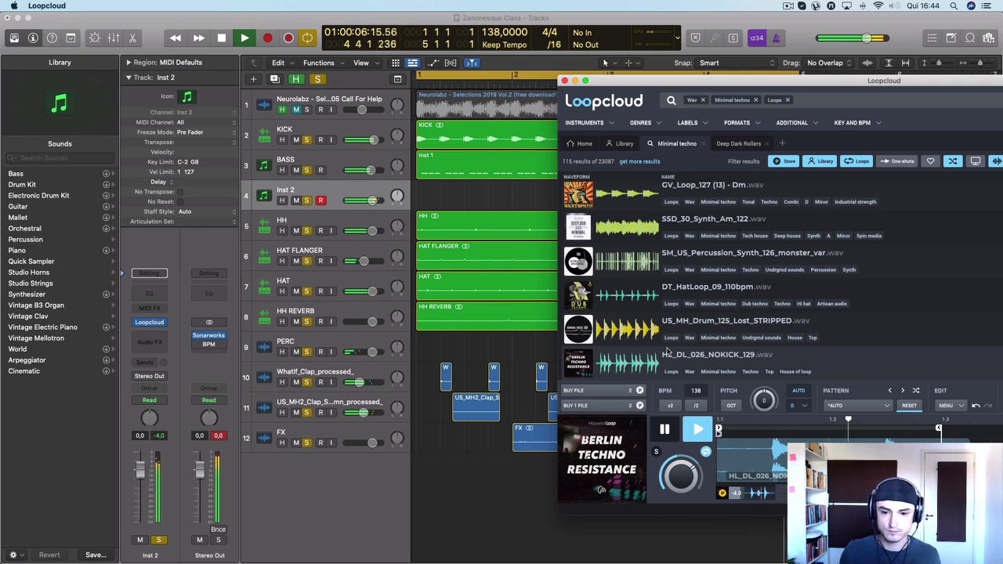
pyautogui.press('Down')
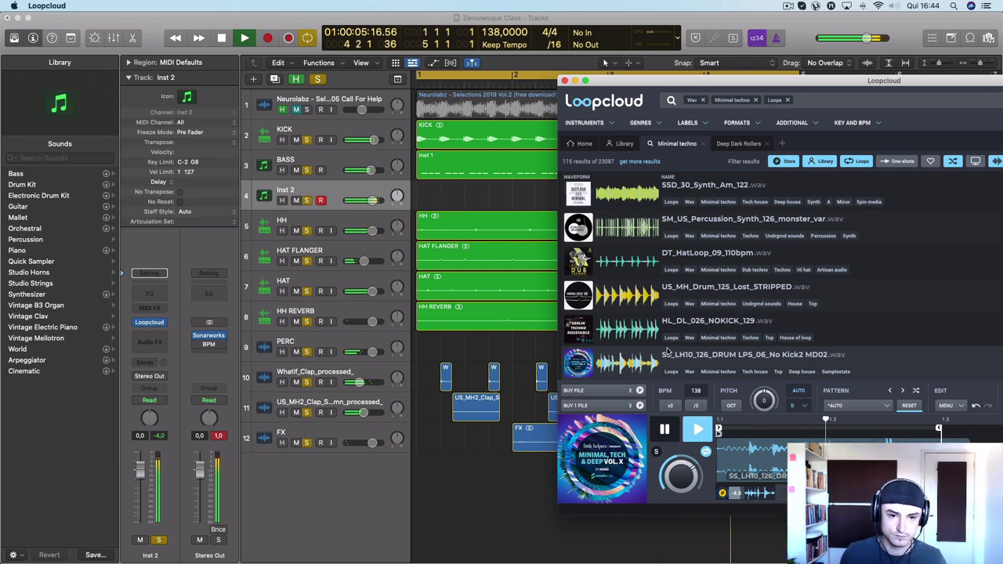
pyautogui.press('Down')
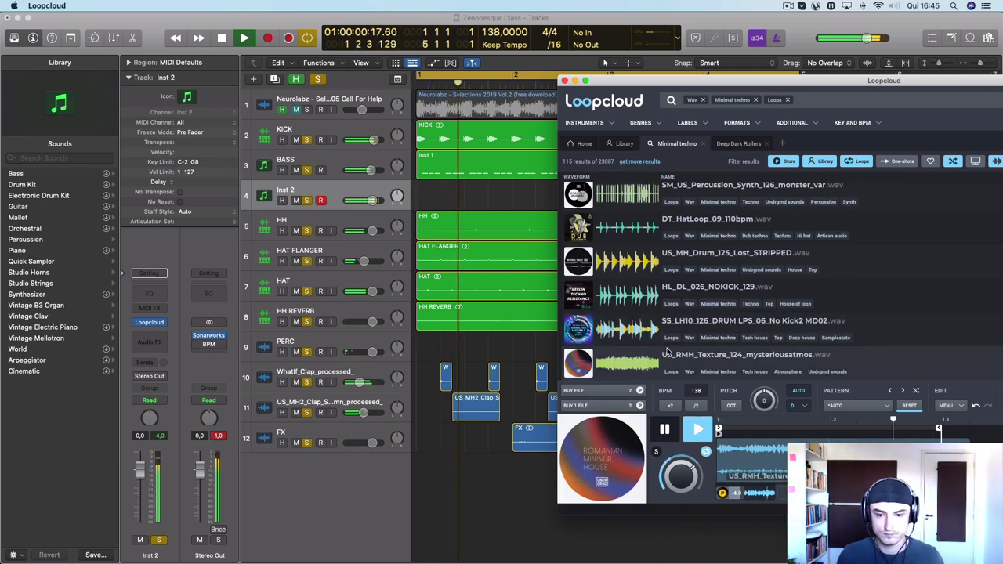
pyautogui.press('Down')
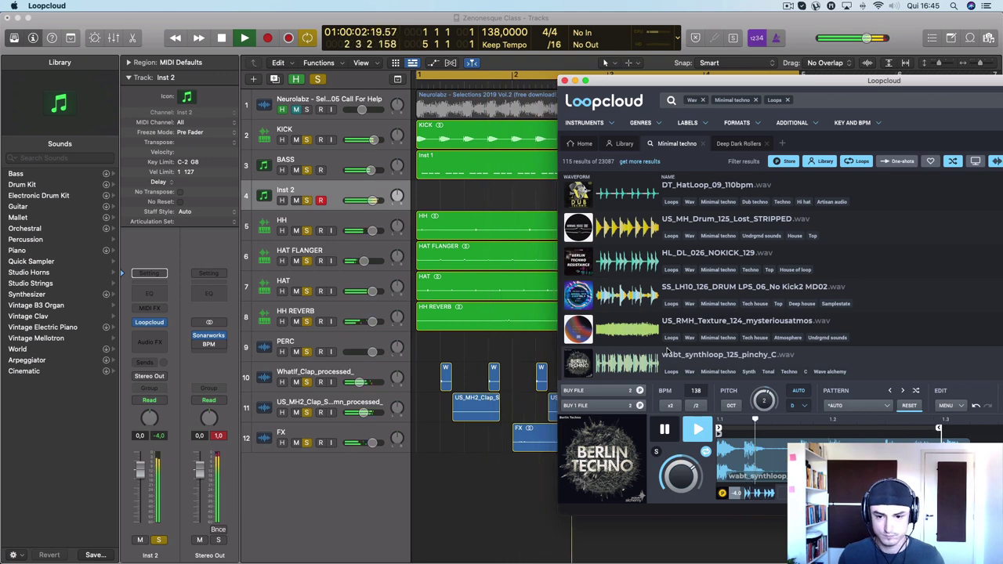
pyautogui.press('Down')
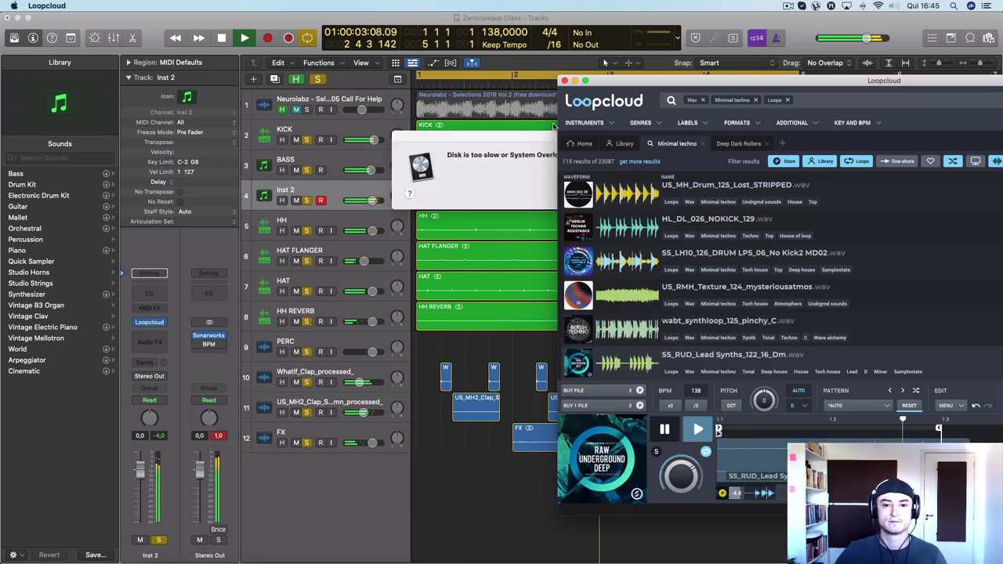
# Step: Dismiss Logic Pro's system overload alert, restart the groove's playback, and switch back to Loopcloud
pyautogui.moveTo(492, 143); pyautogui.dragTo(272, 167)
pyautogui.click(352, 216)
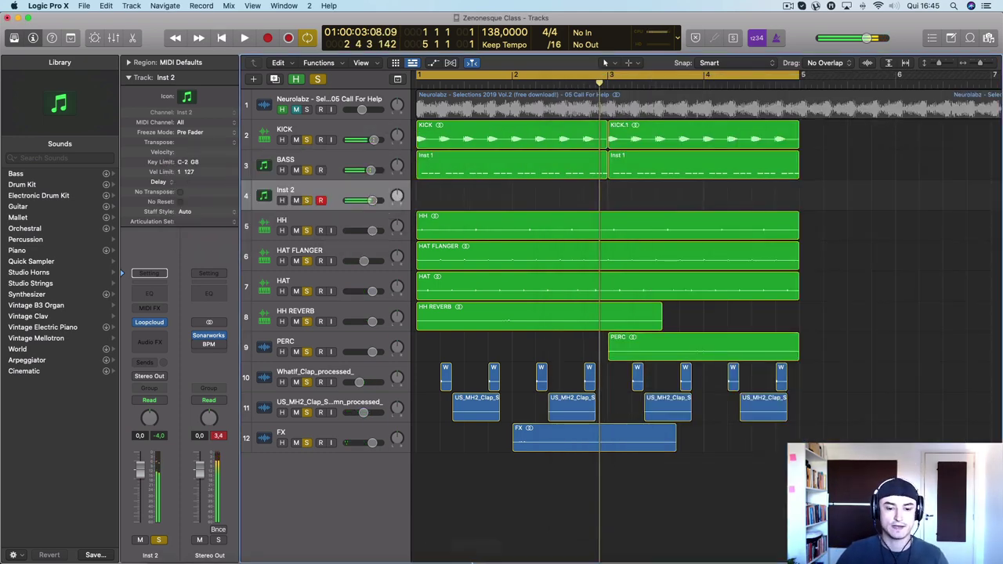
pyautogui.moveTo(452, 542)
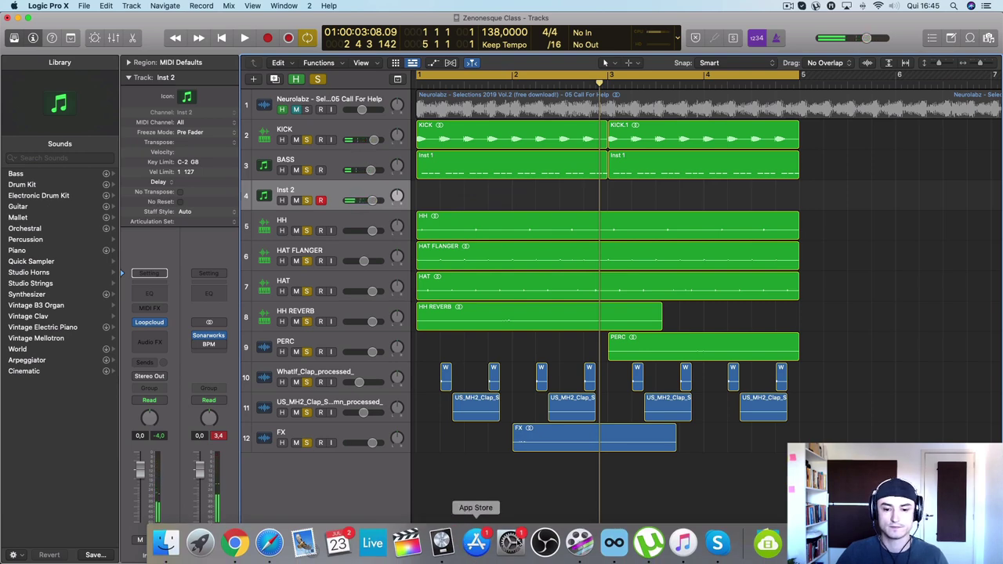
pyautogui.click(614, 542)
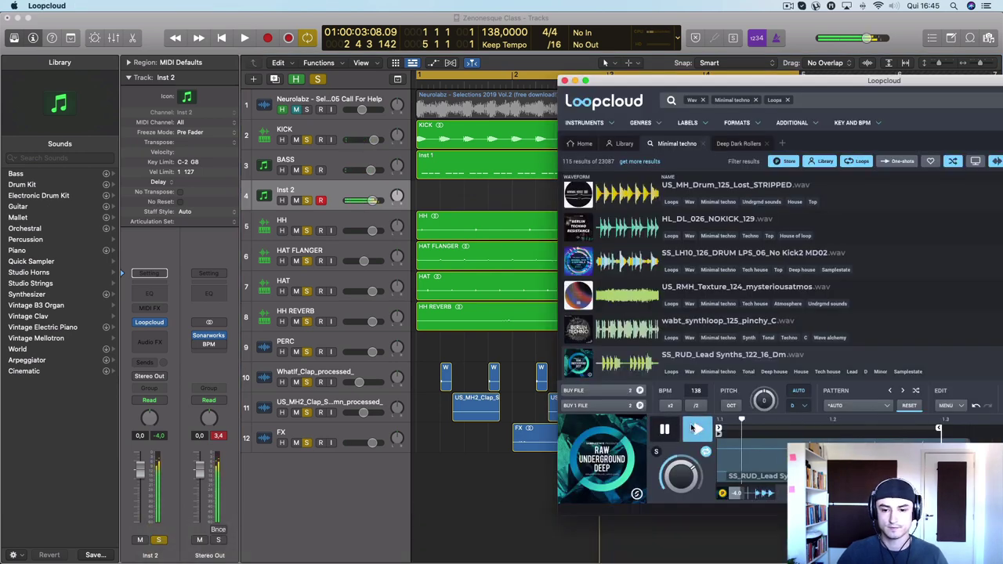
pyautogui.click(243, 39)
pyautogui.moveTo(577, 549)
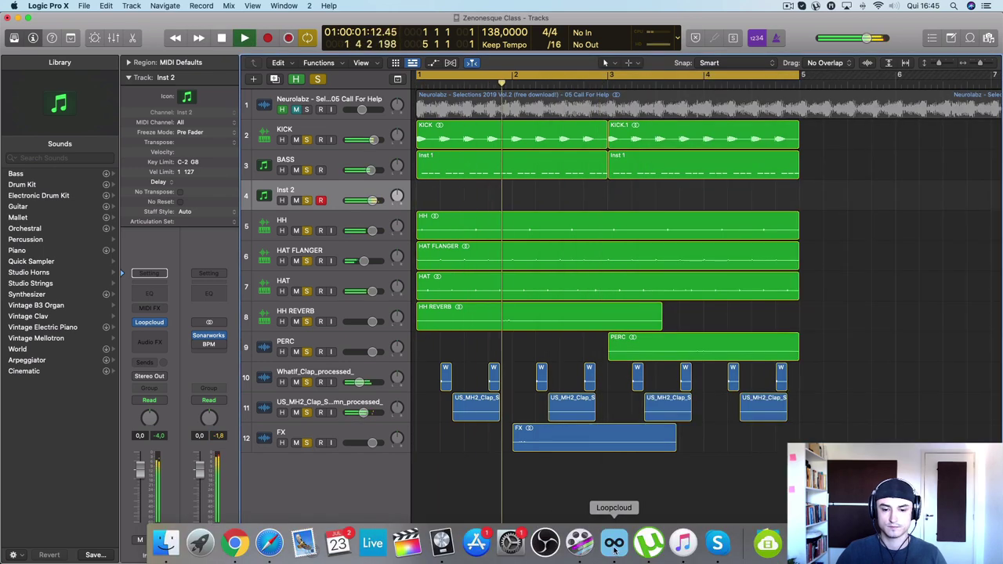
pyautogui.click(614, 543)
# Step: Audition the loops from MI1_02_Sfx_Lo-123 down to GS_ATV1_115_atech_atm_06_D# one by one over the playing groove
pyautogui.scroll(-3, 619, 314)
pyautogui.click(609, 331)
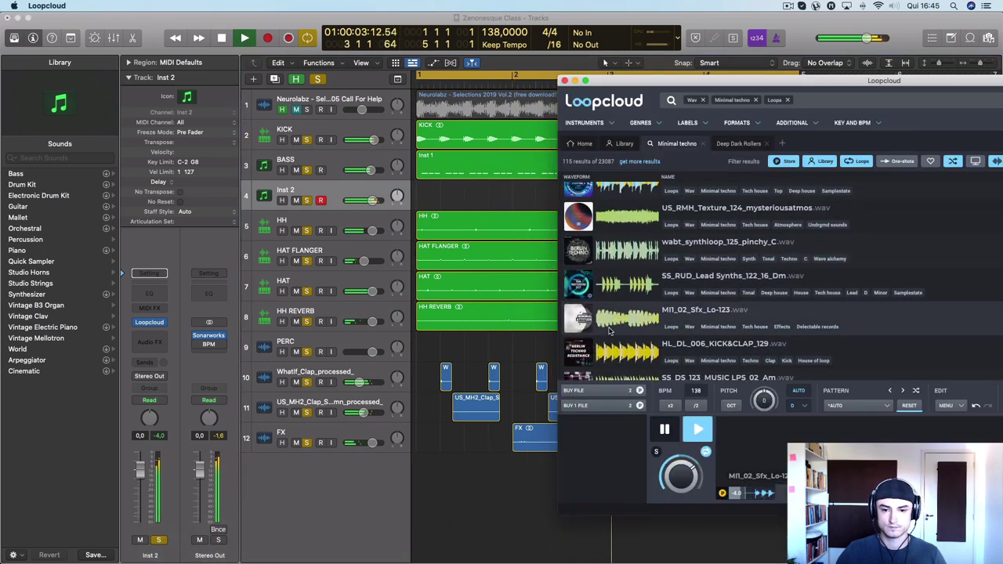
pyautogui.press('Down')
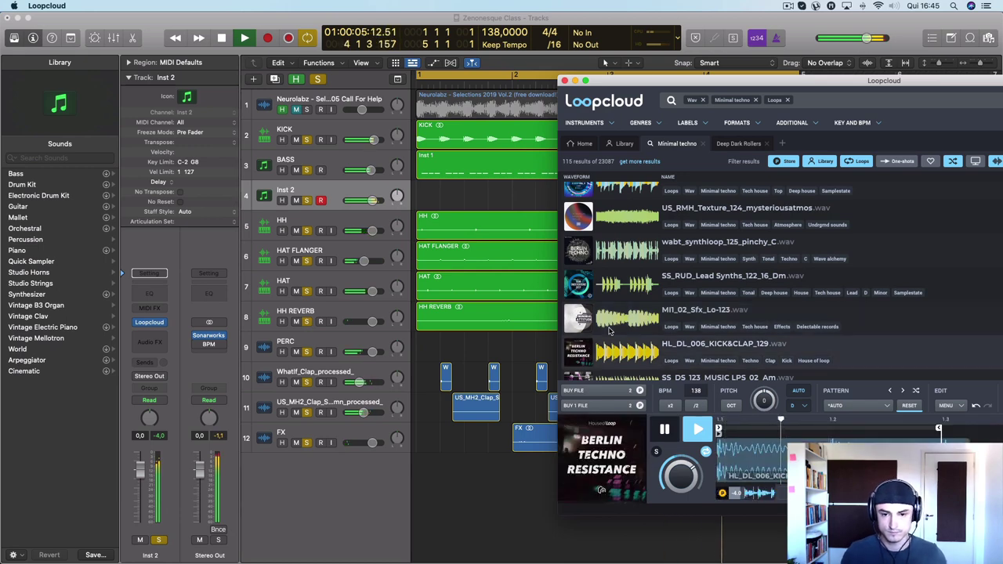
pyautogui.press('Down')
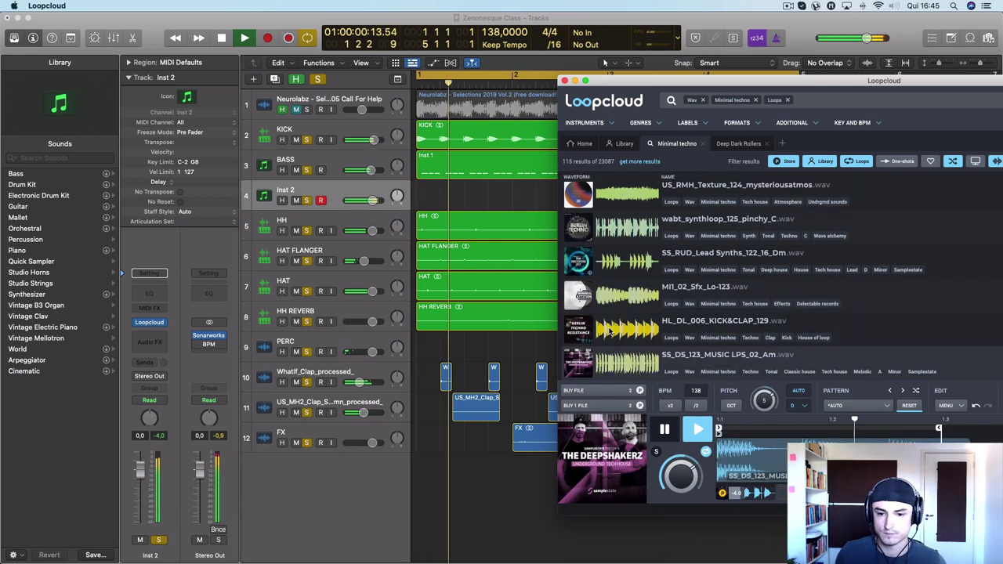
pyautogui.press('Down')
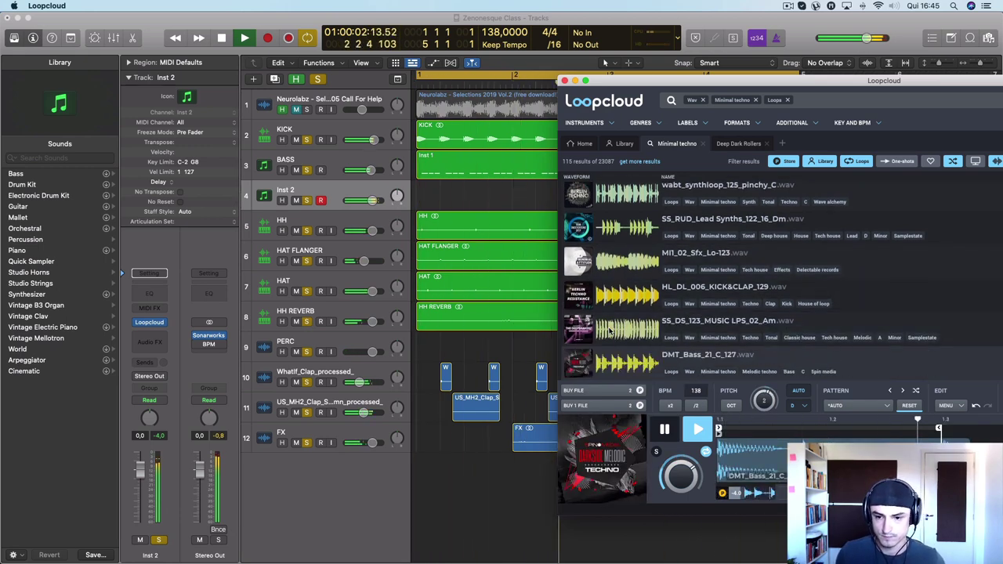
pyautogui.press('Down')
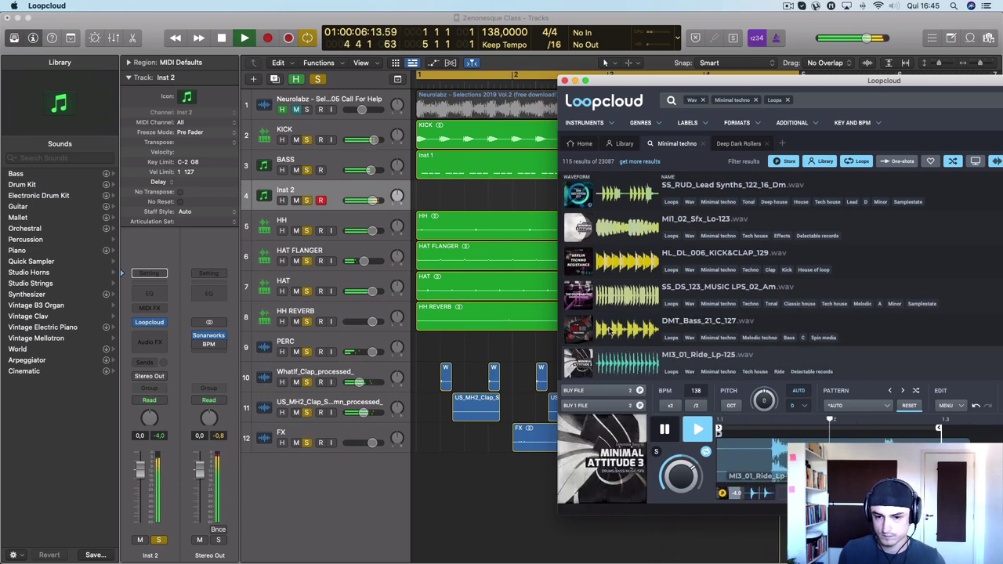
pyautogui.press('Down')
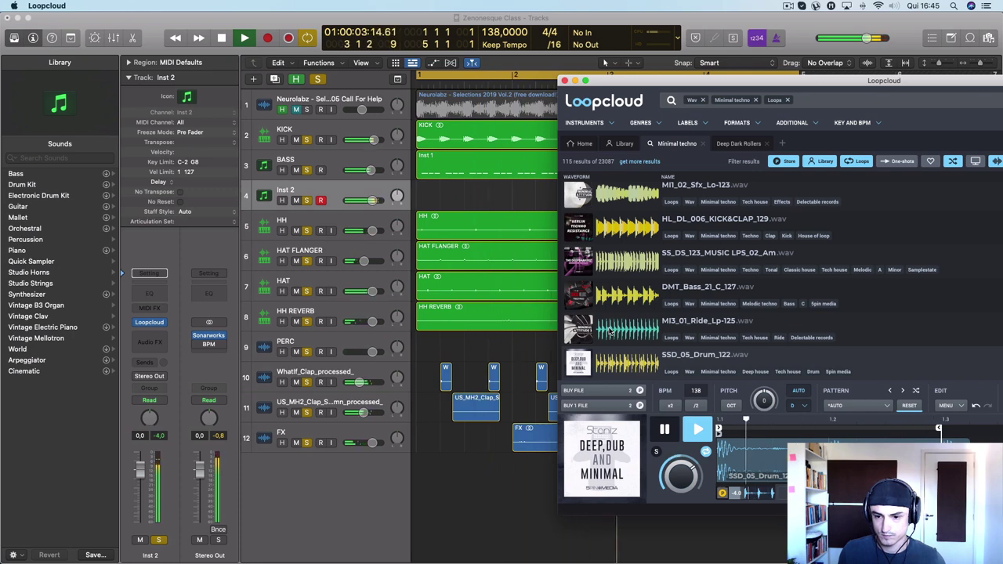
pyautogui.press('Down')
pyautogui.press('Down')
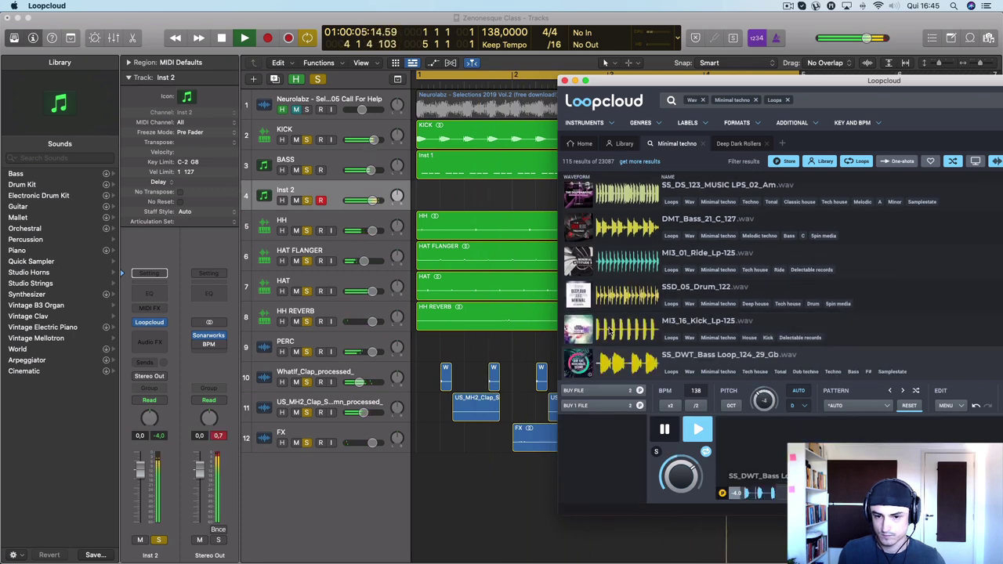
pyautogui.press('Down')
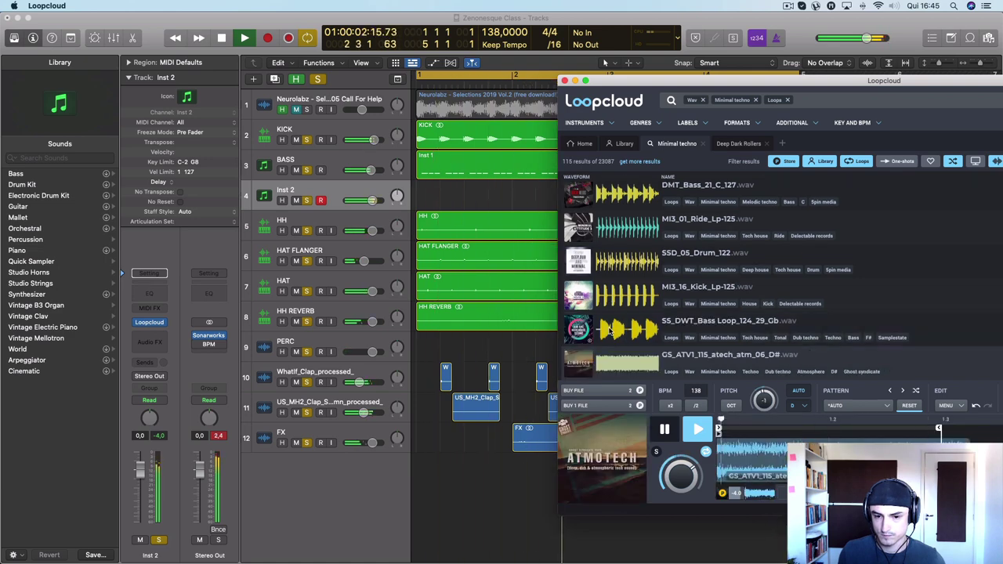
# Step: Audition the Minimal techno loops and place the processed DMT_Free_NoKick_124 loop on a new track at bar 1
pyautogui.press('Down')
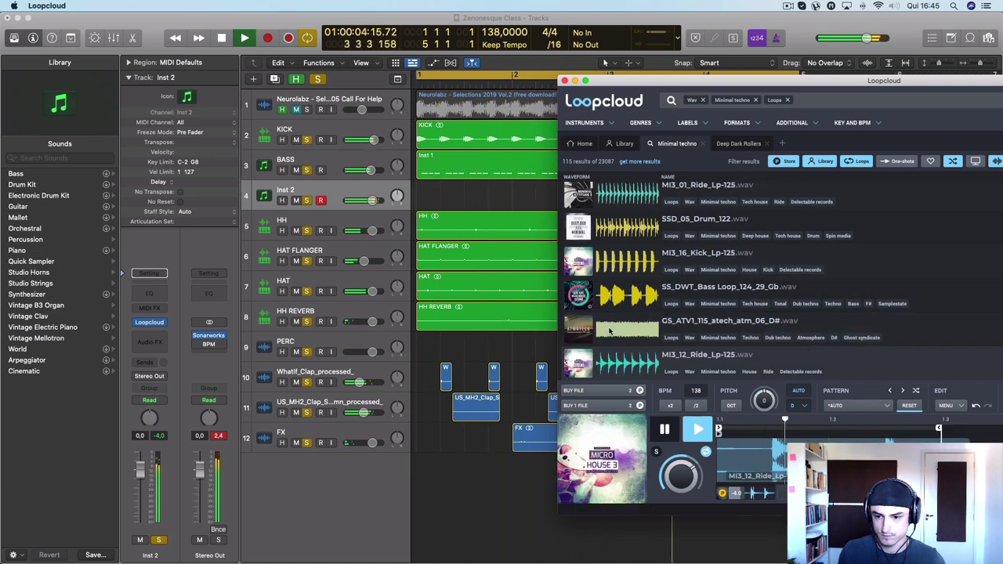
pyautogui.press('Down')
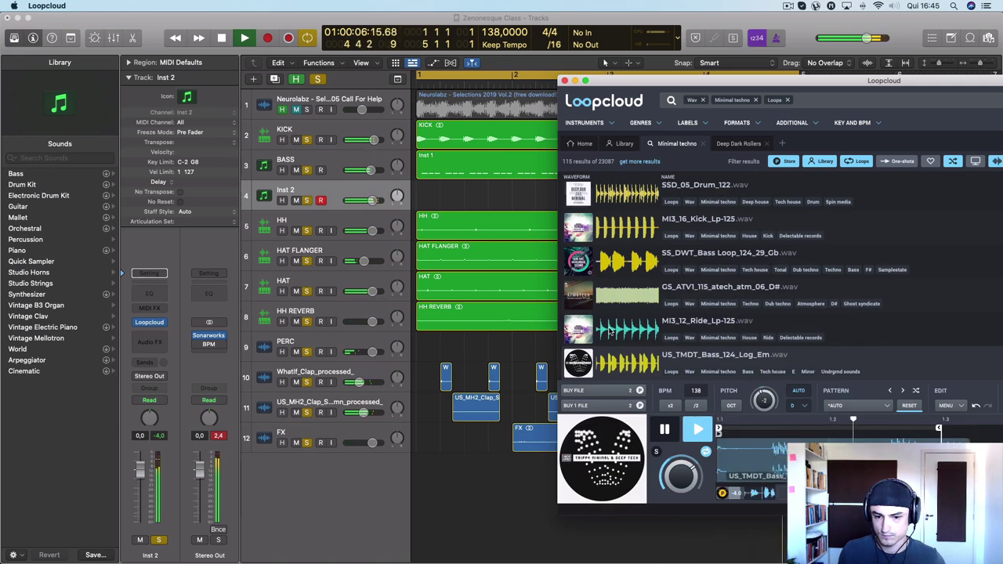
pyautogui.press('Down')
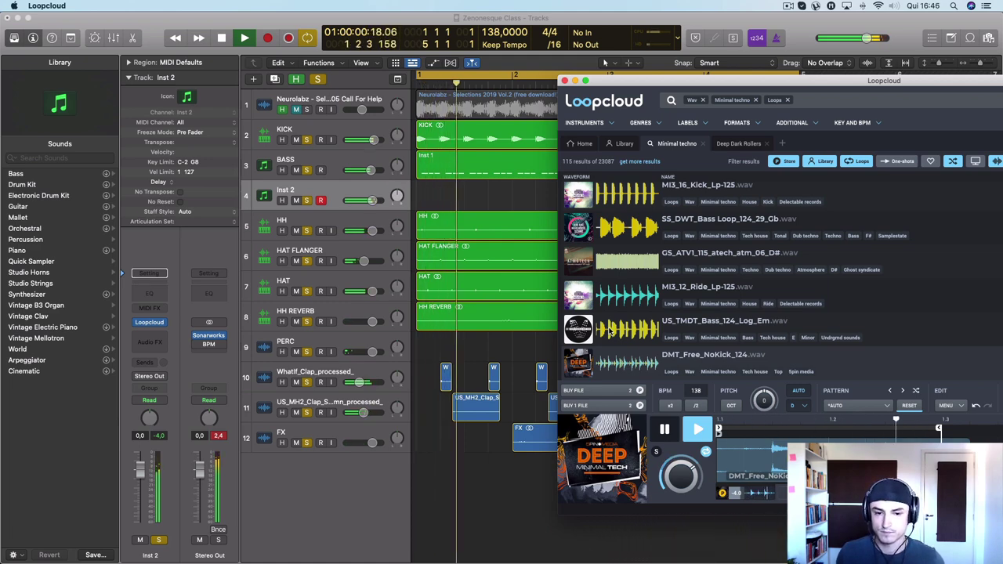
pyautogui.press('Down')
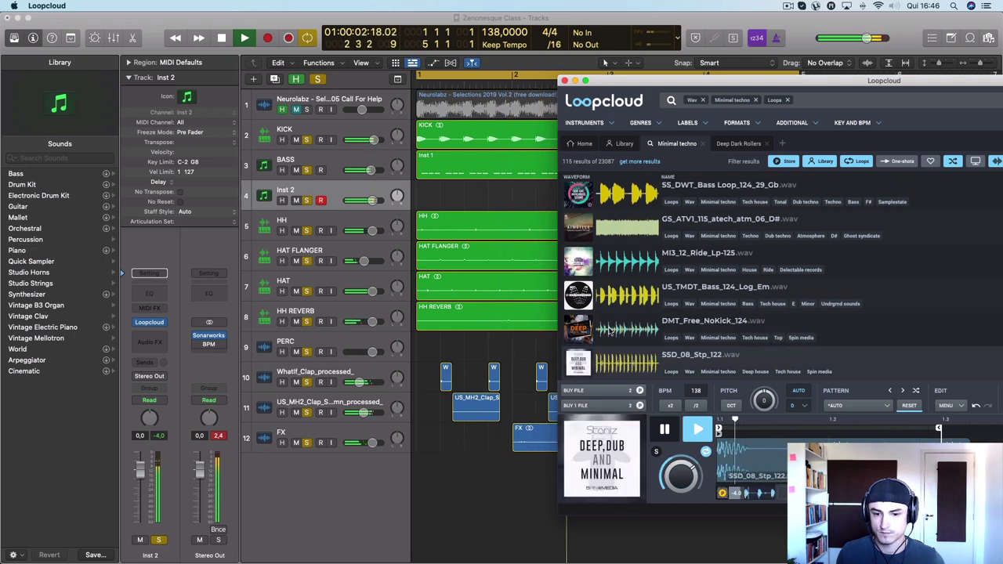
pyautogui.press('Up')
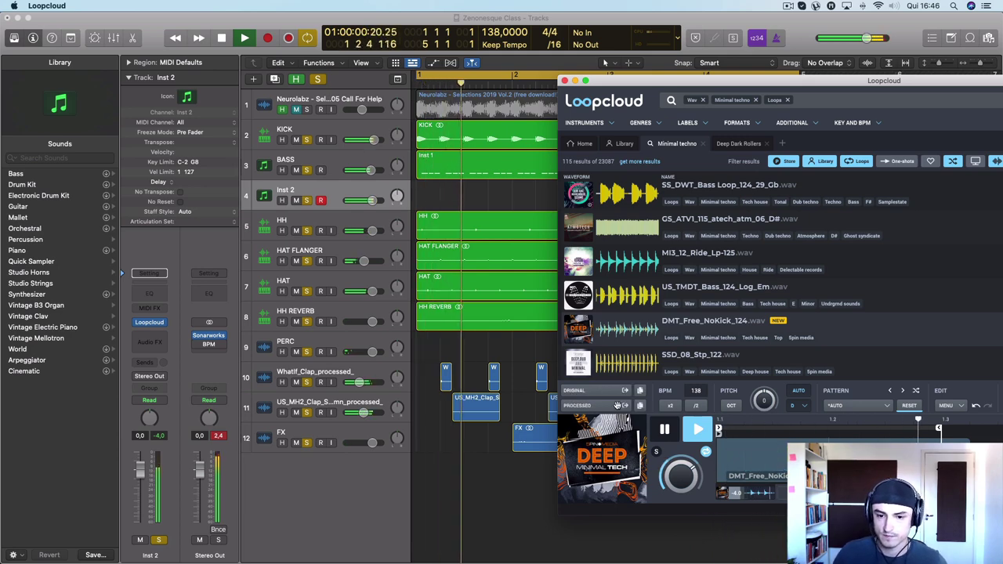
pyautogui.moveTo(617, 407); pyautogui.dragTo(423, 467)
pyautogui.click(459, 469)
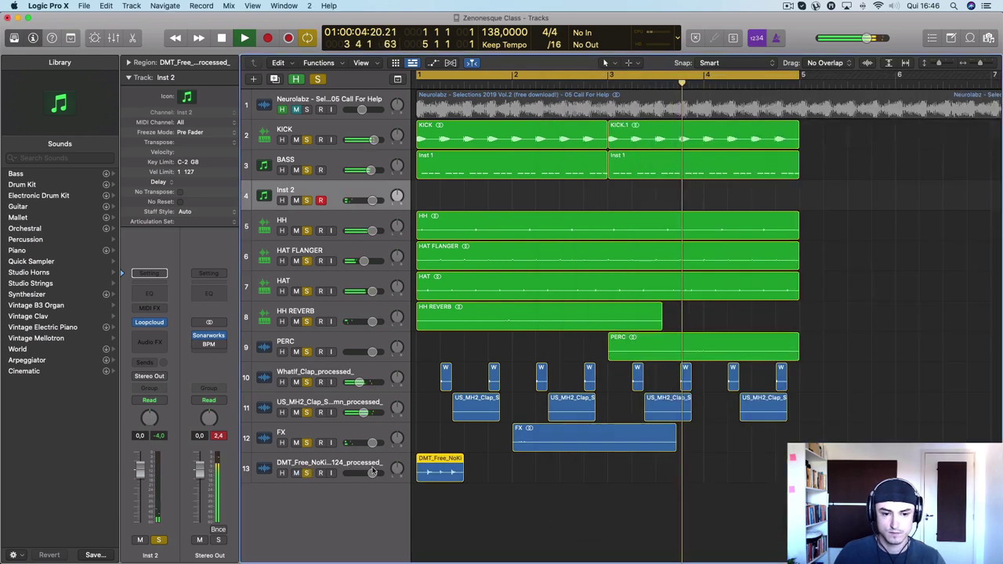
pyautogui.press('space')
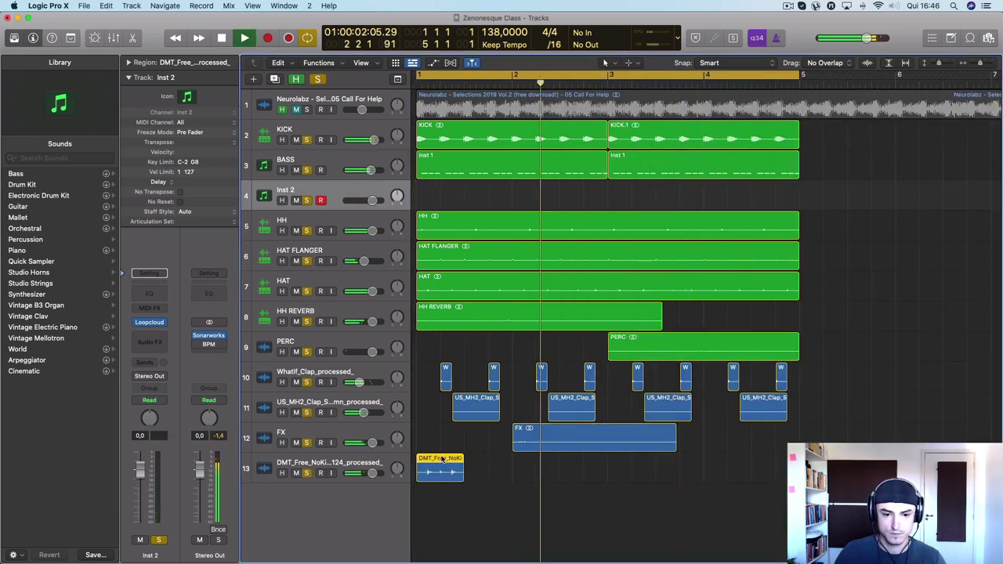
# Step: Copy the DMT_Free_NoKick_124 region back to back so the loop fills bars 1 through 4
pyautogui.moveTo(441, 460); pyautogui.dragTo(586, 468)
pyautogui.press('space')
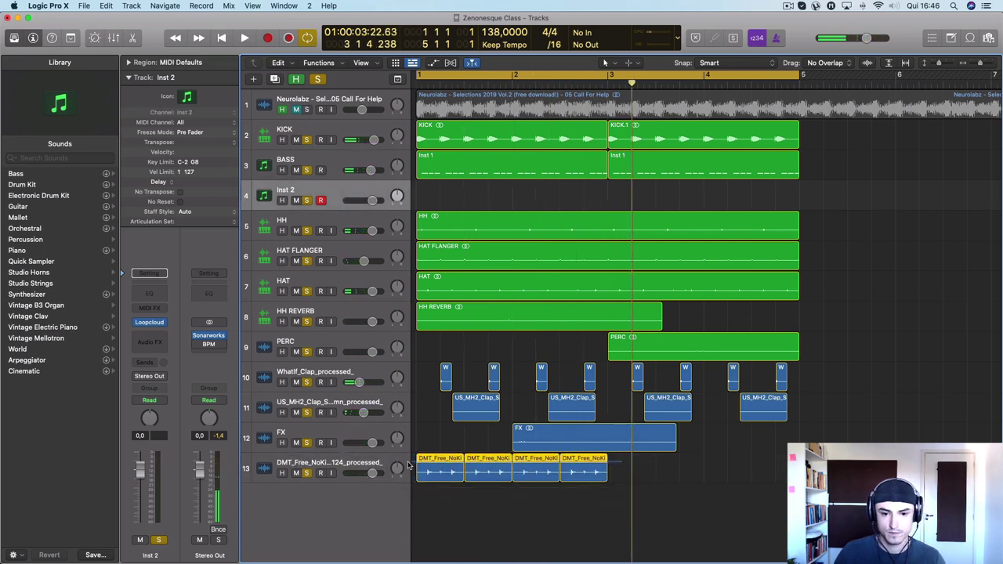
pyautogui.moveTo(470, 467); pyautogui.dragTo(621, 470)
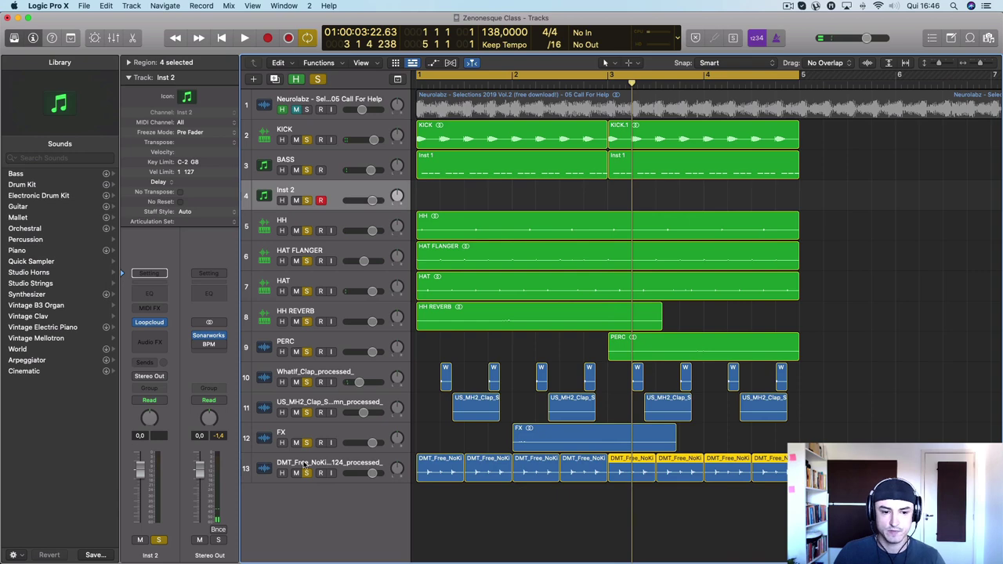
# Step: Move the DMT_Free_NoKick_124 track directly below HAT FLANGER and rename it HATS
pyautogui.moveTo(304, 464); pyautogui.dragTo(304, 280)
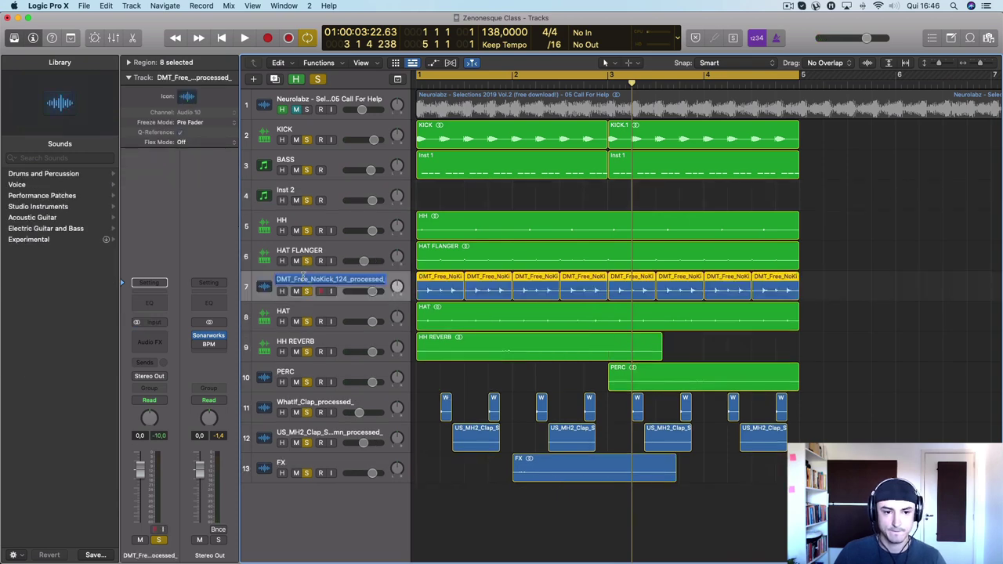
pyautogui.write('HATS')
pyautogui.press('Return')
# Step: Lower the HATS track to -5.3 dB during playback, listen to it alone, and clear all track solos
pyautogui.press('space')
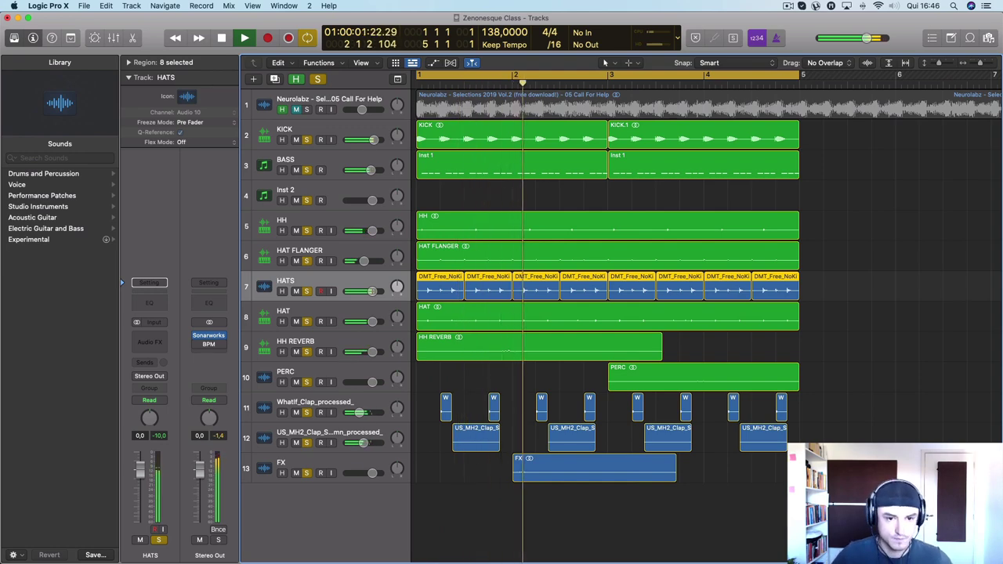
pyautogui.moveTo(372, 290); pyautogui.dragTo(366, 290)
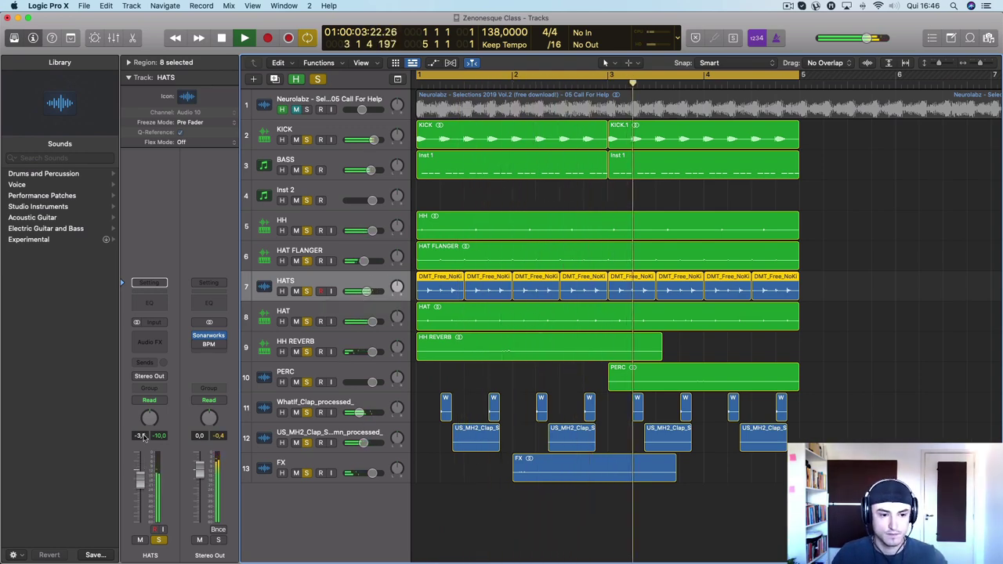
pyautogui.moveTo(139, 491); pyautogui.dragTo(139, 496)
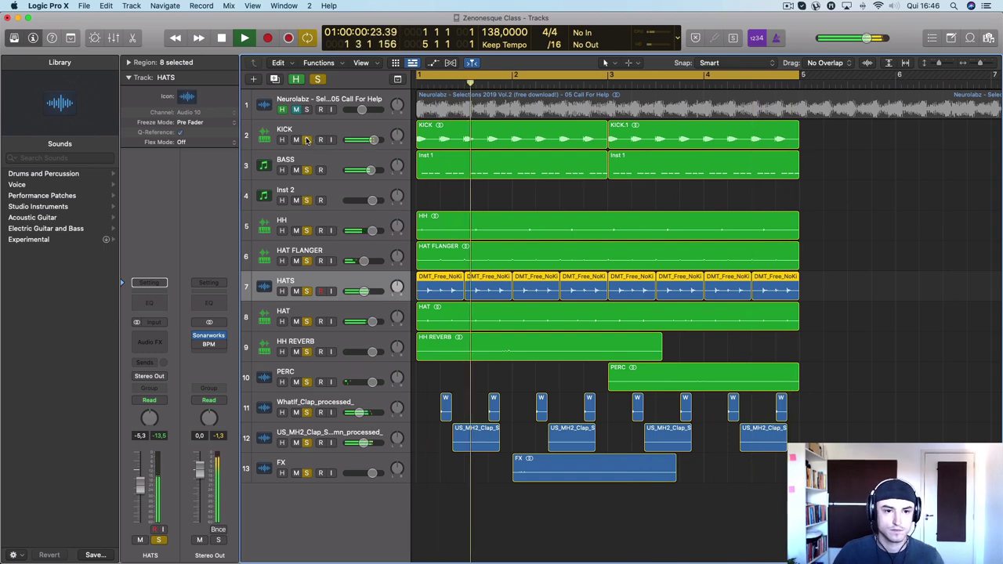
pyautogui.click(307, 291)
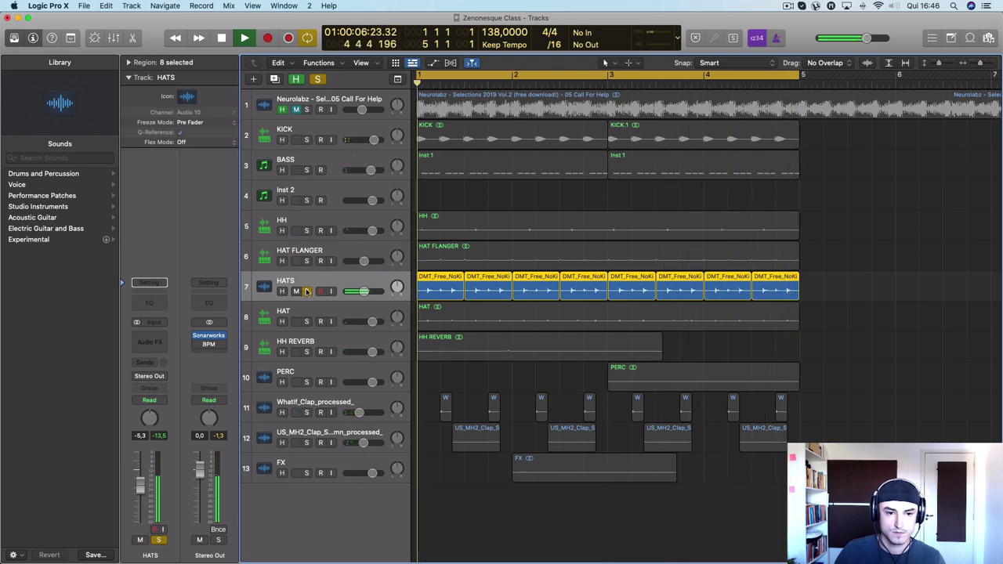
pyautogui.click(307, 289)
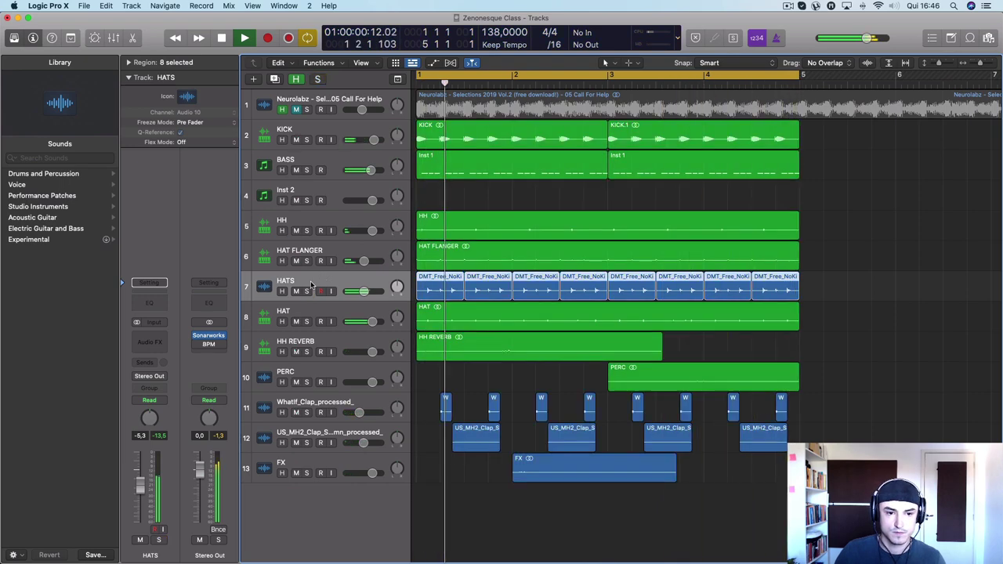
# Step: Insert Pro-Q 3 on HATS with a low cut at about 533 Hz and a bell cut of about -6 dB near 900 Hz
pyautogui.click(155, 343)
pyautogui.moveTo(159, 358)
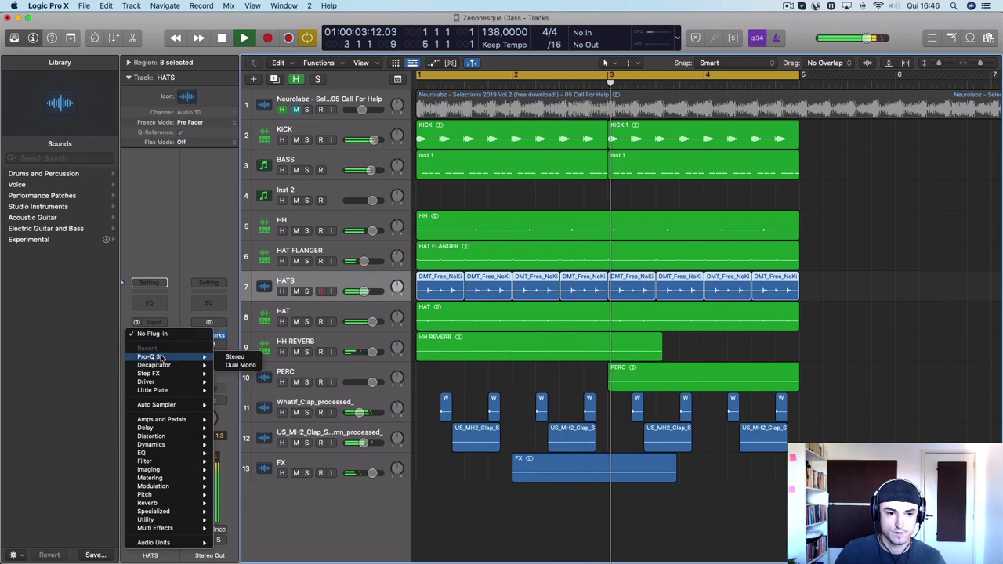
pyautogui.click(239, 362)
pyautogui.moveTo(339, 295); pyautogui.dragTo(520, 293)
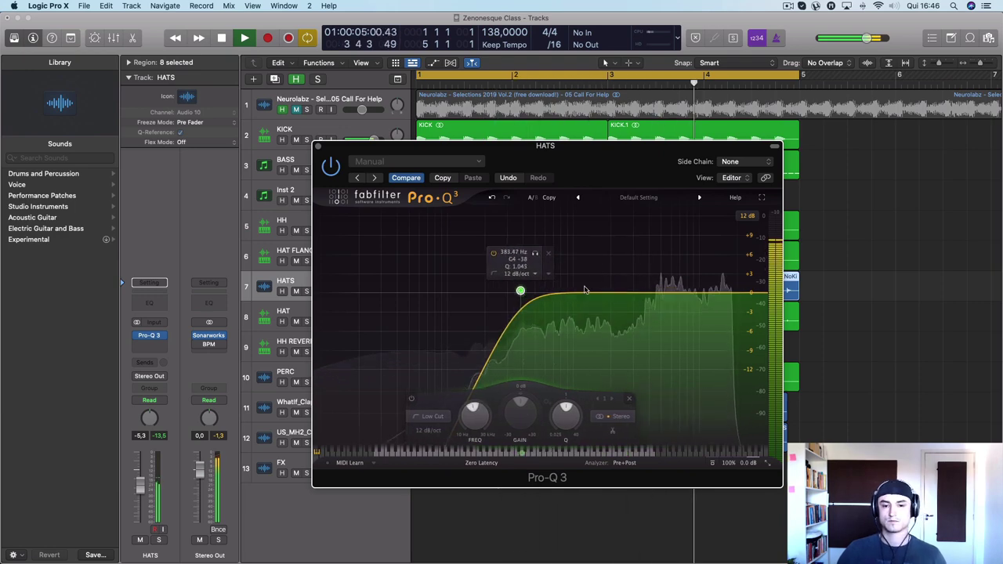
pyautogui.moveTo(617, 312); pyautogui.dragTo(567, 331)
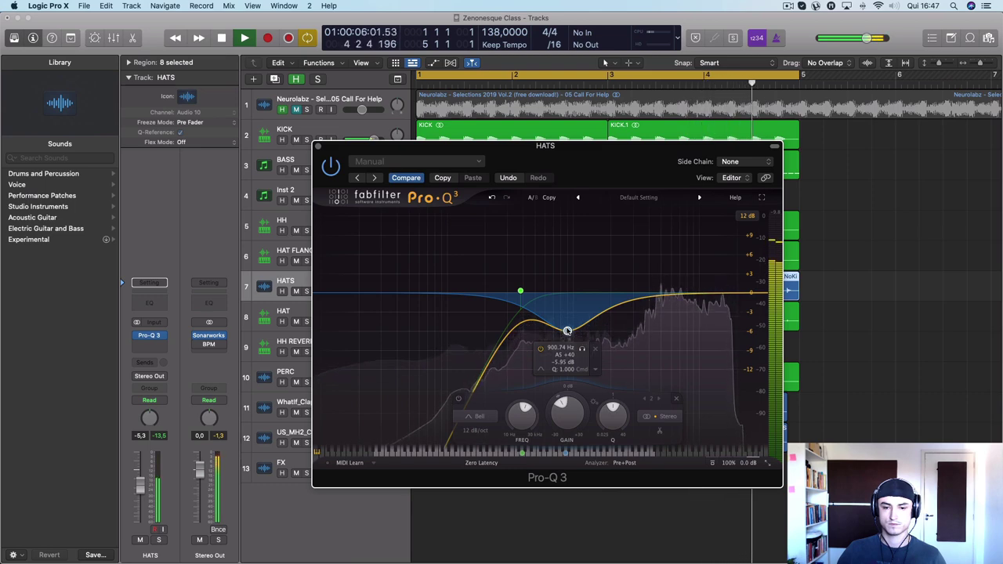
pyautogui.moveTo(524, 297)
pyautogui.mouseDown()
pyautogui.moveTo(606, 286)
pyautogui.moveTo(531, 282)
pyautogui.moveTo(550, 284)
pyautogui.moveTo(538, 291)
pyautogui.mouseUp()
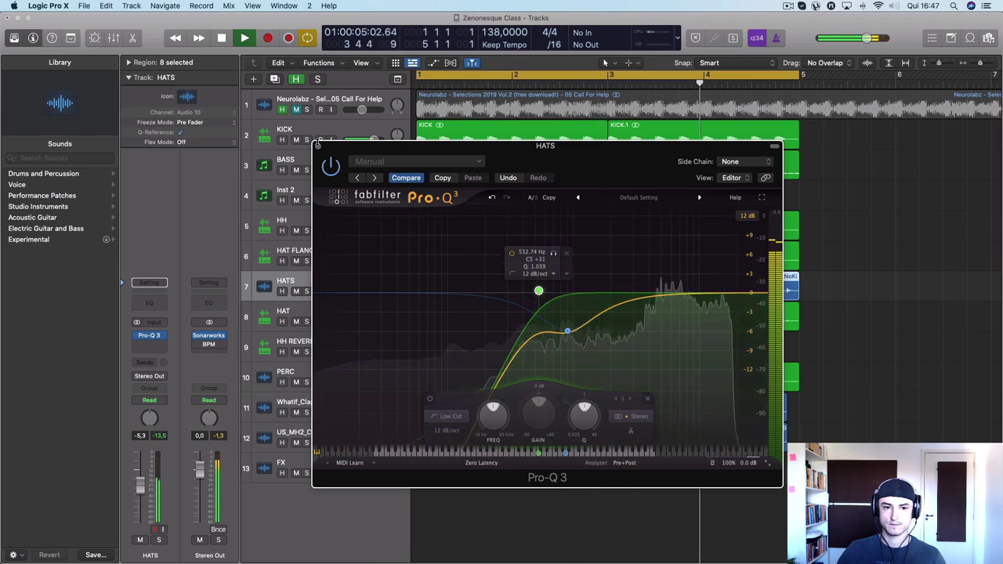
pyautogui.click(316, 145)
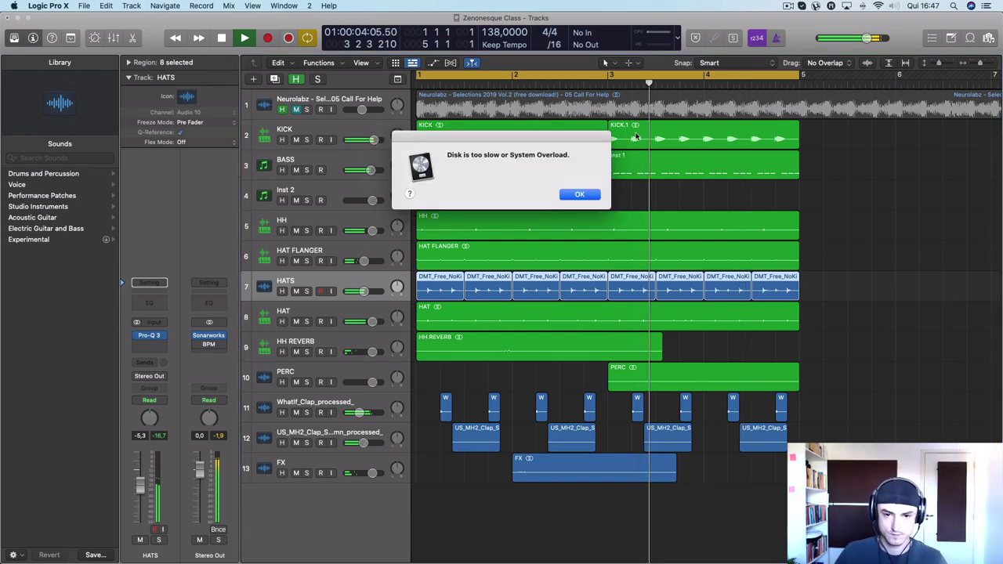
# Step: Dismiss the overload alert, resume playback, and lower the HATS volume to -6.6 dB
pyautogui.click(578, 195)
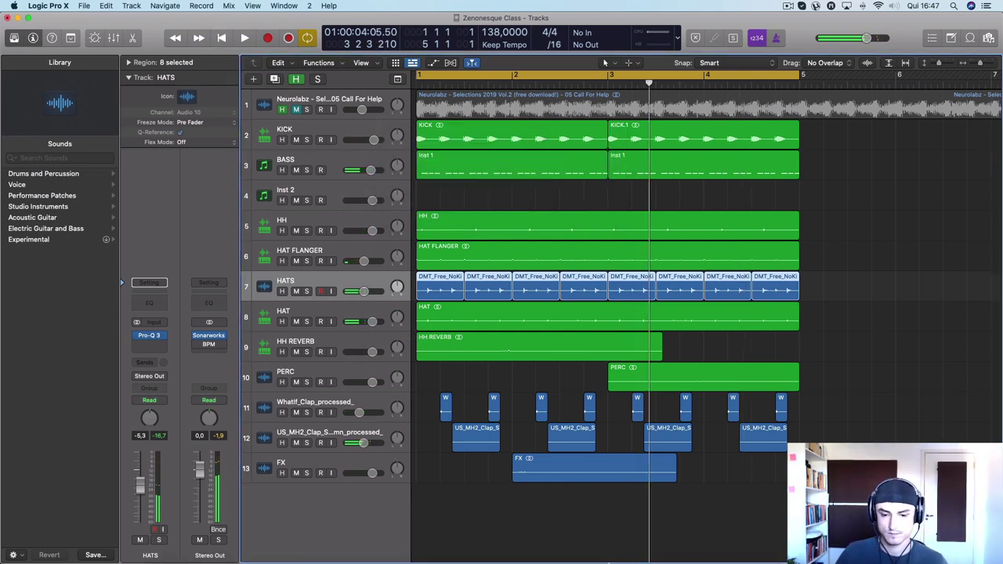
pyautogui.press('space')
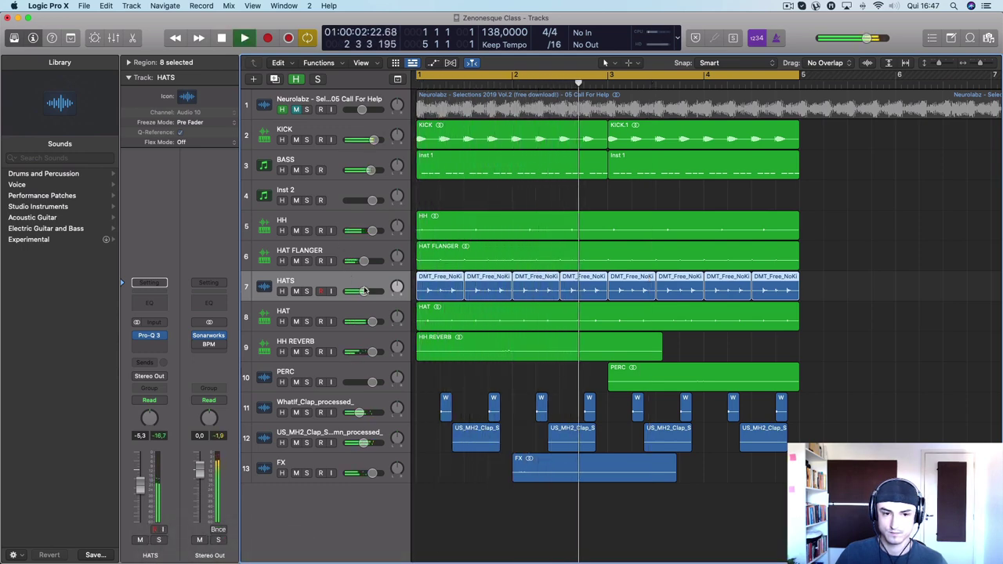
pyautogui.moveTo(363, 291); pyautogui.dragTo(359, 298)
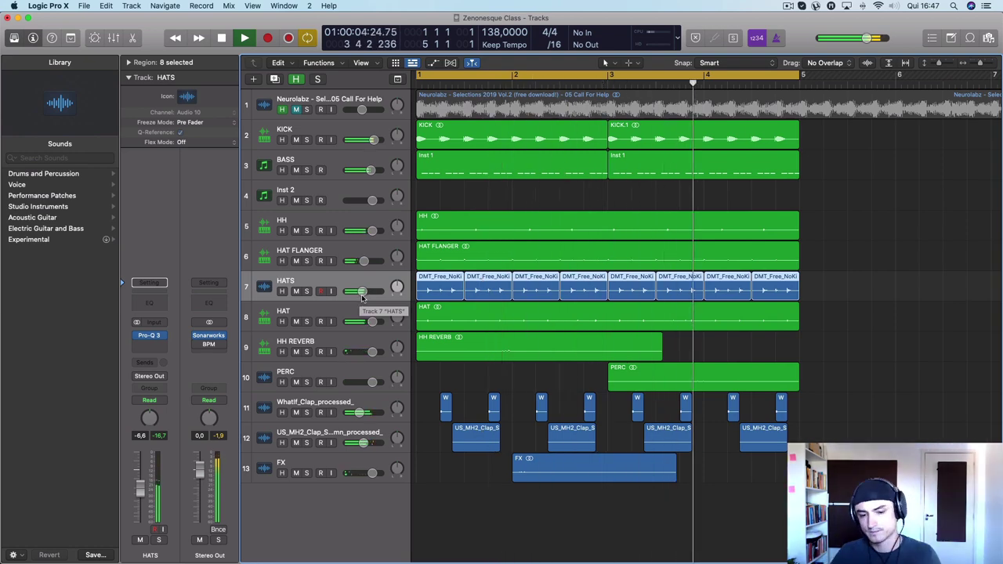
# Step: Solo the Neurolabz reference track, turn off cycle playback, and jump ahead to just before bar 12
pyautogui.scroll(-5, 492, 426)
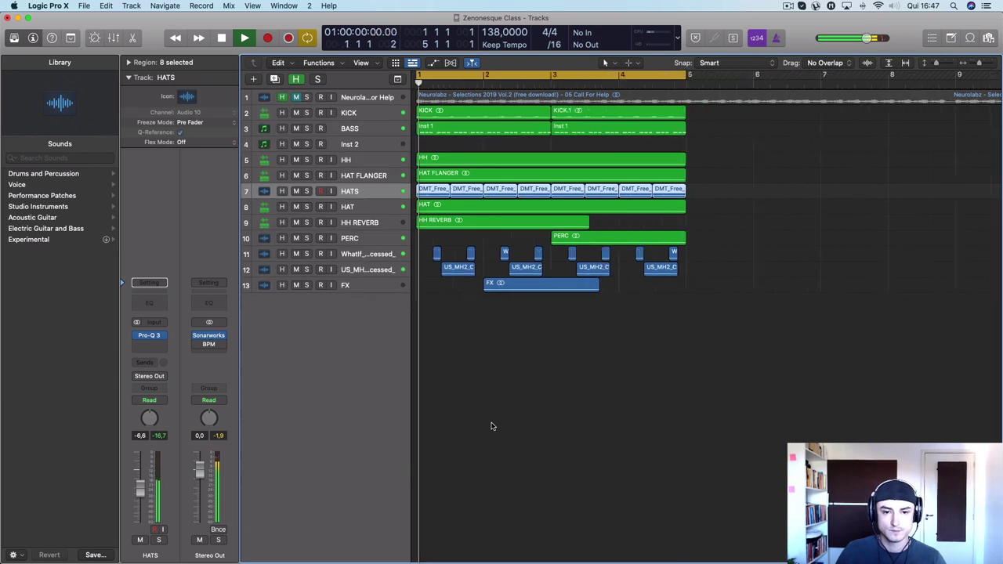
pyautogui.scroll(-2, 492, 426)
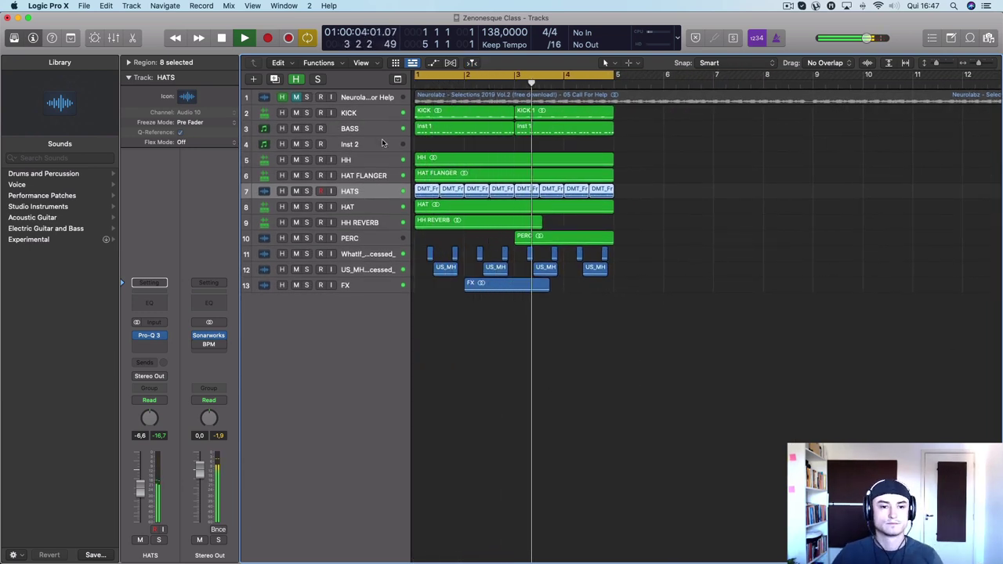
pyautogui.click(307, 98)
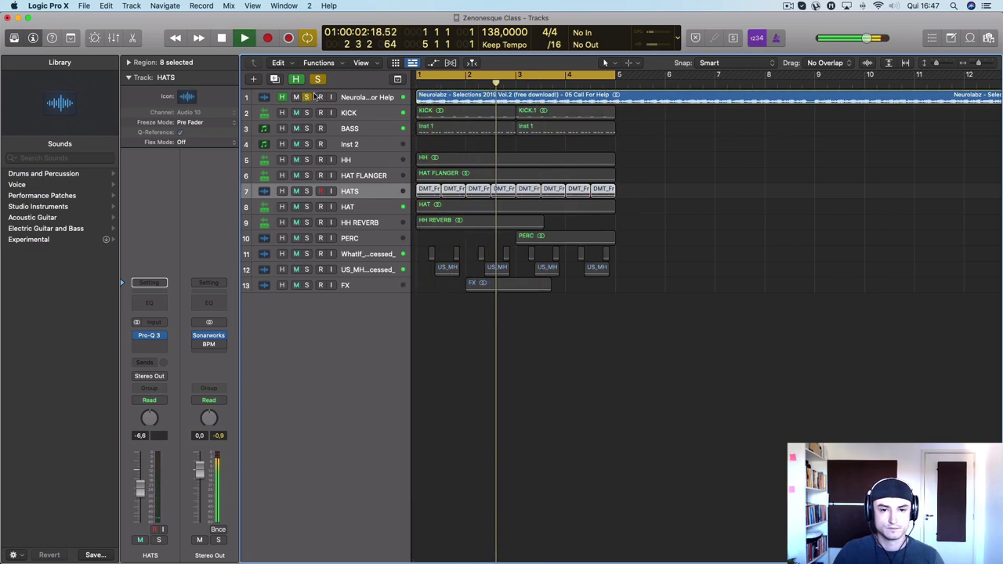
pyautogui.click(513, 75)
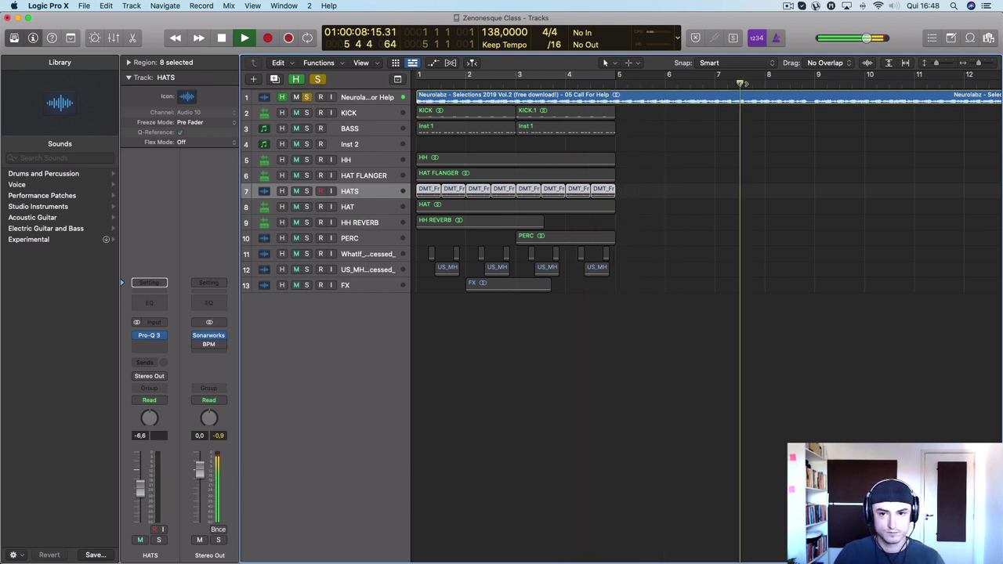
pyautogui.click(953, 81)
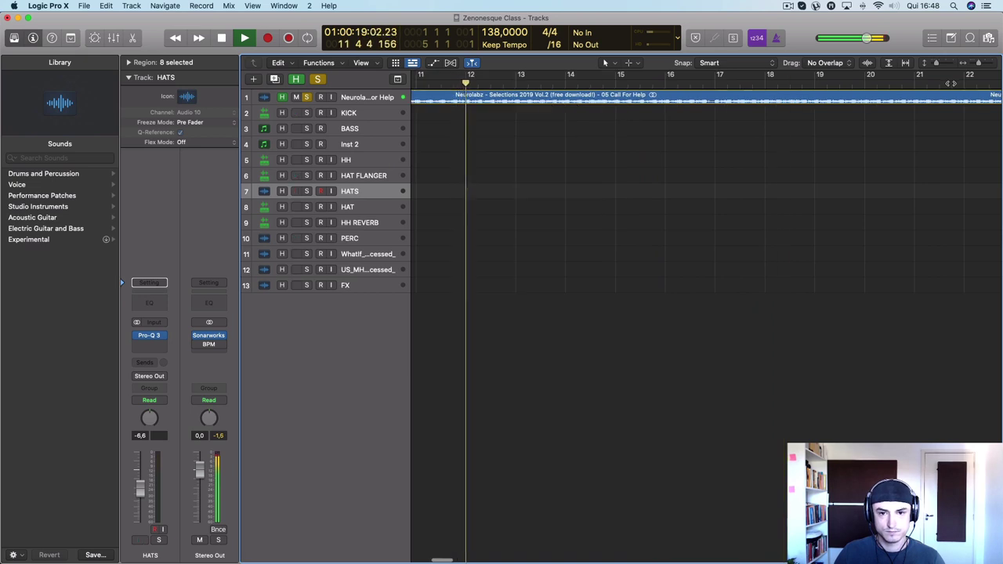
# Step: Listen on through the soloed reference track from bar 13, dismissing the overload alert and following its arrangement across the timeline
pyautogui.hscroll(-5, 933, 99)
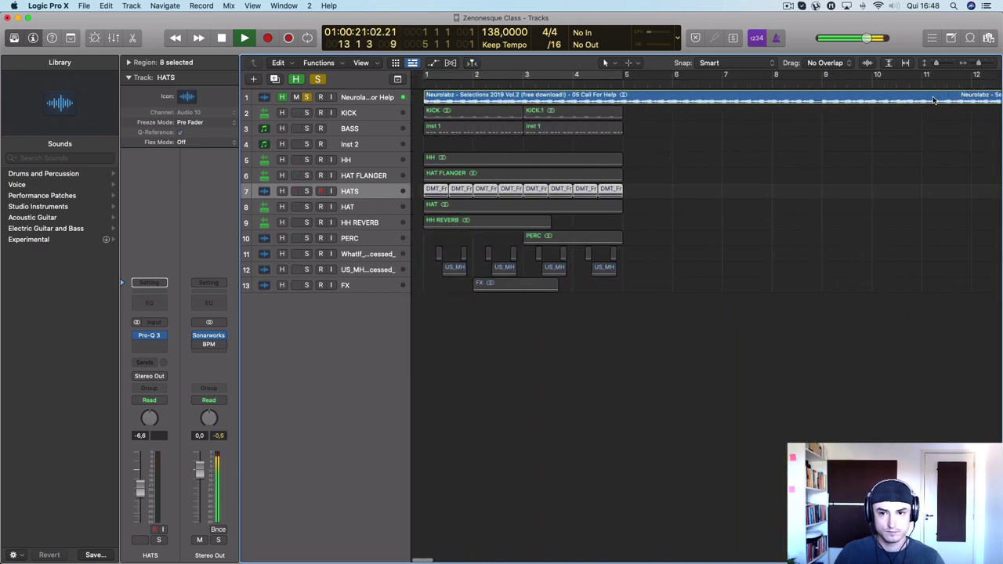
pyautogui.scroll(-2, 933, 100)
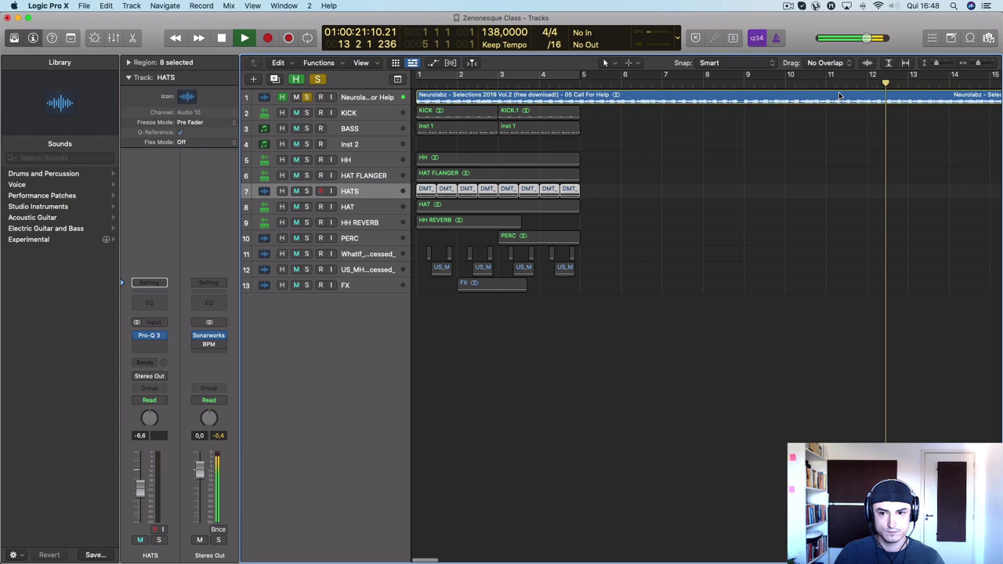
pyautogui.scroll(-2, 823, 100)
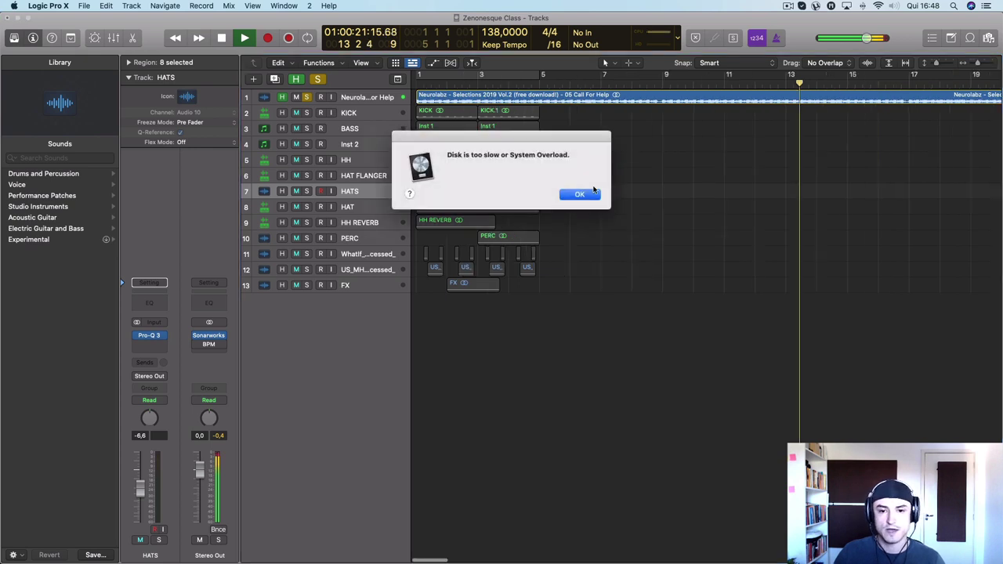
pyautogui.click(580, 195)
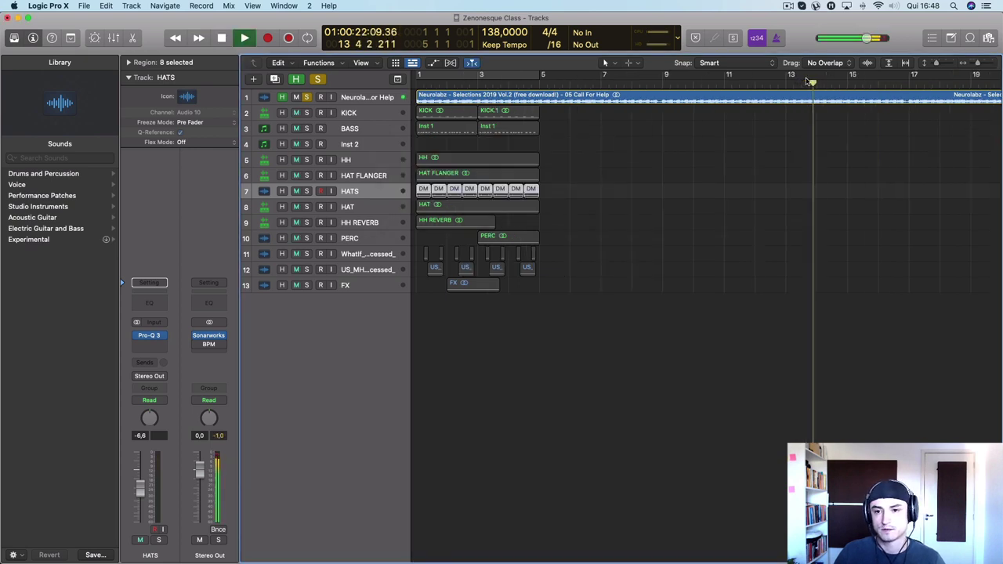
pyautogui.click(894, 6)
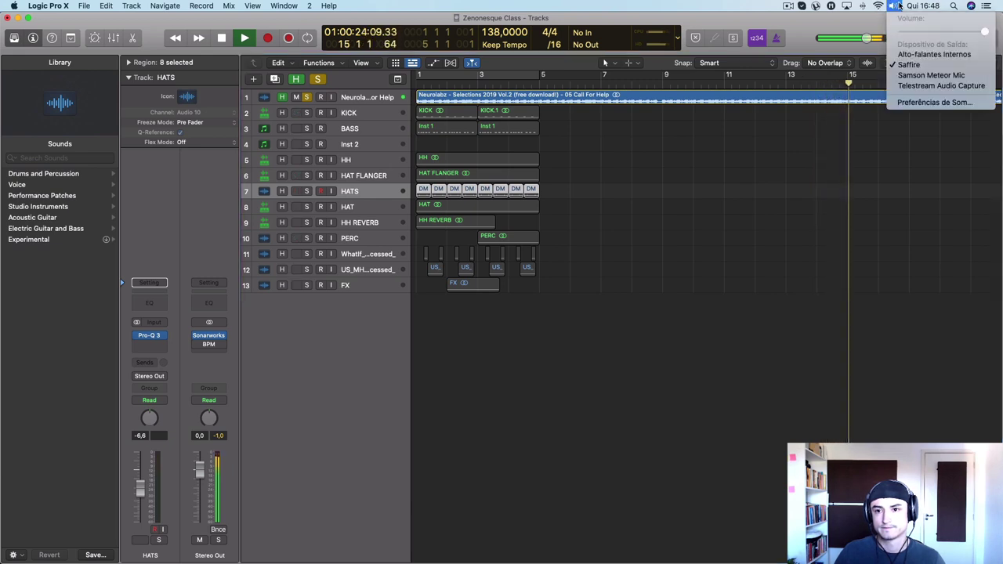
pyautogui.click(923, 86)
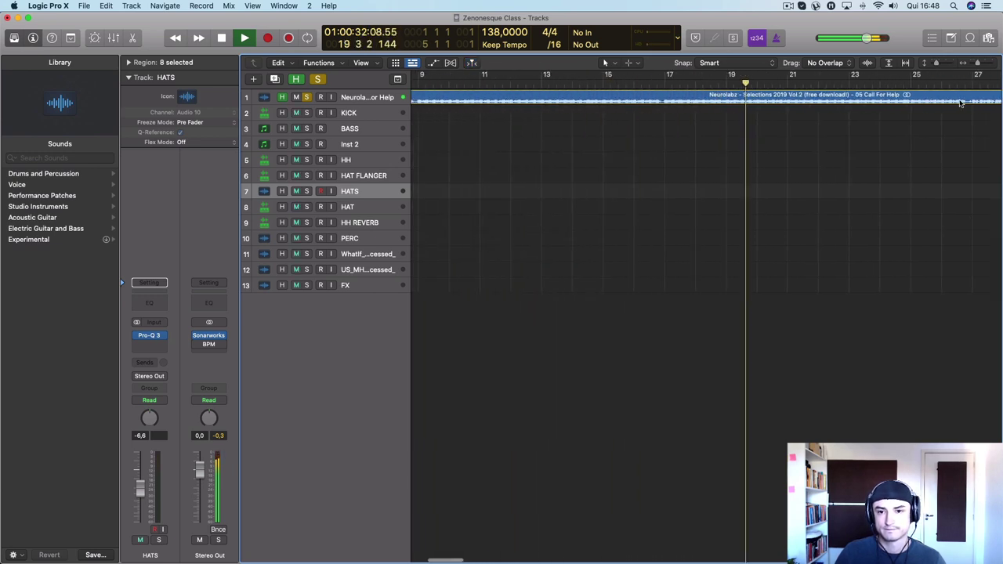
pyautogui.hscroll(-10, 957, 105)
pyautogui.scroll(-5, 960, 103)
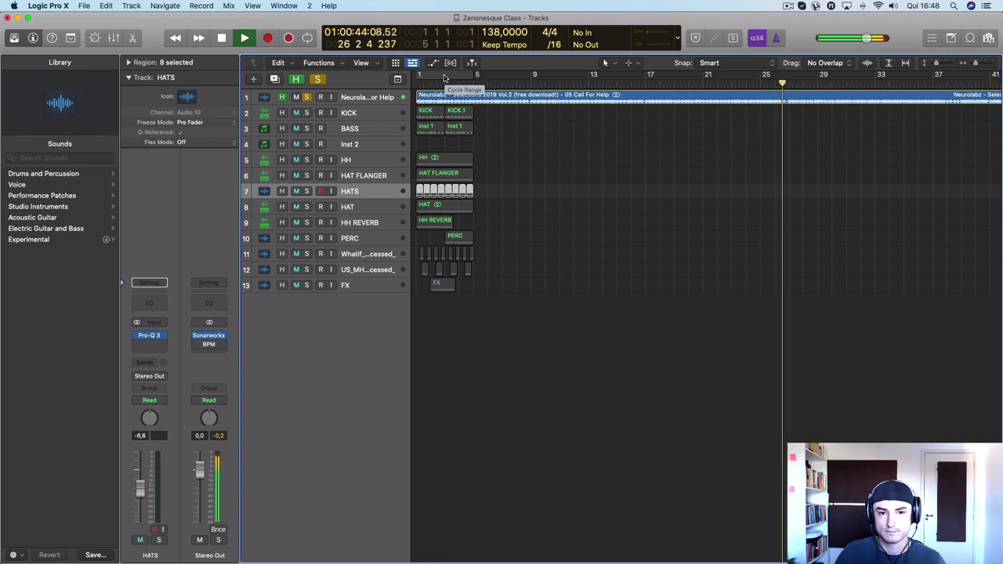
# Step: Turn the bars 1 to 5 cycle back on, take the Neurolabz reference track out of solo, and play the groove
pyautogui.click(444, 76)
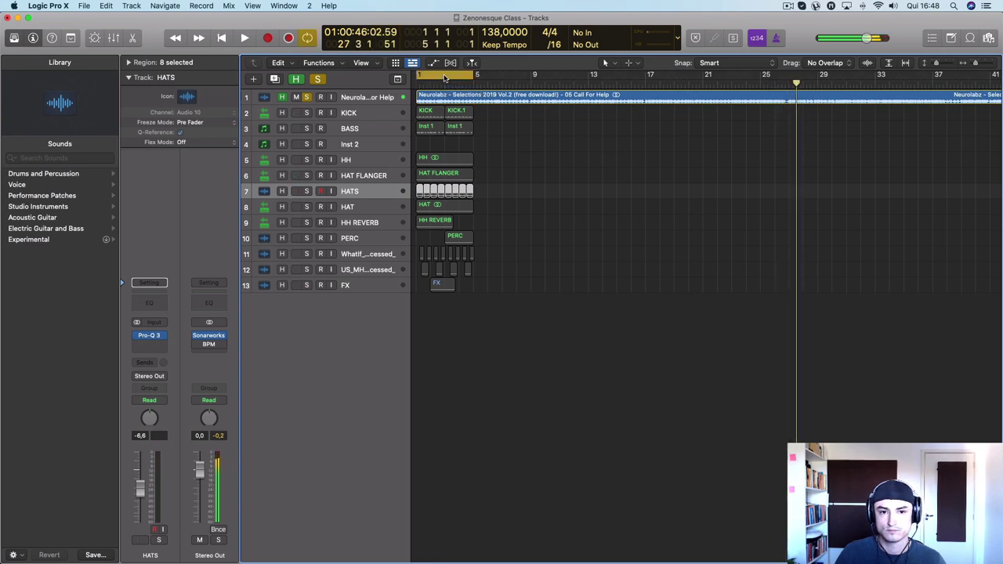
pyautogui.press('space')
pyautogui.press('super+Right')
pyautogui.press('super+Right')
pyautogui.press('super+Right')
pyautogui.press('super+Right')
pyautogui.press('space')
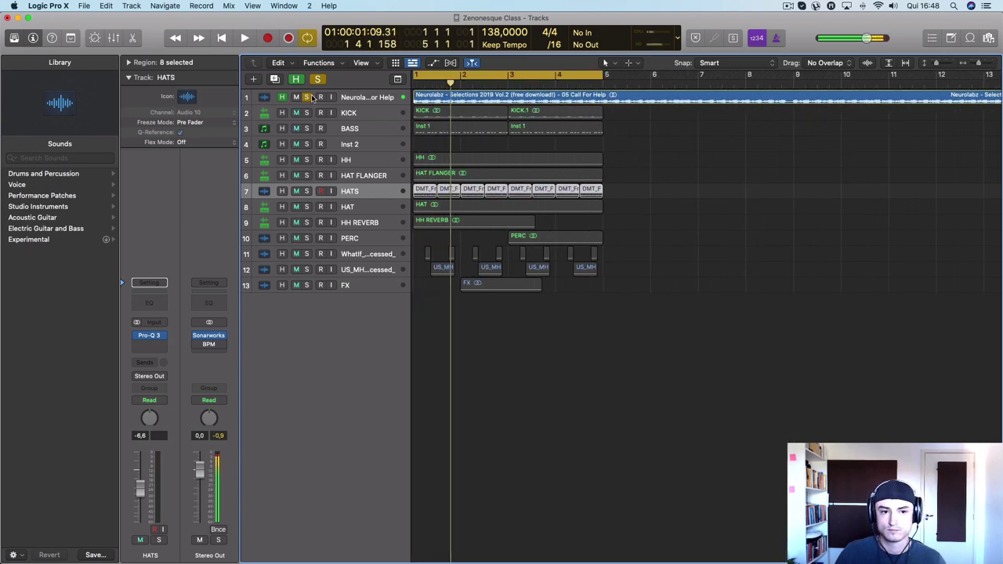
pyautogui.press('space')
pyautogui.press('super+Up')
pyautogui.press('super+Up')
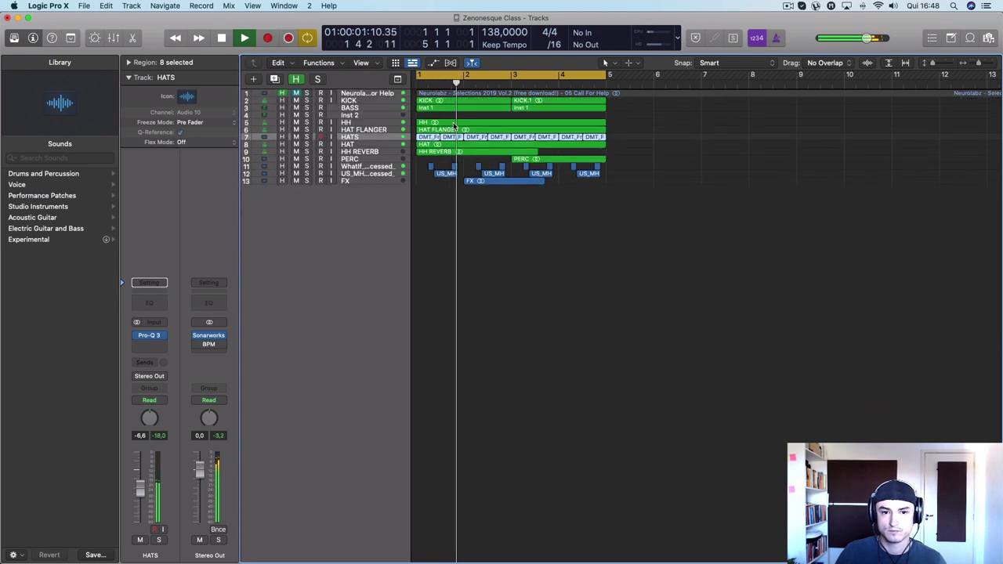
pyautogui.press('super+Down')
pyautogui.press('super+Down')
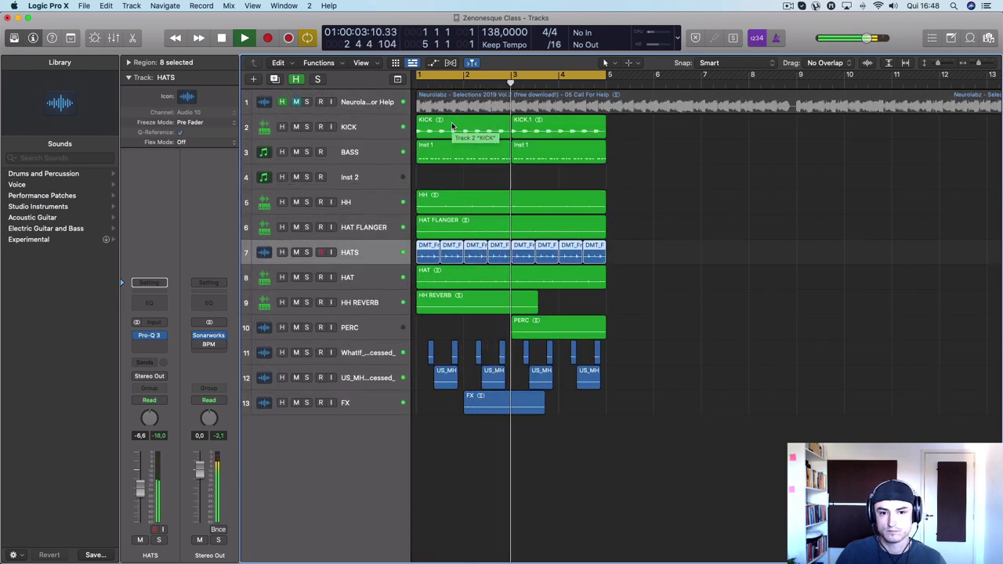
# Step: Mute and unmute HATS during playback to compare the groove with and without it
pyautogui.click(296, 252)
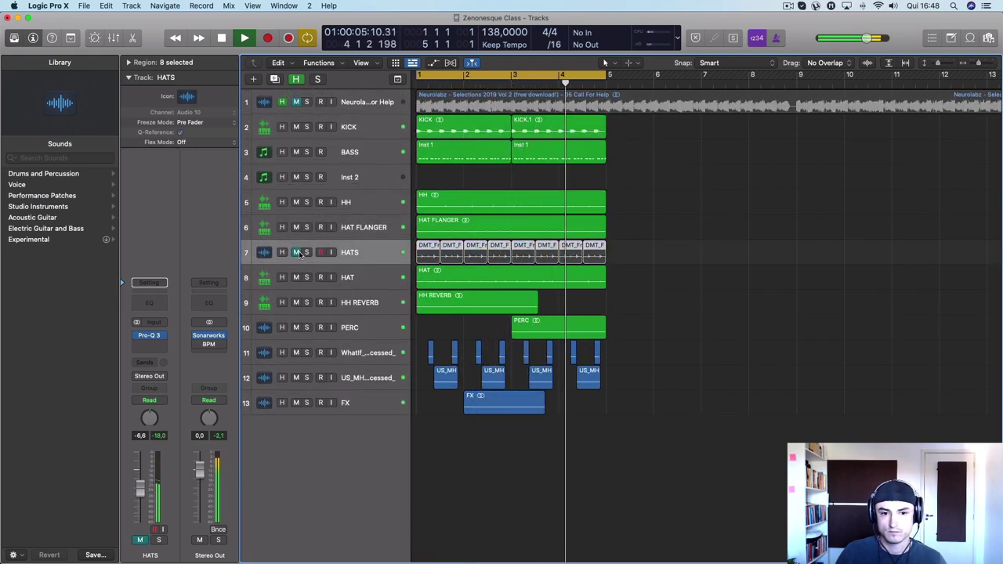
pyautogui.click(296, 252)
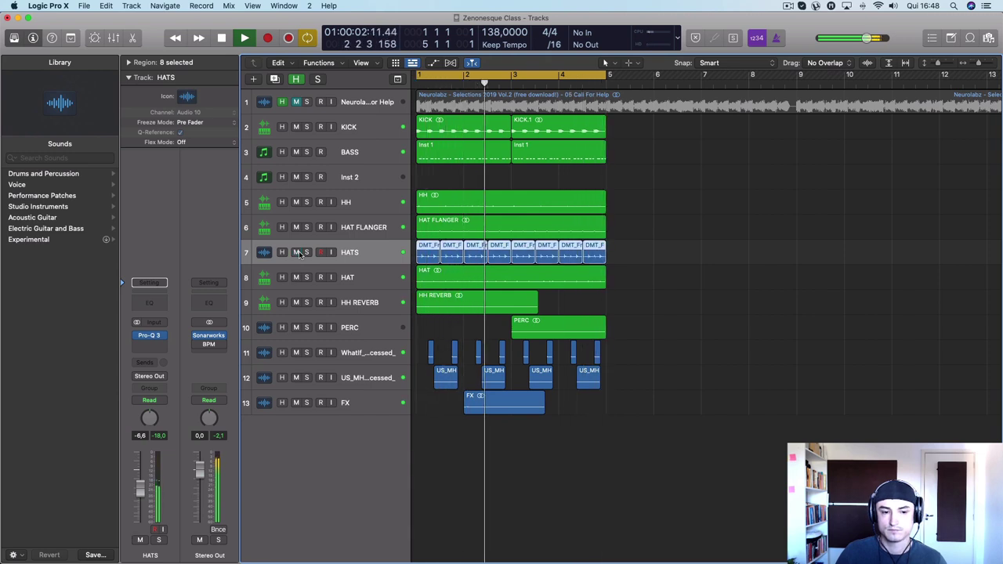
pyautogui.scroll(-10, 350, 250)
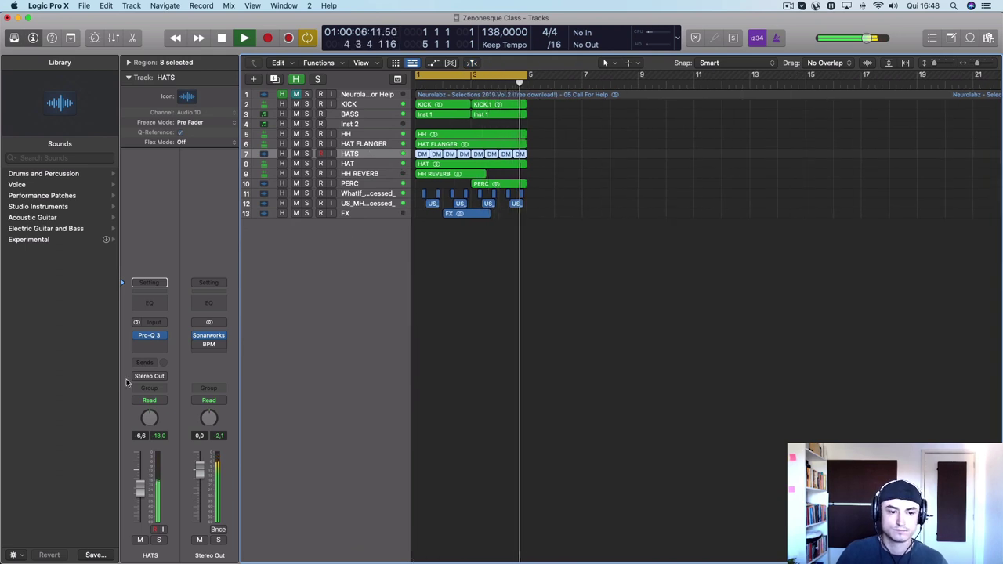
# Step: Insert a stereo Compressor on HATS, side-chained from KICK (Audio 1), with the make-up gain set to -2.5 dB
pyautogui.click(149, 343)
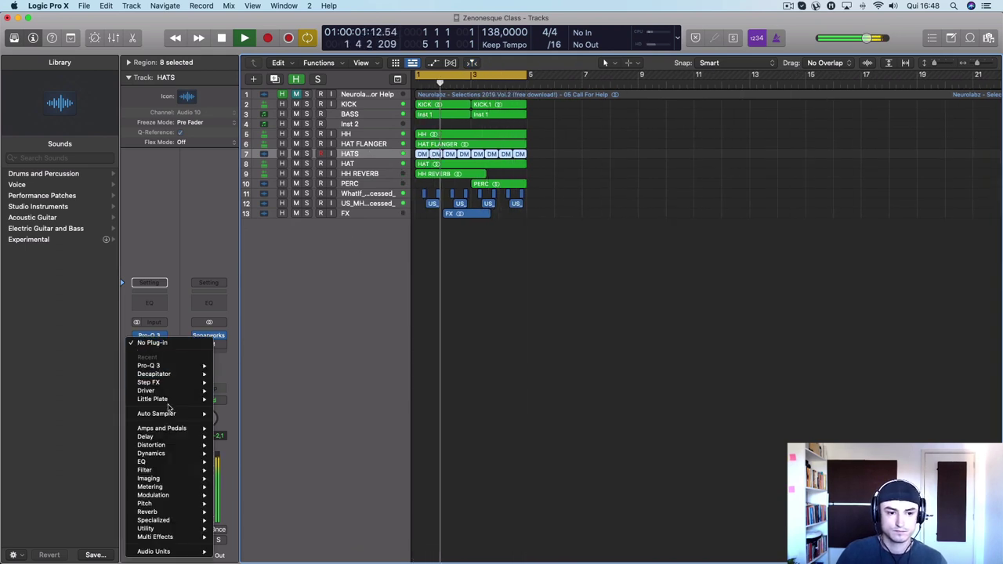
pyautogui.moveTo(152, 452)
pyautogui.moveTo(258, 461)
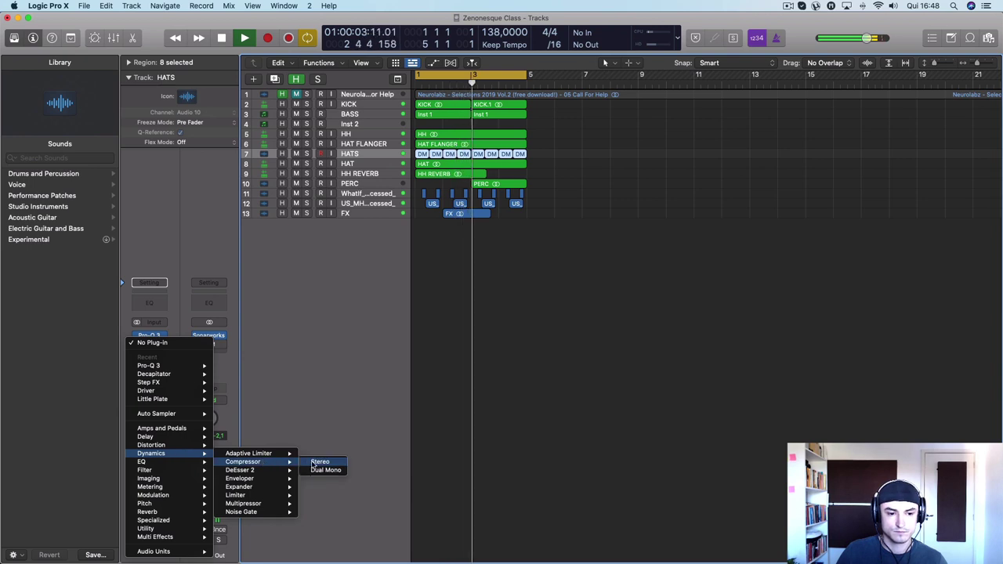
pyautogui.click(316, 462)
pyautogui.click(800, 161)
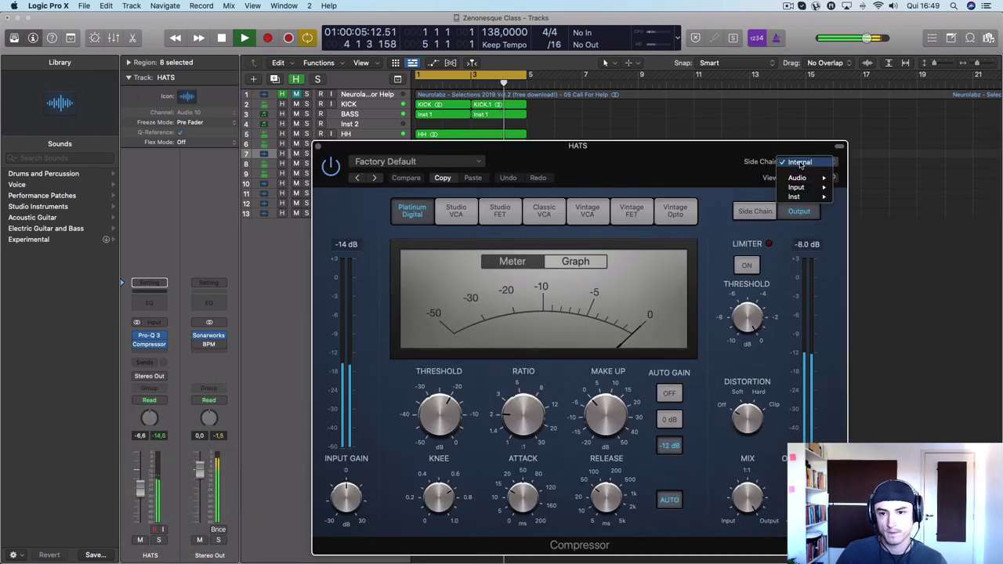
pyautogui.moveTo(793, 179)
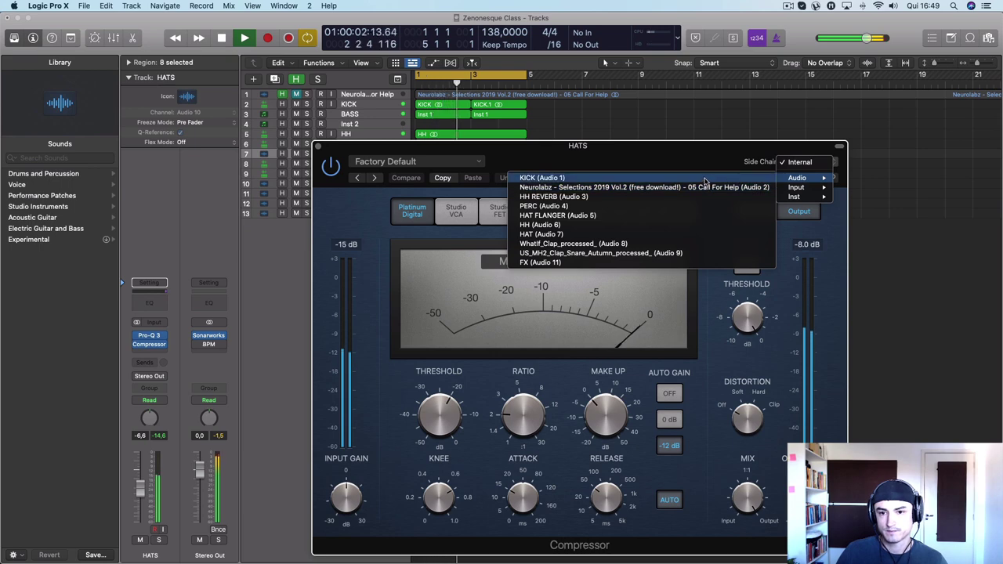
pyautogui.click(695, 176)
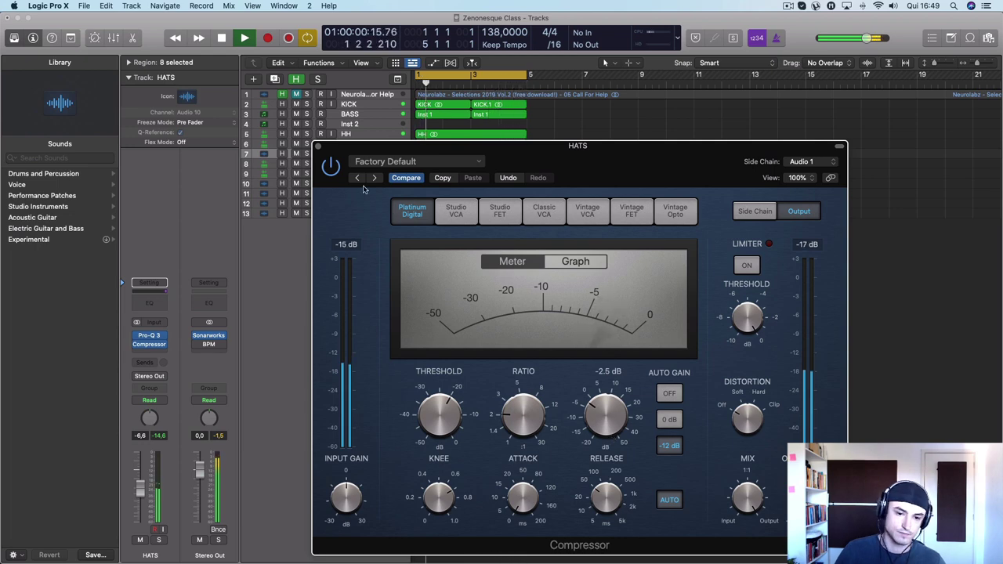
pyautogui.click(319, 146)
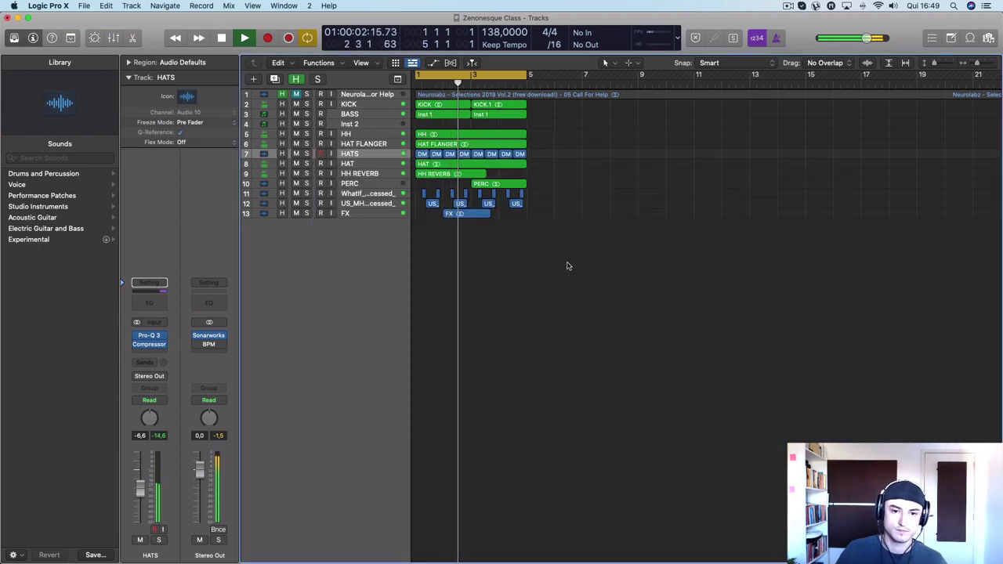
# Step: Stop playback and create a Serum software instrument track below the FX track
pyautogui.click(352, 214)
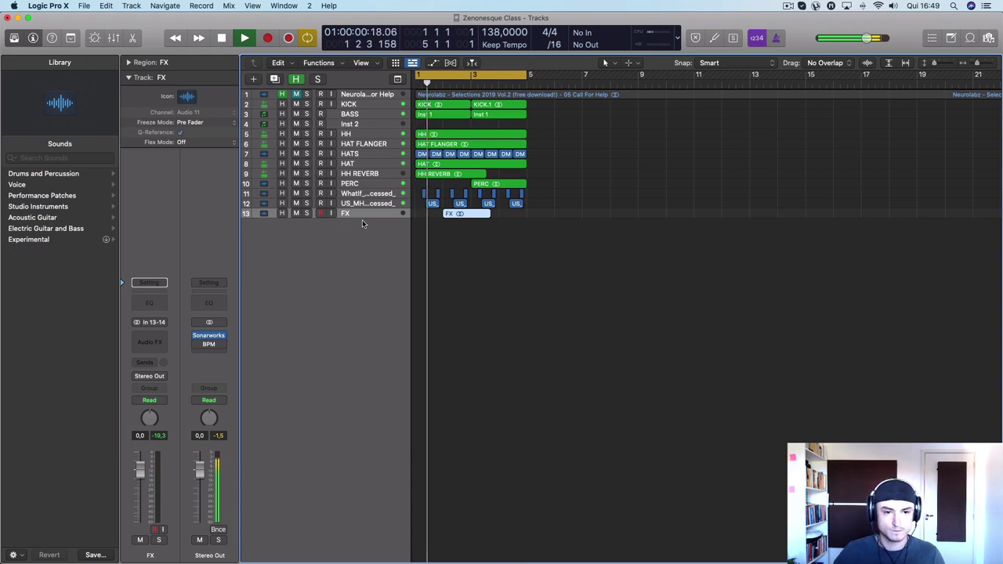
pyautogui.press('space')
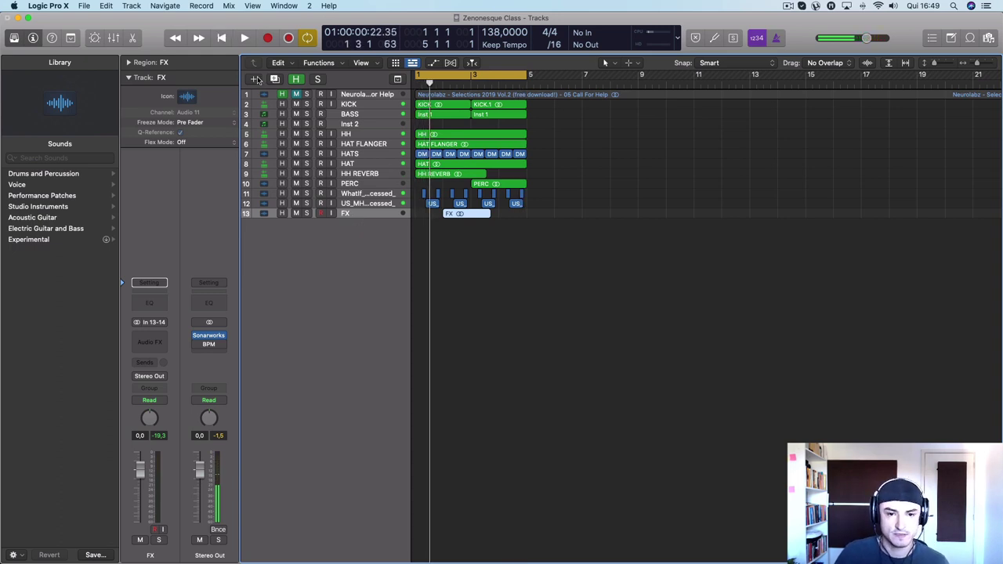
pyautogui.click(255, 79)
pyautogui.click(521, 50)
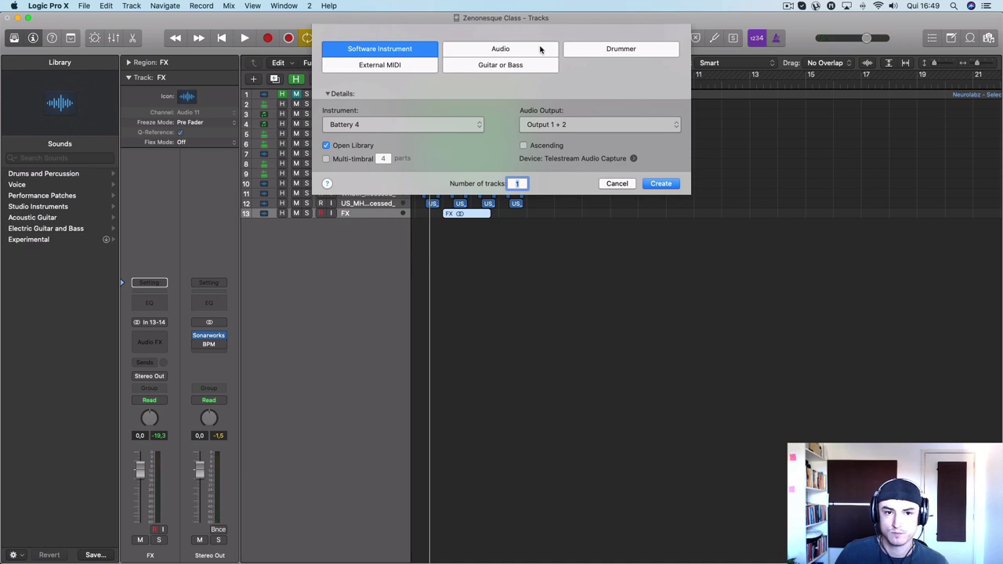
pyautogui.click(440, 127)
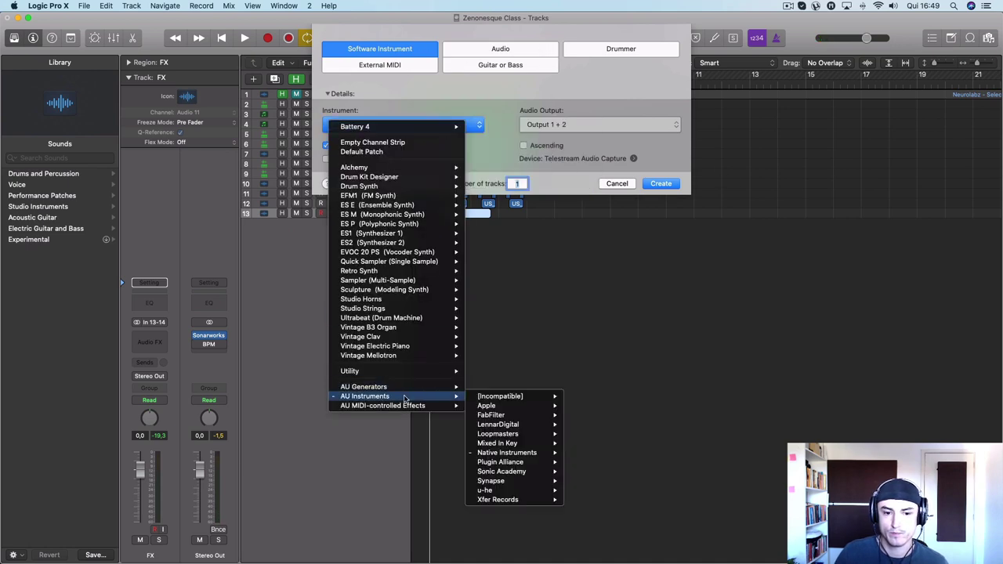
pyautogui.moveTo(437, 398)
pyautogui.moveTo(532, 500)
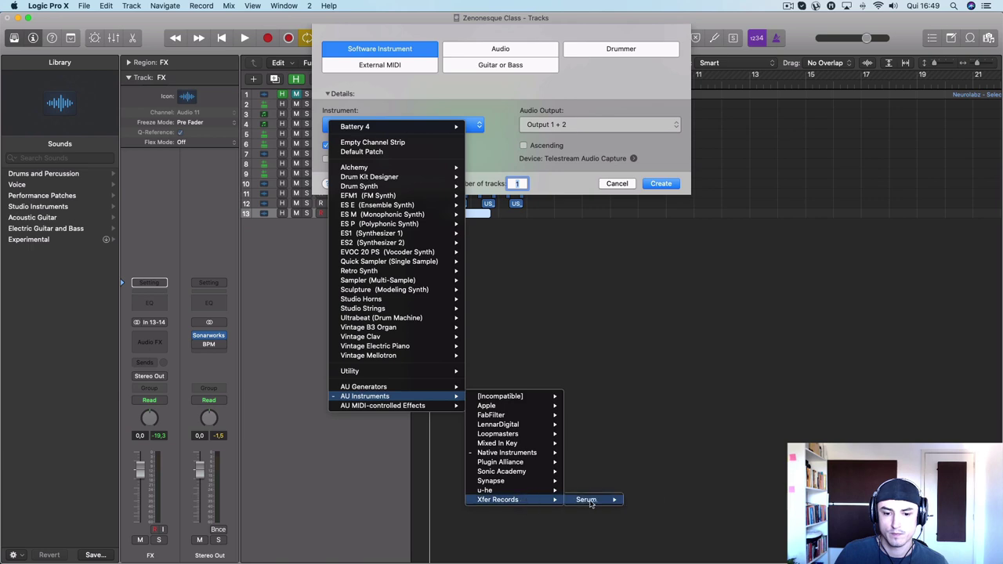
pyautogui.click(644, 500)
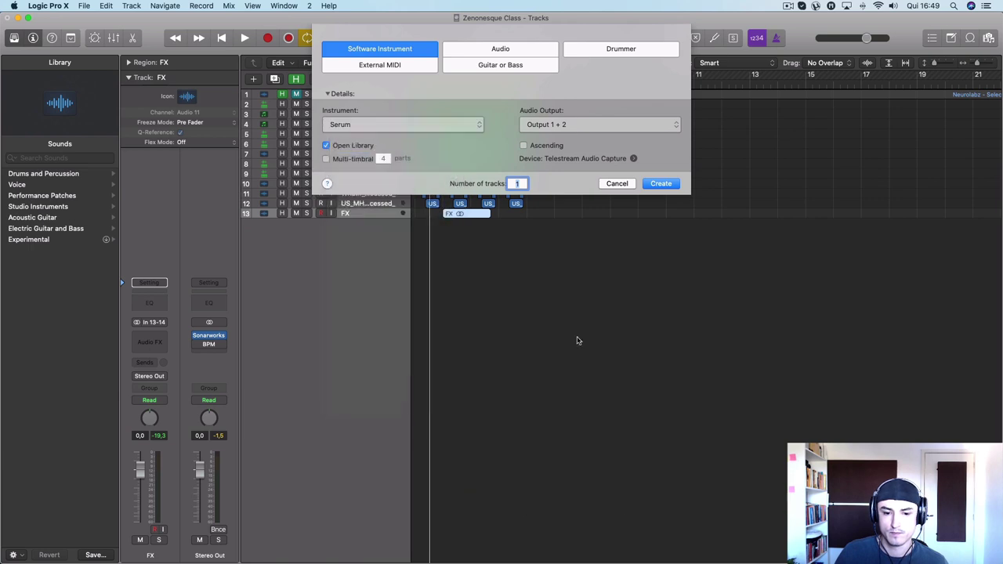
pyautogui.click(660, 183)
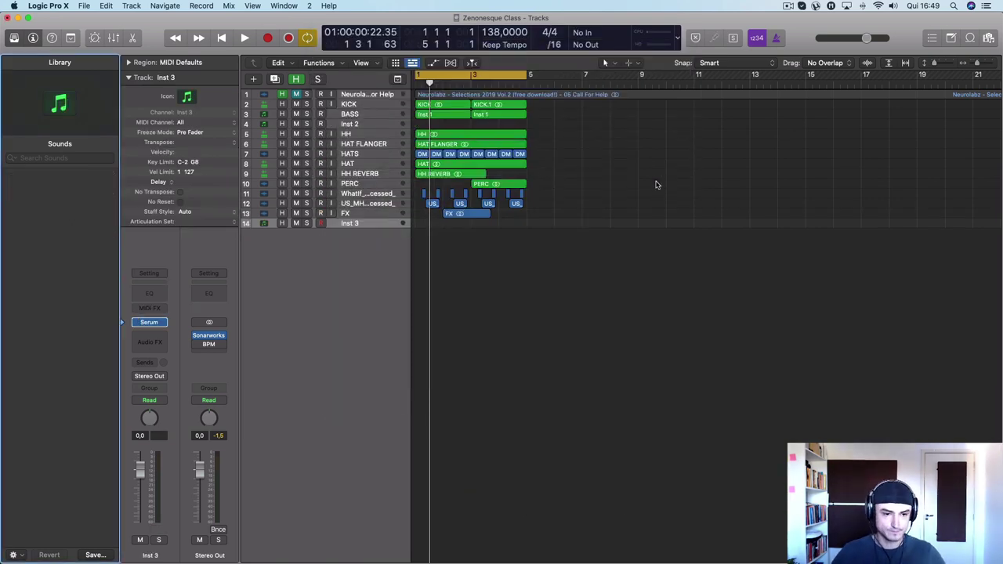
# Step: Create a one-bar MIDI region at bar 1 on the Serum track, draw a long note in it, and close the editor
pyautogui.rightClick(427, 221)
pyautogui.click(437, 219)
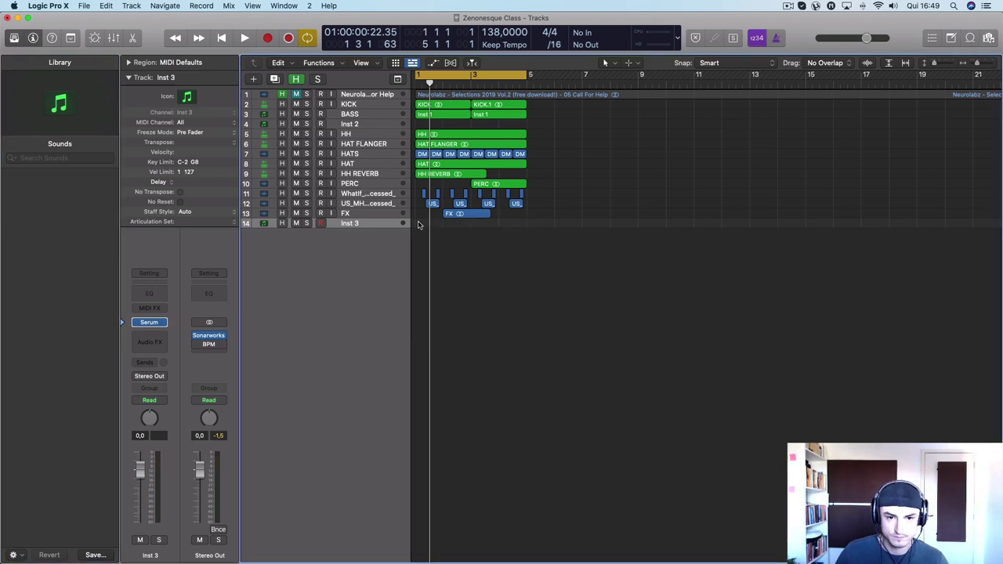
pyautogui.rightClick(420, 222)
pyautogui.click(432, 225)
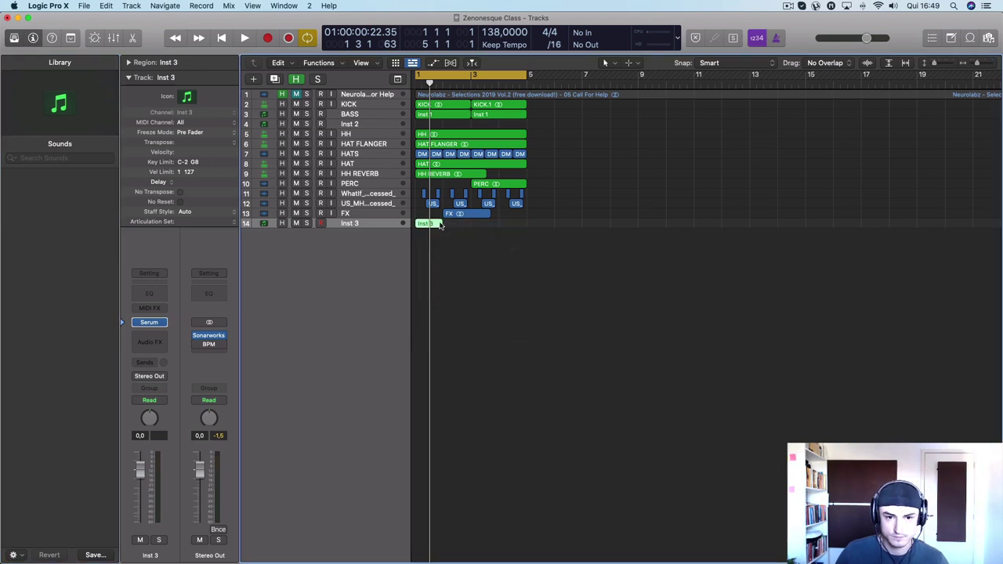
pyautogui.doubleClick(430, 225)
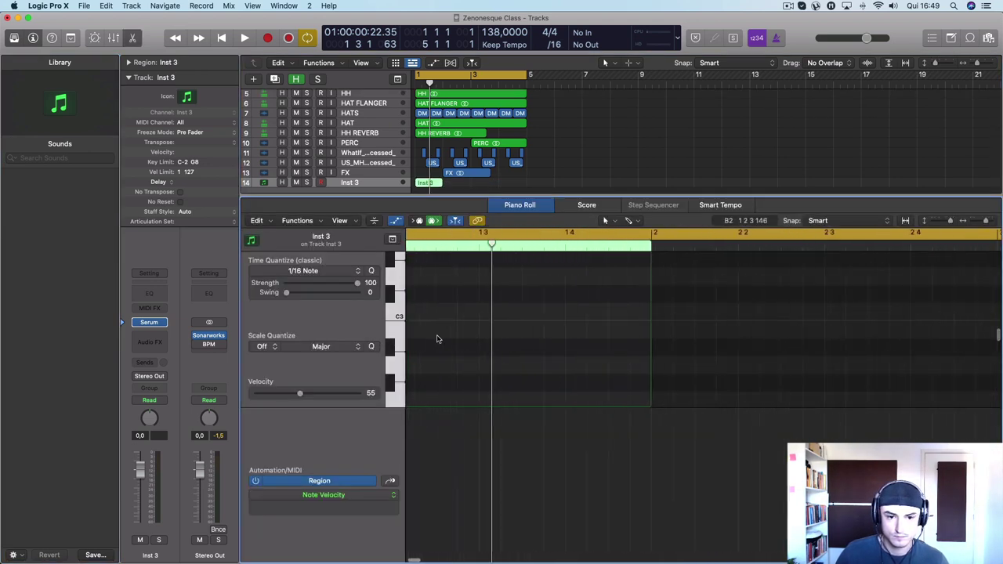
pyautogui.moveTo(417, 282); pyautogui.dragTo(748, 283)
pyautogui.click(509, 206)
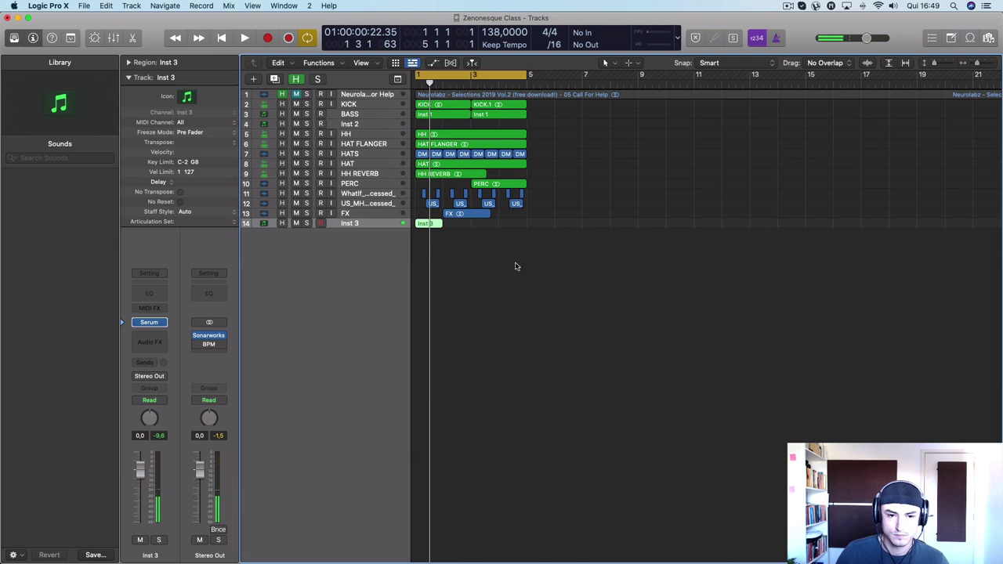
# Step: Play the groove with the Serum track and lower that track's volume to -3.8 dB
pyautogui.press('space')
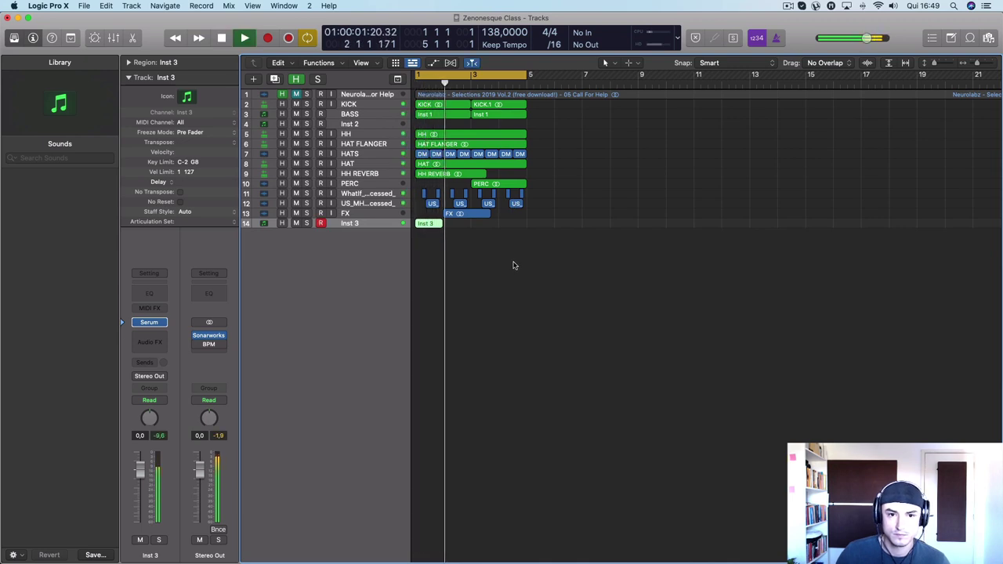
pyautogui.moveTo(140, 470); pyautogui.dragTo(143, 502)
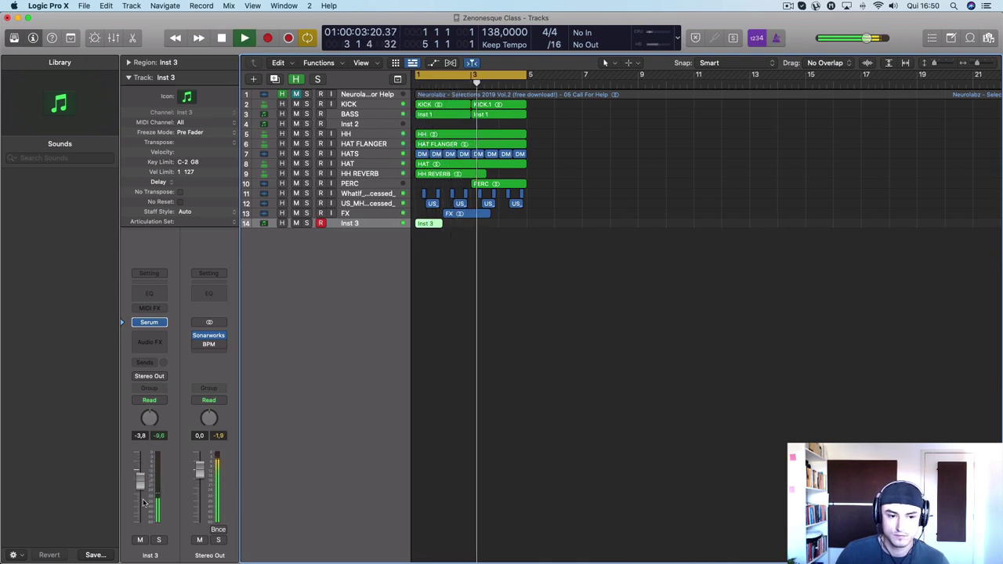
pyautogui.press('space')
# Step: Add a Channel EQ to the Serum track with the low cut enabled and raised to roughly 300 Hz
pyautogui.click(149, 293)
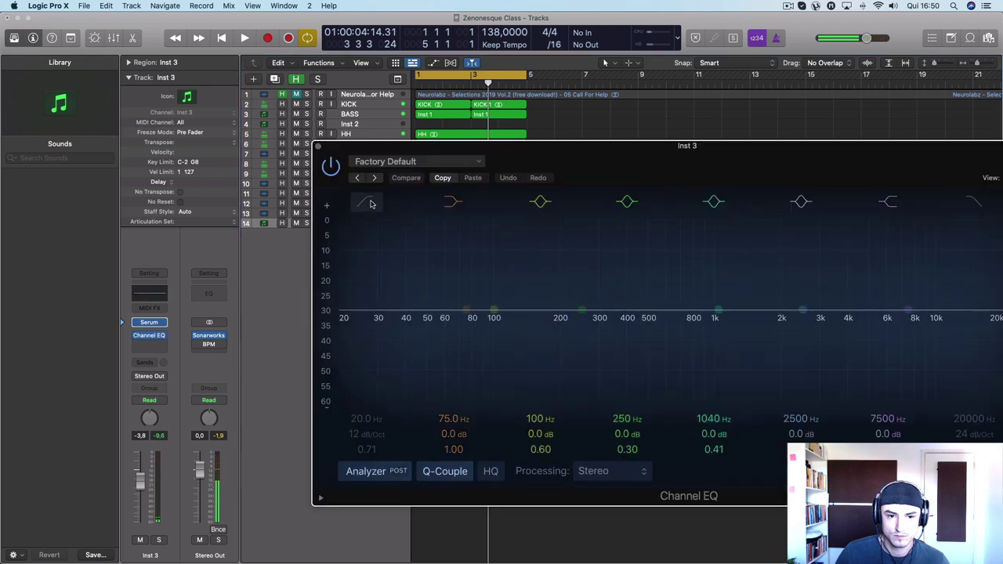
pyautogui.click(371, 204)
pyautogui.moveTo(348, 317); pyautogui.dragTo(604, 327)
pyautogui.click(319, 146)
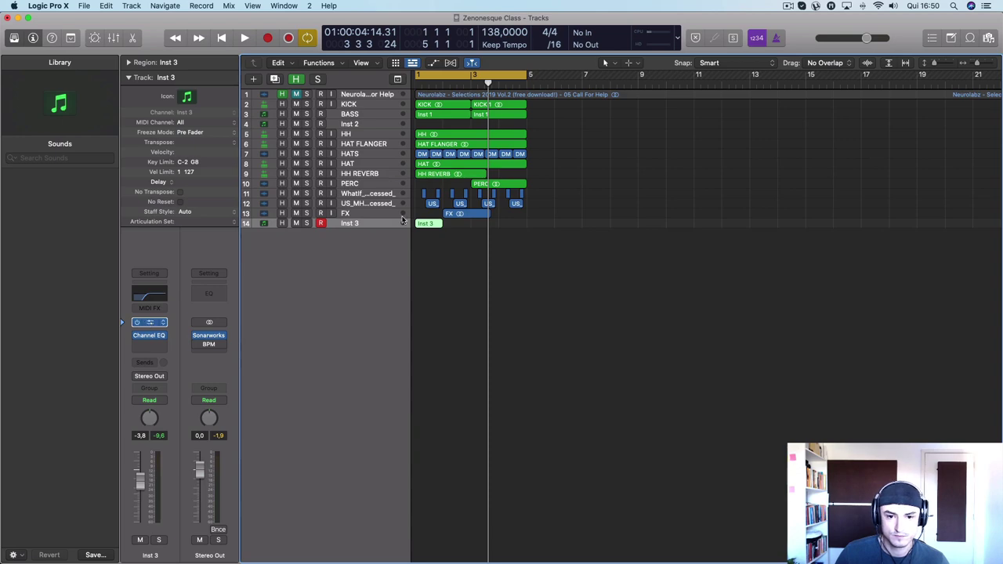
# Step: Open the new track's Serum instrument and load the user preset PD Angles & Light from the INFINITE STRUCTURES bank
pyautogui.click(264, 223)
pyautogui.moveTo(583, 164); pyautogui.dragTo(542, 123)
pyautogui.click(523, 159)
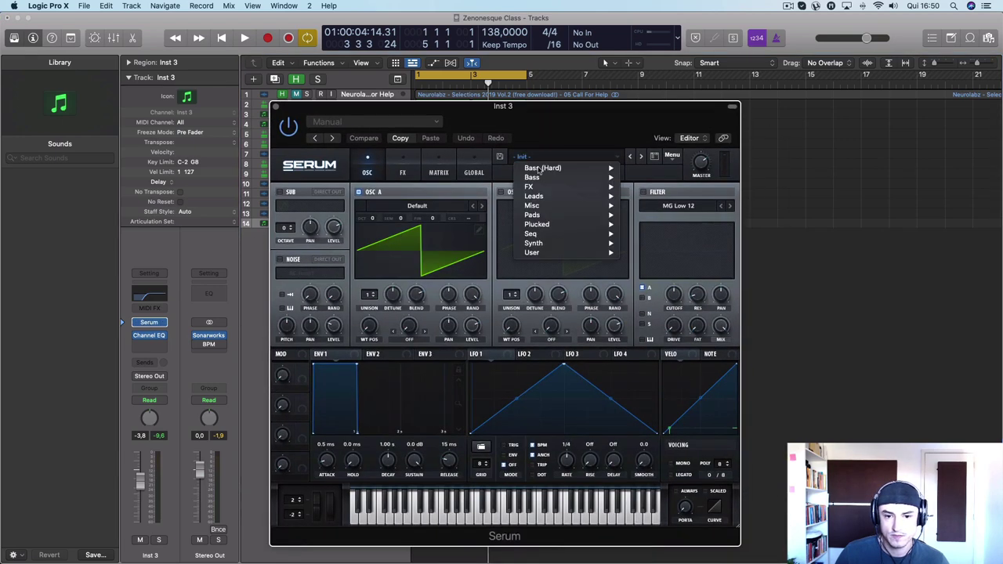
pyautogui.moveTo(598, 249)
pyautogui.moveTo(698, 262)
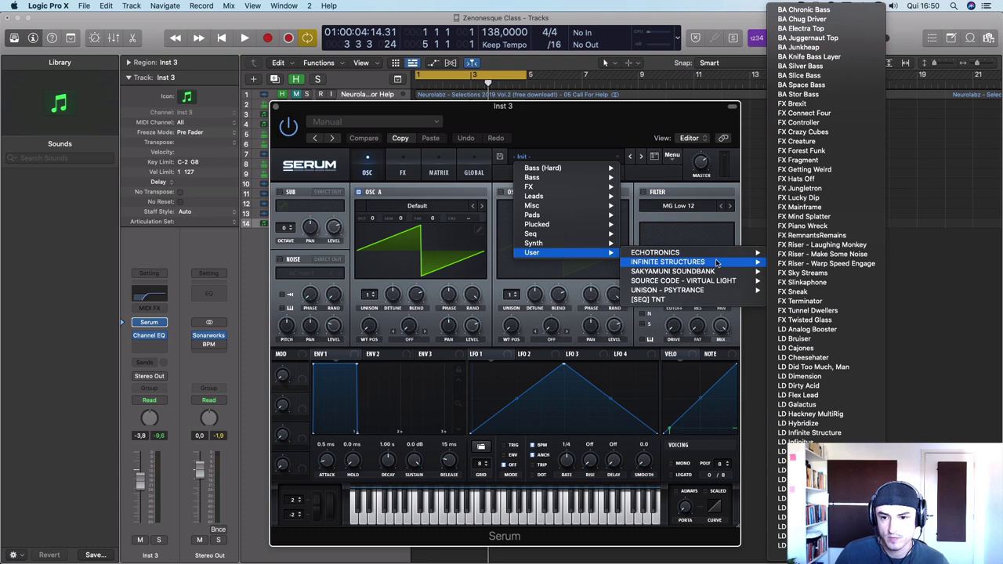
pyautogui.scroll(-11, 840, 274)
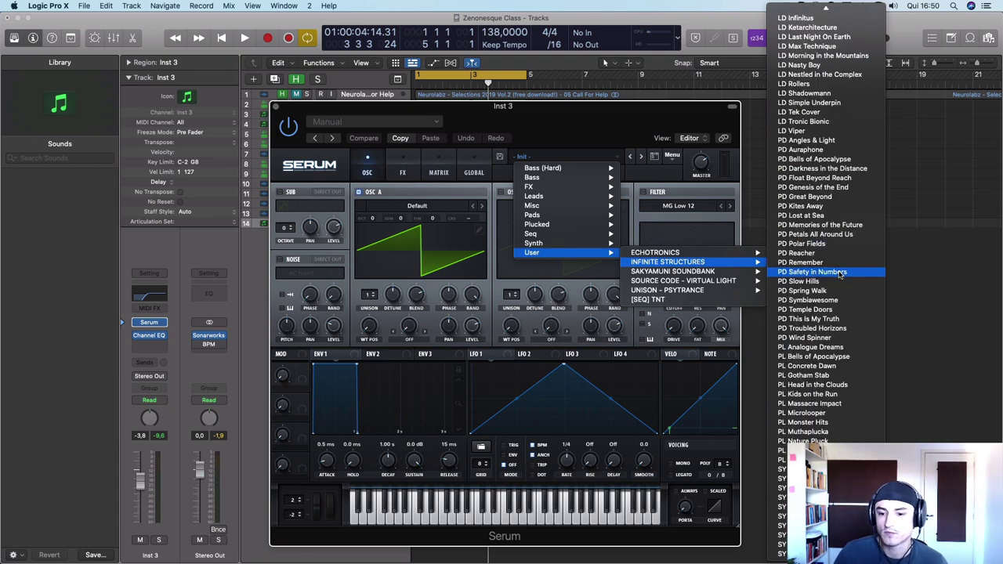
pyautogui.scroll(10, 844, 264)
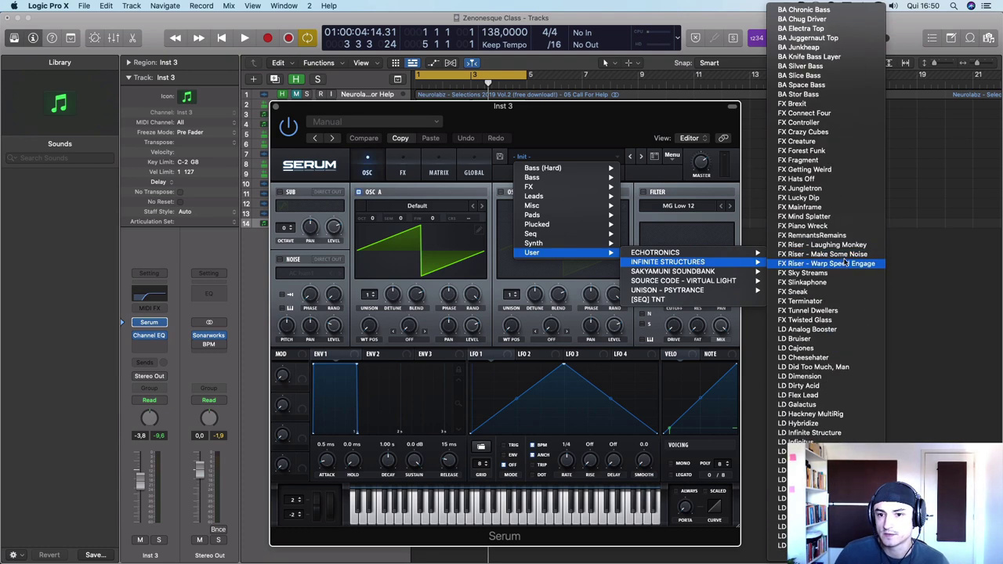
pyautogui.scroll(-3, 832, 266)
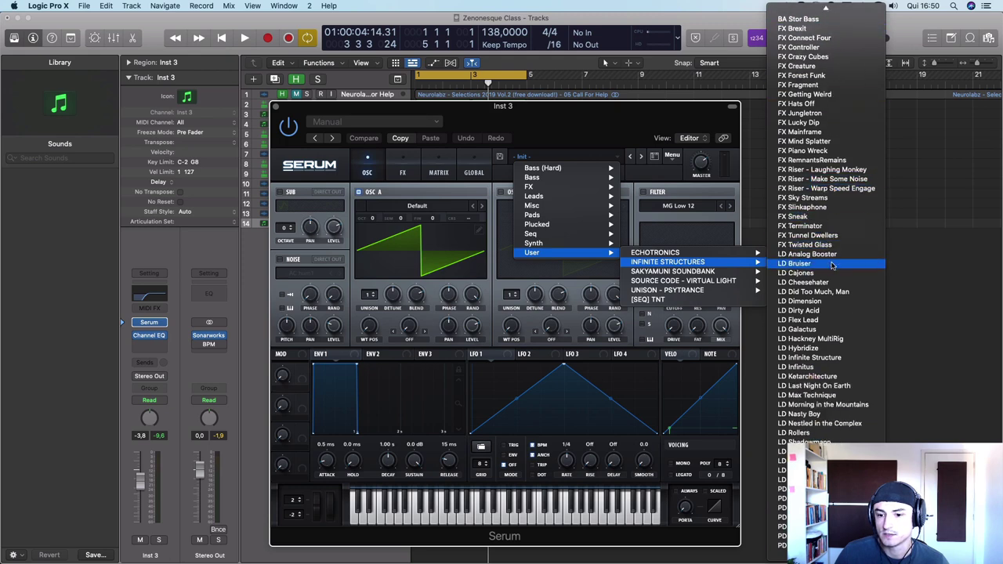
pyautogui.scroll(-12, 832, 271)
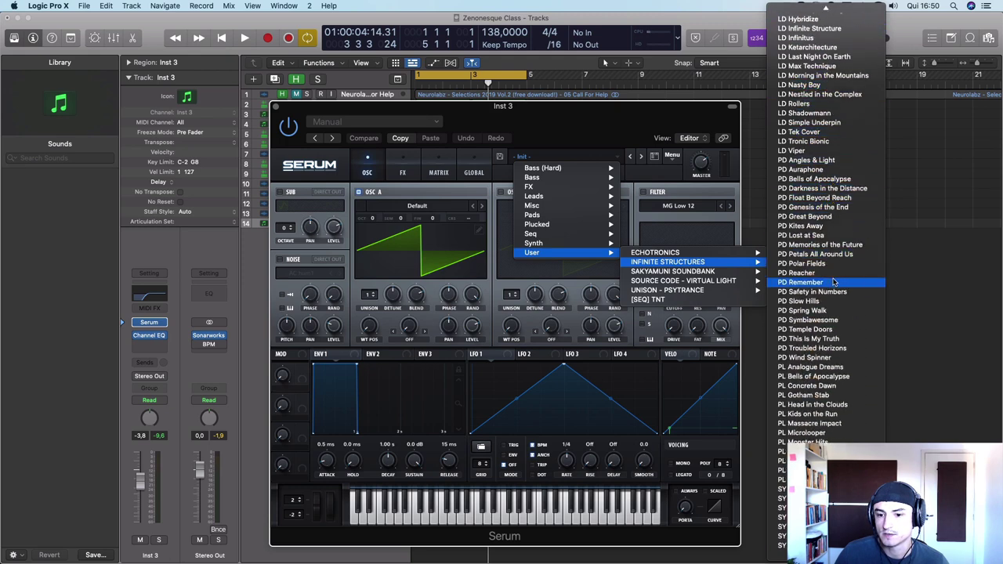
pyautogui.scroll(-1, 833, 282)
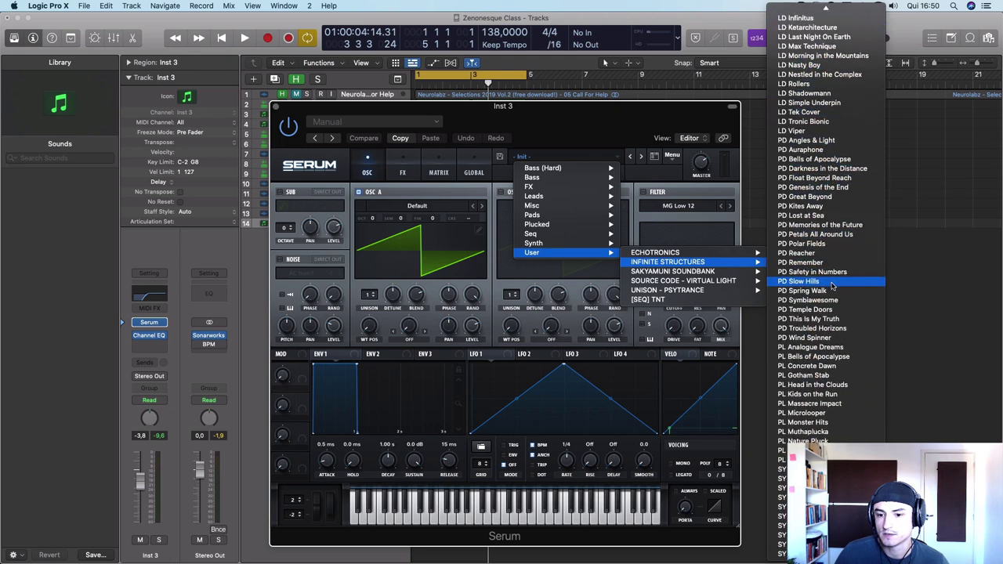
pyautogui.click(819, 141)
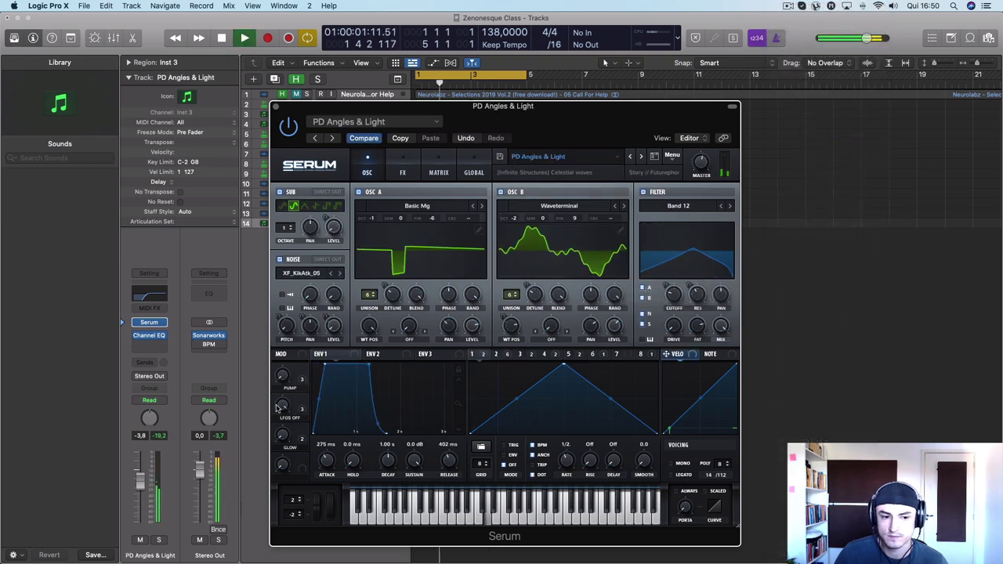
# Step: Lower the Serum track's volume to -8.2 dB during playback, and replay the groove from the start with the Serum window clear of the track headers
pyautogui.moveTo(140, 481); pyautogui.dragTo(140, 491)
pyautogui.click(244, 281)
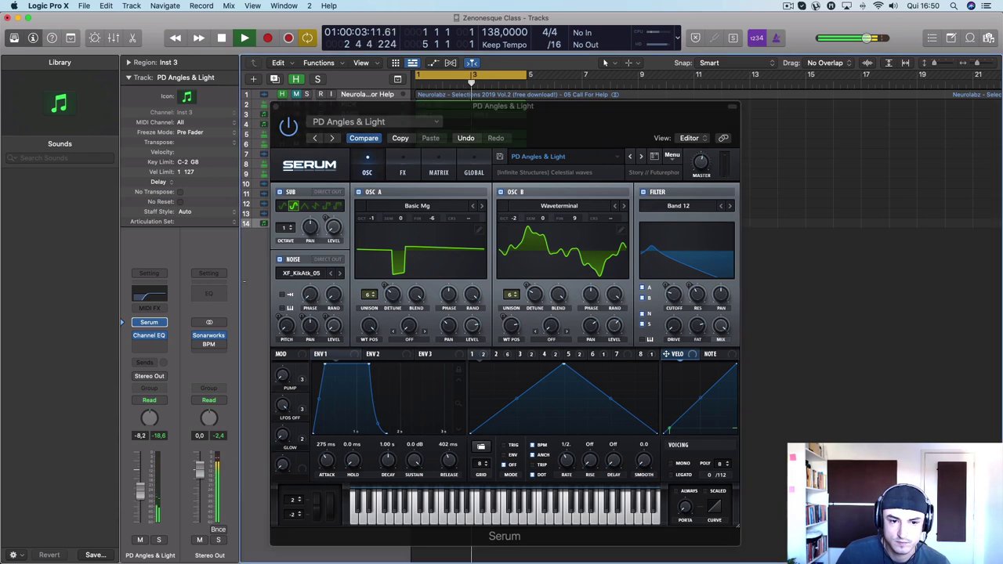
pyautogui.moveTo(311, 108); pyautogui.dragTo(750, 175)
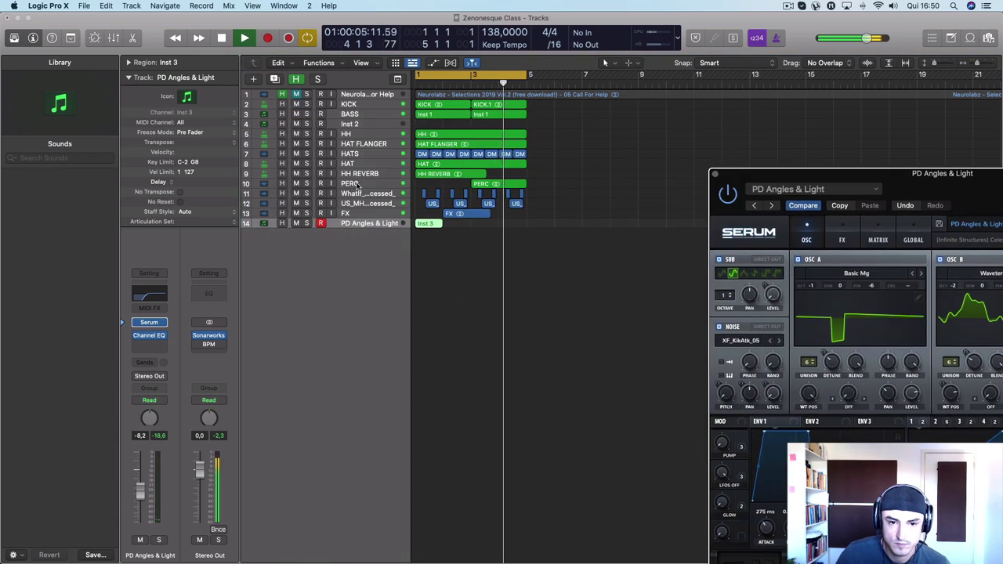
pyautogui.press('Return')
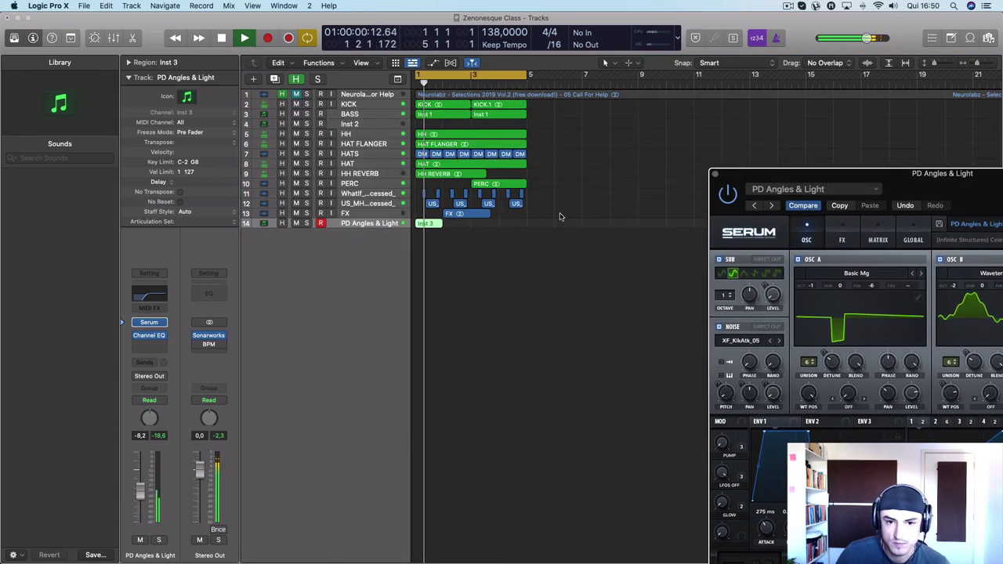
pyautogui.moveTo(835, 177); pyautogui.dragTo(588, 110)
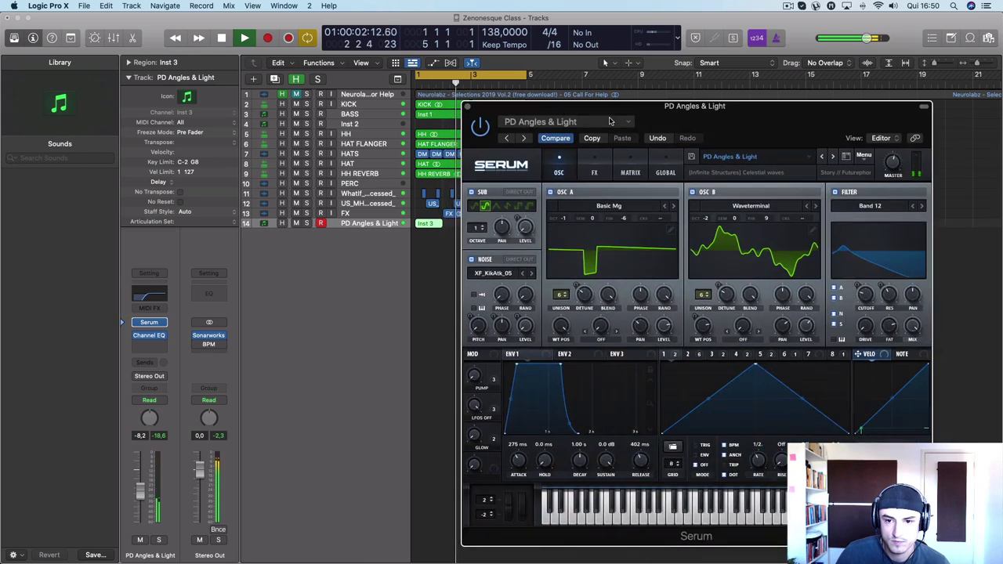
# Step: Try the PD Auraphone preset in Serum with both oscillators set to octave -2 while the groove plays
pyautogui.click(832, 156)
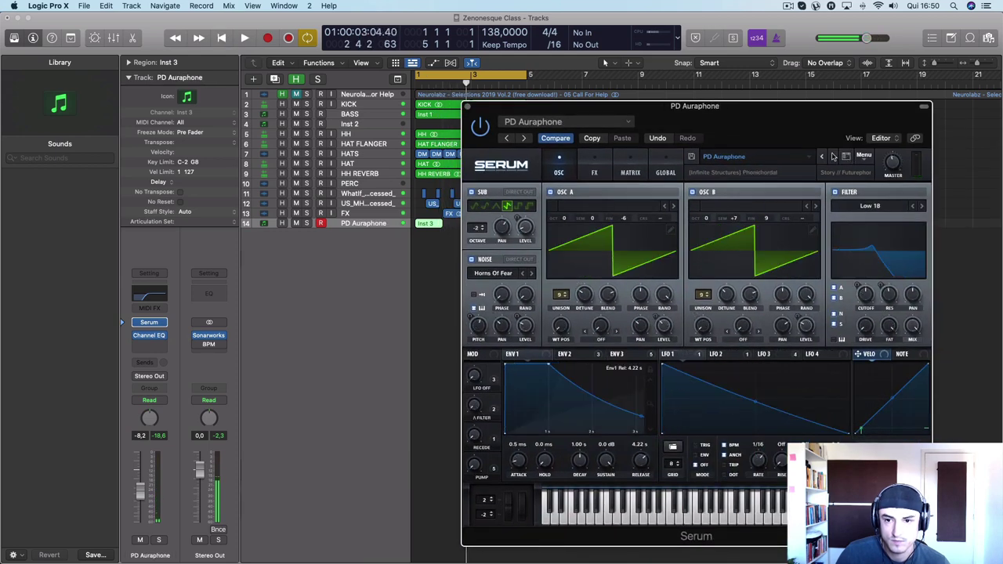
pyautogui.press('space')
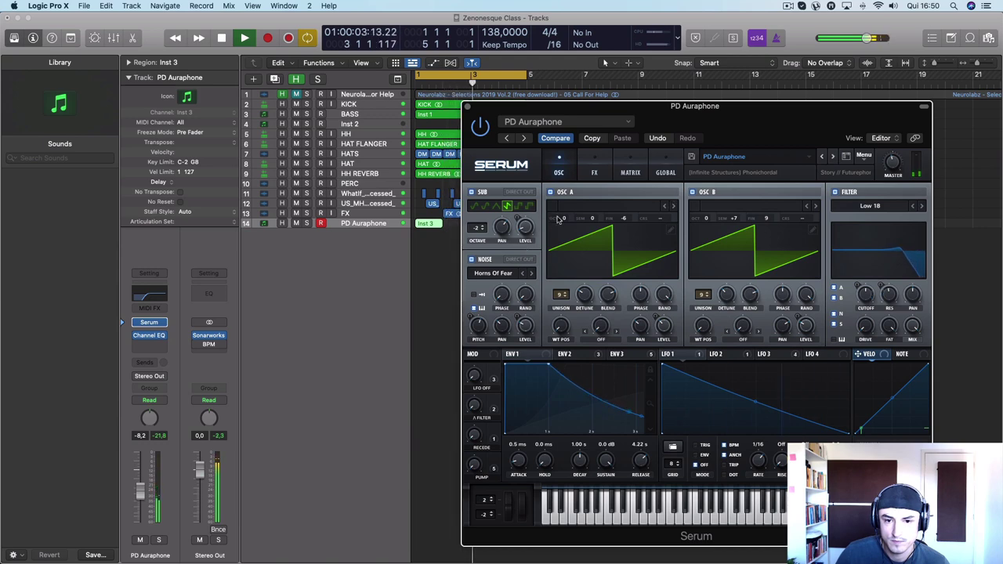
pyautogui.moveTo(561, 220); pyautogui.dragTo(562, 232)
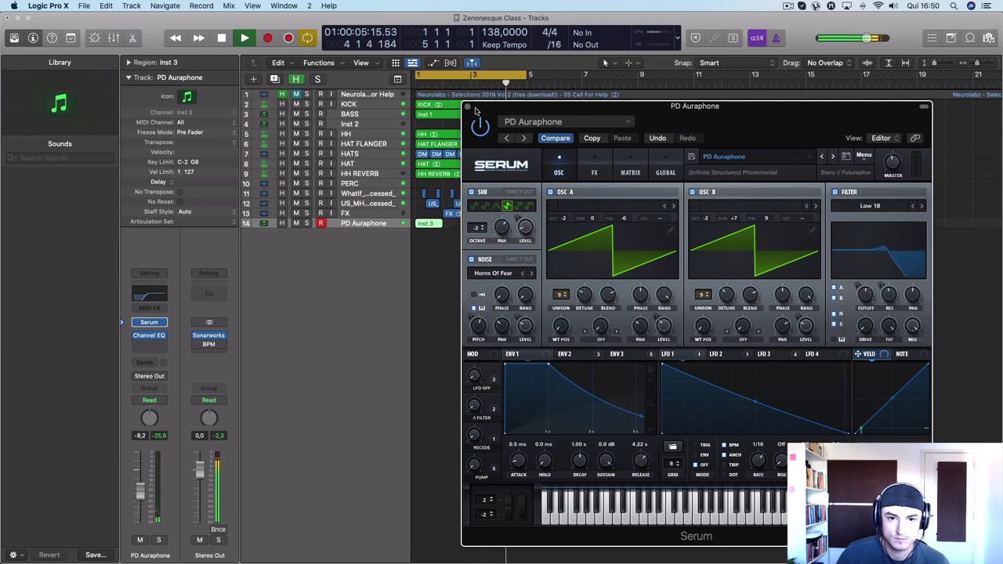
# Step: Audition the Serum presets PD Bells of Apocalypse, PD Darkness in the Distance and PD Float Beyond Reach against the groove
pyautogui.click(832, 156)
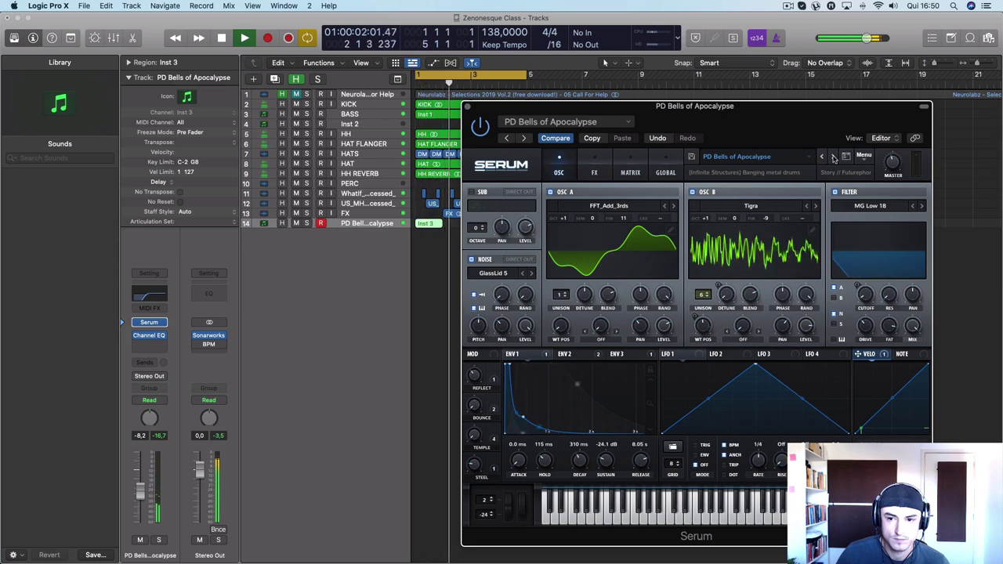
pyautogui.click(833, 157)
pyautogui.press('space')
pyautogui.press('space')
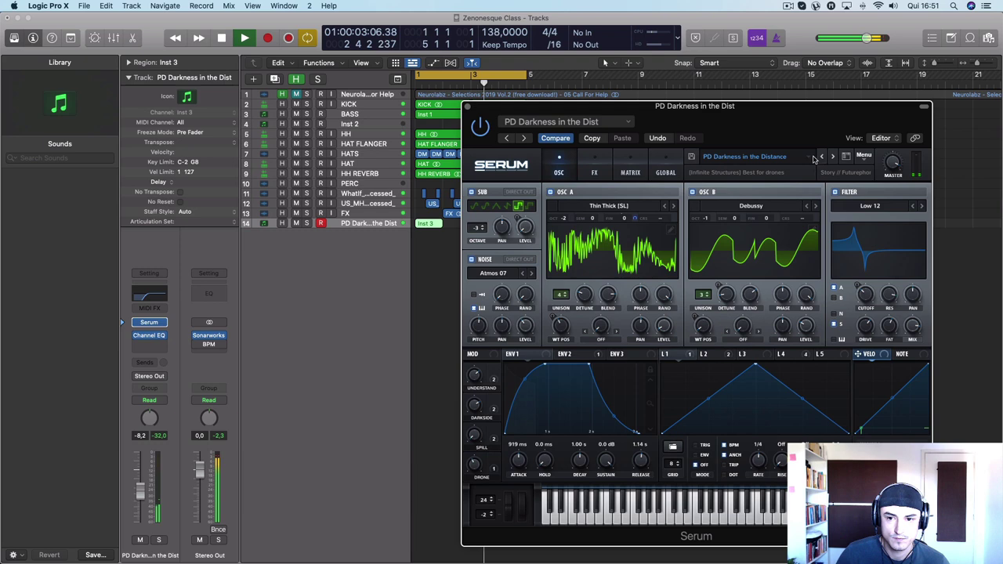
pyautogui.click(832, 157)
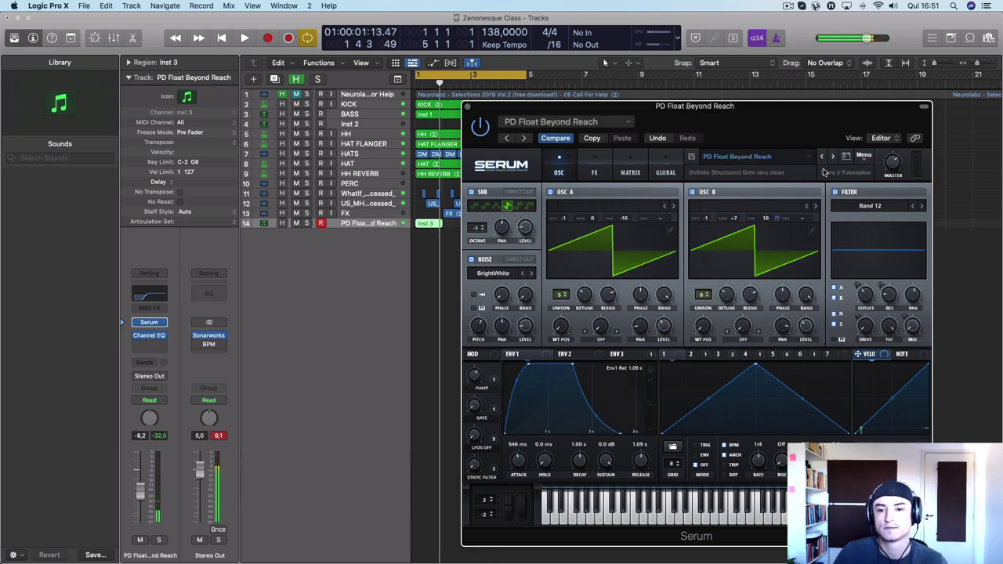
pyautogui.press('space')
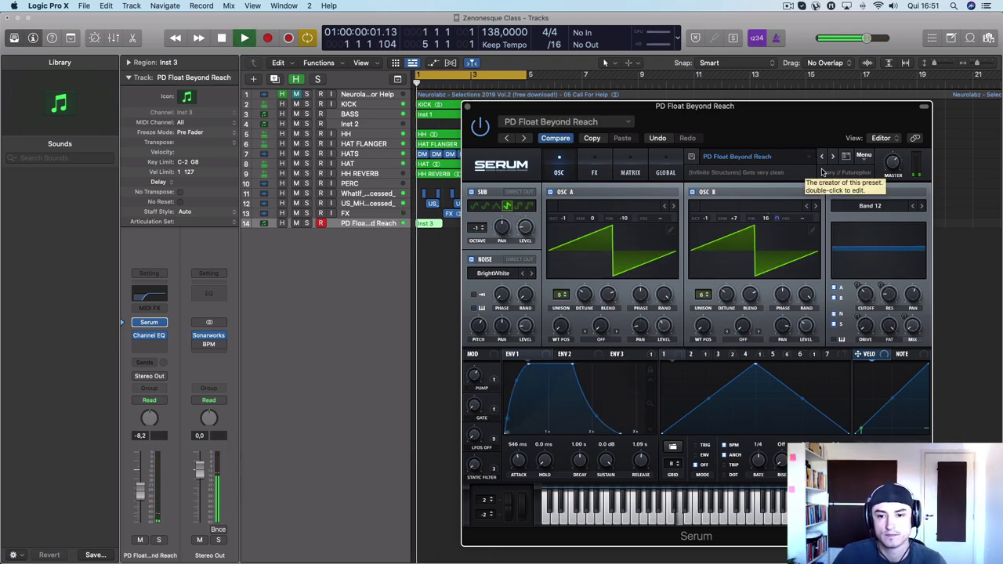
# Step: Load the [AMBIENCE] Burn in Liquid preset from the SAKYAMUNI SOUNDBANK, listen to it in the groove, and close Serum
pyautogui.click(750, 158)
pyautogui.moveTo(755, 255)
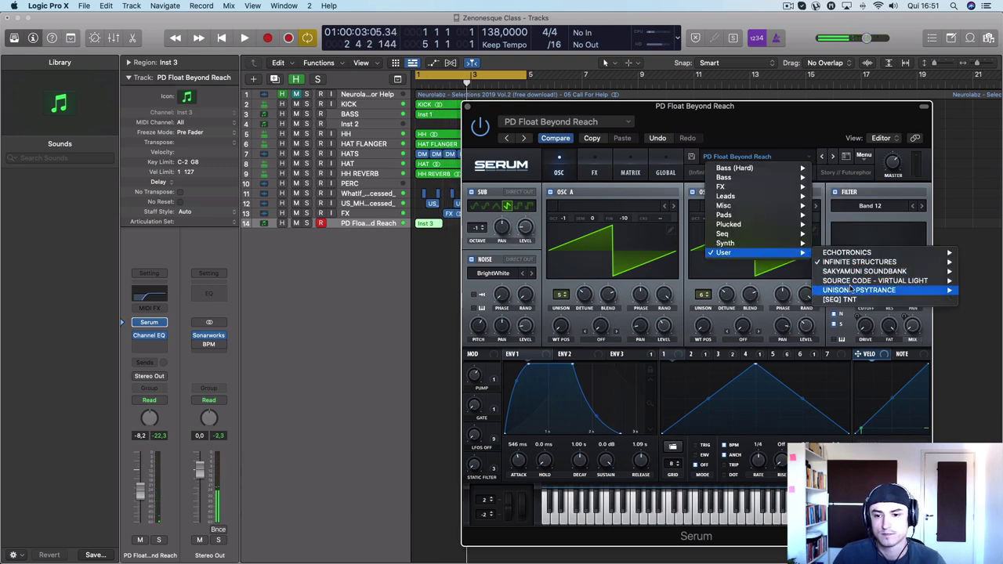
pyautogui.moveTo(849, 289)
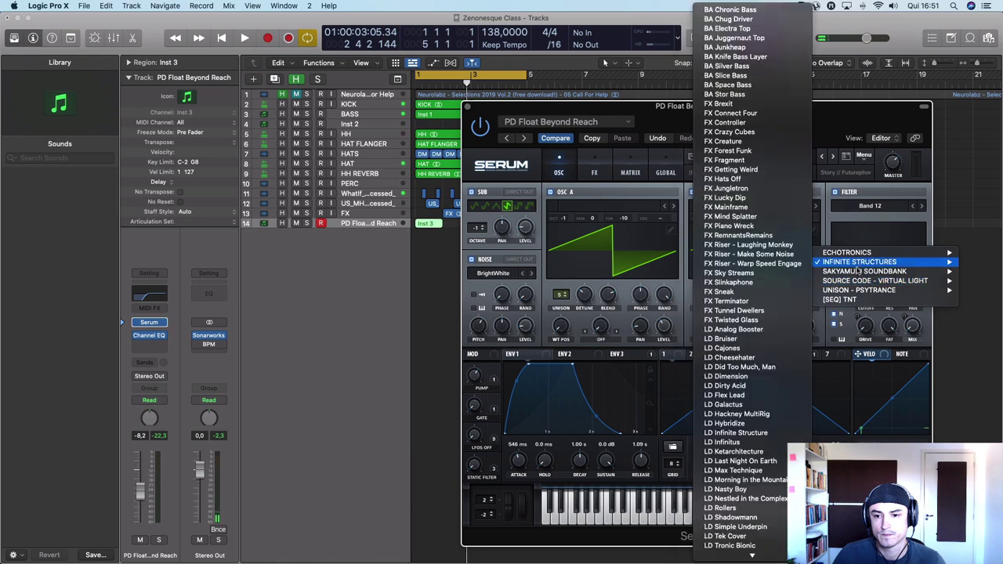
pyautogui.moveTo(856, 272)
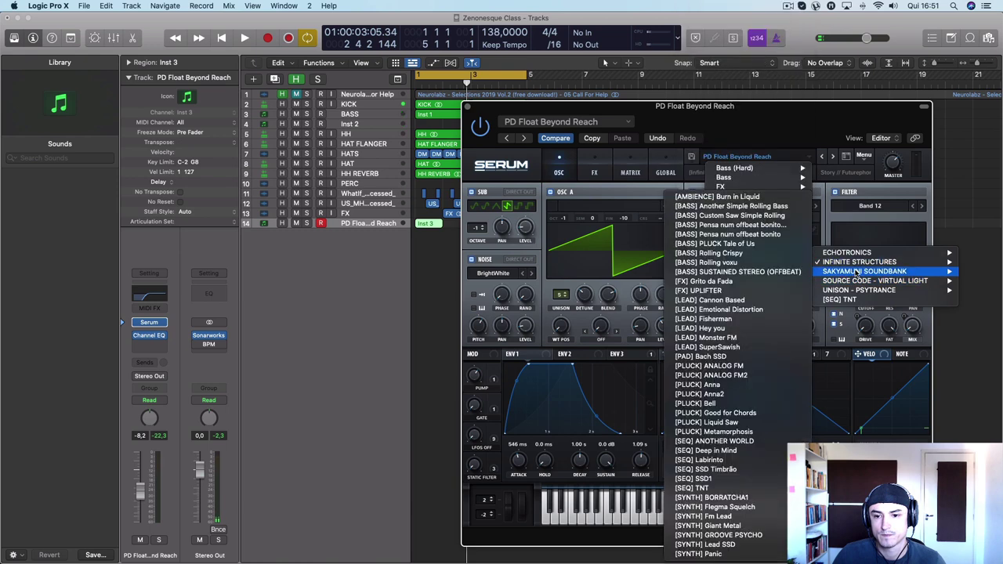
pyautogui.click(741, 198)
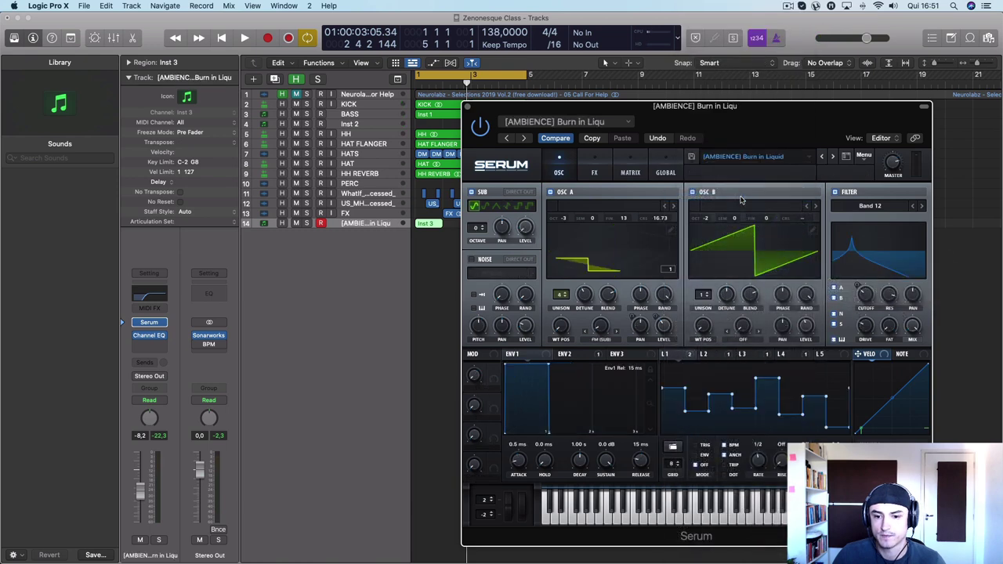
pyautogui.press('space')
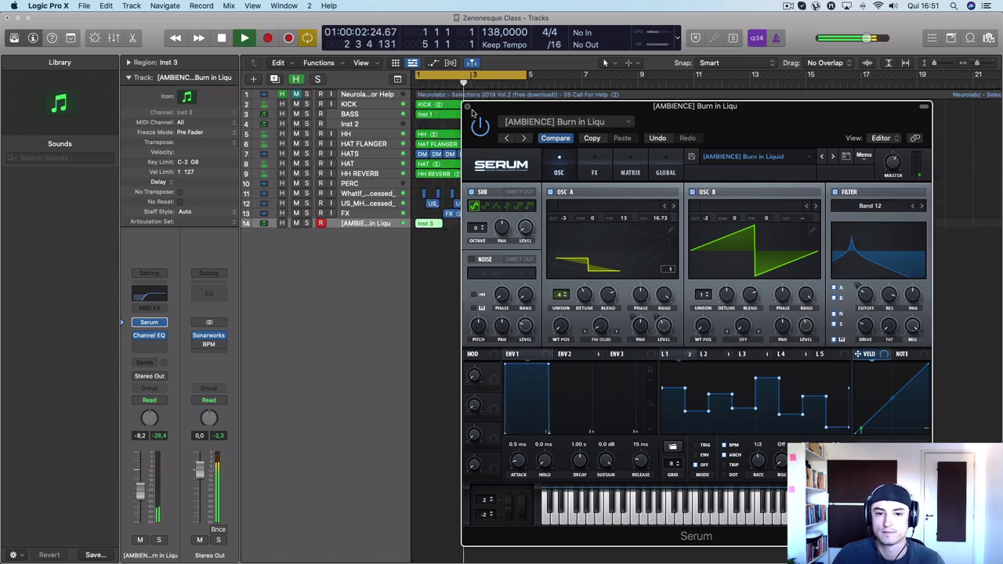
pyautogui.click(467, 107)
# Step: Repeat all regions except the reference track's from bar 5, and extend the cycle range to bar 9
pyautogui.moveTo(425, 223)
pyautogui.mouseDown()
pyautogui.moveTo(538, 224)
pyautogui.moveTo(422, 224)
pyautogui.moveTo(430, 232)
pyautogui.mouseUp()
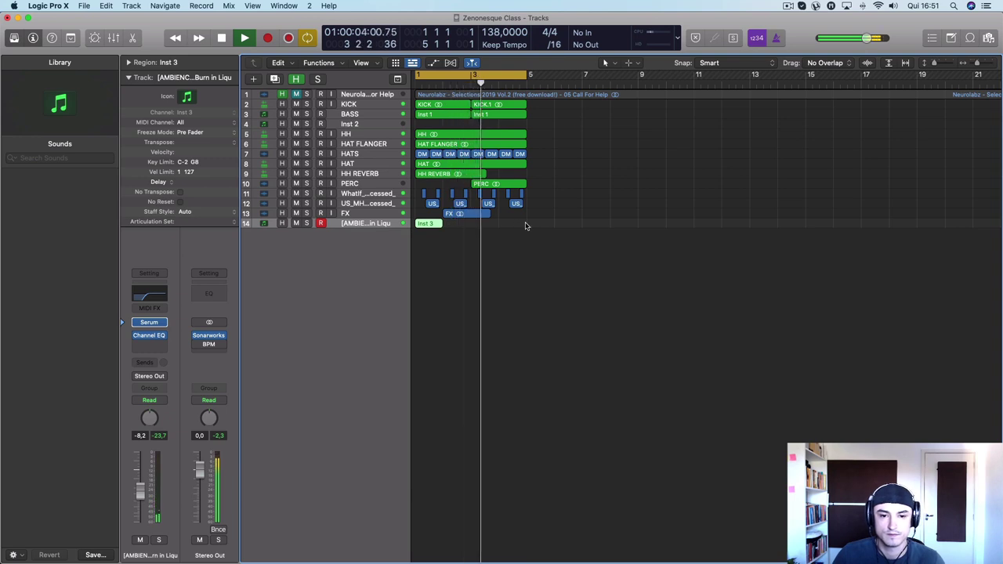
pyautogui.press('space')
pyautogui.press('super+a')
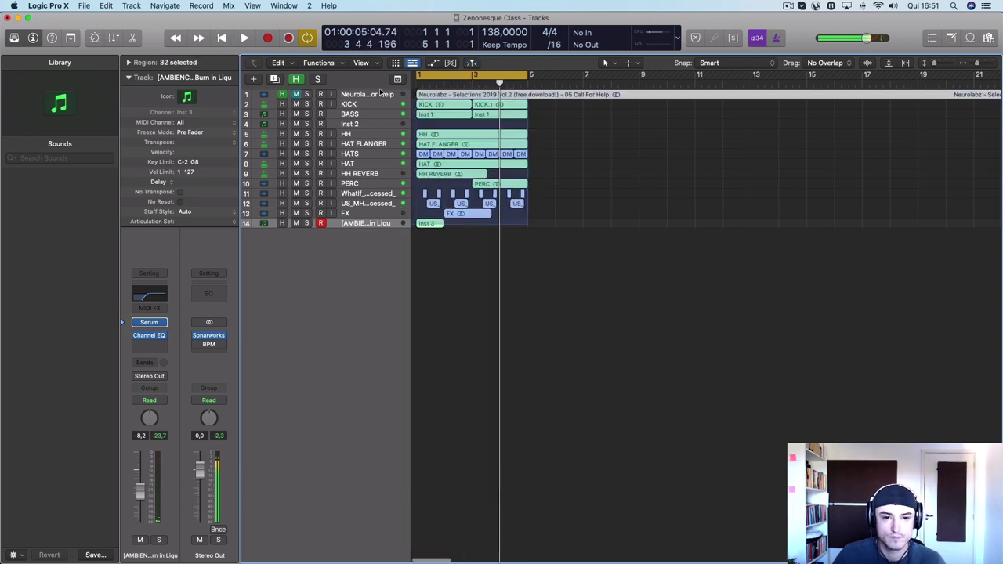
pyautogui.moveTo(570, 116); pyautogui.dragTo(430, 115)
pyautogui.press('space')
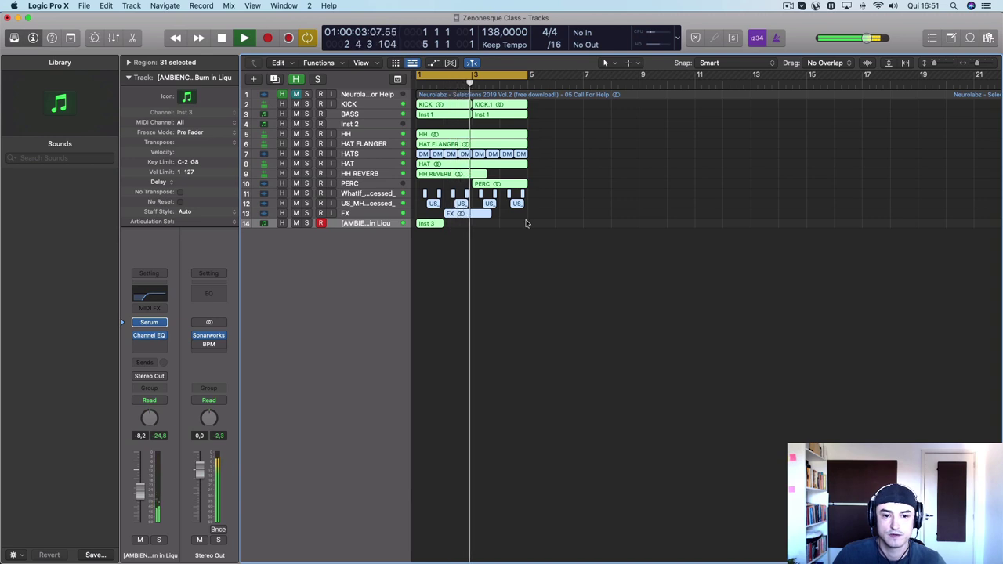
pyautogui.moveTo(527, 227); pyautogui.dragTo(643, 79)
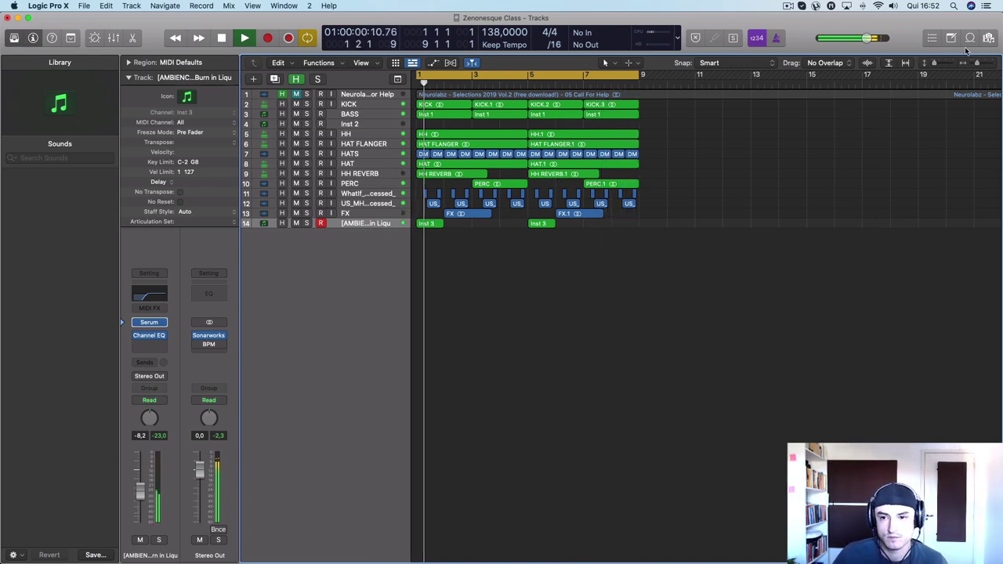
pyautogui.press('space')
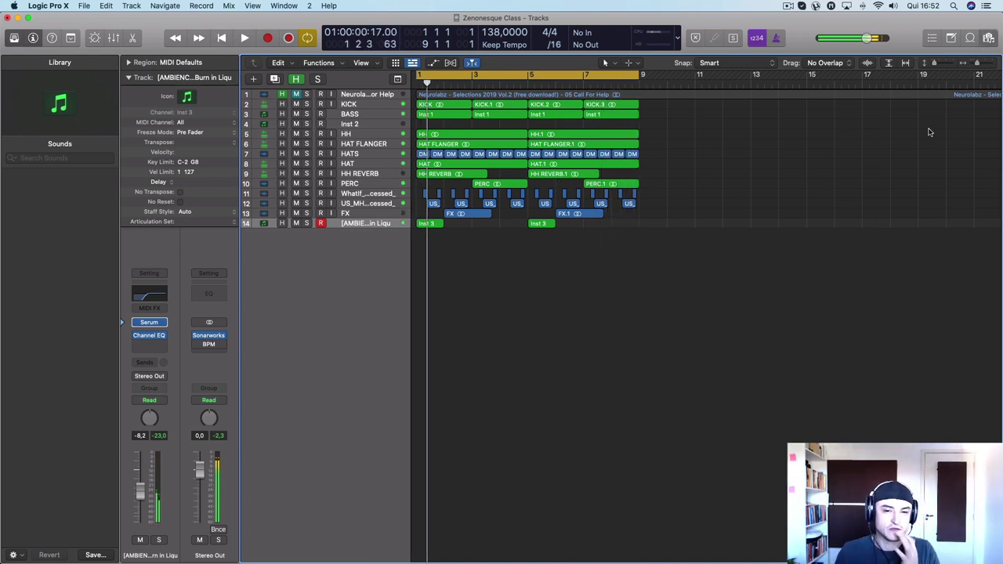
# Step: Browse all files in the 8. SAMPLES folder and search it for "glitch"
pyautogui.press('f')
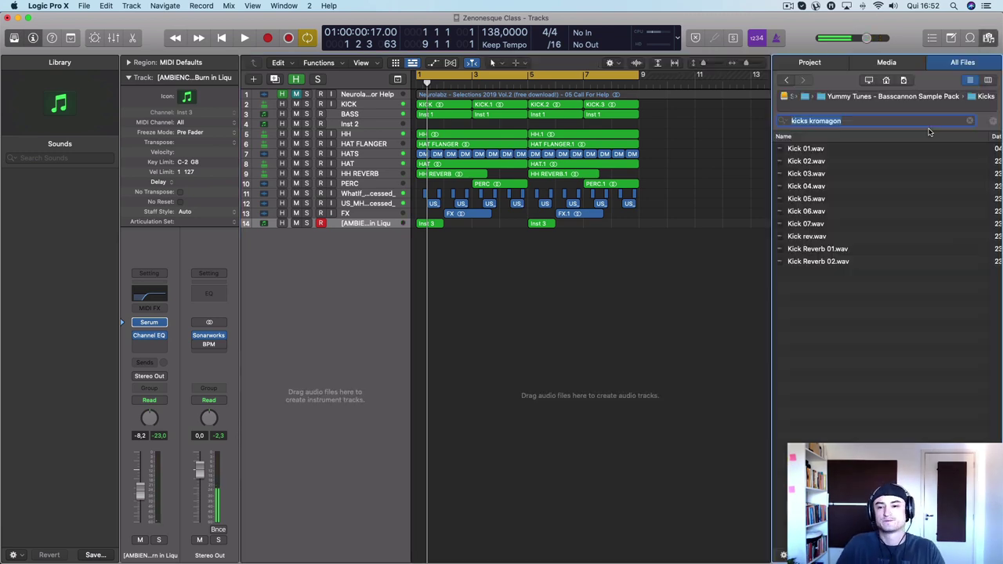
pyautogui.click(805, 95)
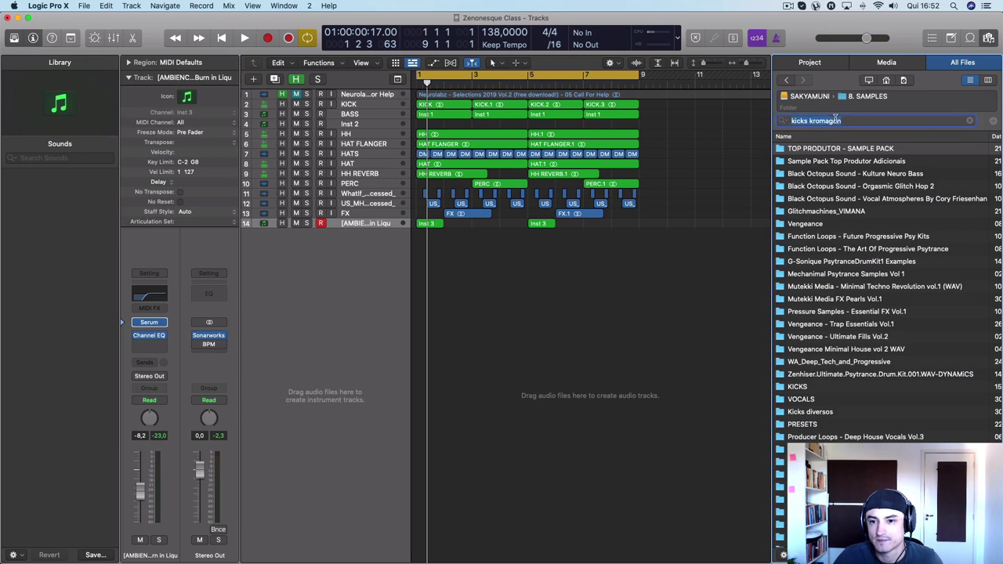
pyautogui.write('glitch')
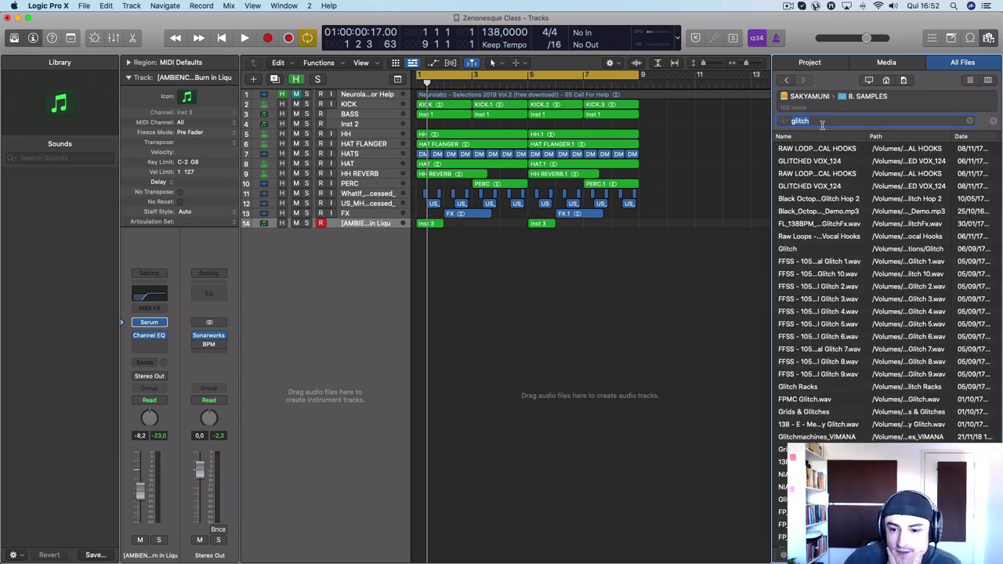
# Step: Audition the glitch samples and place FP_FG Glitch Girl 10.wav at bar 7 on a new audio track below the Serum track
pyautogui.scroll(-1, 822, 345)
pyautogui.click(822, 341)
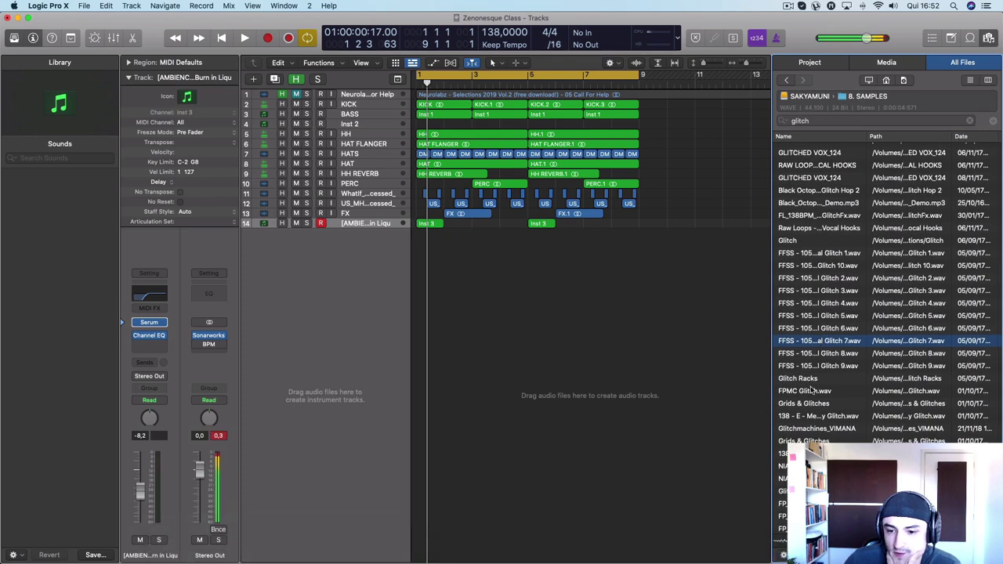
pyautogui.press('Down')
pyautogui.press('Down')
pyautogui.press('Down')
pyautogui.press('Down')
pyautogui.press('Down')
pyautogui.press('Down')
pyautogui.press('Down')
pyautogui.press('Down')
pyautogui.press('Down')
pyautogui.press('Down')
pyautogui.press('Down')
pyautogui.press('Down')
pyautogui.press('Down')
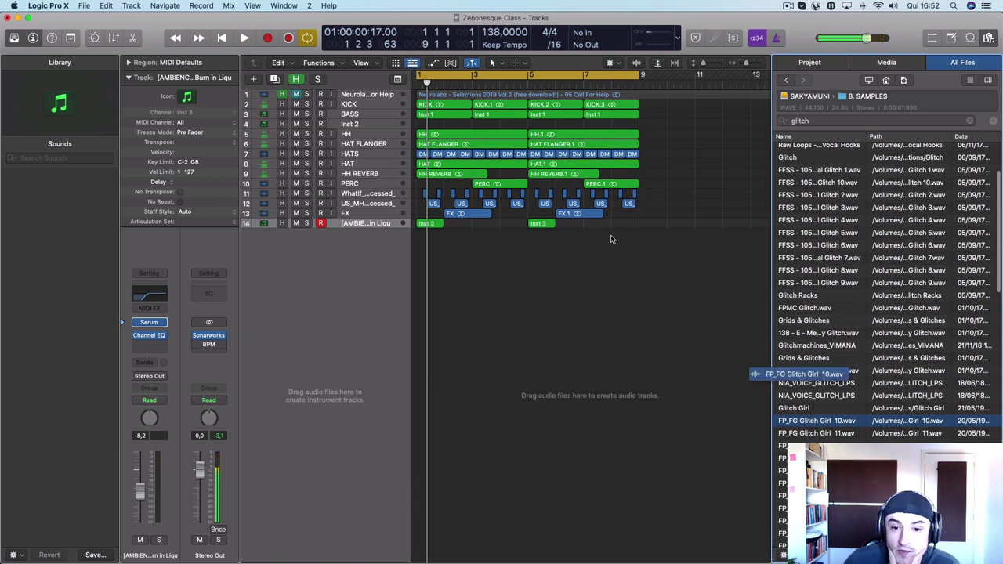
pyautogui.moveTo(612, 239); pyautogui.dragTo(584, 242)
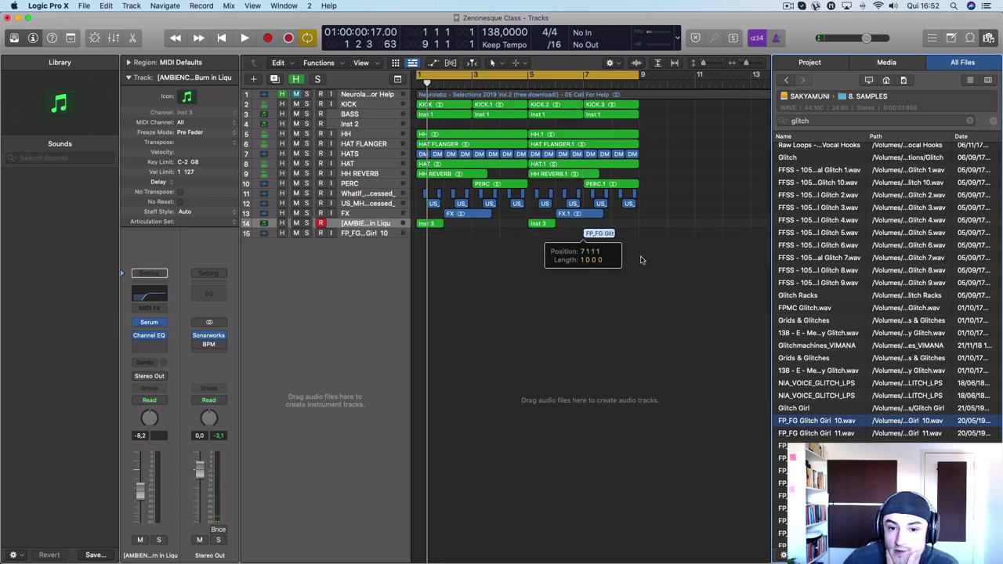
# Step: Listen to the glitch sample in the groove and lower its track volume to -9.8 dB
pyautogui.press('super+Down')
pyautogui.press('super+Down')
pyautogui.press('super+Down')
pyautogui.press('super+Down')
pyautogui.press('super+Right')
pyautogui.press('super+Right')
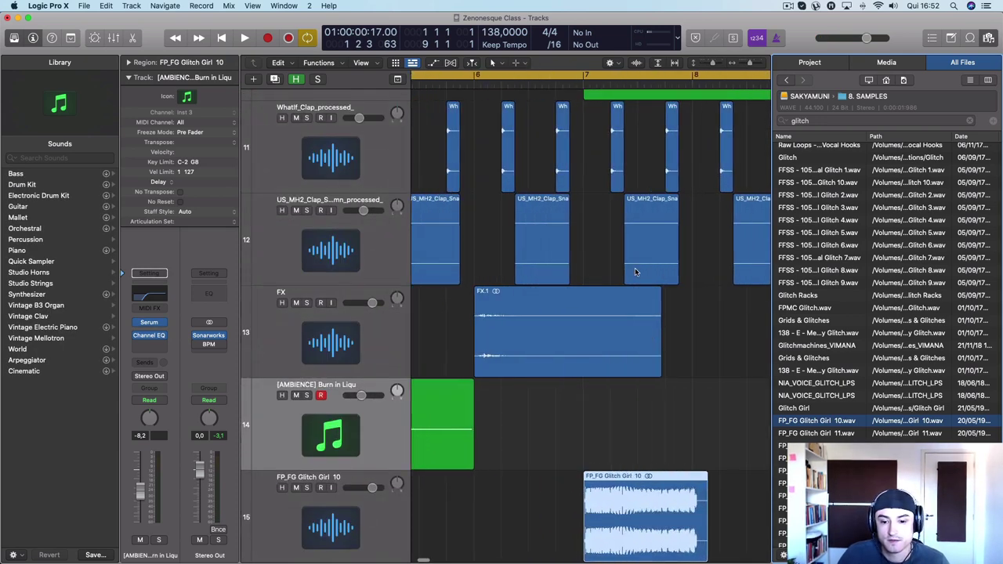
pyautogui.scroll(-4, 675, 499)
pyautogui.scroll(-3, 671, 492)
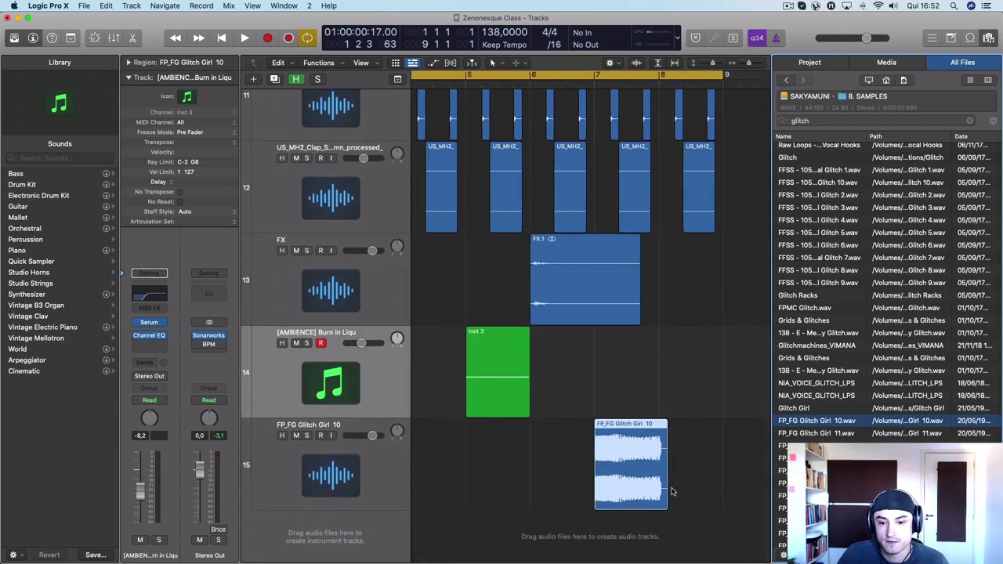
pyautogui.press('super+Up')
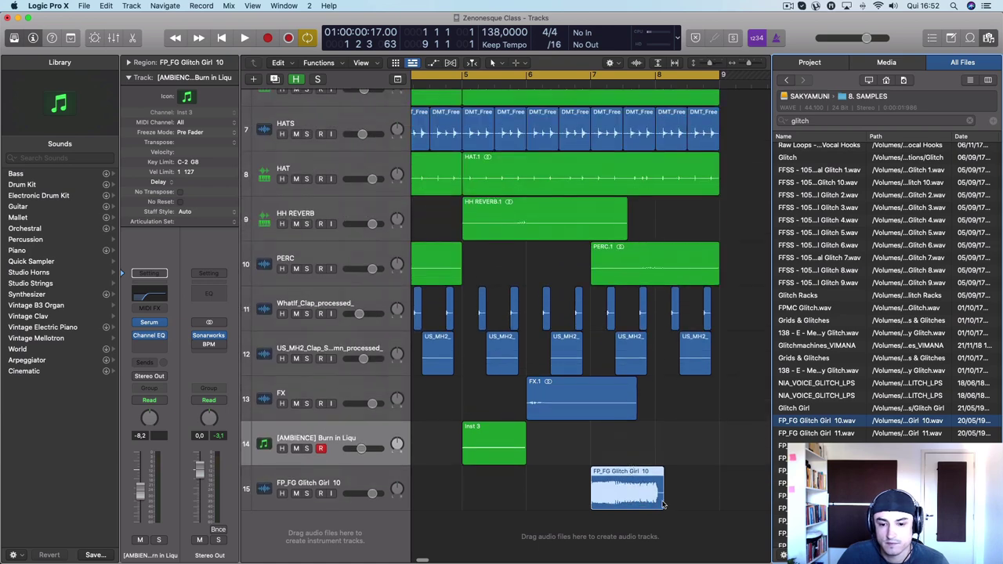
pyautogui.keyDown('super'); pyautogui.click(673, 475); pyautogui.keyUp('super')
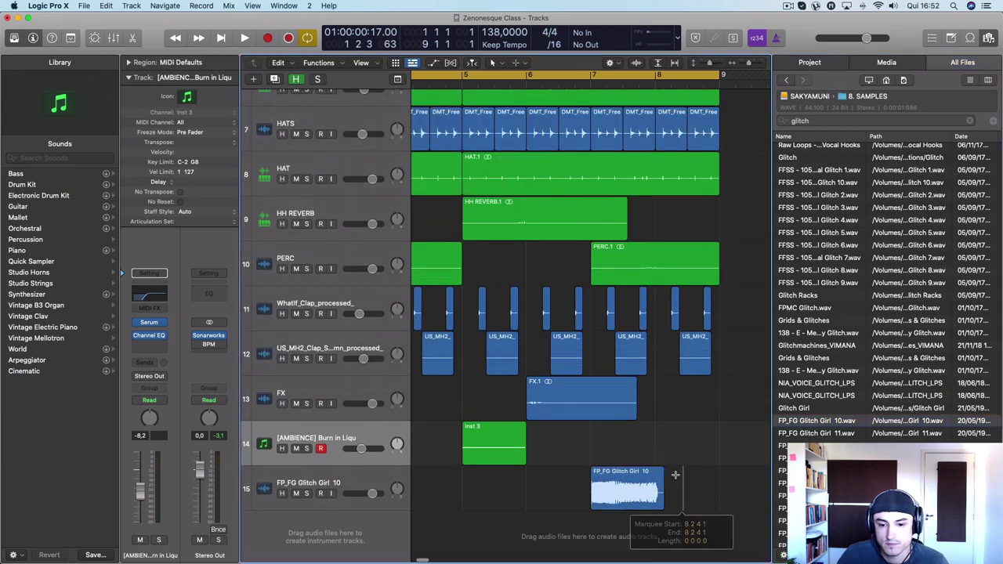
pyautogui.click(380, 471)
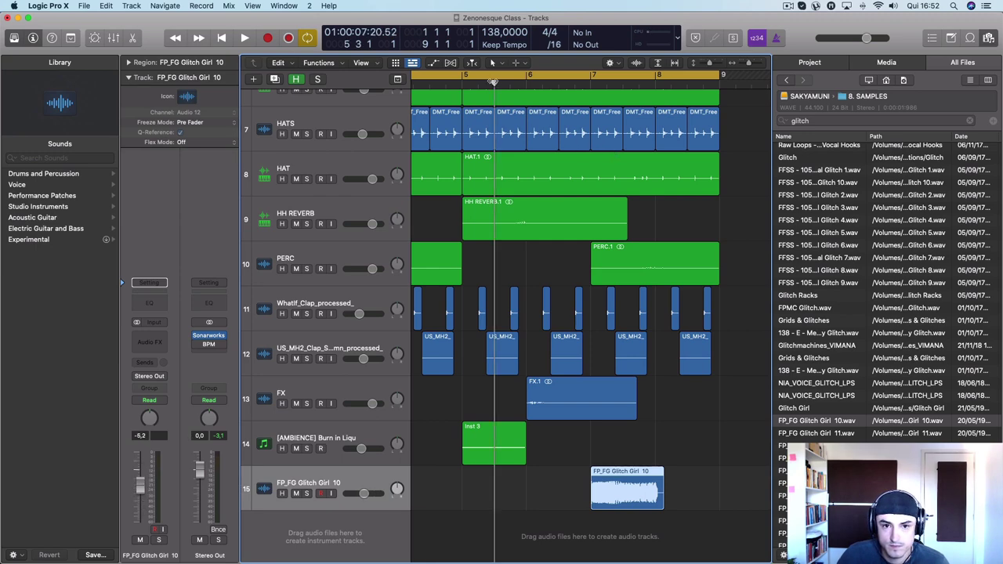
pyautogui.press('space')
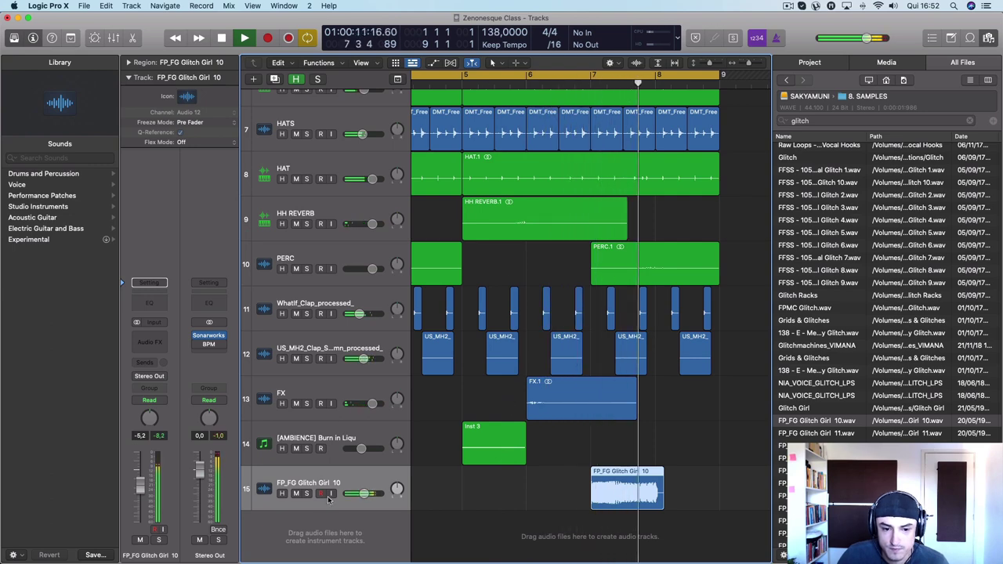
pyautogui.moveTo(365, 493); pyautogui.dragTo(358, 494)
pyautogui.press('super+Left')
pyautogui.press('super+Left')
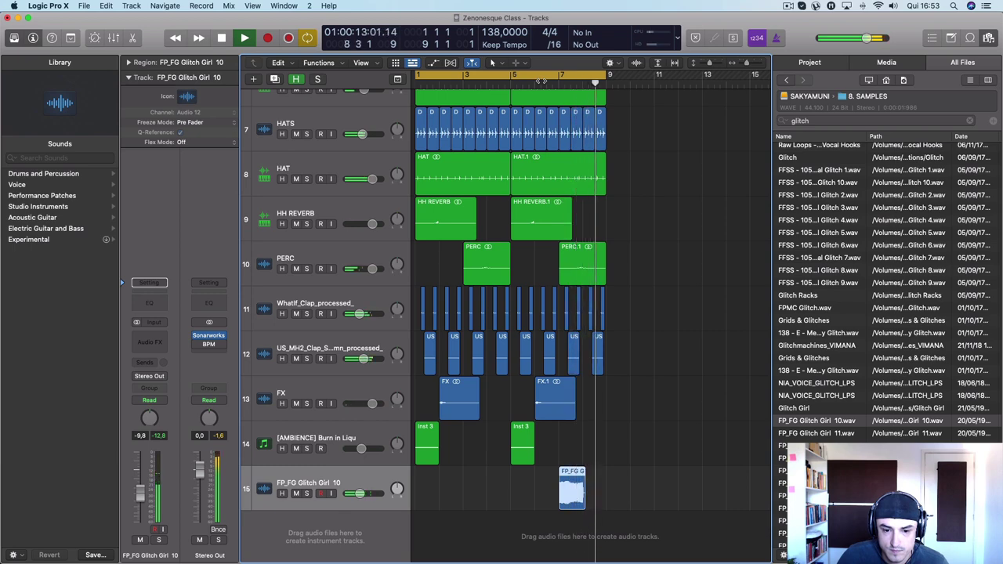
# Step: Add a Channel EQ to the glitch track with a 12 dB/oct low cut at just under 1 kHz
pyautogui.click(156, 307)
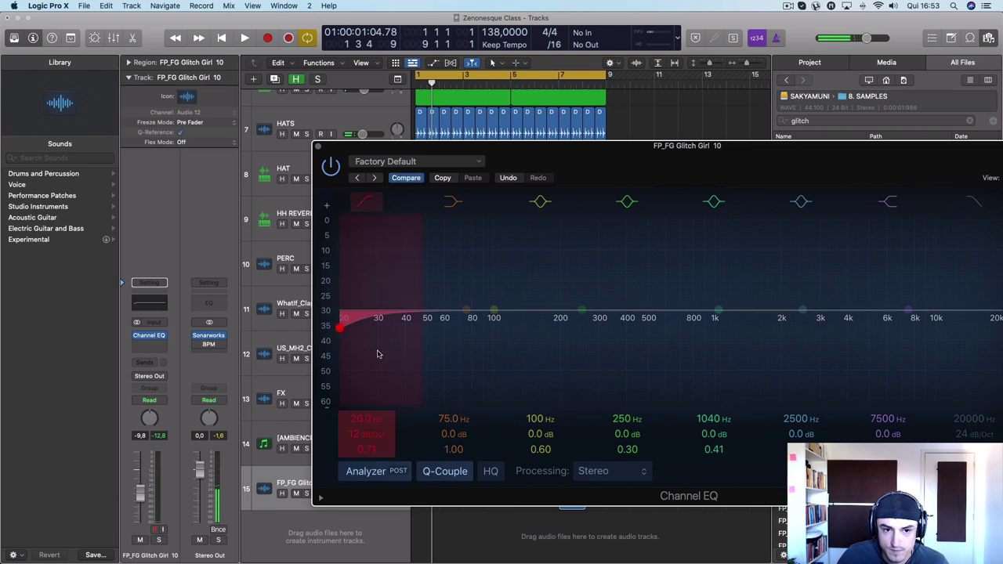
pyautogui.moveTo(378, 417); pyautogui.dragTo(378, 417)
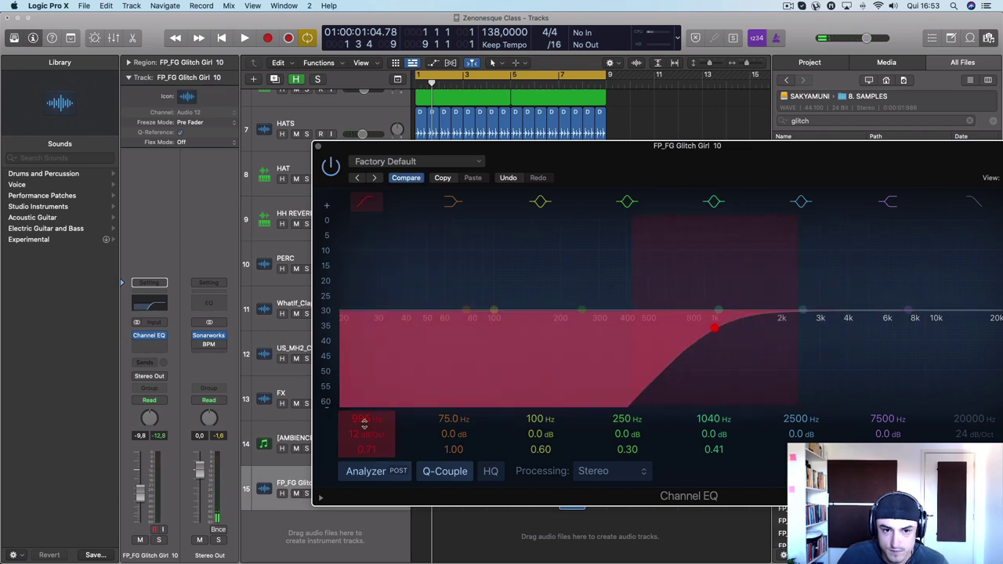
pyautogui.moveTo(378, 147); pyautogui.dragTo(714, 303)
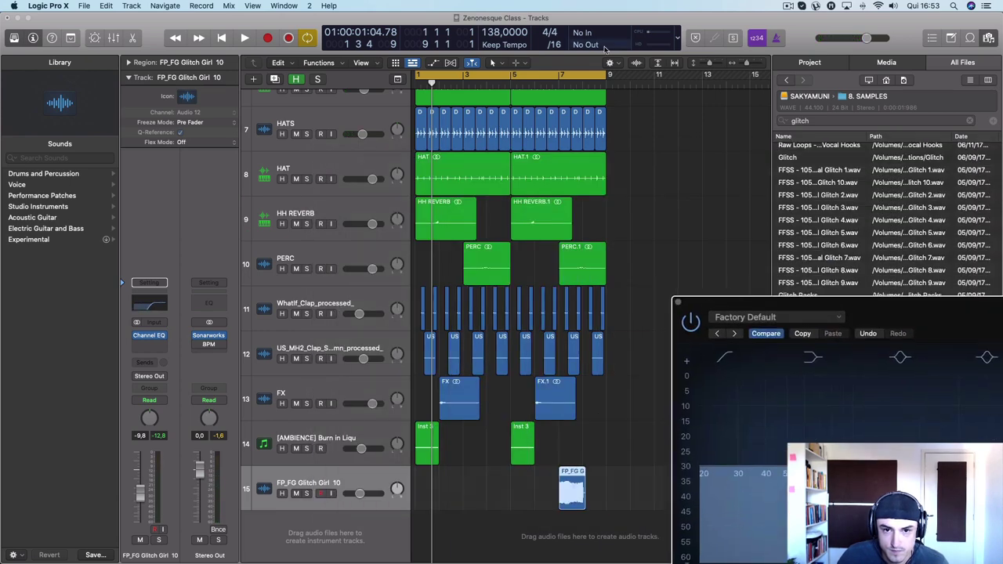
# Step: Set the cycle range from bar 7 to bar 10, close the EQ, and listen to the filtered glitch
pyautogui.moveTo(560, 75); pyautogui.dragTo(626, 87)
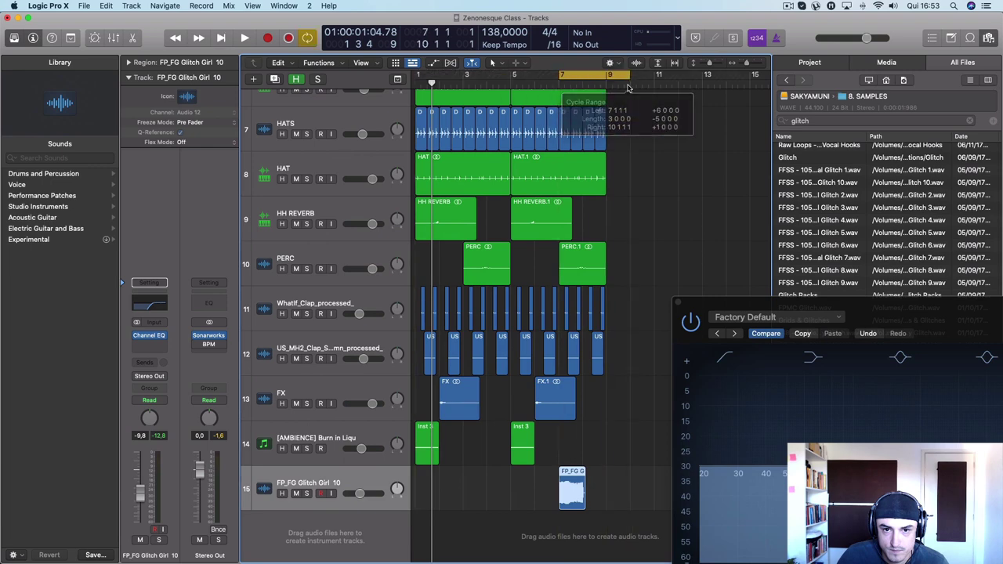
pyautogui.click(679, 303)
pyautogui.press('space')
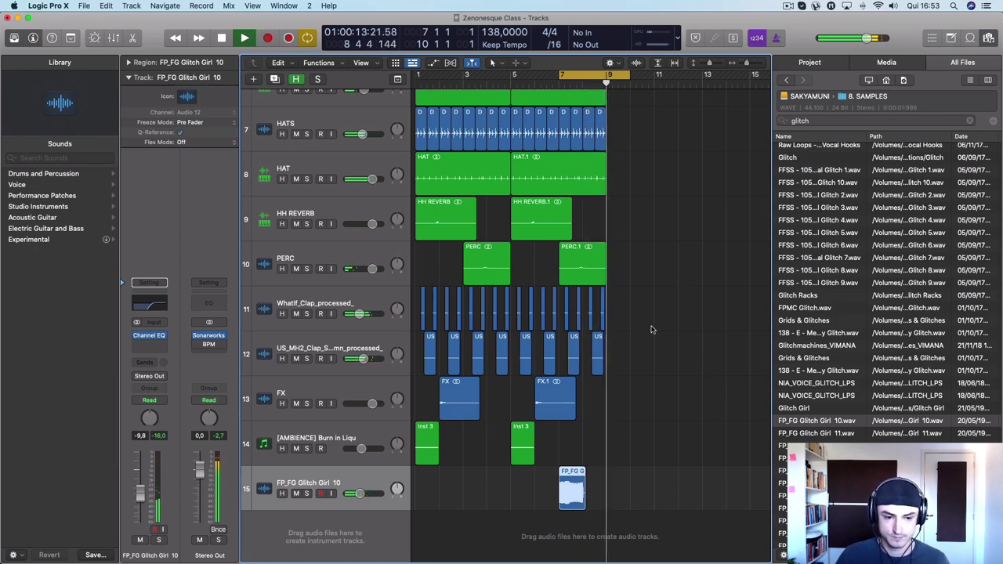
pyautogui.press('space')
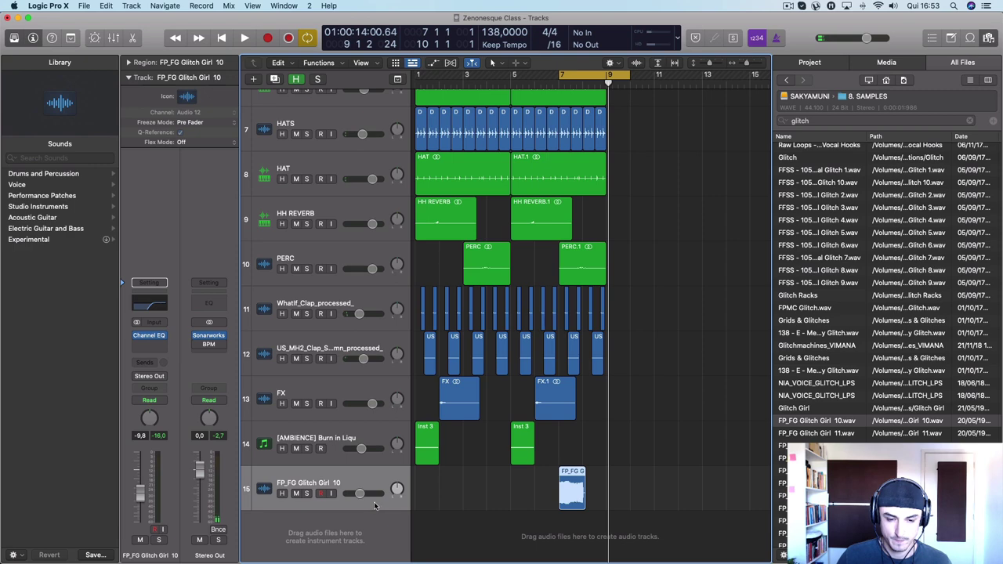
# Step: Create a new audio track with the glitch track's channel settings and place a reversed copy of the glitch region on it at bar 7
pyautogui.press('alt+super+a')
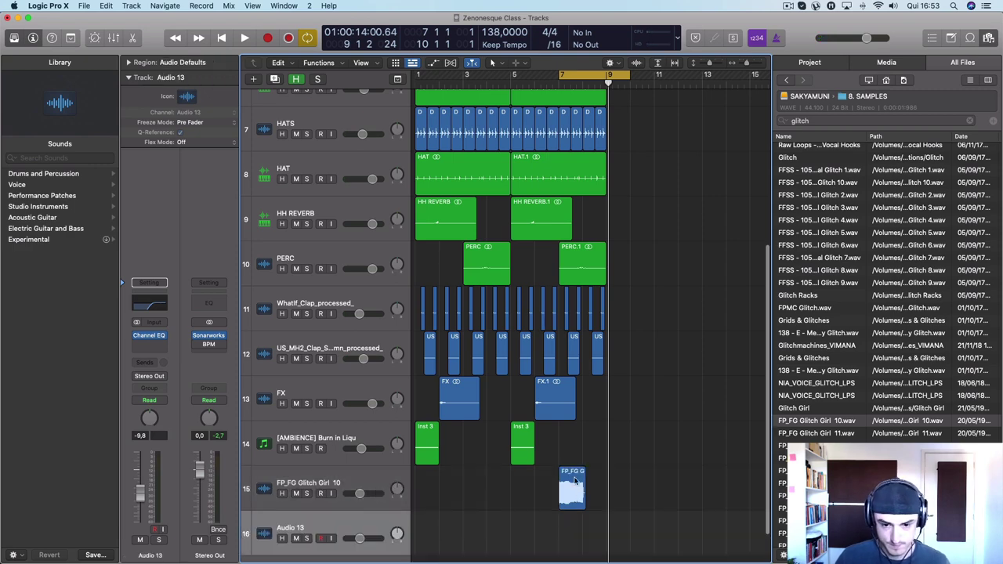
pyautogui.moveTo(574, 481); pyautogui.dragTo(568, 517)
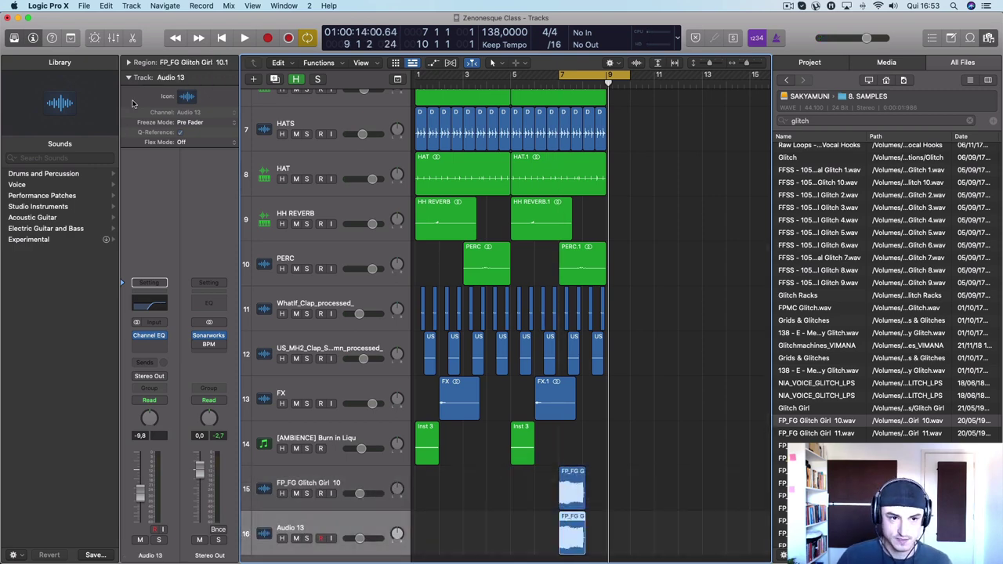
pyautogui.click(130, 76)
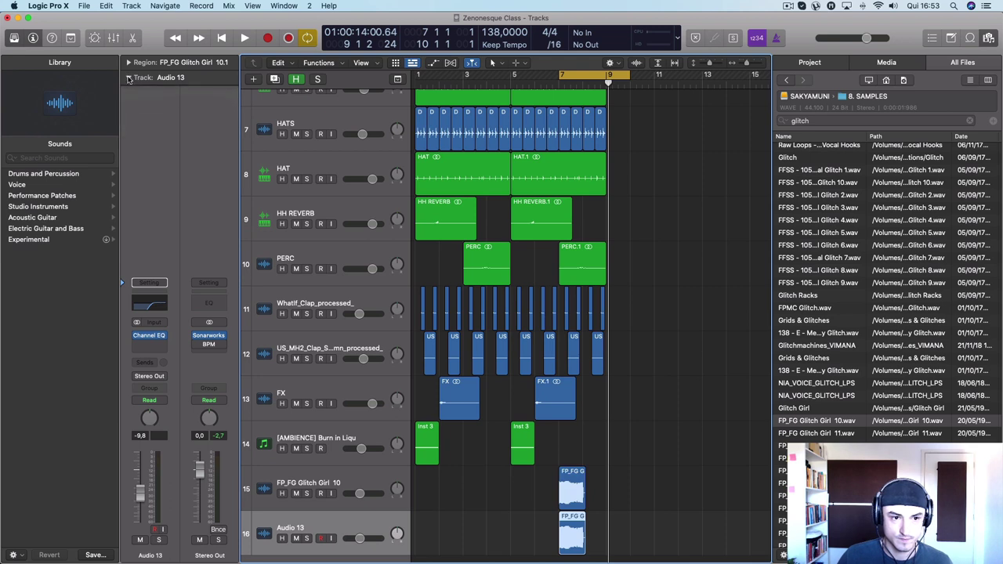
pyautogui.click(129, 78)
pyautogui.click(126, 62)
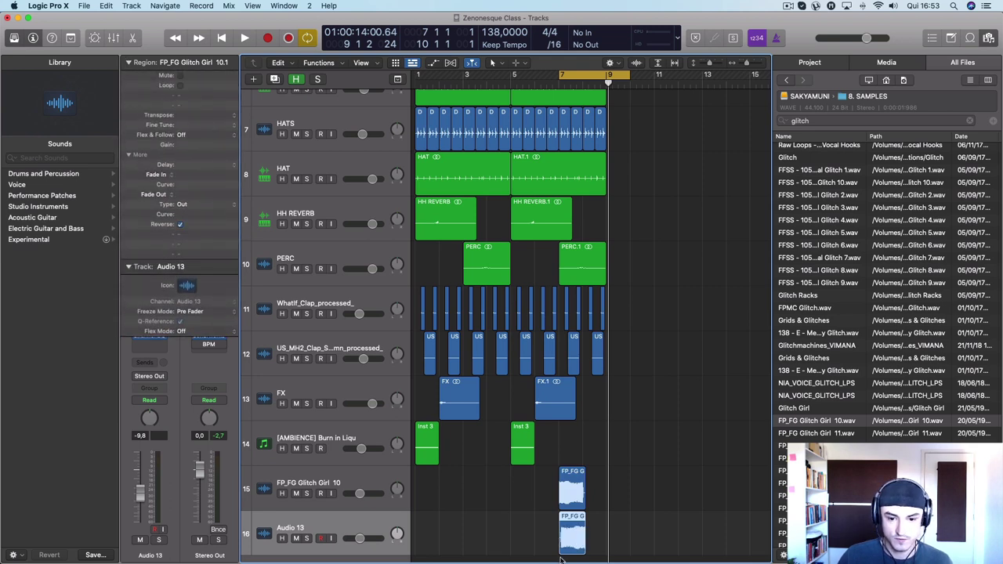
# Step: Trim the start of the reversed glitch copy to bar 7 beat 4
pyautogui.moveTo(559, 553); pyautogui.dragTo(578, 549)
pyautogui.press('super+Right')
pyautogui.press('super+Right')
pyautogui.press('super+Right')
pyautogui.press('super+Right')
pyautogui.press('super+Right')
pyautogui.press('super+Right')
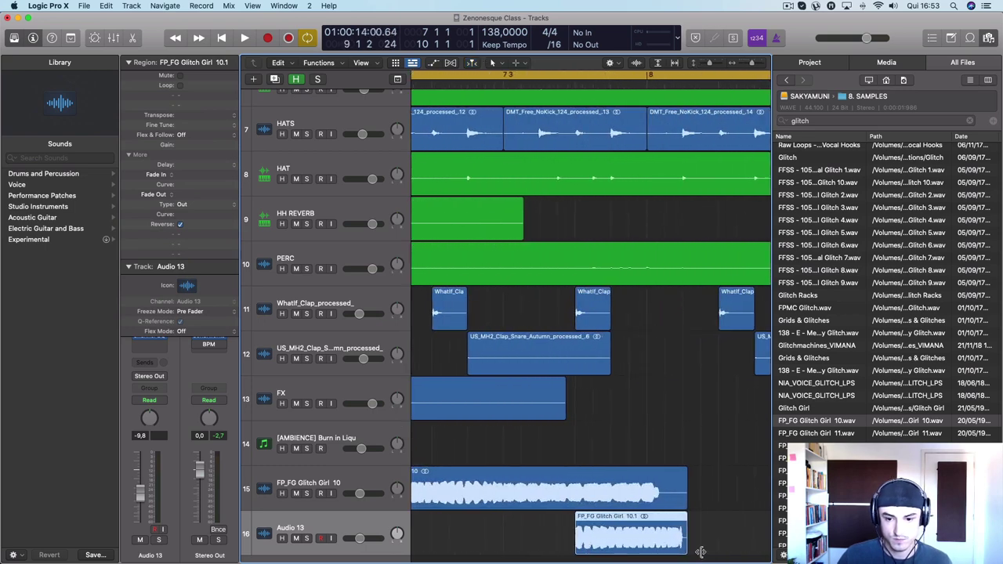
pyautogui.moveTo(683, 548); pyautogui.dragTo(625, 497)
pyautogui.press('super+Down')
pyautogui.press('super+Right')
pyautogui.press('super+Right')
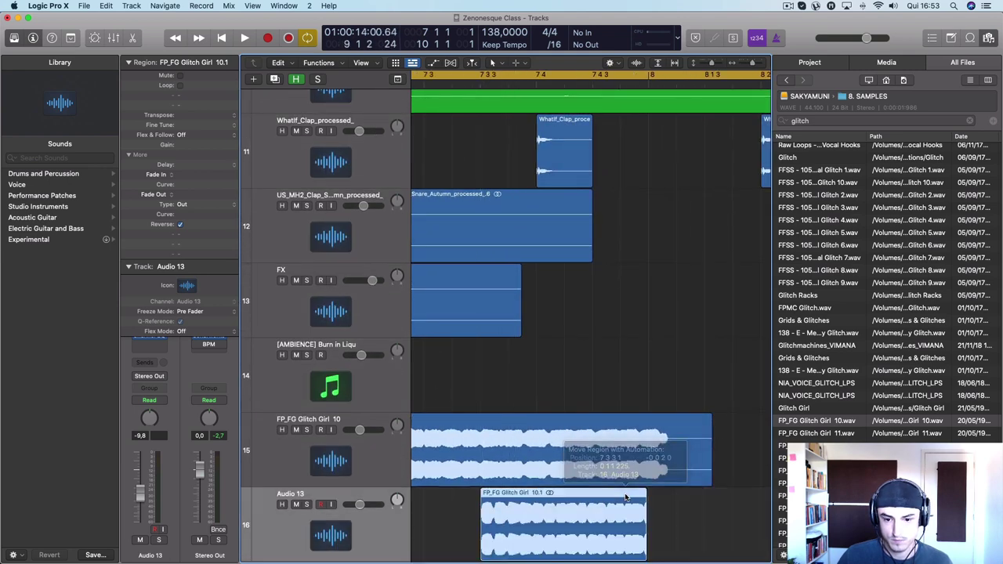
pyautogui.press('super+z')
# Step: Split the reversed glitch copy at bar 8, delete the remainder, and give the kept part a fade-in of 469
pyautogui.keyDown('super'); pyautogui.click(652, 555); pyautogui.keyUp('super')
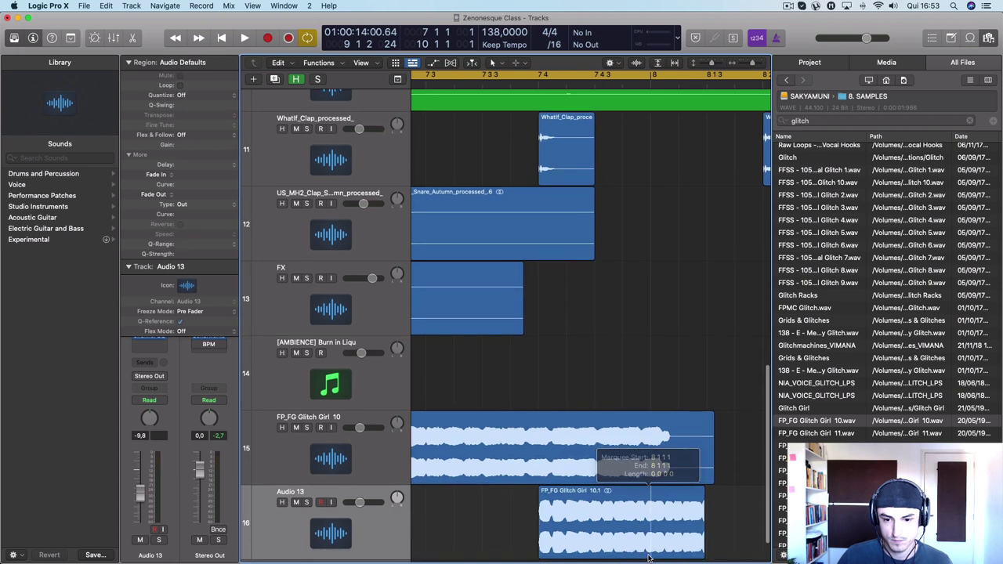
pyautogui.keyDown('super'); pyautogui.doubleClick(651, 553); pyautogui.keyUp('super')
pyautogui.hscroll(-1, 667, 502)
pyautogui.press('Delete')
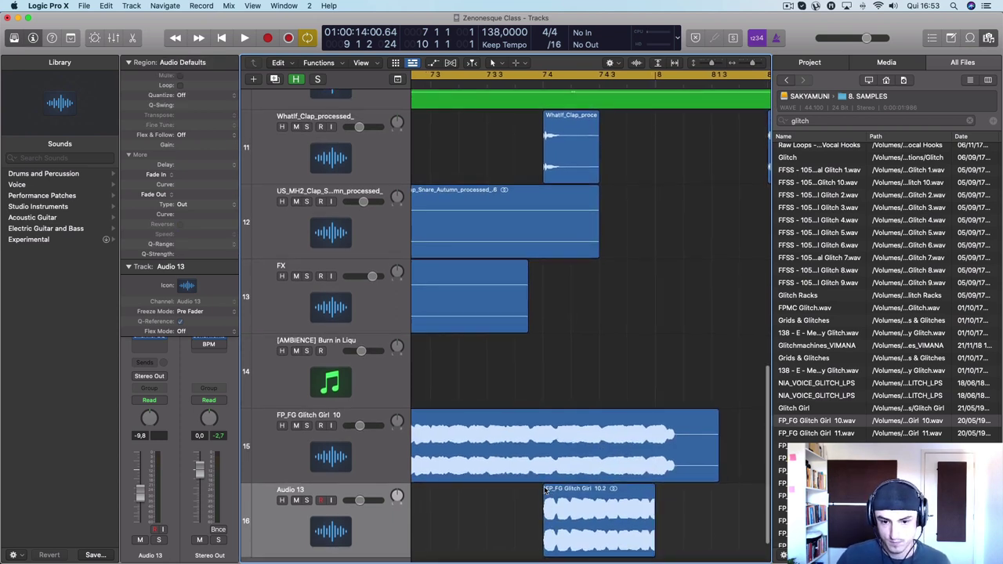
pyautogui.click(547, 490)
pyautogui.press('space')
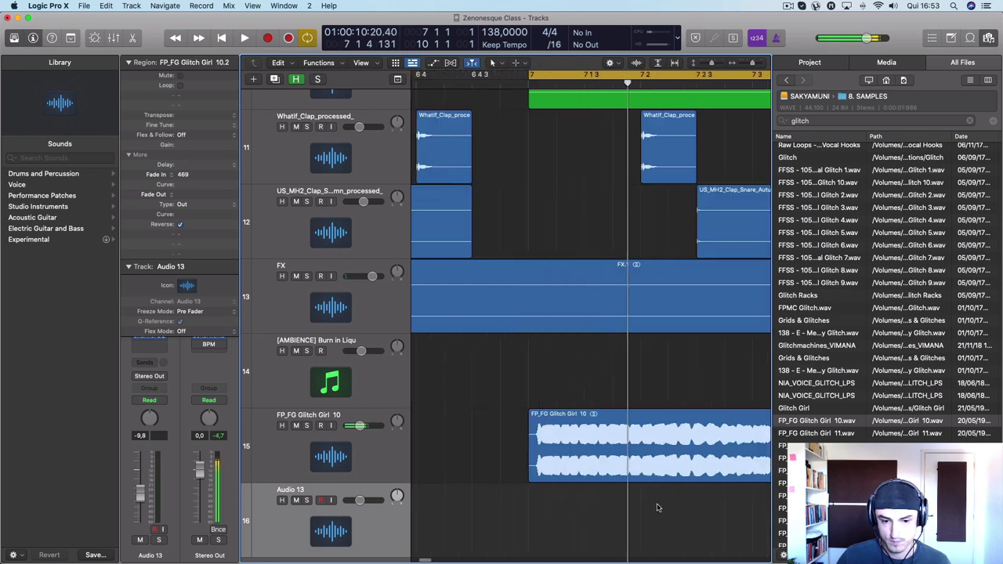
# Step: Set the cycle range from 7 4 1 to 10 2 1 and solo the reversed glitch track
pyautogui.hscroll(10, 654, 507)
pyautogui.press('super+Left')
pyautogui.press('super+Left')
pyautogui.press('super+Left')
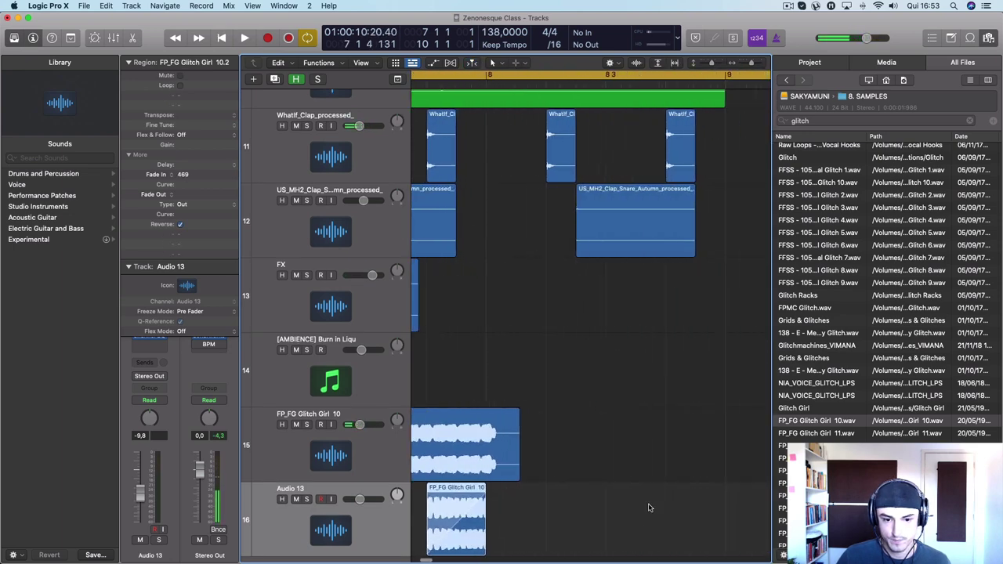
pyautogui.moveTo(426, 78); pyautogui.dragTo(848, 122)
pyautogui.click(306, 500)
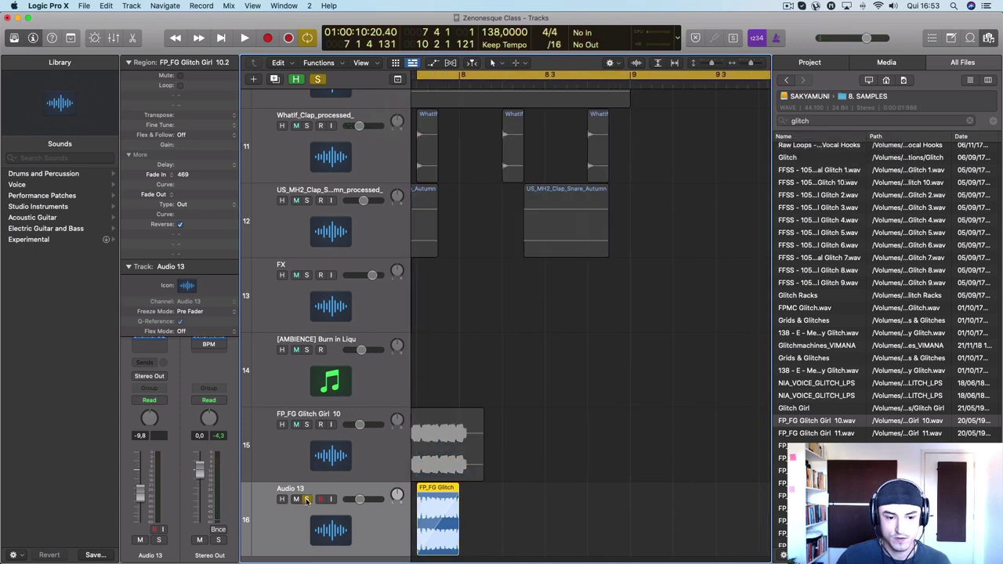
# Step: Insert a stereo ChromaVerb on the reversed glitch track with a 48 s decay and 83% wet level
pyautogui.click(150, 345)
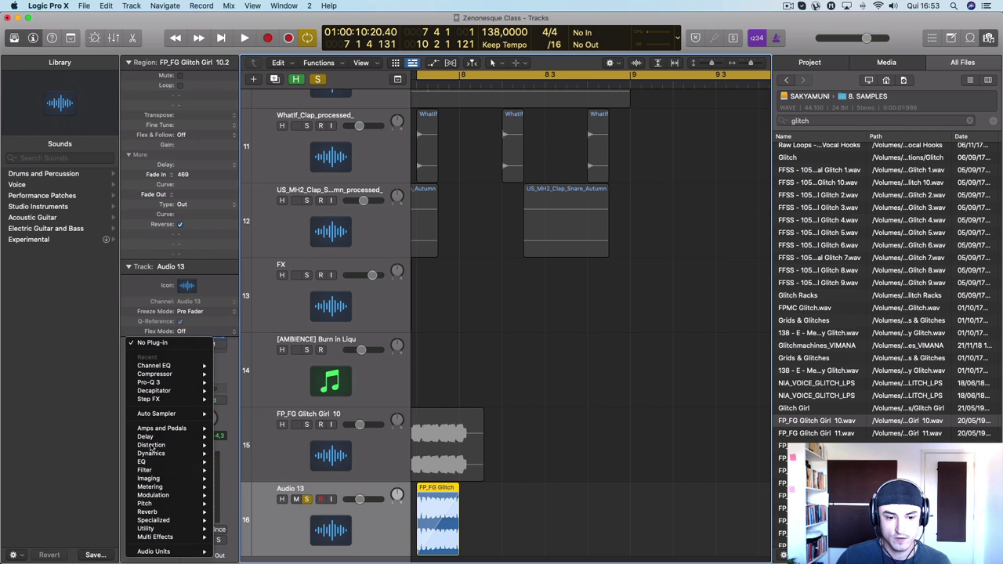
pyautogui.moveTo(172, 513)
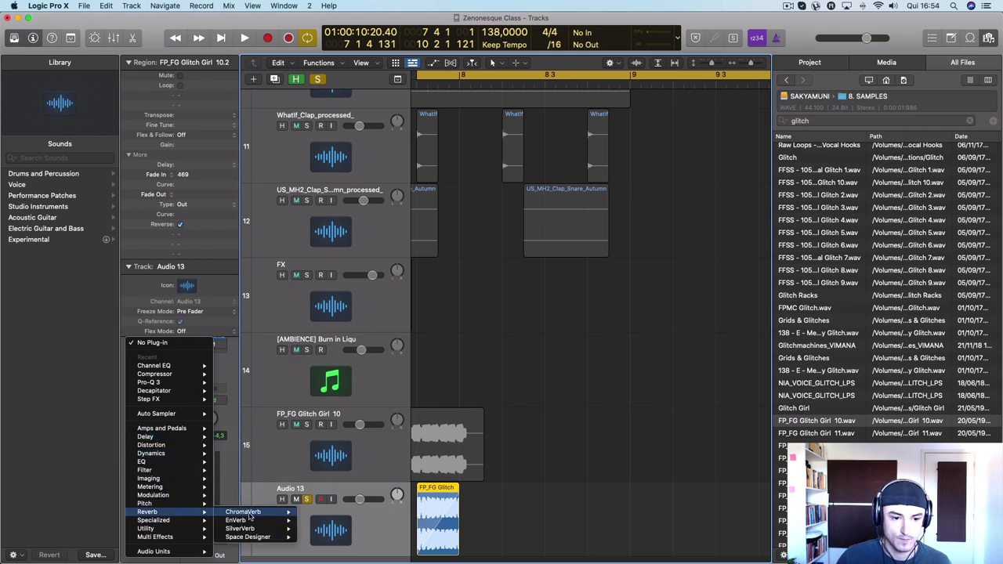
pyautogui.moveTo(304, 513)
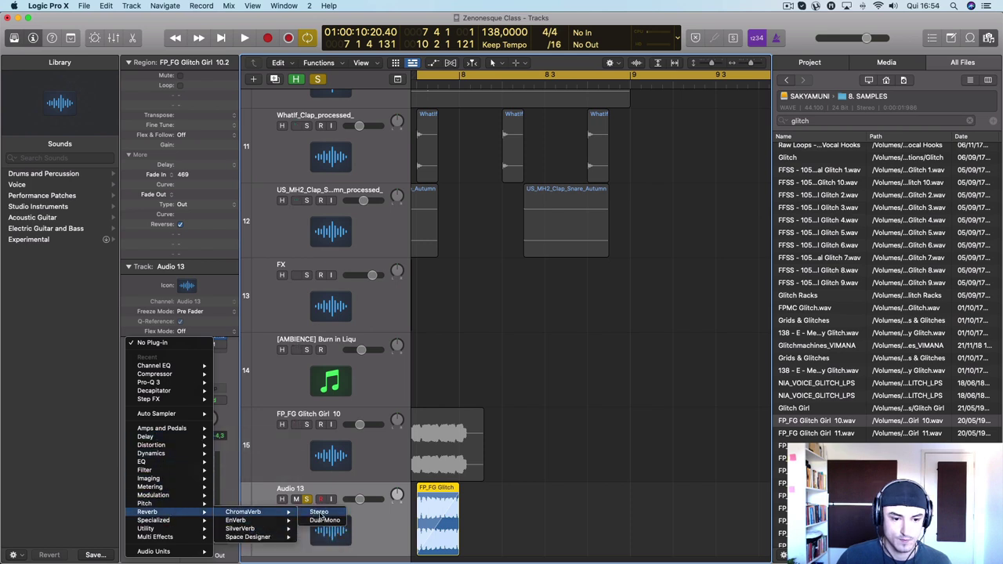
pyautogui.click(318, 513)
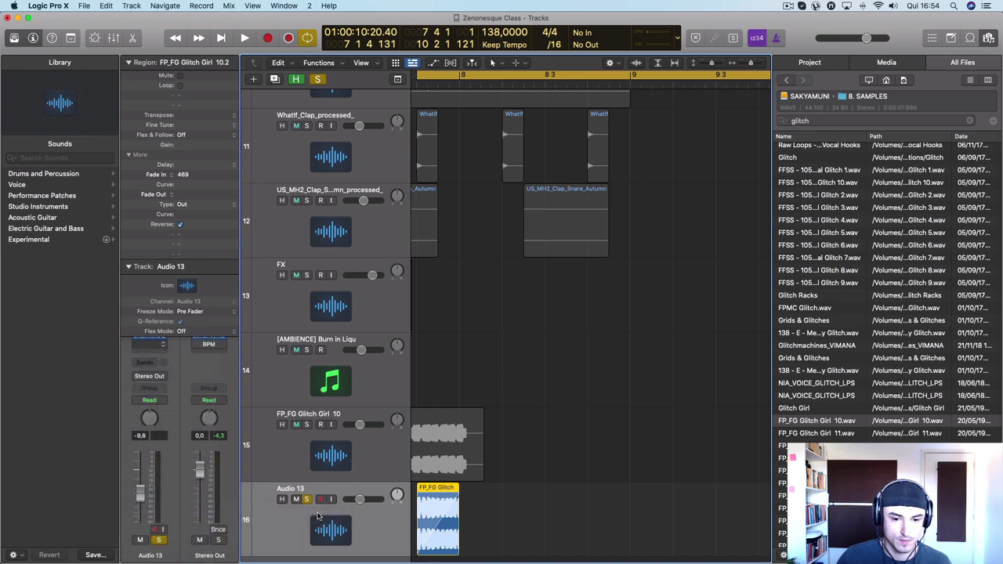
pyautogui.press('space')
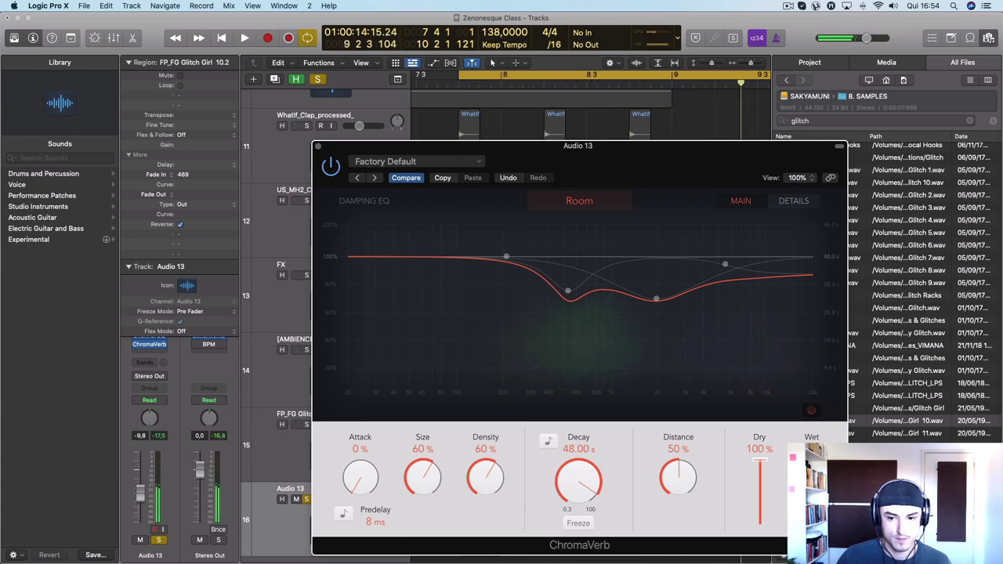
pyautogui.moveTo(534, 146); pyautogui.dragTo(10, 6)
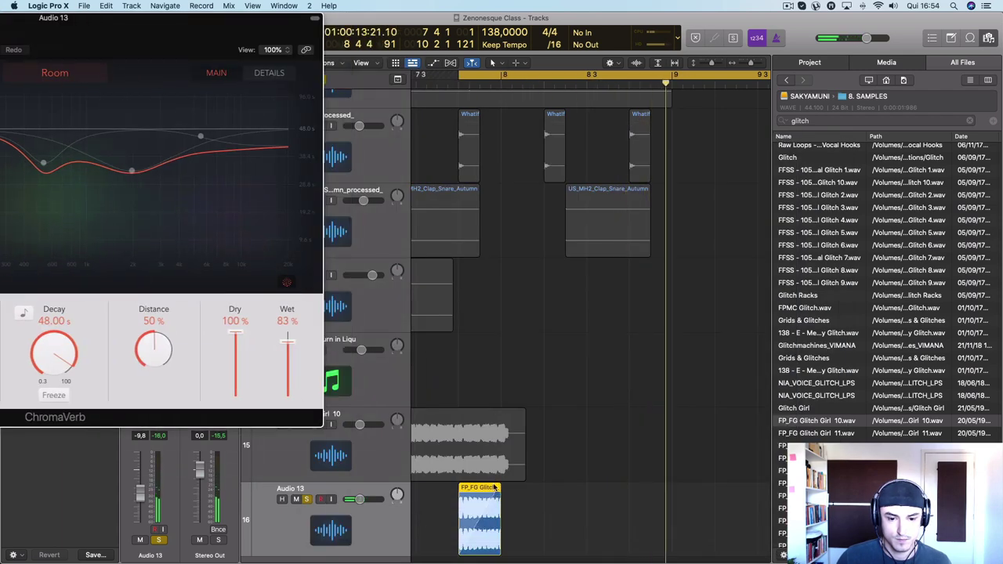
# Step: Set the reversed glitch region's fade-in to 372 and fade-out to 42, close ChromaVerb, and listen to the reverb tail
pyautogui.click(500, 488)
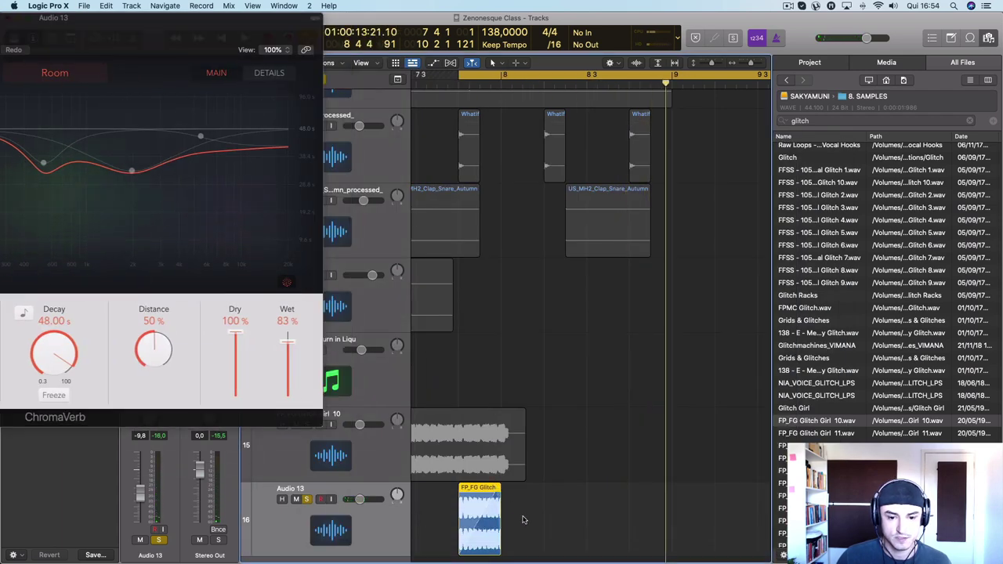
pyautogui.hotkey('shift', 'Return')
pyautogui.moveTo(164, 19); pyautogui.dragTo(498, 57)
pyautogui.click(129, 55)
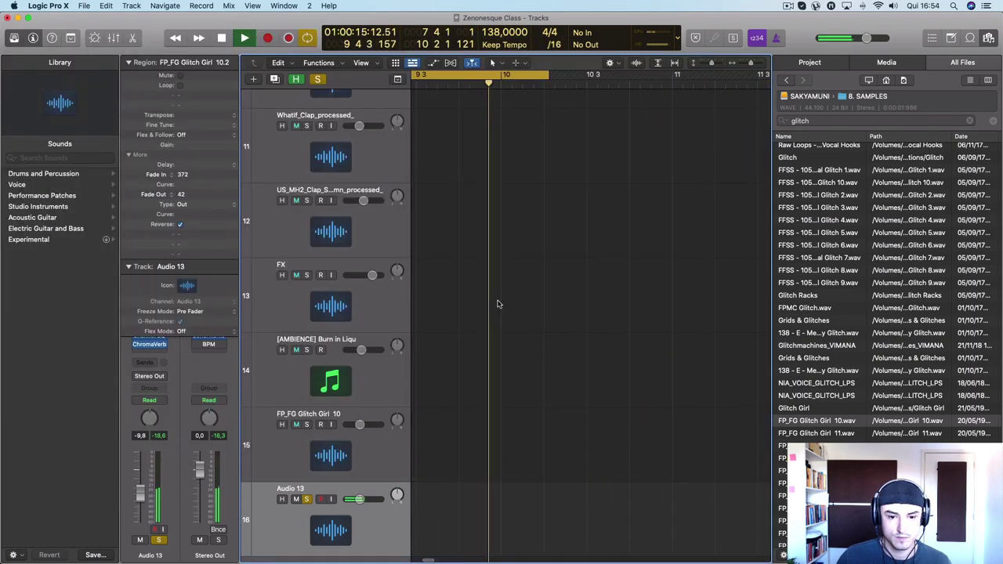
pyautogui.press('z')
pyautogui.press('super+Left')
pyautogui.press('super+Left')
pyautogui.press('super+Left')
pyautogui.press('space')
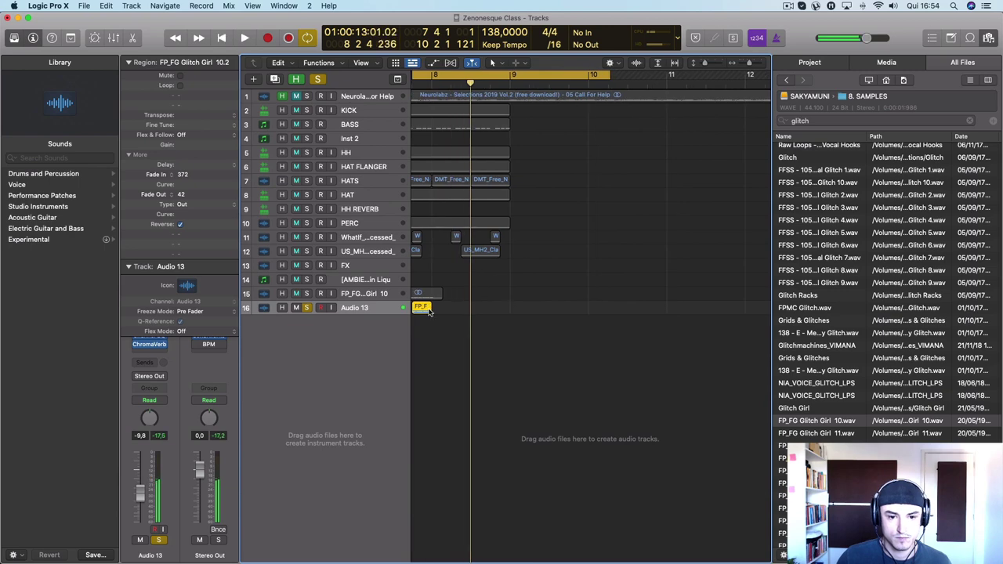
# Step: Set the reversed glitch region's fade-in to 261 and bounce it in place with its audio tail in the file and Overload Protection Only
pyautogui.rightClick(424, 307)
pyautogui.click(548, 319)
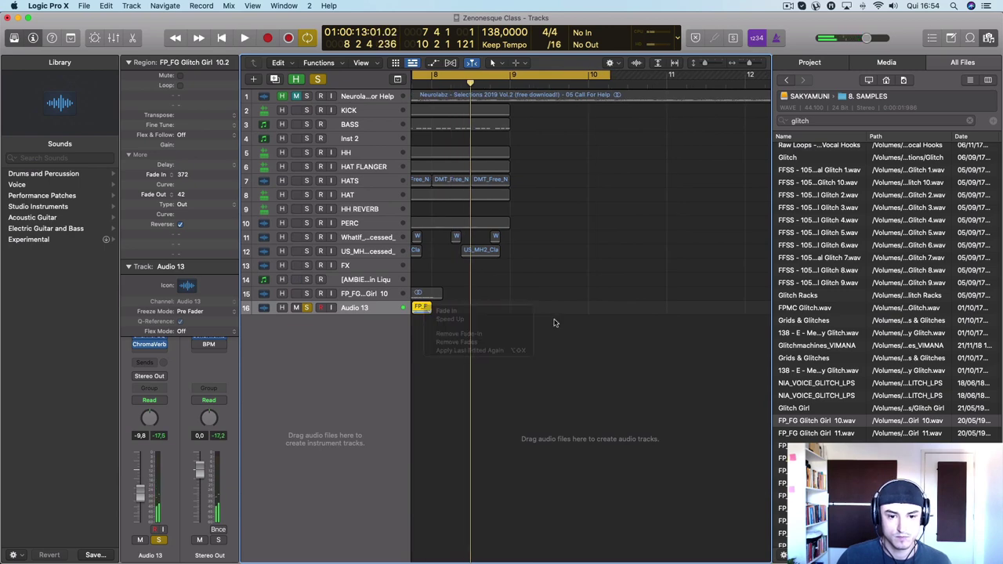
pyautogui.press('super+Right')
pyautogui.press('super+Right')
pyautogui.press('super+Right')
pyautogui.press('super+Down')
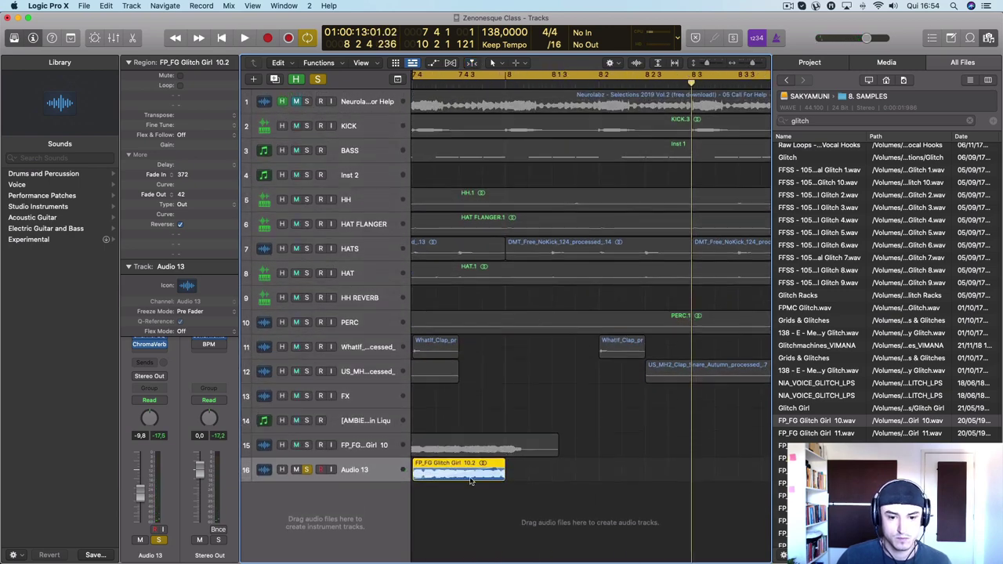
pyautogui.rightClick(492, 468)
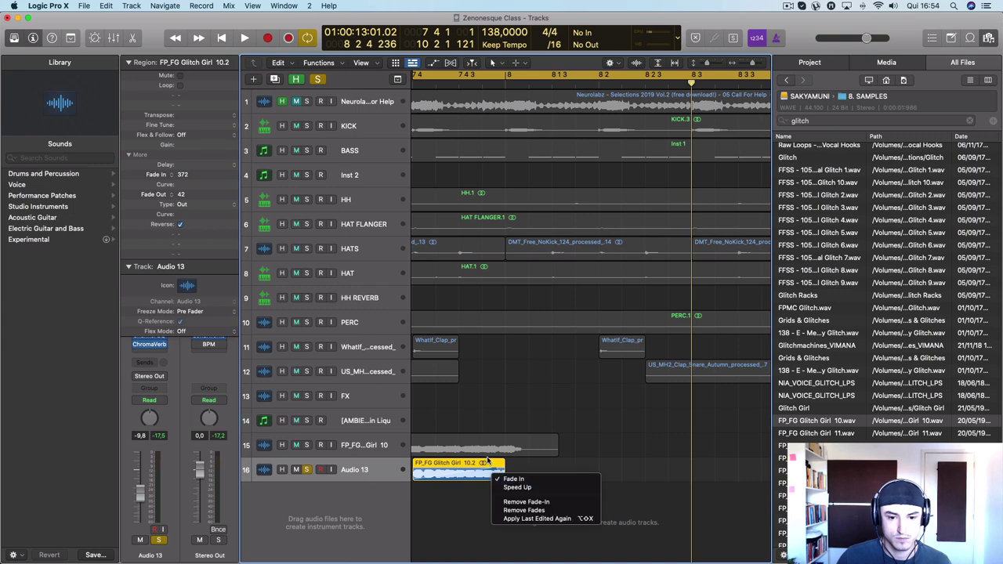
pyautogui.rightClick(488, 460)
pyautogui.click(478, 462)
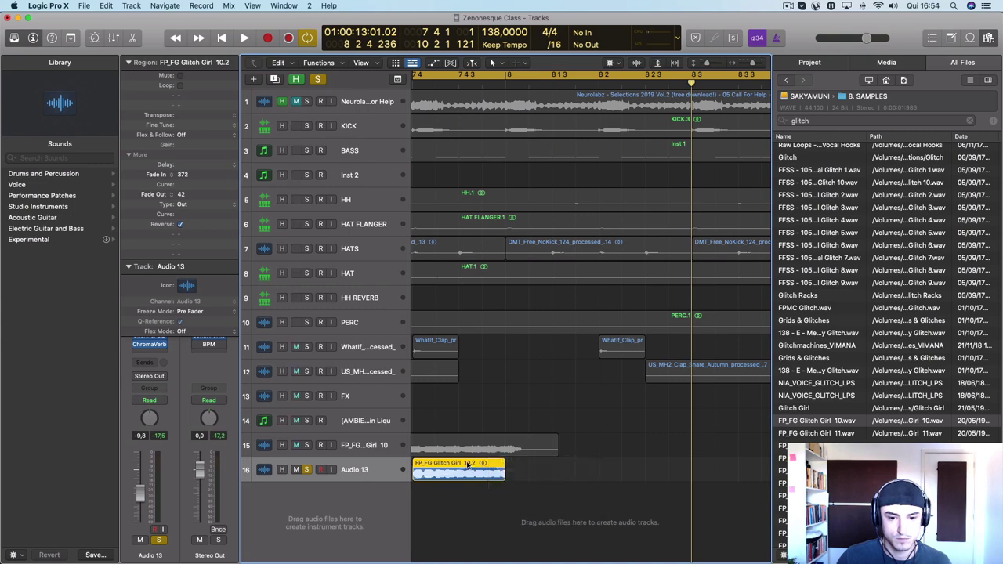
pyautogui.rightClick(481, 463)
pyautogui.click(513, 389)
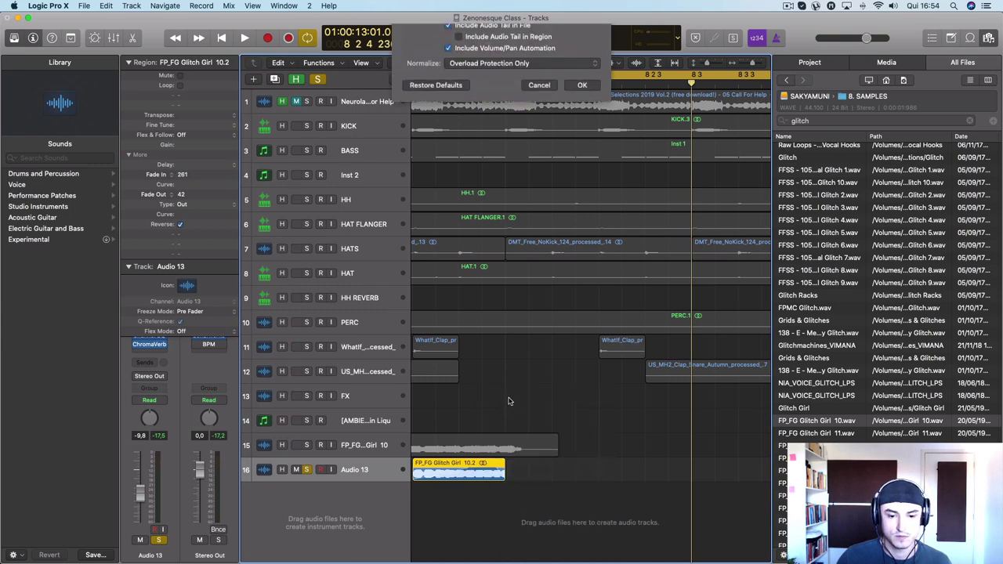
pyautogui.click(582, 214)
pyautogui.press('space')
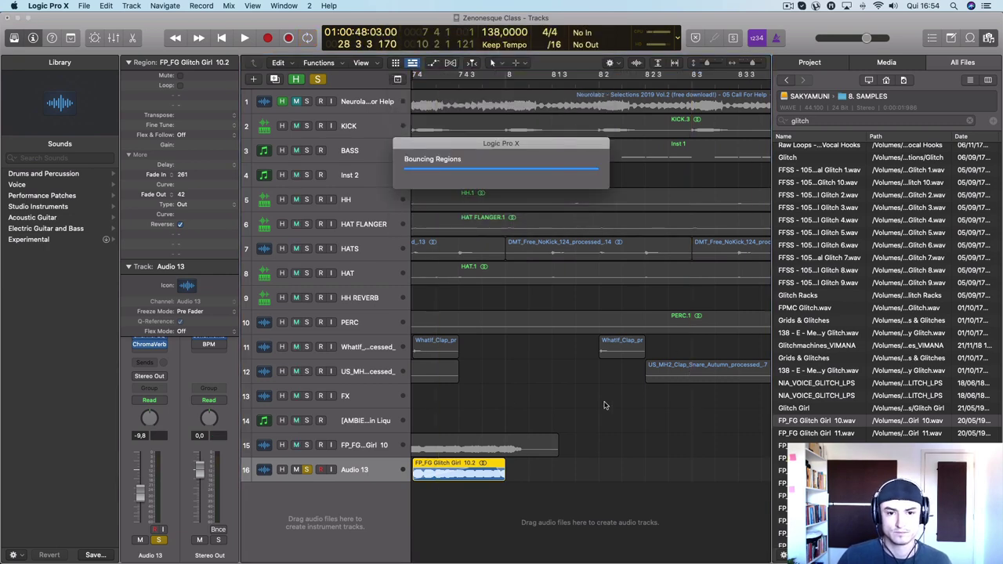
# Step: Delete the soloed Audio 13 track holding the original reversed glitch, keeping only its bounced version
pyautogui.press('super+Left')
pyautogui.press('super+Left')
pyautogui.press('super+Left')
pyautogui.press('super+Left')
pyautogui.press('super+Left')
pyautogui.press('super+Left')
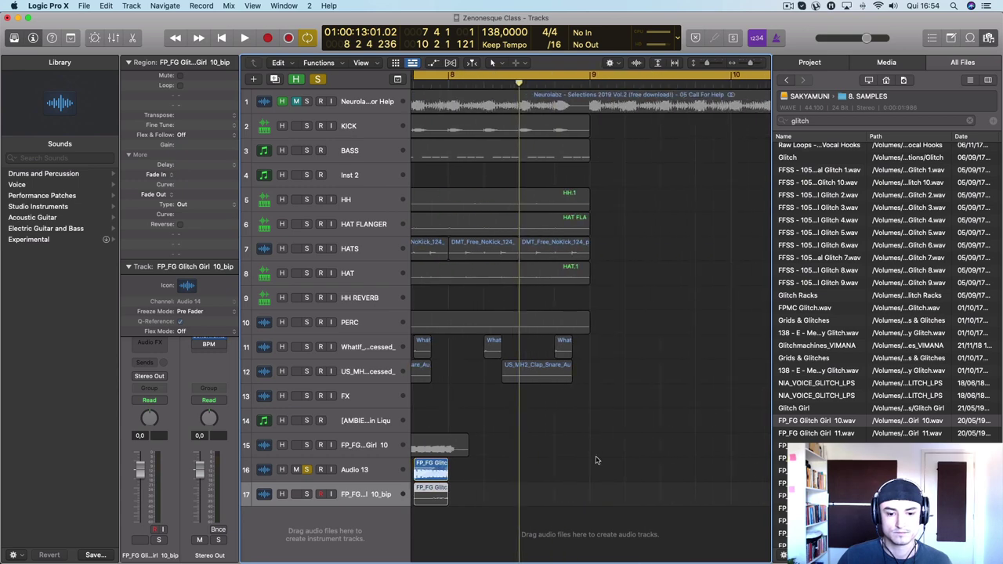
pyautogui.press('super+Right')
pyautogui.press('super+Right')
pyautogui.press('super+Right')
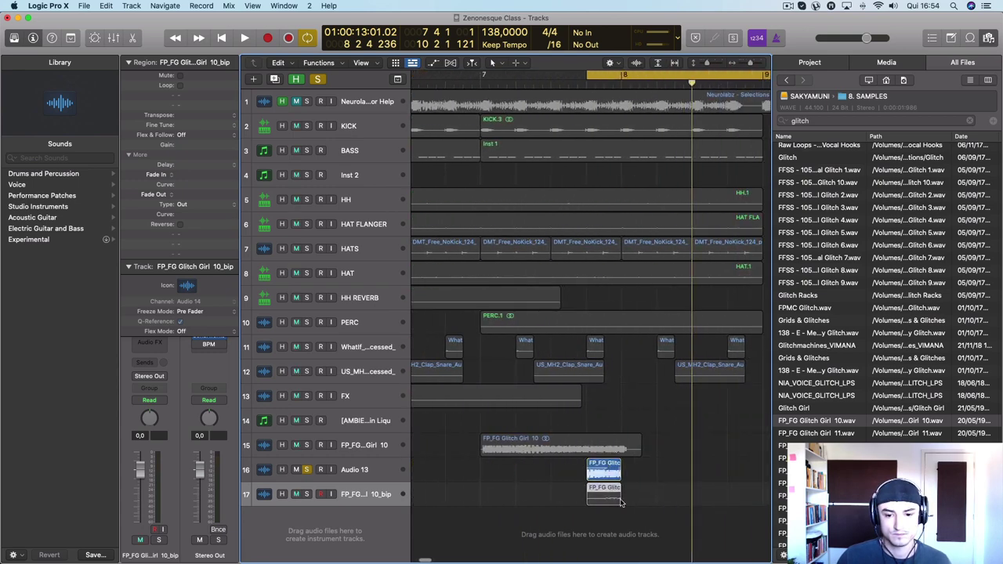
pyautogui.moveTo(619, 501)
pyautogui.mouseDown()
pyautogui.moveTo(763, 502)
pyautogui.moveTo(575, 498)
pyautogui.moveTo(683, 499)
pyautogui.moveTo(610, 502)
pyautogui.mouseUp()
pyautogui.press('super+Down')
pyautogui.press('super+Down')
pyautogui.press('super+Right')
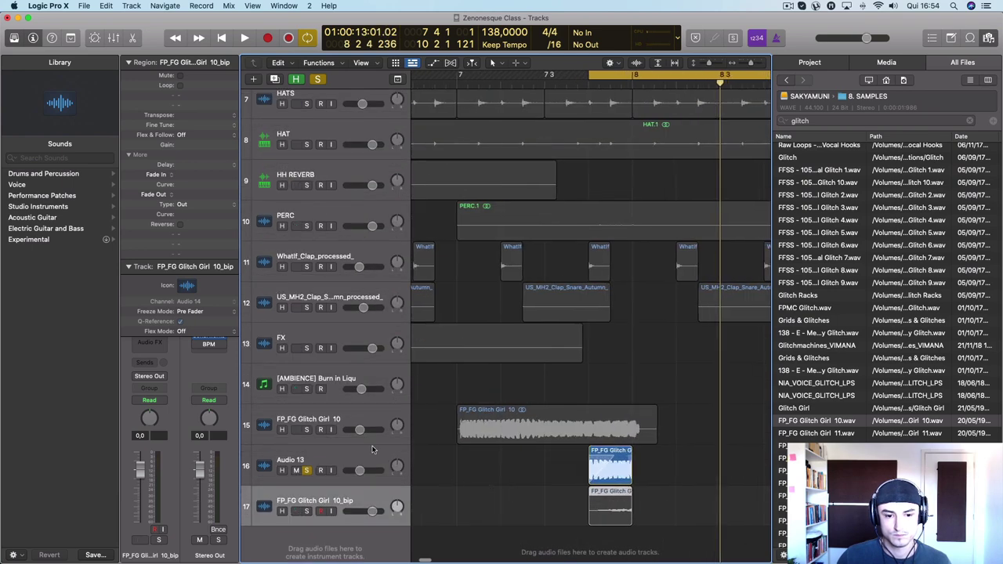
pyautogui.click(372, 449)
pyautogui.press('super+BackSpace')
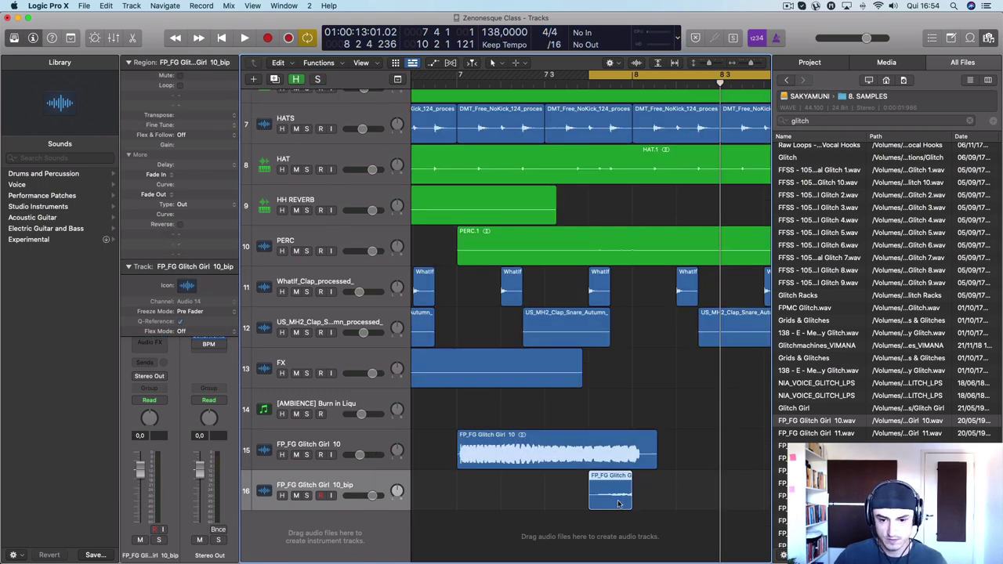
# Step: Lengthen the bounced glitch region to include its reverb tail and cut away the part before bar 8
pyautogui.moveTo(631, 505); pyautogui.dragTo(540, 510)
pyautogui.hscroll(-10, 548, 505)
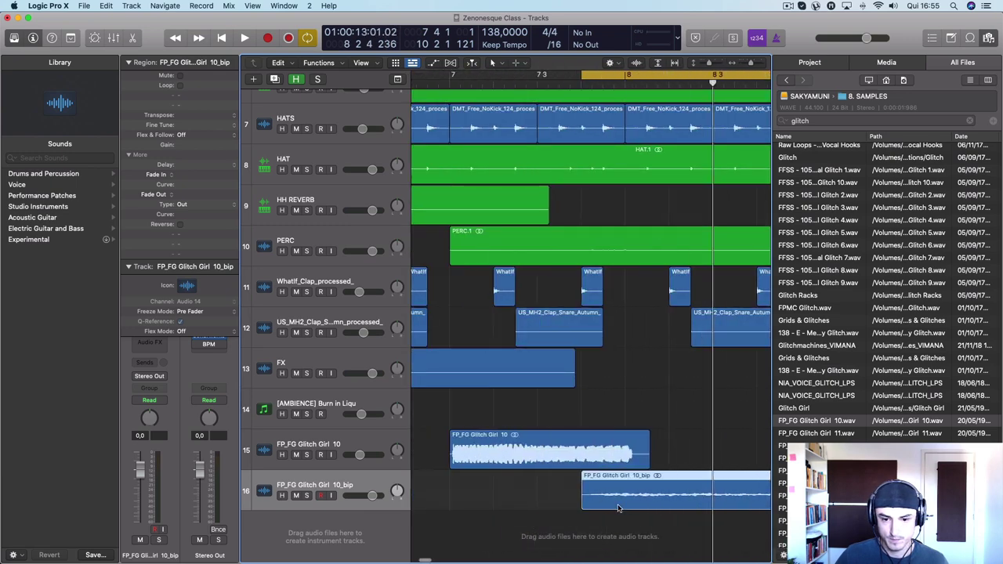
pyautogui.keyDown('super'); pyautogui.click(623, 503); pyautogui.keyUp('super')
pyautogui.keyDown('super'); pyautogui.doubleClick(623, 503); pyautogui.keyUp('super')
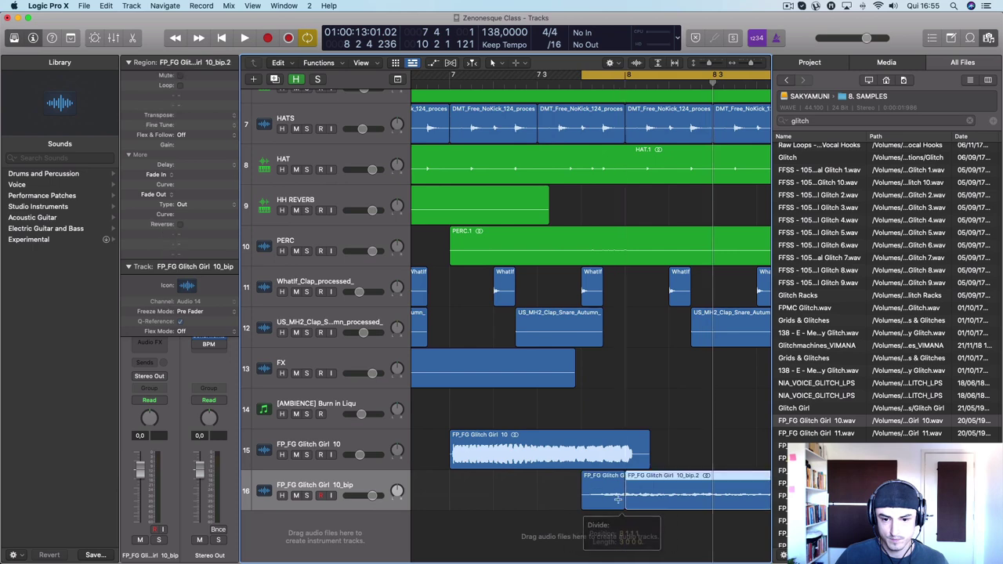
pyautogui.click(600, 478)
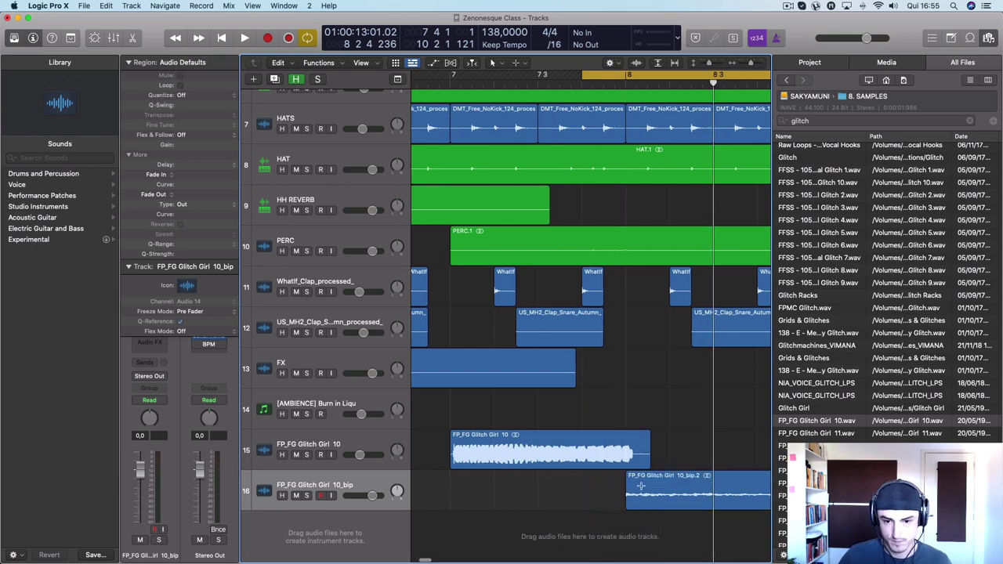
# Step: Reverse the remaining reverb tail region and place it so that it ends at bar 7
pyautogui.moveTo(642, 486); pyautogui.dragTo(472, 492)
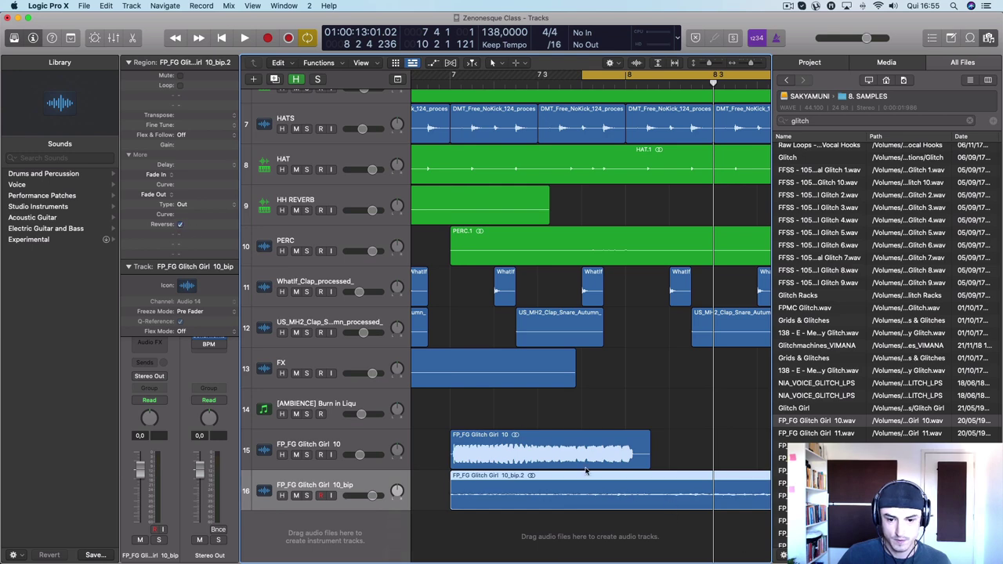
pyautogui.press('super+Left')
pyautogui.press('super+Left')
pyautogui.press('super+Left')
pyautogui.press('super+Left')
pyautogui.moveTo(728, 486); pyautogui.dragTo(612, 486)
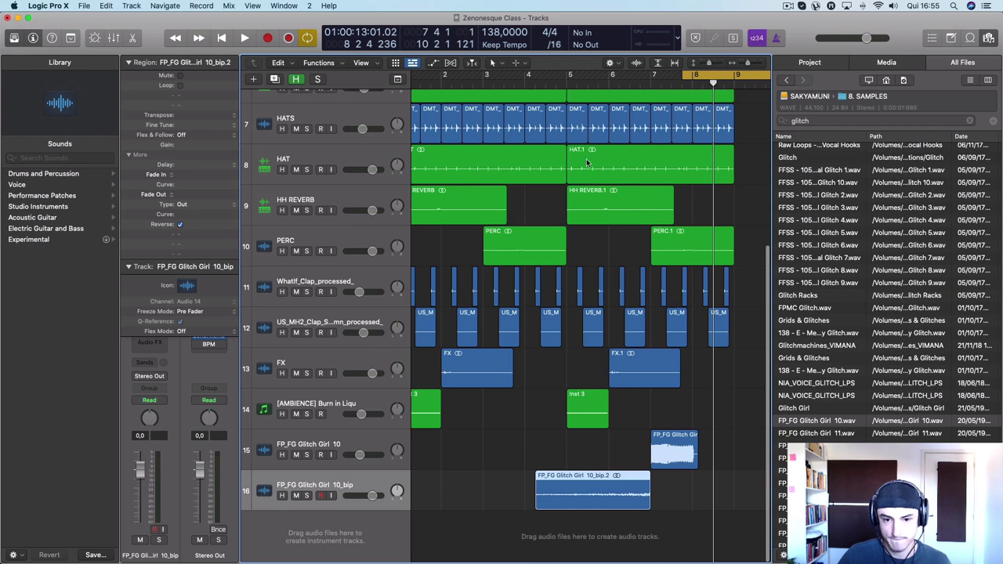
# Step: Trim the reversed tail to start at bar 5 with a fade-in of 1758 and listen to it in the mix
pyautogui.moveTo(550, 506); pyautogui.dragTo(582, 505)
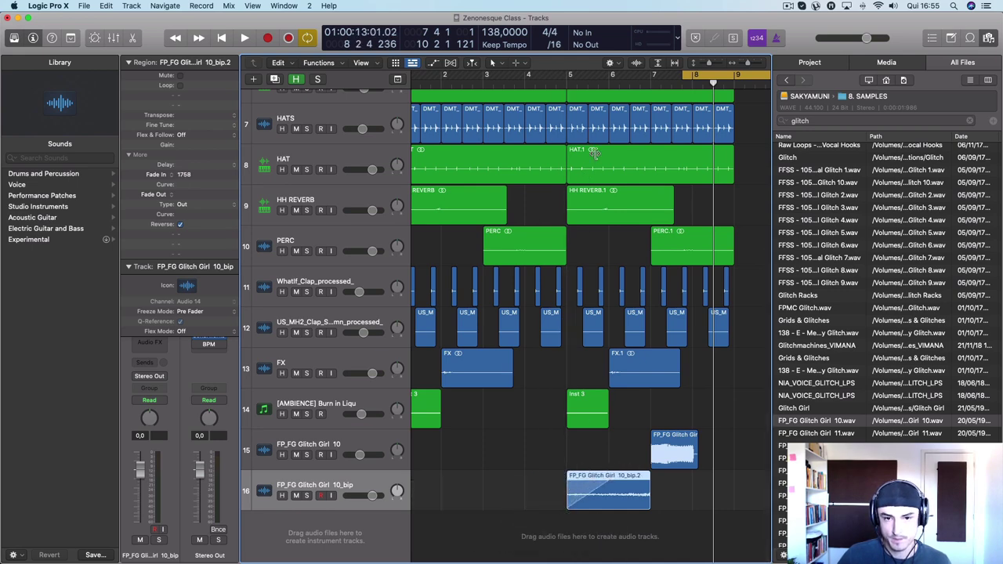
pyautogui.click(565, 80)
pyautogui.press('space')
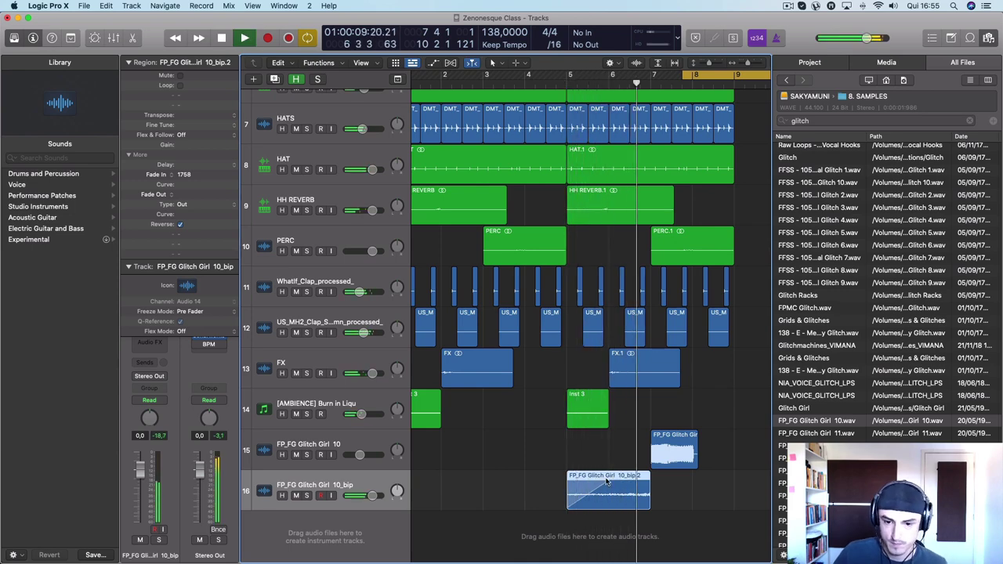
pyautogui.hscroll(5, 617, 486)
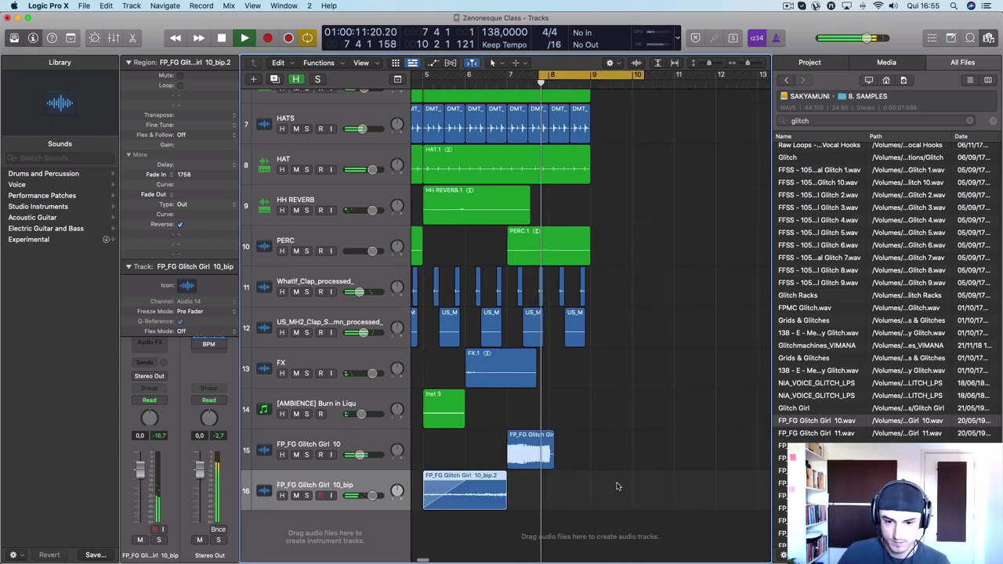
pyautogui.hscroll(-2, 595, 496)
pyautogui.press('space')
# Step: Set the reversed tail region's fade-in to 2414 and listen to how it leads into the glitch
pyautogui.press('super+Right')
pyautogui.press('super+Right')
pyautogui.press('super+Right')
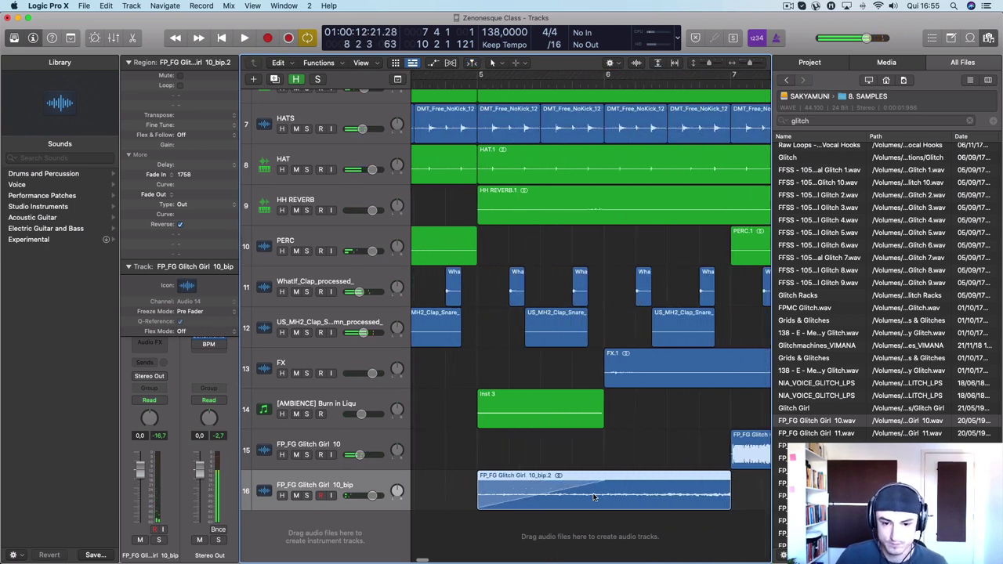
pyautogui.press('super+Down')
pyautogui.press('super+Down')
pyautogui.moveTo(607, 482); pyautogui.dragTo(650, 479)
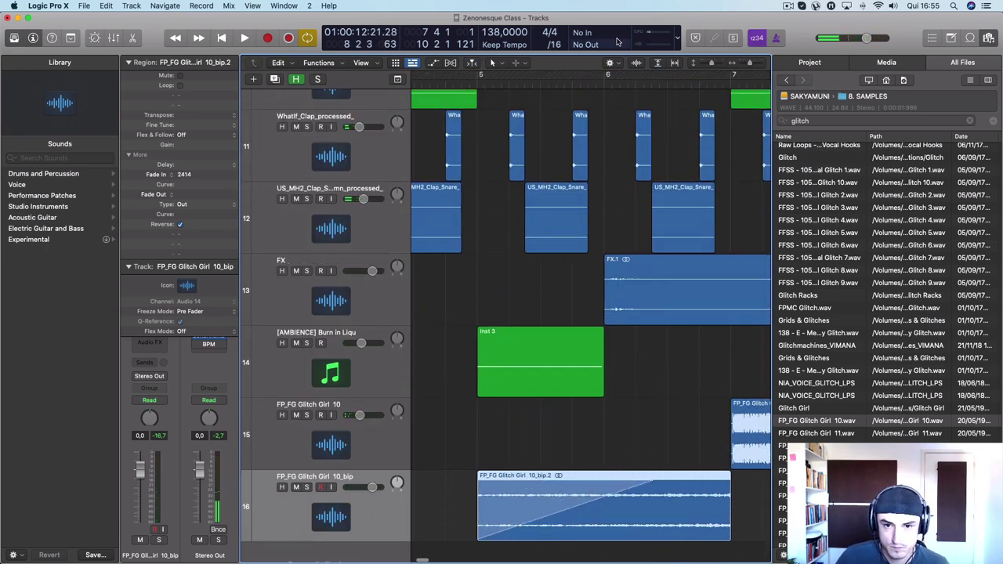
pyautogui.doubleClick(570, 86)
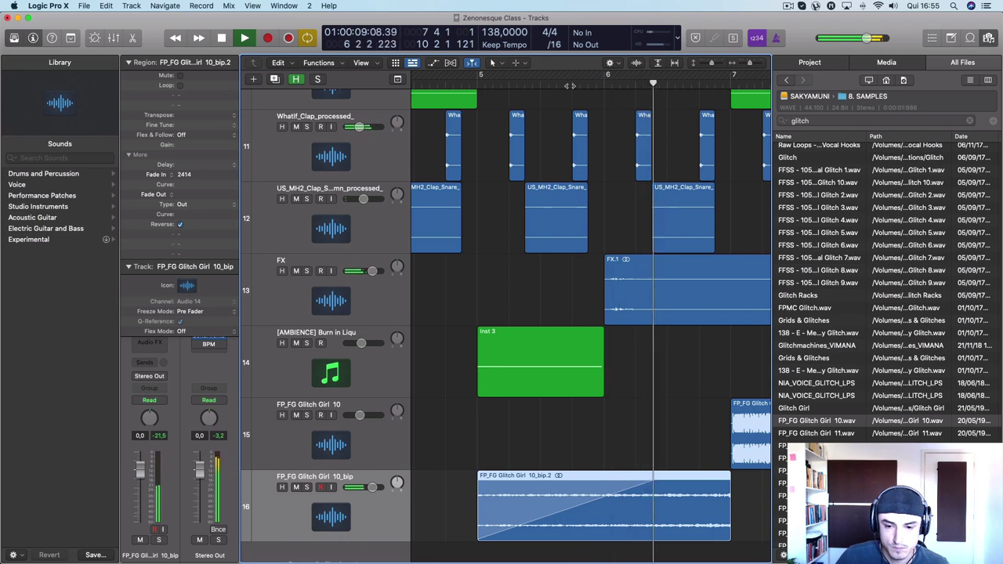
pyautogui.press('space')
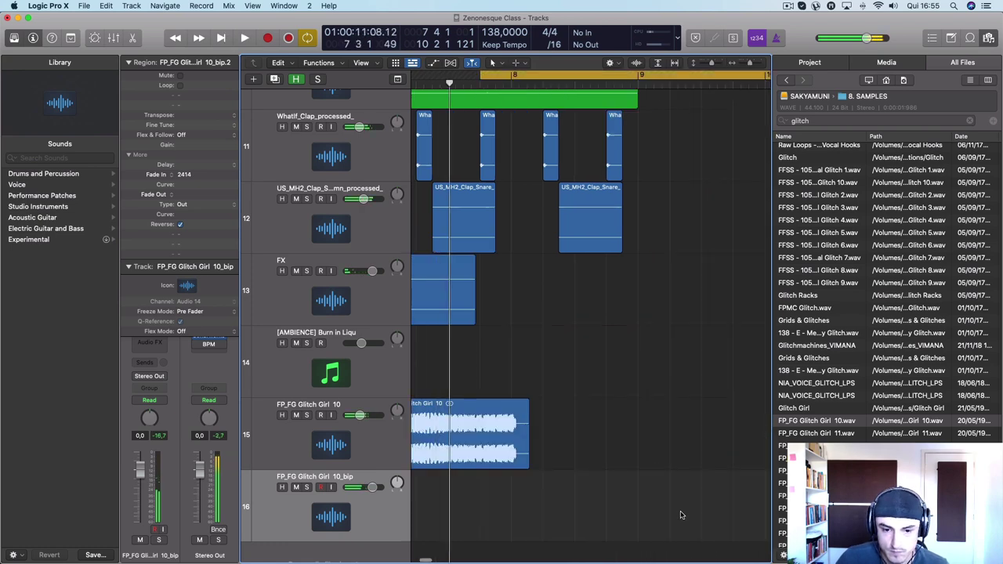
pyautogui.hscroll(-5, 680, 514)
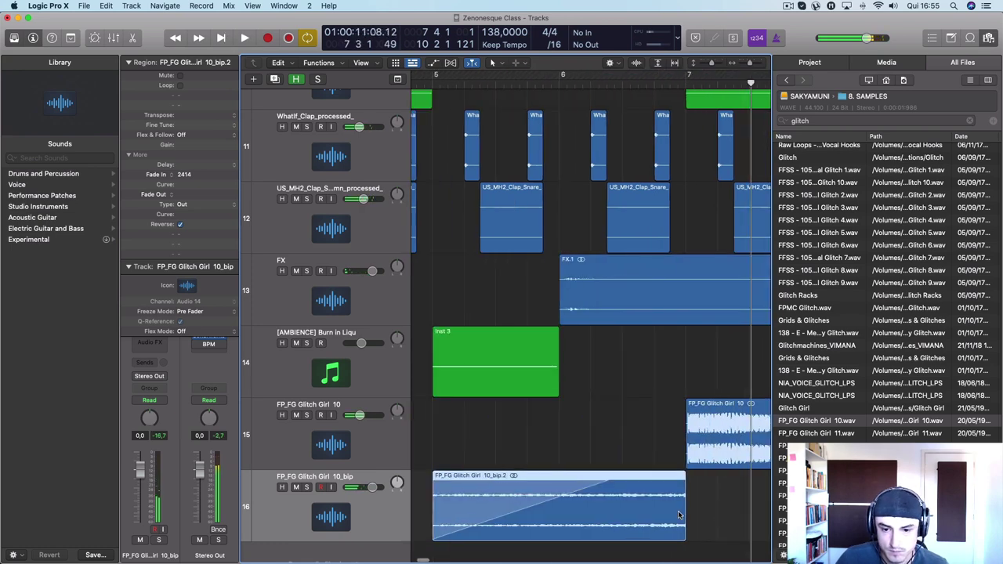
# Step: Extend the reversed tail's end about one beat past bar 7 to overlap the glitch sample, and listen to the transition
pyautogui.click(366, 439)
pyautogui.moveTo(684, 542); pyautogui.dragTo(716, 540)
pyautogui.doubleClick(642, 91)
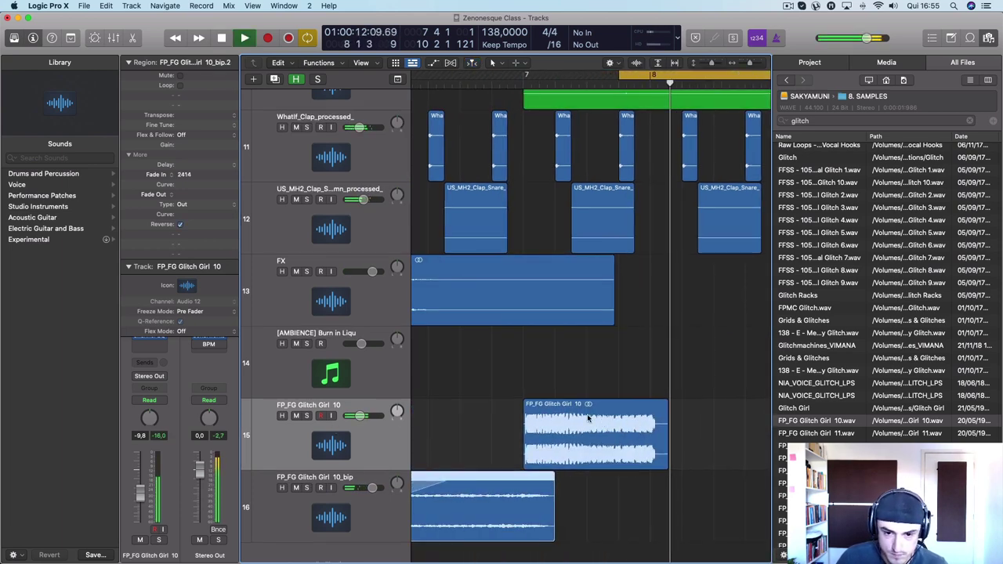
pyautogui.press('space')
# Step: Give the glitch region at bar 7 a Speed Up of 422 at its start and listen to the effect
pyautogui.click(546, 404)
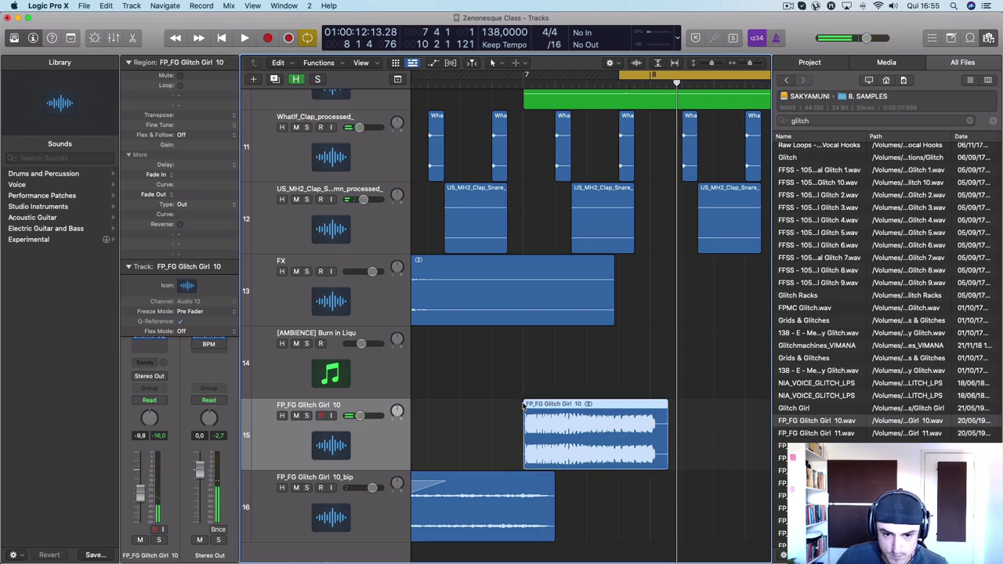
pyautogui.rightClick(536, 411)
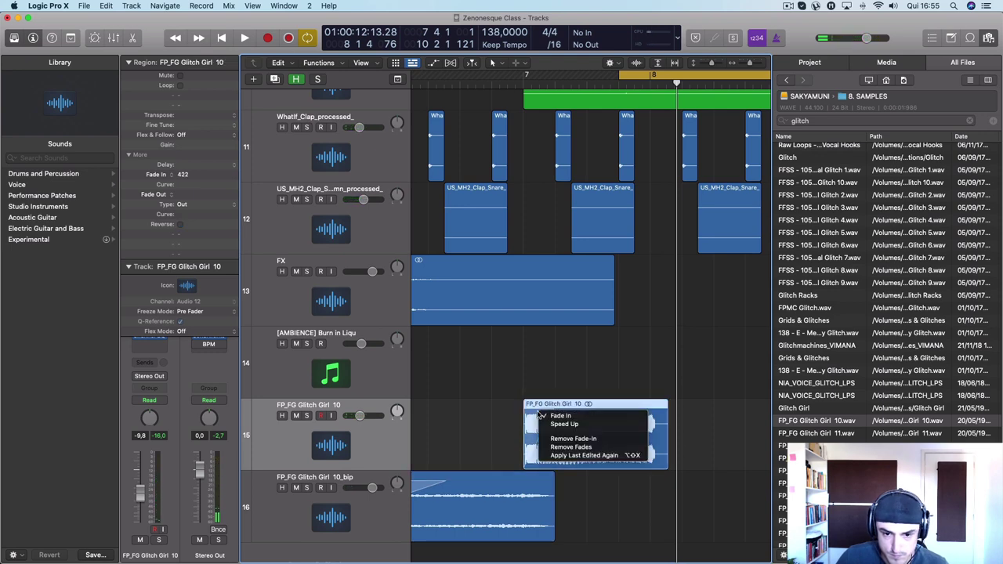
pyautogui.click(562, 423)
pyautogui.doubleClick(506, 84)
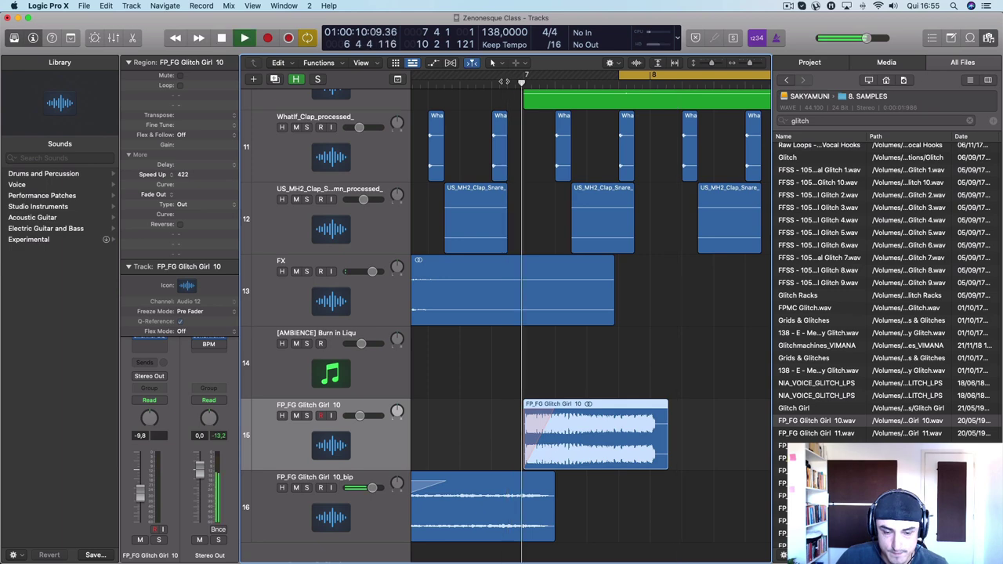
pyautogui.hscroll(-4, 531, 378)
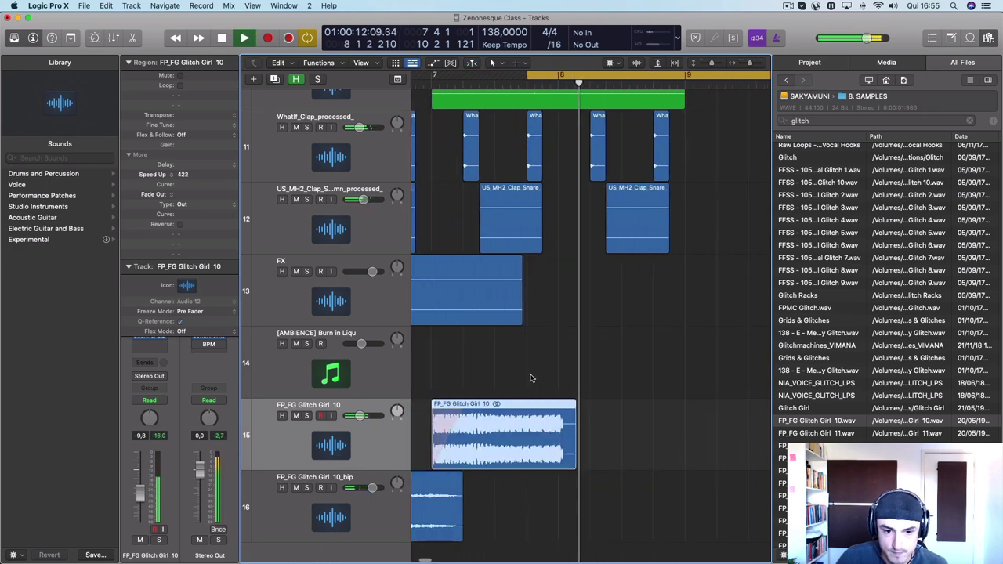
pyautogui.press('space')
# Step: Move the reversed tail region to start at bar 6 and play it with the groove
pyautogui.hscroll(-4, 531, 381)
pyautogui.press('super+Left')
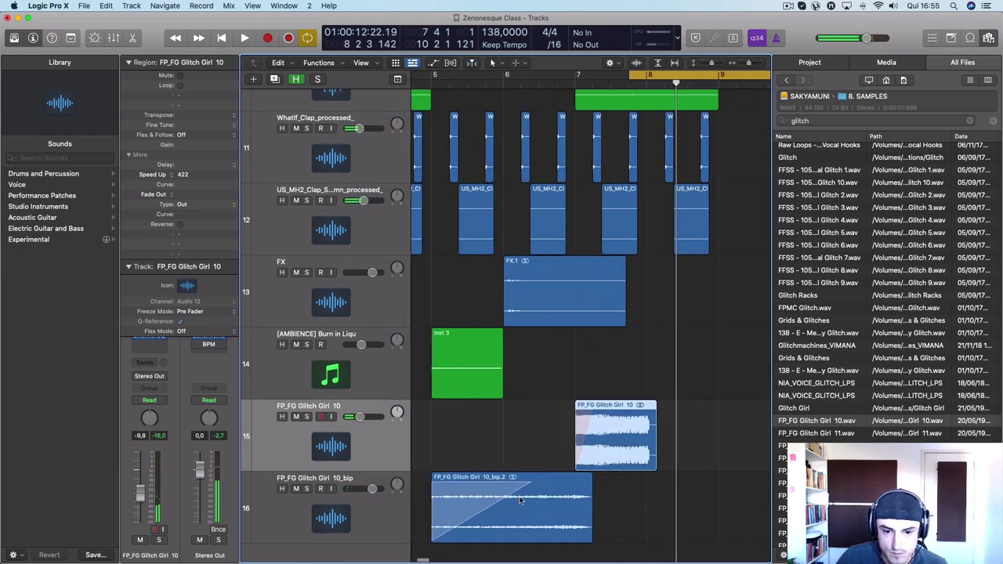
pyautogui.moveTo(540, 479); pyautogui.dragTo(611, 479)
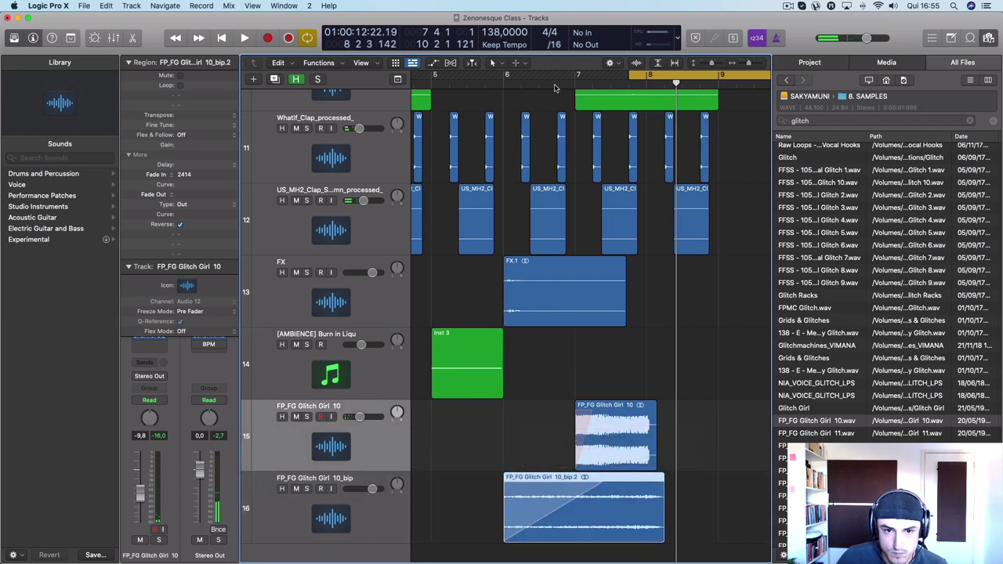
pyautogui.doubleClick(489, 84)
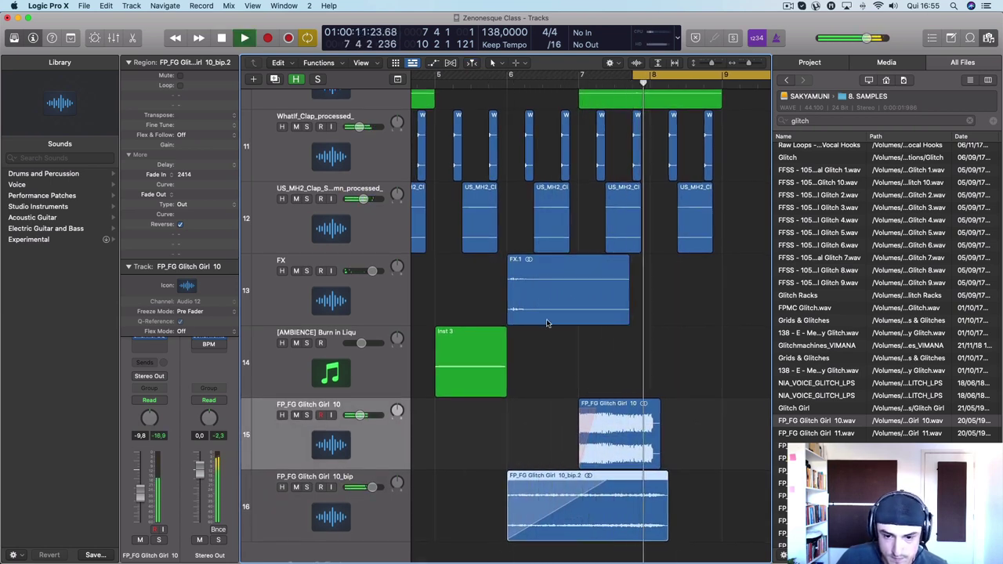
pyautogui.press('space')
# Step: Give the end of the reversed tail region a Slow Down of 1583 and listen to it
pyautogui.moveTo(665, 538); pyautogui.dragTo(666, 539)
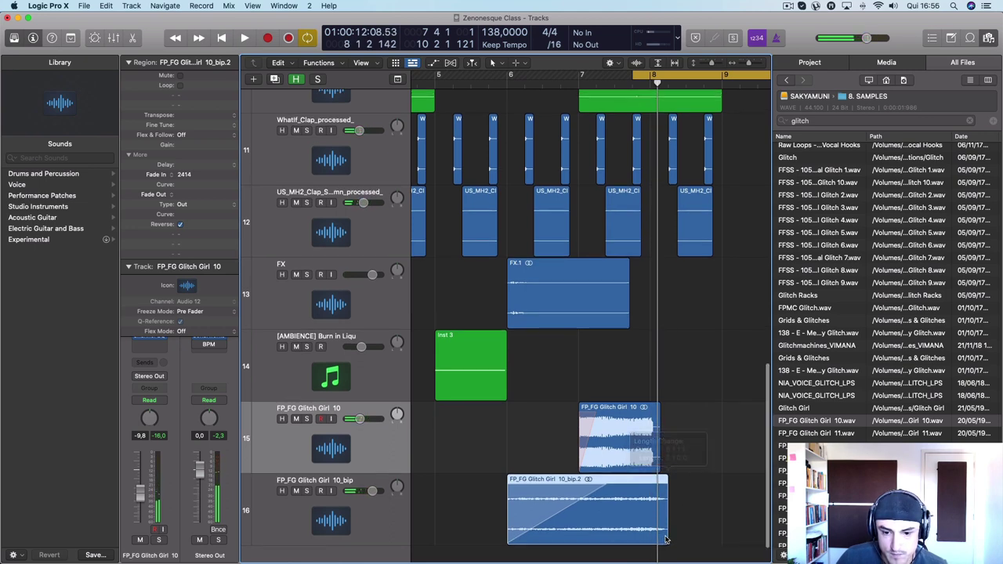
pyautogui.scroll(1, 607, 401)
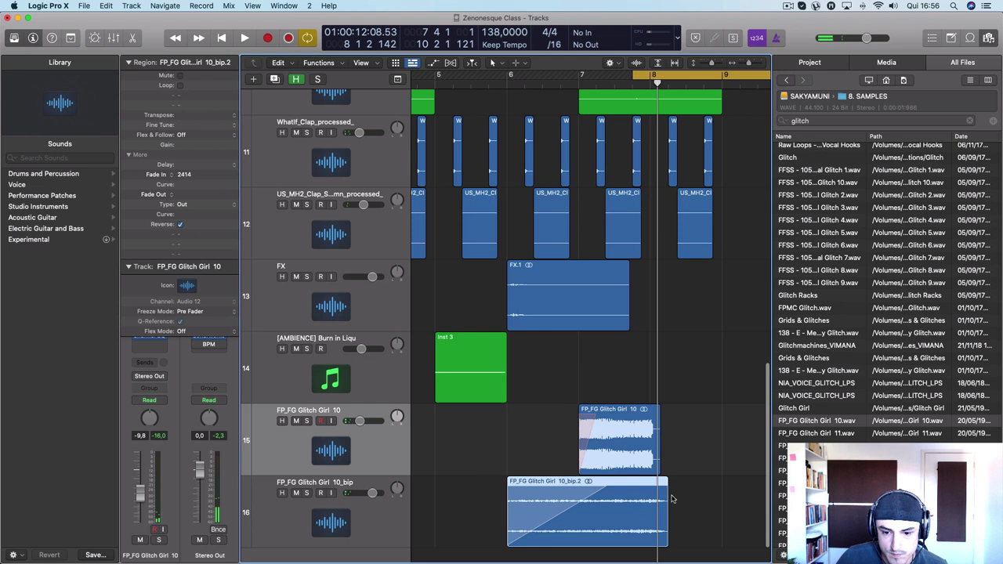
pyautogui.press('super+z')
pyautogui.click(557, 83)
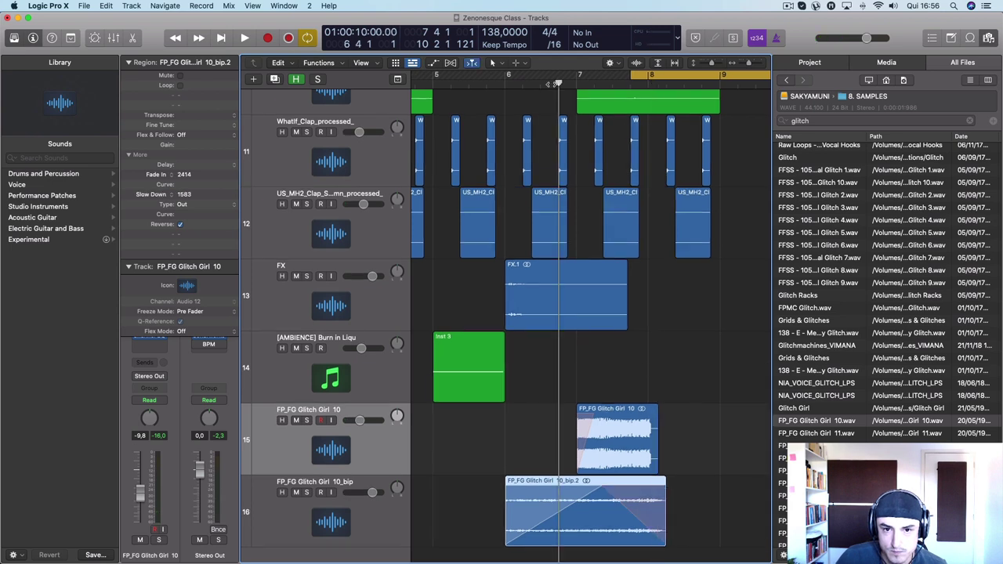
pyautogui.press('space')
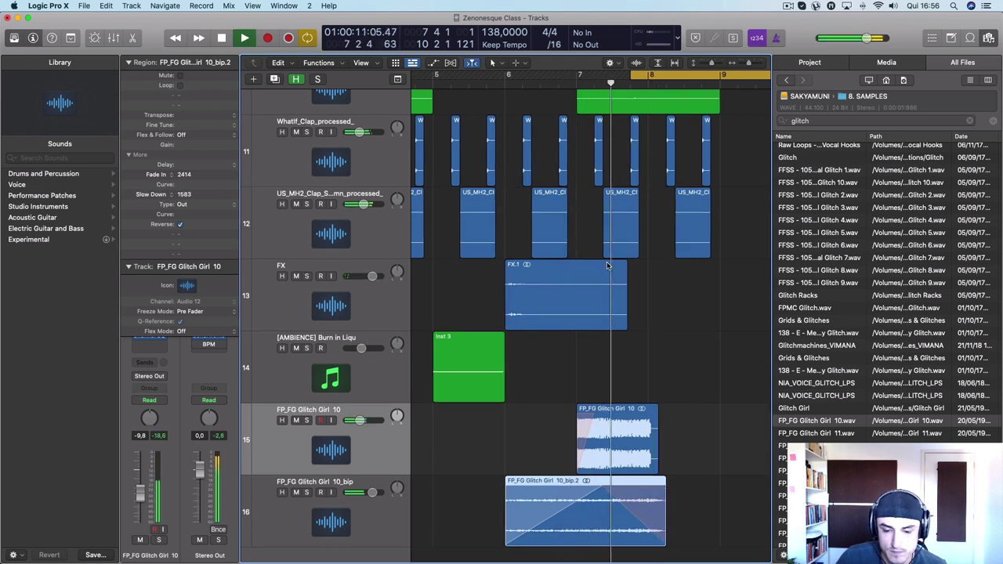
# Step: Stop playback and trim the end of the glitch region at bar 7 to bar 8
pyautogui.hscroll(4, 608, 266)
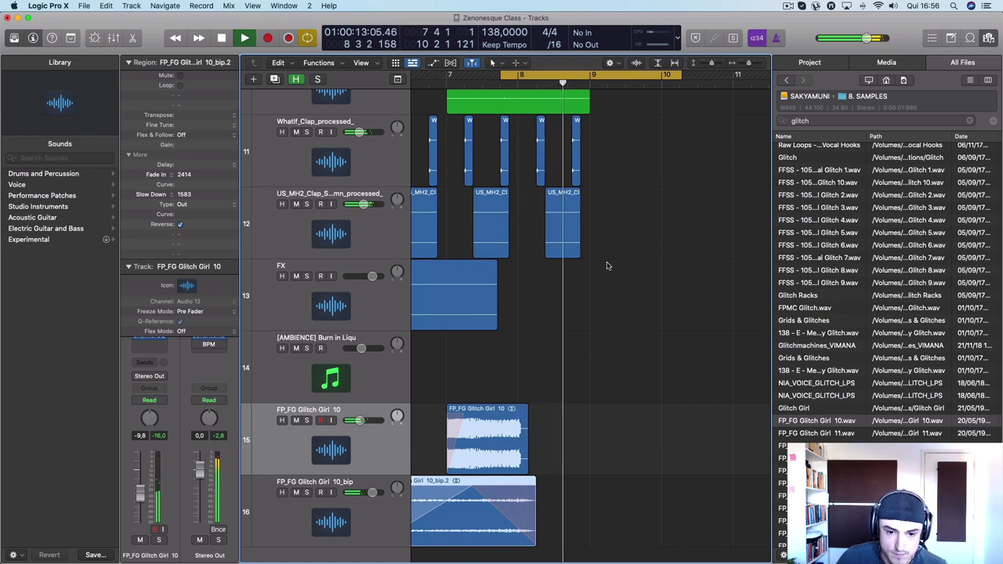
pyautogui.press('space')
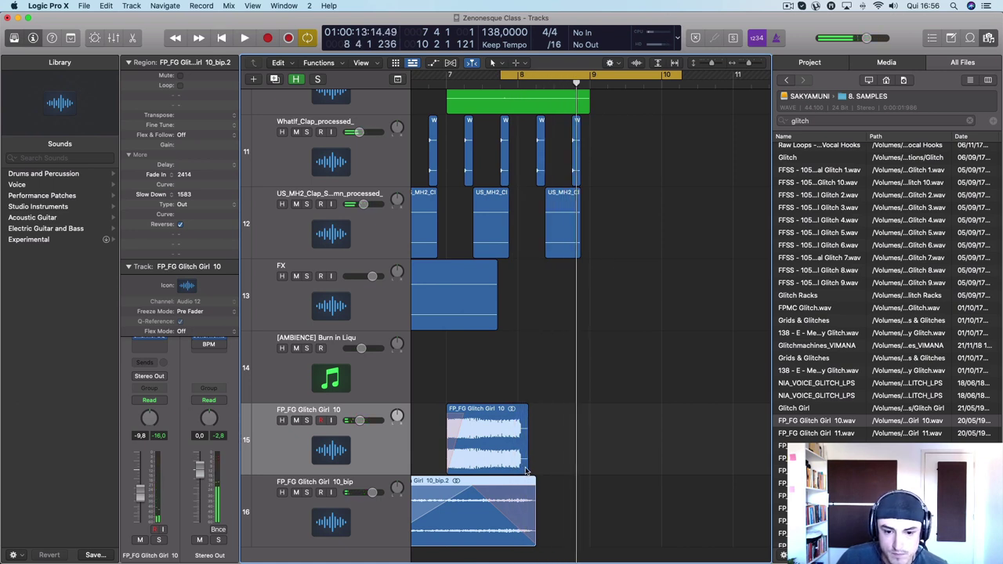
pyautogui.moveTo(526, 470); pyautogui.dragTo(515, 468)
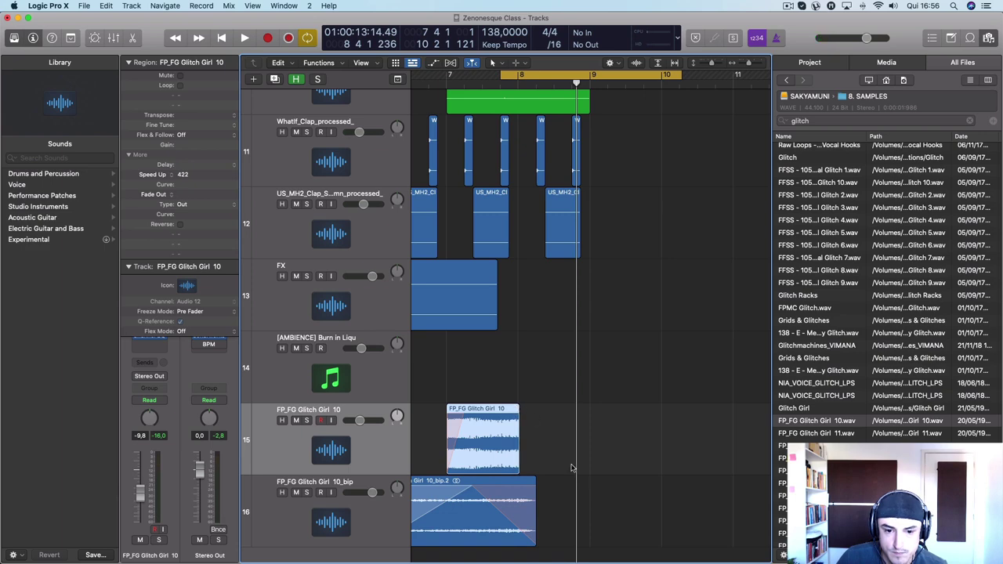
pyautogui.press('super+Right')
pyautogui.press('super+Right')
pyautogui.press('super+Right')
pyautogui.press('super+Right')
pyautogui.hscroll(3, 753, 467)
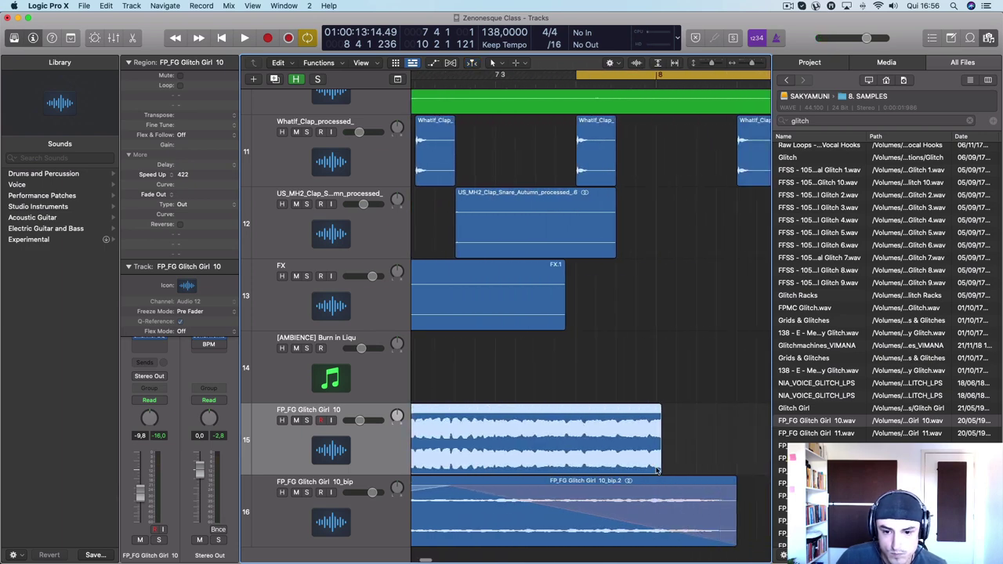
pyautogui.doubleClick(657, 470)
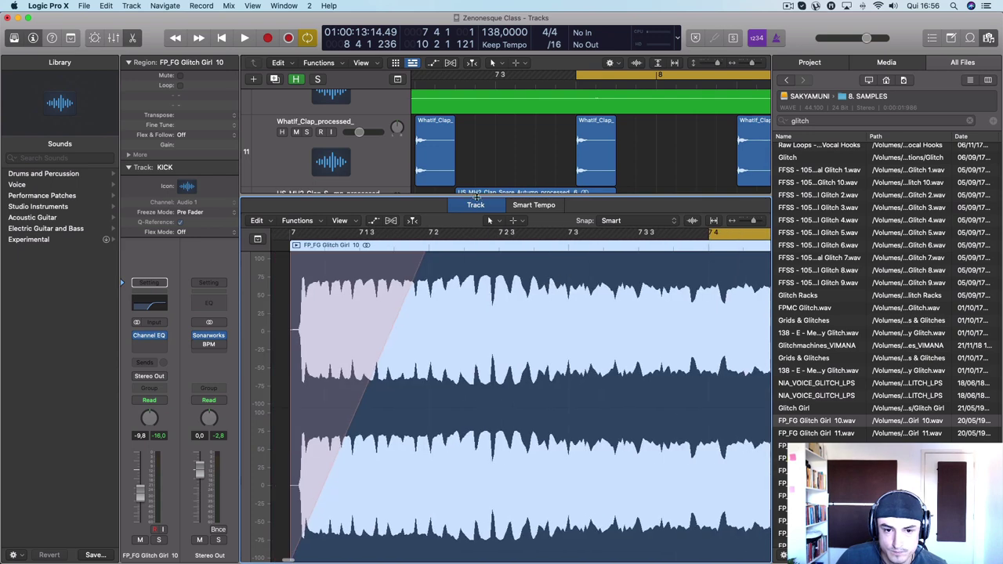
pyautogui.press('e')
pyautogui.press('super+Left')
pyautogui.press('super+Left')
pyautogui.press('super+Left')
pyautogui.press('super+Left')
pyautogui.press('super+Left')
pyautogui.press('super+Left')
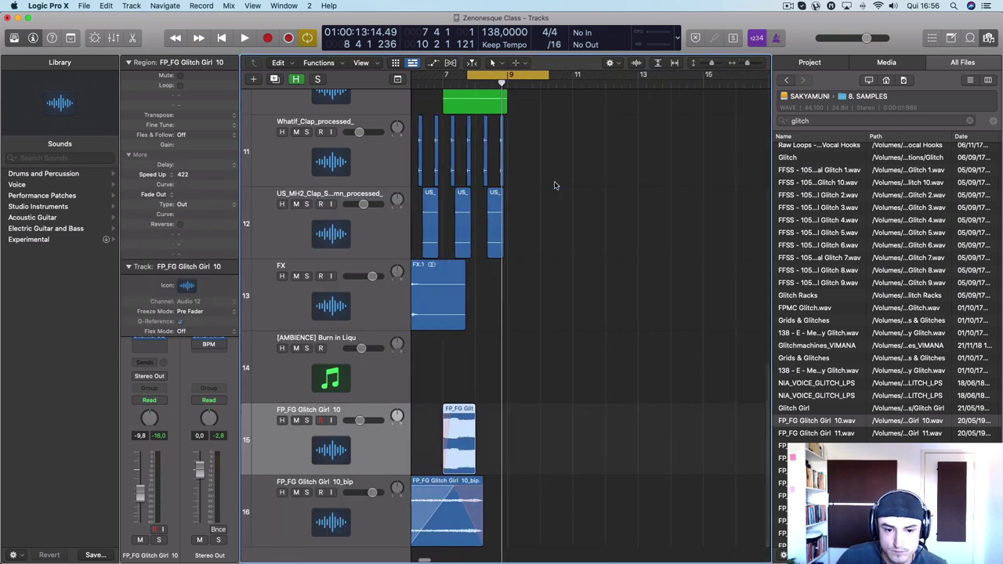
# Step: Play the whole groove through the shortened glitch and on past bar 9, and deselect the region
pyautogui.doubleClick(449, 82)
pyautogui.press('super+Up')
pyautogui.press('super+Up')
pyautogui.press('super+Up')
pyautogui.press('super+Up')
pyautogui.press('super+Up')
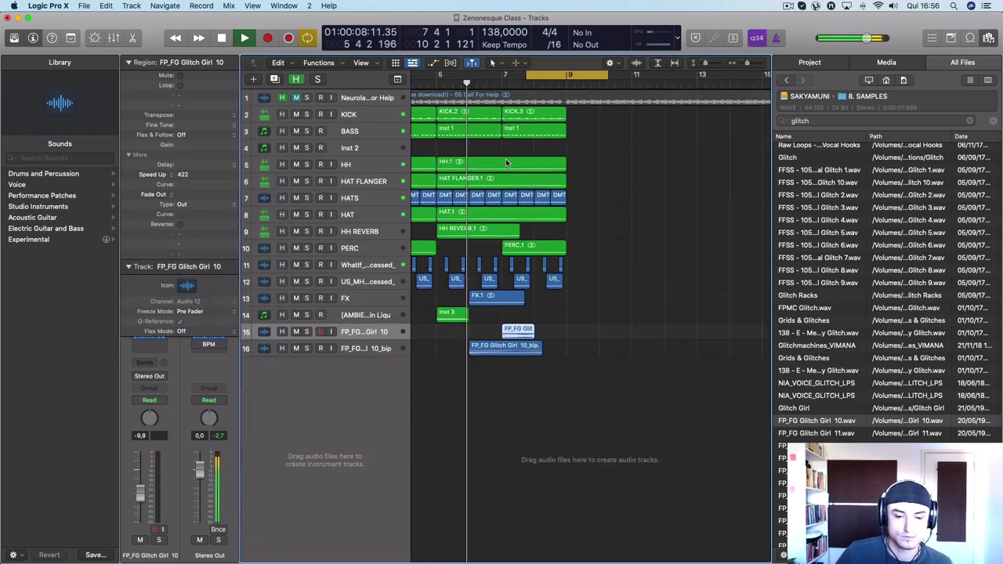
pyautogui.press('super+Left')
pyautogui.press('super+Left')
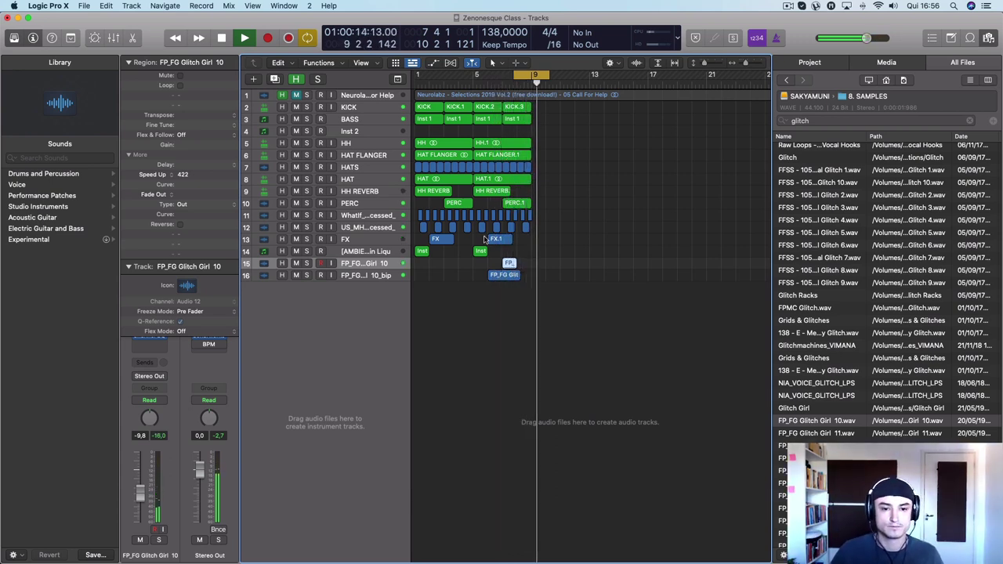
pyautogui.click(616, 302)
pyautogui.press('space')
# Step: Set the cycle range from bar 7 to bar 8 around the glitch region and listen to the loop
pyautogui.press('super+Right')
pyautogui.press('super+Right')
pyautogui.press('super+Right')
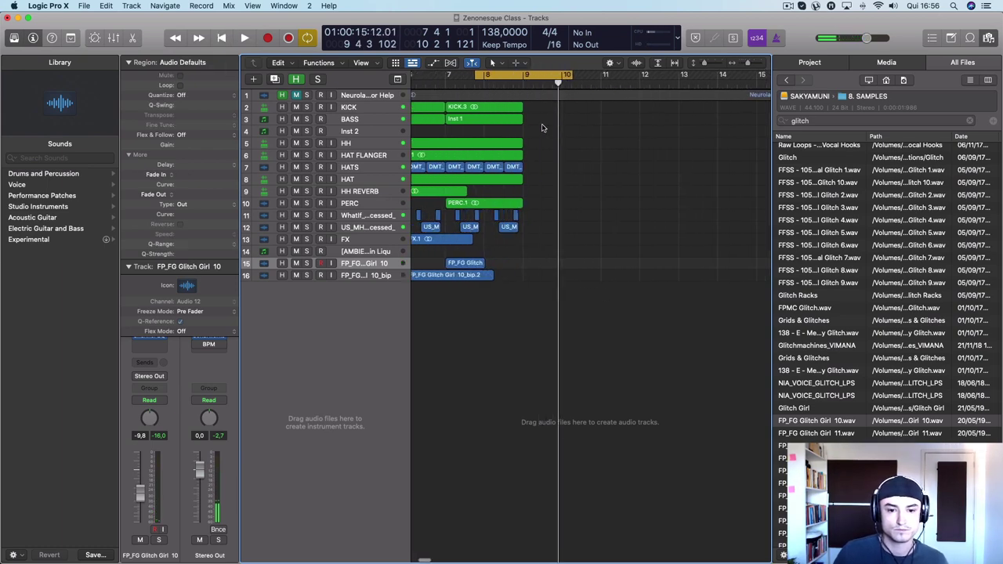
pyautogui.press('super+Down')
pyautogui.press('super+Down')
pyautogui.press('super+Down')
pyautogui.press('super+Down')
pyautogui.press('super+Right')
pyautogui.press('super+Right')
pyautogui.hscroll(-5, 543, 128)
pyautogui.scroll(2, 501, 101)
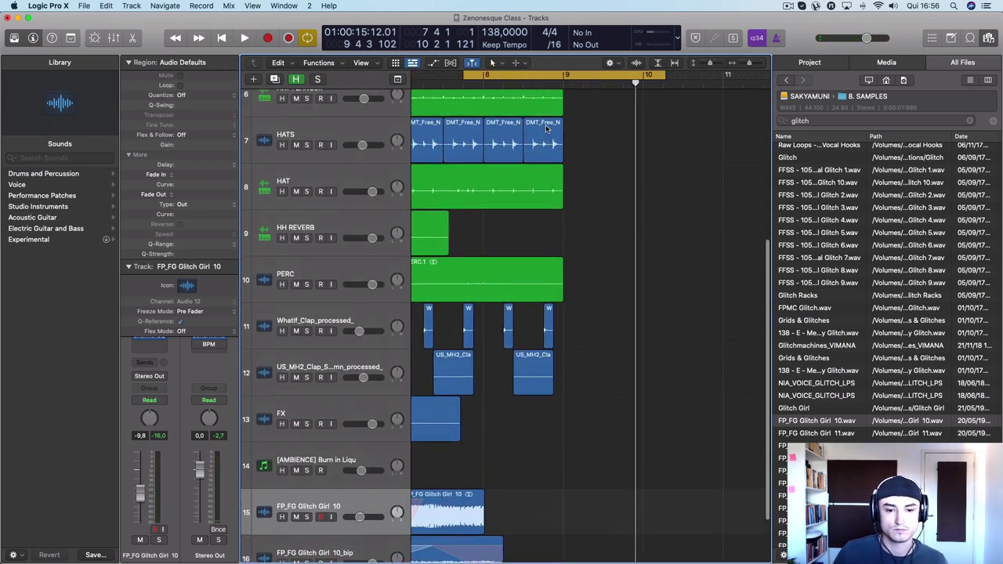
pyautogui.moveTo(432, 78); pyautogui.dragTo(502, 88)
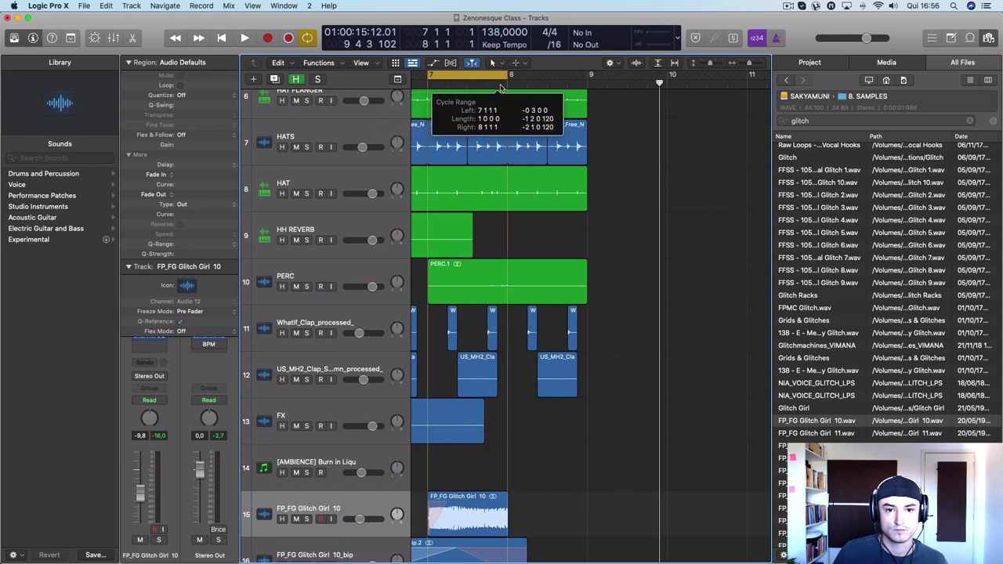
pyautogui.press('space')
pyautogui.hscroll(-4, 579, 257)
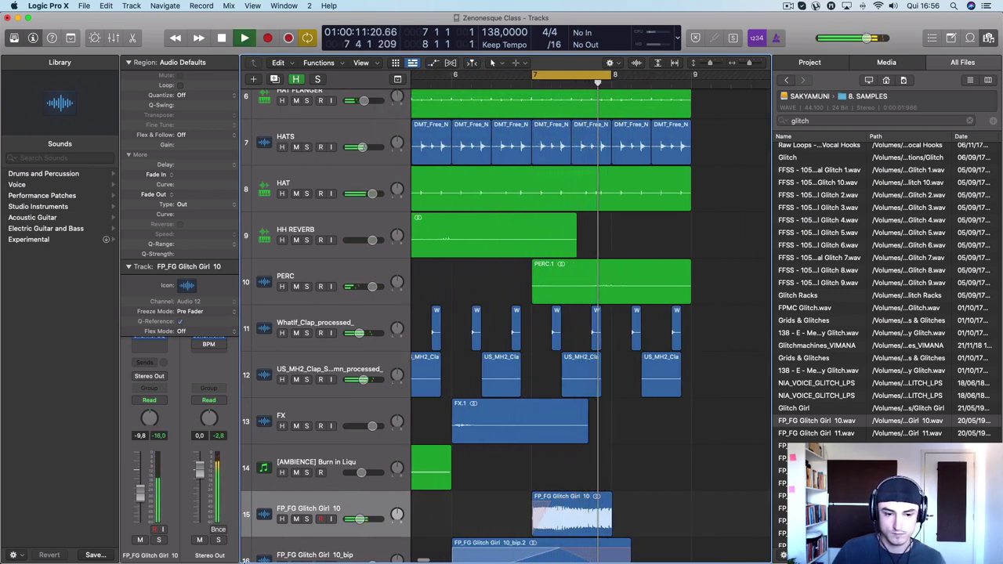
pyautogui.press('space')
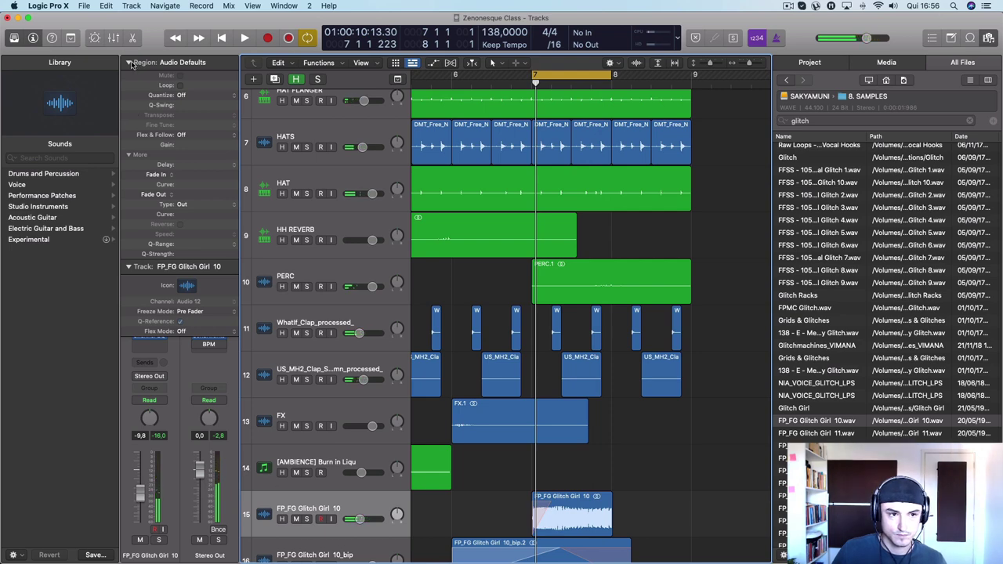
# Step: Insert a stereo ChromaVerb after the Channel EQ on the glitch track, listen to it in the loop and hide the plug-in window
pyautogui.click(130, 63)
pyautogui.click(163, 344)
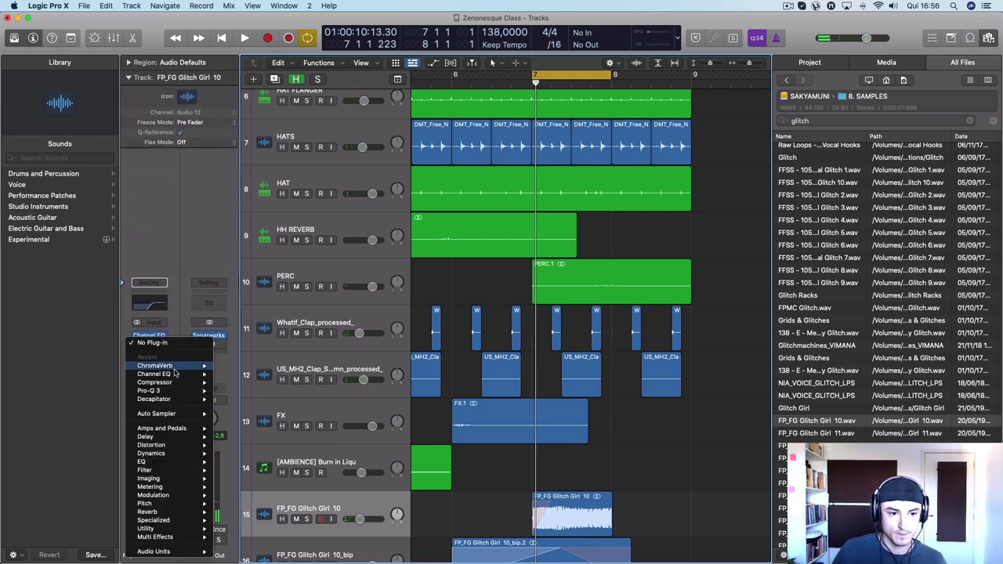
pyautogui.moveTo(174, 372)
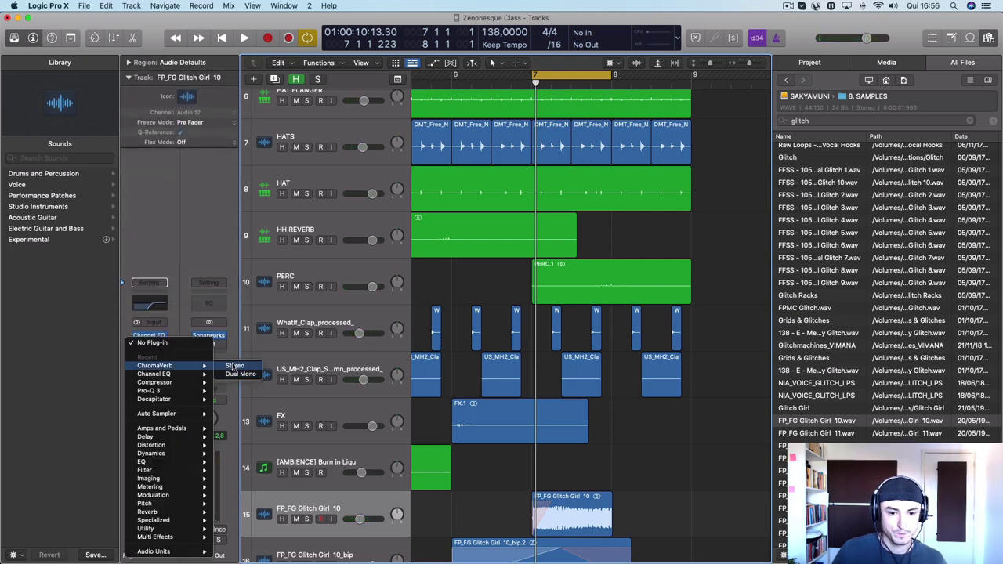
pyautogui.click(234, 366)
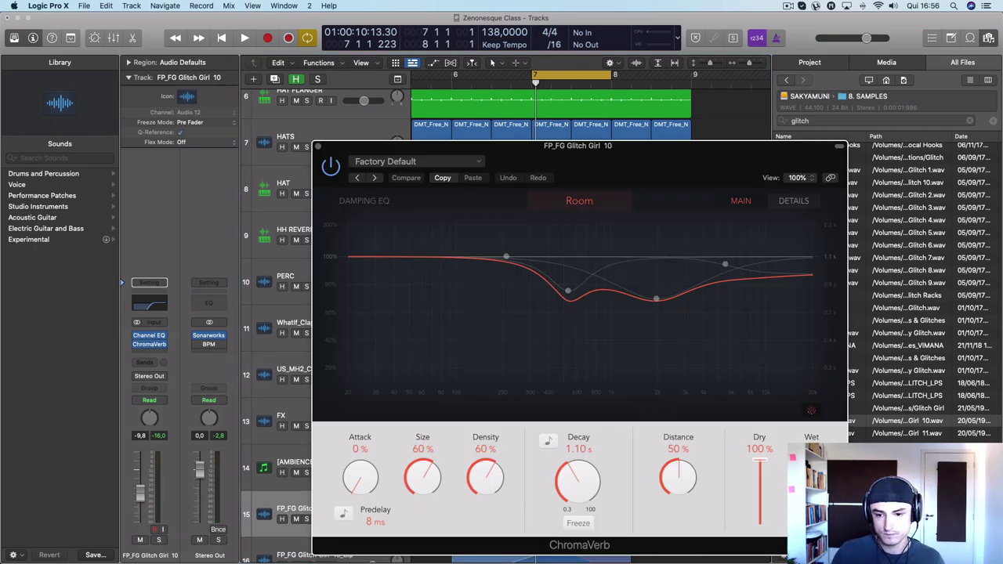
pyautogui.press('space')
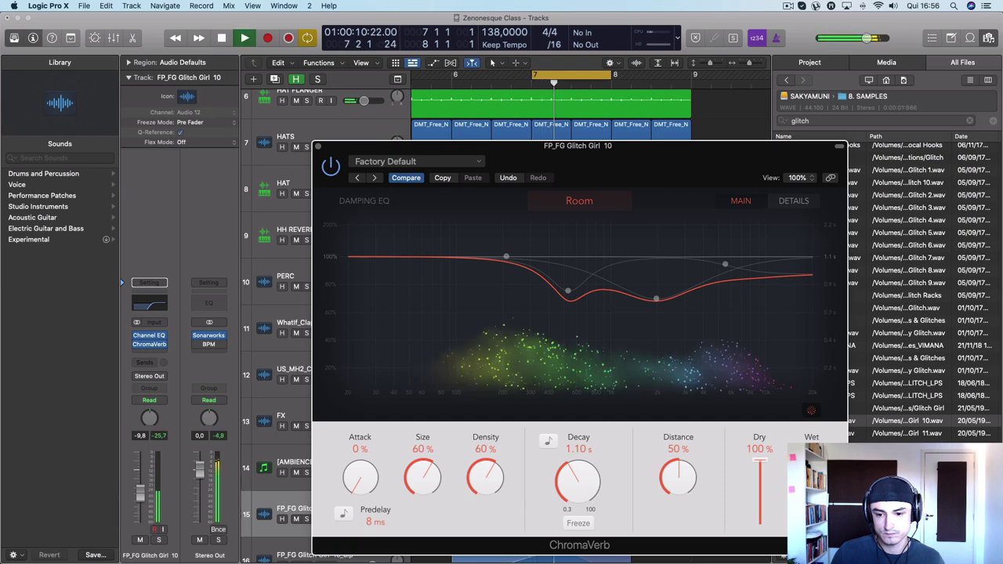
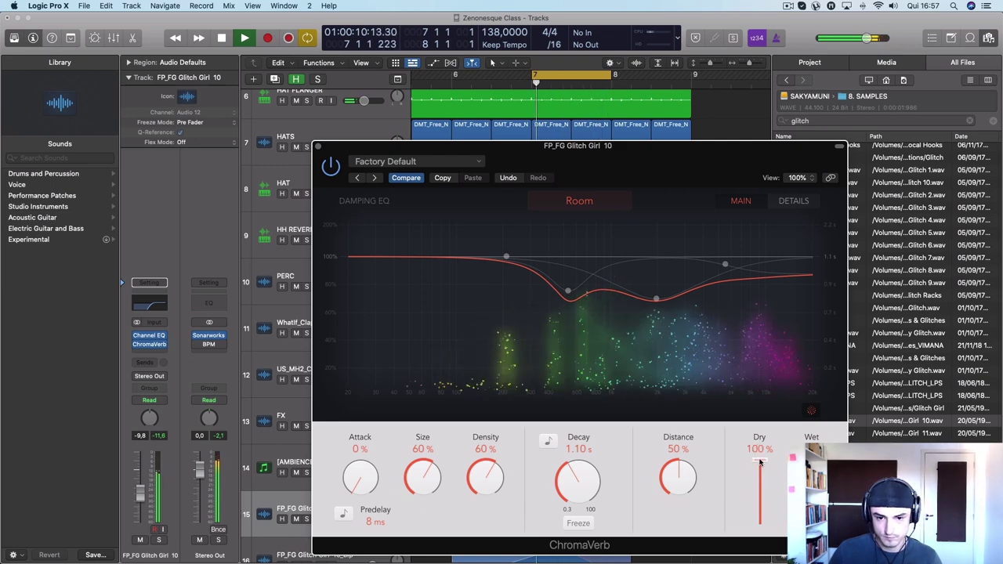
pyautogui.press('v')
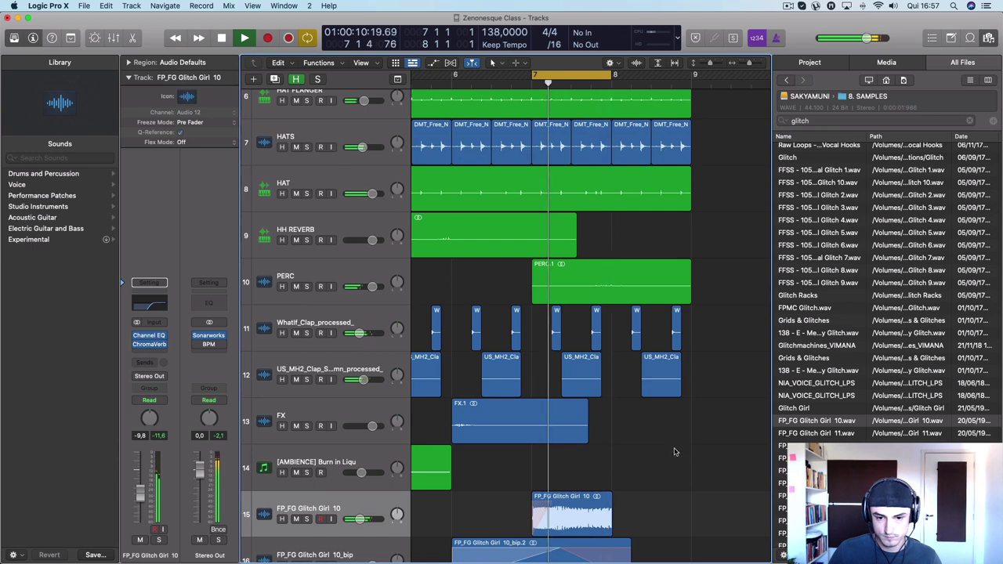
# Step: Set the cycle range from bar 5 to bar 16 and listen to the groove with the reverberated glitch
pyautogui.hscroll(-1, 672, 467)
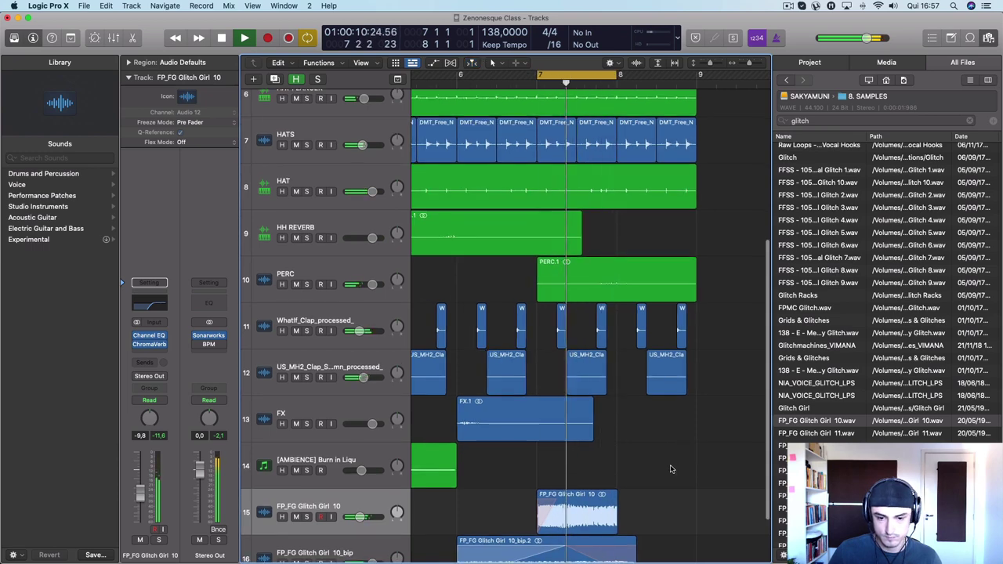
pyautogui.press('z')
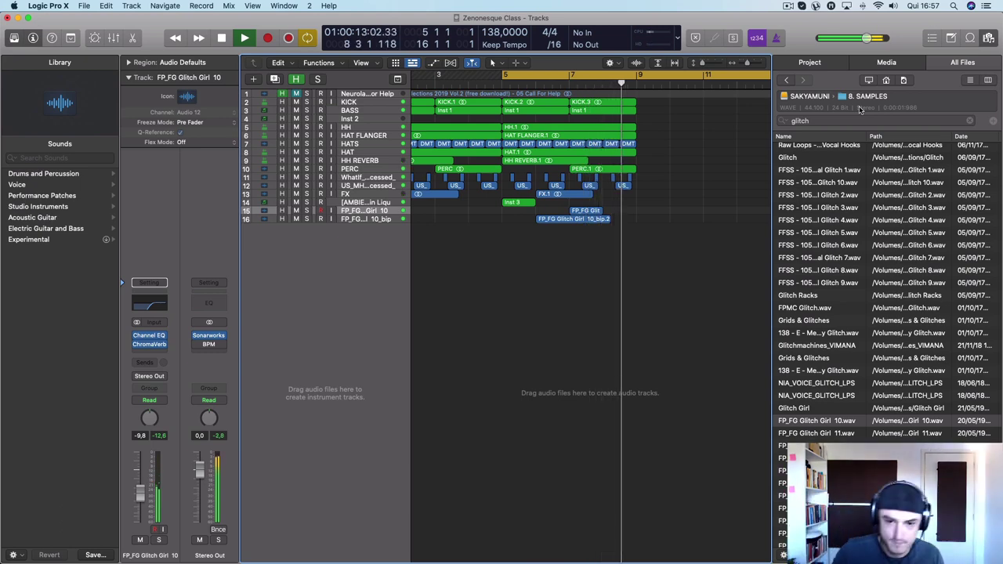
pyautogui.press('space')
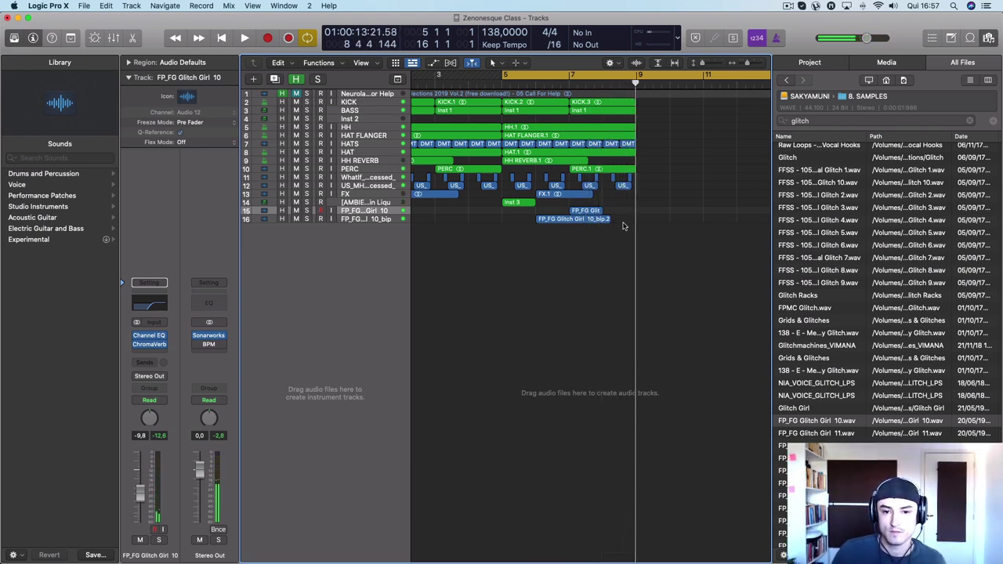
# Step: Insert a stereo Soundtoys Tremolator after ChromaVerb on the glitch track and listen from bar 7
pyautogui.press('super+Down')
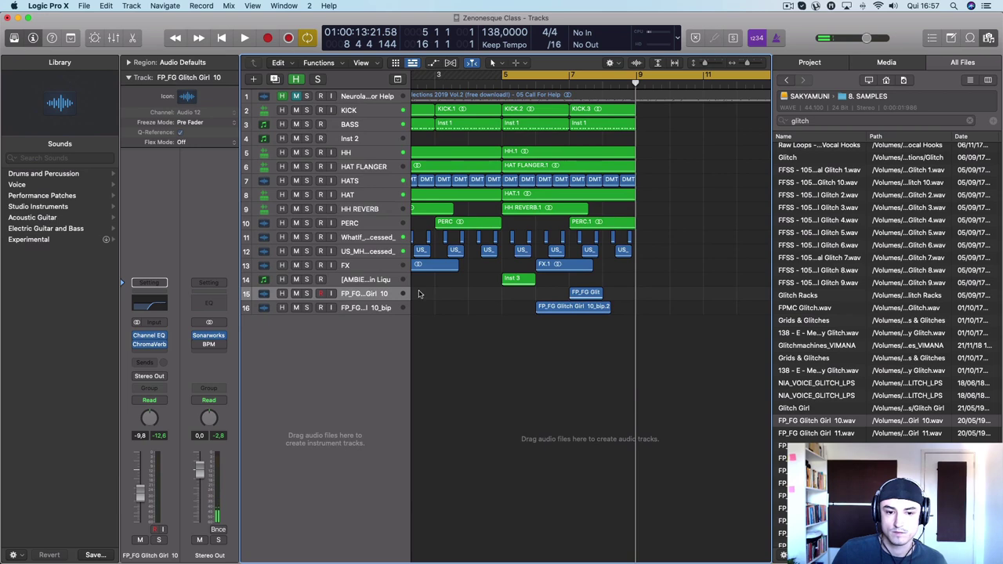
pyautogui.click(142, 352)
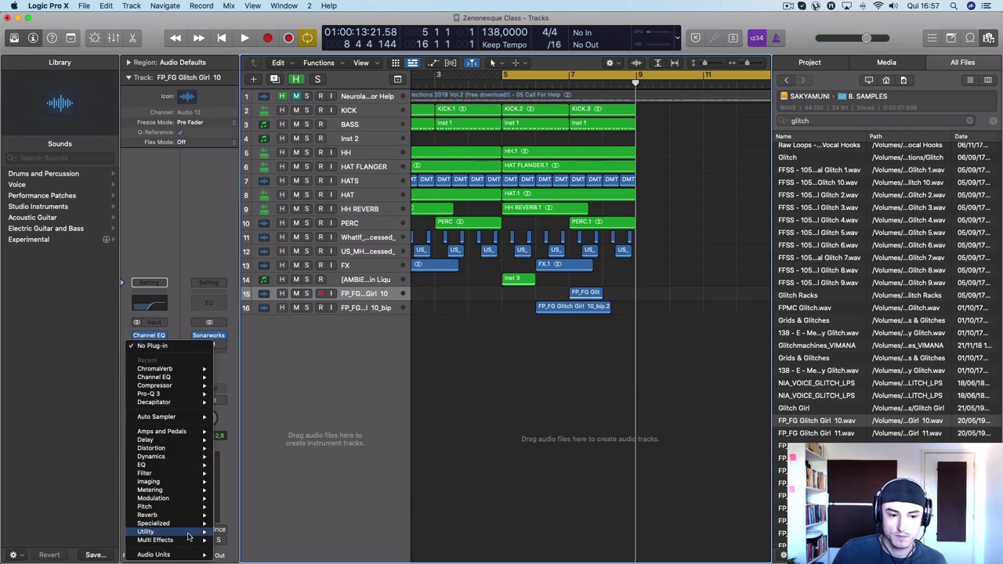
pyautogui.moveTo(200, 540)
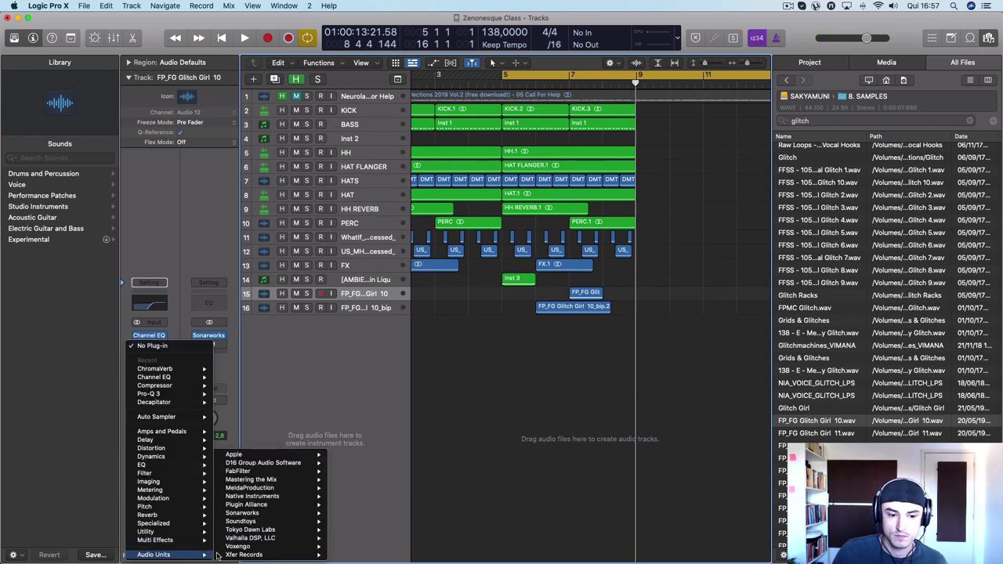
pyautogui.moveTo(269, 520)
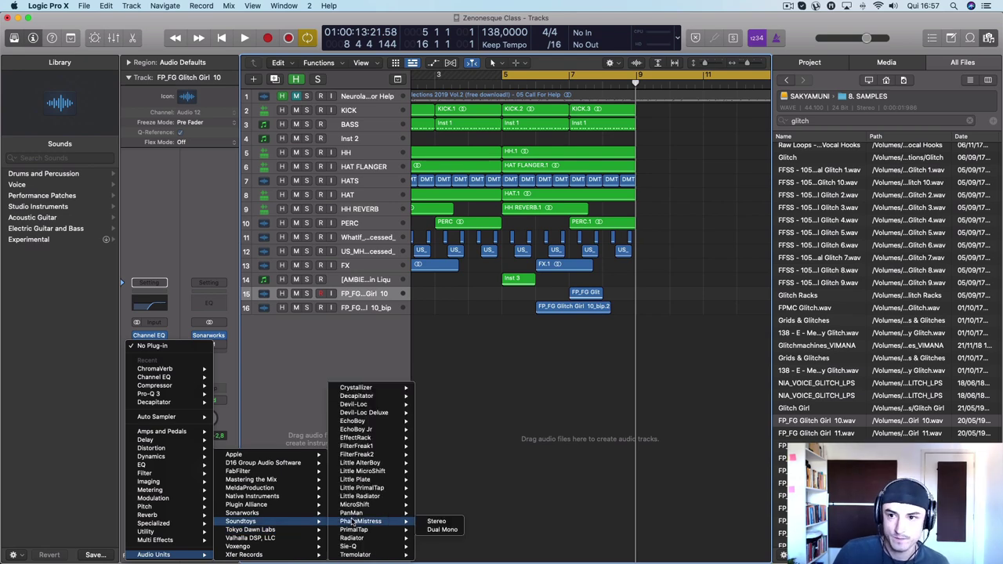
pyautogui.moveTo(356, 555)
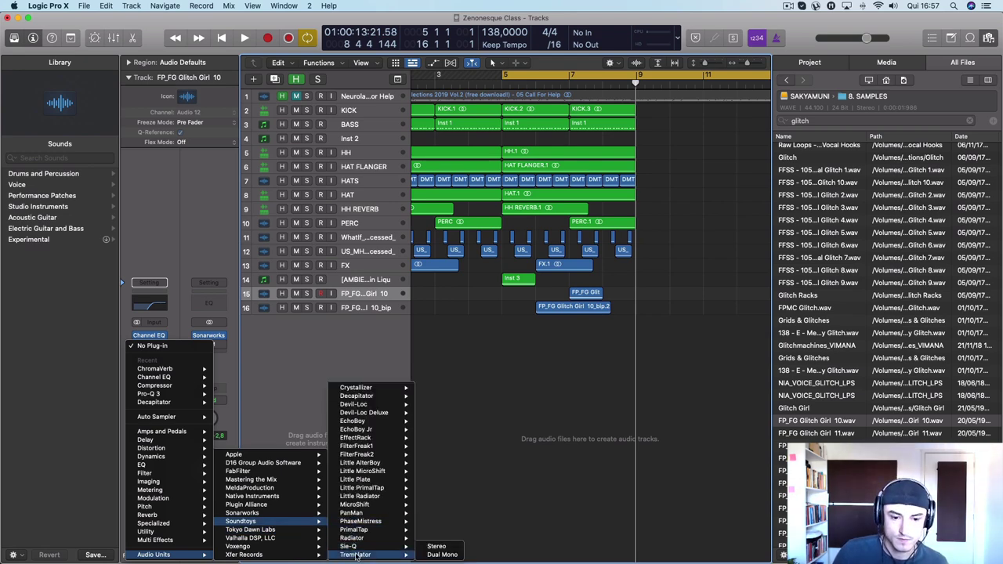
pyautogui.click(435, 546)
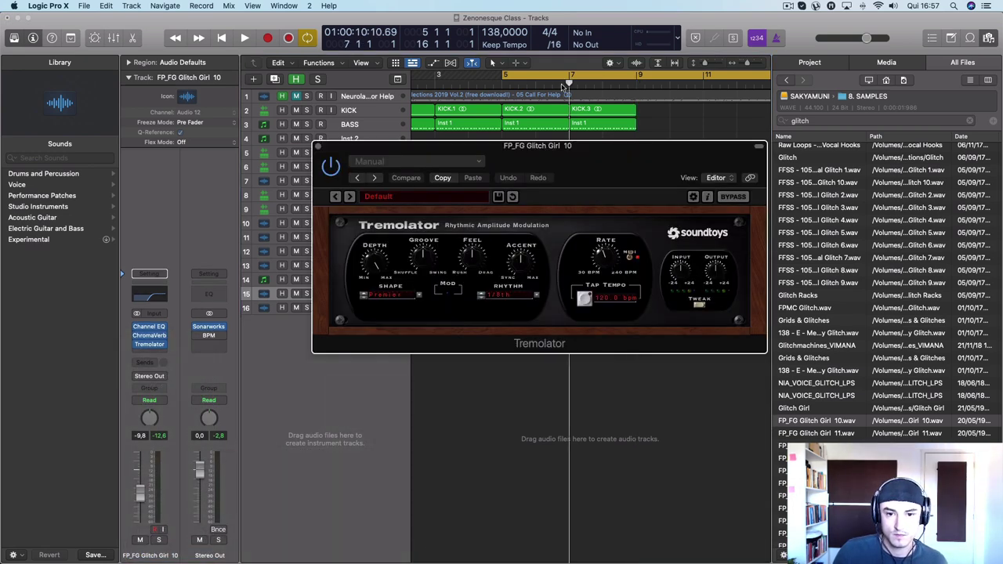
pyautogui.press('space')
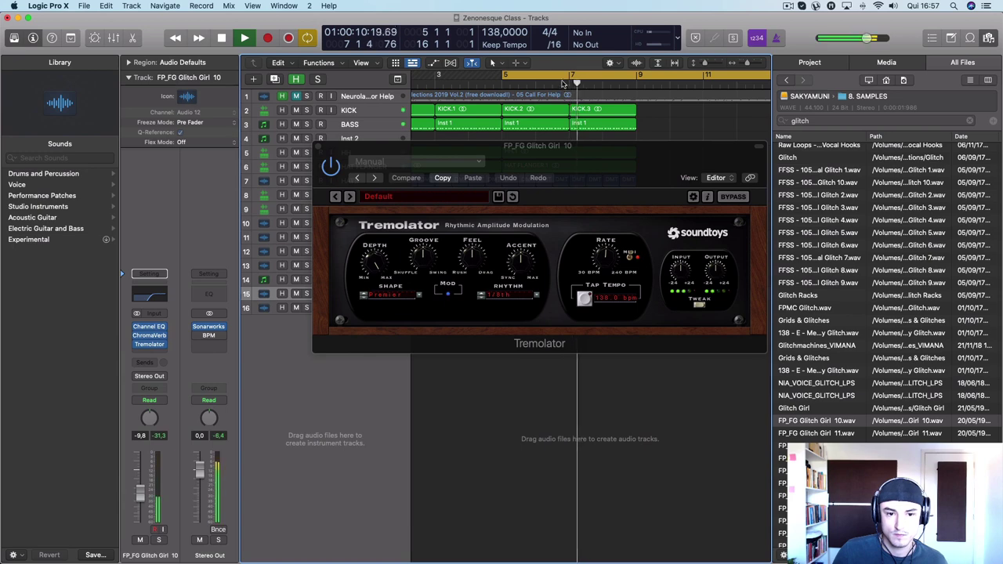
# Step: Try the Tremolator preset BreakGateOne on the glitch track and listen to it
pyautogui.click(350, 197)
pyautogui.click(382, 197)
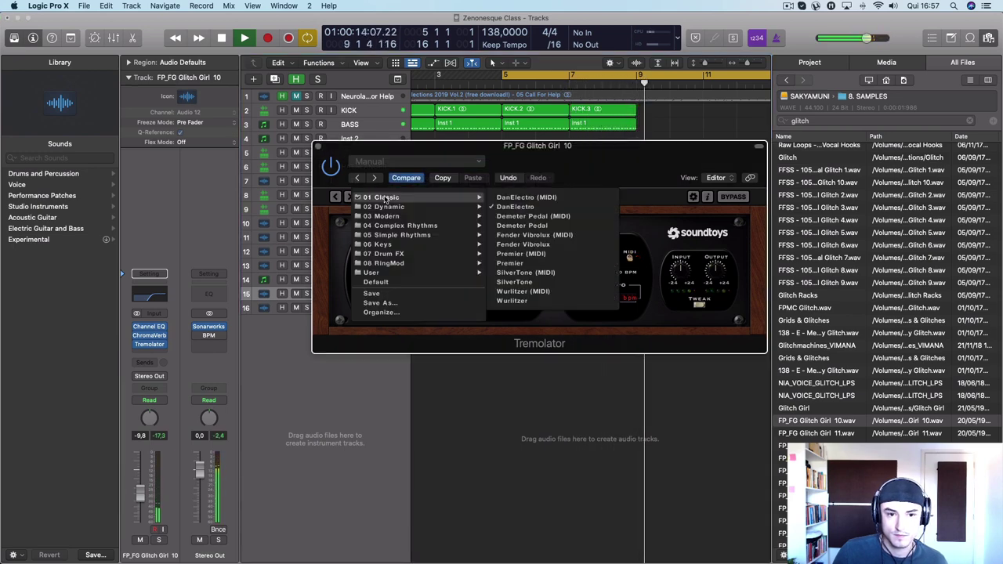
pyautogui.moveTo(401, 238)
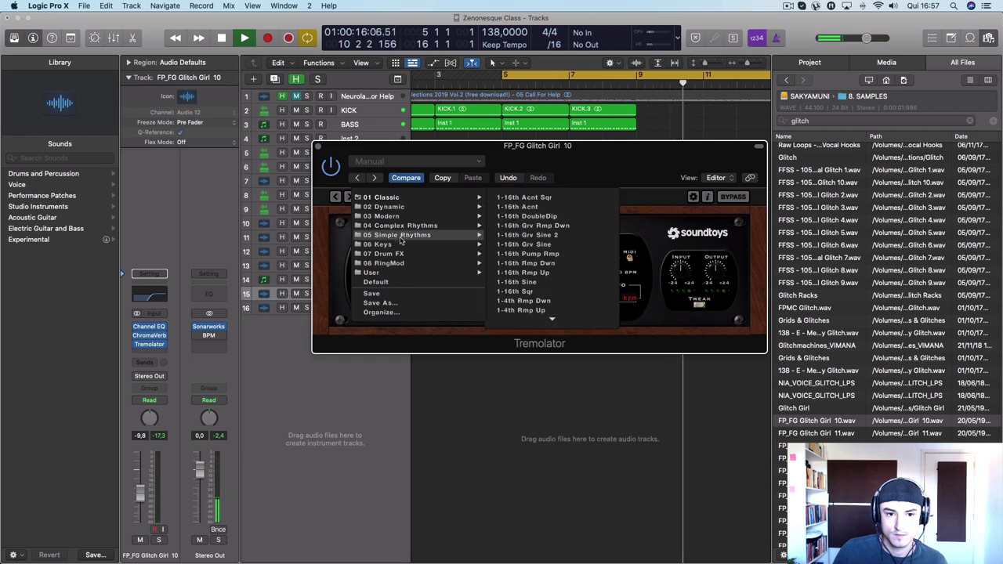
pyautogui.click(533, 226)
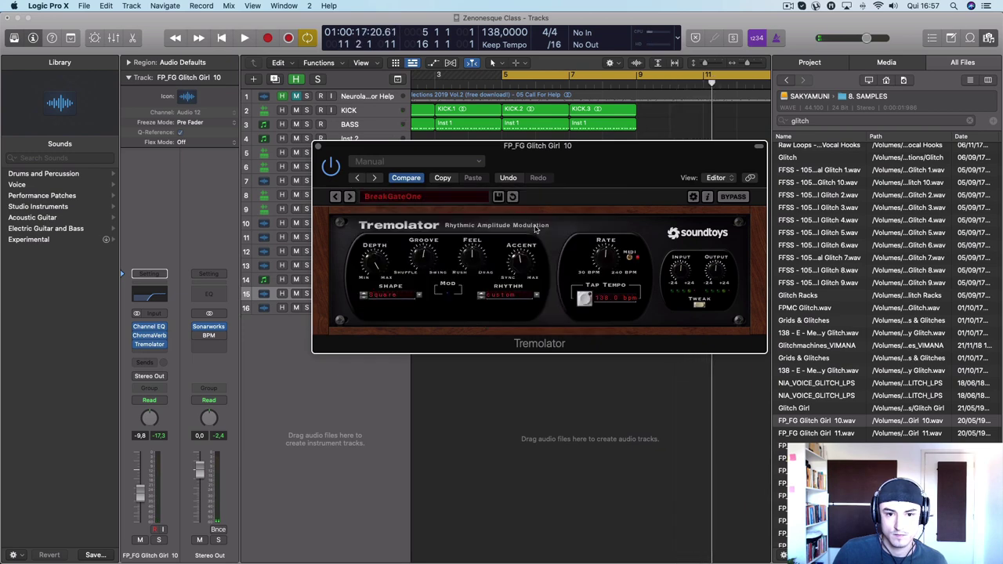
pyautogui.press('space')
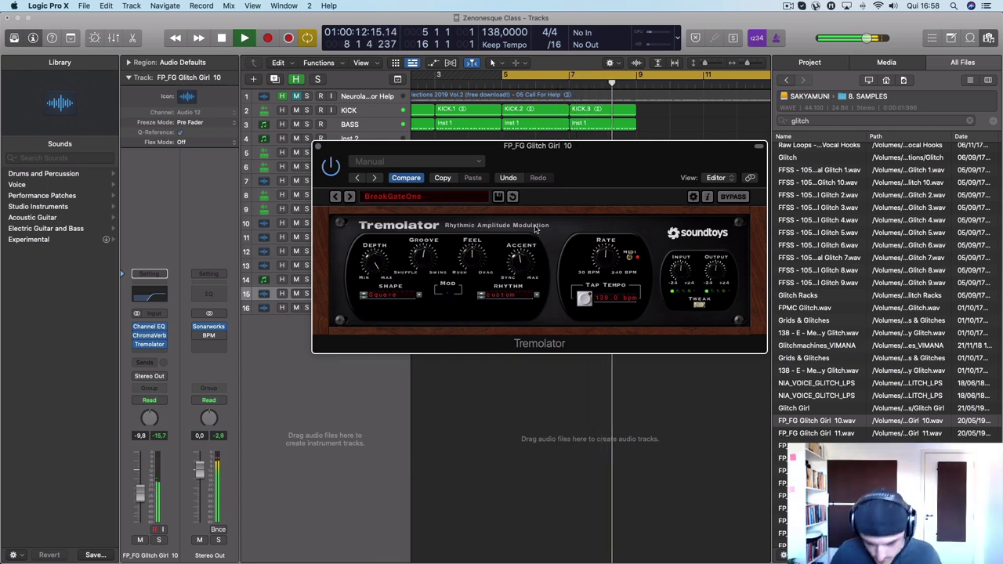
# Step: Load the Tremolator preset Cool Too, set the cycle range from bar 7 to bar 9 and play the loop
pyautogui.press('space')
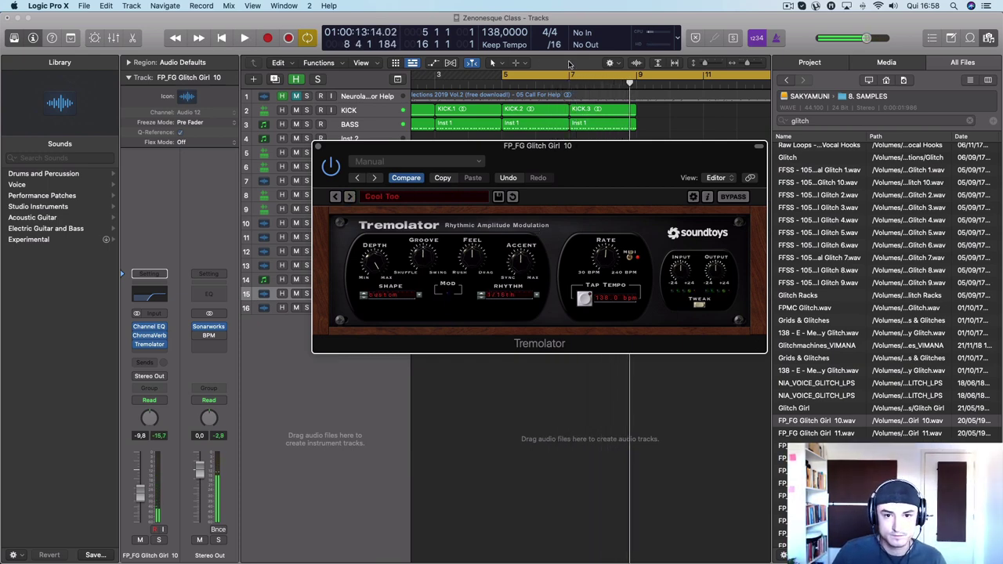
pyautogui.moveTo(569, 75); pyautogui.dragTo(625, 82)
pyautogui.press('space')
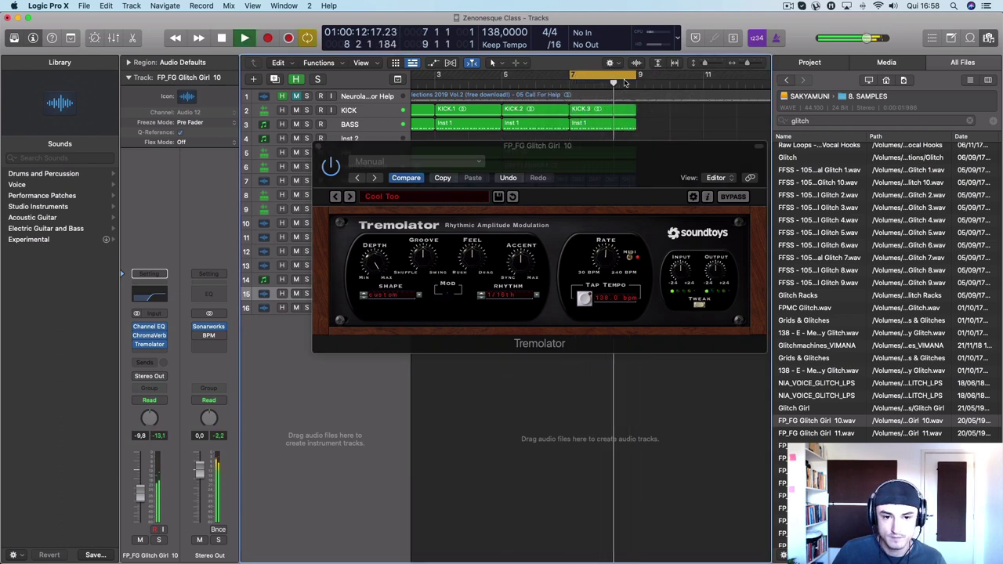
# Step: Try the Tremolator preset Counting Bubbler on the loop and bypass Tremolator on the glitch track
pyautogui.click(350, 196)
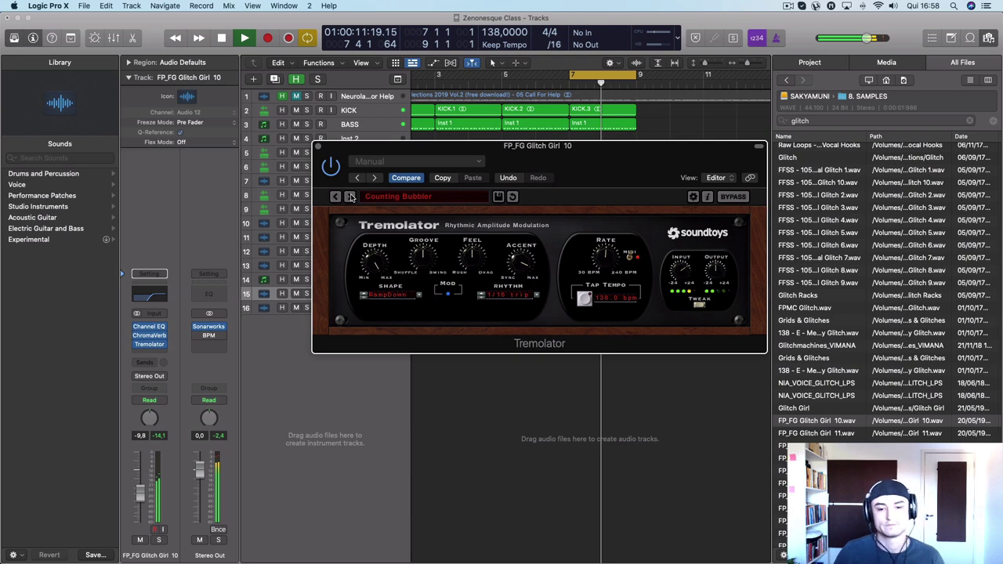
pyautogui.press('Return')
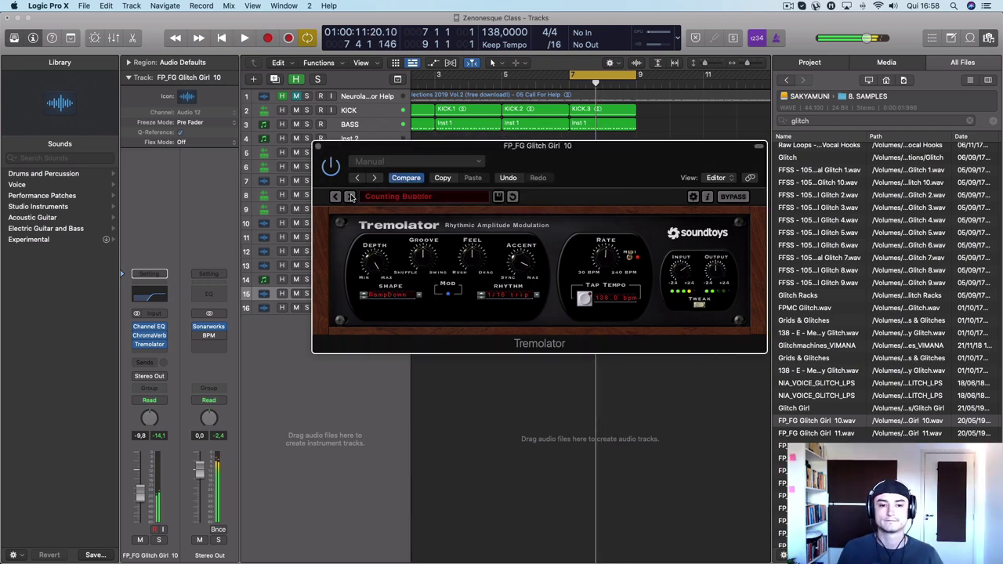
pyautogui.moveTo(573, 152); pyautogui.dragTo(384, 115)
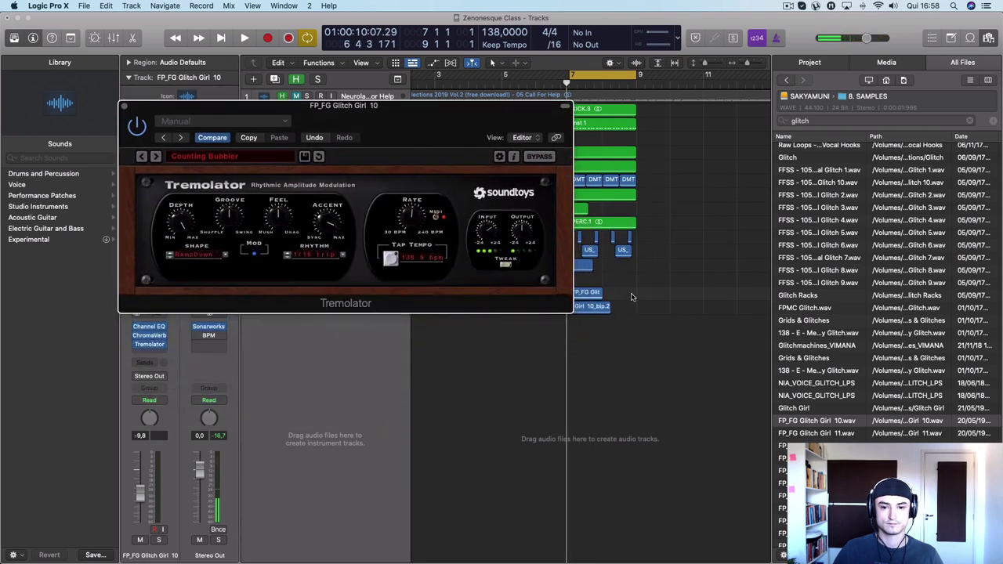
pyautogui.press('space')
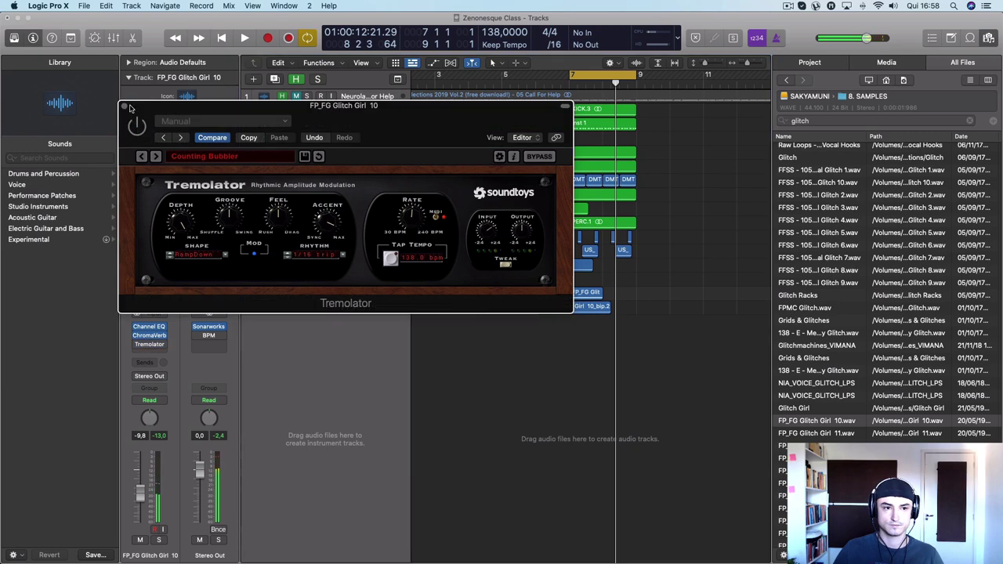
pyautogui.press('super+w')
pyautogui.press('space')
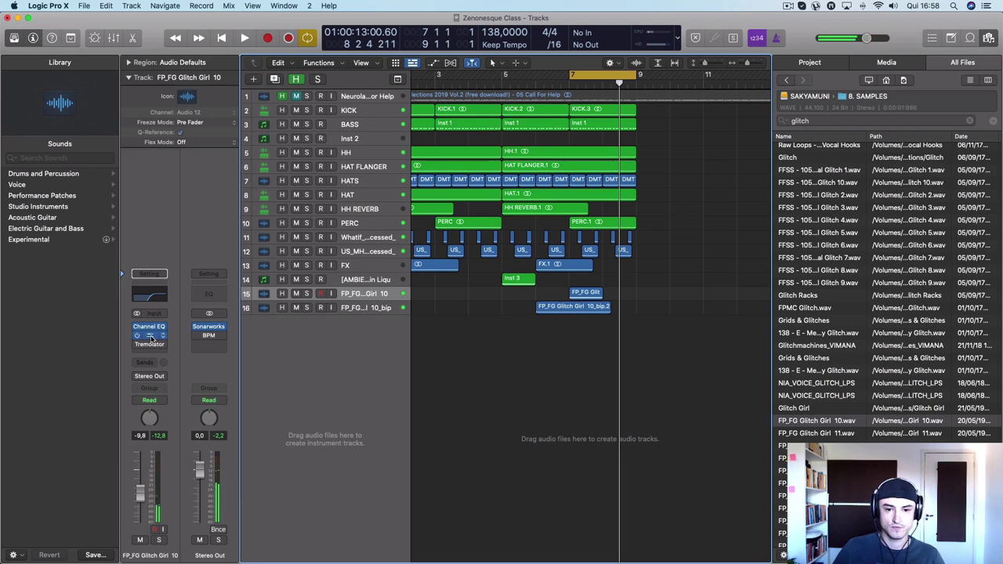
# Step: Open ChromaVerb on the glitch track, show track automation, and set that track's automation mode to Touch
pyautogui.click(149, 336)
pyautogui.press('a')
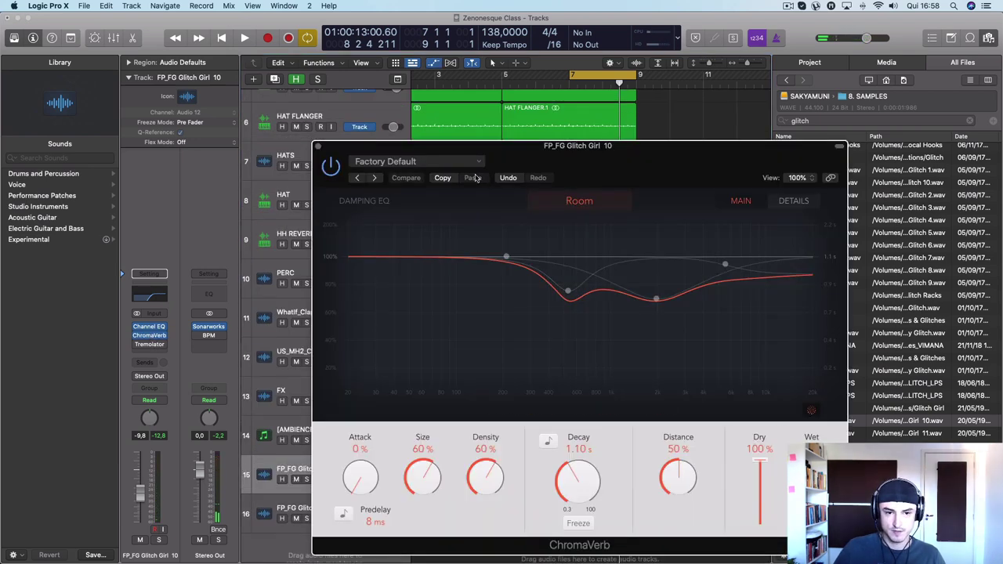
pyautogui.moveTo(560, 166); pyautogui.dragTo(907, 217)
pyautogui.scroll(-4, 340, 478)
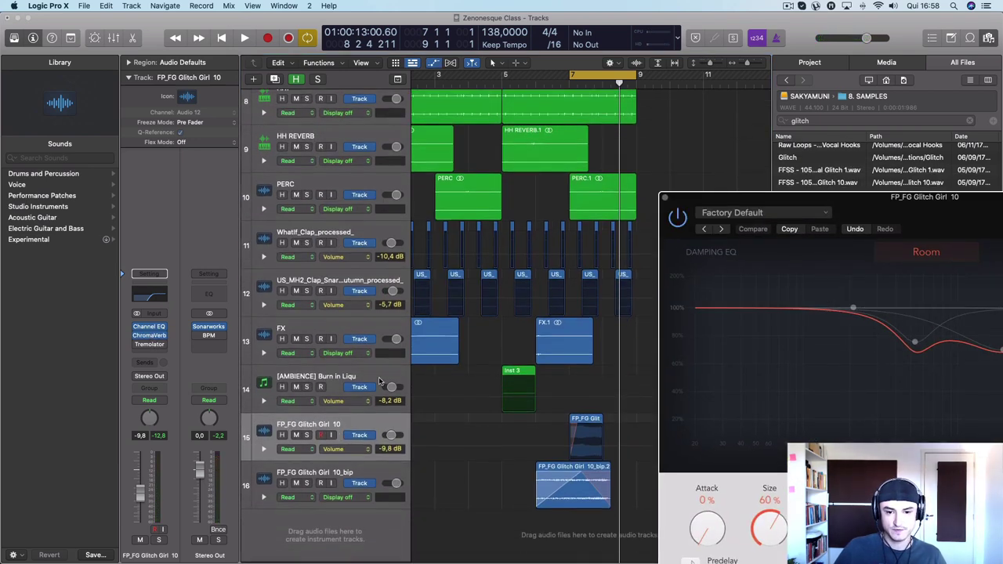
pyautogui.moveTo(299, 454); pyautogui.dragTo(300, 456)
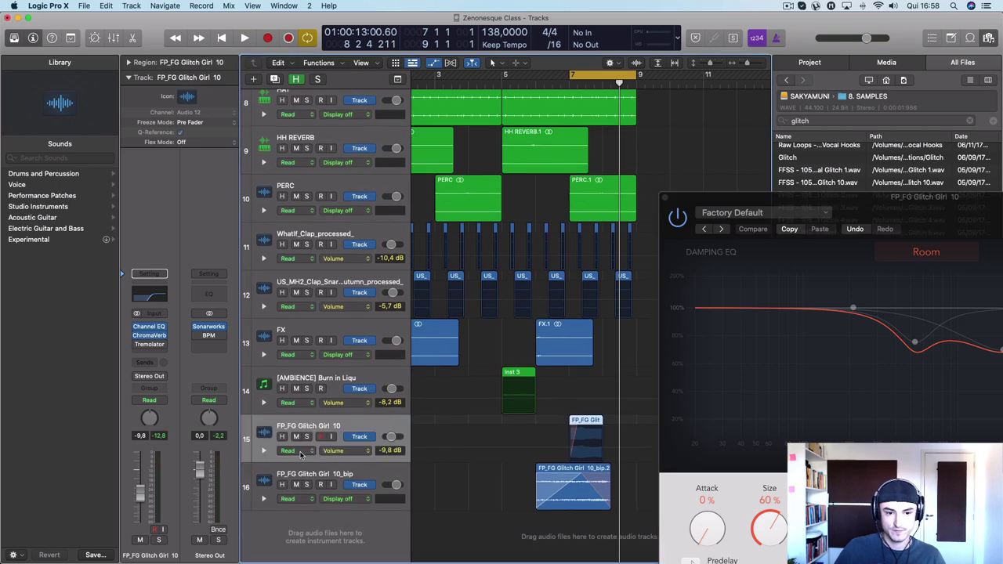
pyautogui.click(300, 456)
pyautogui.click(300, 467)
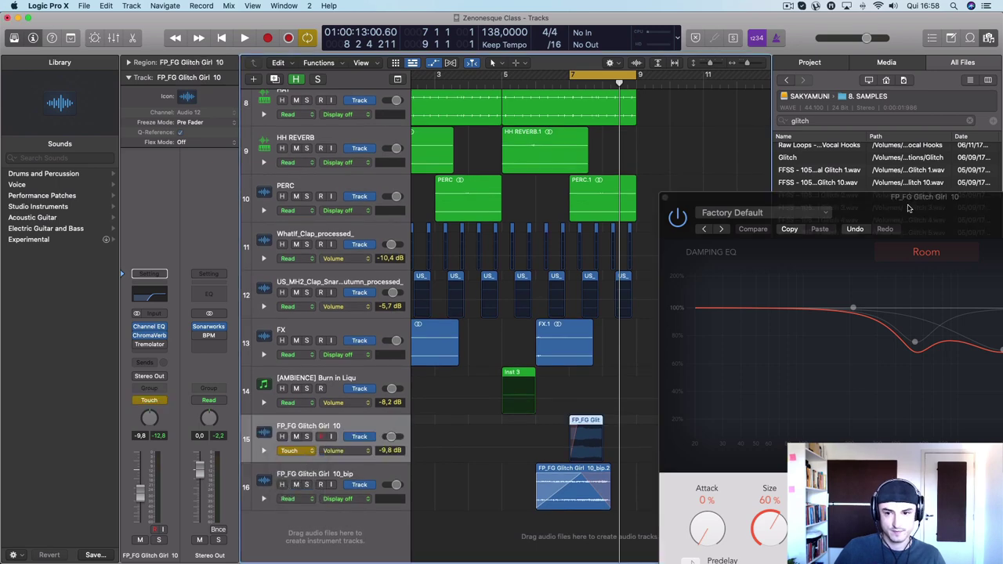
# Step: Record a brief dip in ChromaVerb's Wet level as automation on the glitch track during playback, and close the plug-in
pyautogui.moveTo(909, 207); pyautogui.dragTo(361, 4)
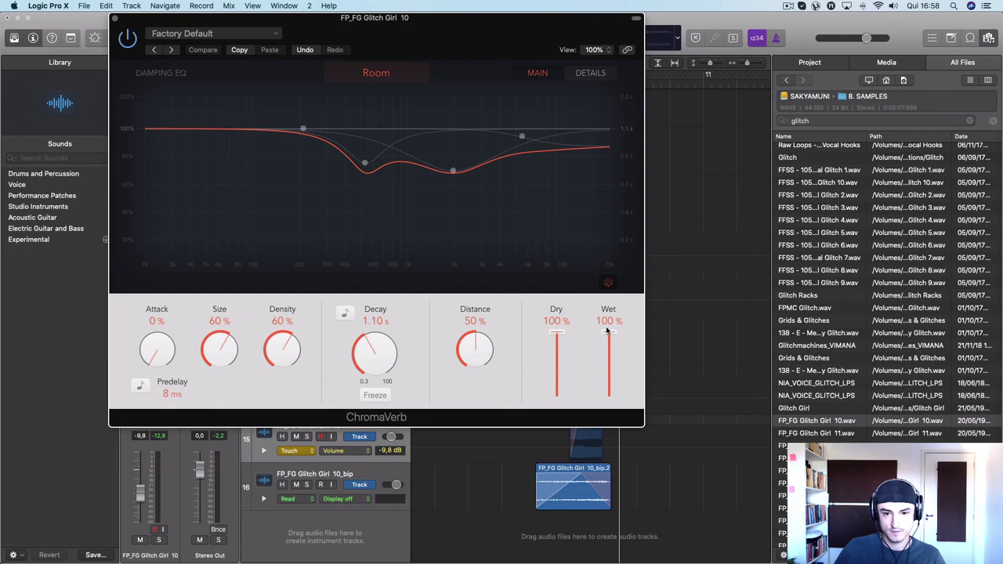
pyautogui.press('space')
pyautogui.moveTo(609, 332); pyautogui.dragTo(608, 395)
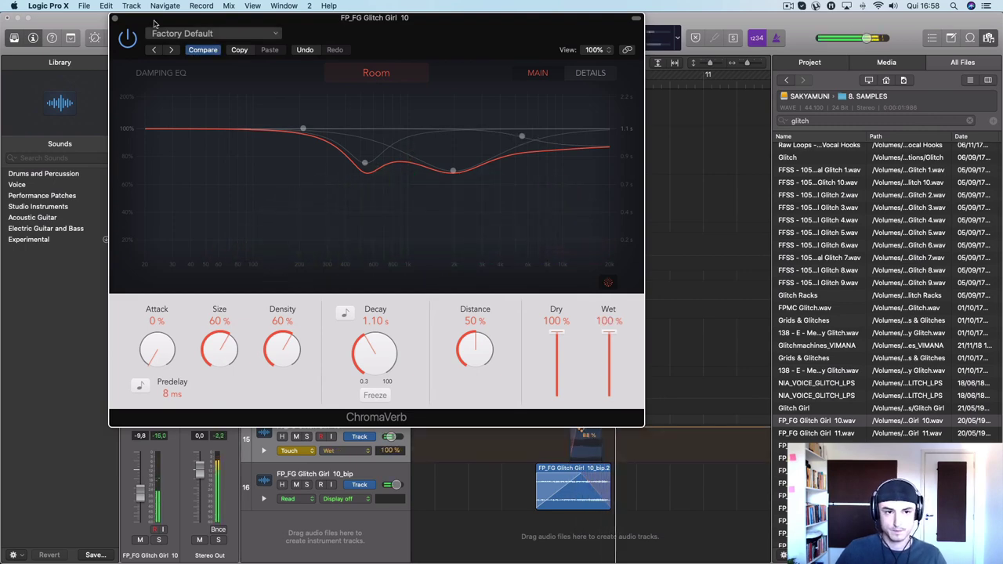
pyautogui.click(115, 17)
# Step: Deepen the Wet automation dip to the bottom of the lane near bar 7 3, with the return to 100 % at bar 8
pyautogui.press('super+Right')
pyautogui.press('super+Right')
pyautogui.press('super+Right')
pyautogui.press('super+Right')
pyautogui.press('super+Right')
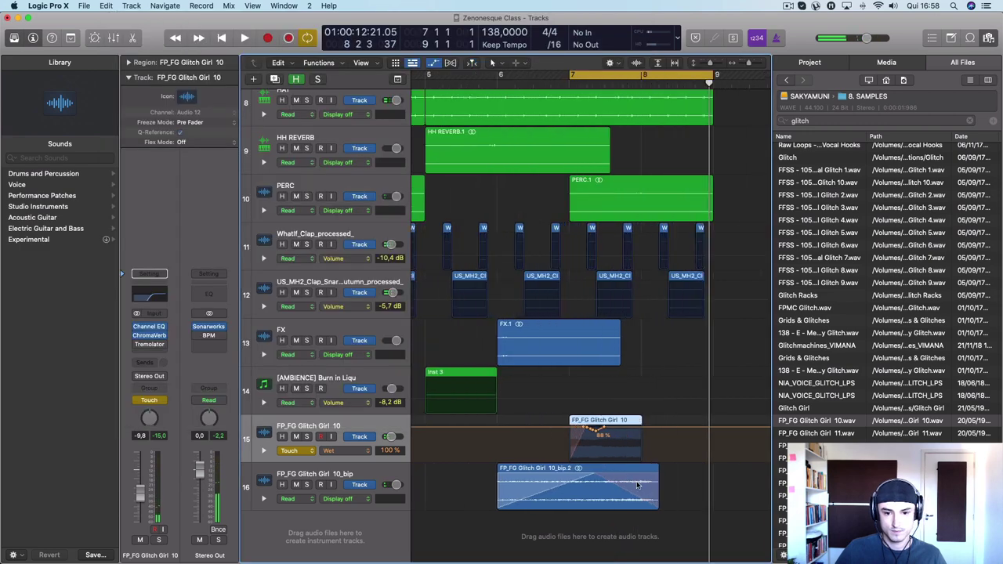
pyautogui.press('super+Down')
pyautogui.press('super+Down')
pyautogui.press('super+Down')
pyautogui.press('super+Down')
pyautogui.press('super+Down')
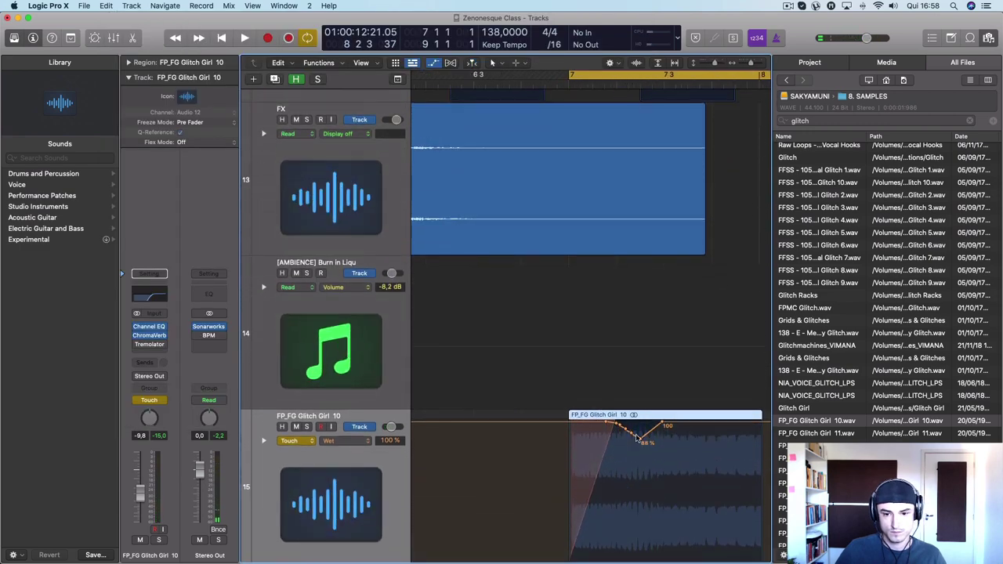
pyautogui.moveTo(640, 440); pyautogui.dragTo(764, 423)
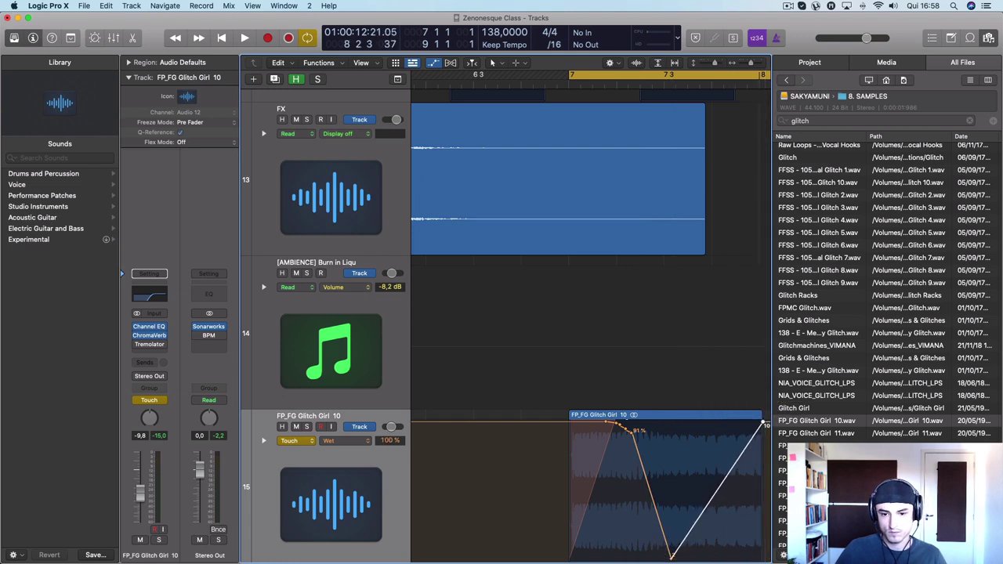
# Step: Listen to the glitch with its Wet automation, dismiss the overload alert, and hide track automation
pyautogui.press('space')
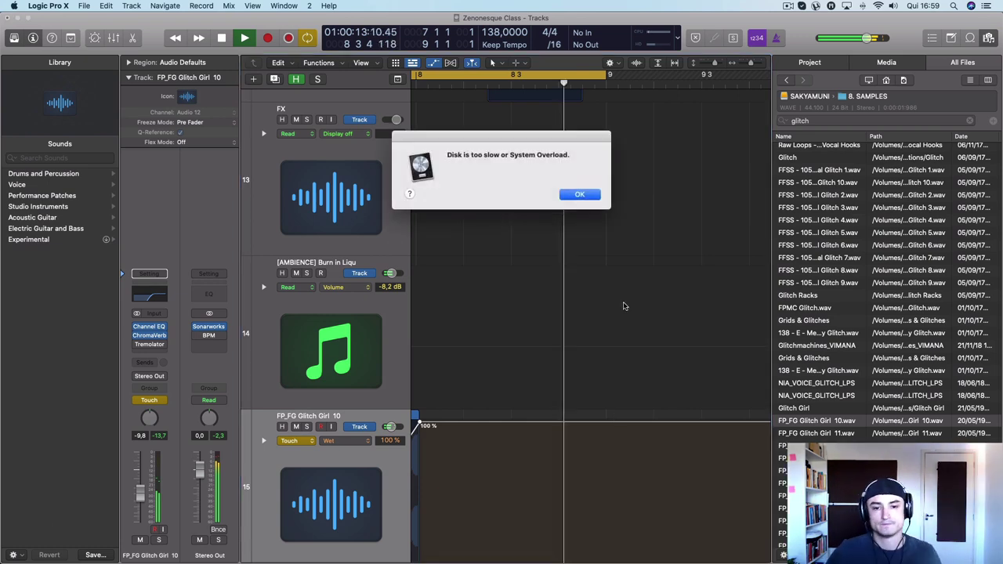
pyautogui.click(589, 202)
pyautogui.hscroll(-4, 640, 266)
pyautogui.press('super+Up')
pyautogui.press('super+Up')
pyautogui.press('super+Up')
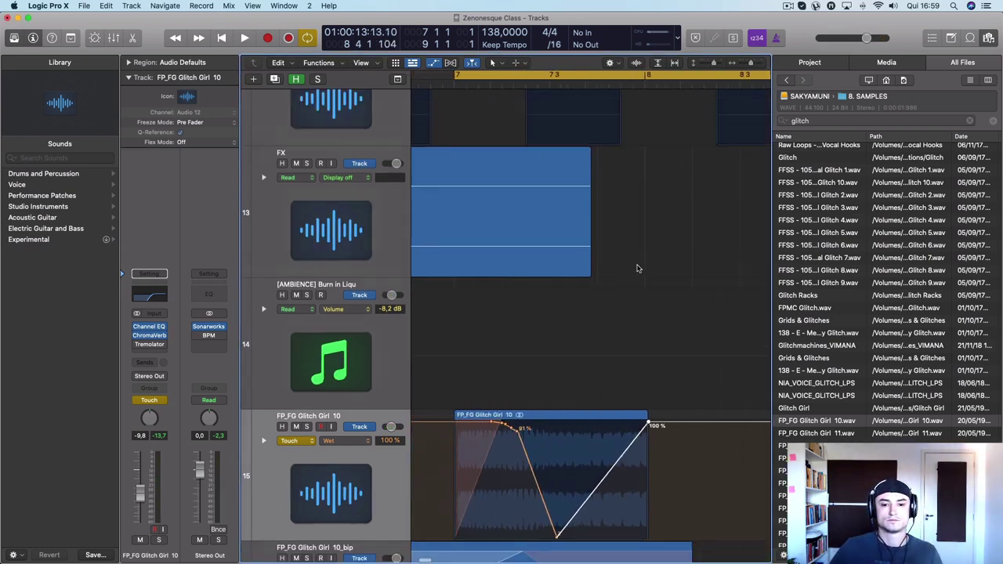
pyautogui.press('super+Up')
pyautogui.press('super+Left')
pyautogui.press('super+Left')
pyautogui.press('super+Left')
pyautogui.press('super+Left')
pyautogui.press('super+Up')
pyautogui.press('super+Up')
pyautogui.press('super+Up')
pyautogui.press('super+Up')
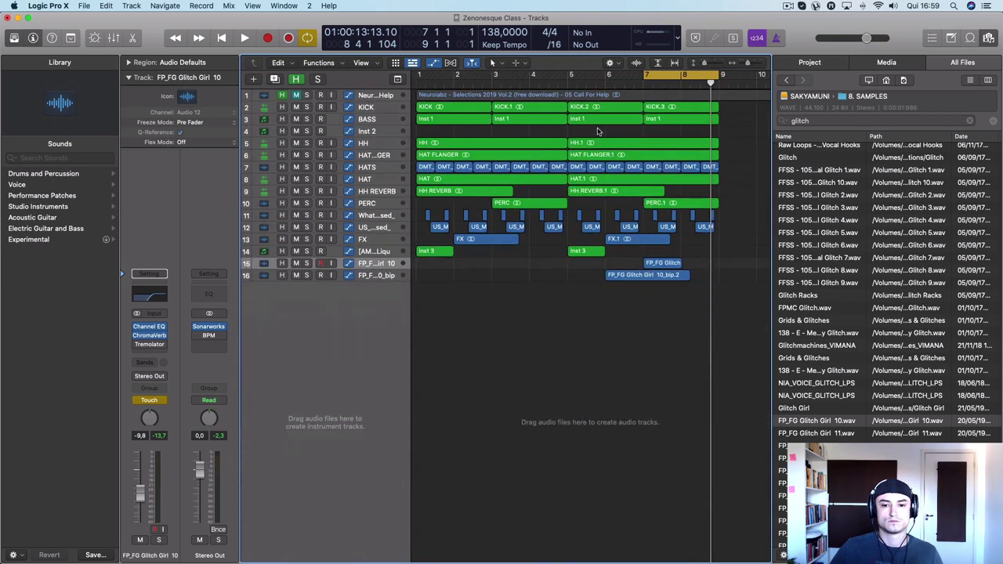
pyautogui.press('a')
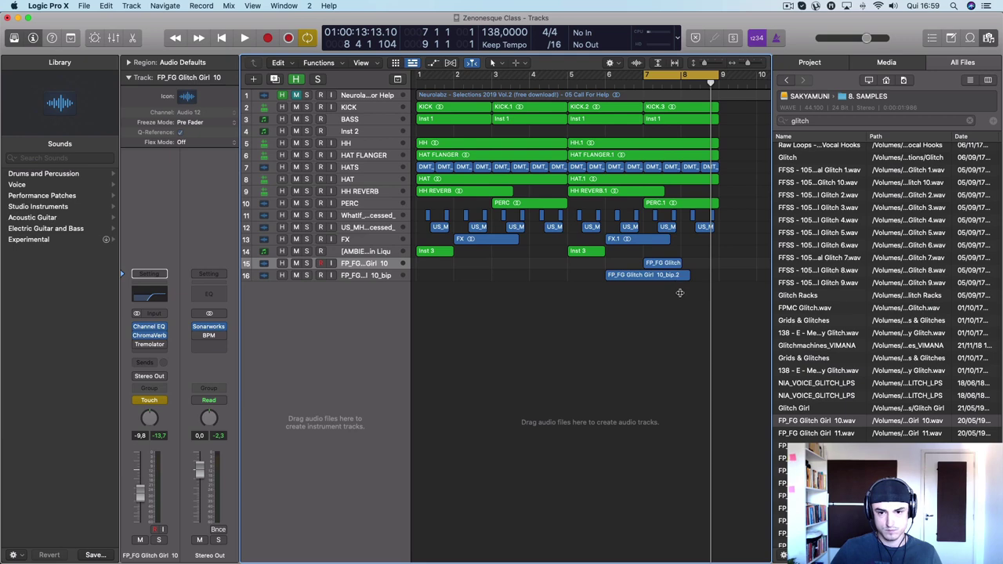
# Step: Set the glitch track's automation mode to Read
pyautogui.press('super+Down')
pyautogui.press('super+Down')
pyautogui.press('super+Down')
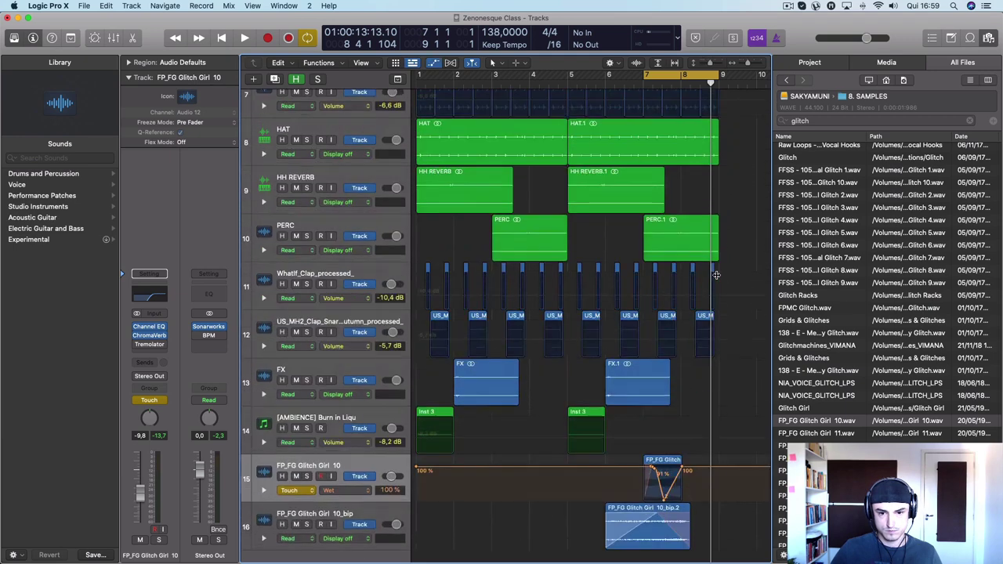
pyautogui.press('super+Up')
pyautogui.press('super+Up')
pyautogui.press('super+Up')
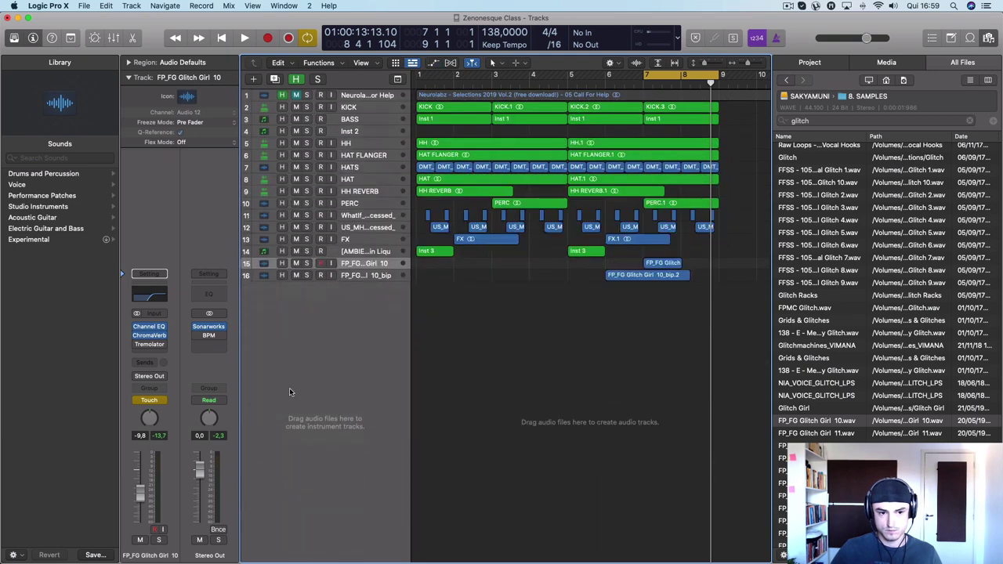
pyautogui.click(153, 401)
pyautogui.click(185, 392)
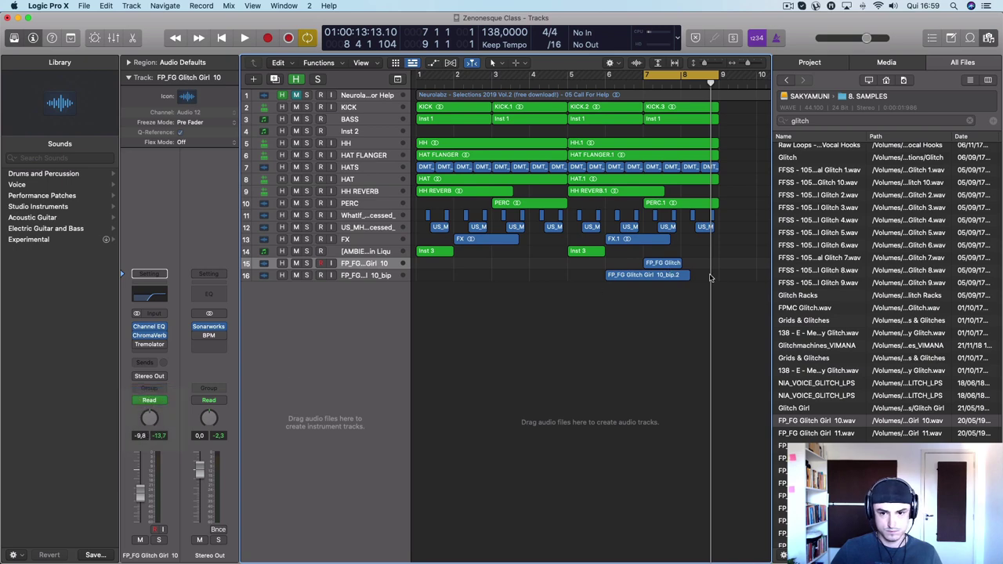
# Step: Bounce both glitch regions in place to a new track named VOCAL GLITCH, leaving the source regions
pyautogui.rightClick(665, 265)
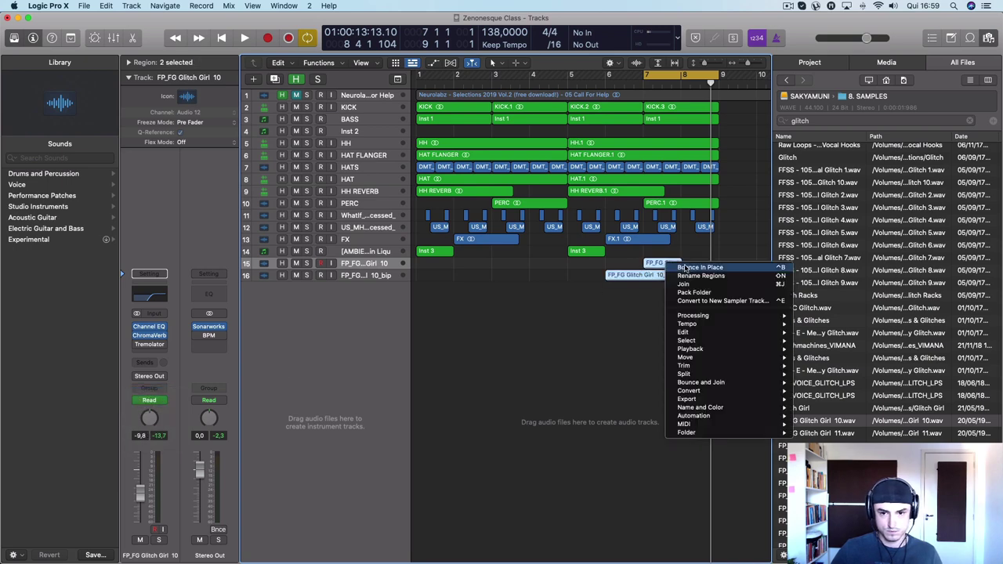
pyautogui.click(683, 267)
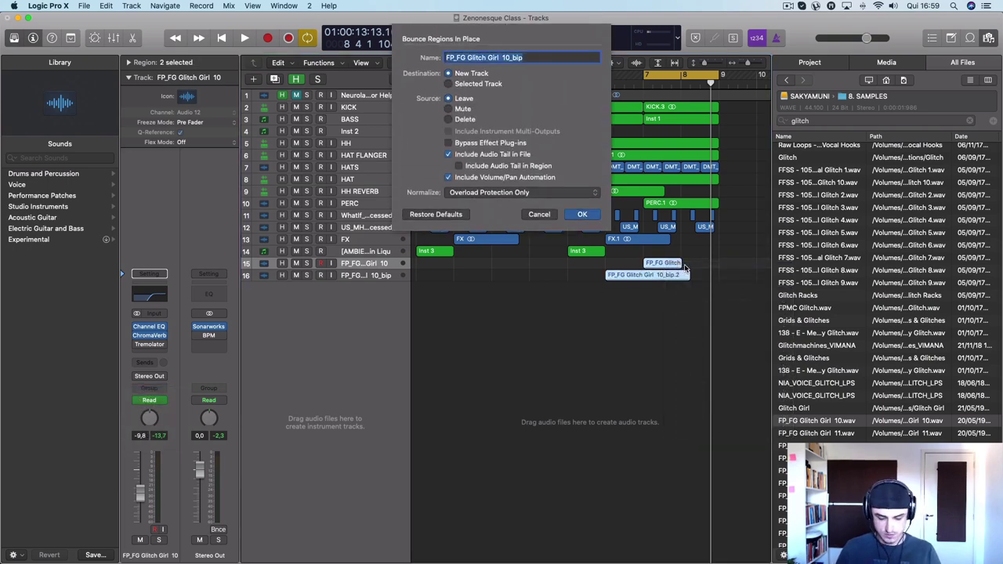
pyautogui.write('VOCAL GLITCH')
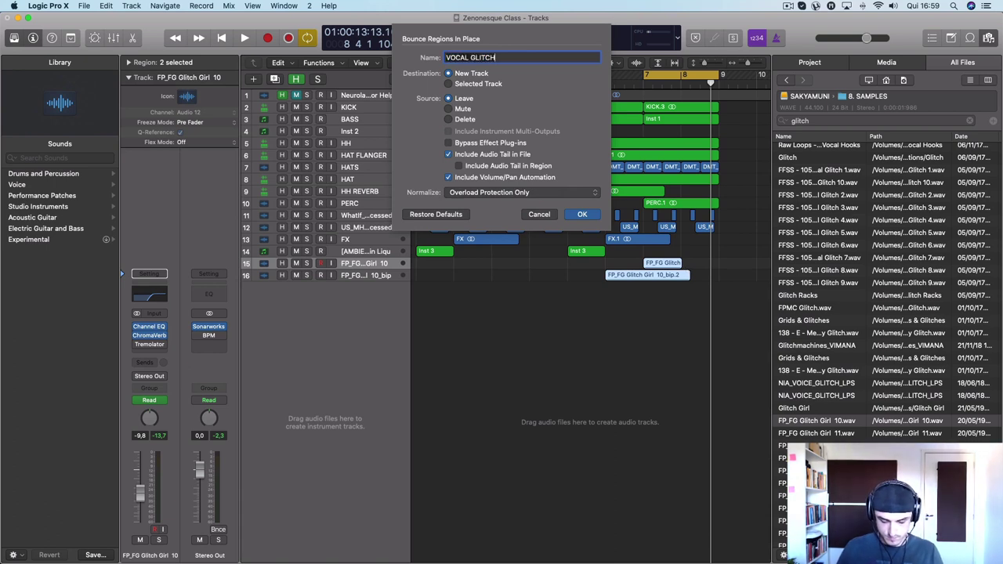
pyautogui.press('Return')
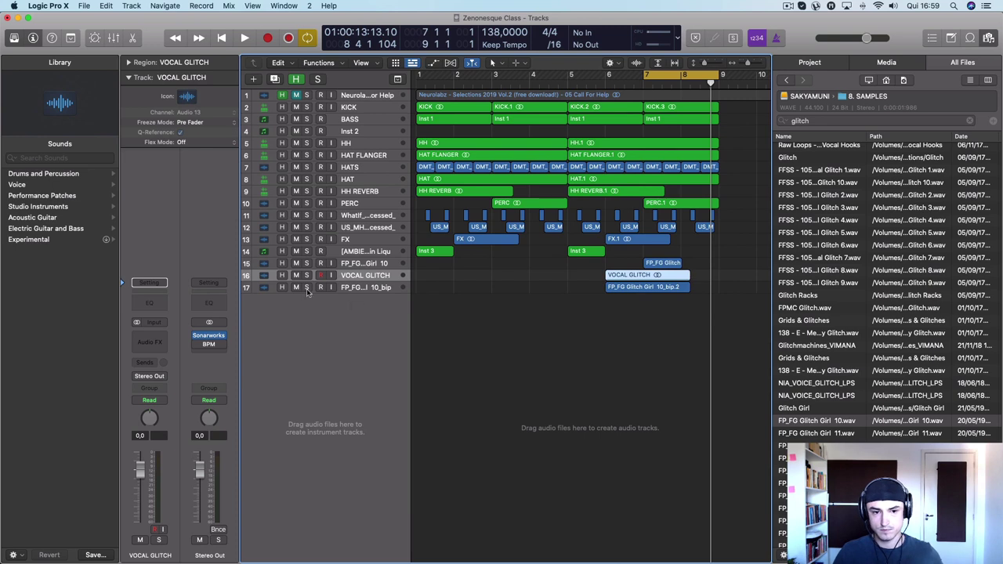
# Step: Delete the two source tracks FP_FG Glitch Girl 10_bip and FP_FG Glitch Girl 10
pyautogui.click(365, 287)
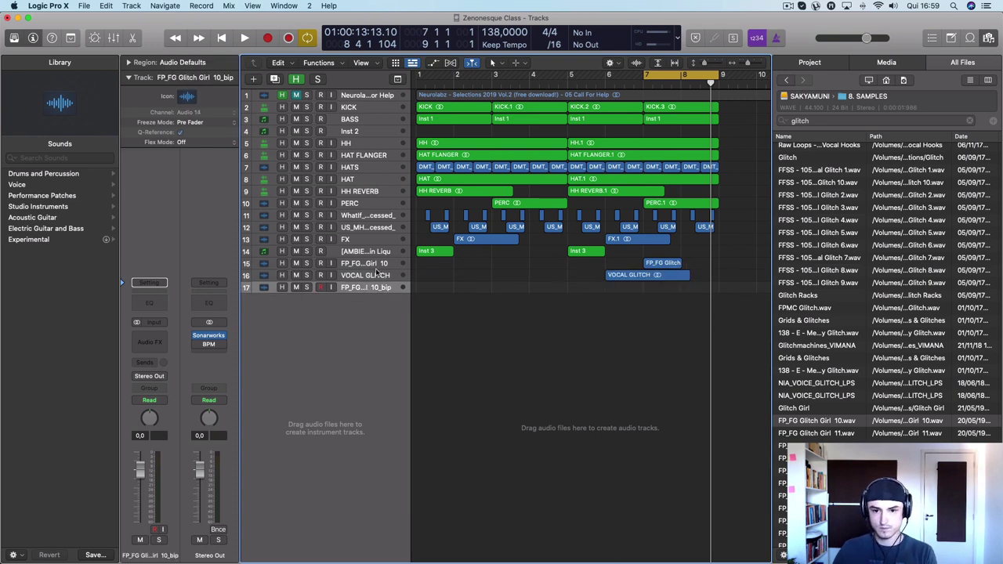
pyautogui.press('super+BackSpace')
pyautogui.click(374, 266)
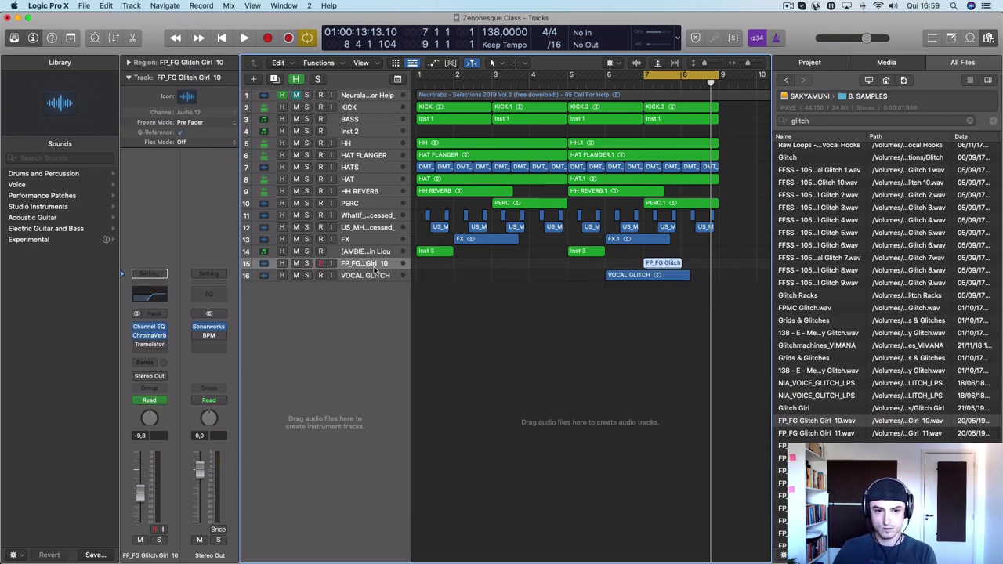
pyautogui.press('super+BackSpace')
# Step: Set the cycle range from bar 6 to bar 12 and listen to the bounced vocal glitch in the groove
pyautogui.click(609, 77)
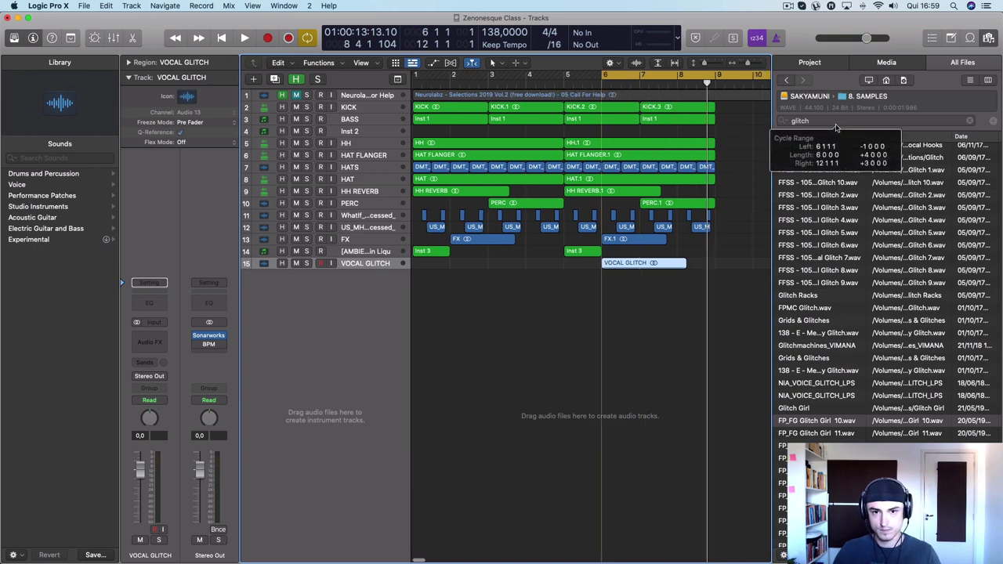
pyautogui.press('space')
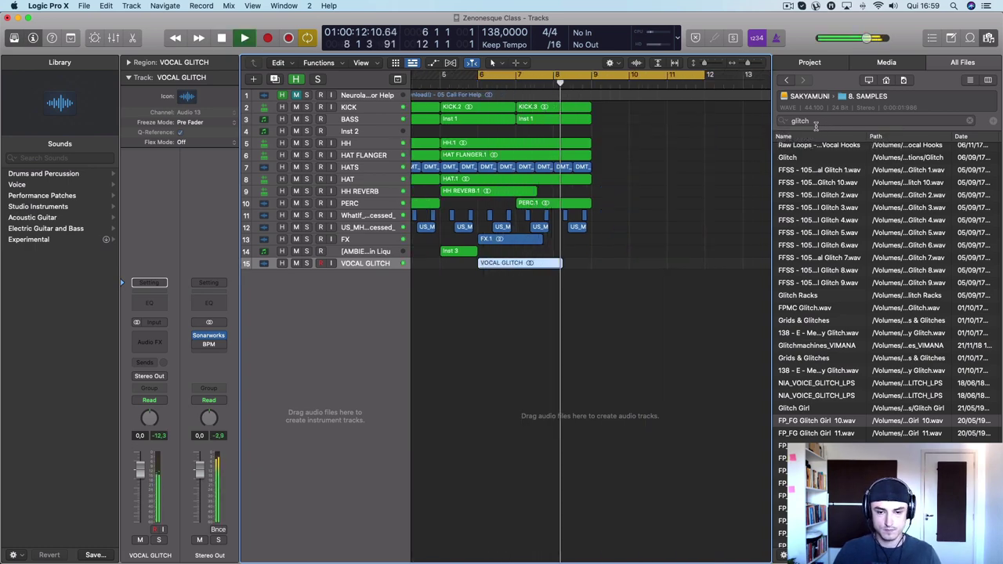
pyautogui.press('space')
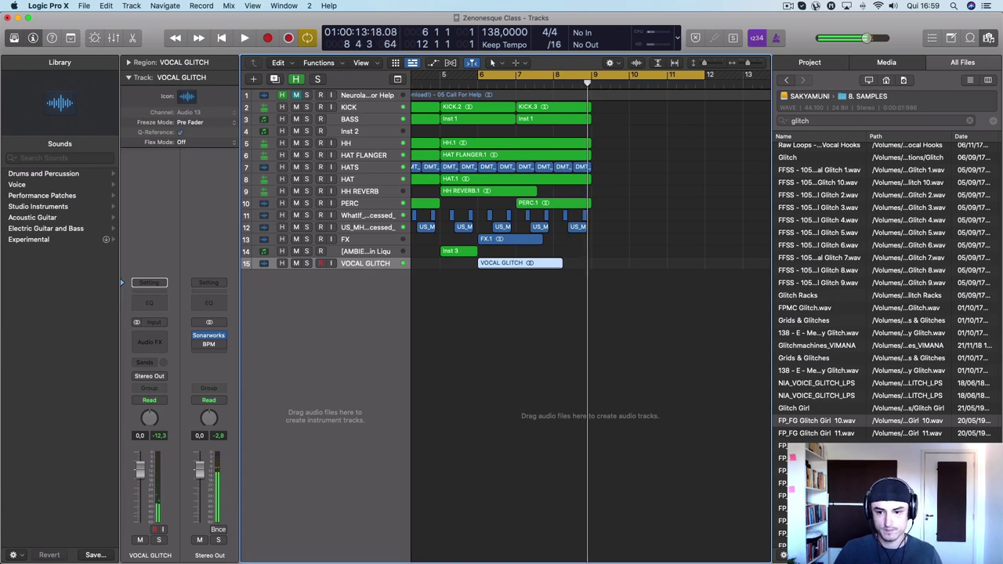
# Step: Audition more samples in the glitch search results, including Glitch Karplus Drum C 16 and the FFSS vocal glitches 2 and 10
pyautogui.scroll(-2, 822, 420)
pyautogui.click(822, 420)
pyautogui.scroll(-10, 823, 420)
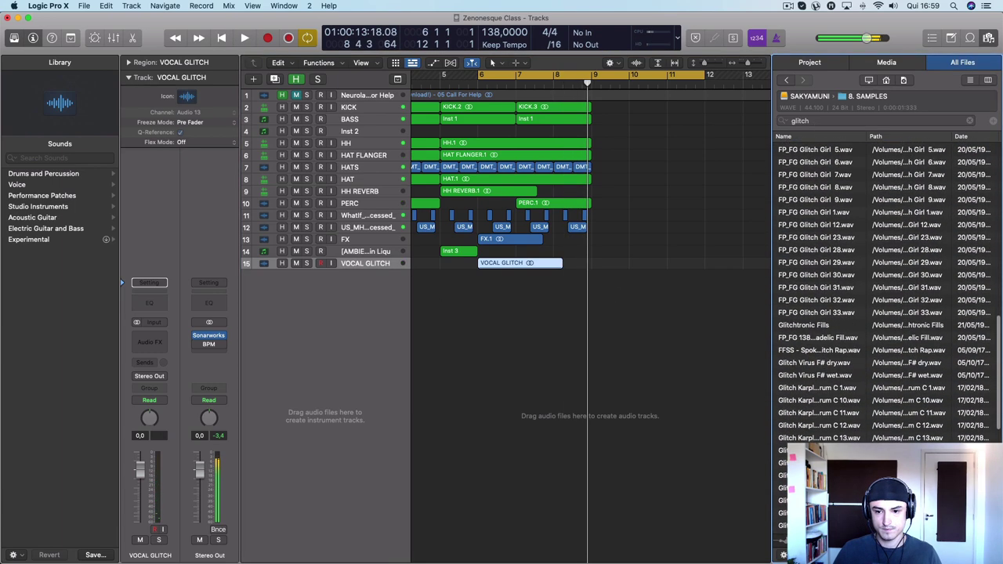
pyautogui.scroll(-2, 823, 420)
pyautogui.scroll(-12, 823, 420)
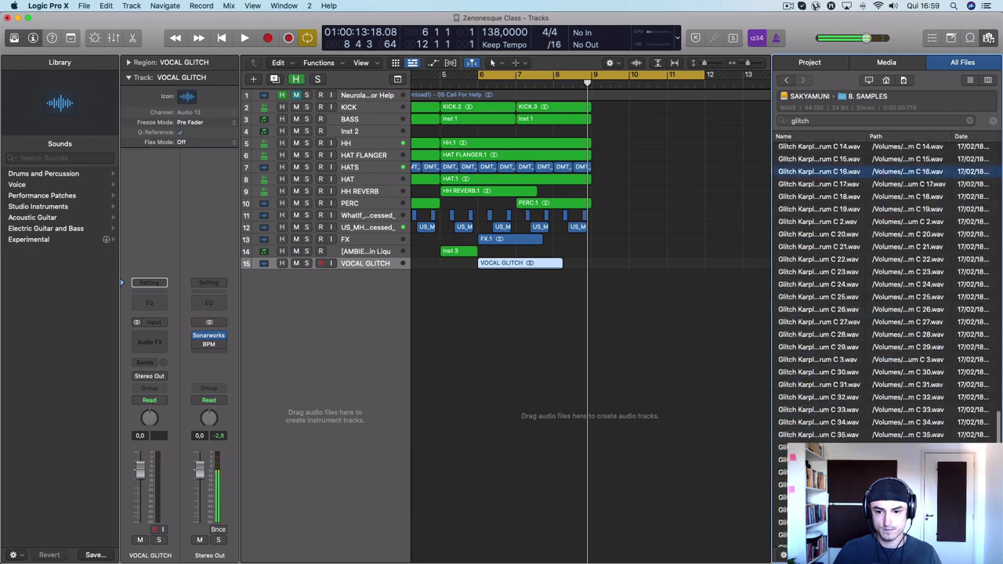
pyautogui.scroll(20, 815, 314)
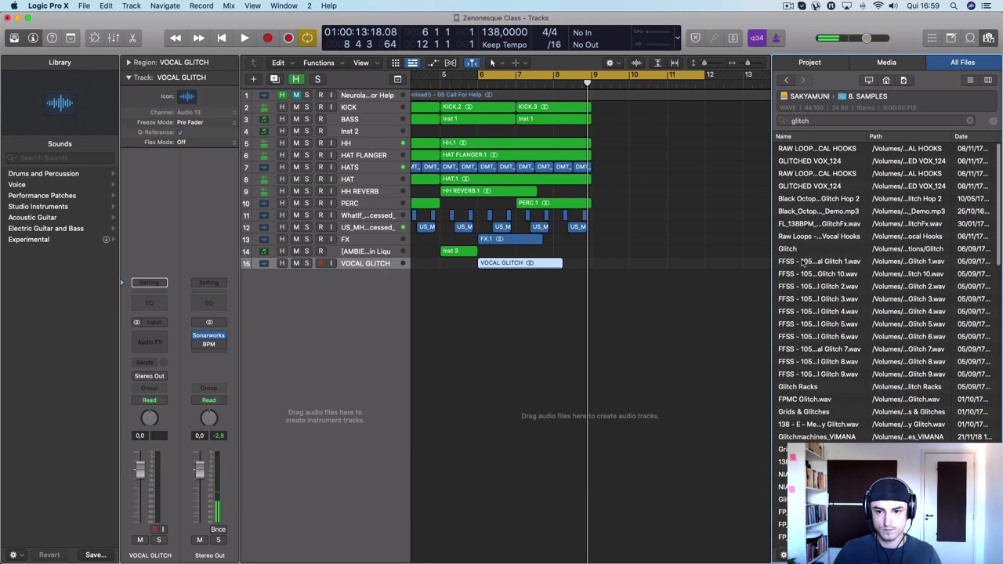
pyautogui.click(809, 287)
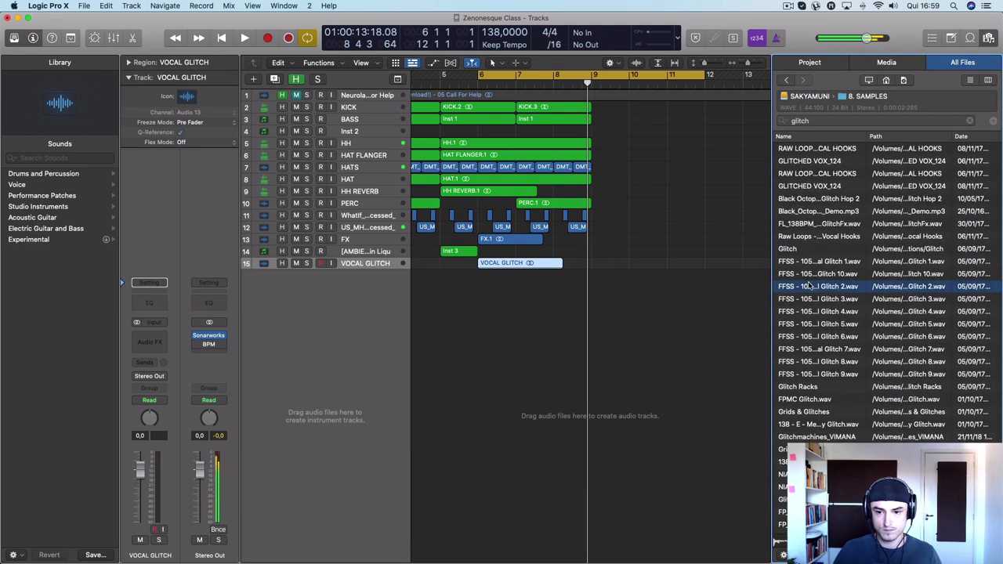
pyautogui.click(809, 274)
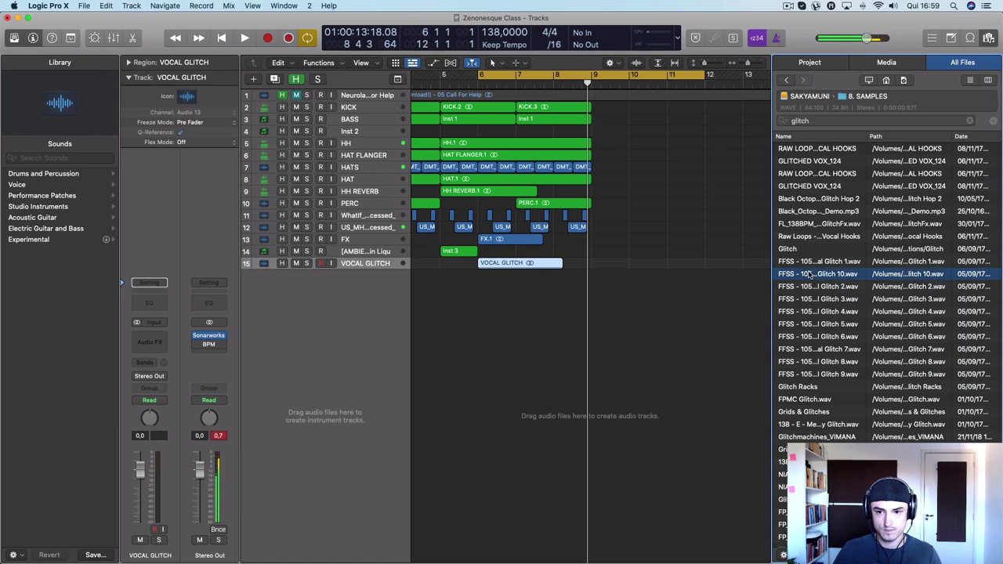
# Step: Add the FFSS Fractal Glitch 10 sample on a new track at the end of the VOCAL GLITCH region and play it back
pyautogui.moveTo(809, 273); pyautogui.dragTo(562, 286)
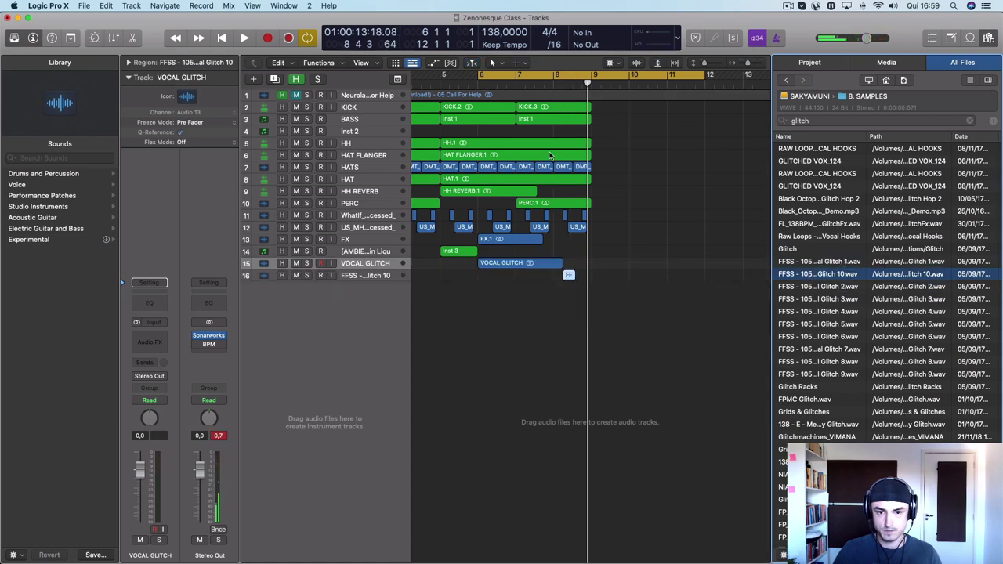
pyautogui.hscroll(8, 610, 199)
pyautogui.scroll(5, 605, 201)
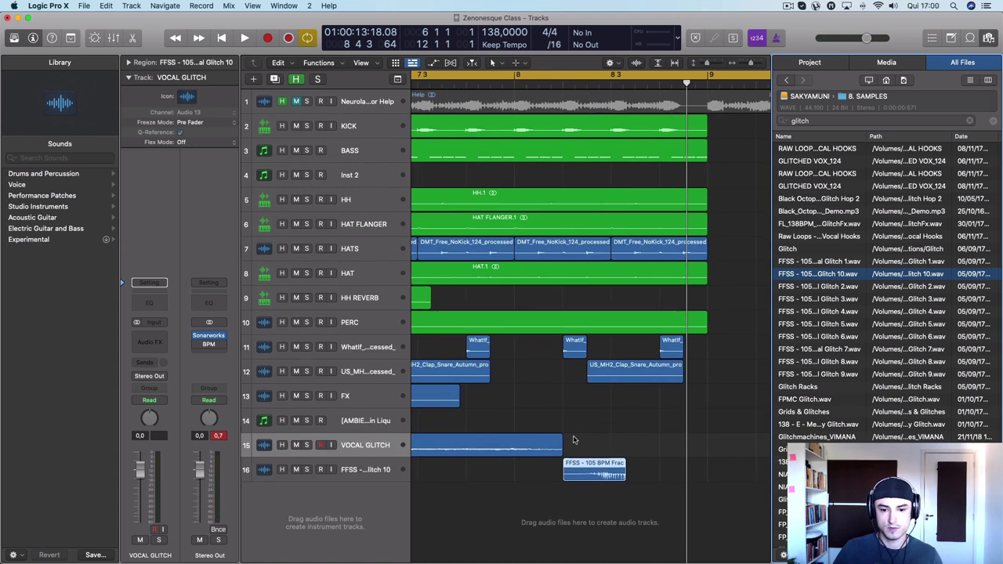
pyautogui.click(463, 77)
pyautogui.press('space')
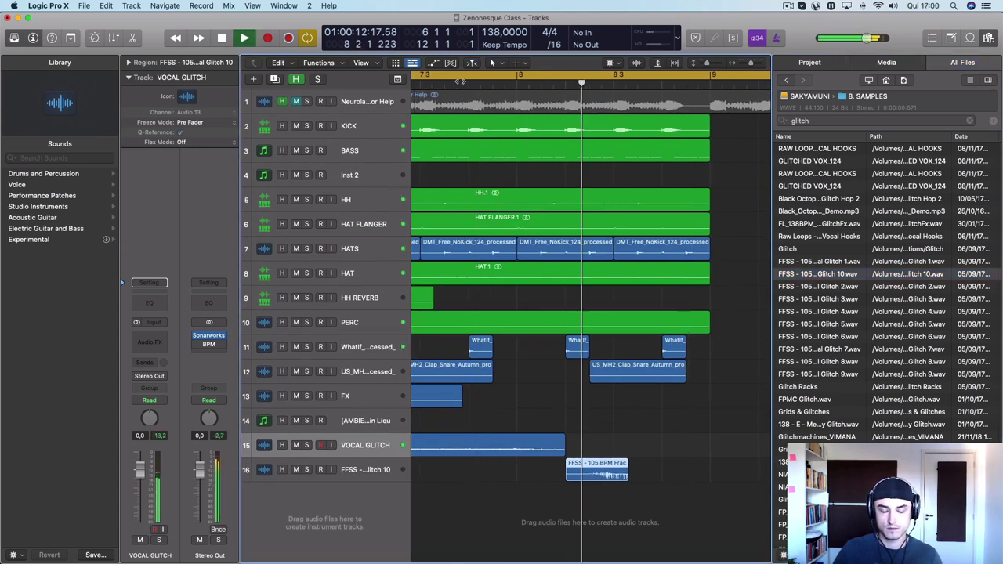
pyautogui.press('space')
# Step: Move the Fractal Glitch 10 region an eighth note earlier, overlapping the end of VOCAL GLITCH, and listen to the result
pyautogui.moveTo(583, 472); pyautogui.dragTo(557, 470)
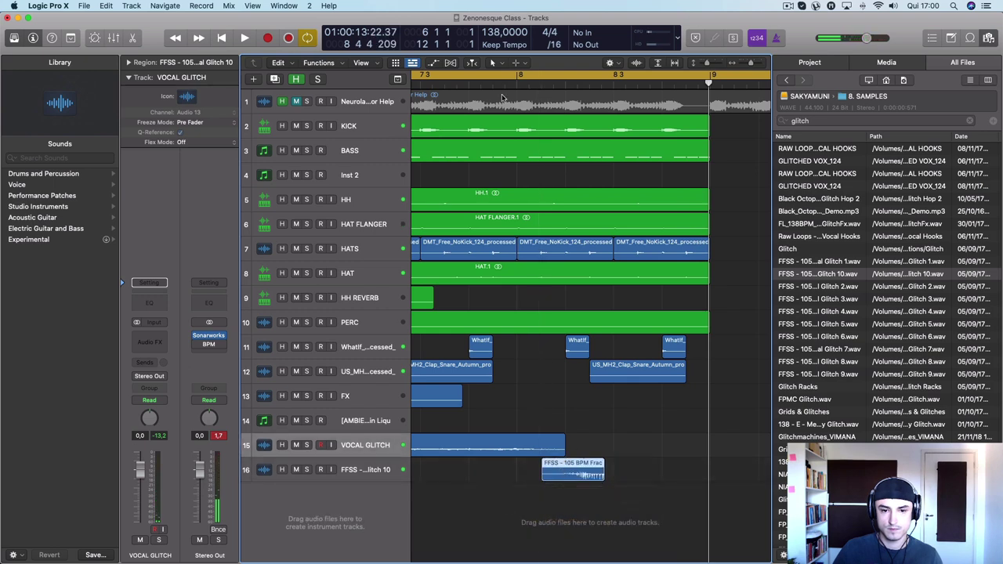
pyautogui.click(459, 84)
pyautogui.press('space')
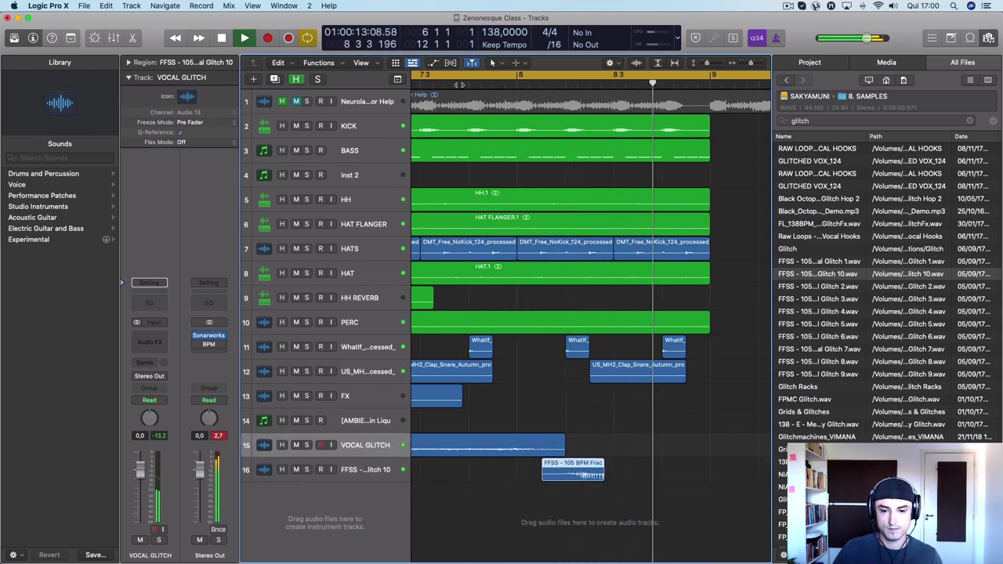
pyautogui.press('space')
pyautogui.click(372, 470)
# Step: Set the cycle range from bar 1 to bar 9 and listen to the whole eight-bar groove
pyautogui.press('super+Left')
pyautogui.press('super+Left')
pyautogui.press('super+Left')
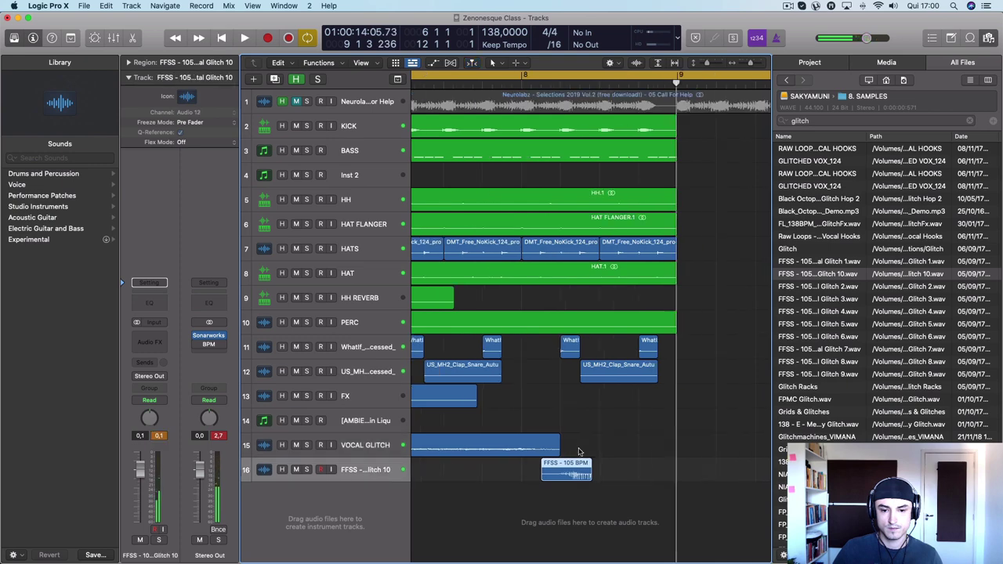
pyautogui.press('super+Up')
pyautogui.press('super+Up')
pyautogui.press('super+Up')
pyautogui.press('super+Left')
pyautogui.press('super+Left')
pyautogui.press('super+Left')
pyautogui.hscroll(-3, 508, 130)
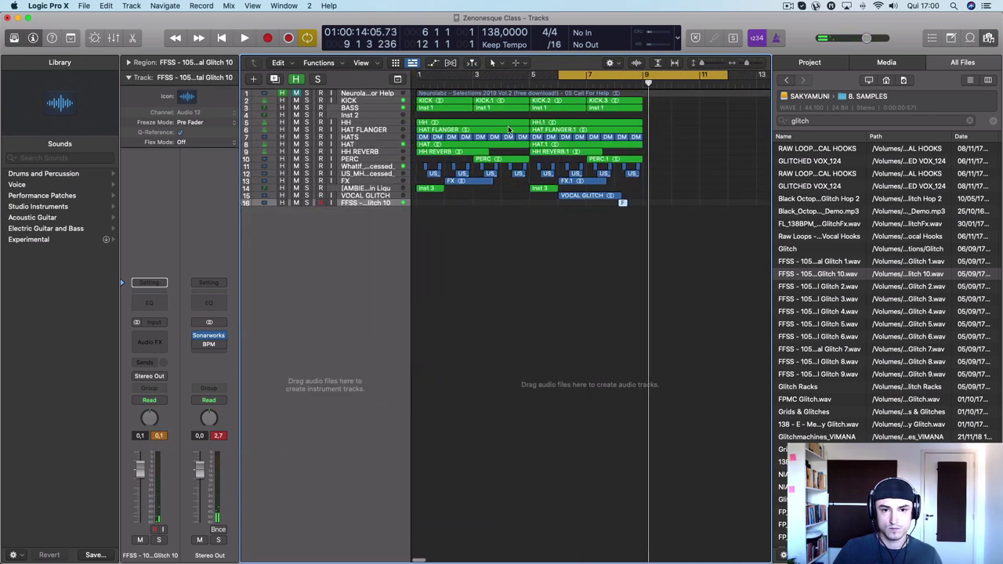
pyautogui.moveTo(417, 75); pyautogui.dragTo(645, 88)
pyautogui.press('space')
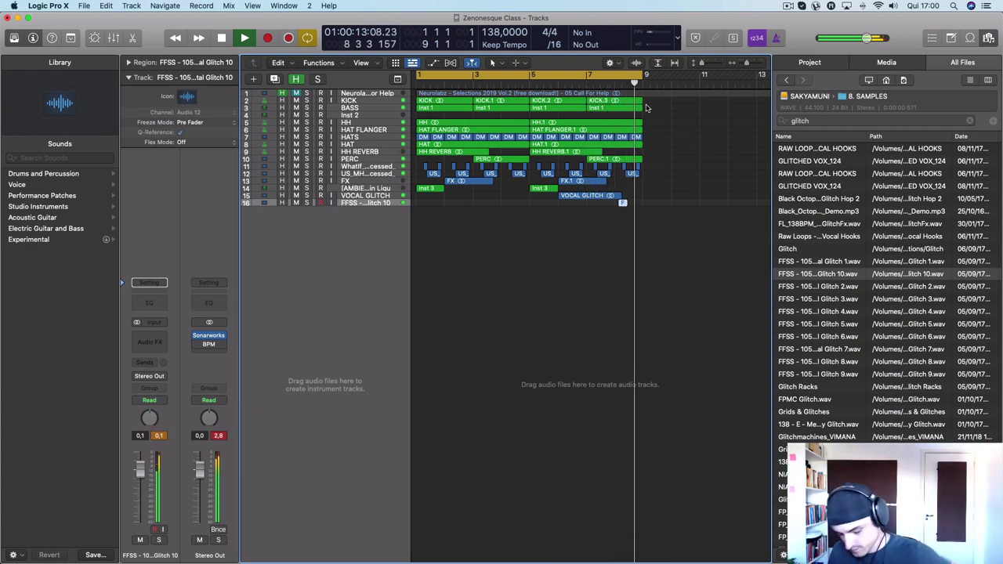
pyautogui.press('space')
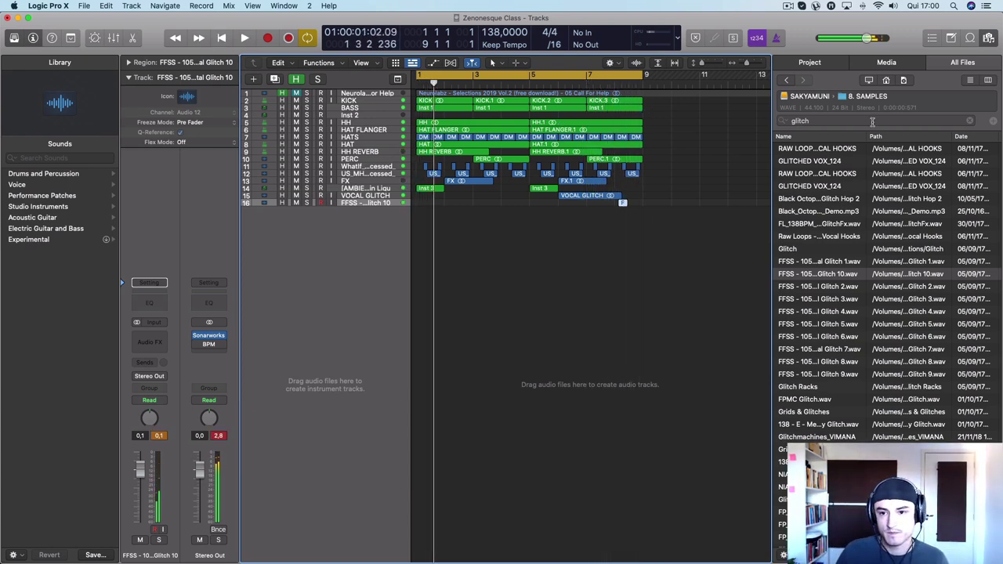
# Step: Search the sample folder for "fill" and audition FILL 004 (135), FILL 003 (135) and FILL 002 (136)
pyautogui.click(864, 122)
pyautogui.write('fill')
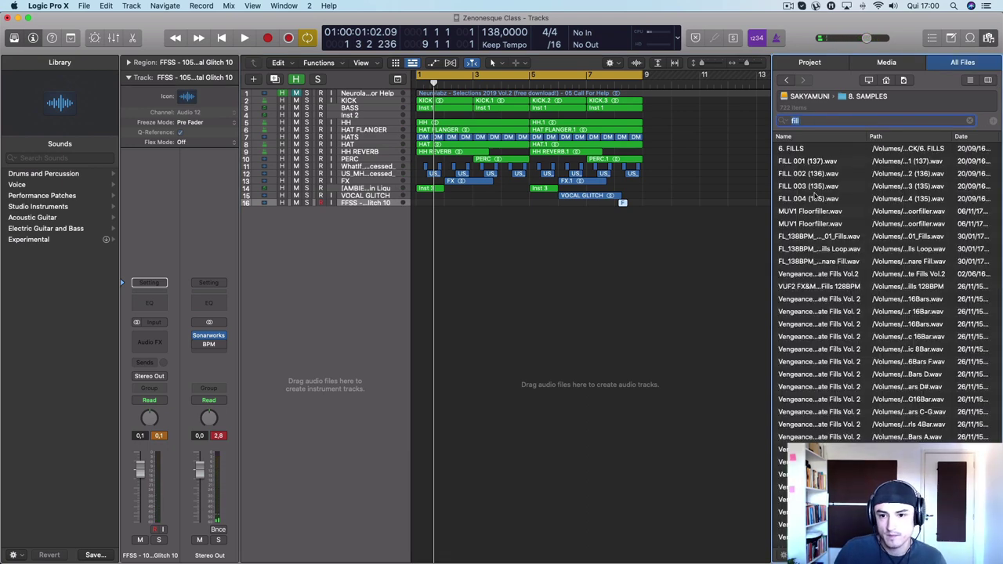
pyautogui.click(815, 196)
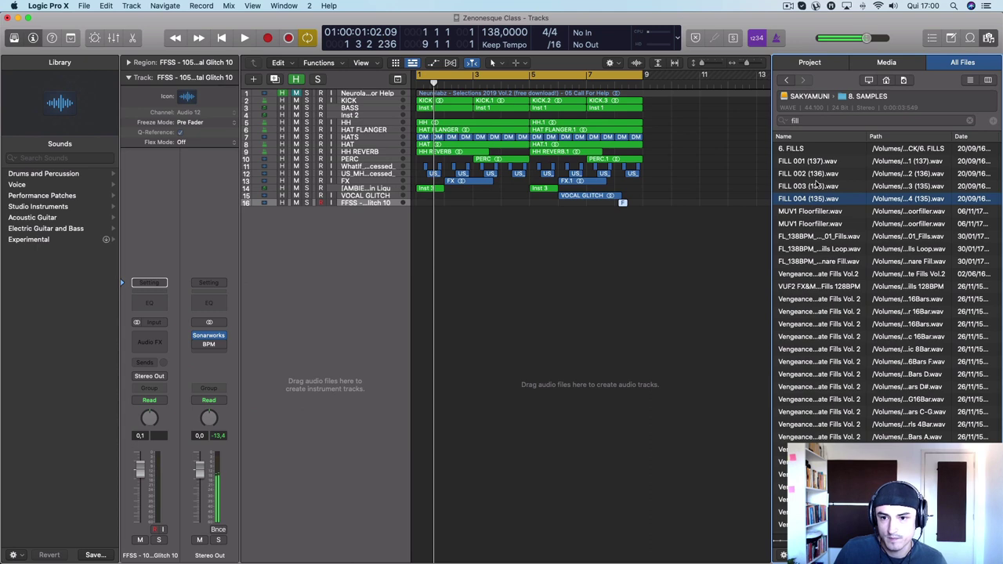
pyautogui.click(816, 186)
pyautogui.click(815, 174)
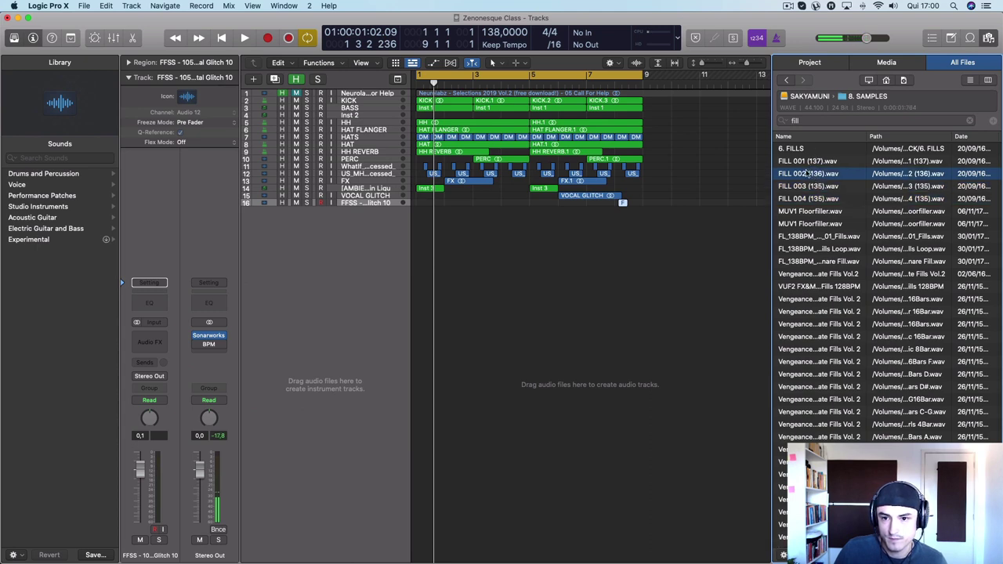
# Step: Add FILL 002 (136).wav on a new track at bar 8 beat 3 and fit the region's length to one bar
pyautogui.moveTo(808, 173); pyautogui.dragTo(628, 215)
pyautogui.press('super+Right')
pyautogui.press('super+Right')
pyautogui.press('super+Right')
pyautogui.press('super+Right')
pyautogui.press('super+Down')
pyautogui.press('super+Down')
pyautogui.press('super+Down')
pyautogui.press('super+Down')
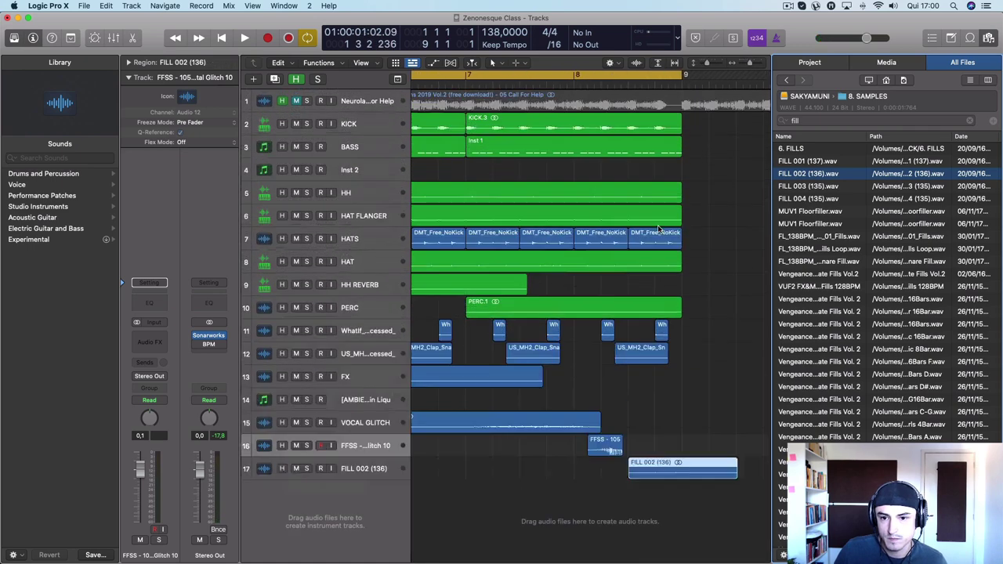
pyautogui.press('super+Down')
pyautogui.moveTo(735, 515)
pyautogui.mouseDown()
pyautogui.moveTo(722, 515)
pyautogui.moveTo(733, 512)
pyautogui.mouseUp()
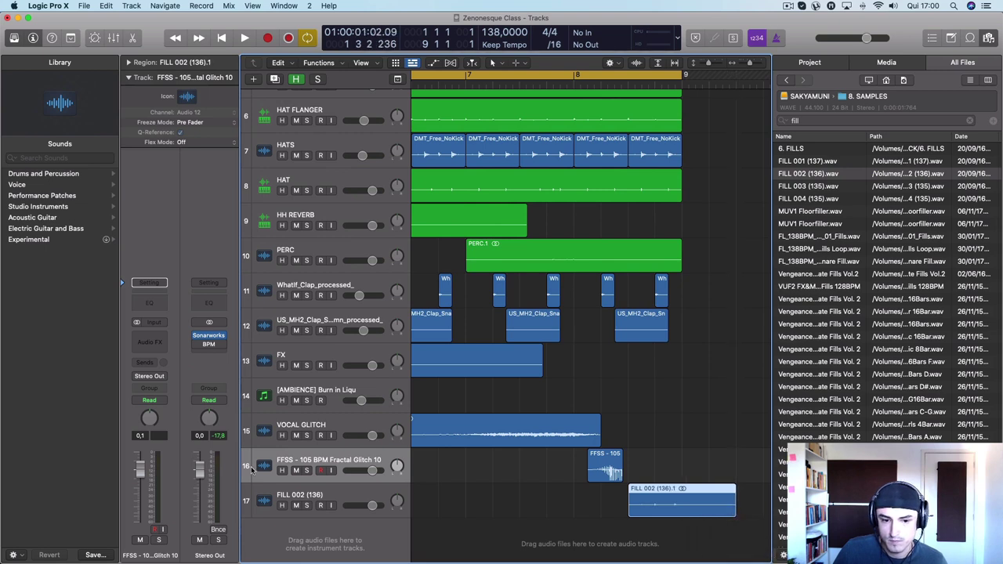
# Step: Play the loop from the start and move the FILL 002 (136) region half a bar earlier, to bar 8
pyautogui.press('Down')
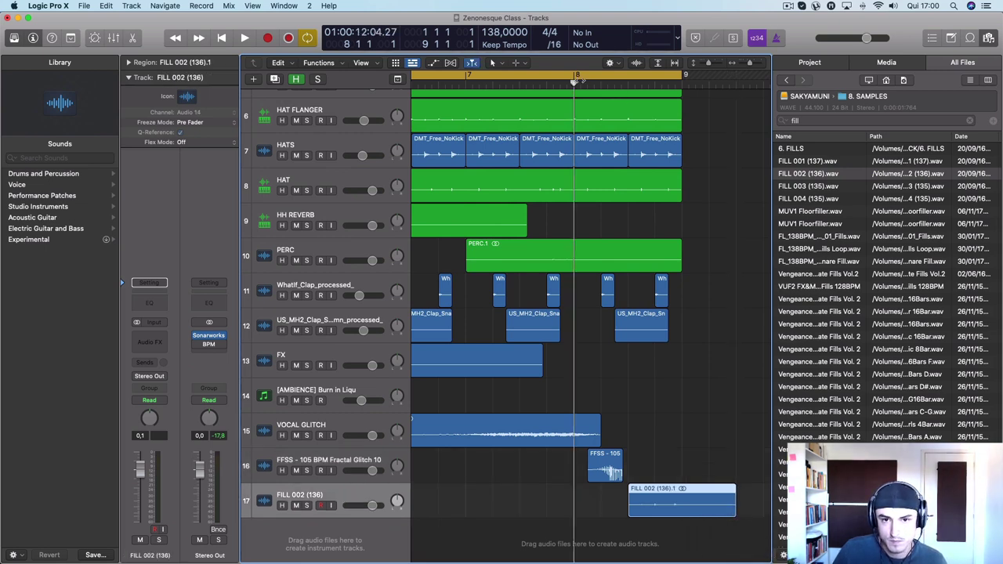
pyautogui.press('space')
pyautogui.press('Return')
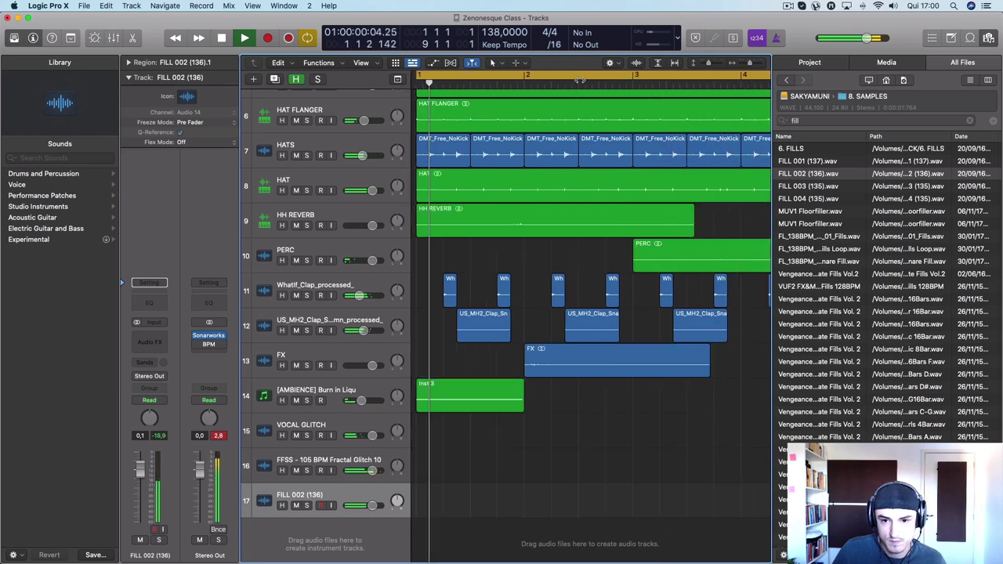
pyautogui.scroll(-5, 557, 251)
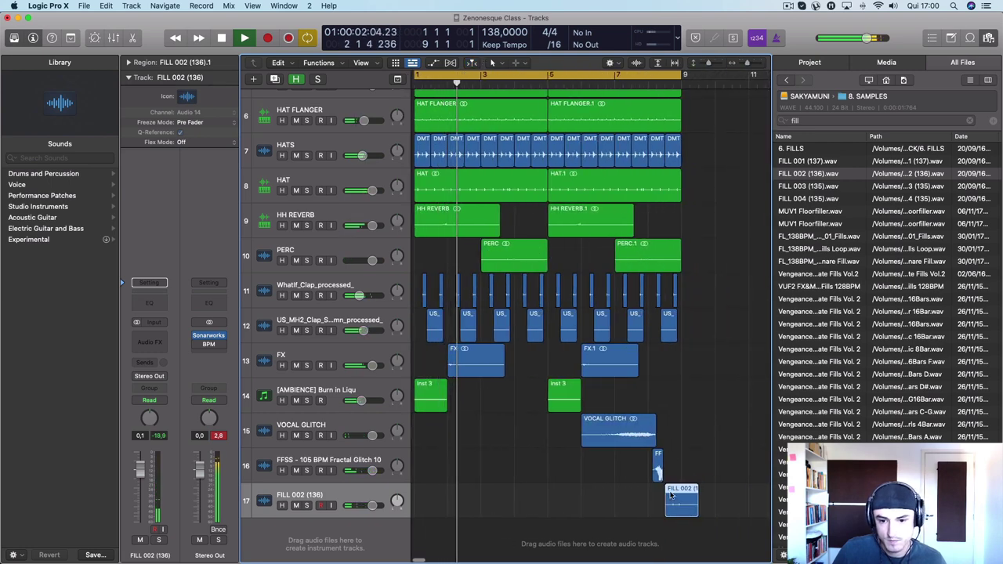
pyautogui.moveTo(669, 495); pyautogui.dragTo(653, 495)
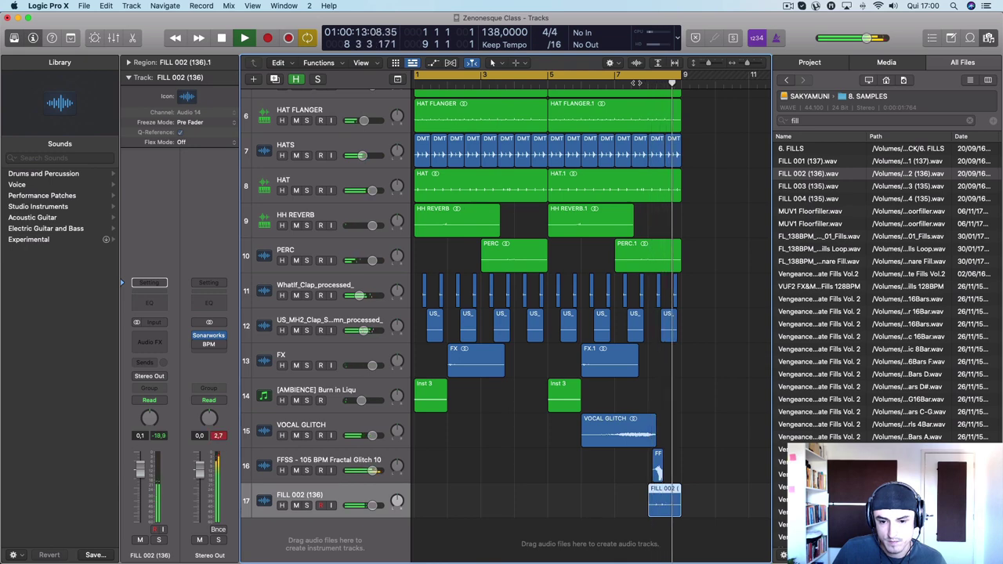
# Step: Raise the FILL 002 (136) track's volume to 6.0 dB and listen to the end of the loop
pyautogui.scroll(1, 423, 499)
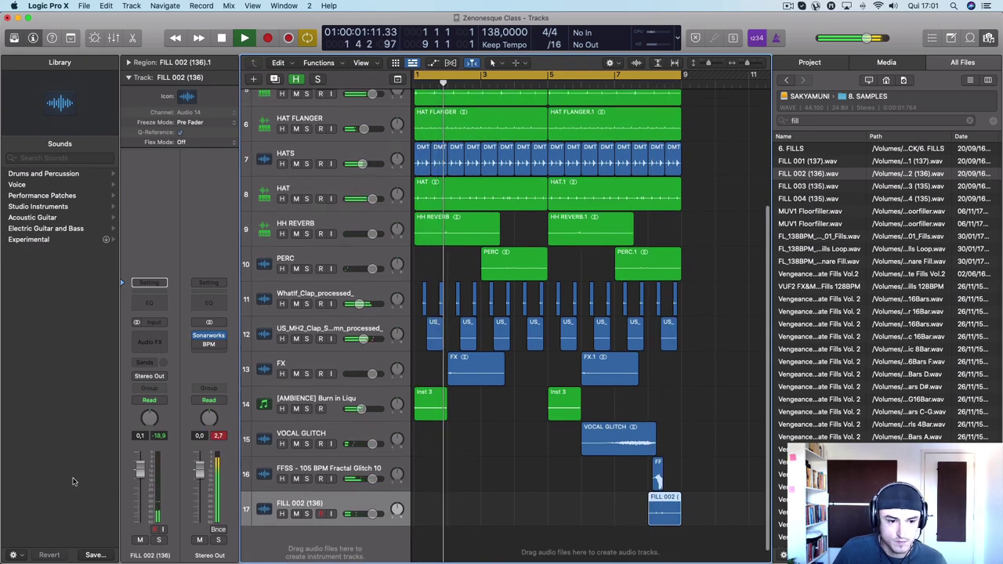
pyautogui.moveTo(138, 473); pyautogui.dragTo(139, 452)
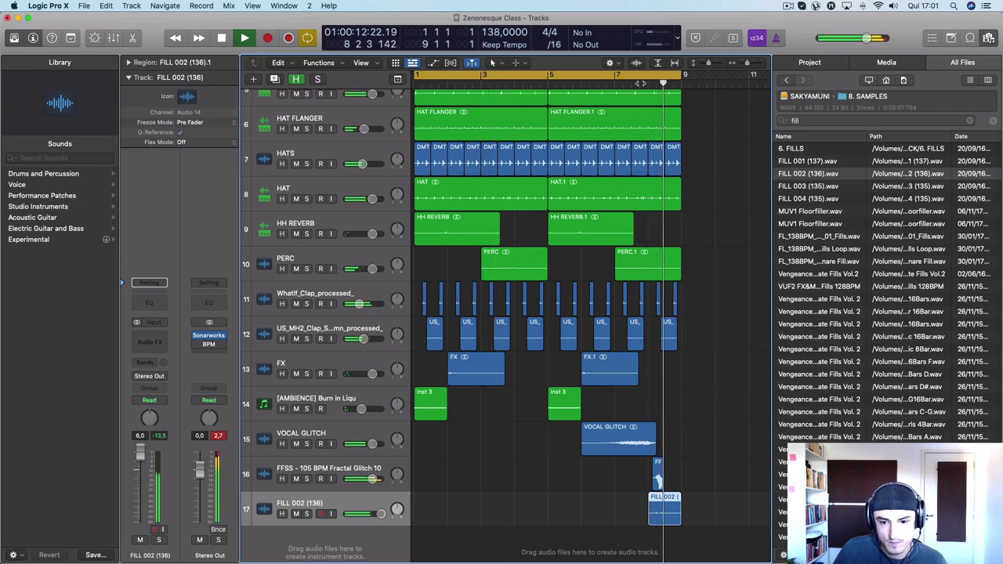
pyautogui.press('space')
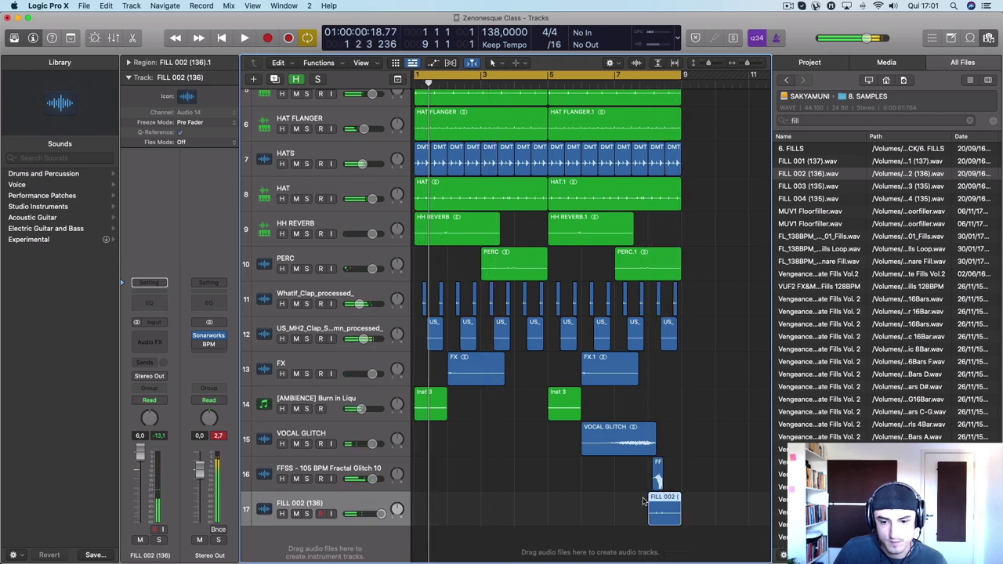
# Step: Move the FILL 002 (136) region half a bar later, to bar 8 beat 3, listen again and dismiss the system overload alert
pyautogui.moveTo(658, 497); pyautogui.dragTo(675, 498)
pyautogui.click(648, 83)
pyautogui.press('space')
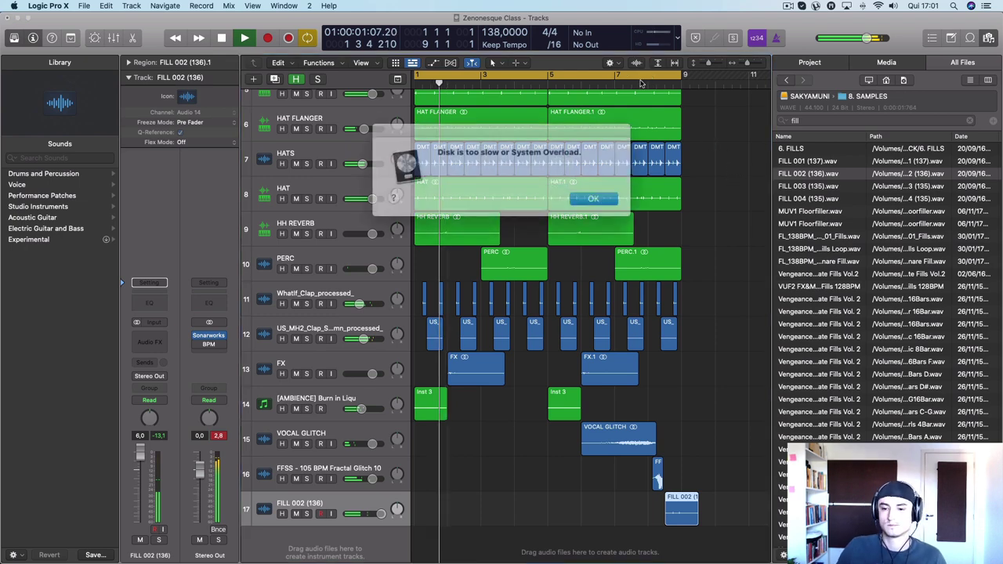
pyautogui.click(579, 194)
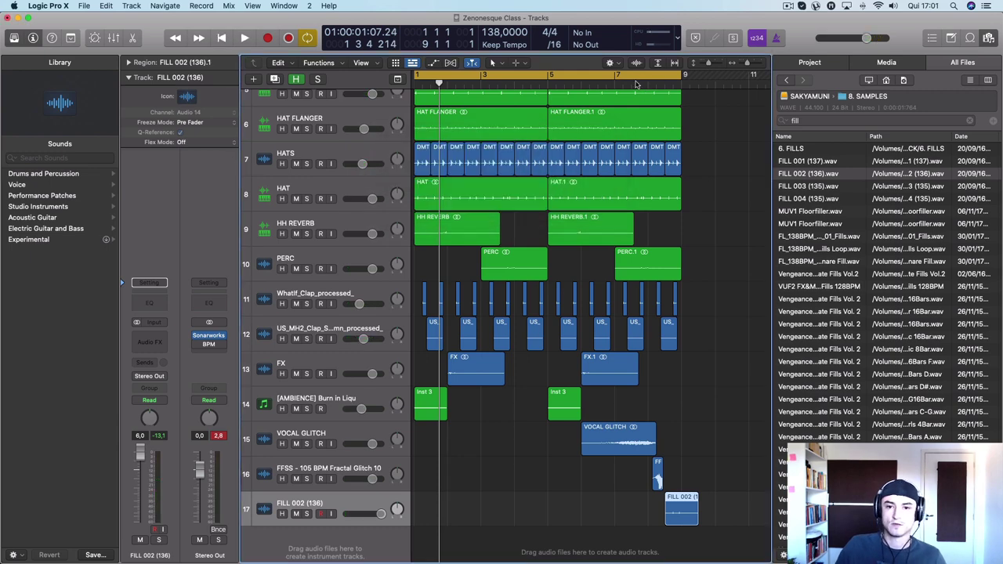
# Step: Audition several Vengeance Fills Vol. 2 samples in the fill search results
pyautogui.click(832, 341)
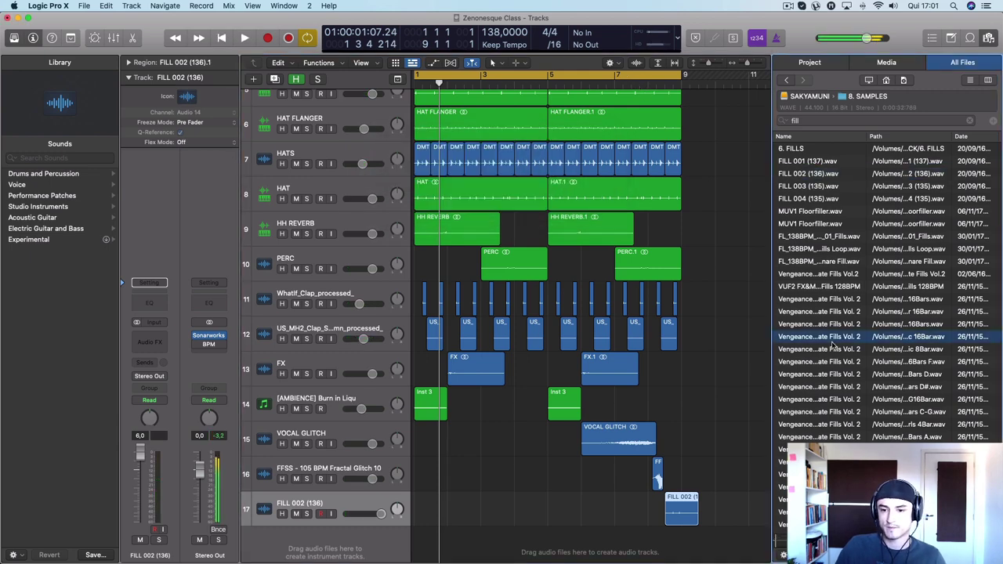
pyautogui.scroll(-5, 822, 342)
pyautogui.click(819, 340)
pyautogui.scroll(-5, 818, 341)
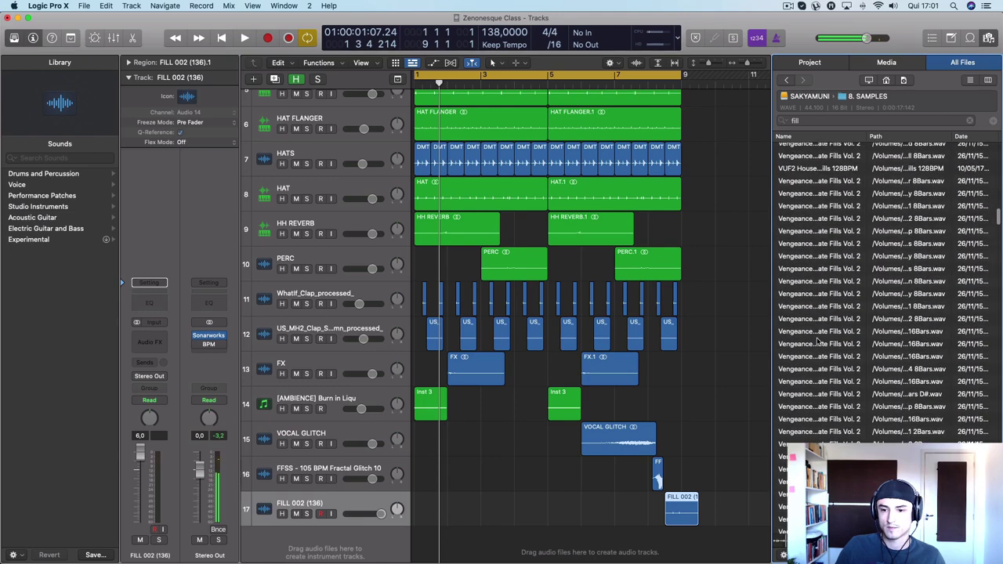
pyautogui.click(816, 342)
pyautogui.scroll(-10, 816, 342)
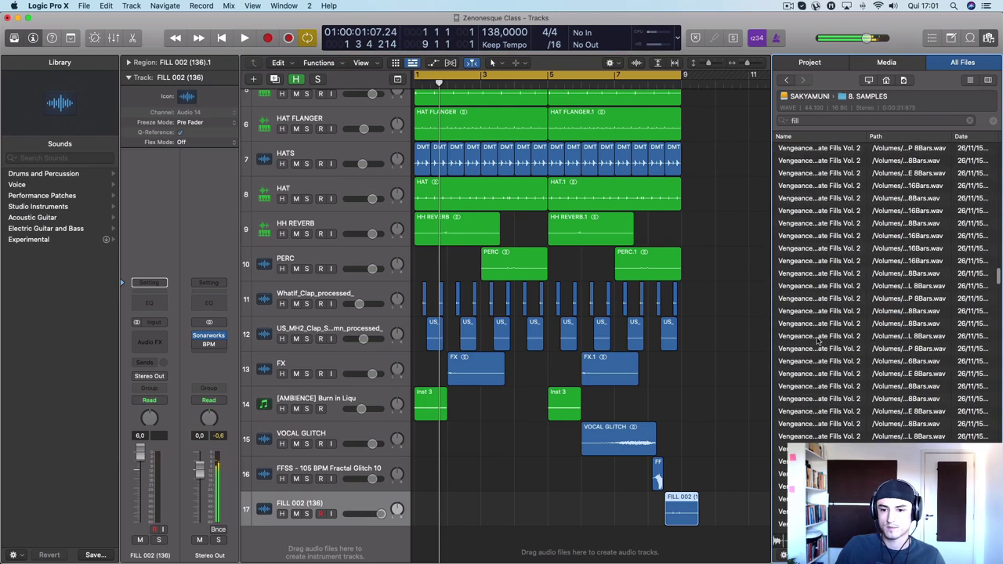
pyautogui.click(817, 342)
# Step: Audition further fill samples, including the Filler Loop series and FP_FG 138 Elliptic Fill
pyautogui.scroll(-10, 817, 342)
pyautogui.scroll(-10, 817, 341)
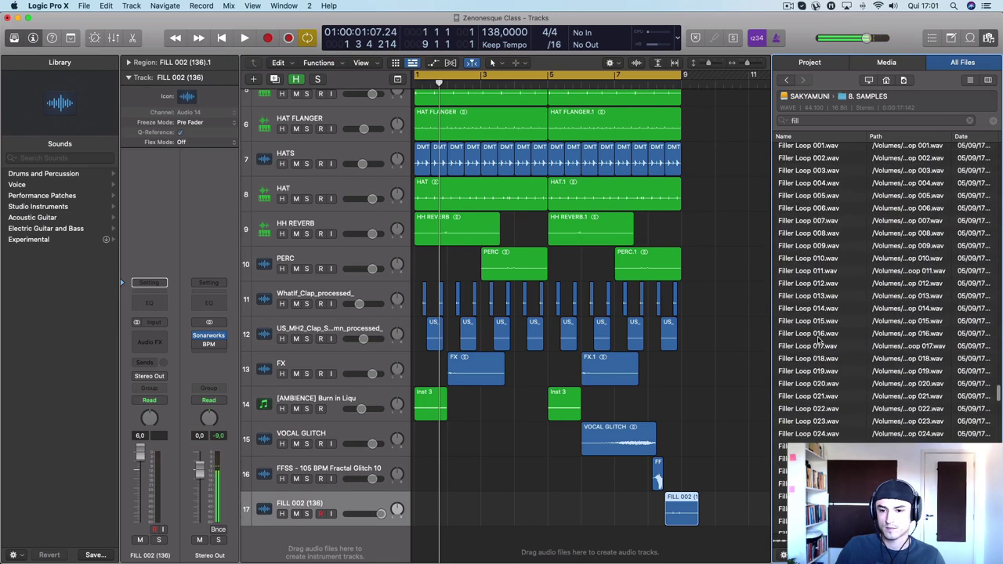
pyautogui.click(818, 337)
pyautogui.scroll(-15, 818, 339)
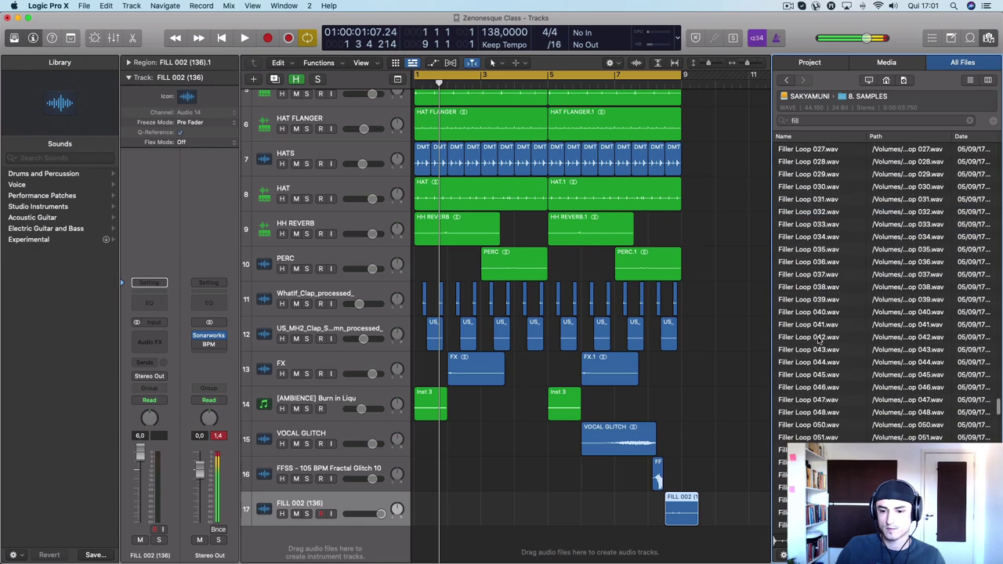
pyautogui.scroll(-10, 818, 341)
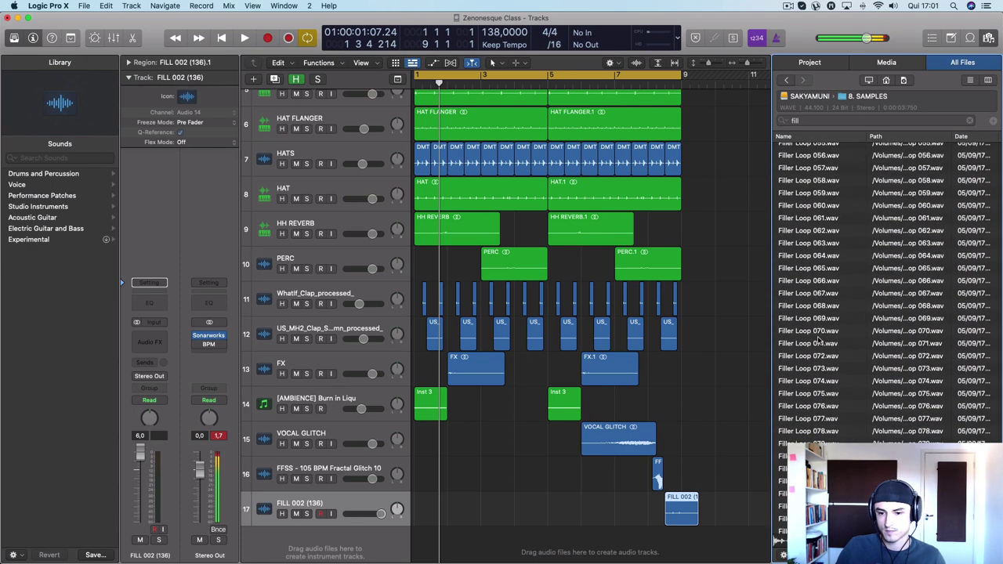
pyautogui.click(817, 341)
pyautogui.scroll(-2, 818, 340)
pyautogui.scroll(-15, 818, 340)
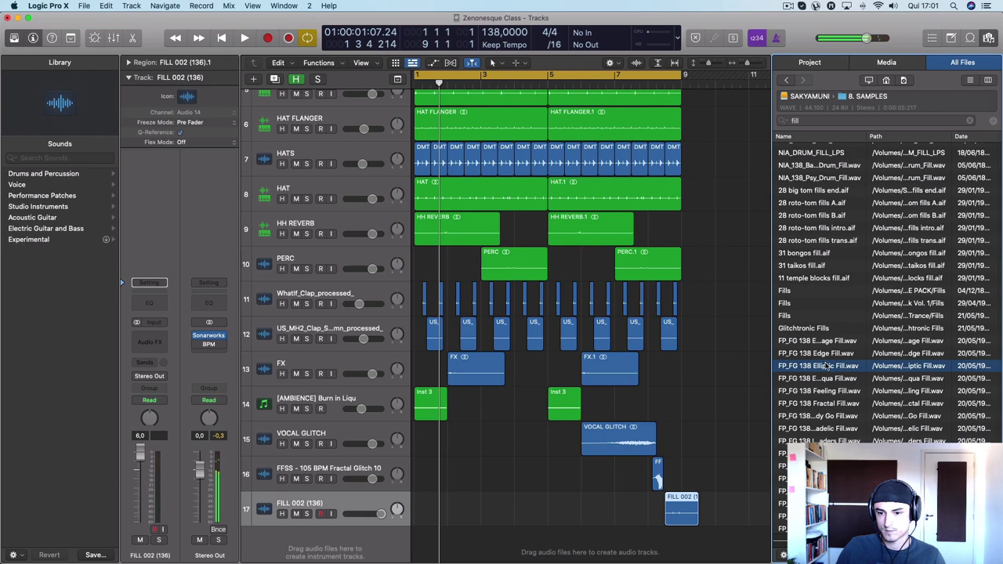
# Step: Replace the region on the FILL 002 (136) track with FP_FG 138 Elliptic Fill at bar 7 and listen with the track volume at -12.4 dB
pyautogui.moveTo(662, 523); pyautogui.dragTo(612, 509)
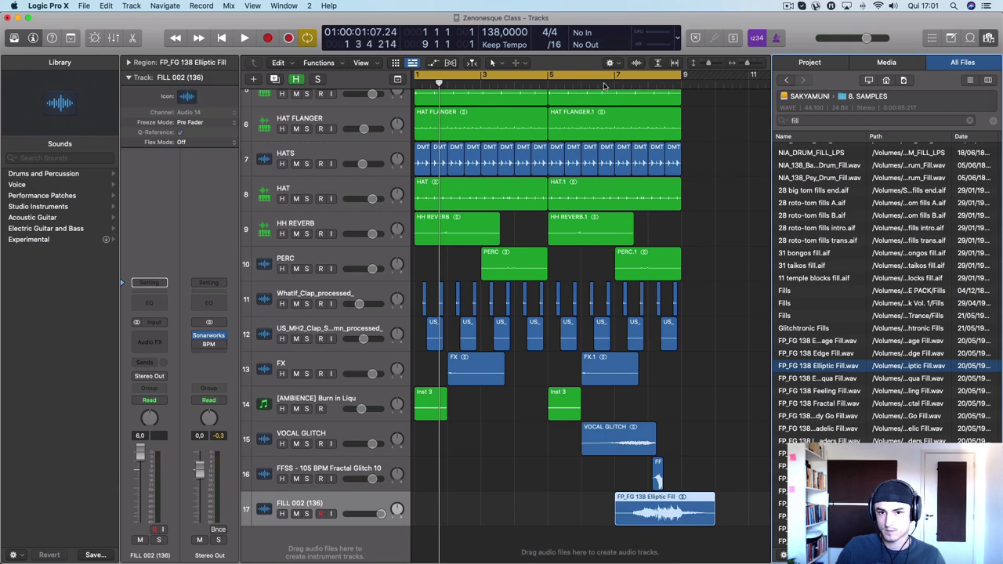
pyautogui.click(604, 85)
pyautogui.press('space')
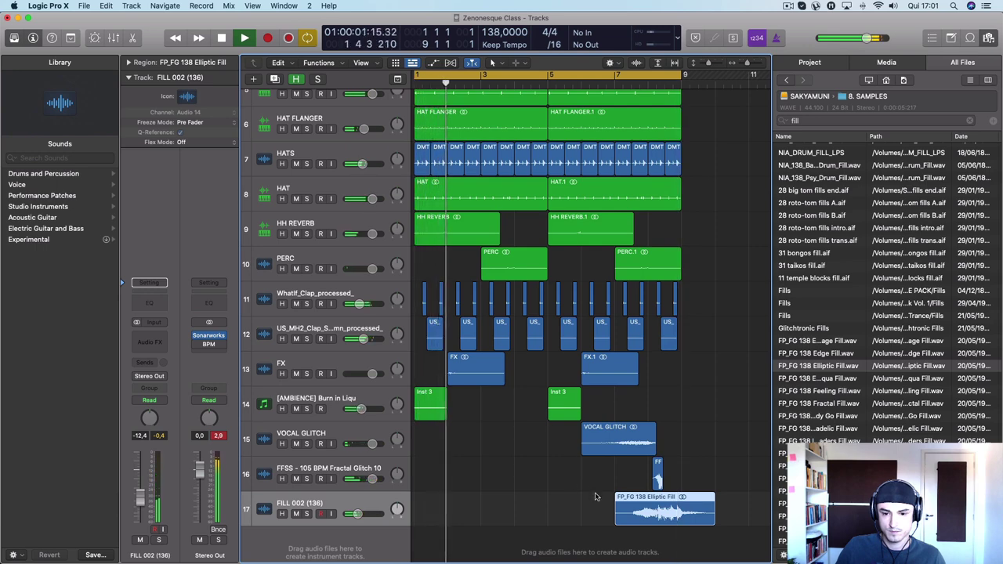
pyautogui.press('space')
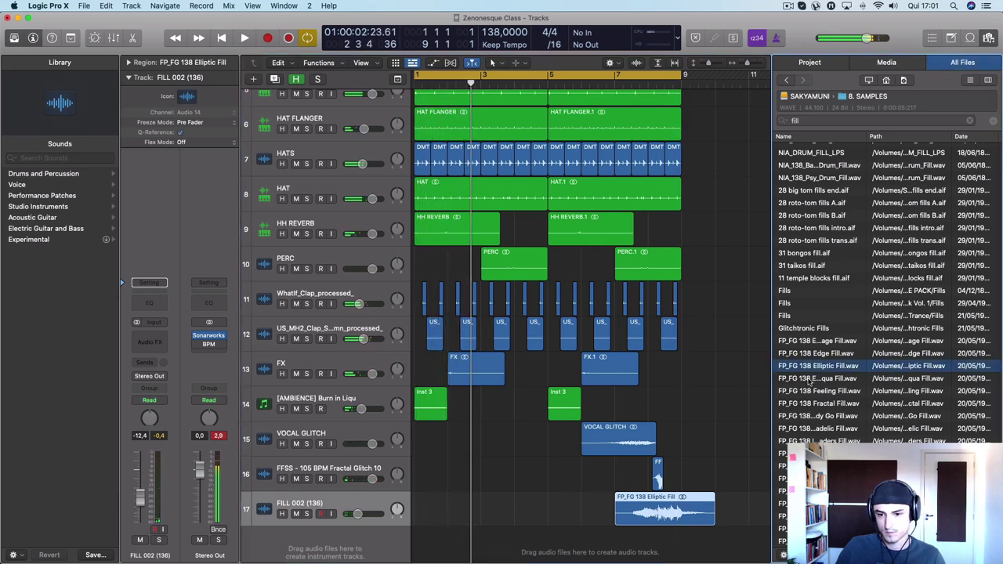
# Step: Replace the Elliptic Fill region on the FILL 002 (136) track with FP_FG 138 Eternal Aqua Fill at bar 7 and listen to it
pyautogui.click(810, 379)
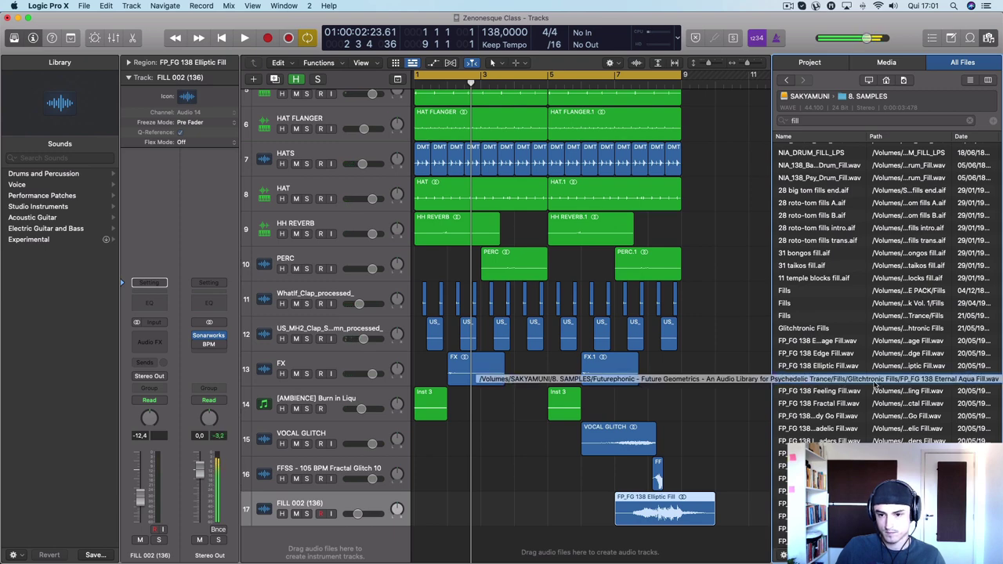
pyautogui.moveTo(846, 379); pyautogui.dragTo(618, 511)
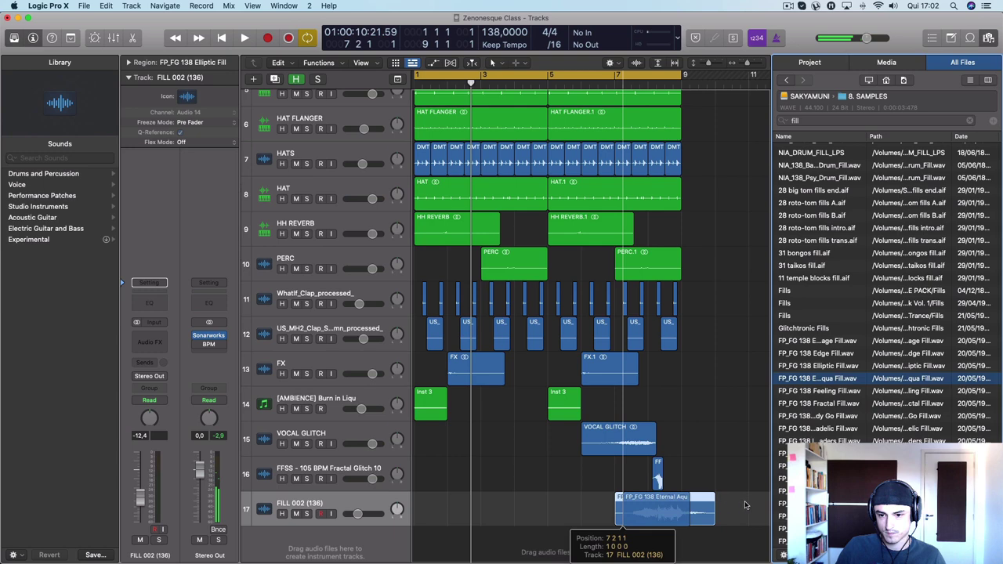
pyautogui.moveTo(745, 506); pyautogui.dragTo(747, 506)
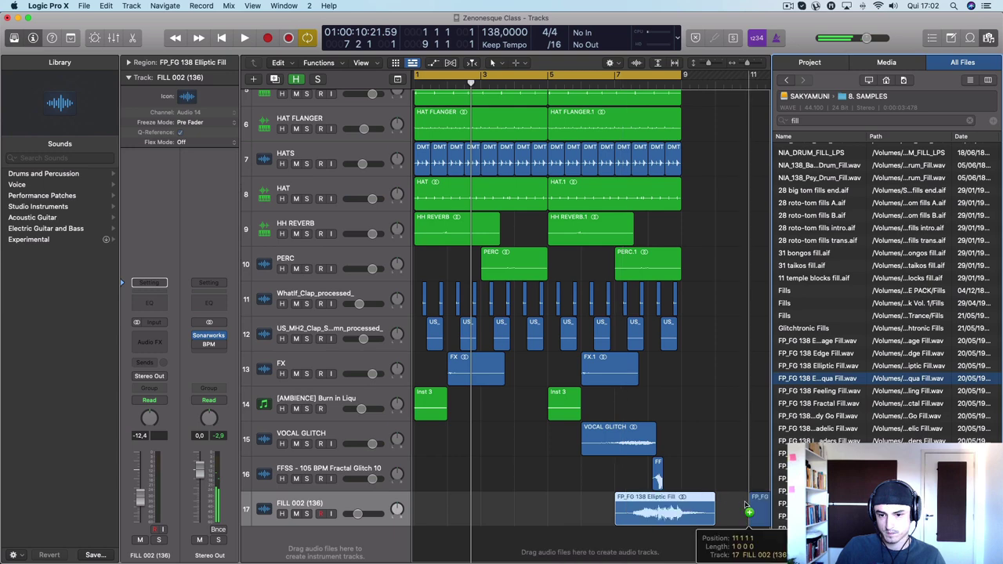
pyautogui.click(692, 496)
pyautogui.press('Delete')
pyautogui.moveTo(758, 502); pyautogui.dragTo(623, 503)
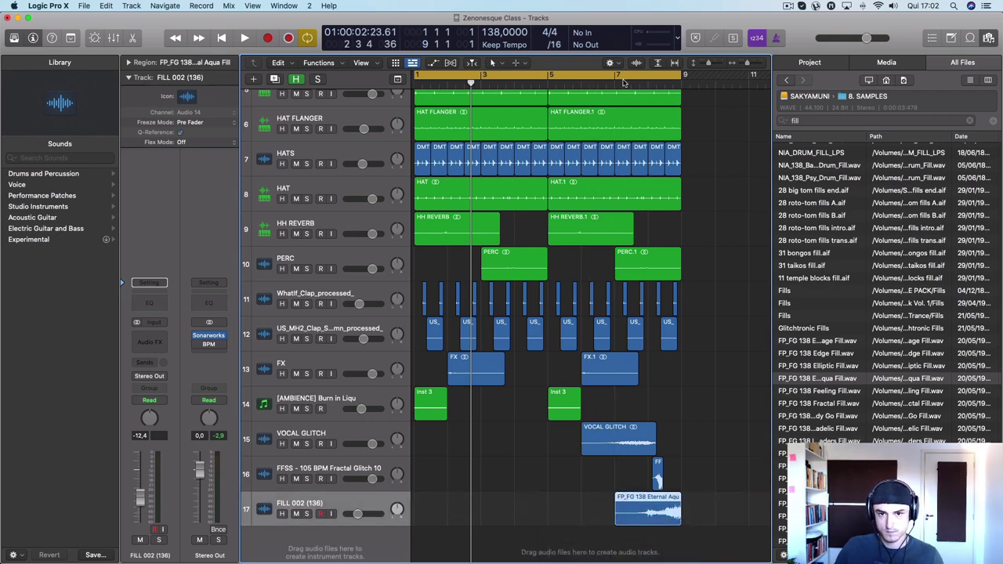
pyautogui.click(624, 82)
pyautogui.press('space')
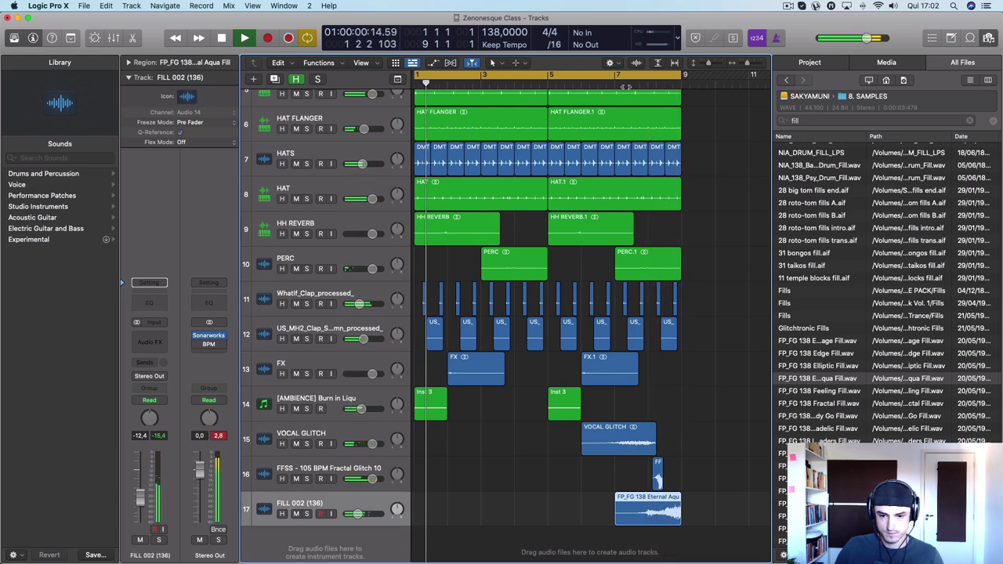
# Step: Add a curved fade-in of about one and a half bars to the VOCAL GLITCH region
pyautogui.scroll(-10, 682, 214)
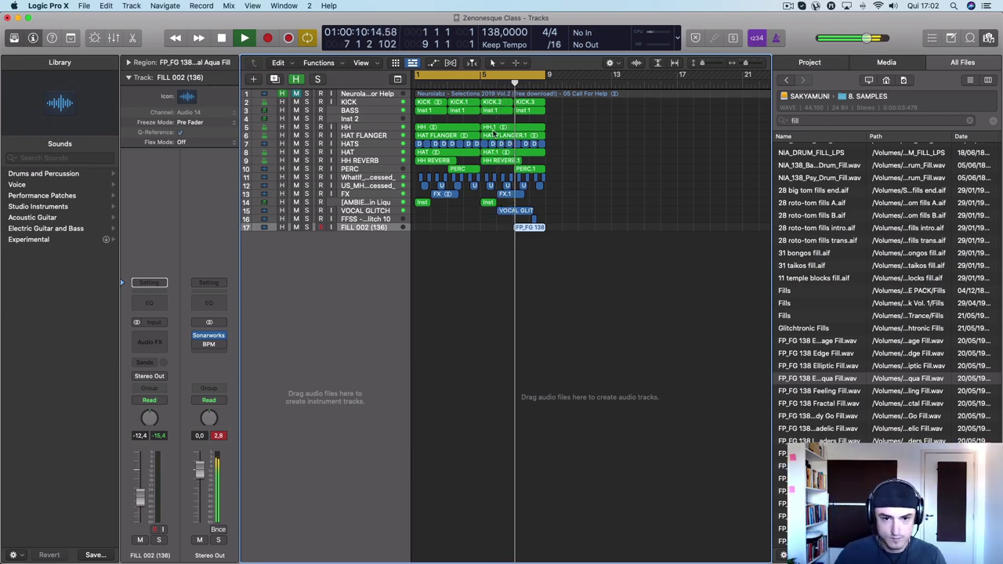
pyautogui.scroll(8, 508, 271)
pyautogui.scroll(6, 508, 278)
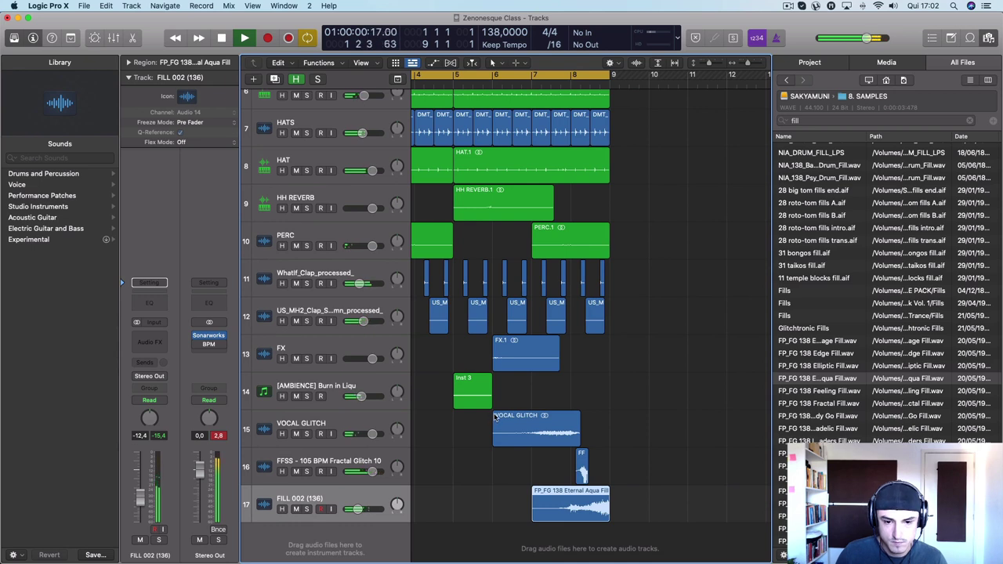
pyautogui.click(494, 418)
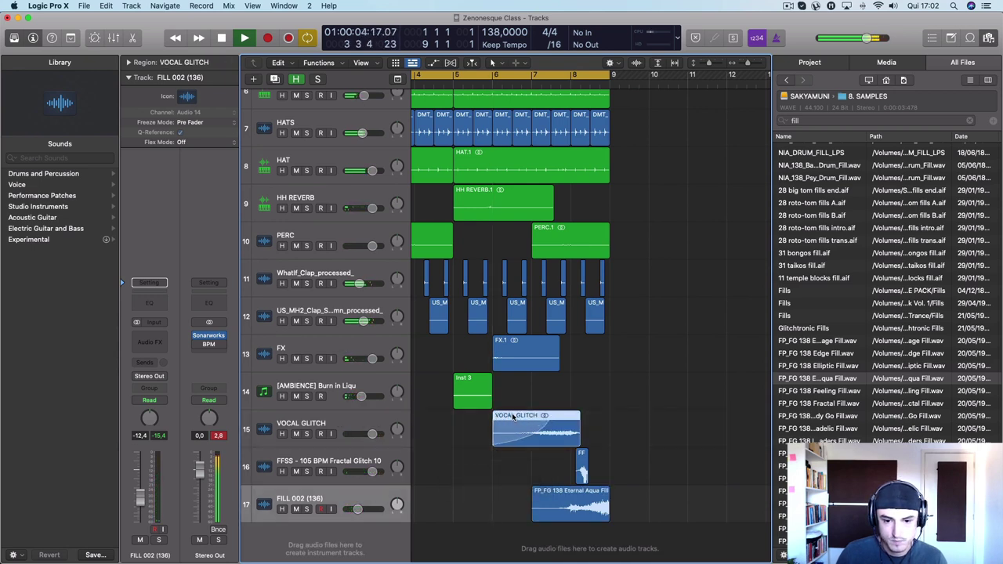
# Step: Insert a stereo Pro-Q 3 with a 6 dB/oct low cut on the FILL 002 (136) track and set the track volume to -5.0 dB
pyautogui.click(537, 495)
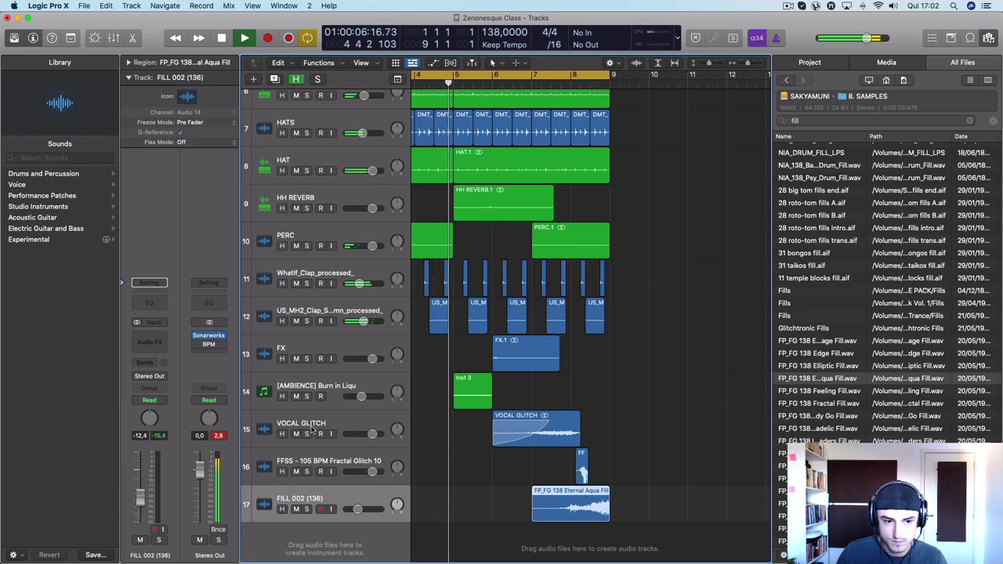
pyautogui.click(149, 341)
pyautogui.moveTo(188, 394)
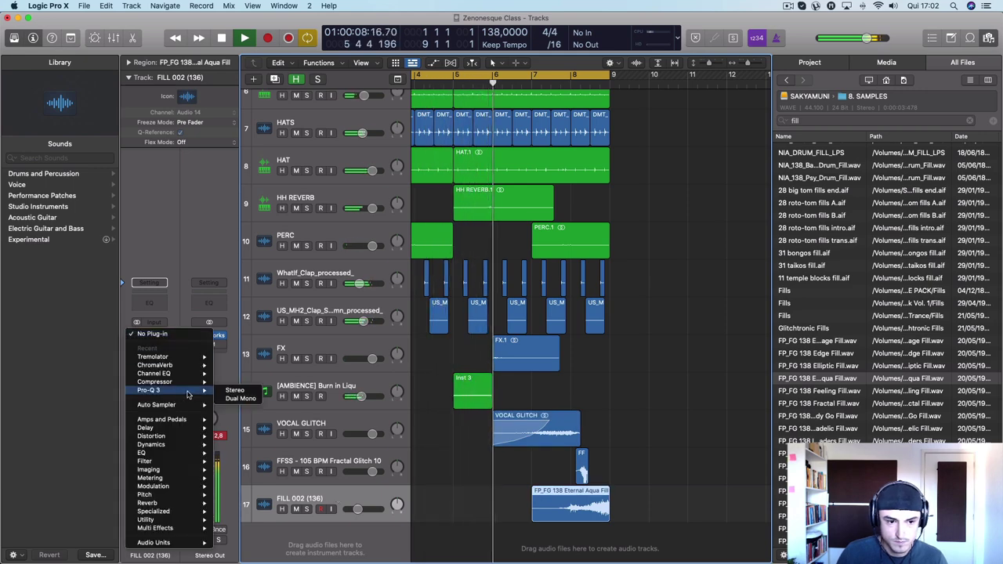
pyautogui.click(235, 390)
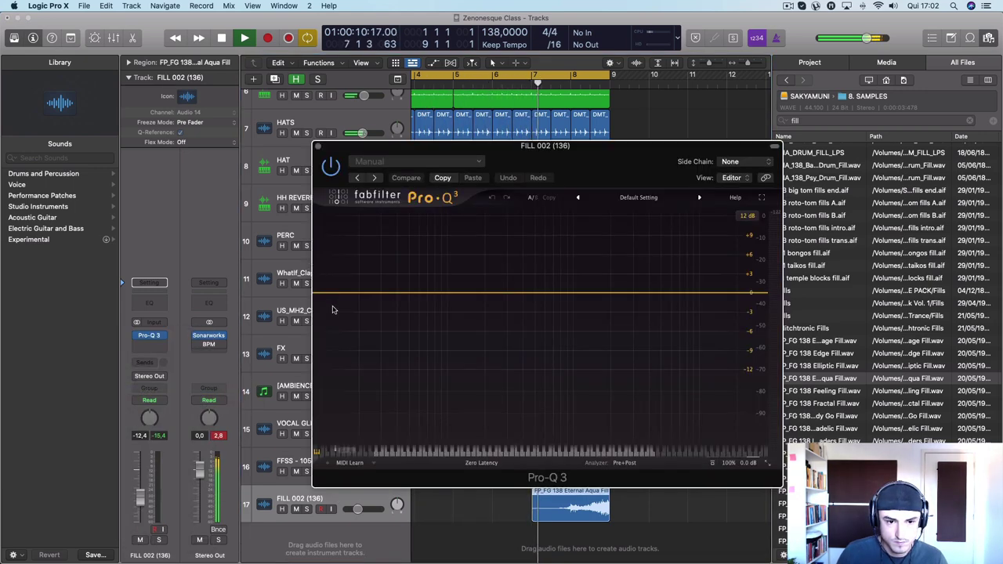
pyautogui.moveTo(331, 291); pyautogui.dragTo(513, 295)
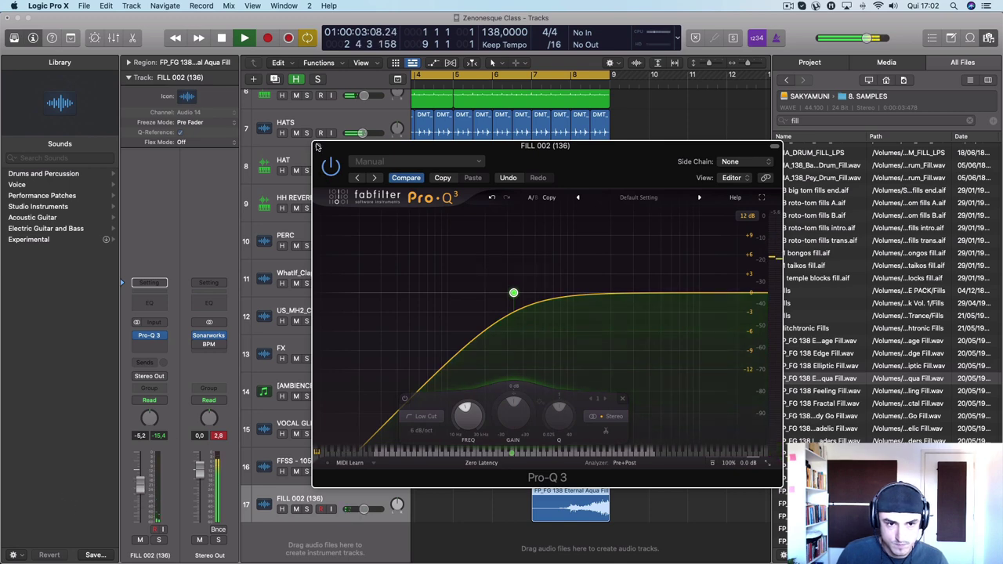
pyautogui.press('Return')
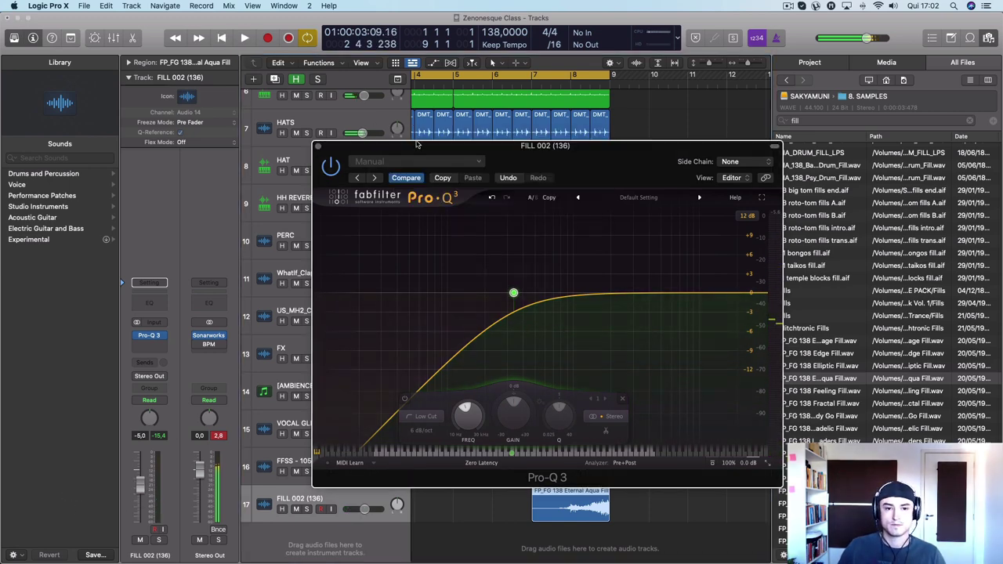
pyautogui.click(317, 148)
# Step: Play back the eight-bar loop to hear the filtered fill together with the other tracks
pyautogui.click(509, 81)
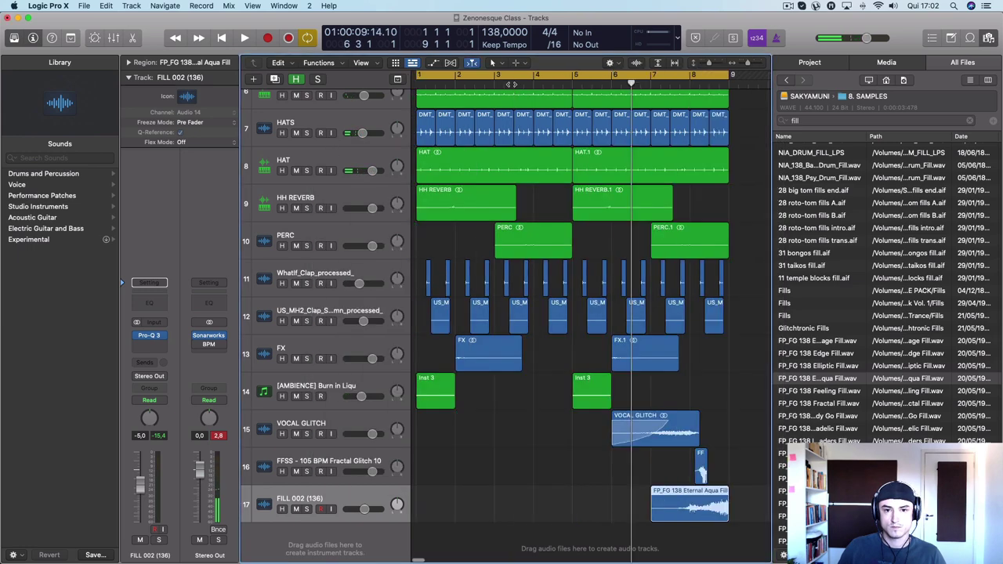
pyautogui.press('space')
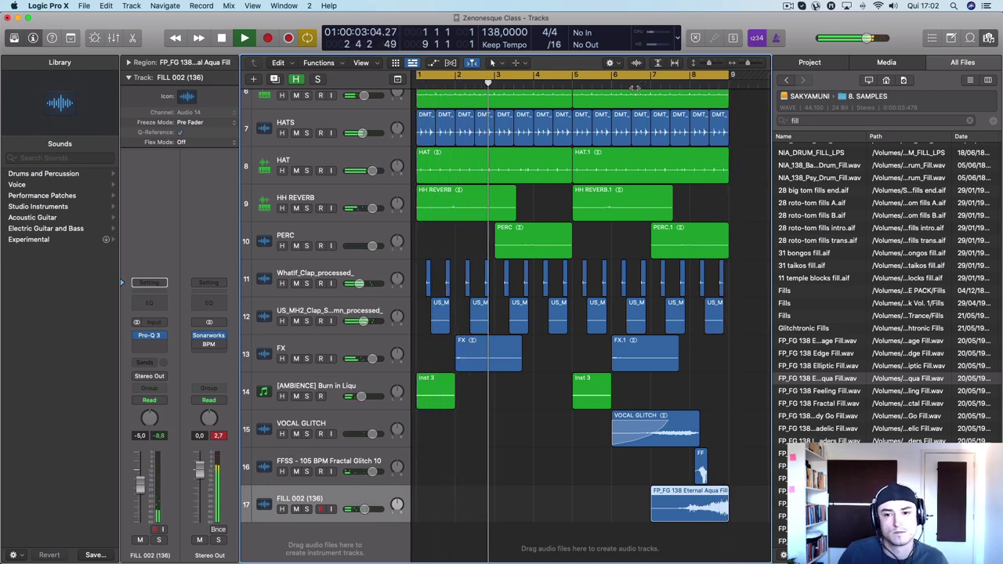
pyautogui.scroll(-10, 616, 270)
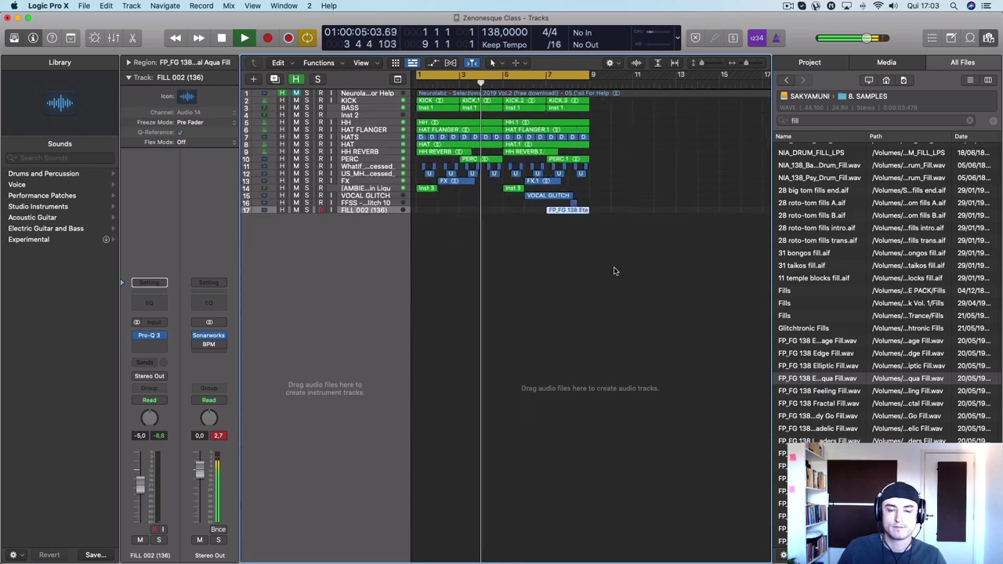